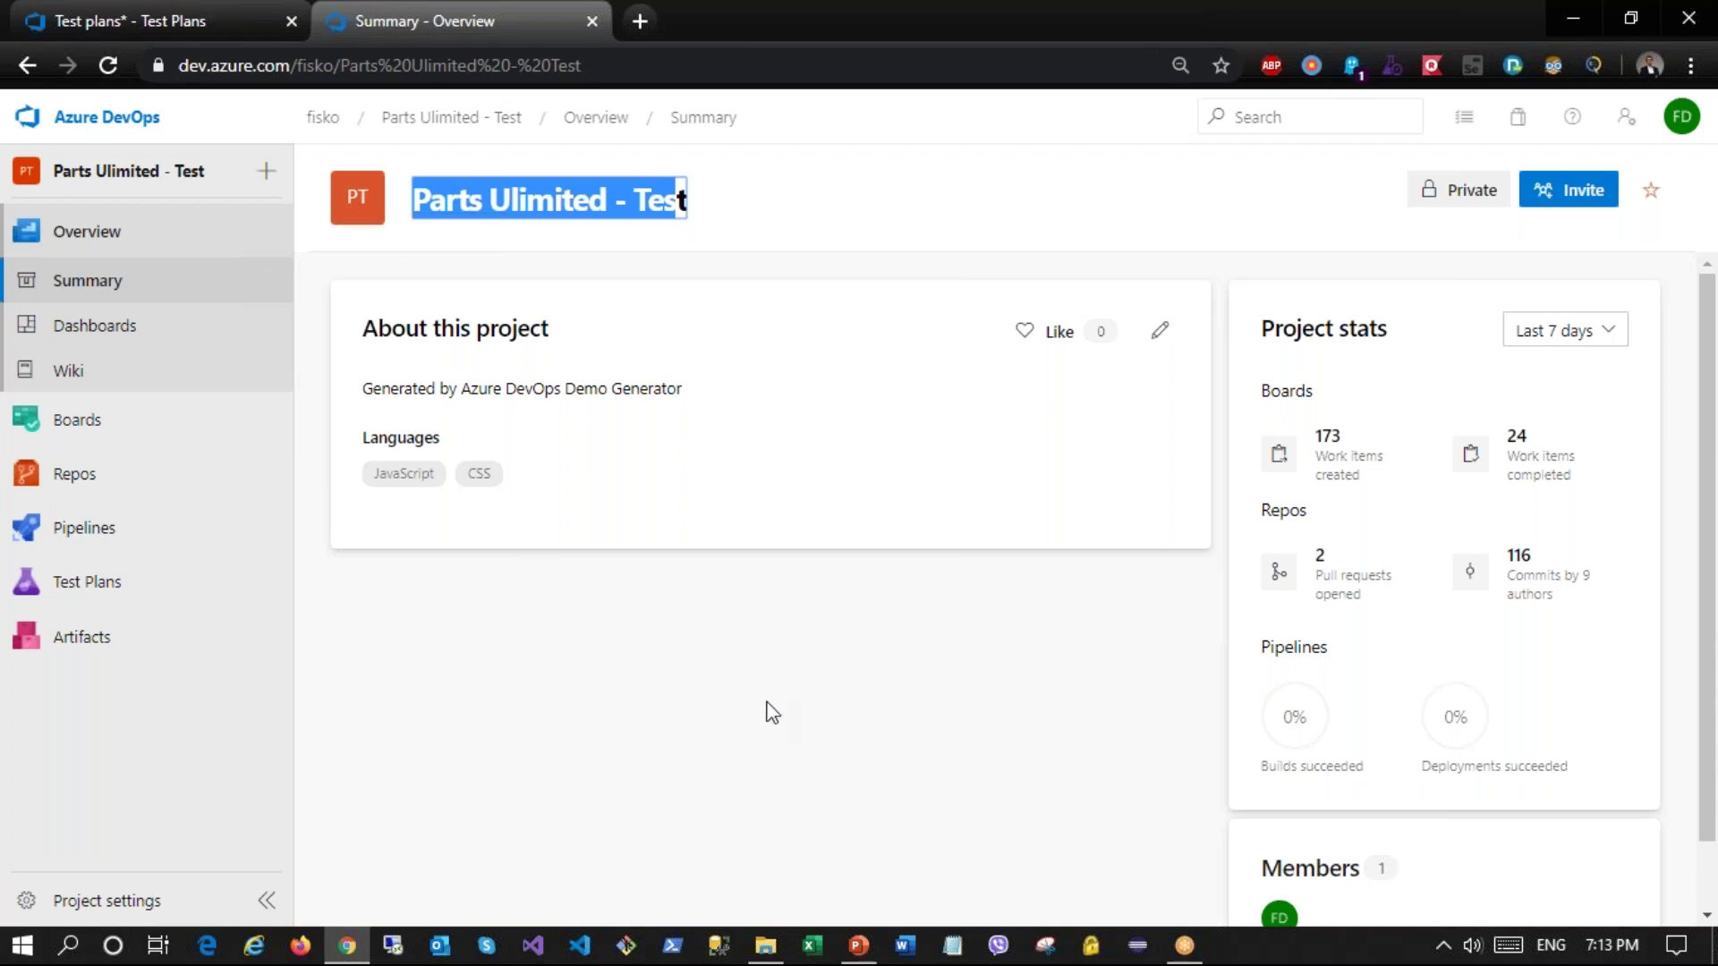
Step: Go to Test Plans and show the All test plans list for Parts Ulimited - Test
{"action": "mouse_move", "coordinate": [172, 582]}
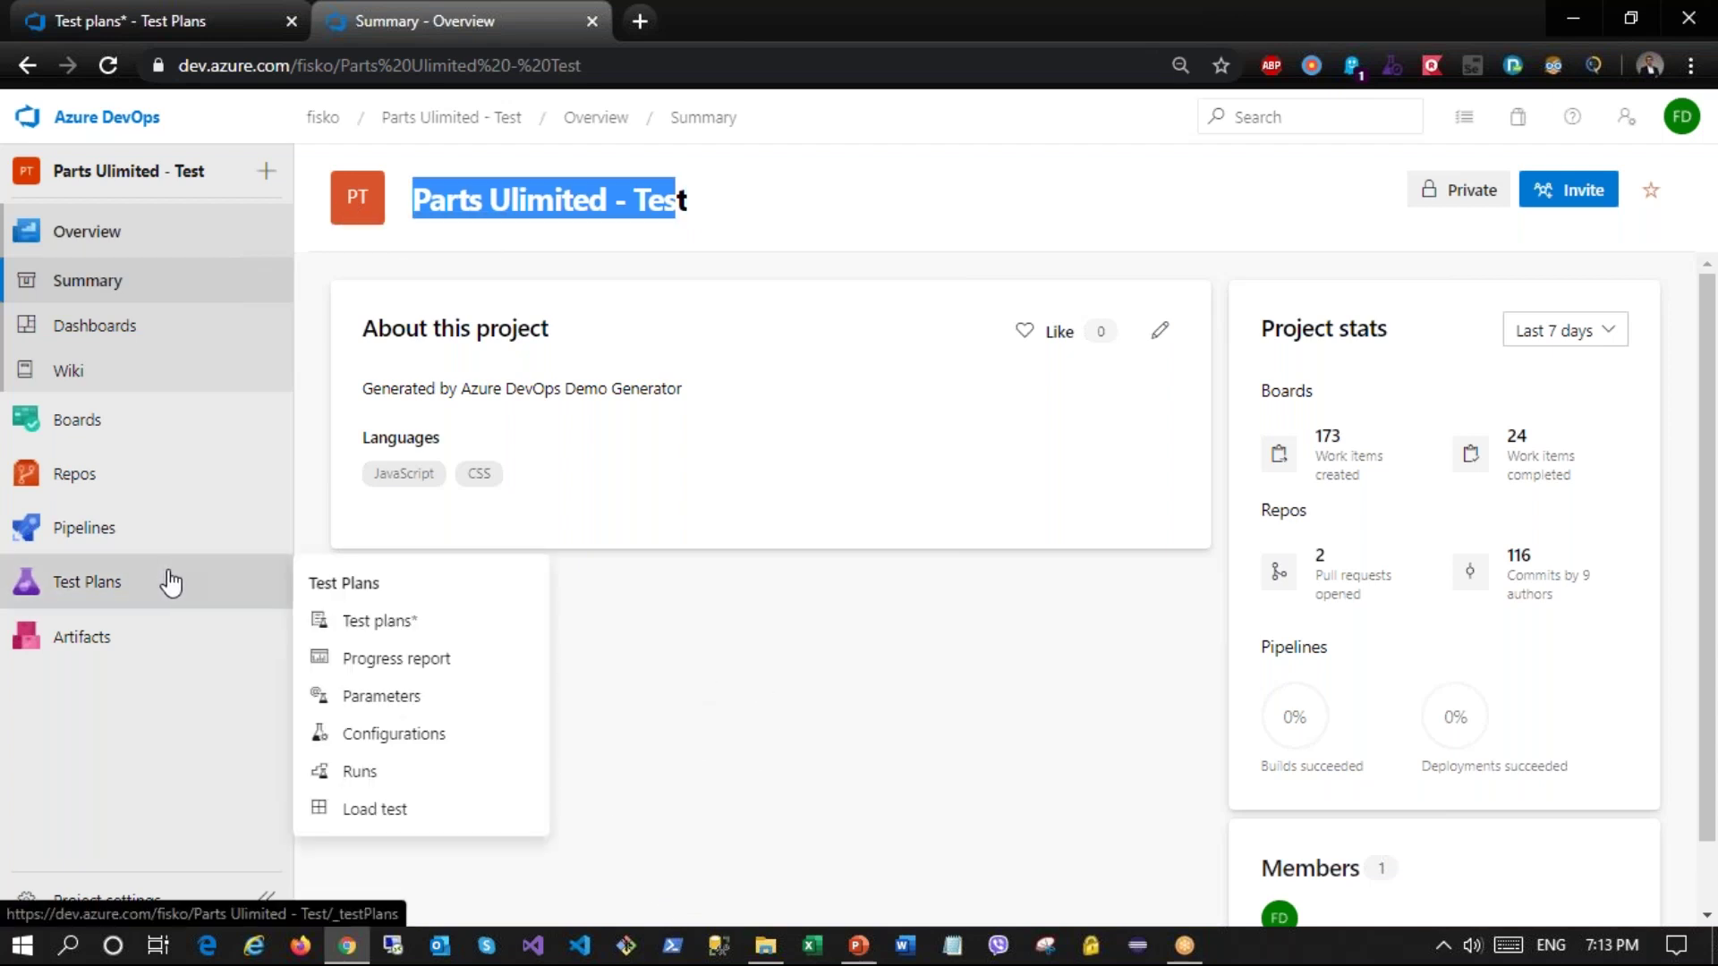
{"action": "left_click", "coordinate": [109, 587]}
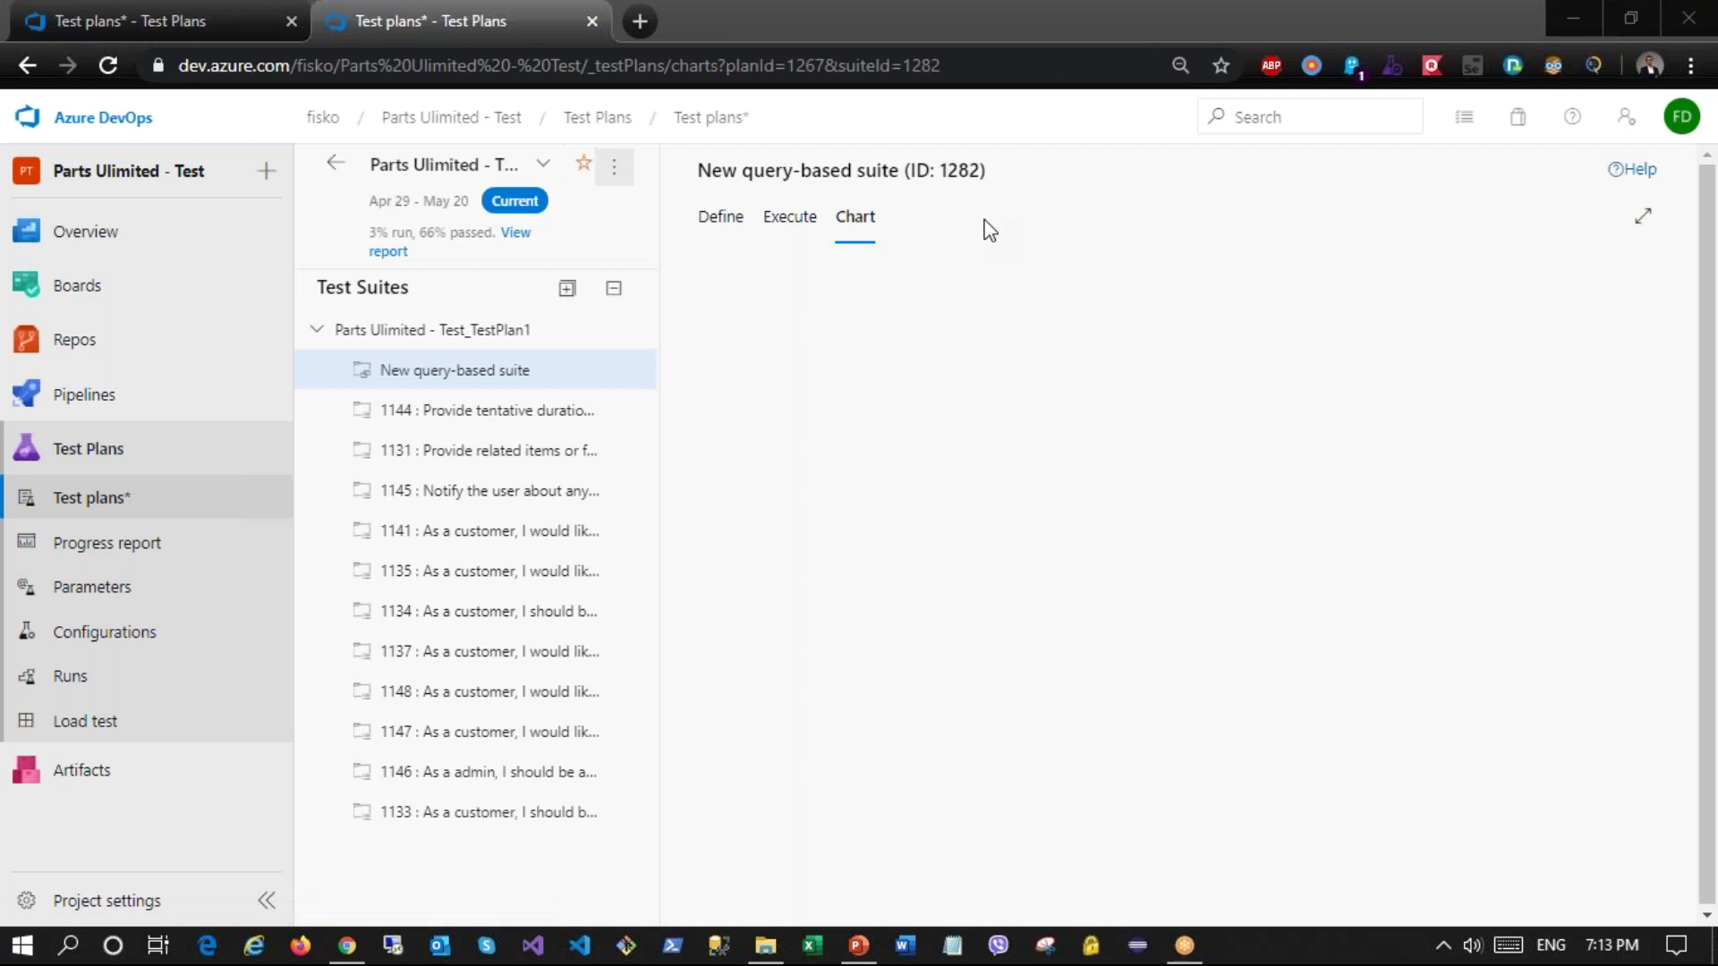
{"action": "left_click", "coordinate": [335, 163]}
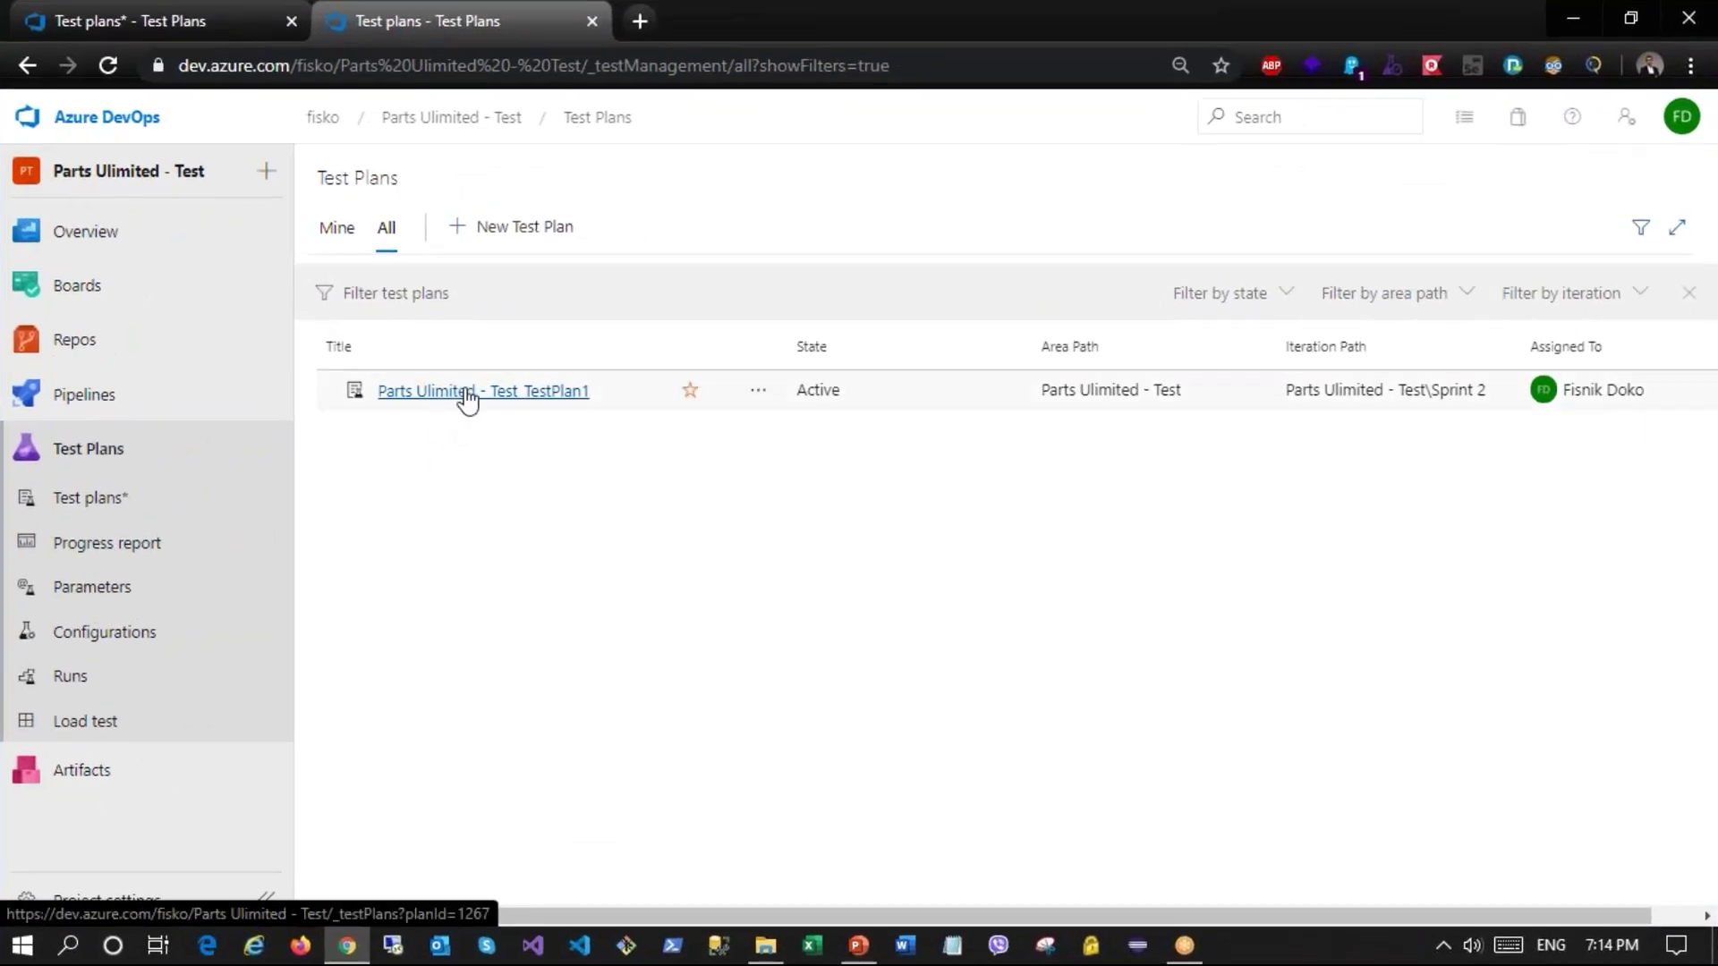
Step: Create the test plan 'Nov plan 2' and go back to the All test plans list
{"action": "left_click", "coordinate": [491, 399]}
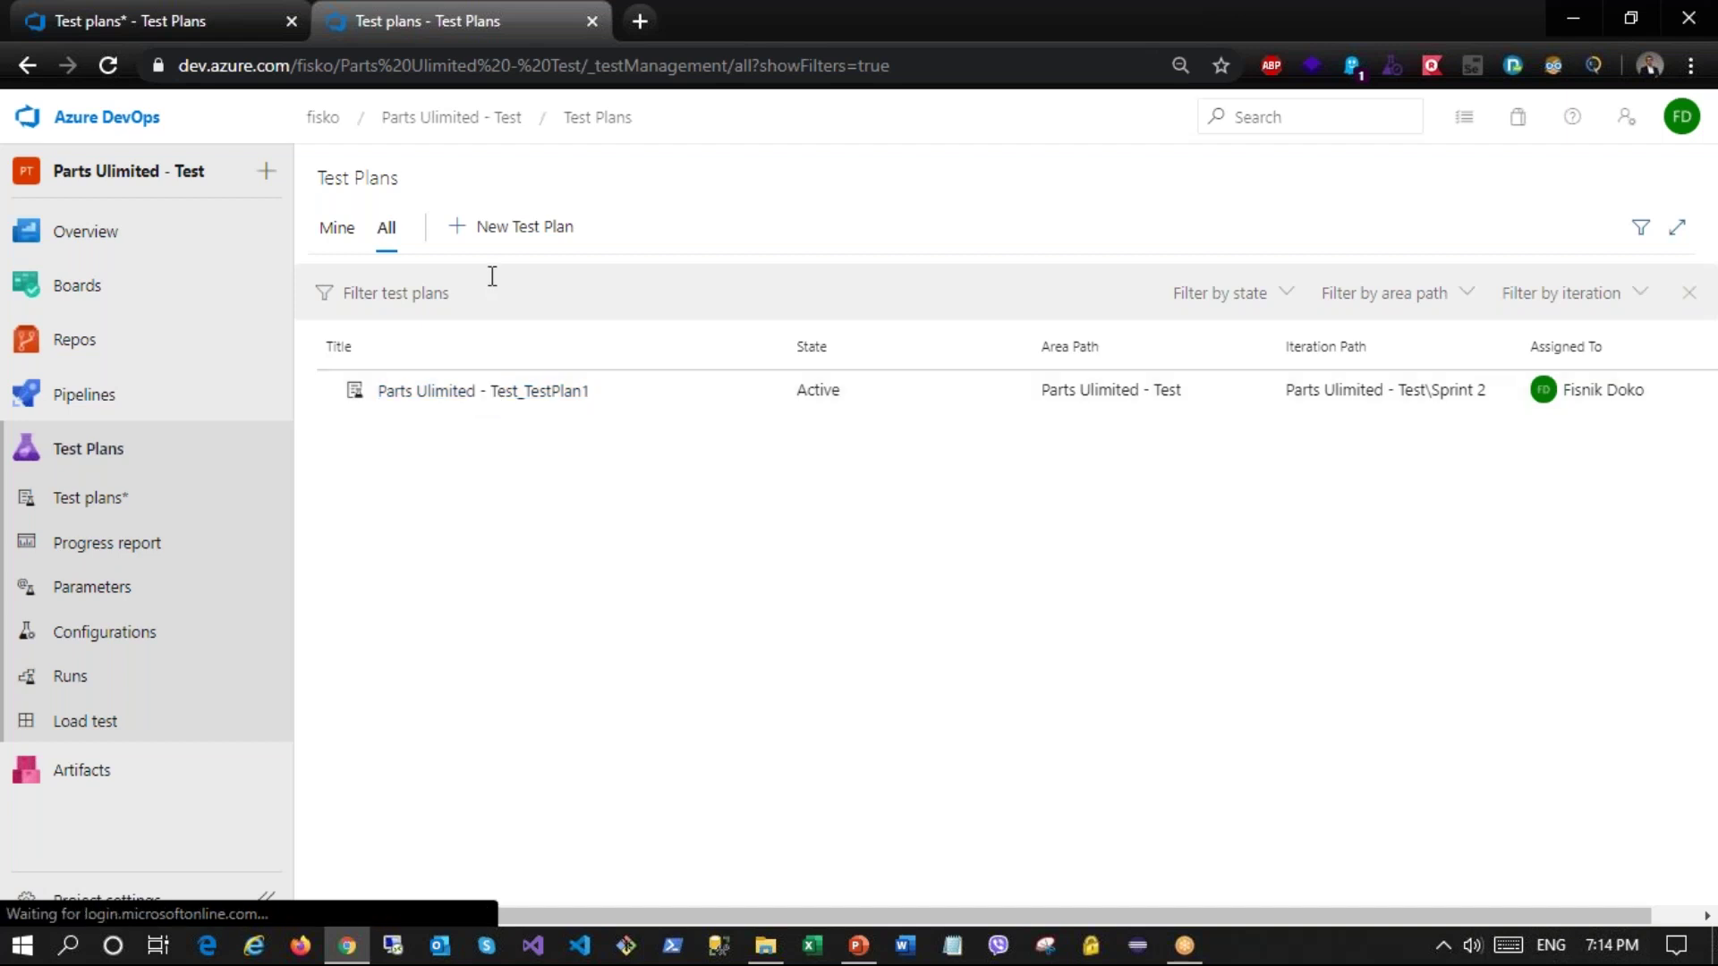
{"action": "left_click", "coordinate": [498, 229]}
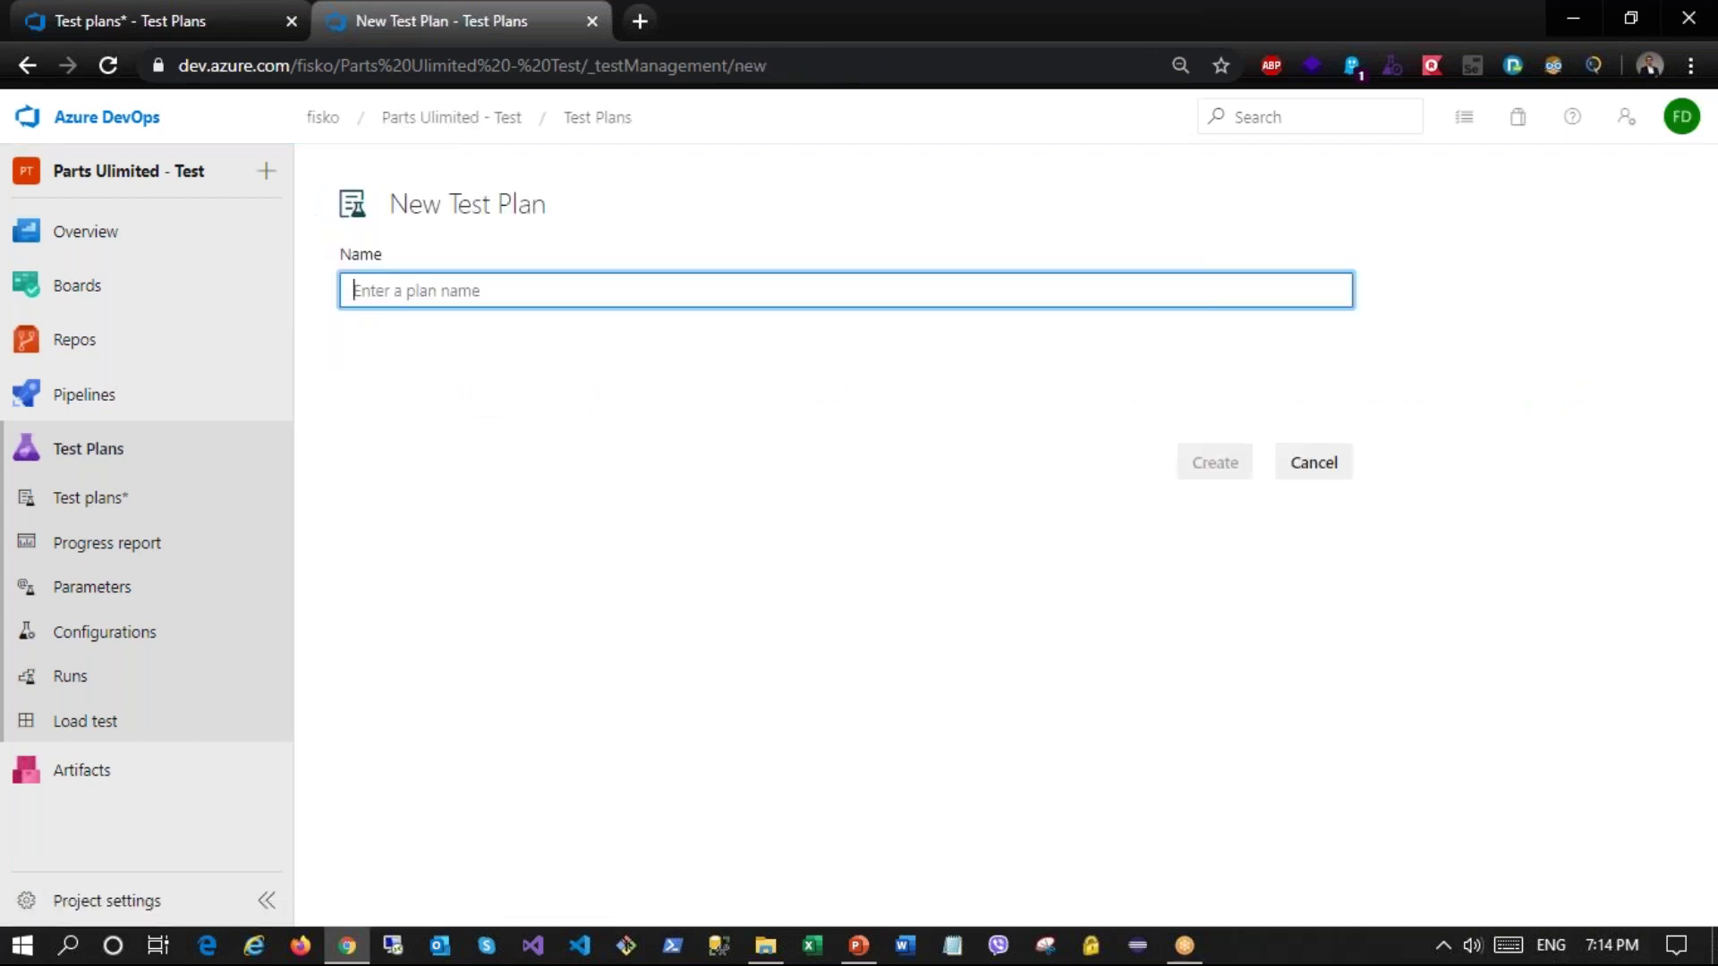
{"action": "type", "text": "Nov "}
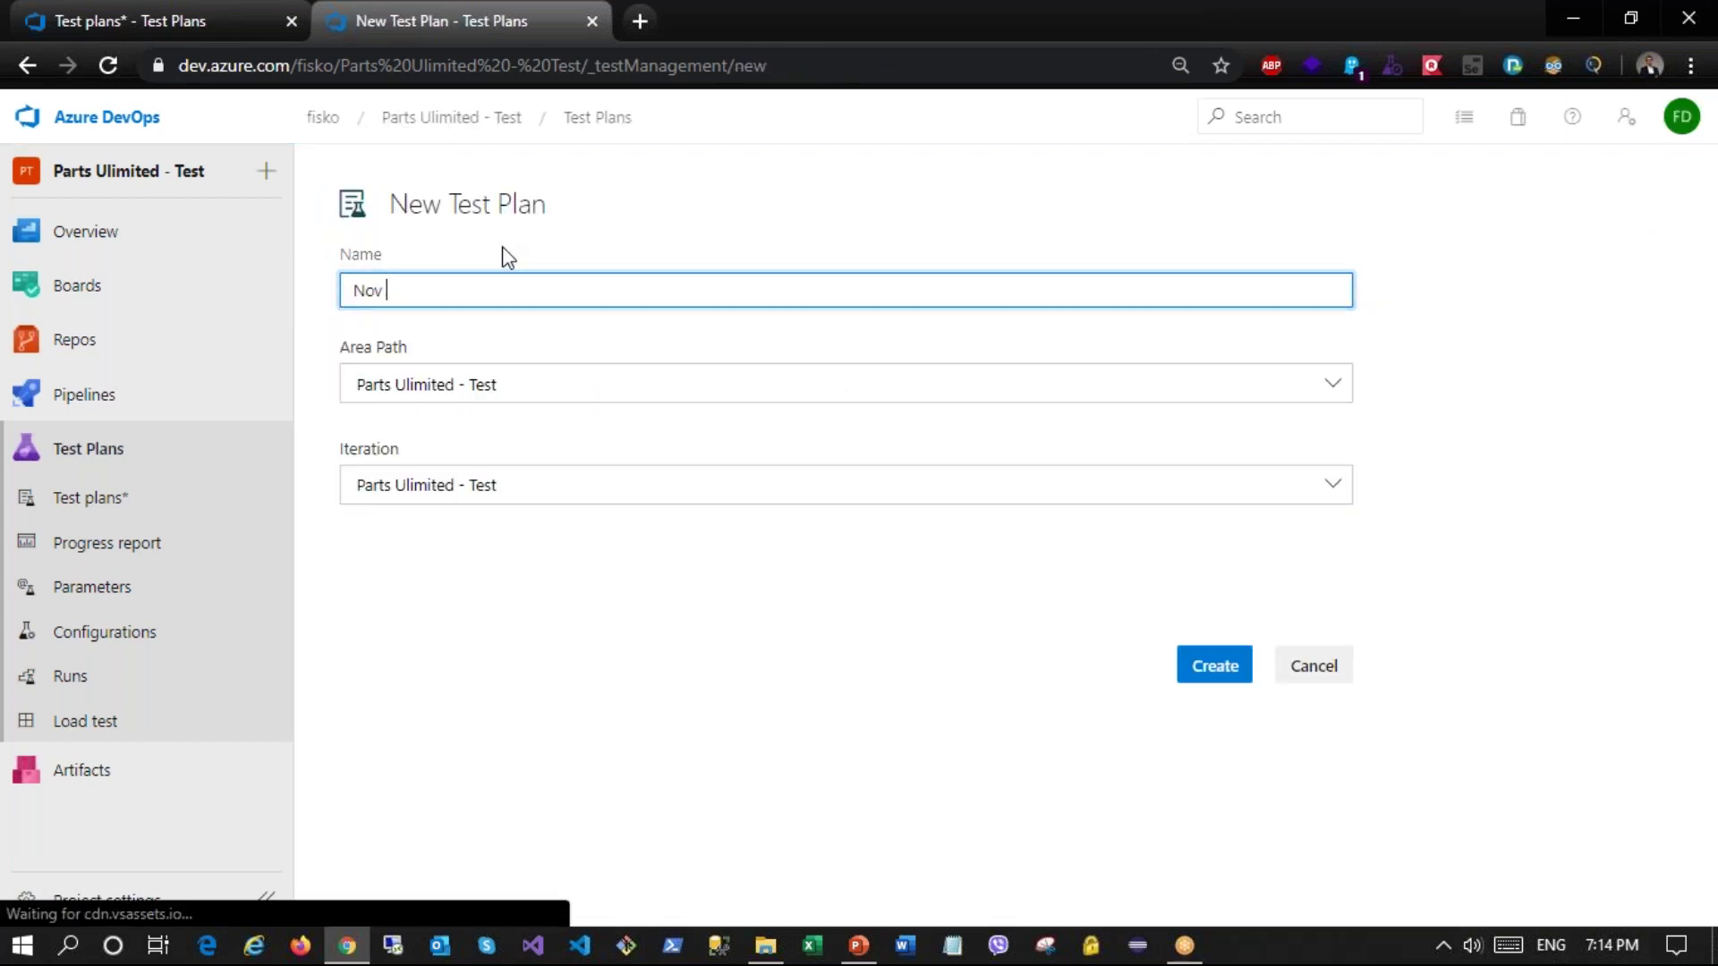
{"action": "type", "text": "p"}
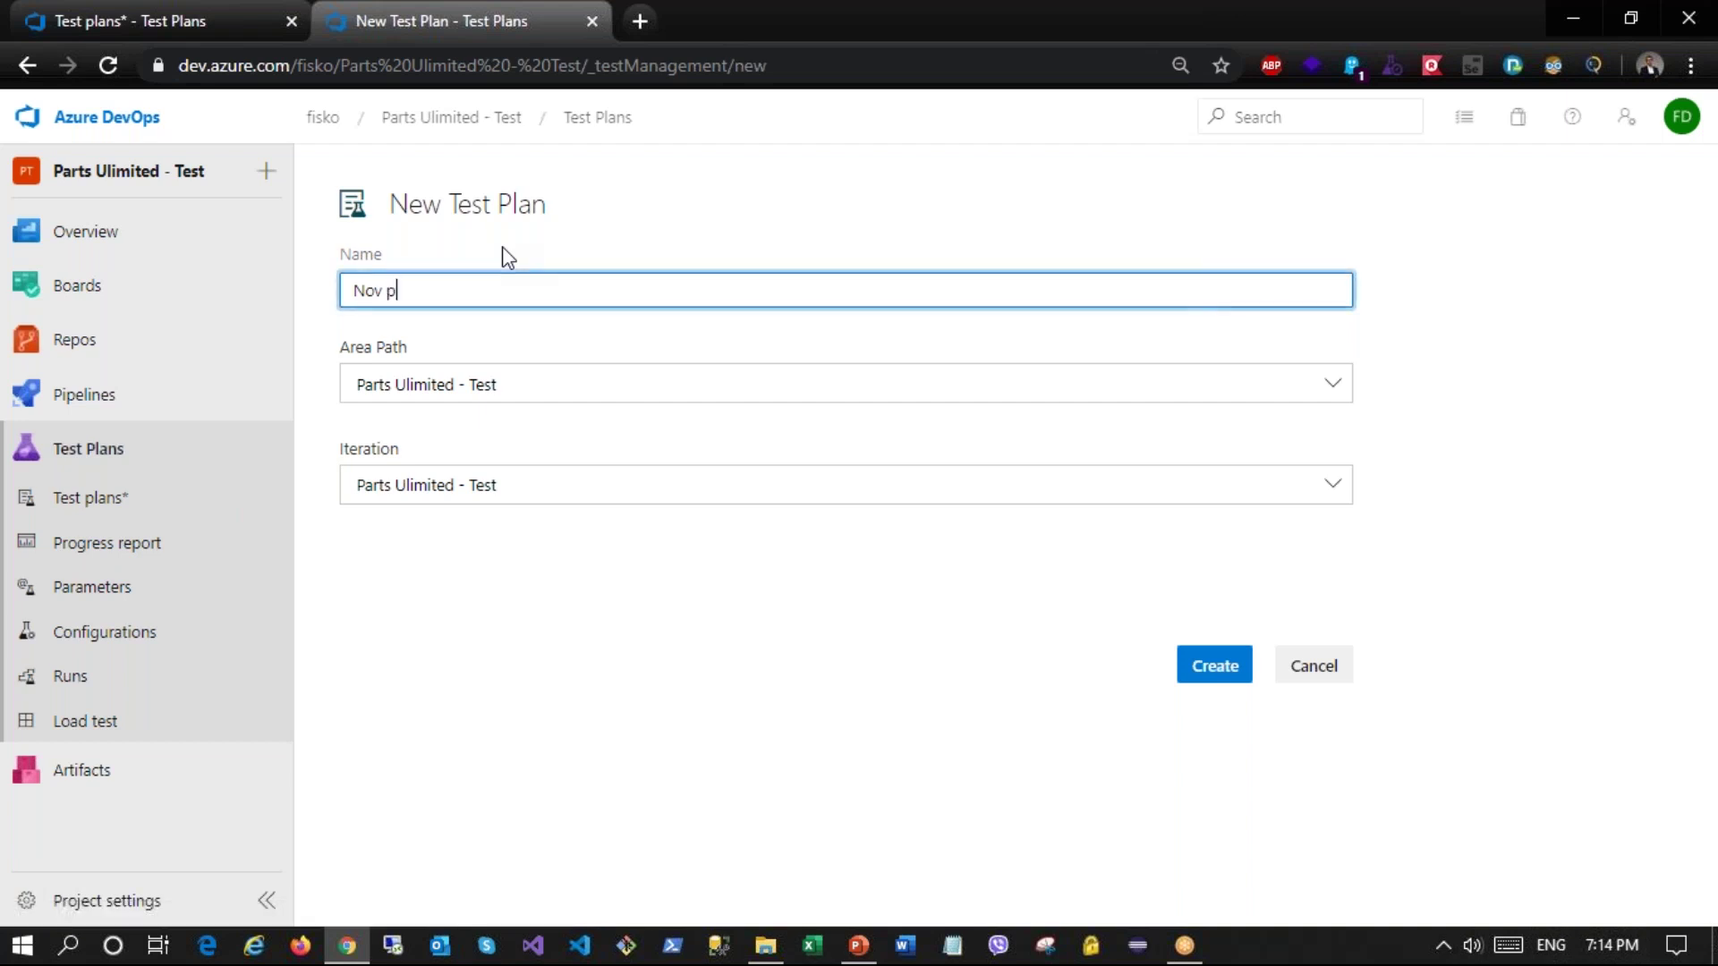
{"action": "type", "text": "lan 2"}
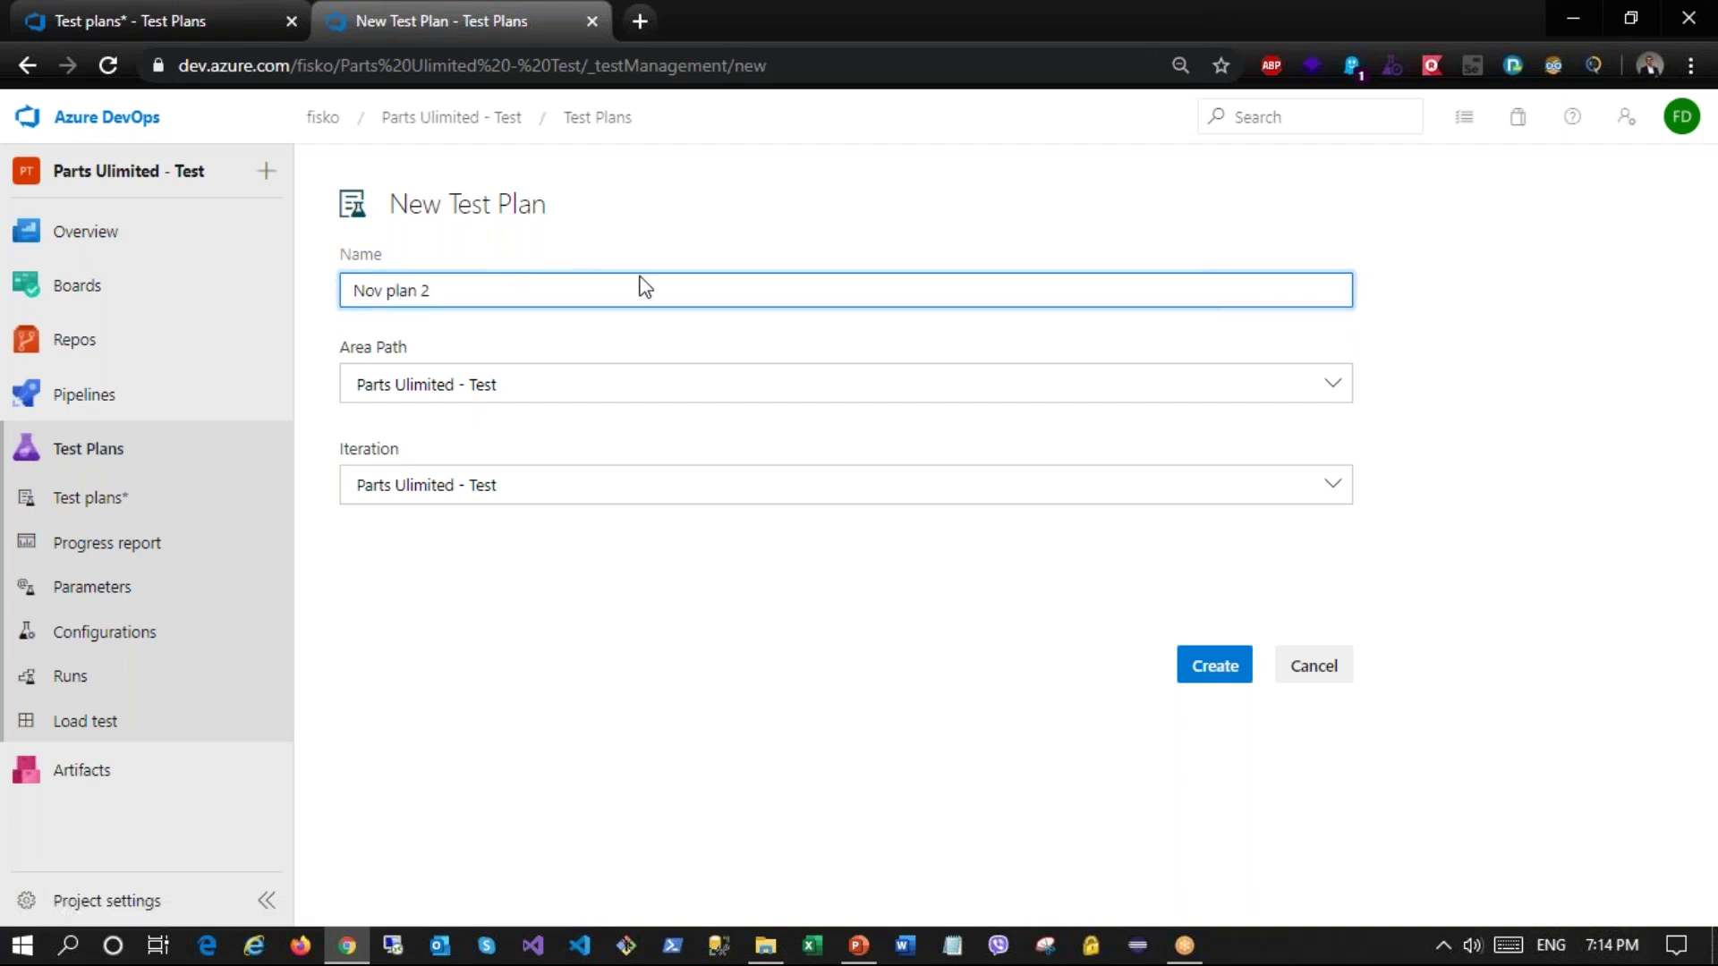
{"action": "left_click", "coordinate": [1214, 665]}
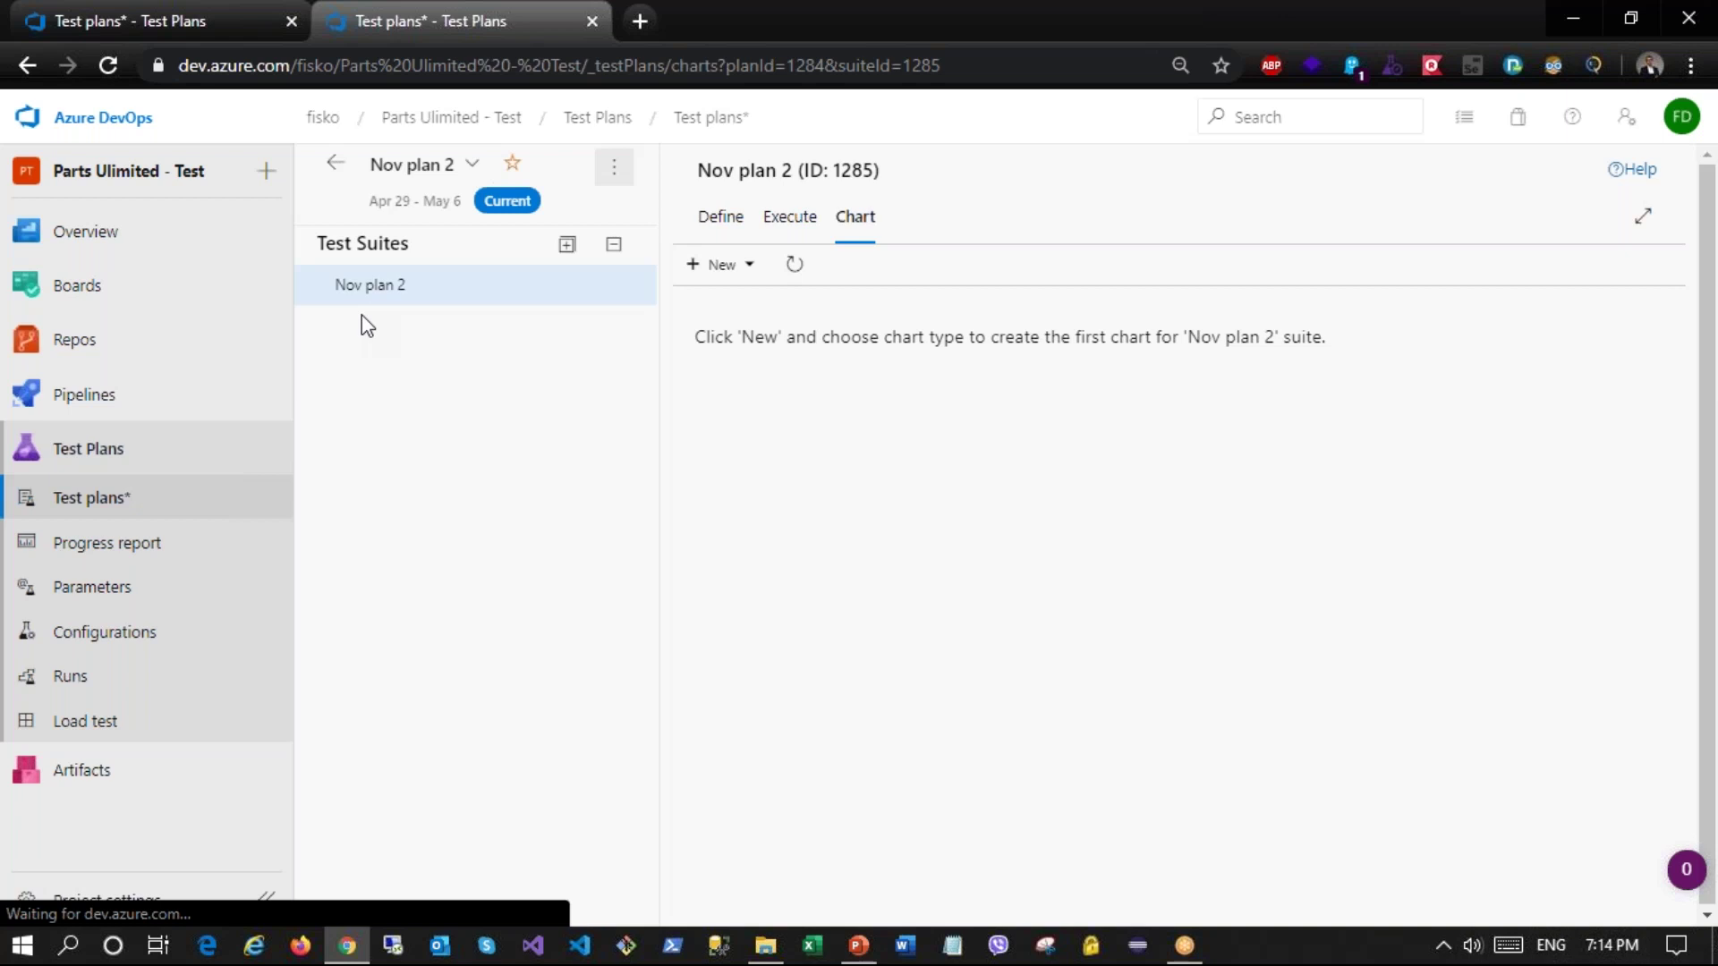
{"action": "left_click", "coordinate": [335, 162]}
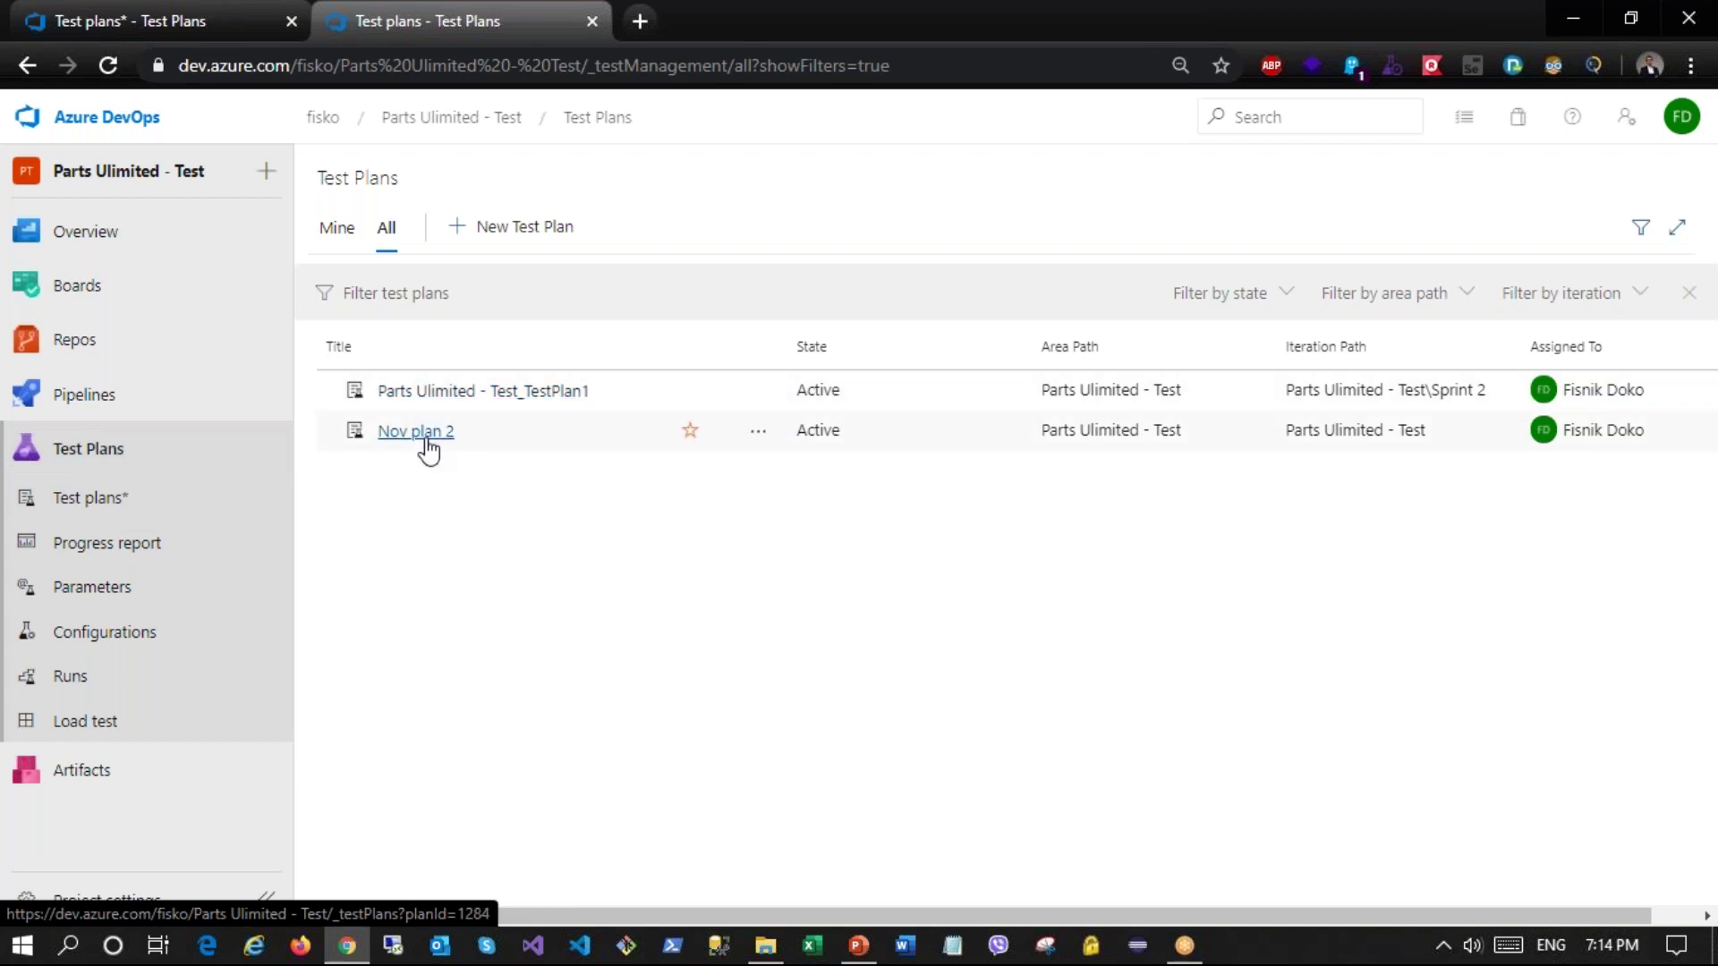
Step: Open Parts Ulimited - Test_TestPlan1 and browse its options menu and collapsible suite tree
{"action": "left_click", "coordinate": [452, 408]}
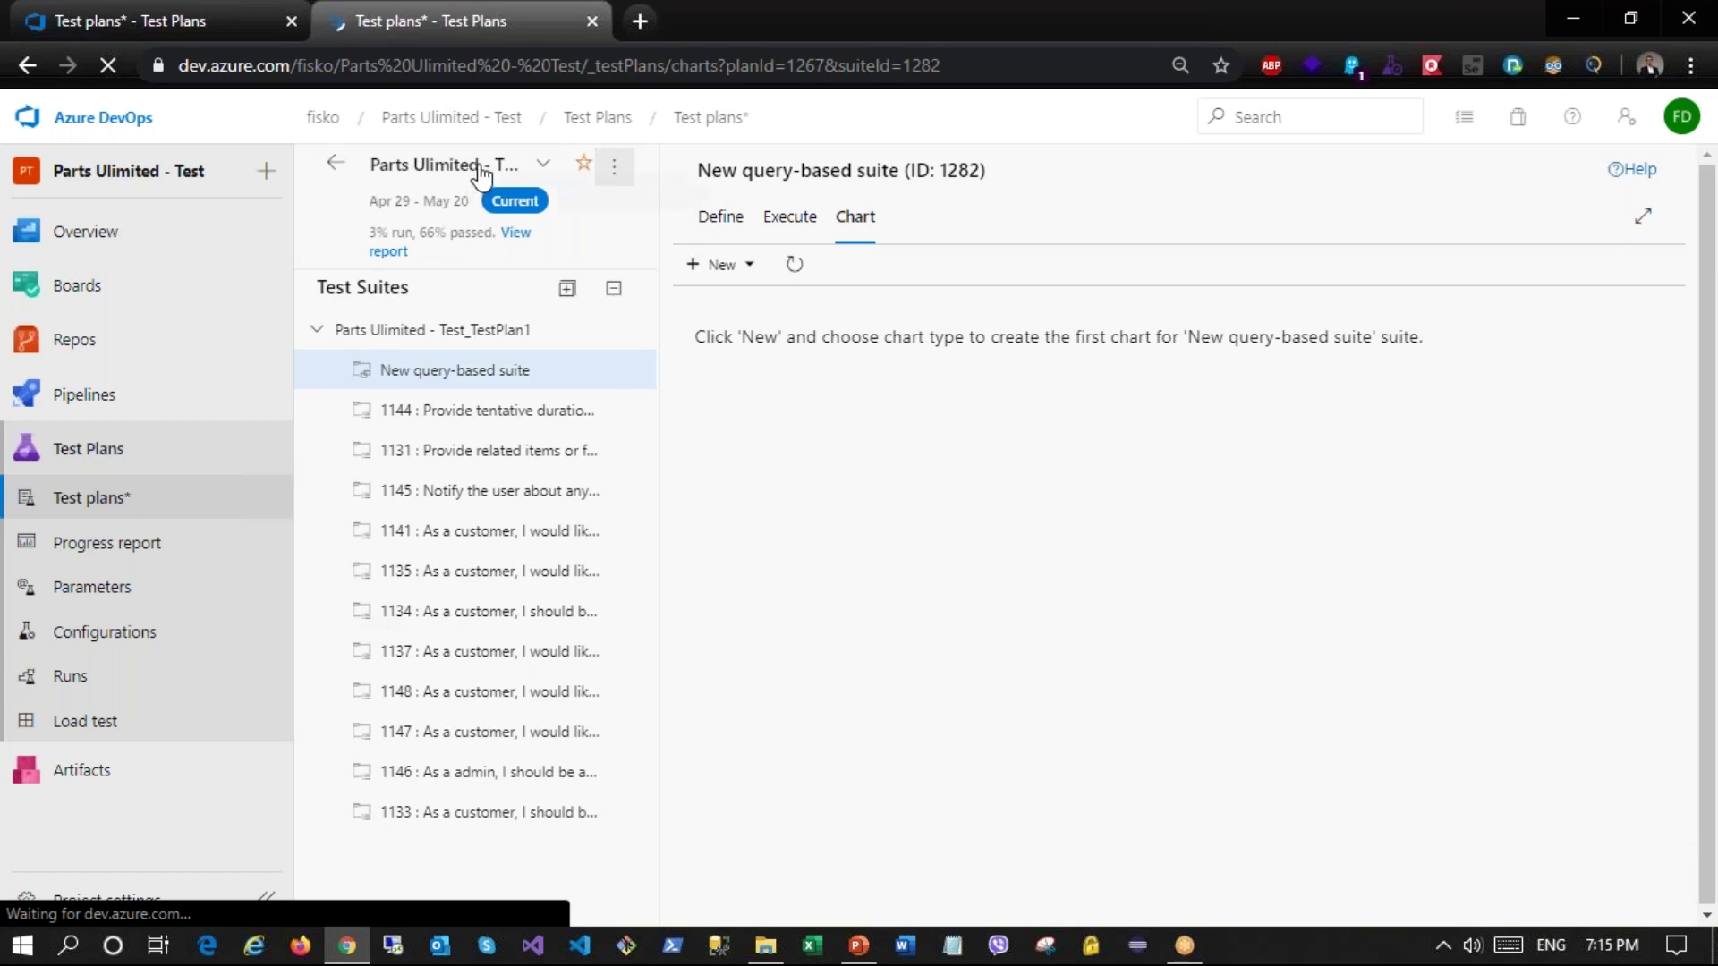
{"action": "left_click_drag", "start_coordinate": [395, 201], "coordinate": [471, 226]}
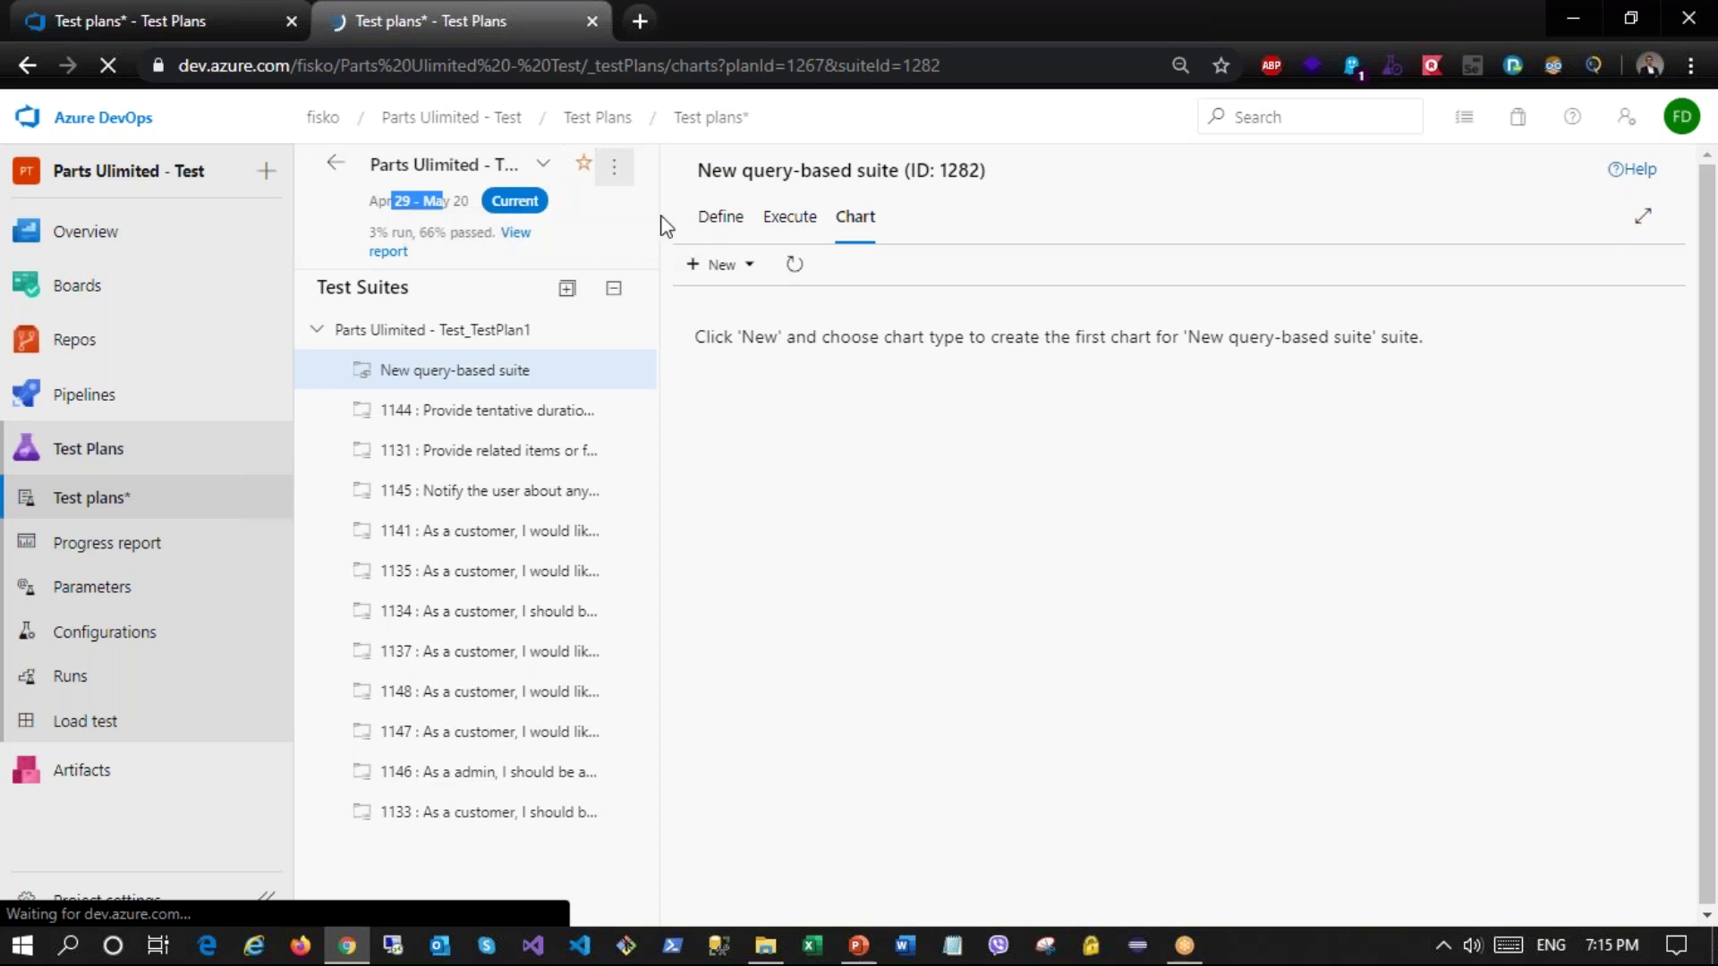
{"action": "left_click", "coordinate": [619, 177]}
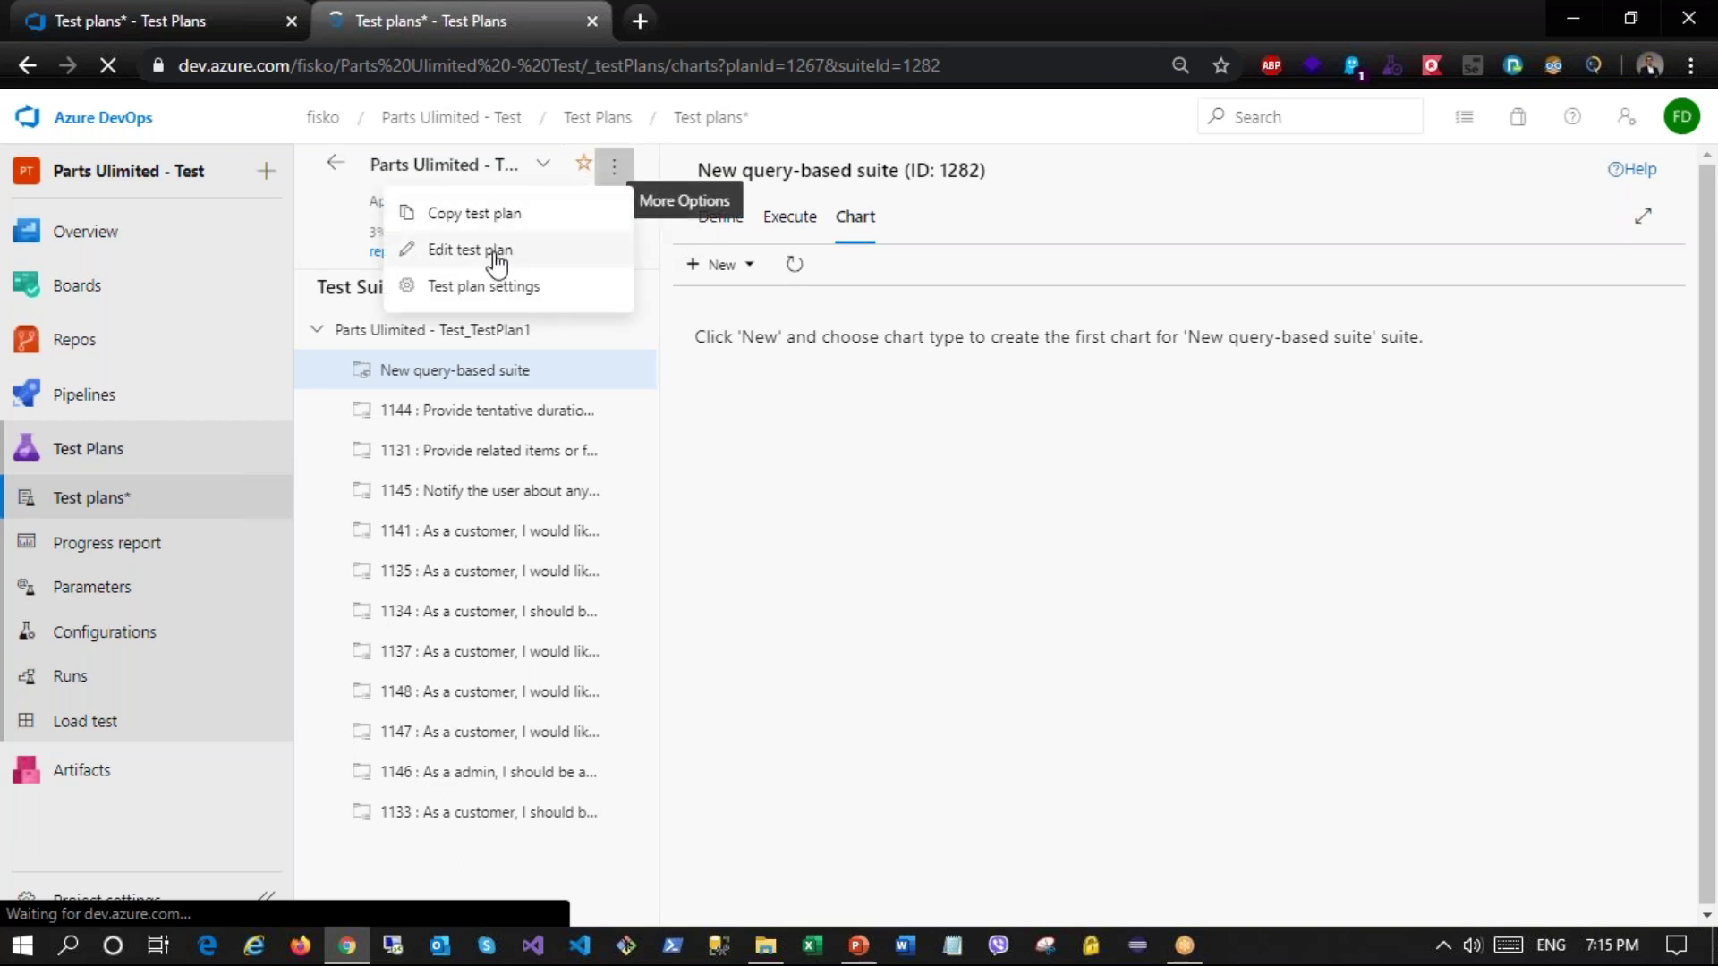
{"action": "left_click", "coordinate": [729, 461]}
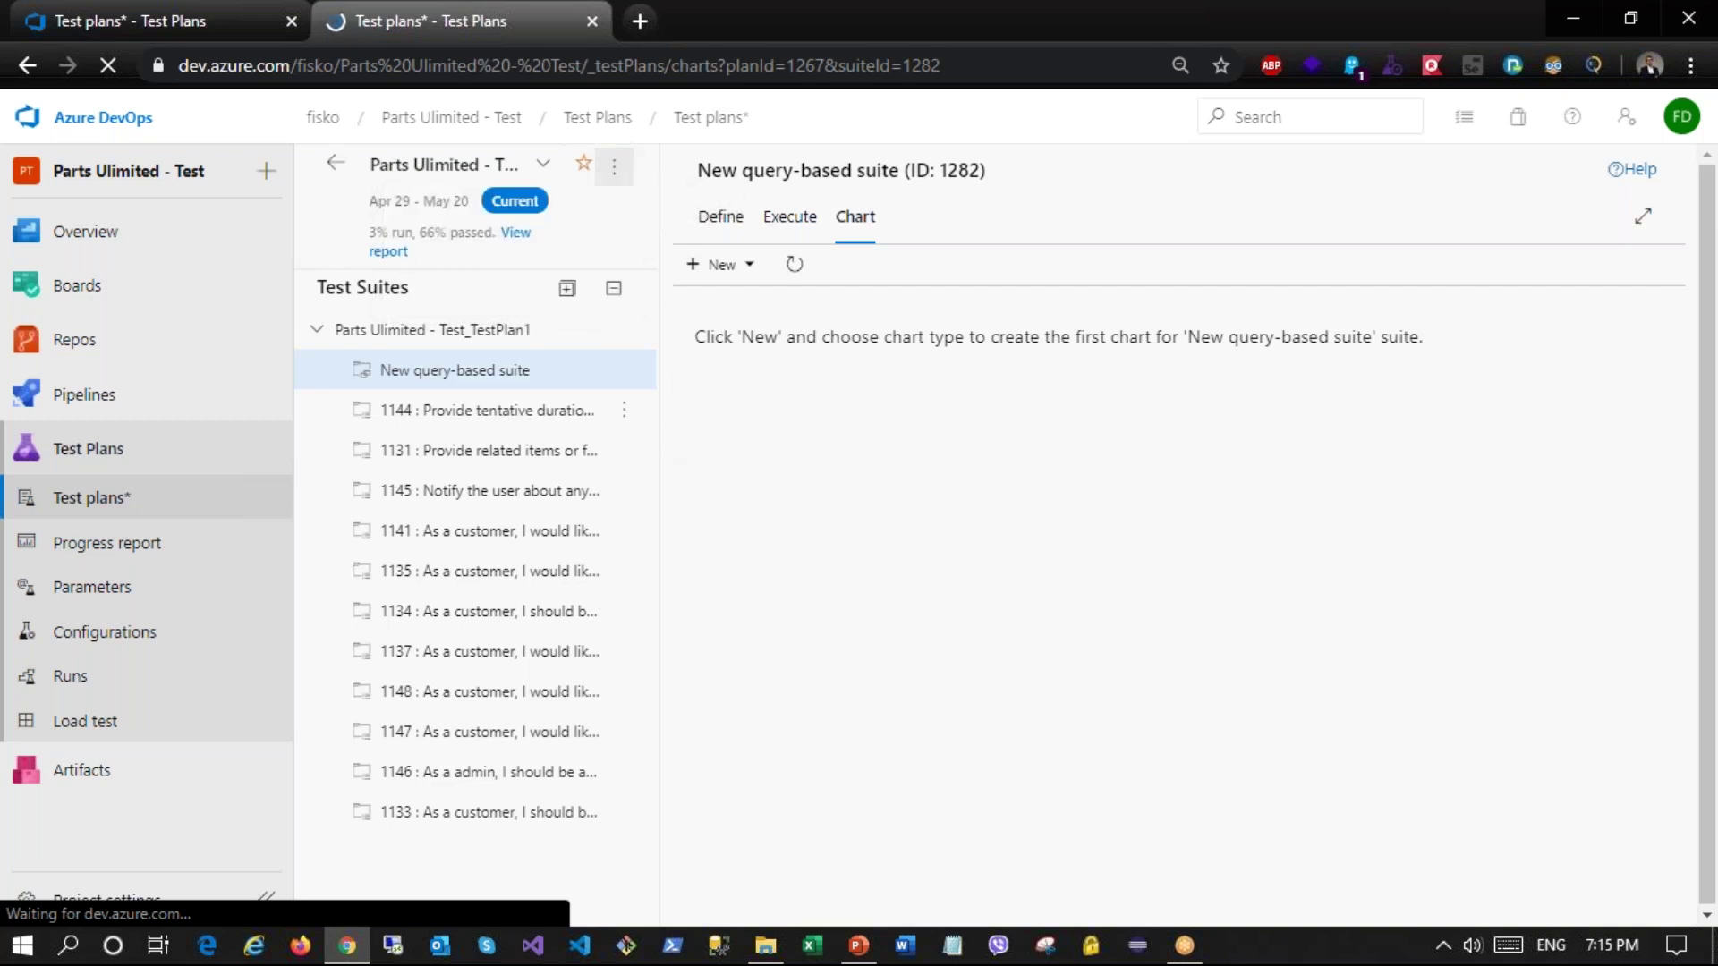
{"action": "left_click", "coordinate": [318, 331]}
{"action": "left_click", "coordinate": [318, 329]}
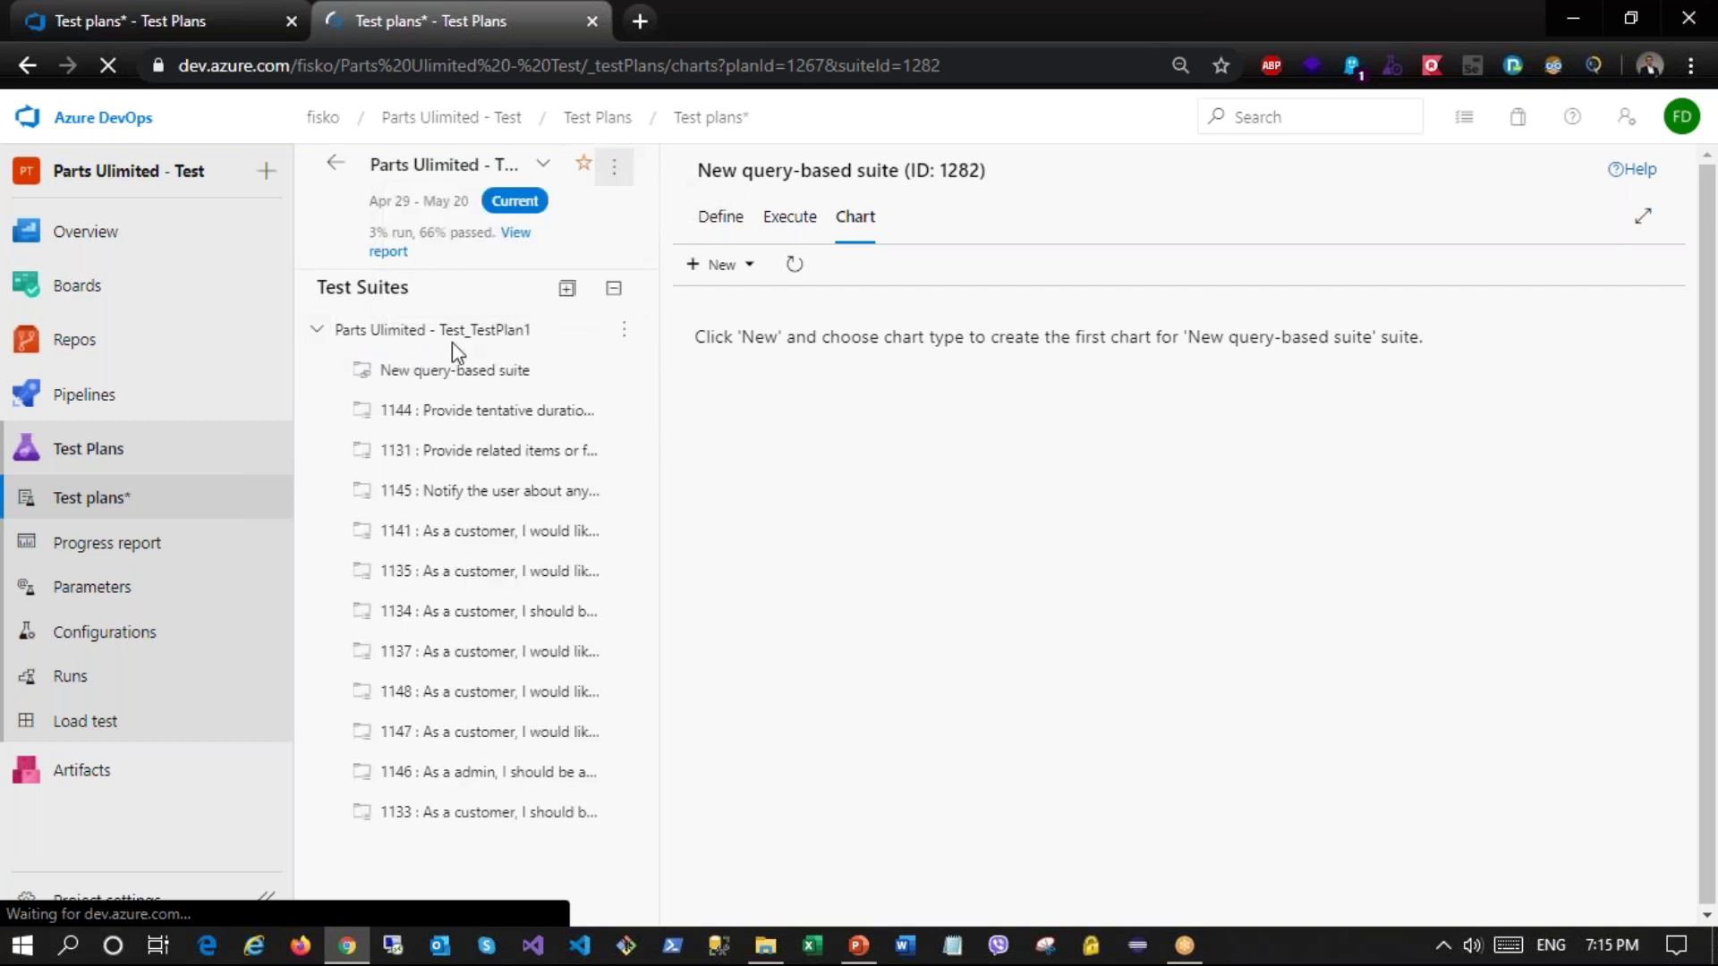
{"action": "left_click", "coordinate": [318, 332]}
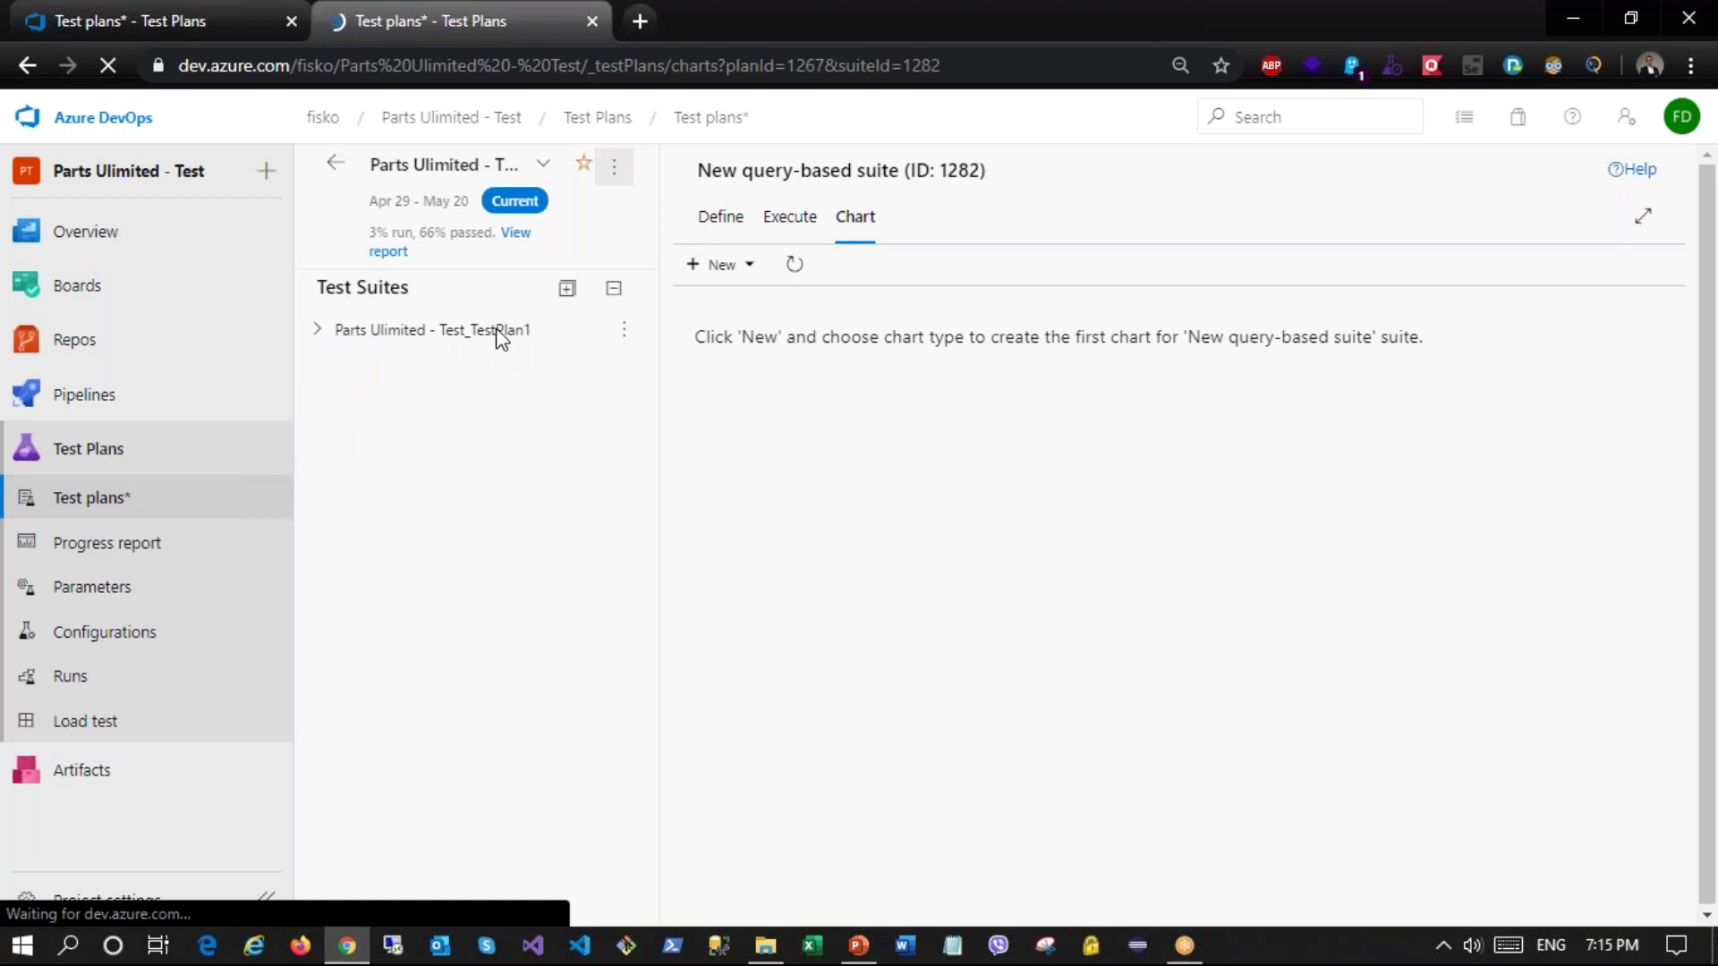
{"action": "left_click", "coordinate": [318, 343]}
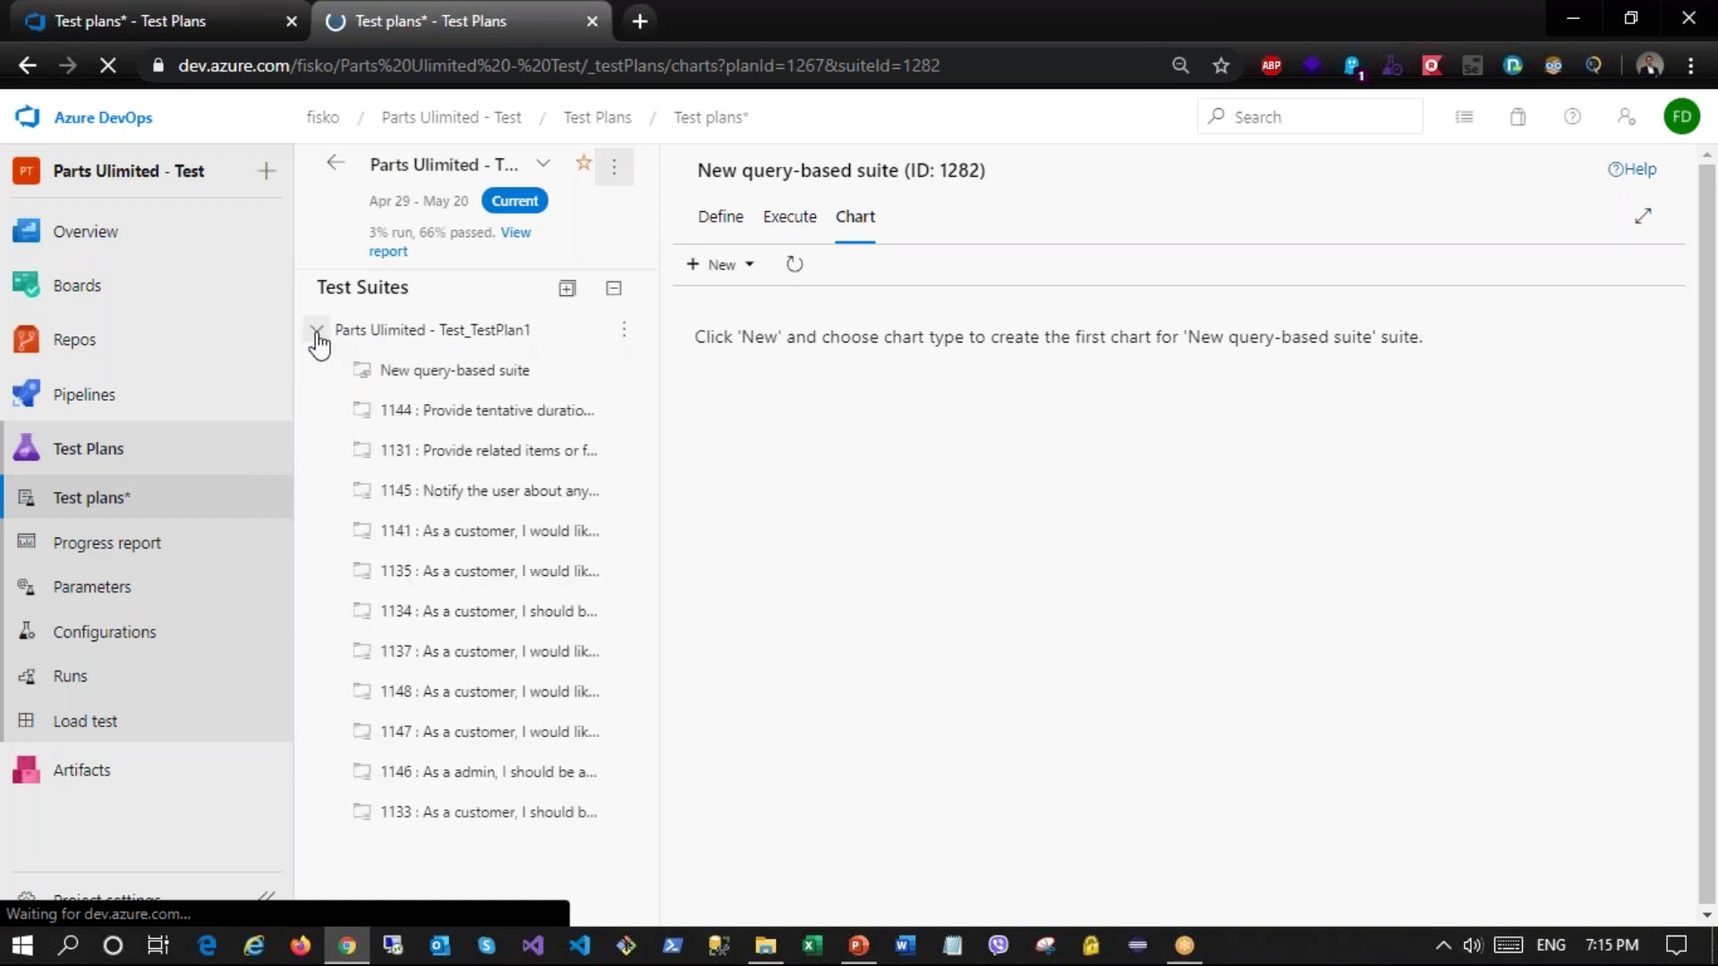
Step: Add a static suite named 'StaticSuite' under TestPlan1 and view its empty Define page
{"action": "left_click", "coordinate": [624, 332]}
{"action": "mouse_move", "coordinate": [569, 382]}
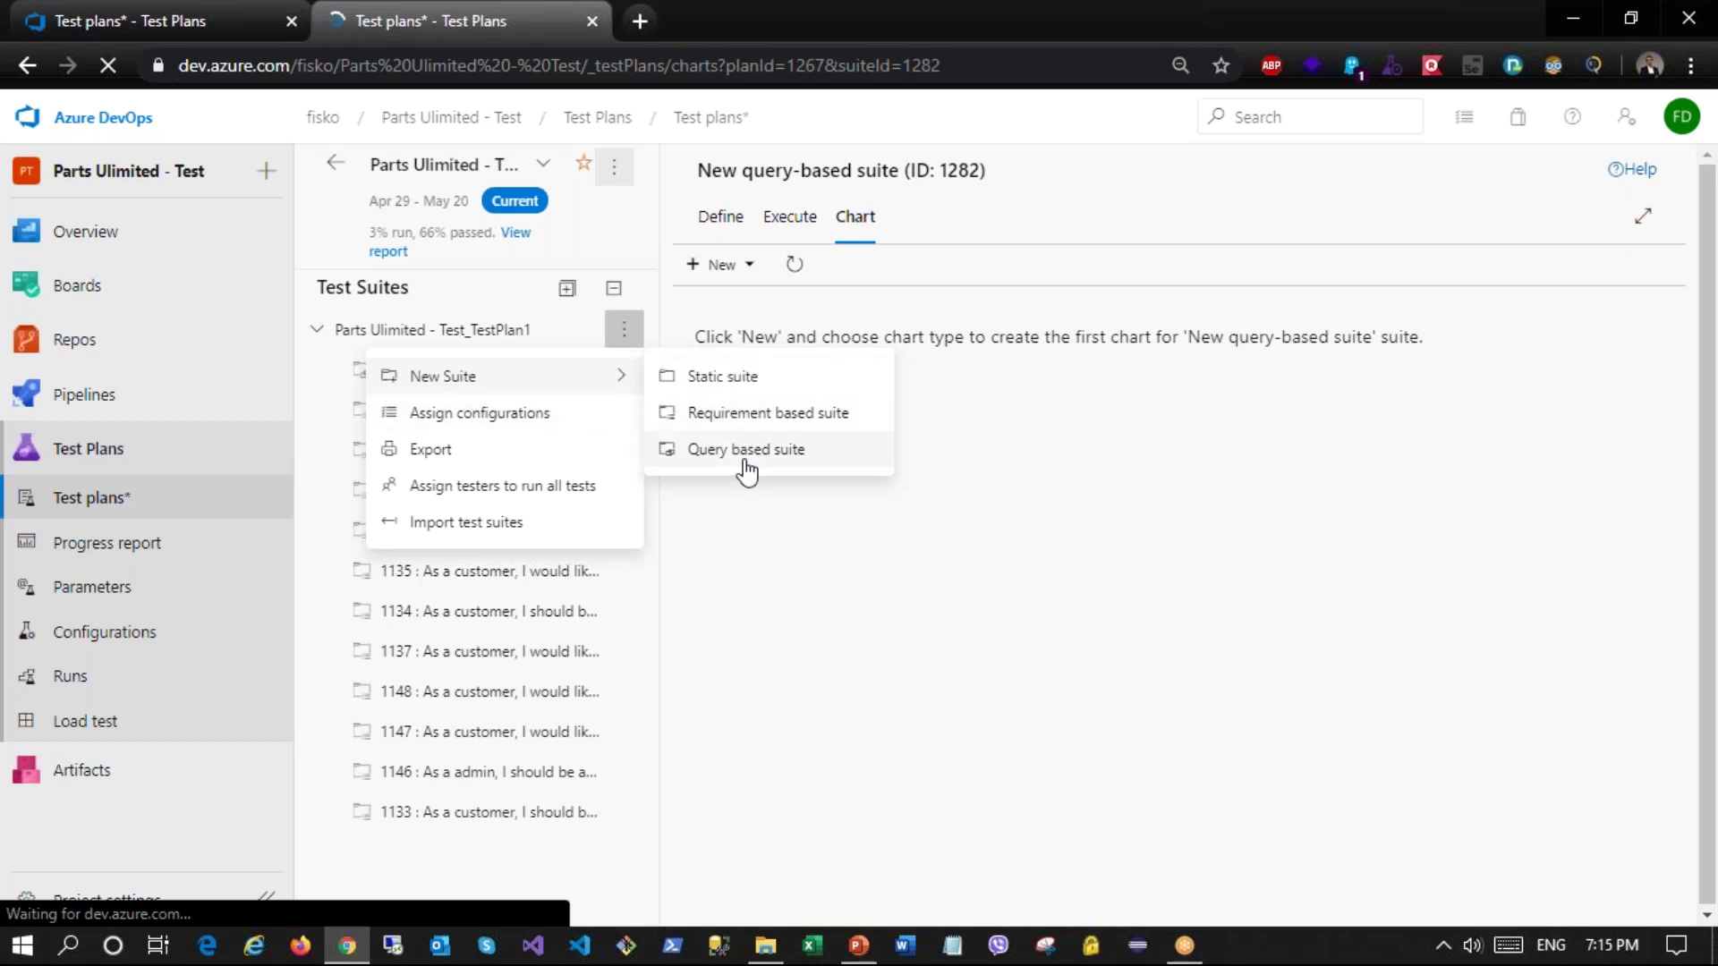
{"action": "left_click", "coordinate": [755, 380]}
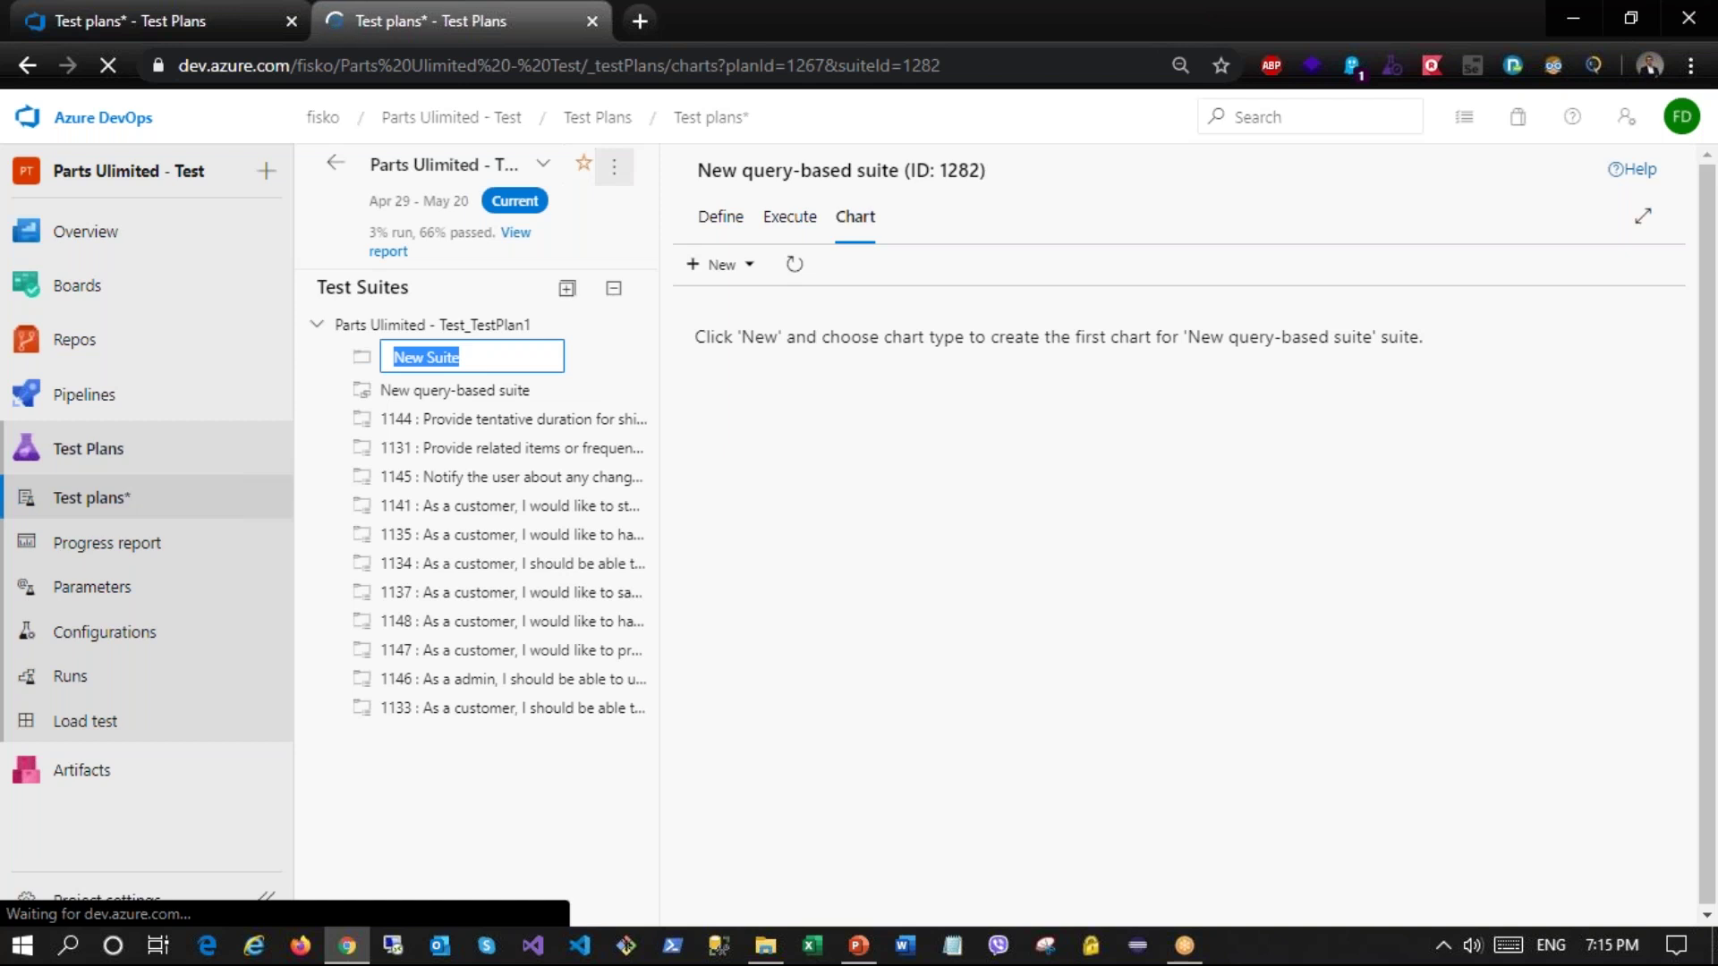
{"action": "type", "text": "StaticSuite"}
{"action": "key", "text": "Return"}
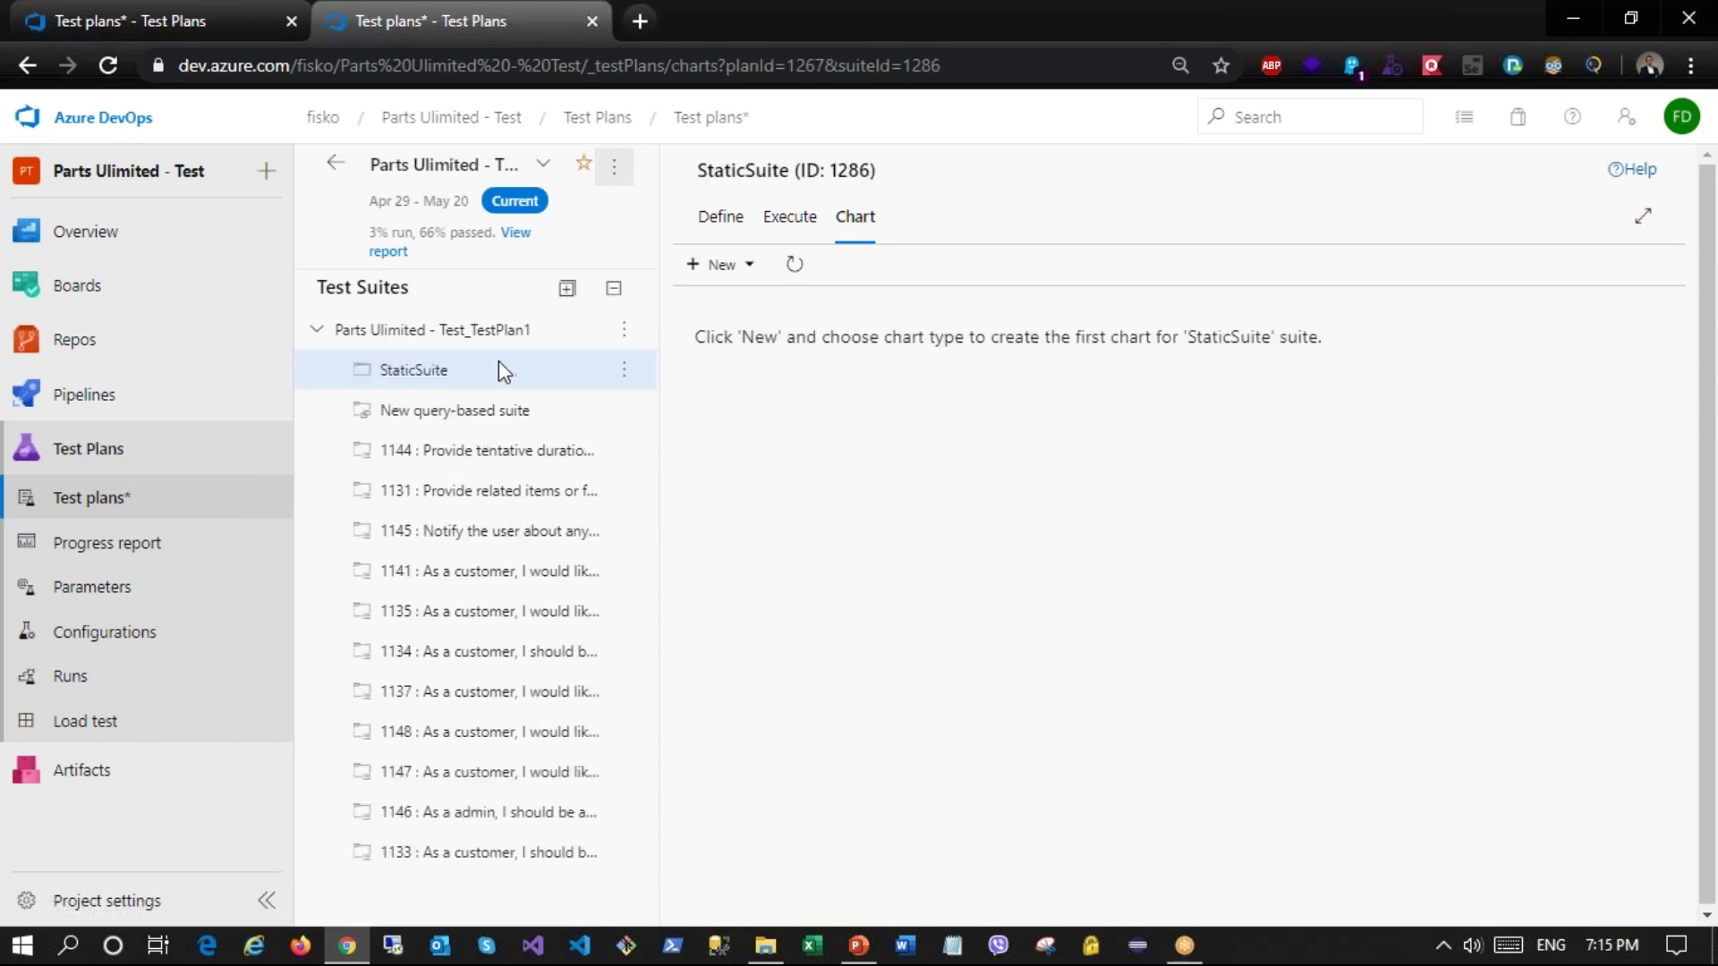
{"action": "left_click", "coordinate": [723, 220]}
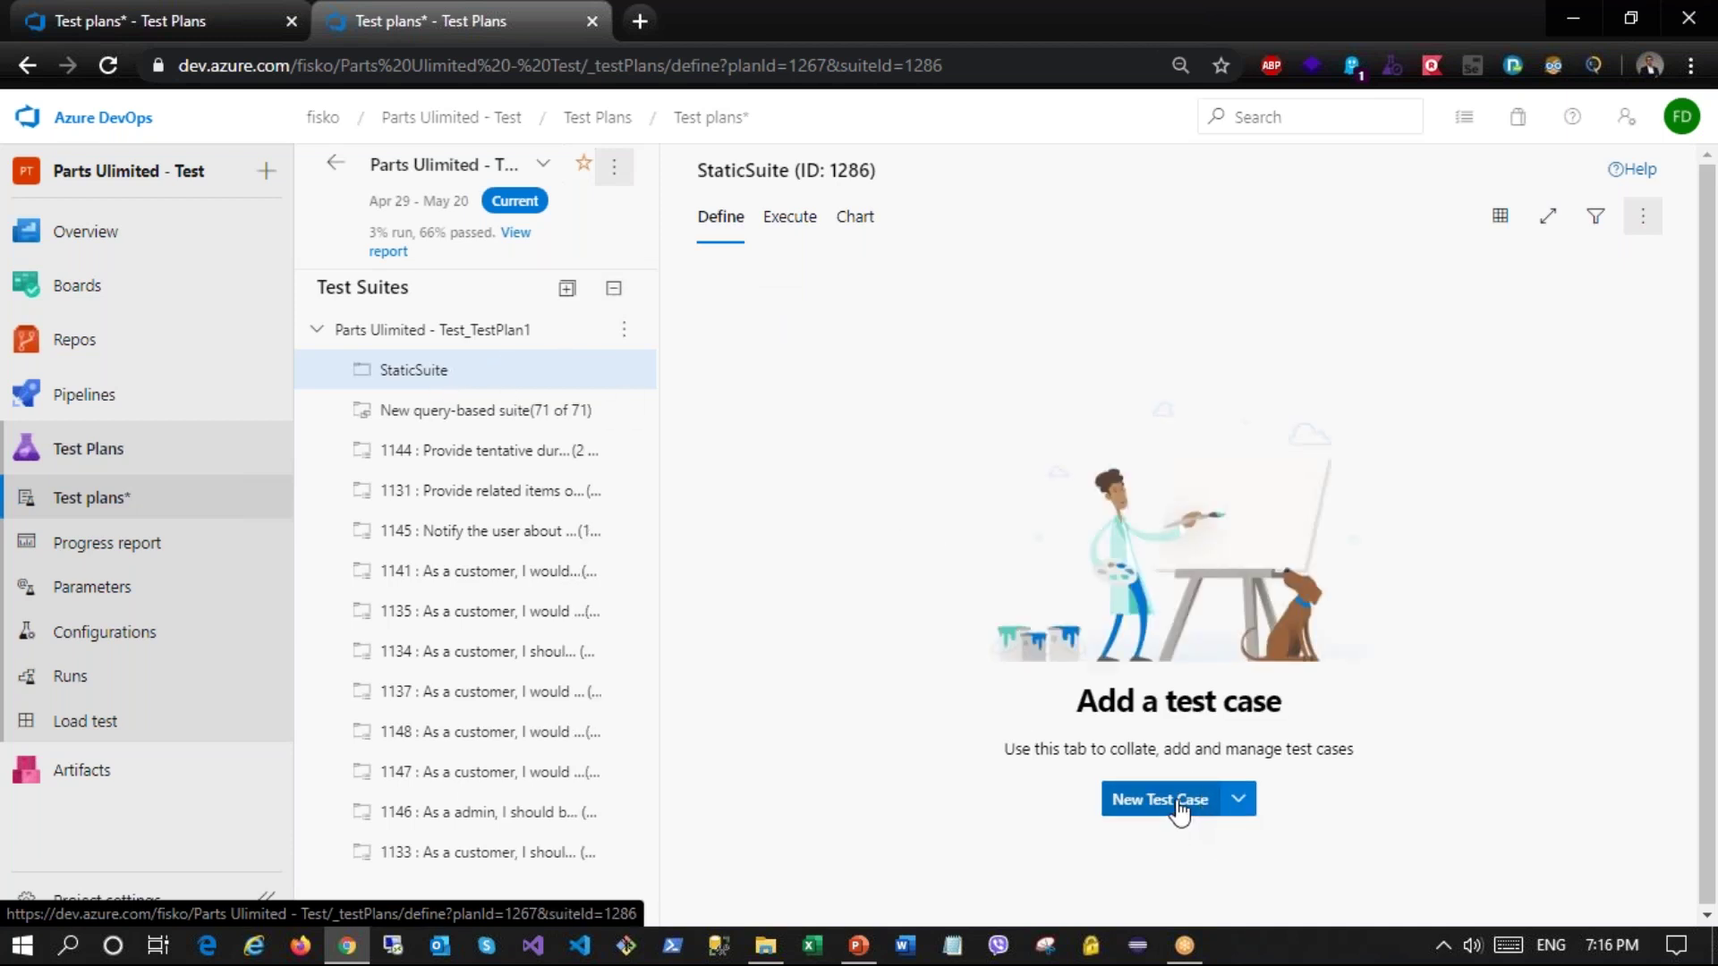
Step: Check the New Test Case add options, then bring up the root suite's suite-type choices
{"action": "left_click", "coordinate": [1239, 802]}
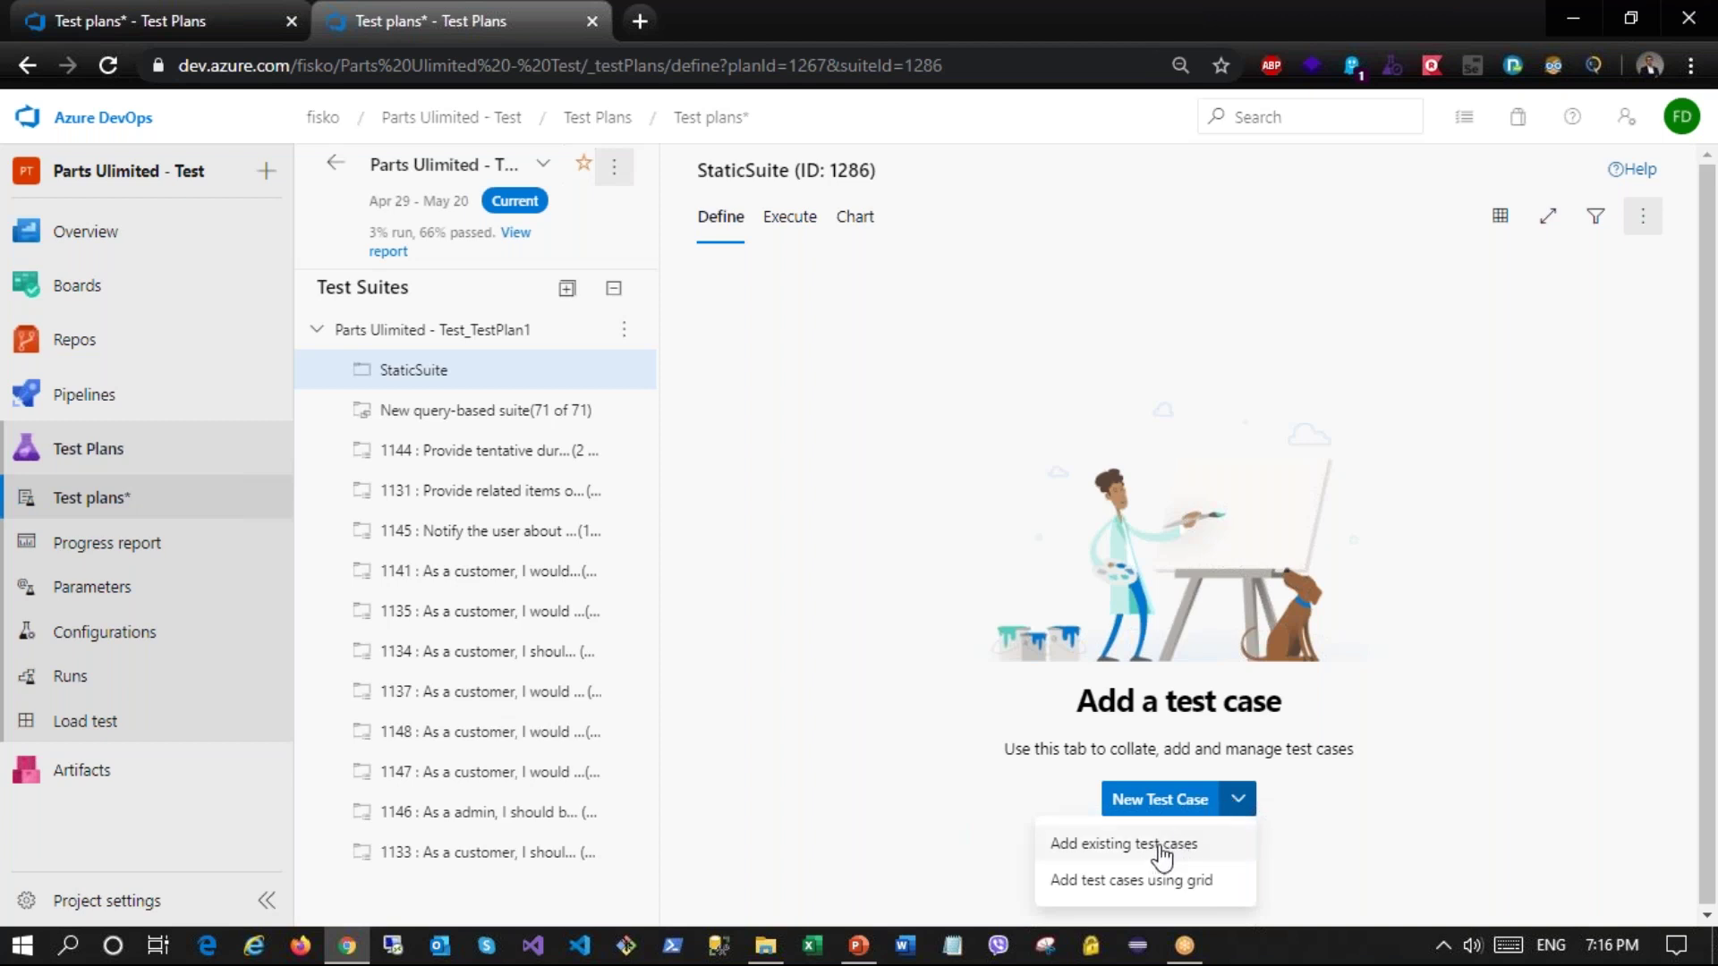
{"action": "left_click", "coordinate": [1161, 850]}
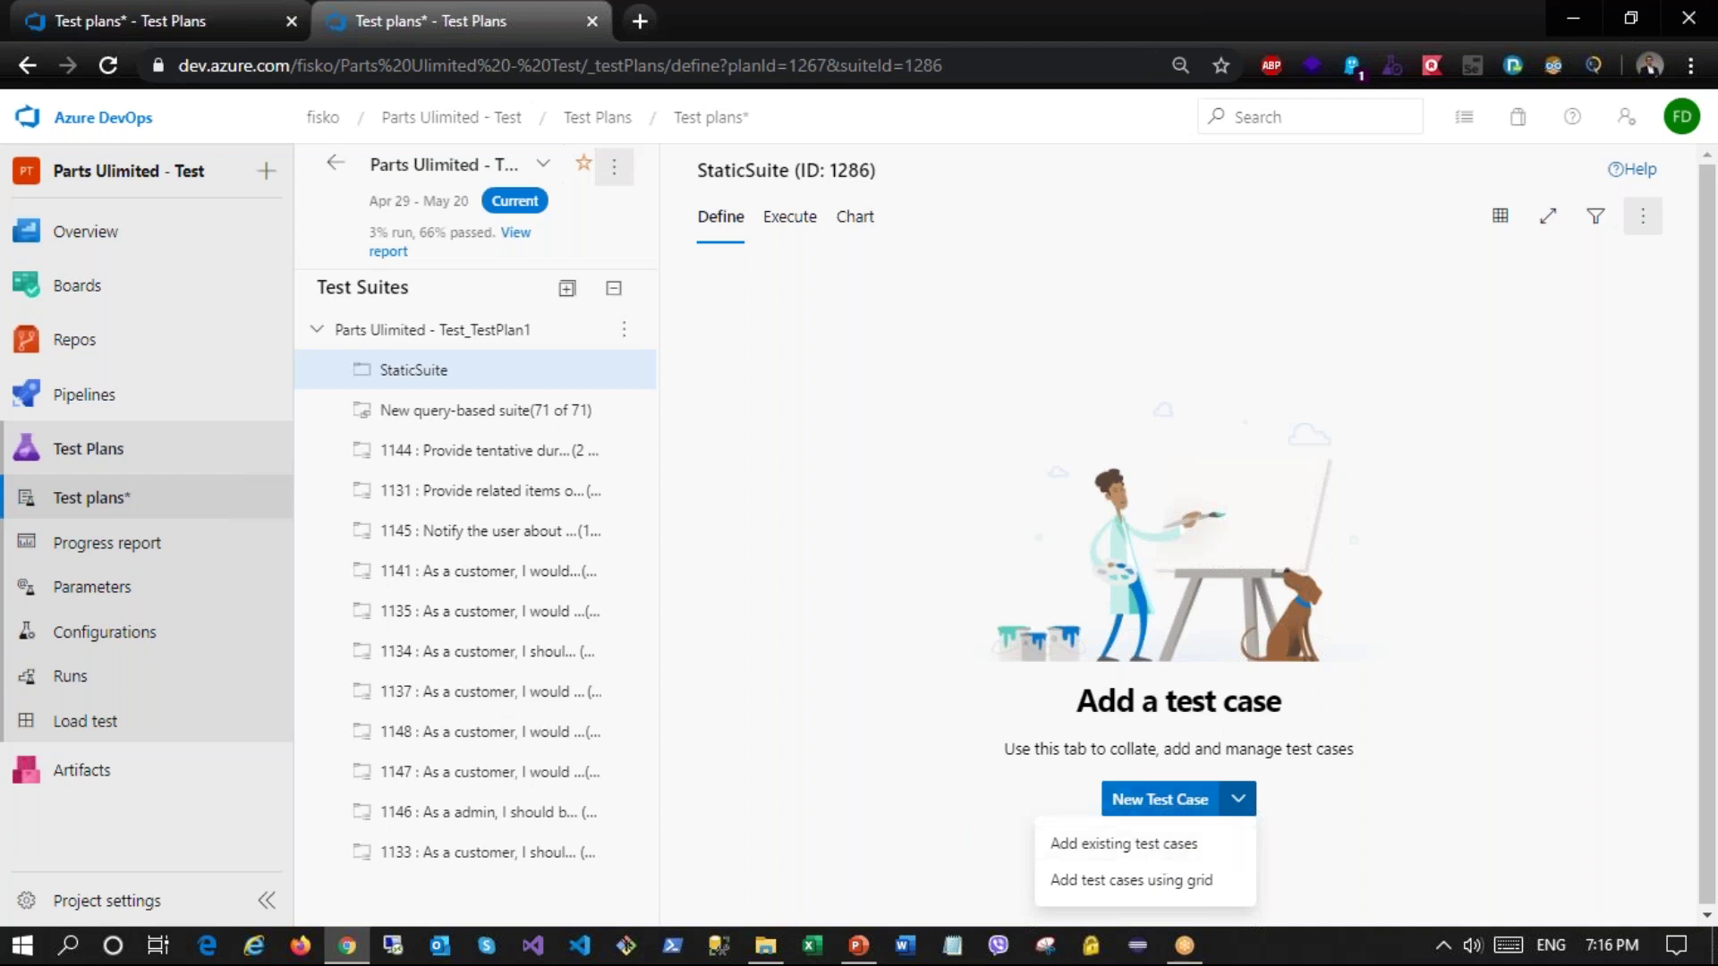
{"action": "left_click", "coordinate": [958, 542]}
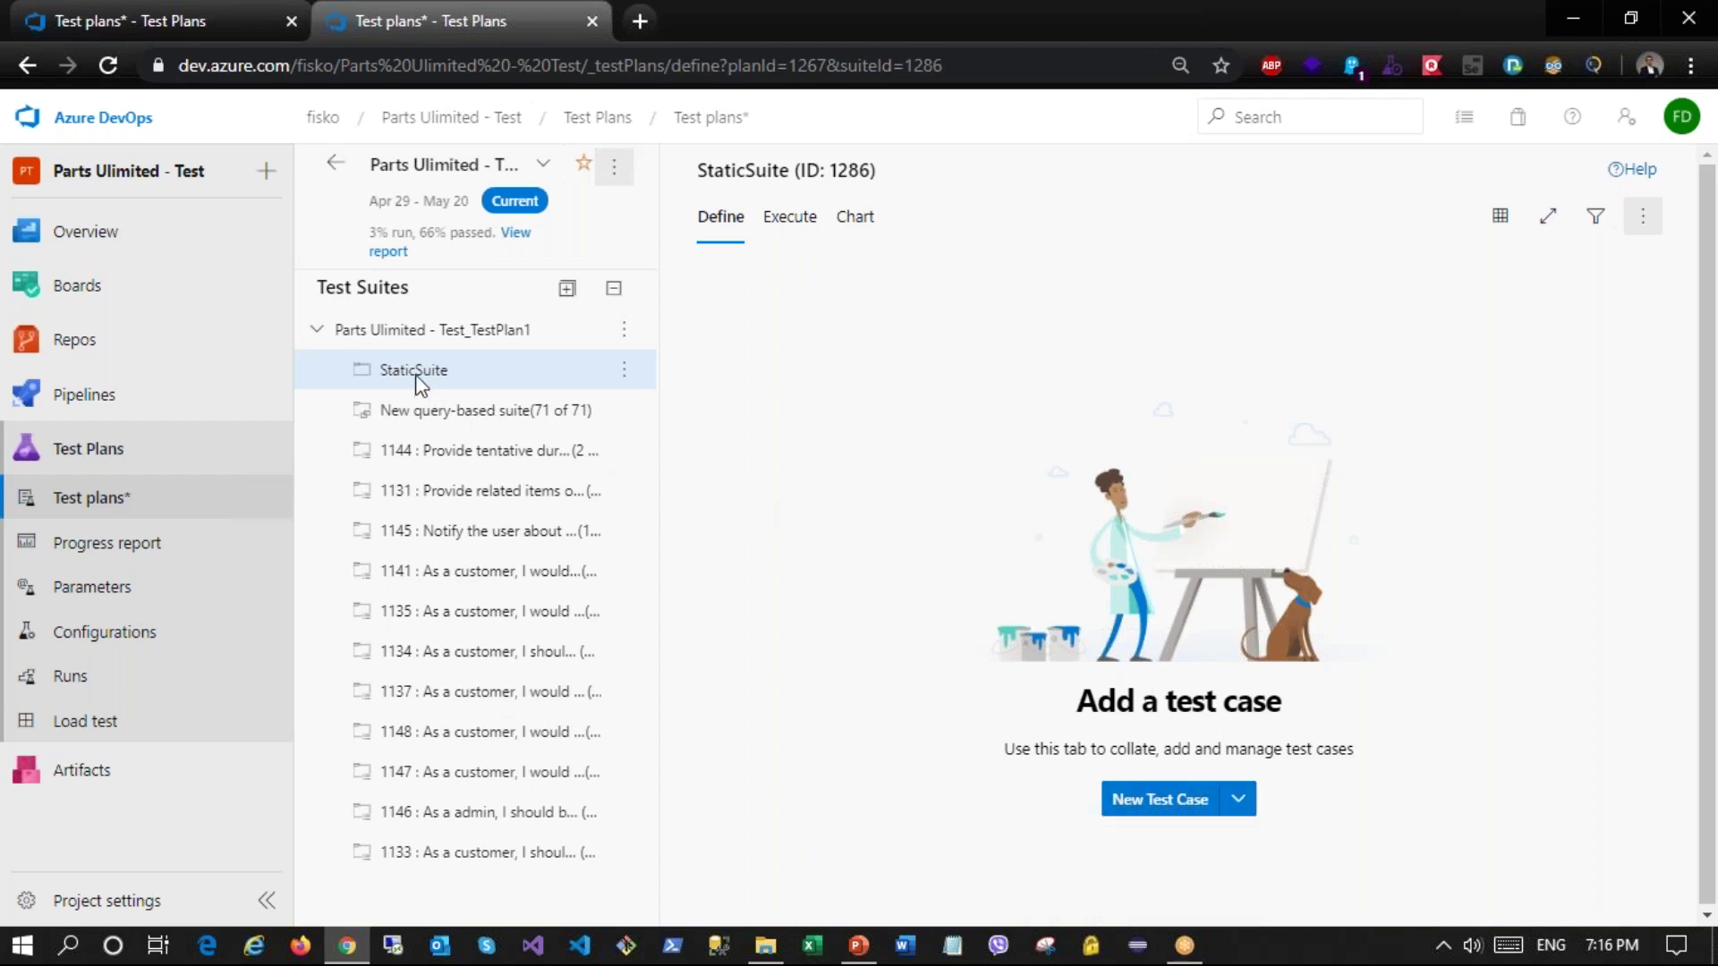
{"action": "left_click", "coordinate": [624, 336]}
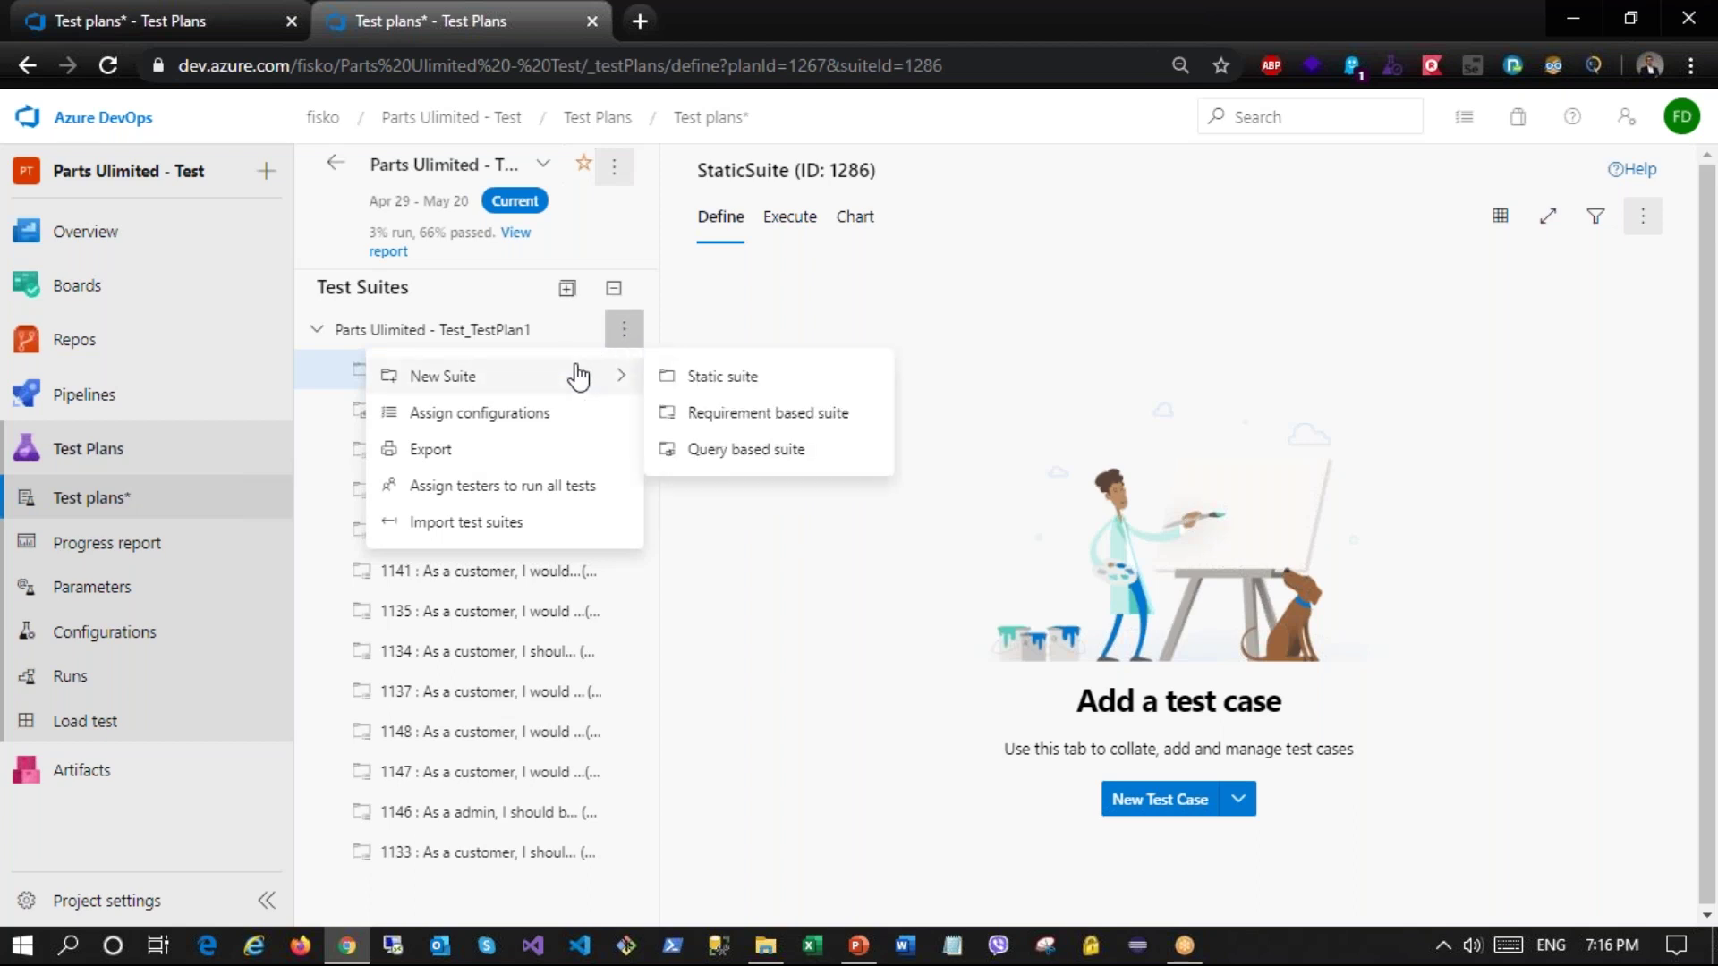
Step: Create requirement-based suites for backlog items 1131, 1132 and 1133 under TestPlan1
{"action": "left_click", "coordinate": [720, 414]}
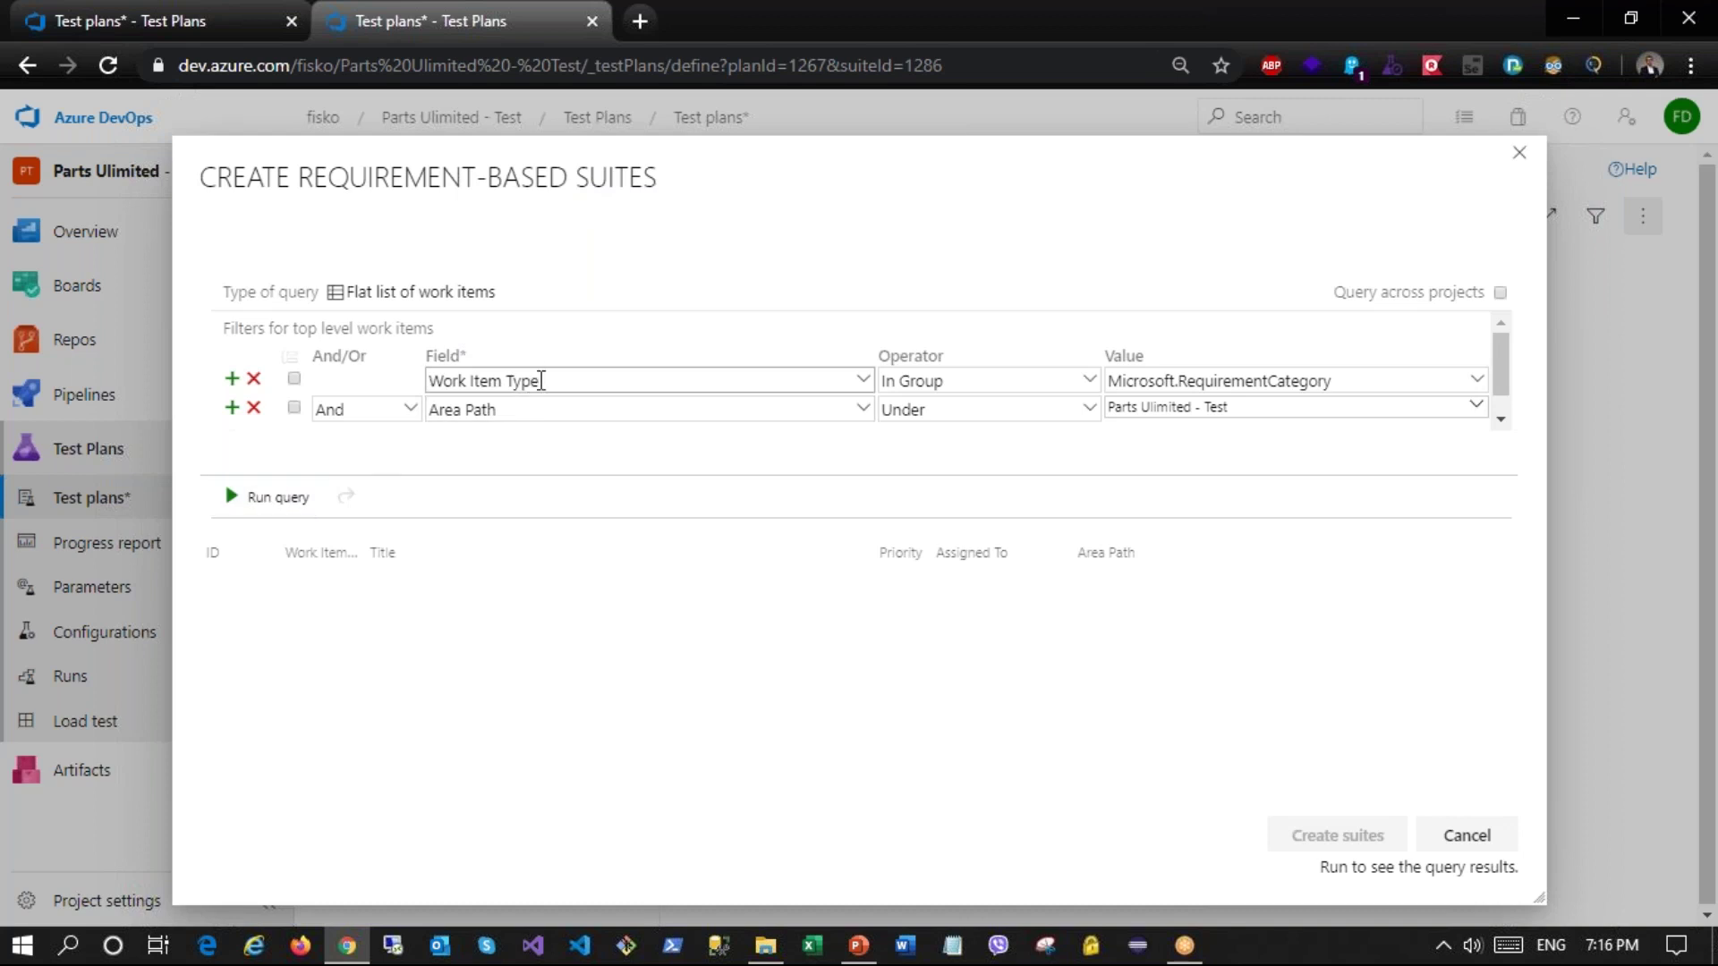
{"action": "left_click", "coordinate": [269, 500]}
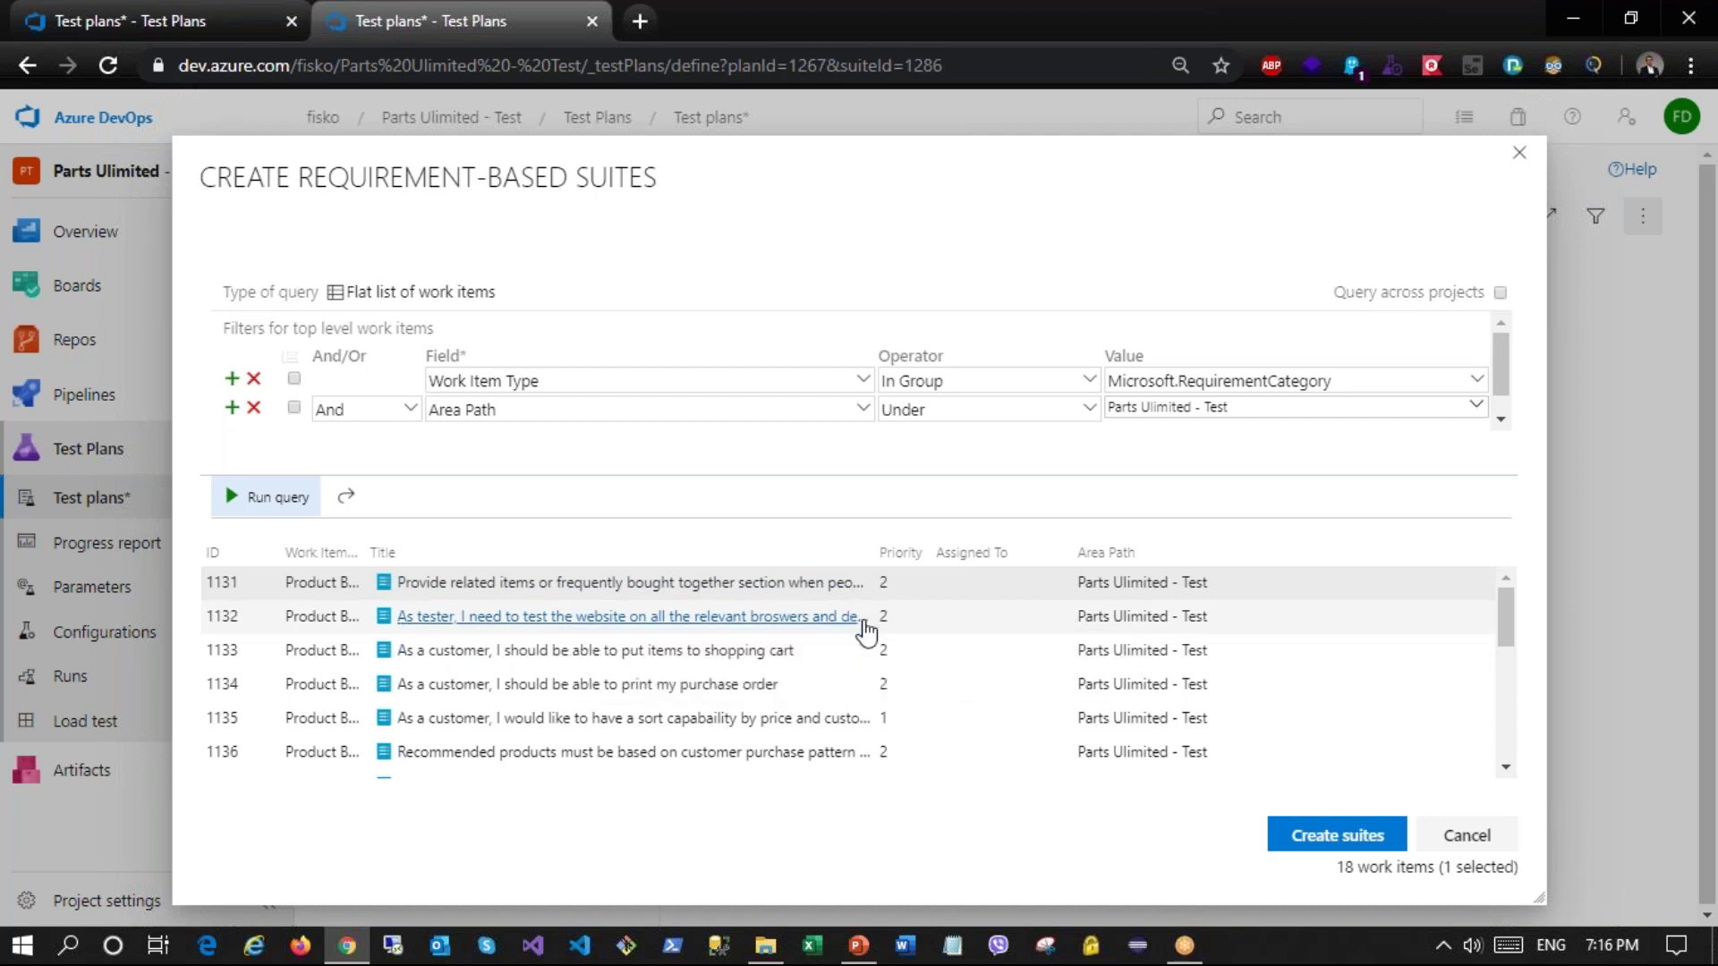
{"action": "left_click", "coordinate": [819, 662], "text": "shift"}
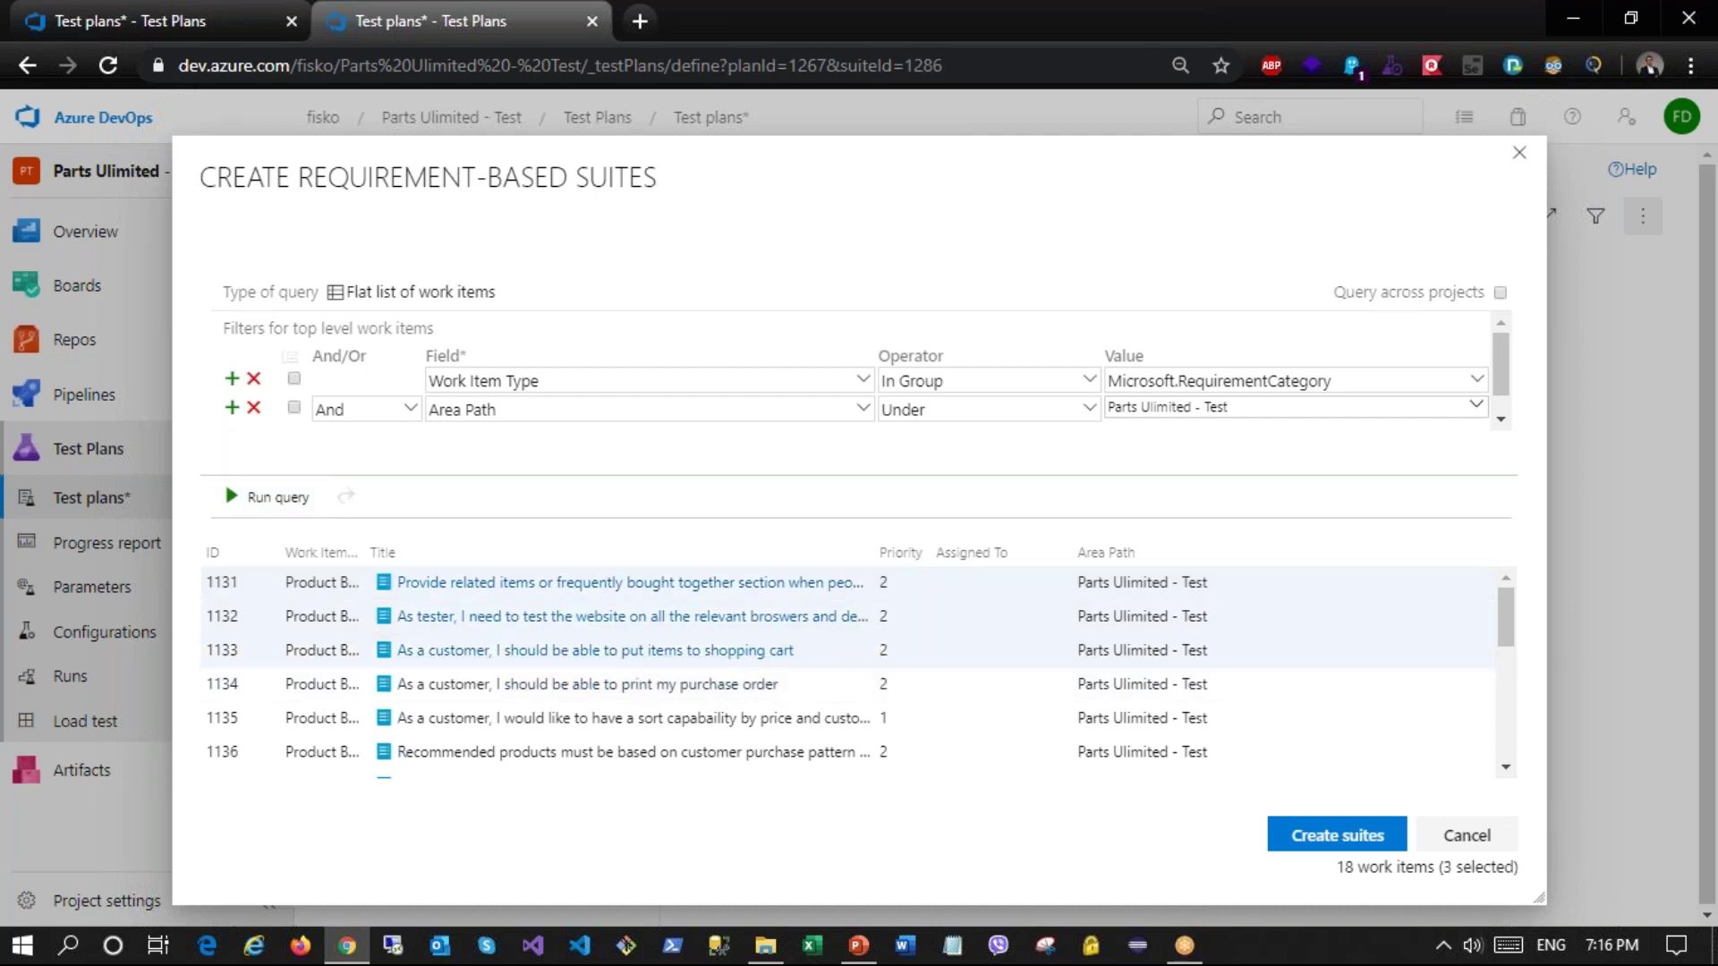
{"action": "left_click", "coordinate": [1305, 848]}
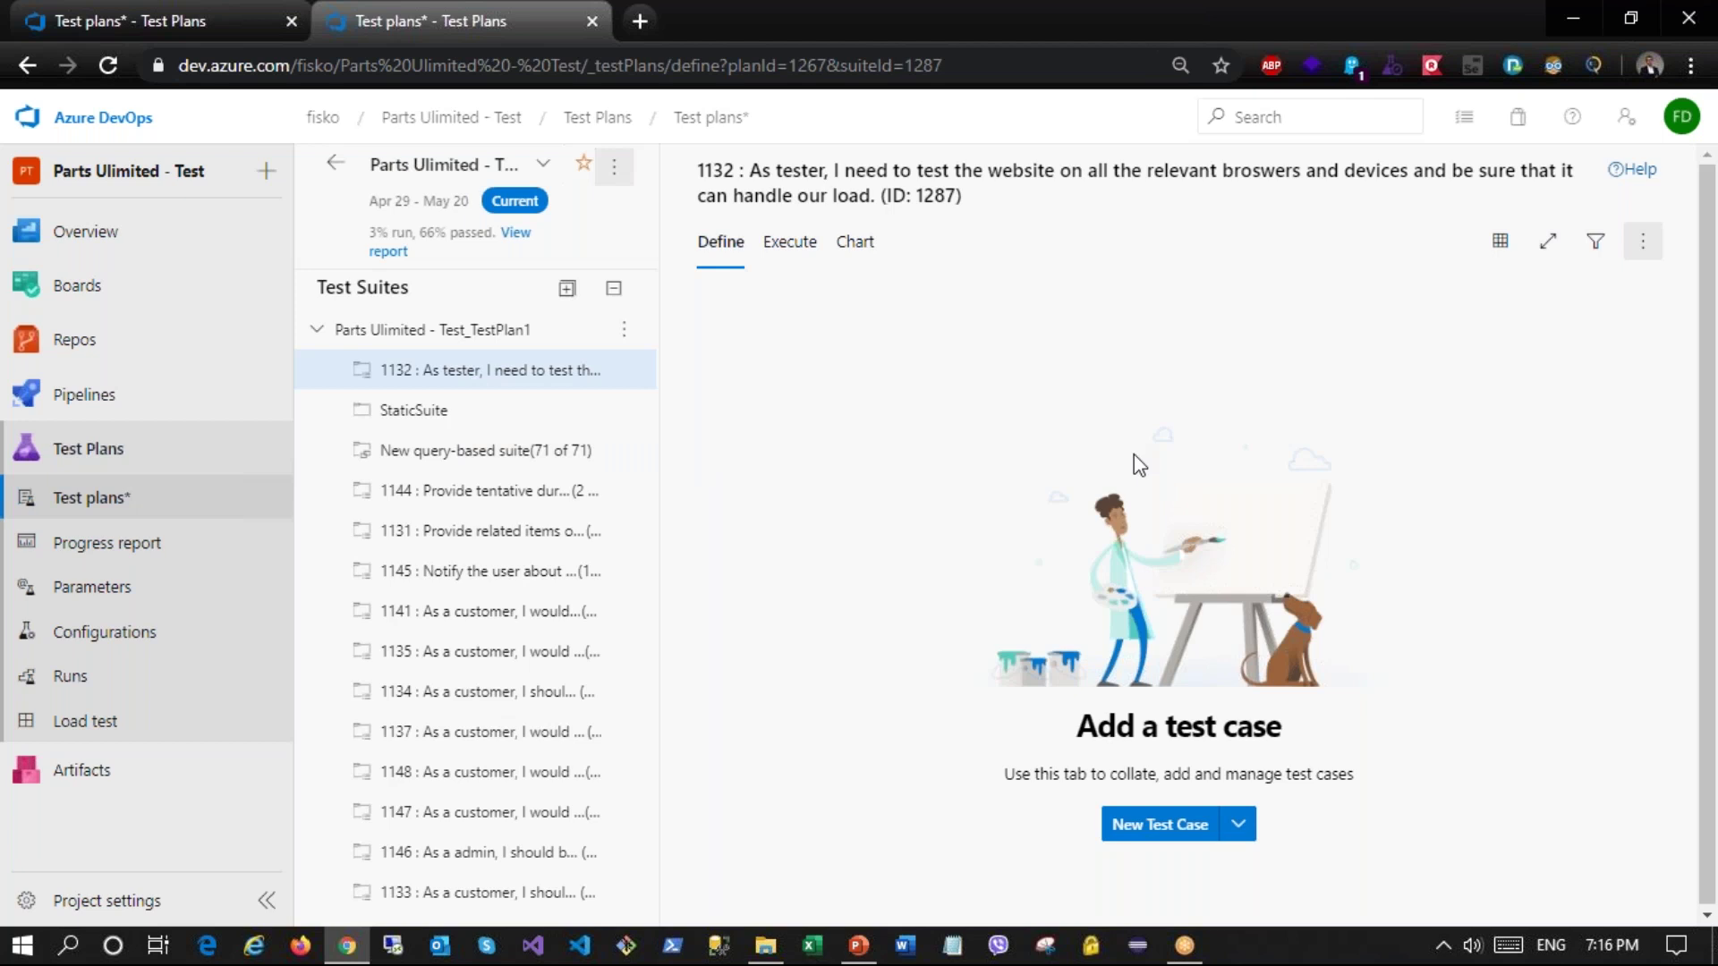
Step: Start a query-based suite, add a filter clause and run its query
{"action": "left_click", "coordinate": [625, 335]}
{"action": "mouse_move", "coordinate": [591, 386]}
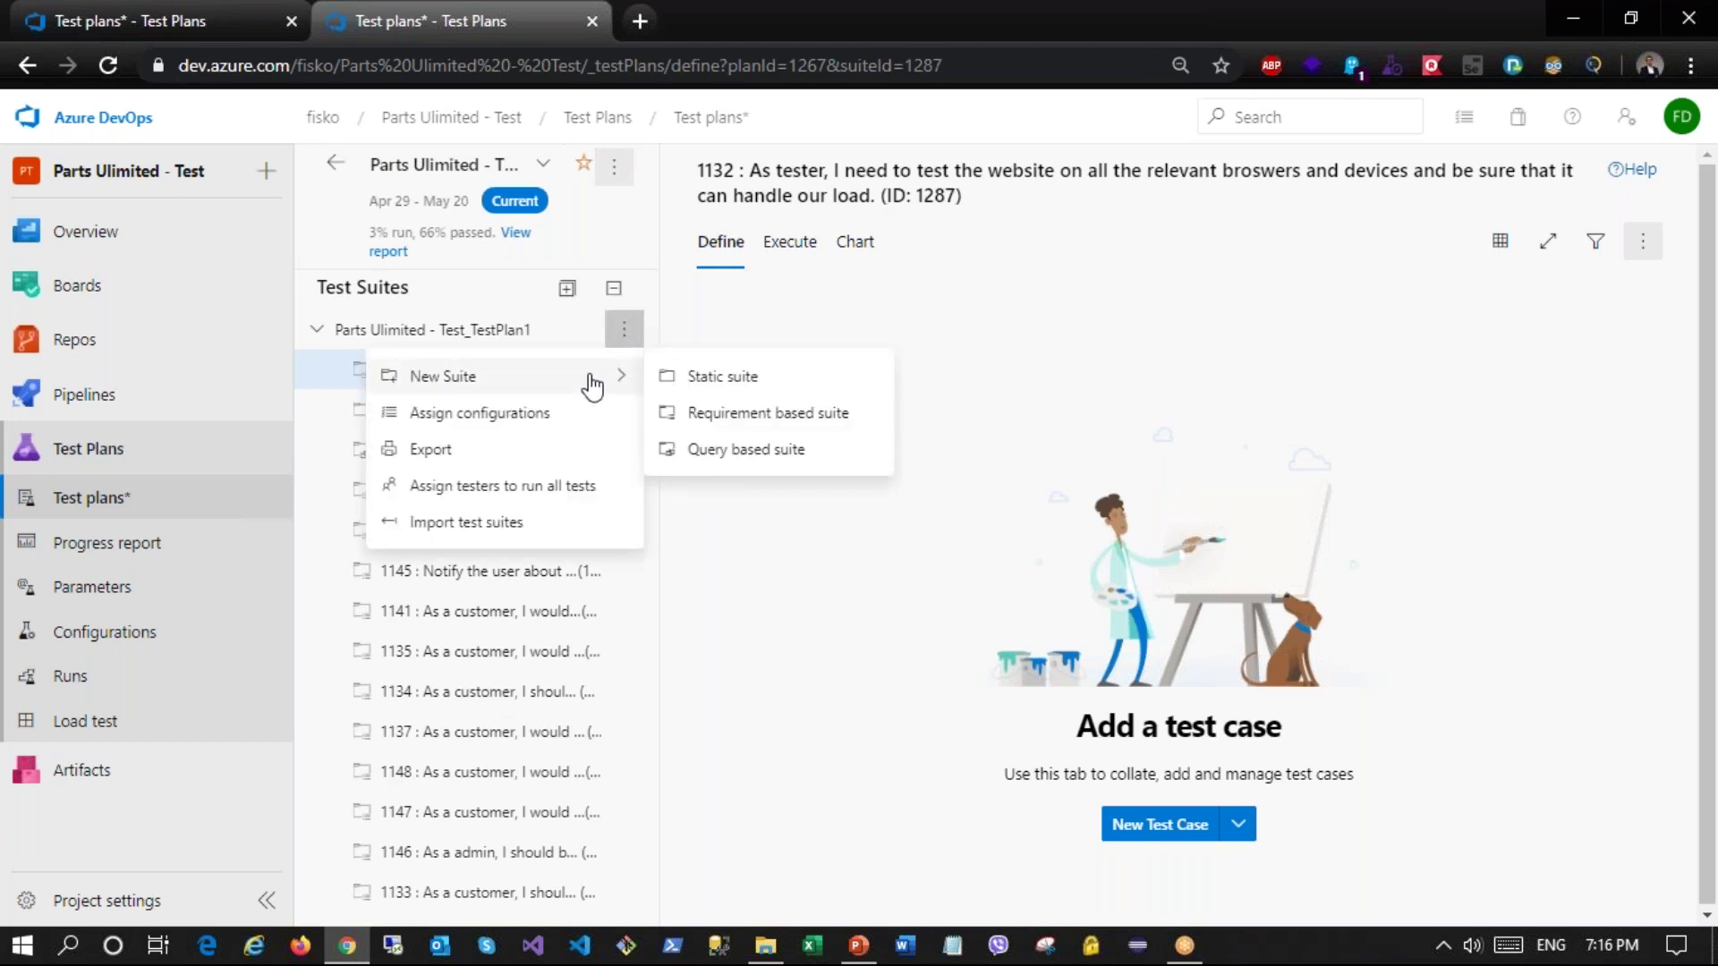
{"action": "left_click", "coordinate": [763, 450]}
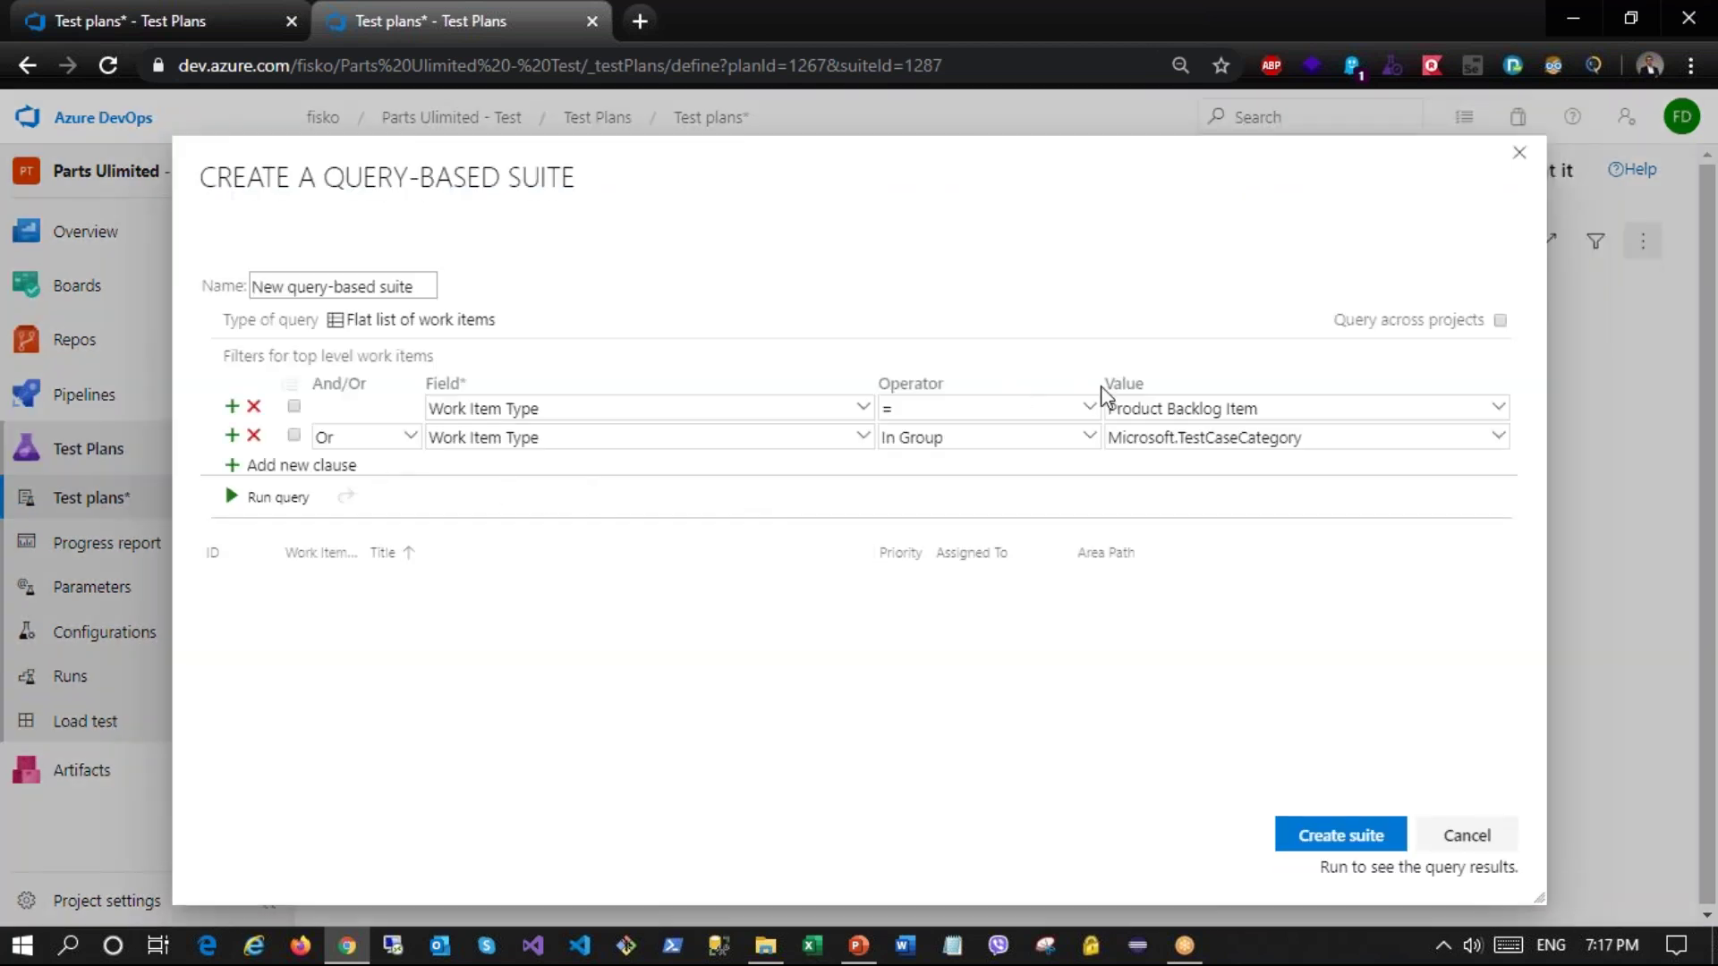
{"action": "left_click", "coordinate": [256, 468]}
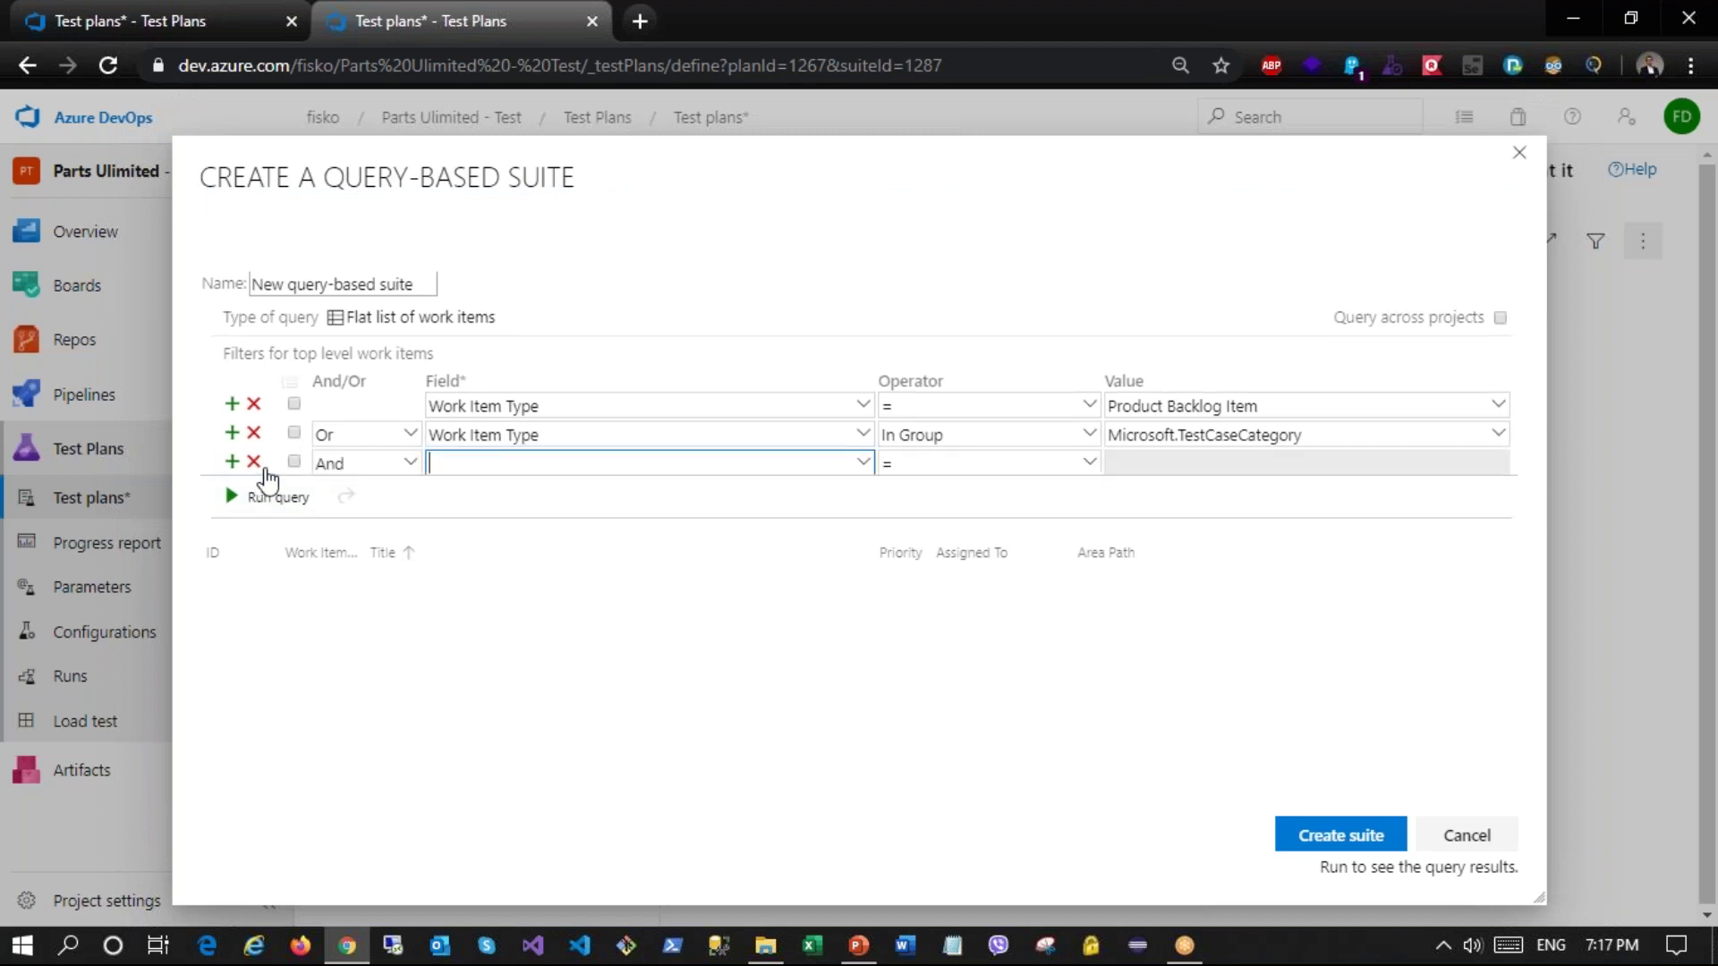
{"action": "left_click", "coordinate": [254, 506]}
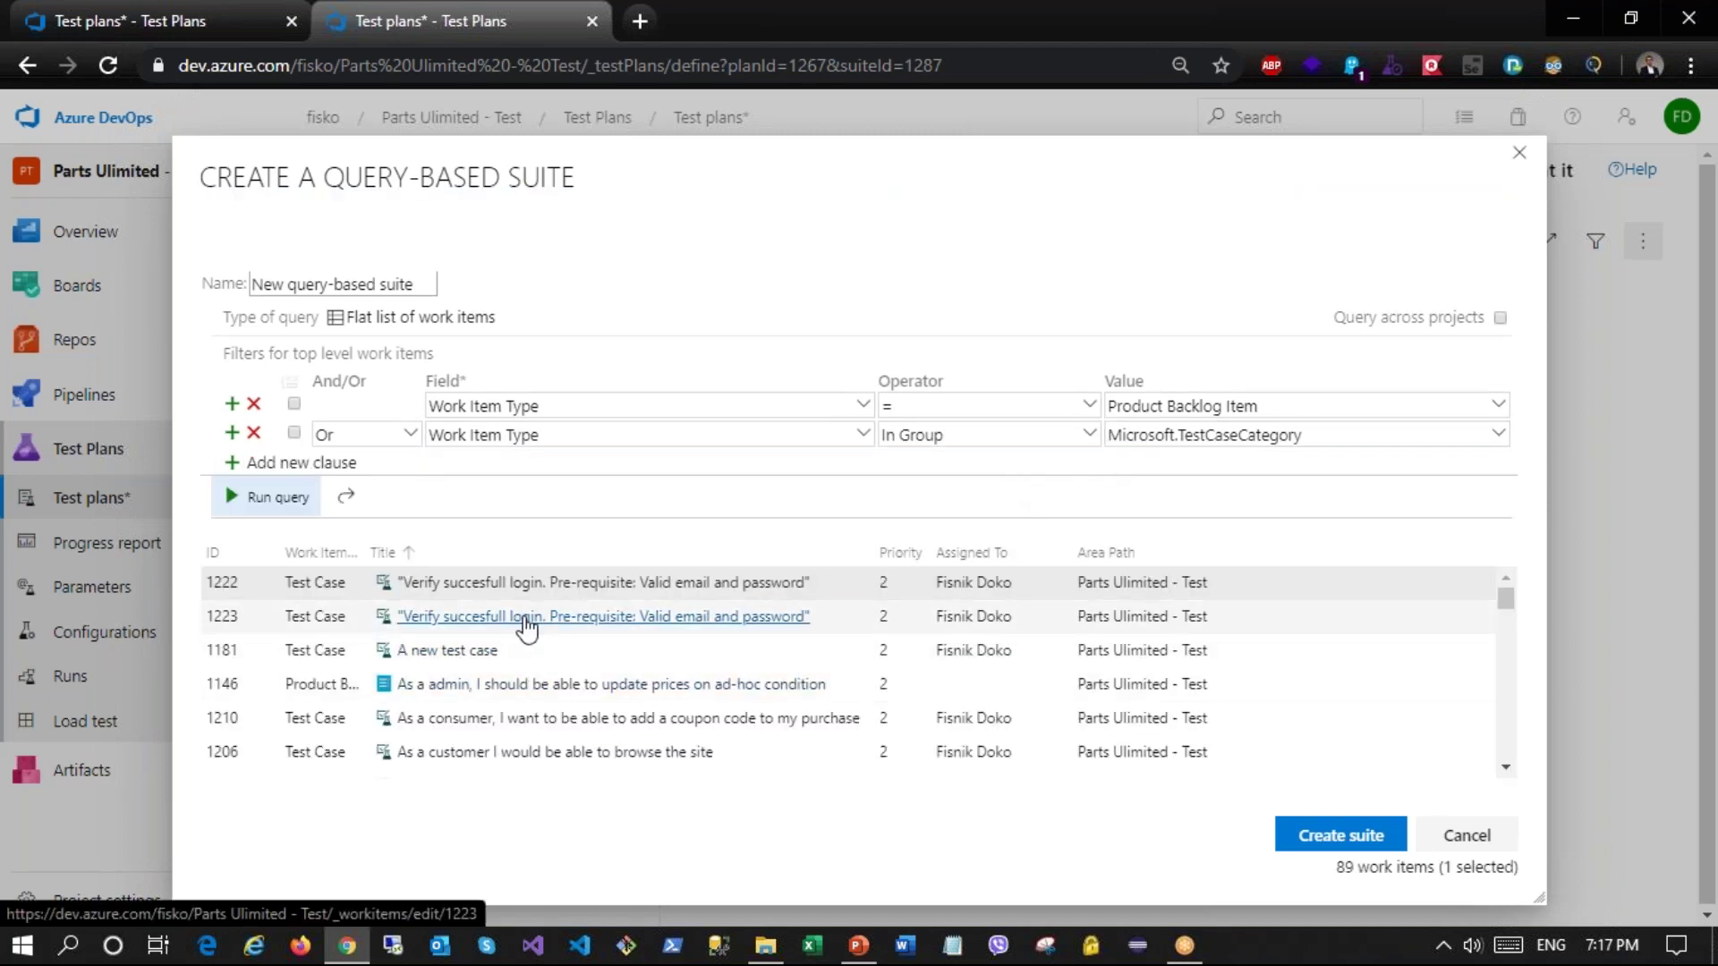
Step: Select results down to item 1181, attempt creation, and cancel after the test-cases-only warning
{"action": "left_click", "coordinate": [535, 652], "text": "shift"}
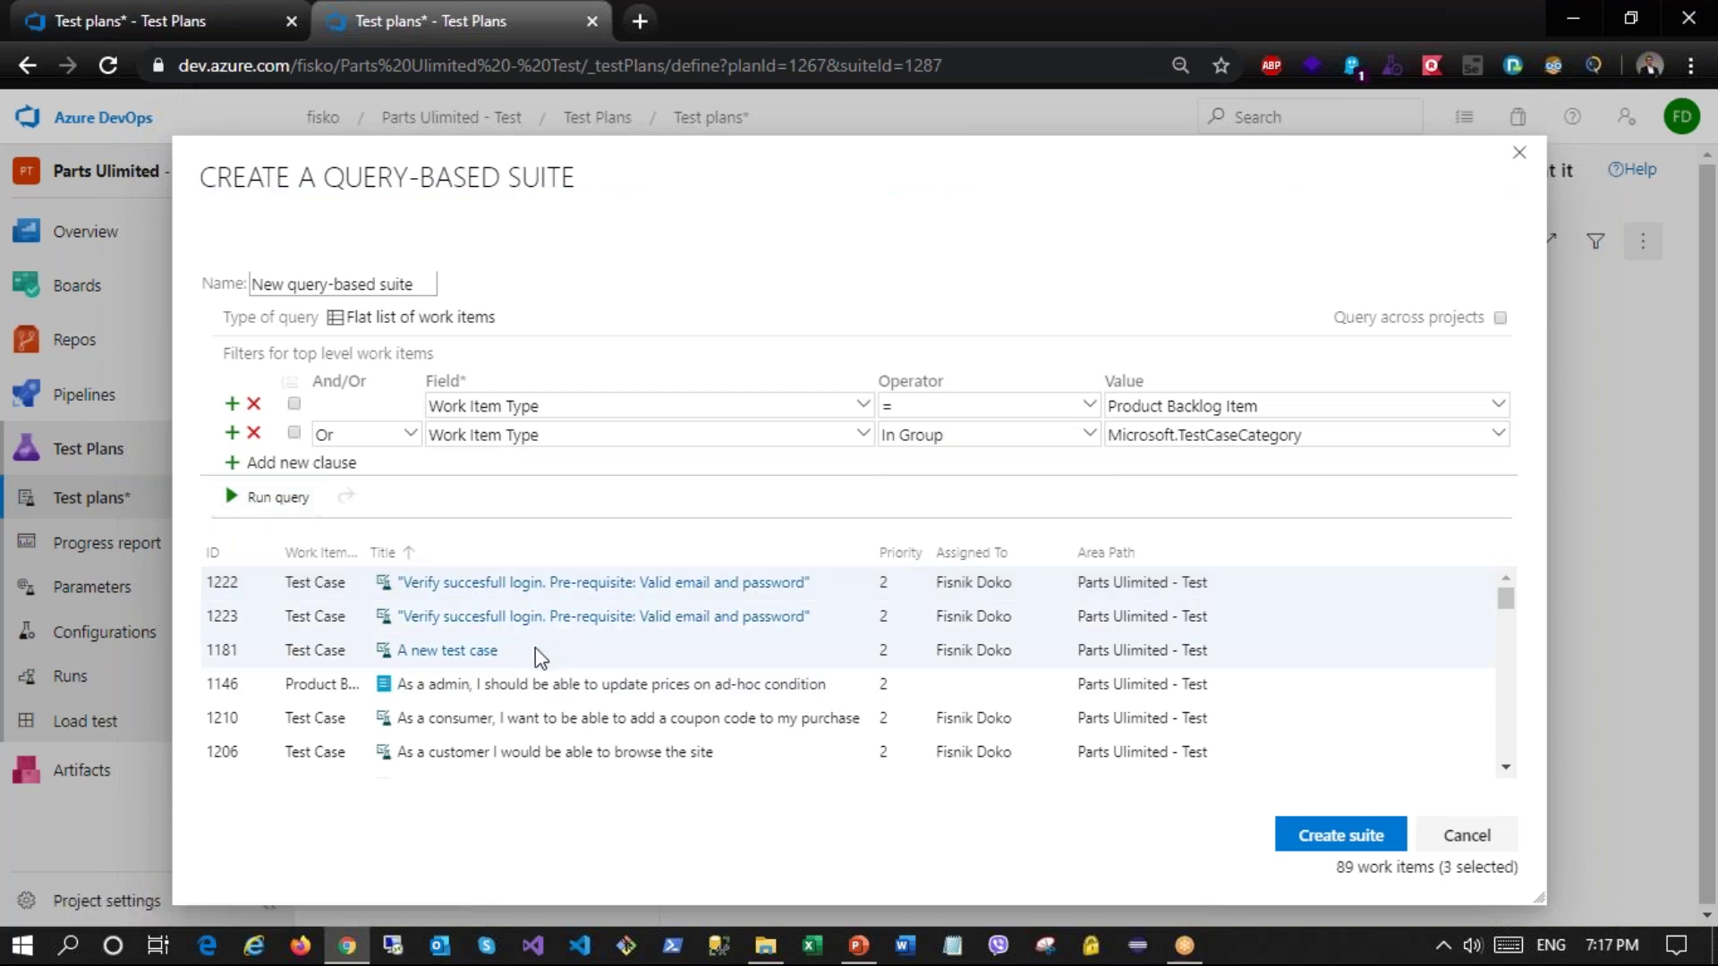
{"action": "left_click", "coordinate": [1333, 839]}
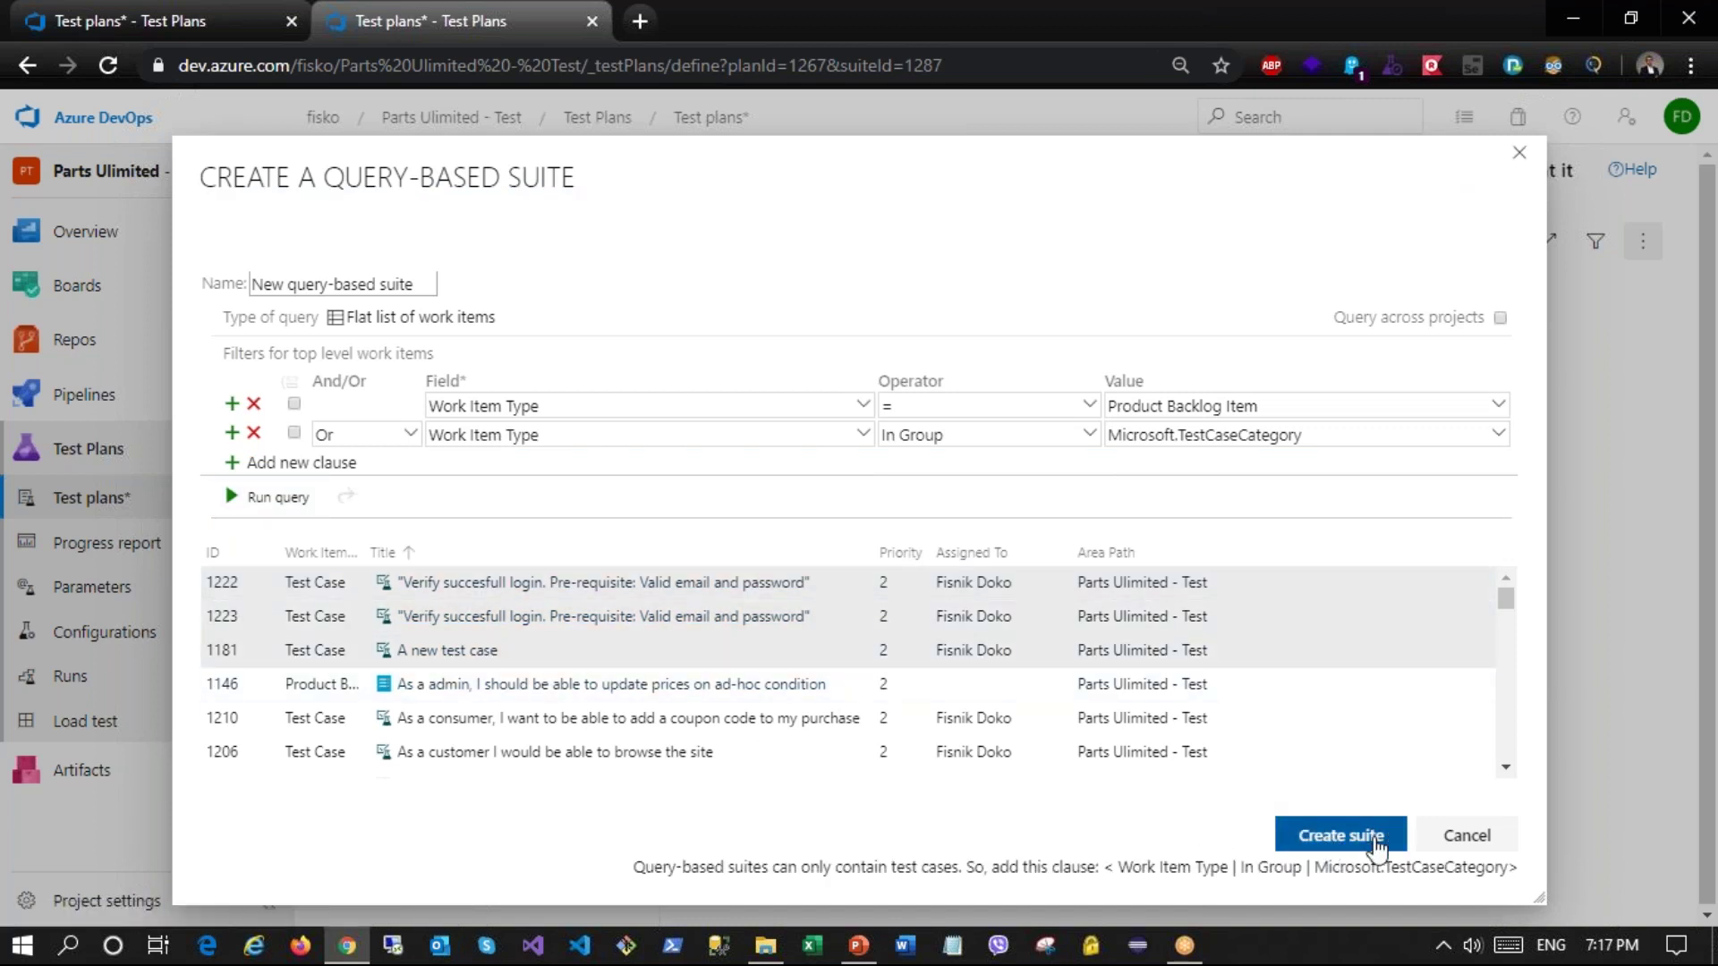
{"action": "left_click", "coordinate": [1346, 834]}
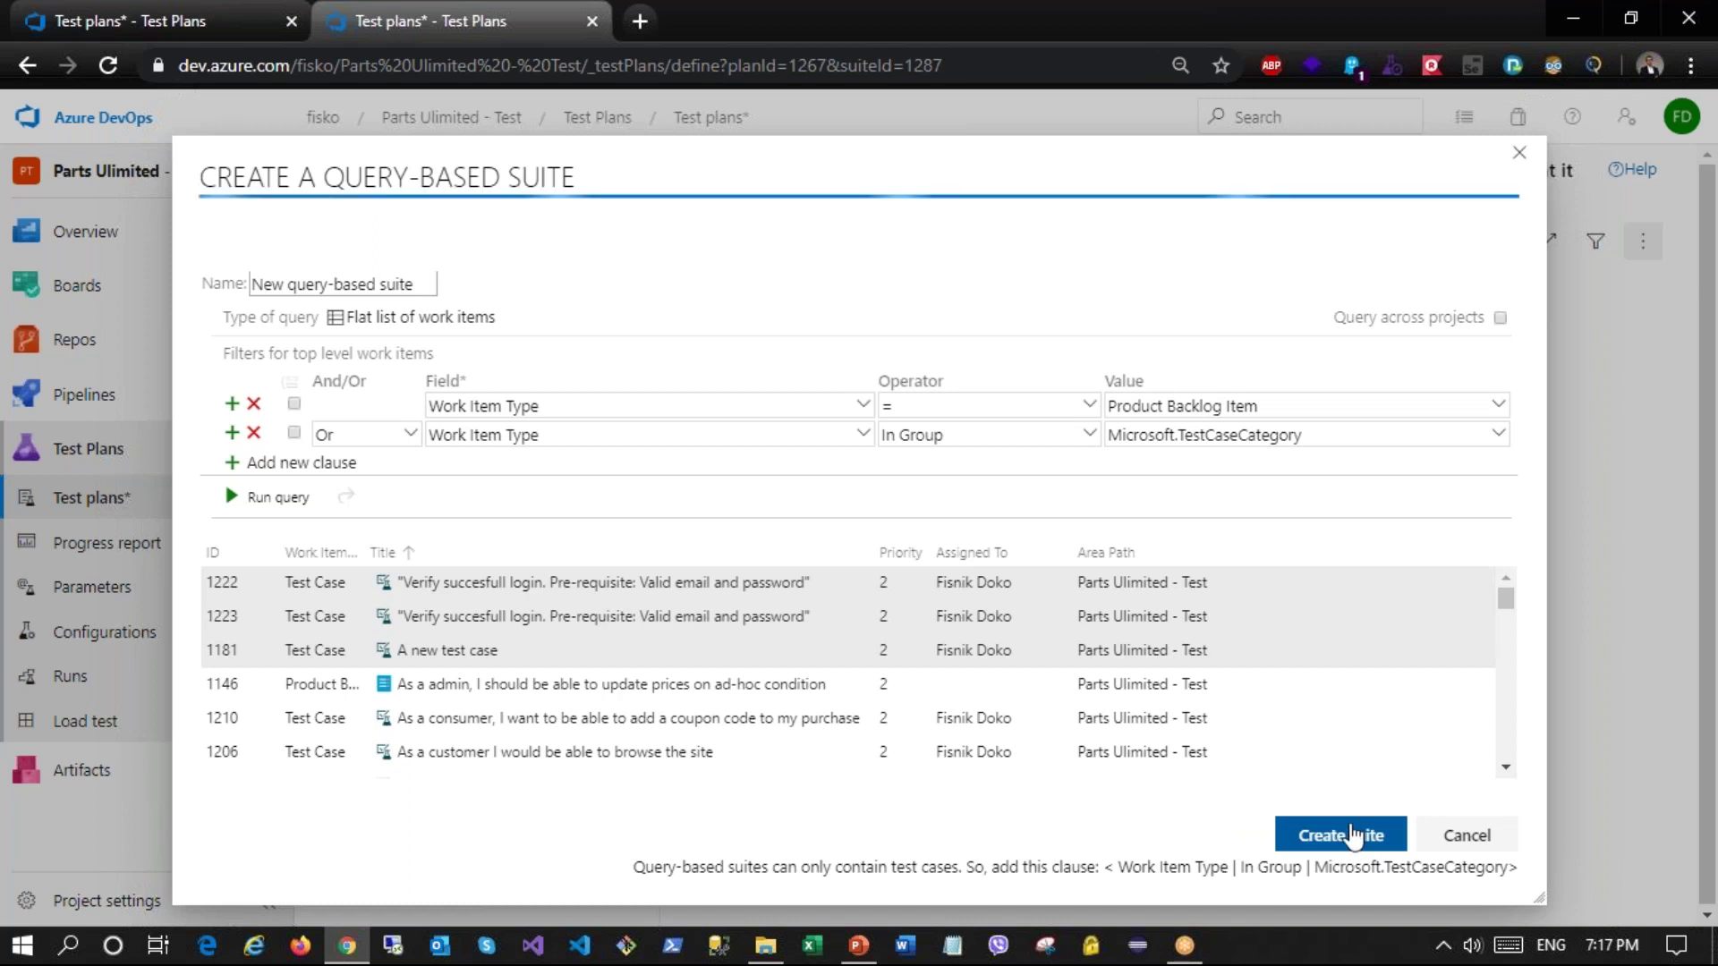
{"action": "left_click", "coordinate": [1475, 834]}
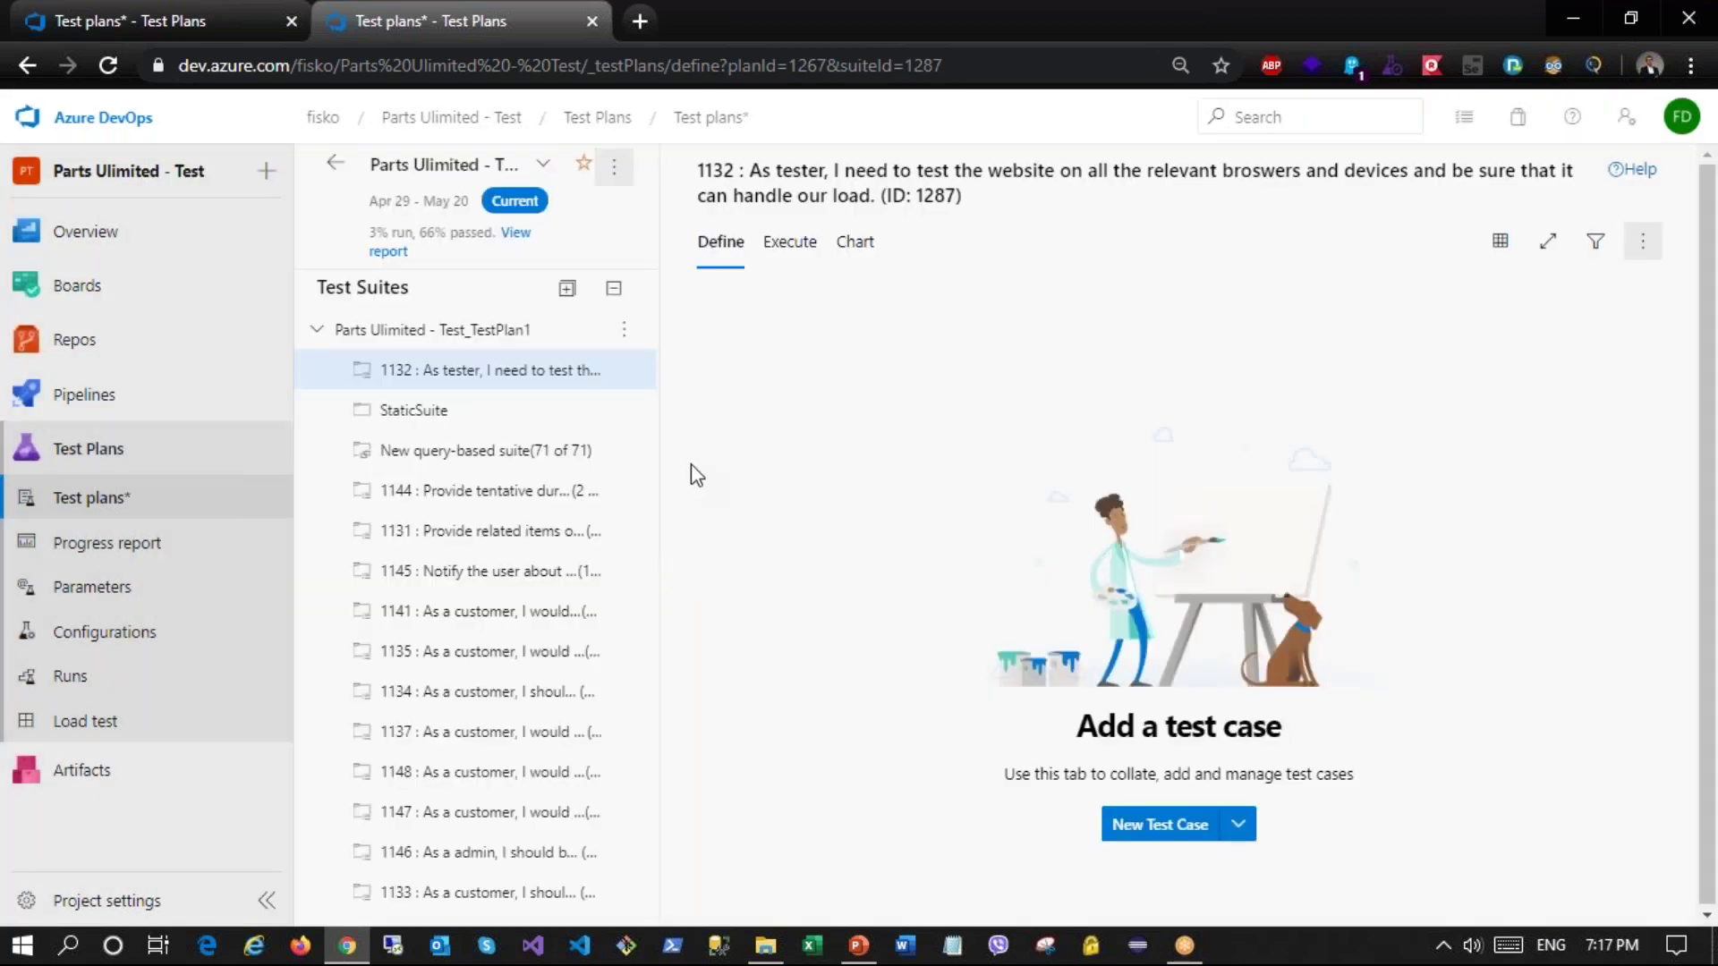
Step: Start a new StaticSuite test case titled 'Test case name', leaving assignee and Design state unchanged
{"action": "left_click", "coordinate": [402, 414]}
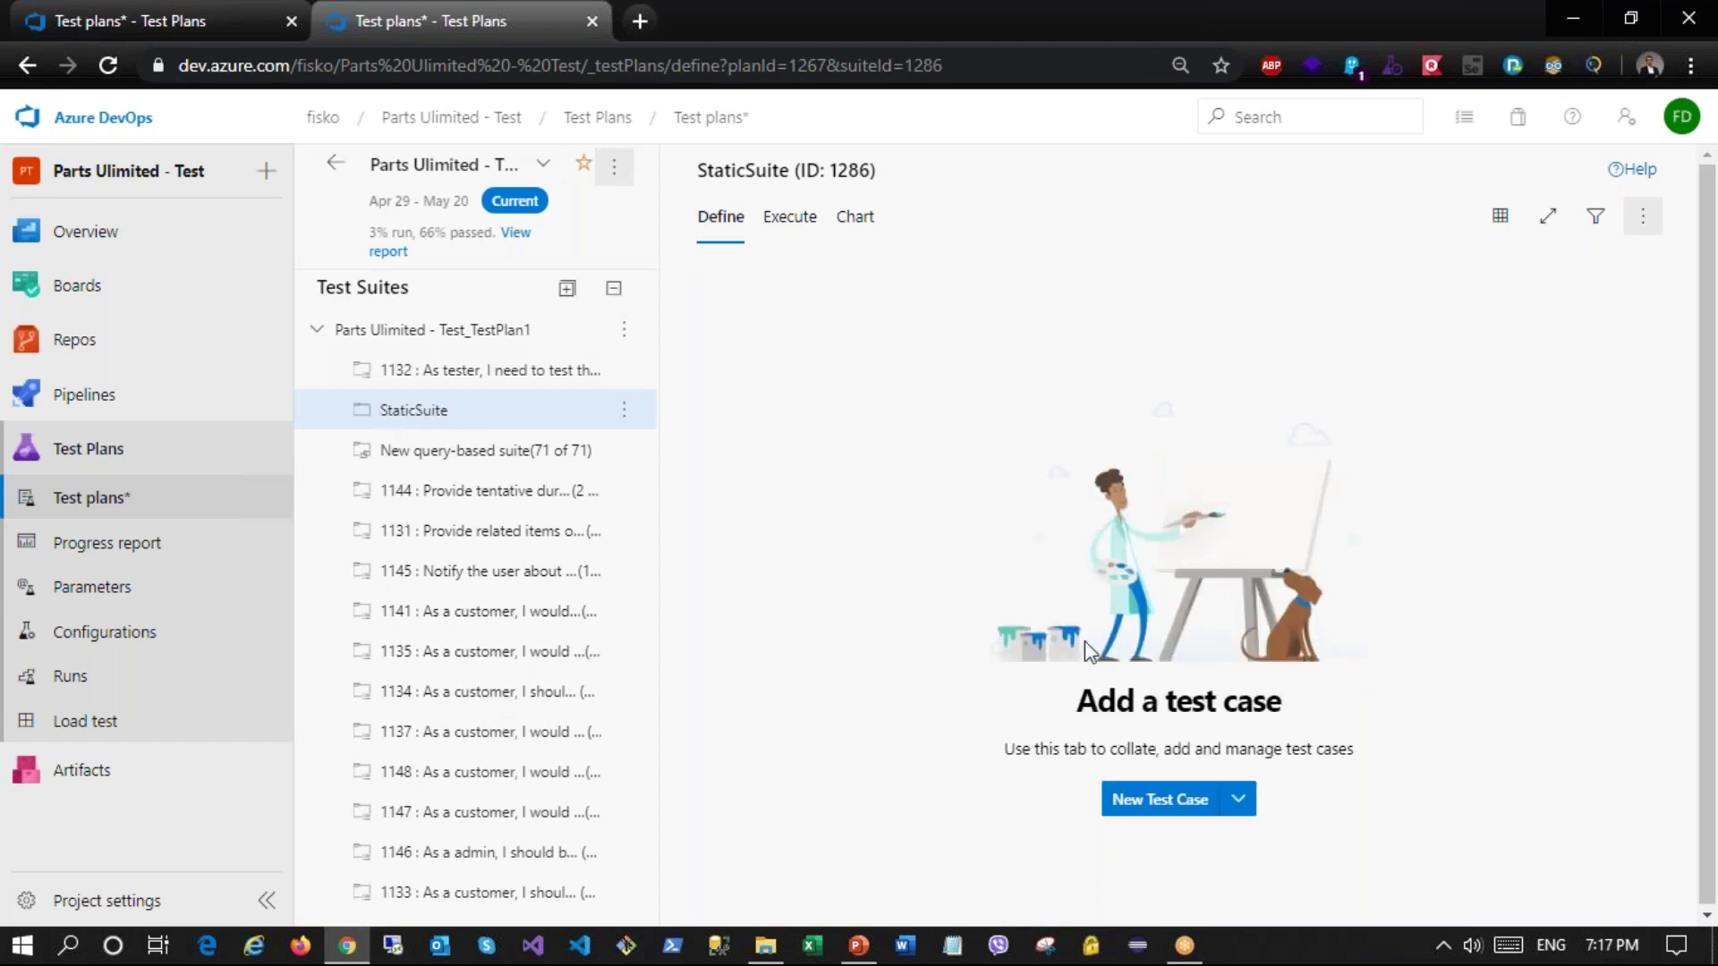
{"action": "left_click", "coordinate": [1168, 797]}
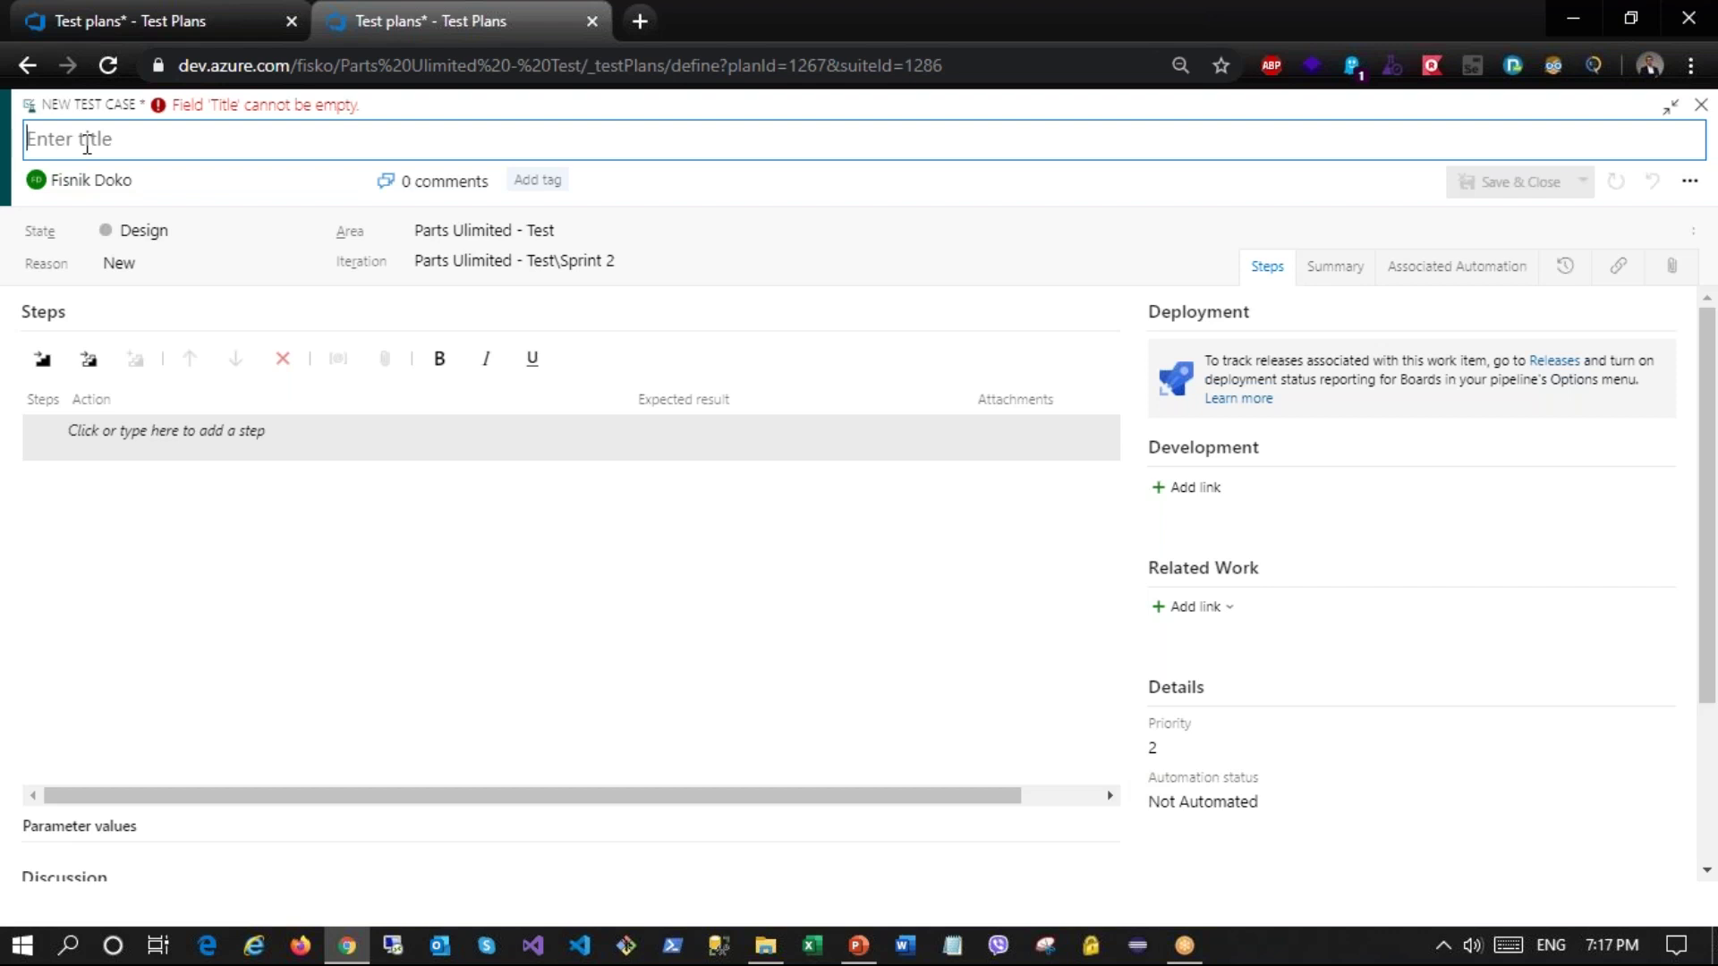
{"action": "type", "text": "Test case name"}
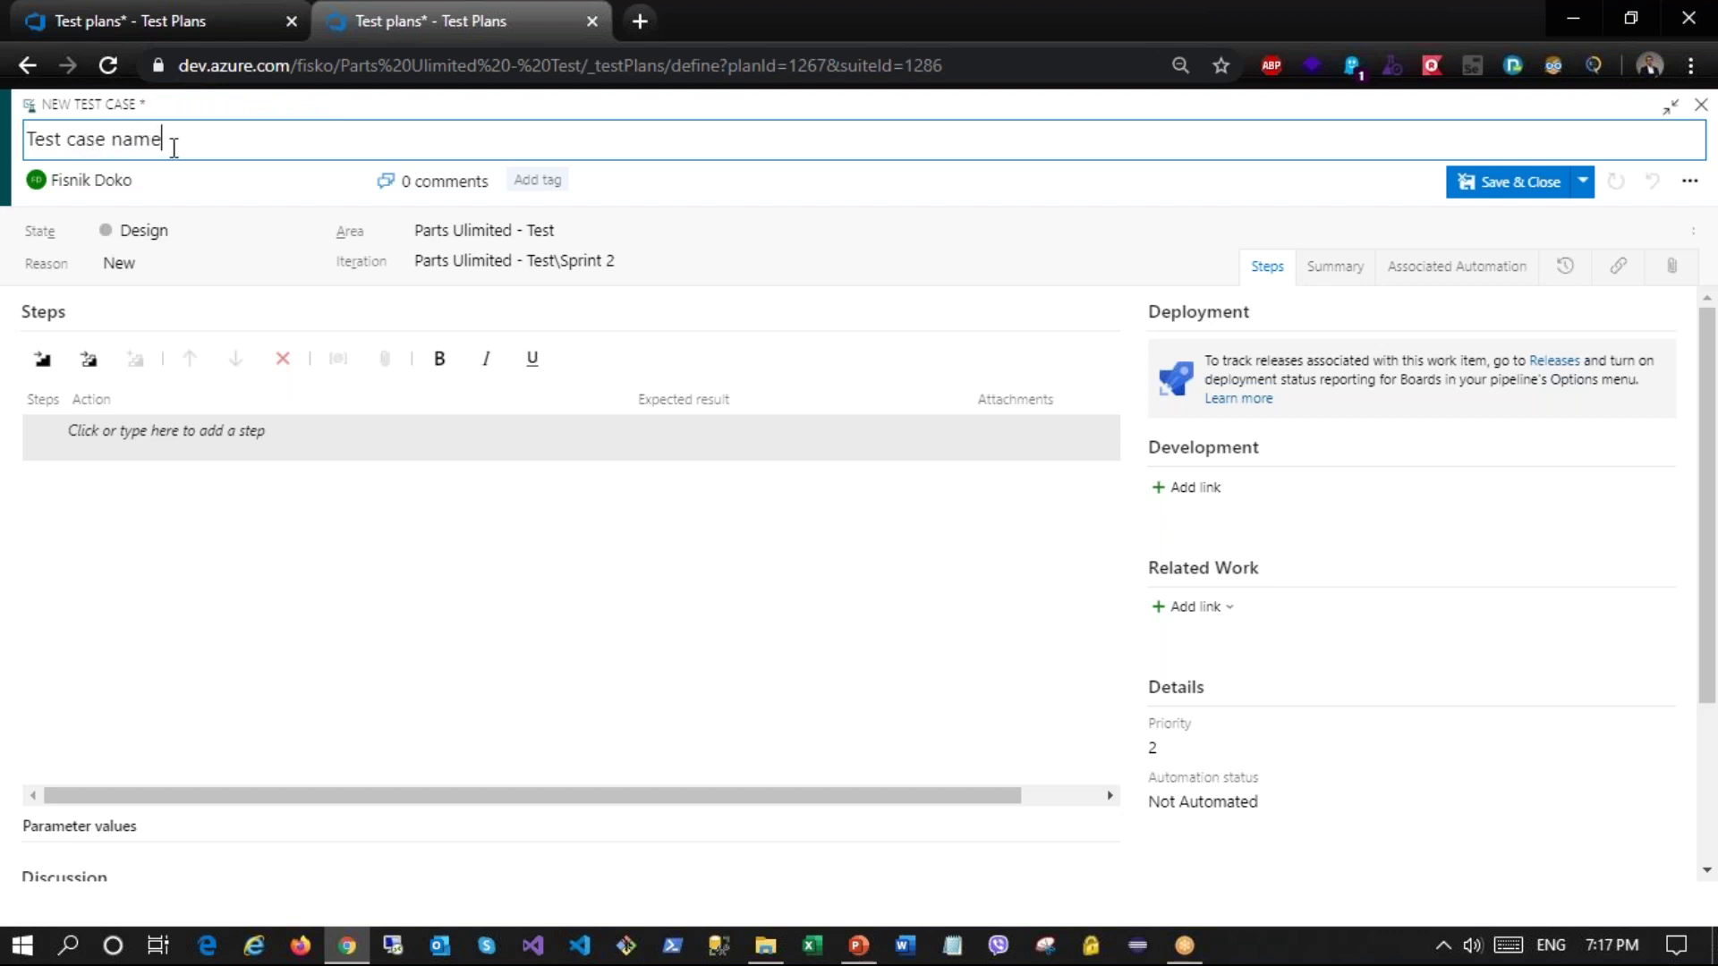
{"action": "left_click", "coordinate": [355, 182]}
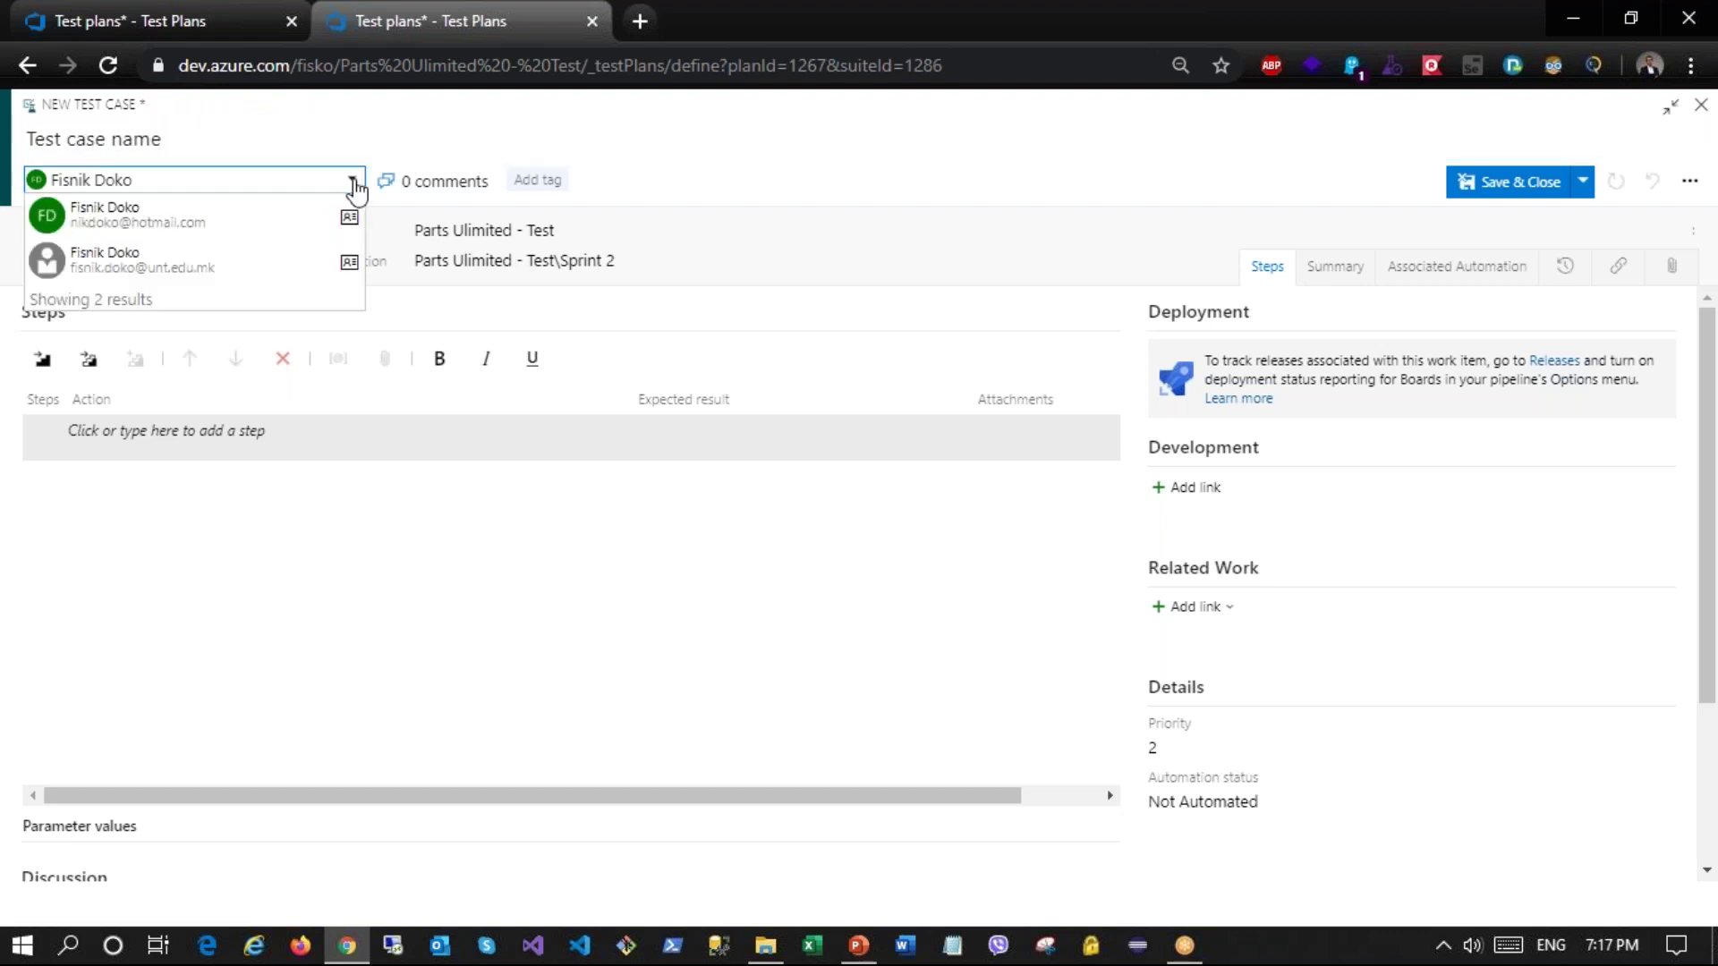
{"action": "left_click", "coordinate": [680, 215]}
{"action": "left_click", "coordinate": [306, 232]}
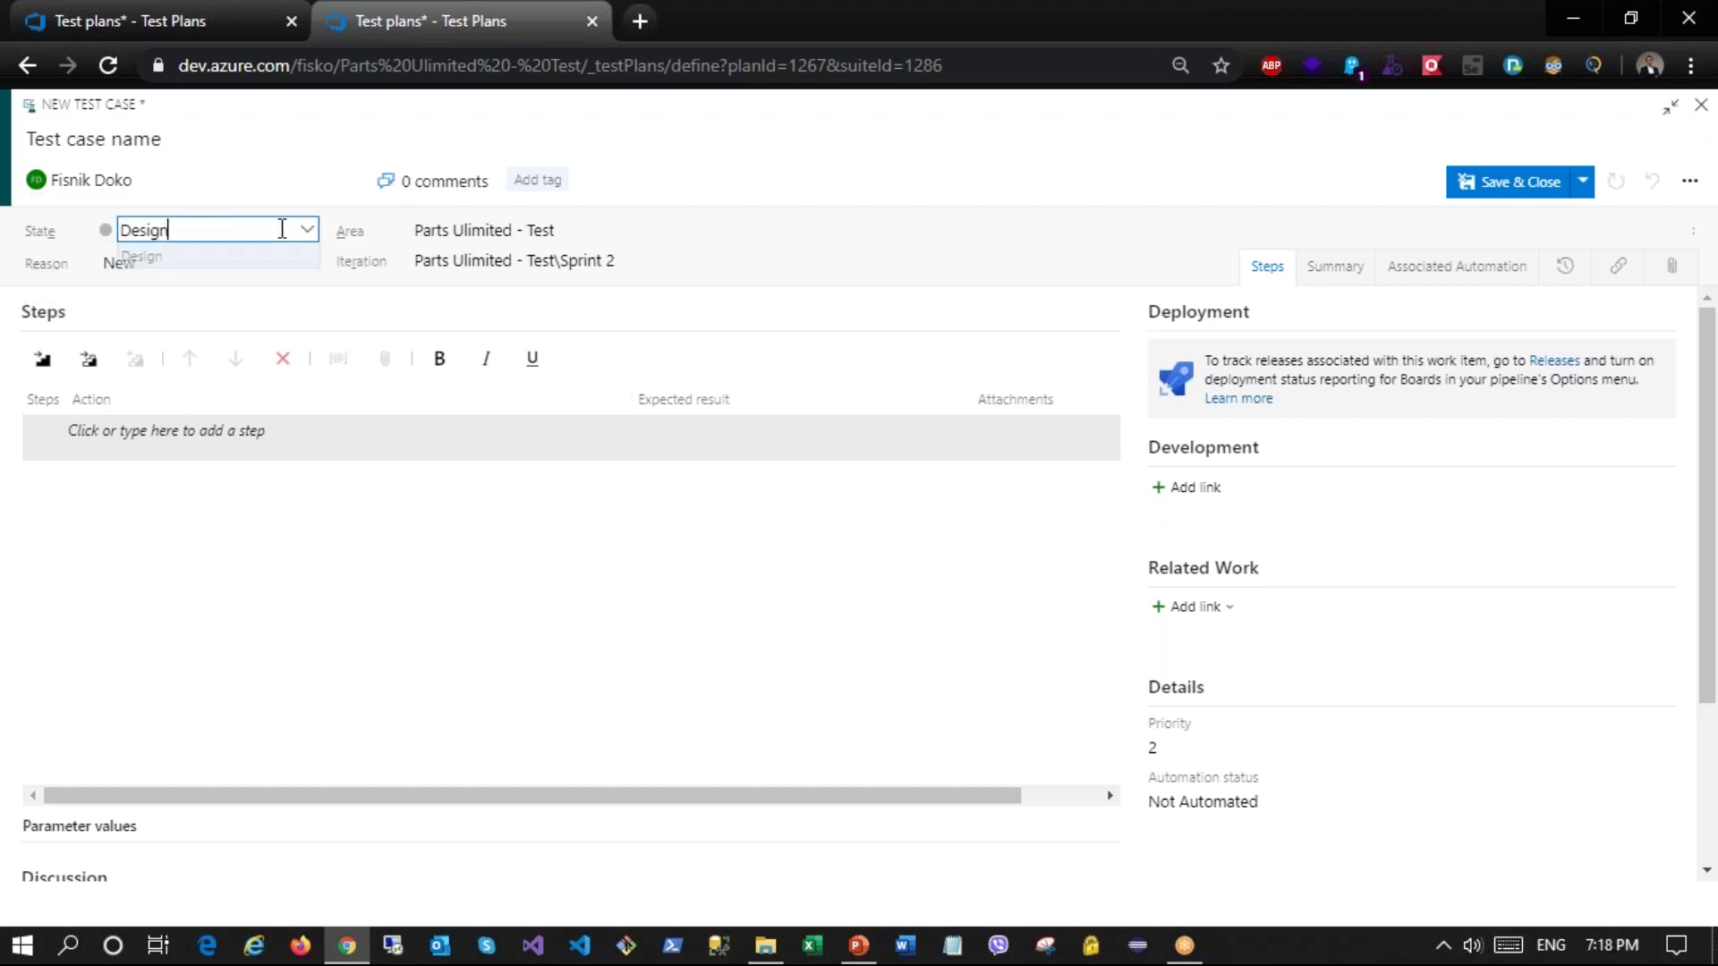
{"action": "left_click", "coordinate": [309, 235]}
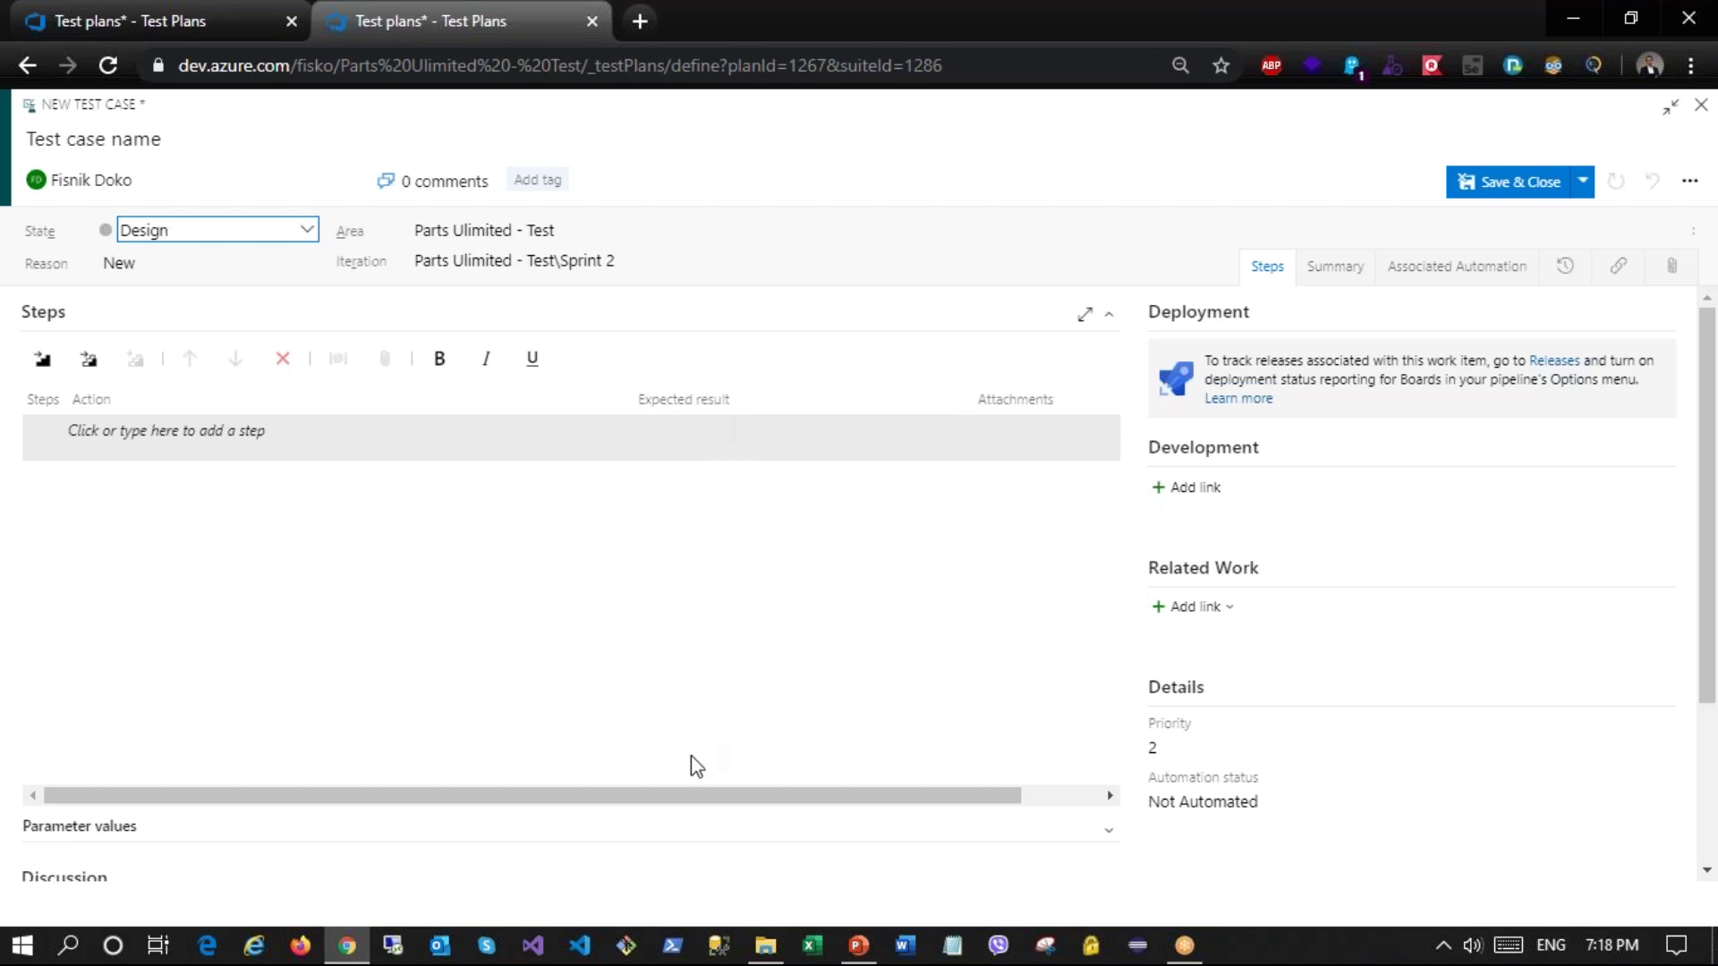
{"action": "left_click", "coordinate": [158, 427]}
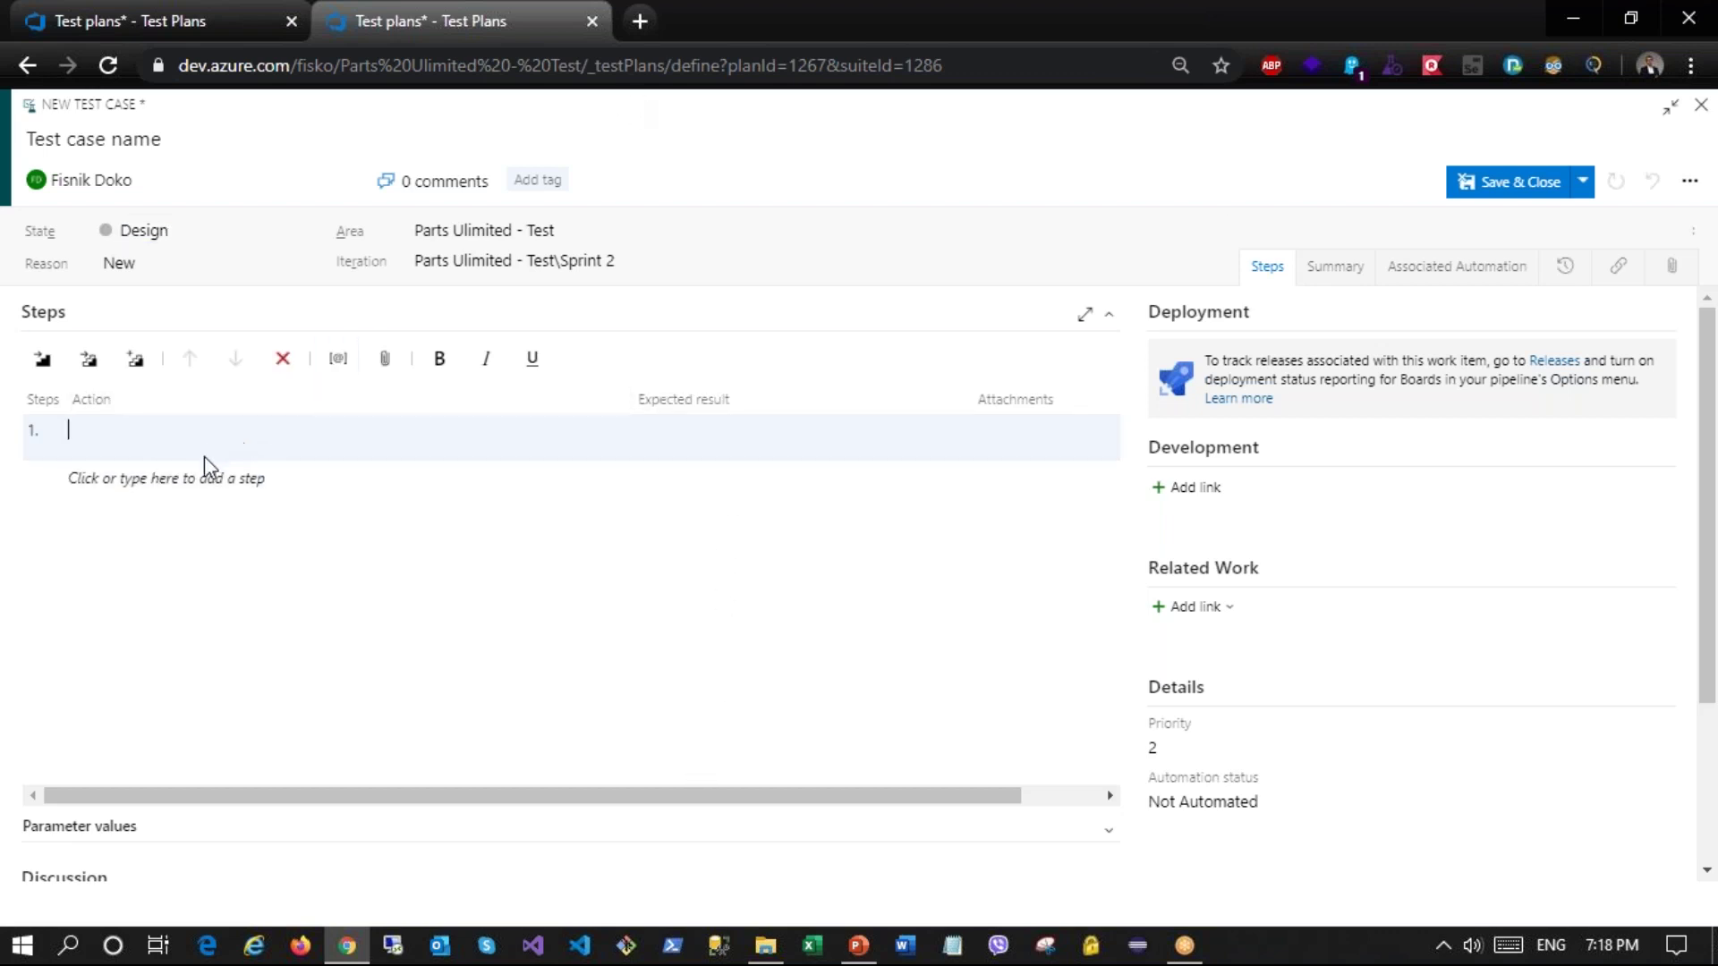
{"action": "type", "text": "open www.facebook.com"}
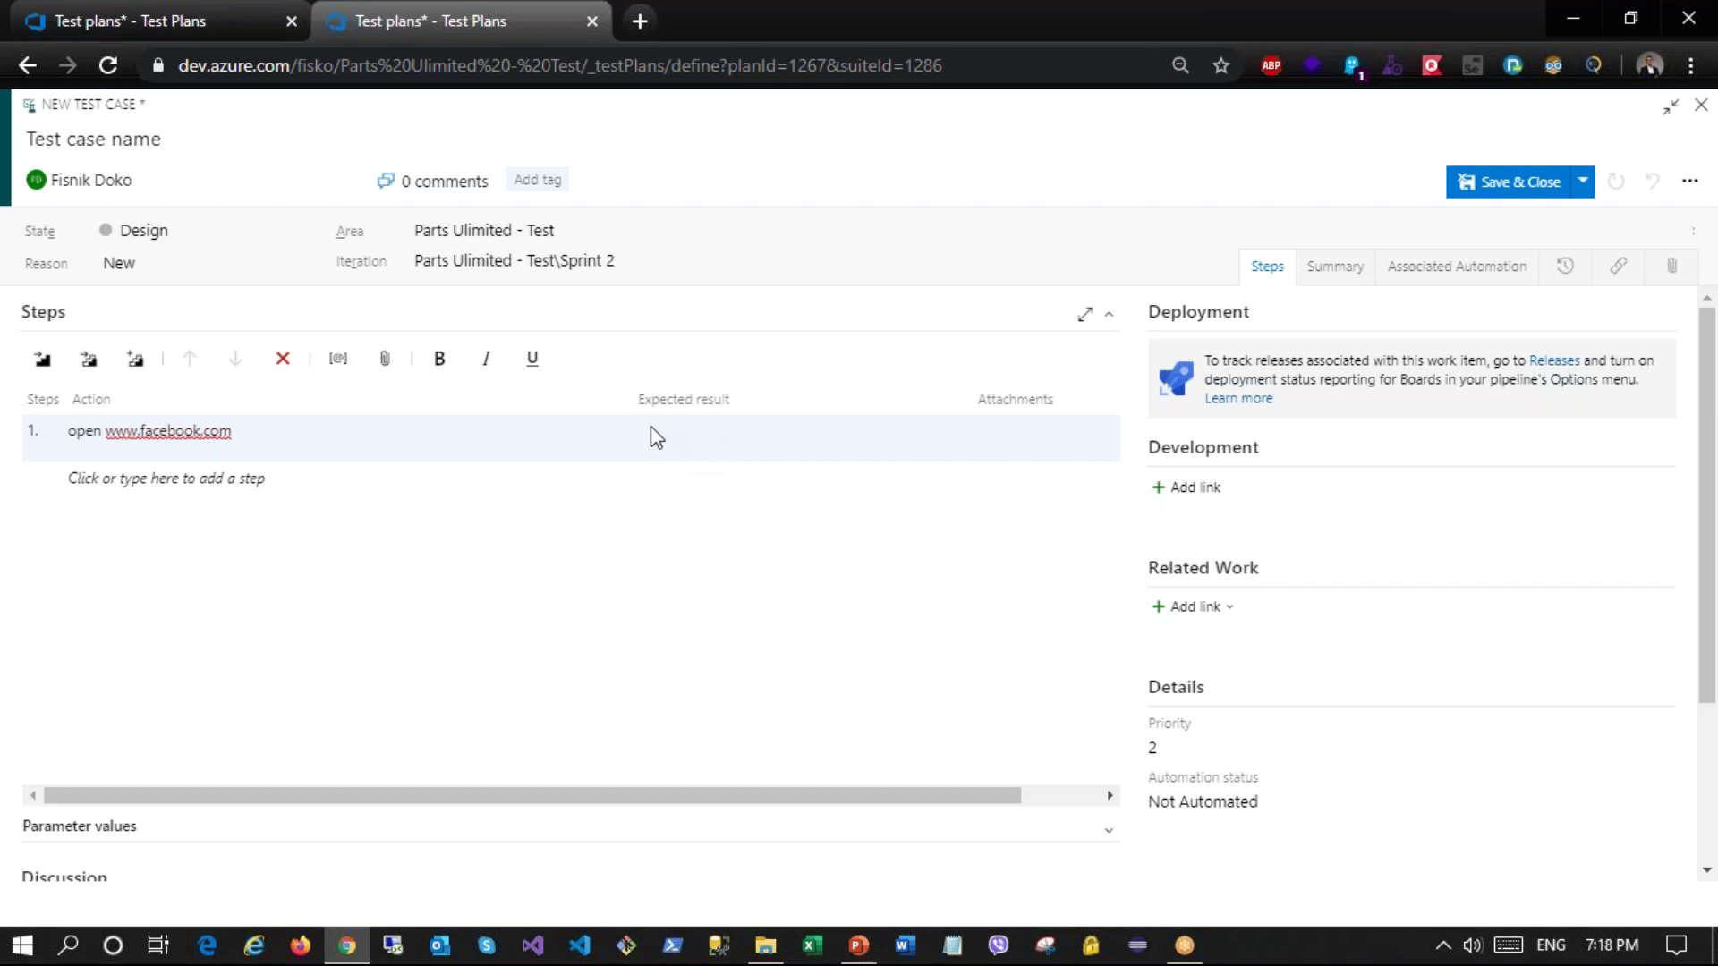
{"action": "left_click", "coordinate": [131, 487]}
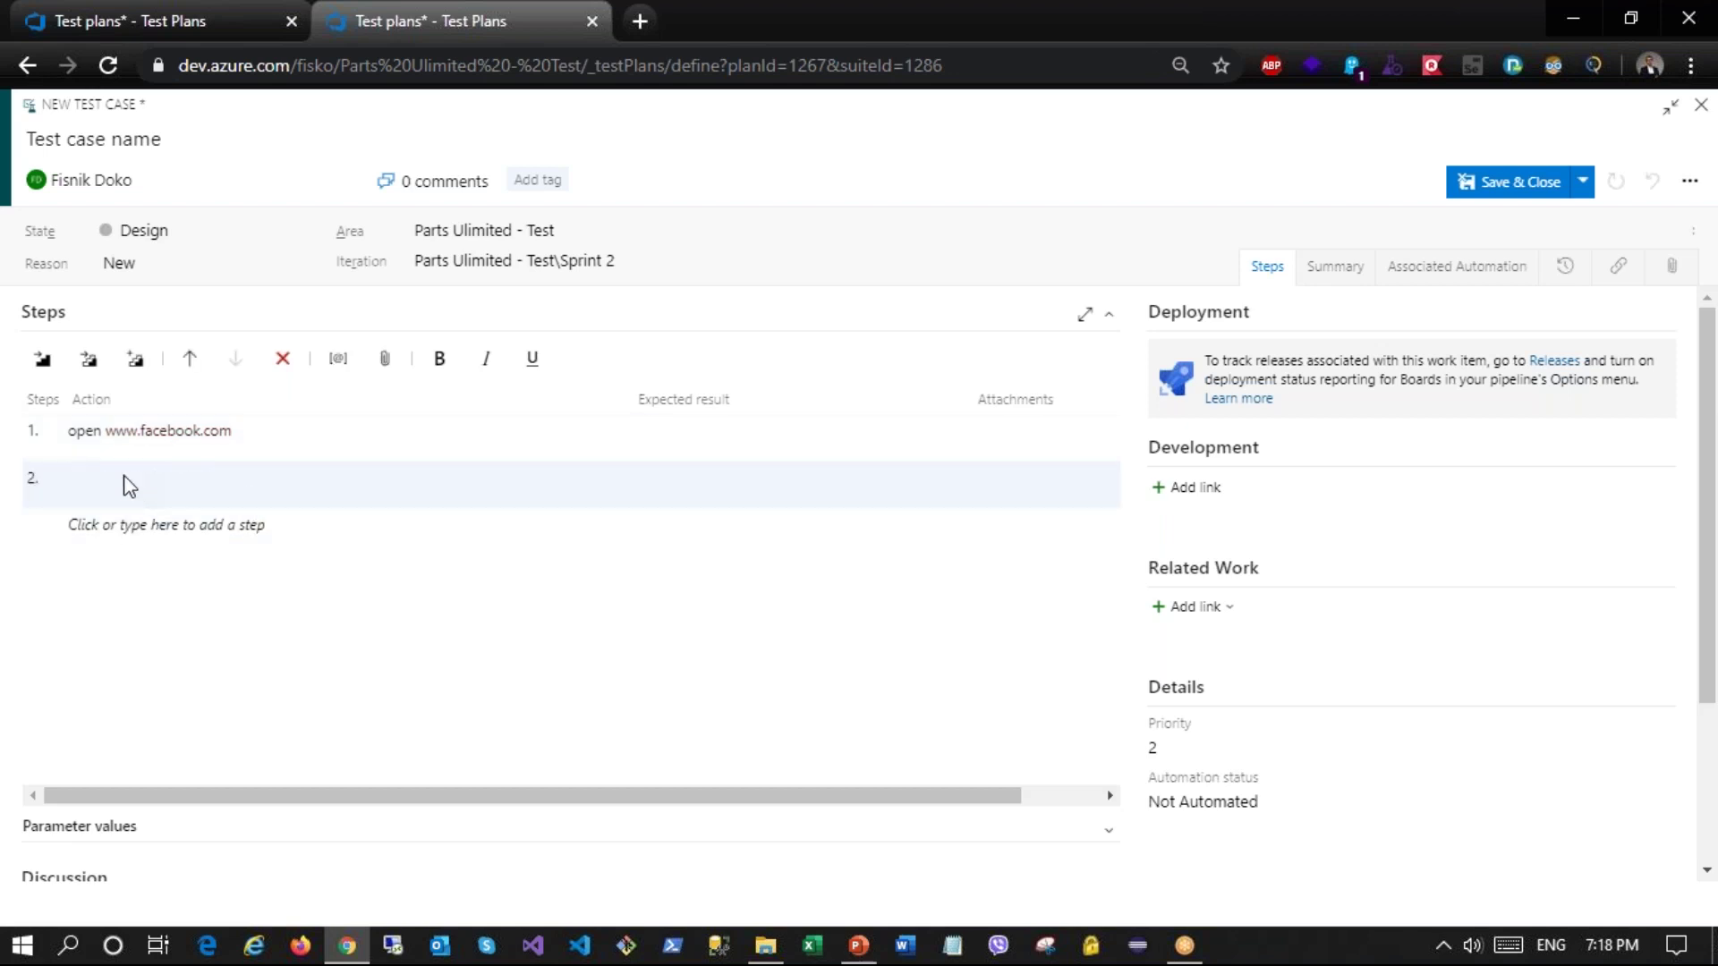
{"action": "type", "text": "enter username, paswwrod"}
{"action": "double_click", "coordinate": [226, 487]}
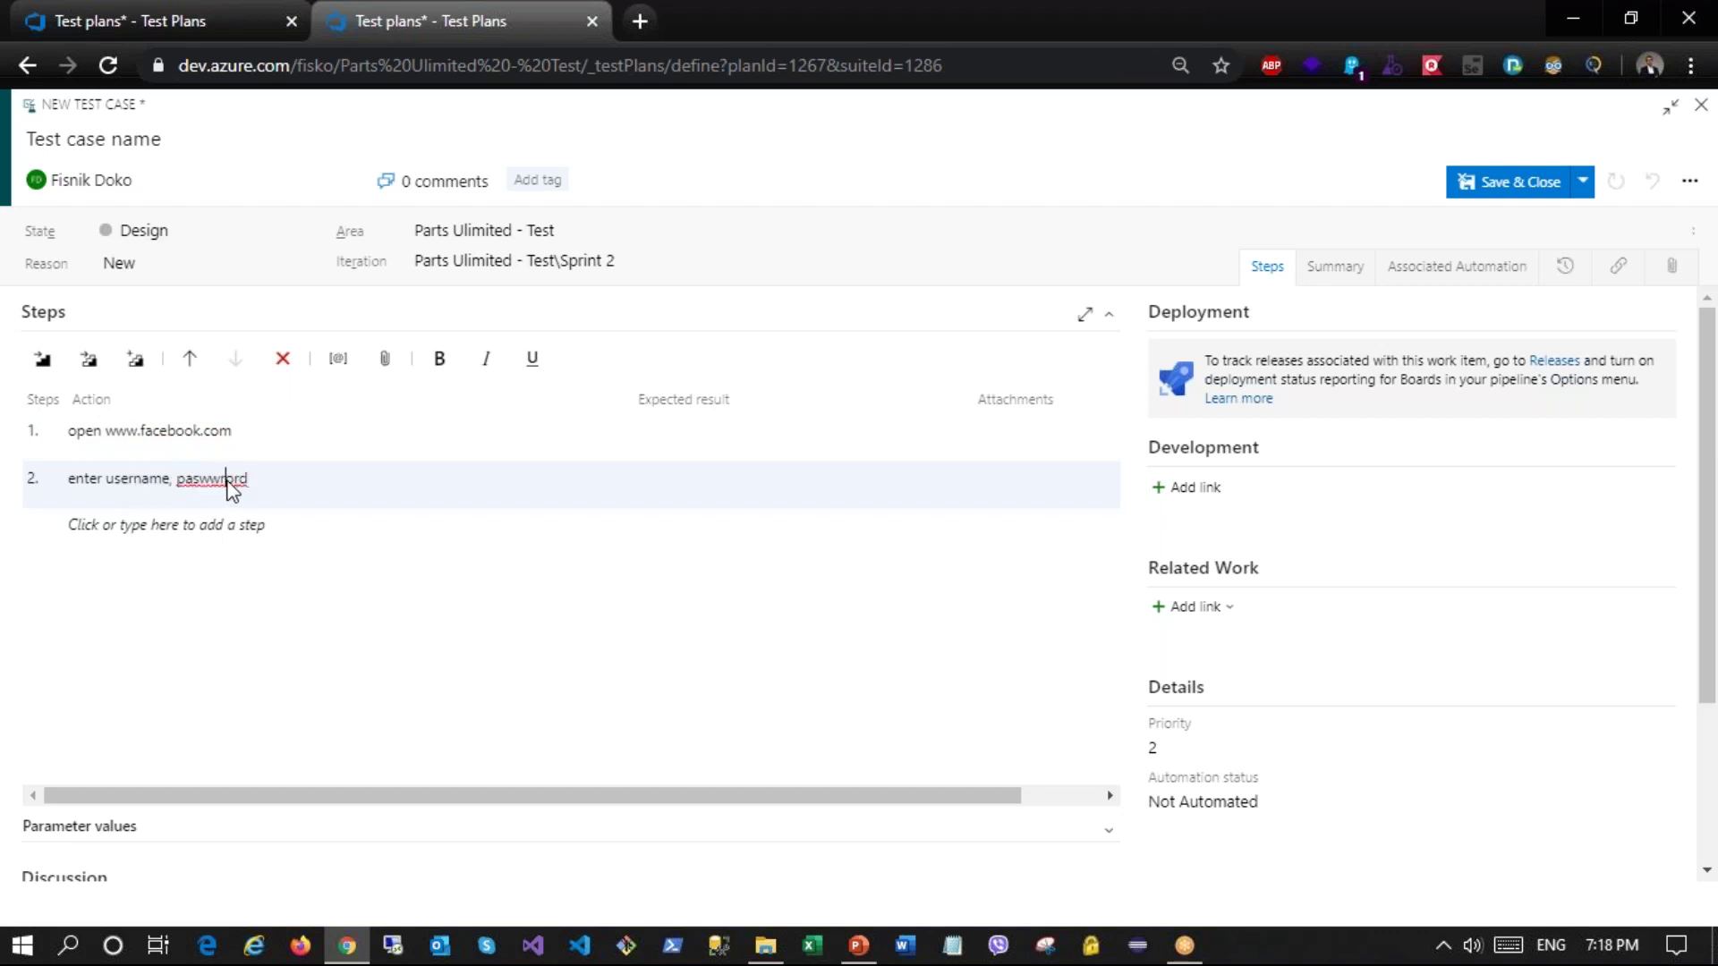
{"action": "type", "text": "paswword"}
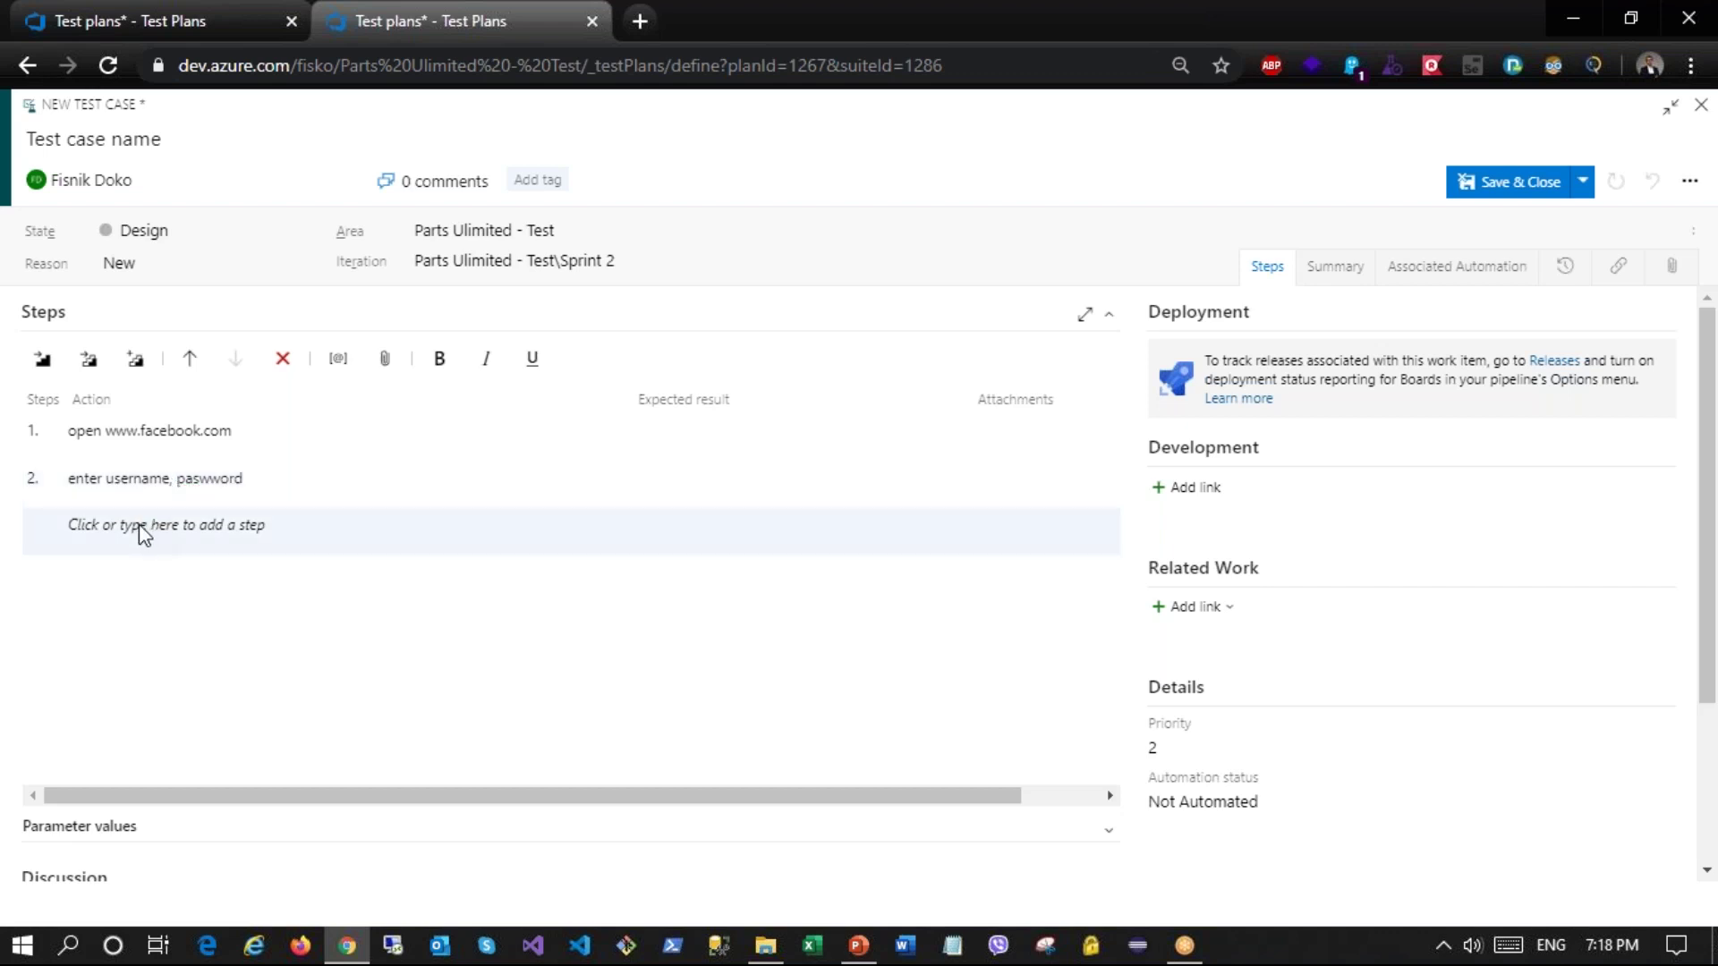
{"action": "left_click", "coordinate": [138, 528]}
{"action": "type", "text": "click li"}
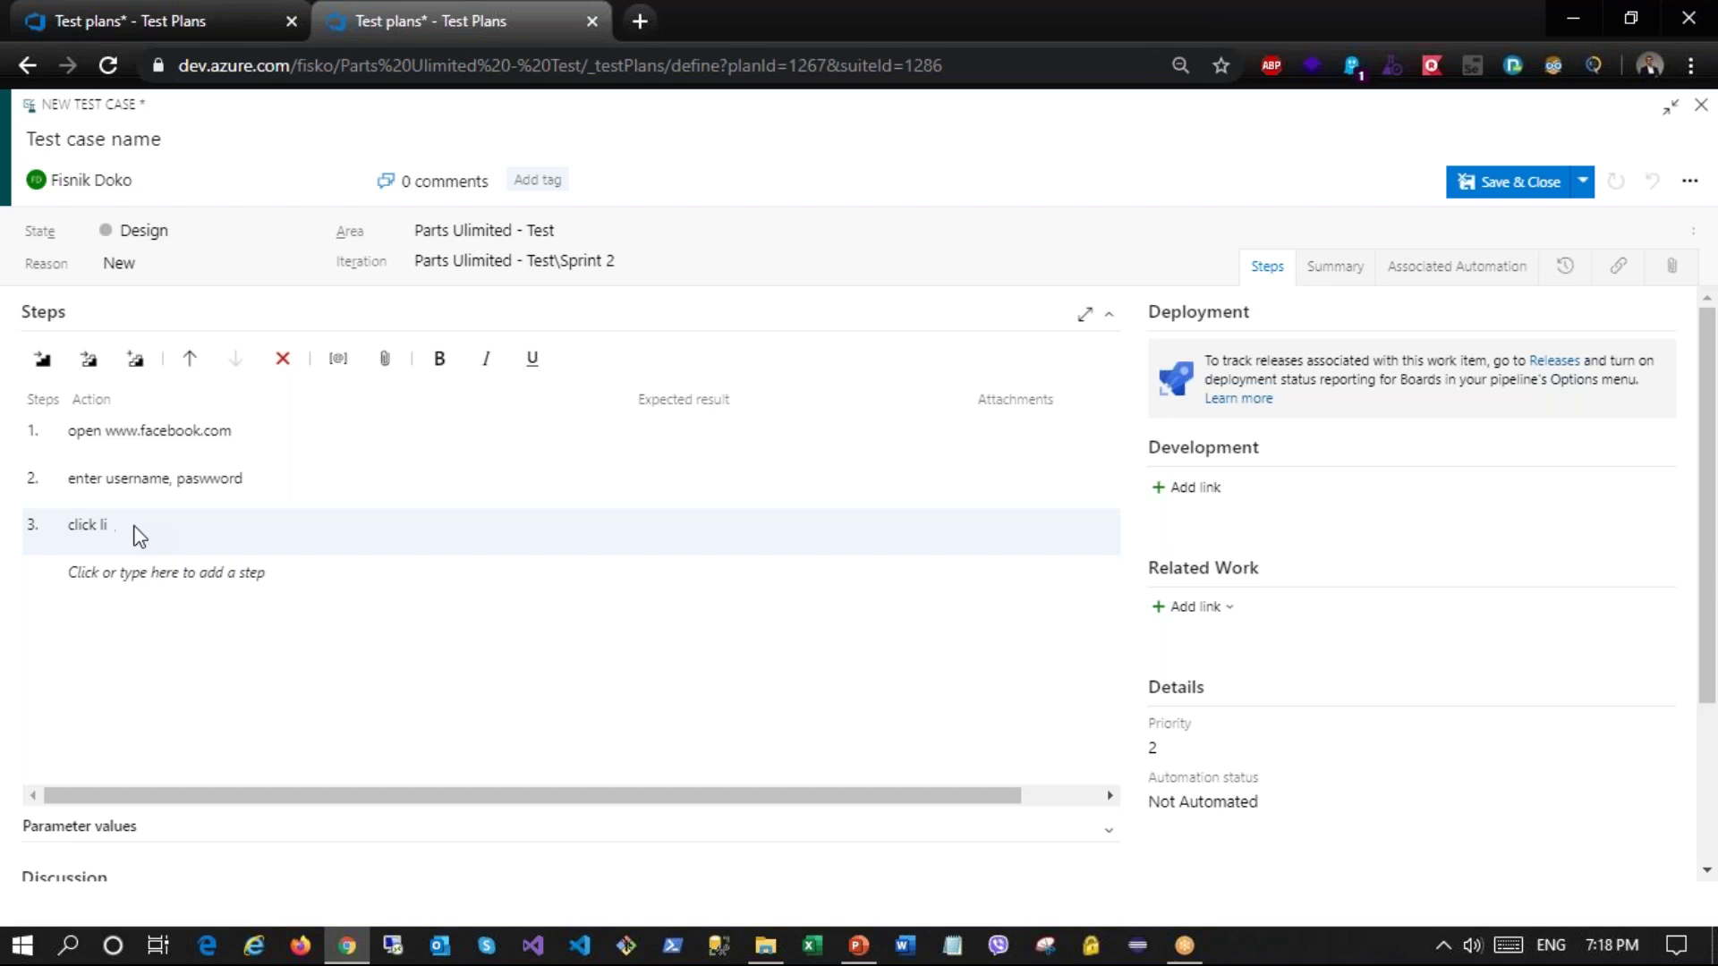
{"action": "type", "text": "gonogin"}
{"action": "type", "text": "home page"}
{"action": "type", "text": " to be displayed"}
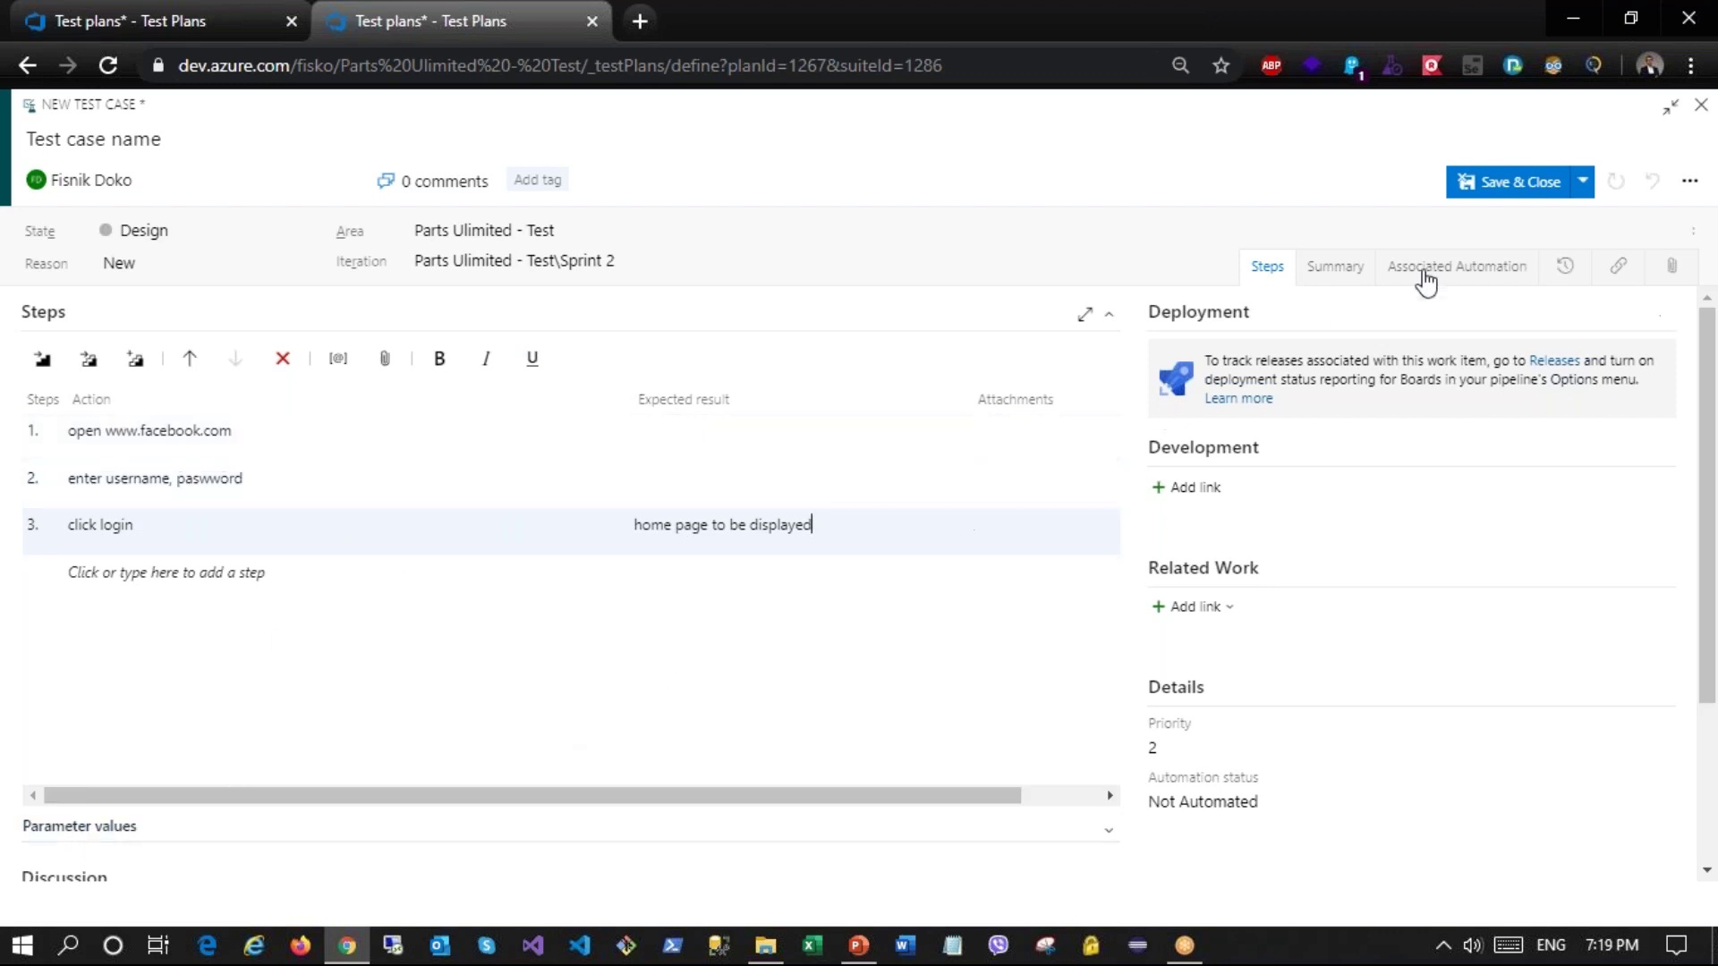
{"action": "left_click", "coordinate": [1582, 184]}
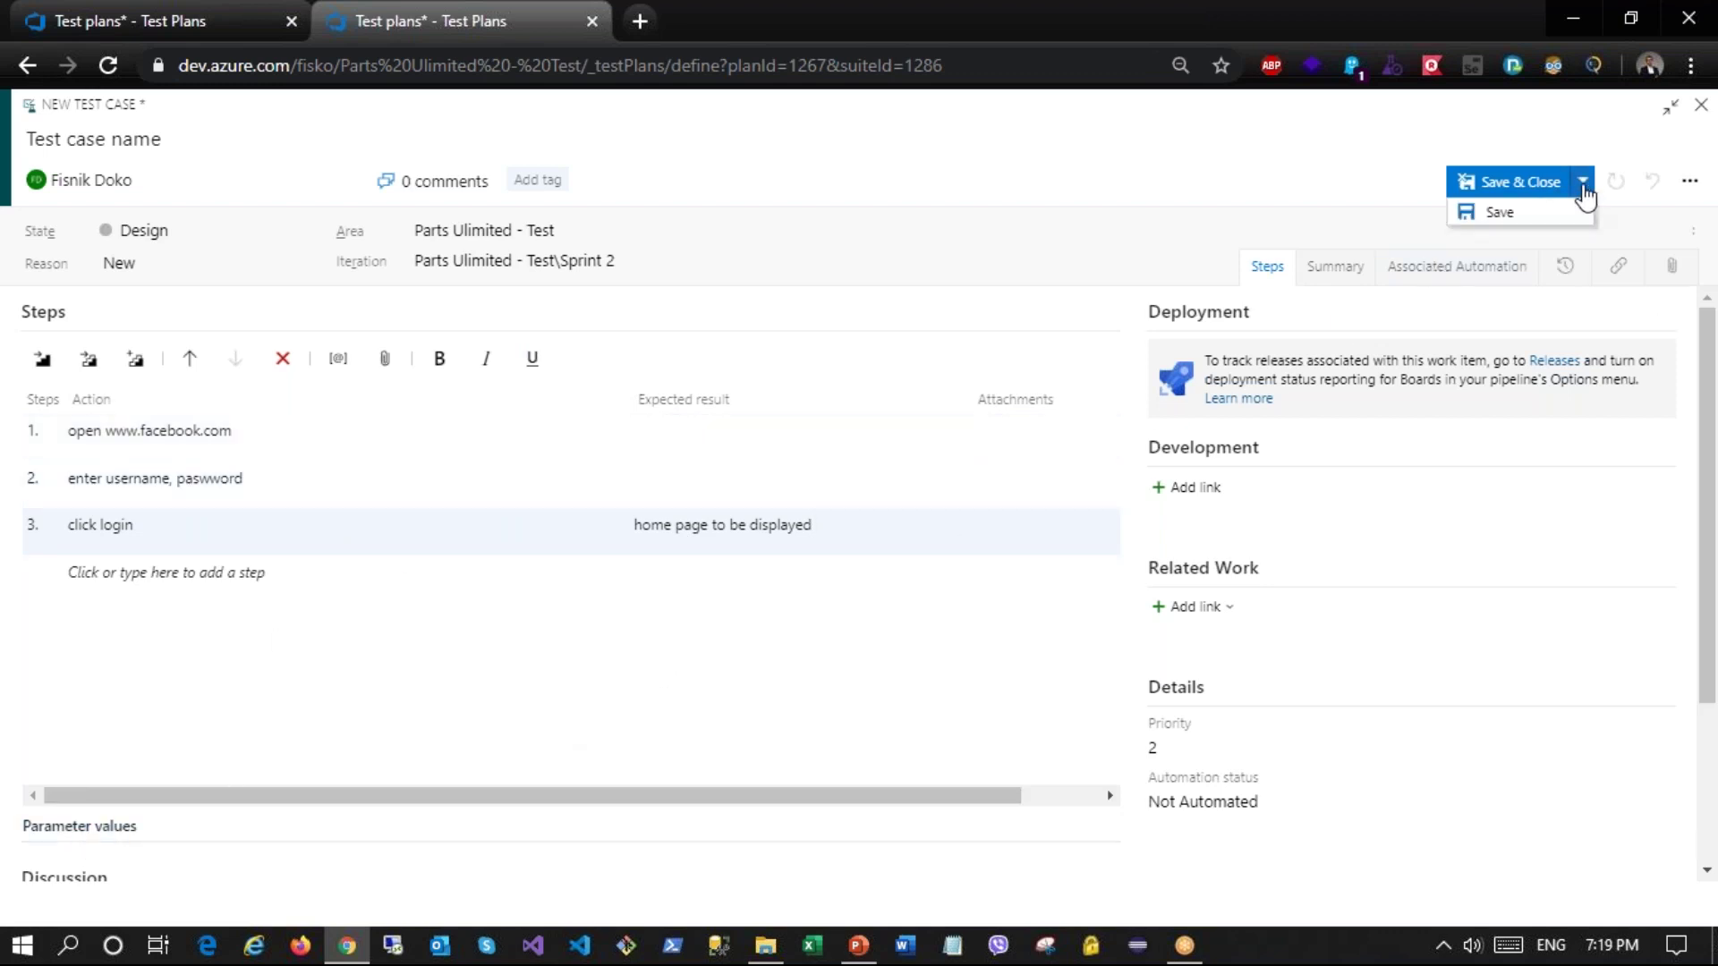
Step: Save the test case as 1288, review its creation History, then close the form
{"action": "left_click", "coordinate": [1501, 215]}
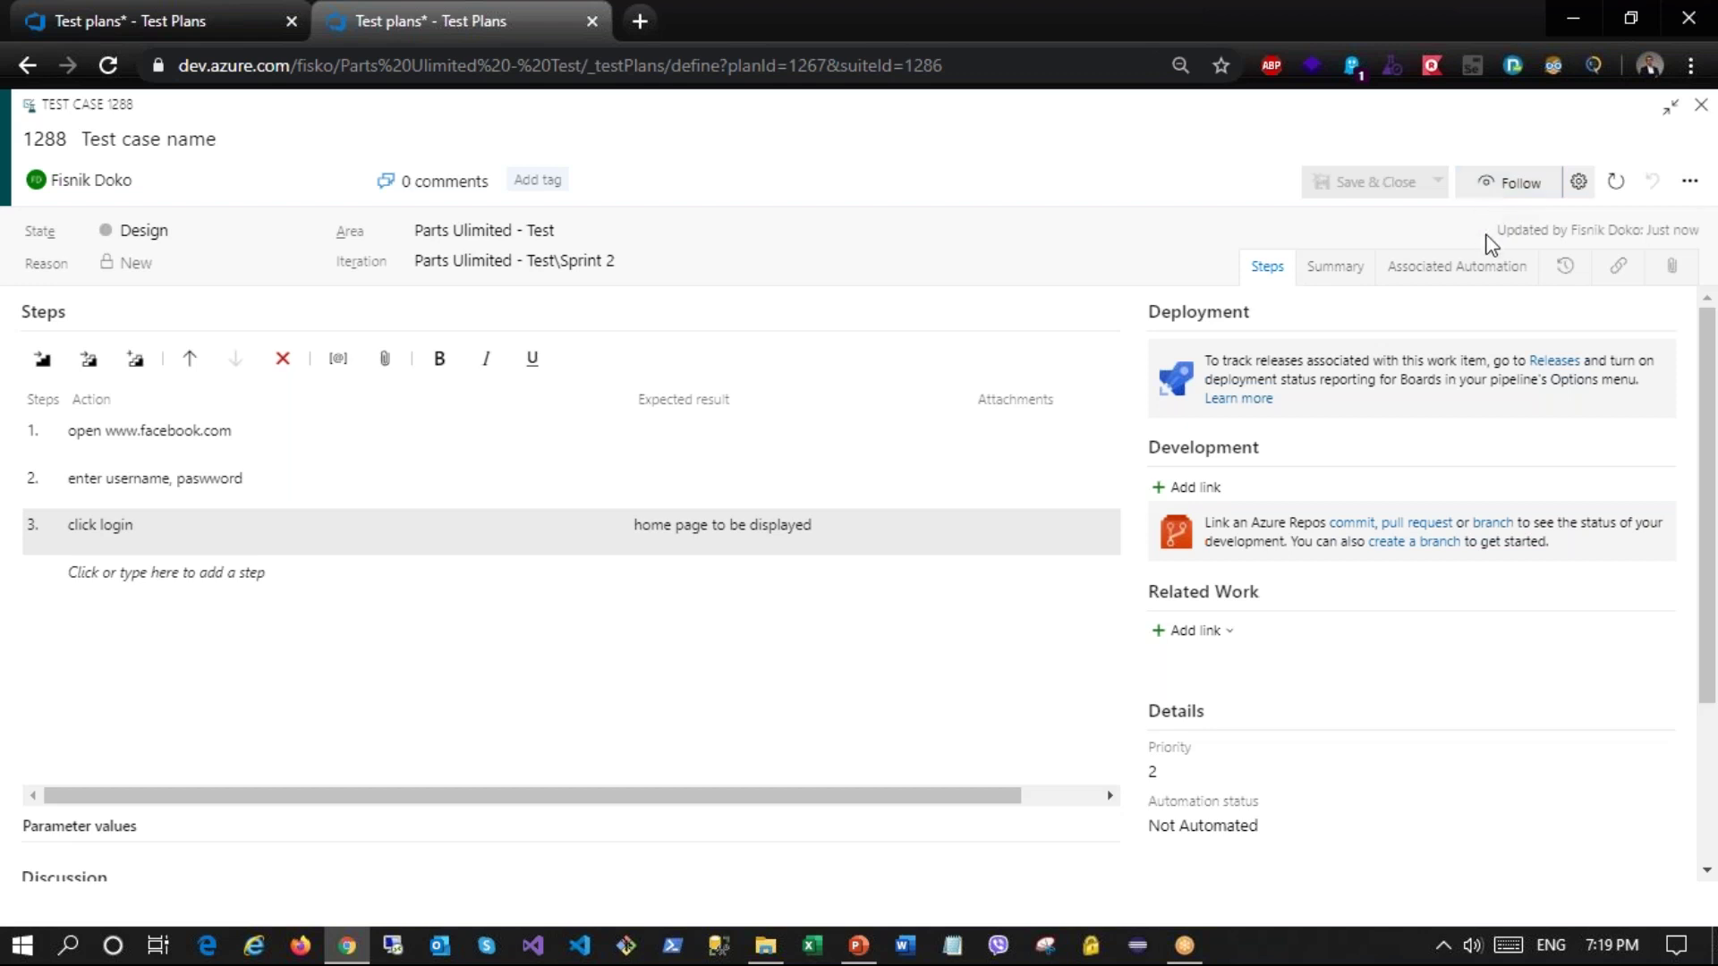
{"action": "left_click", "coordinate": [1566, 269]}
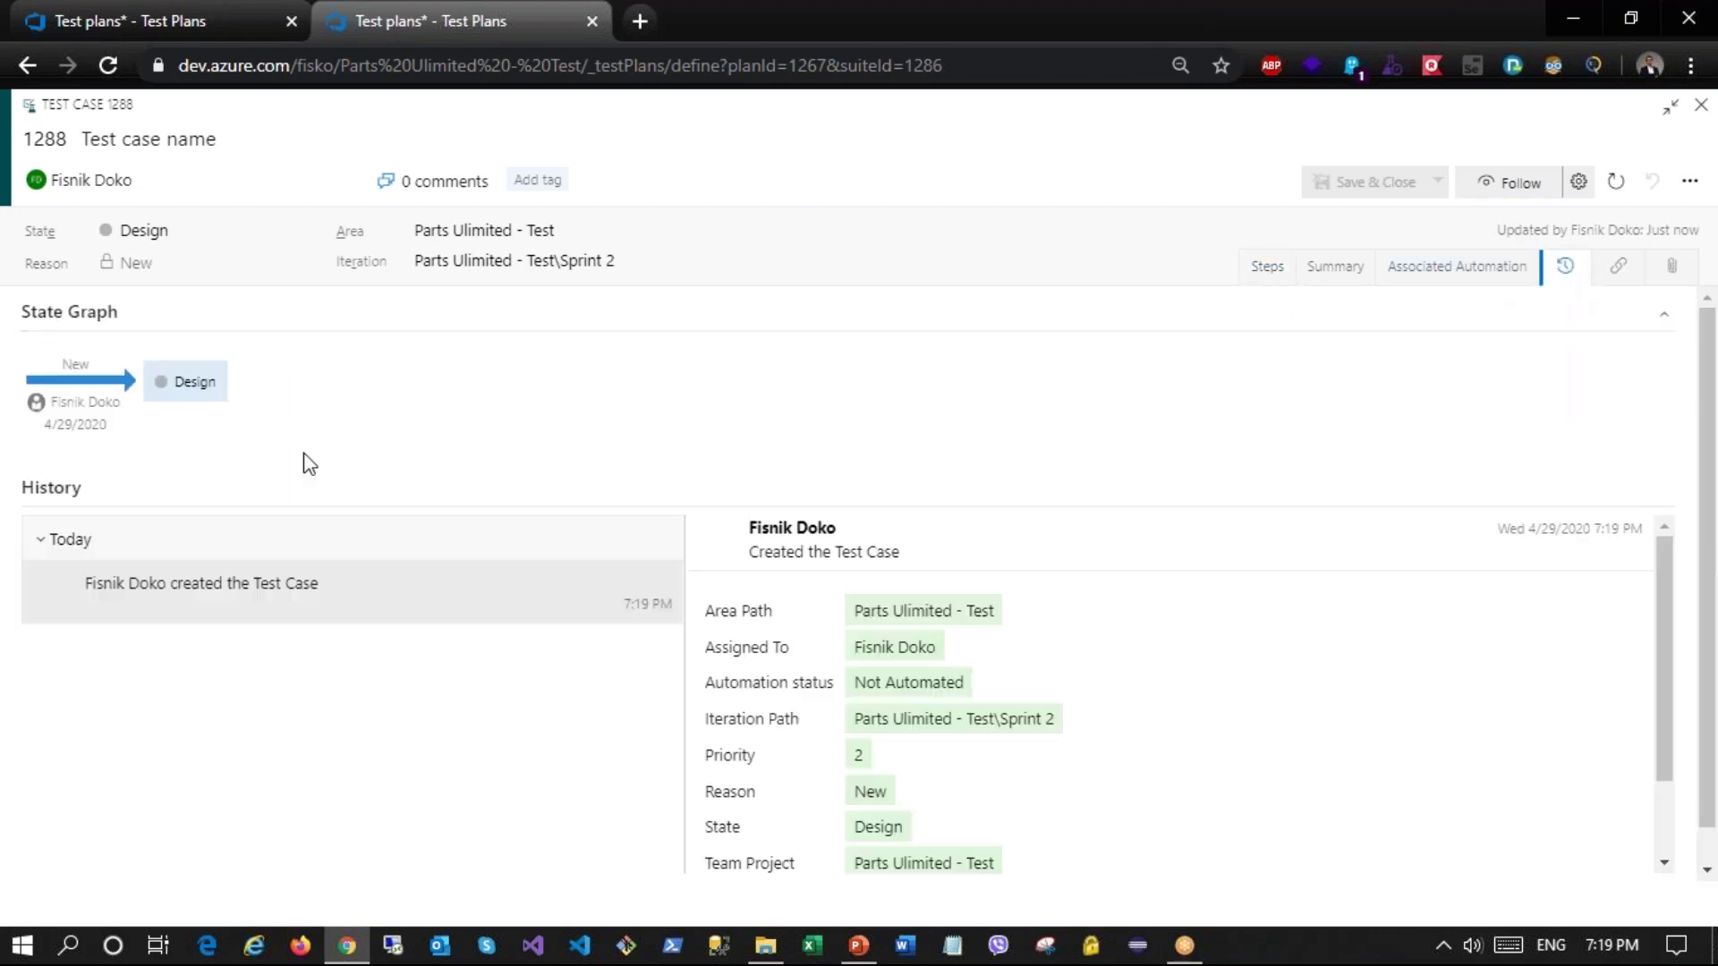
{"action": "scroll", "coordinate": [694, 597], "scroll_direction": "down", "scroll_amount": 1}
{"action": "scroll", "coordinate": [886, 685], "scroll_direction": "down", "scroll_amount": 2}
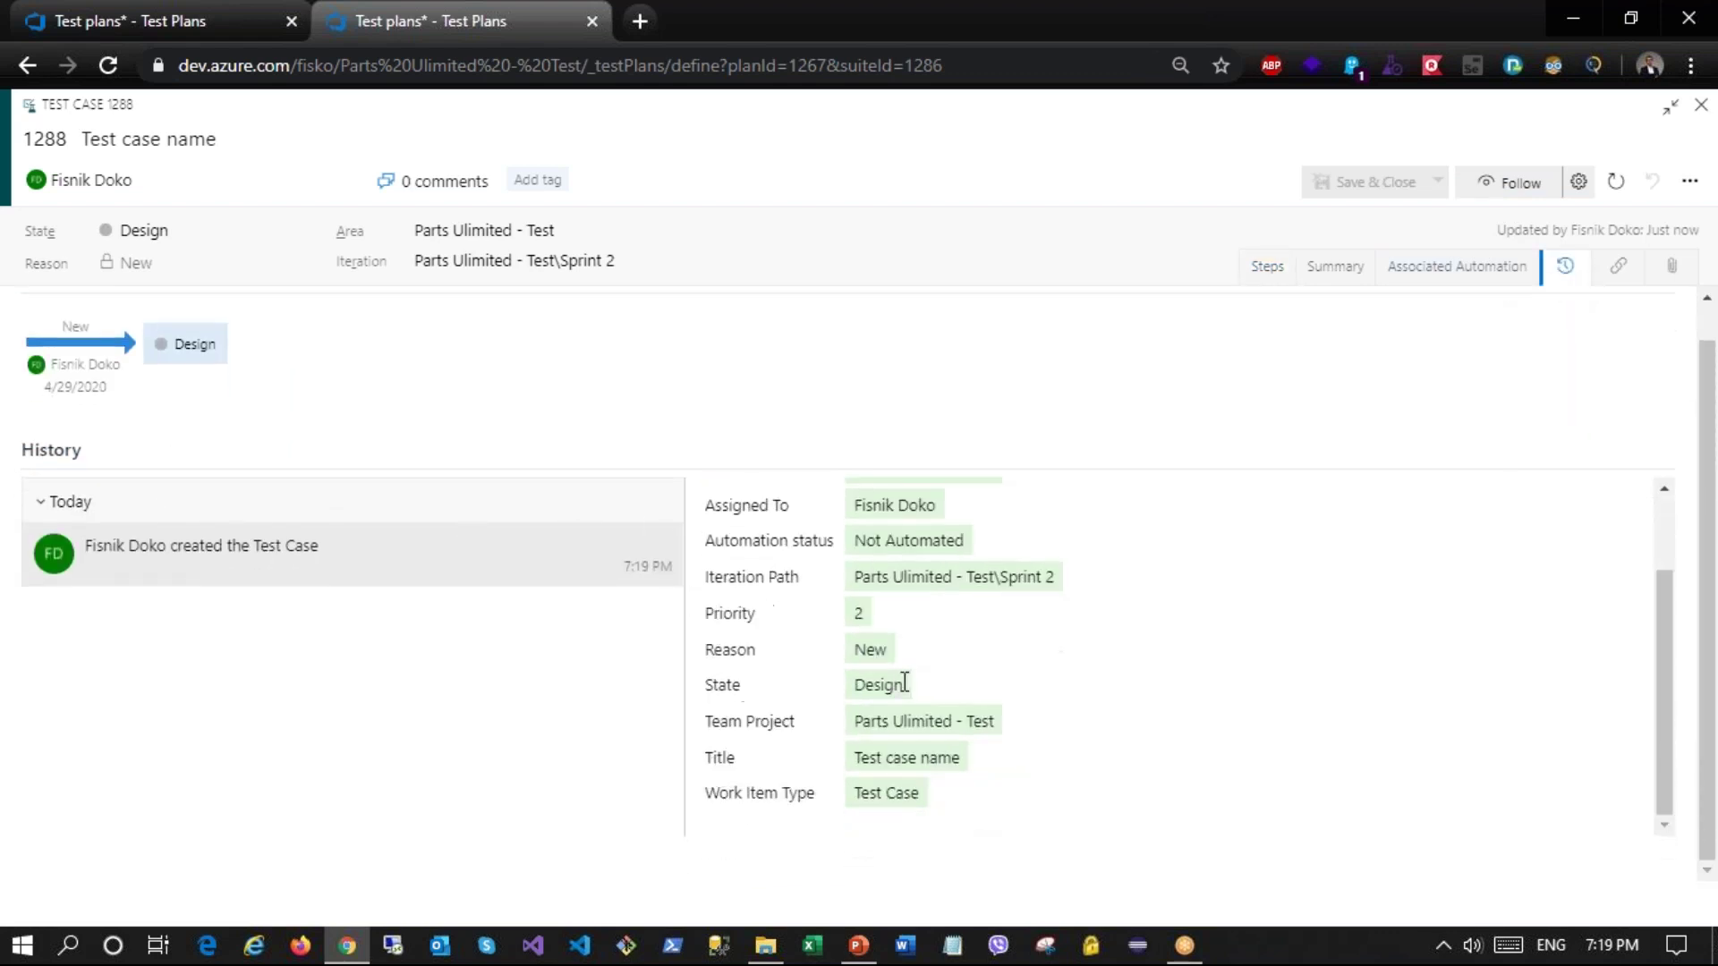
{"action": "scroll", "coordinate": [297, 533], "scroll_direction": "up", "scroll_amount": 1}
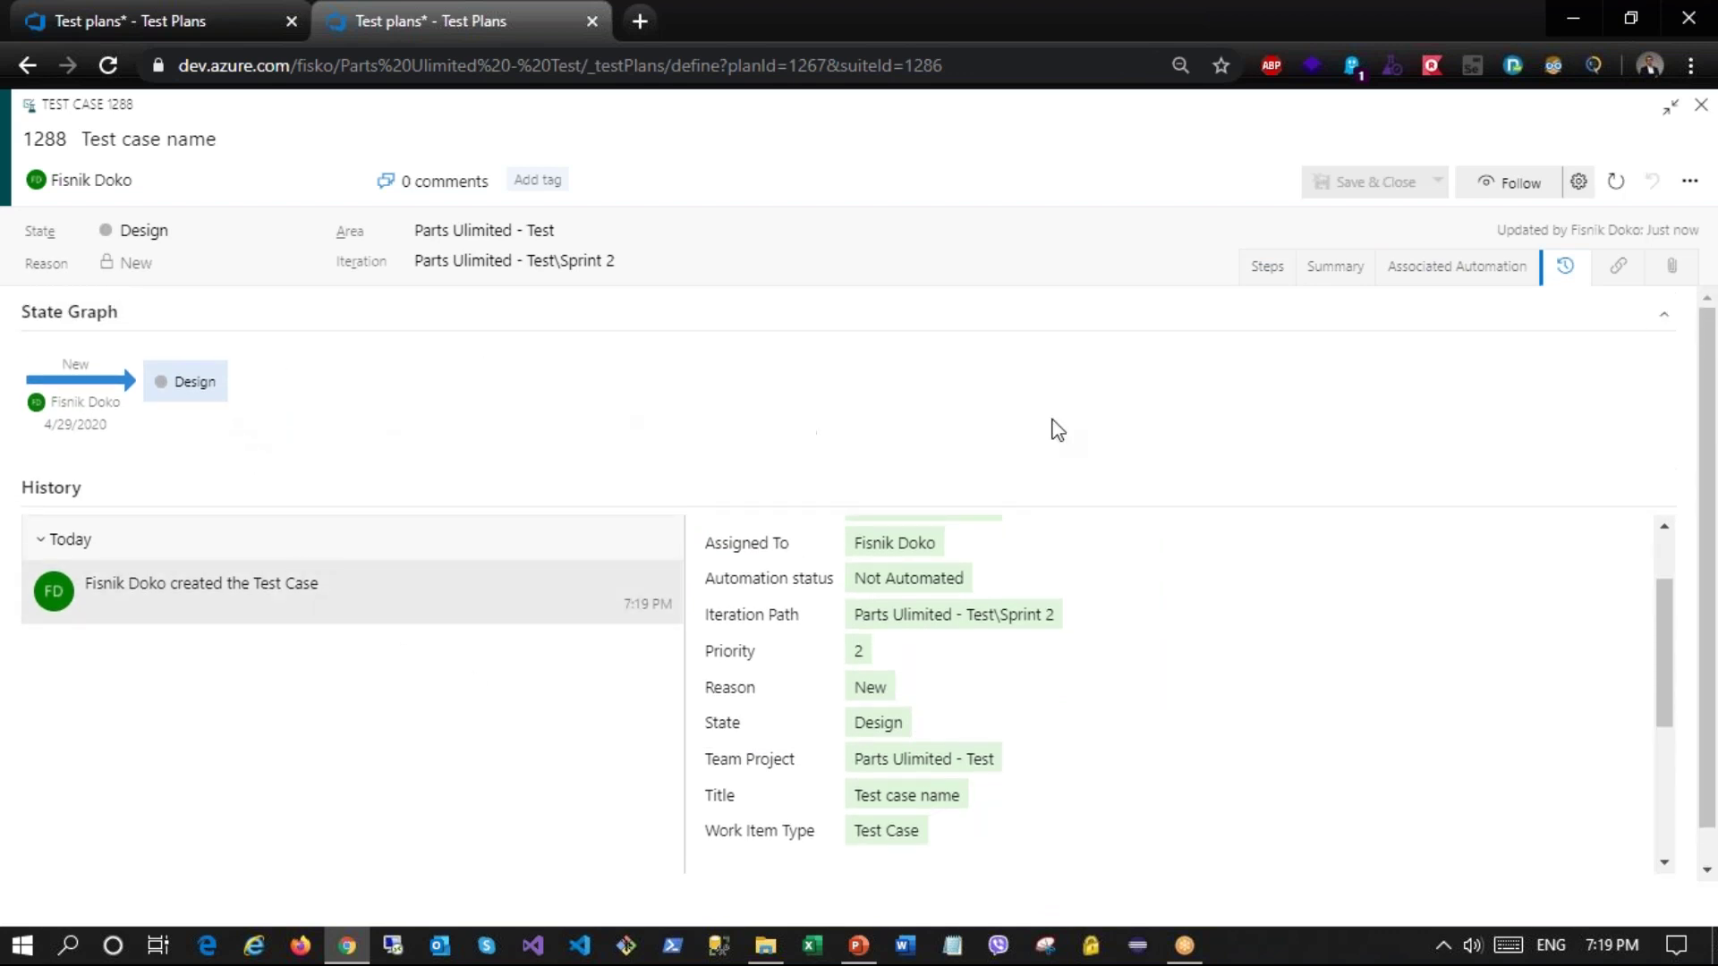
{"action": "left_click", "coordinate": [1266, 270]}
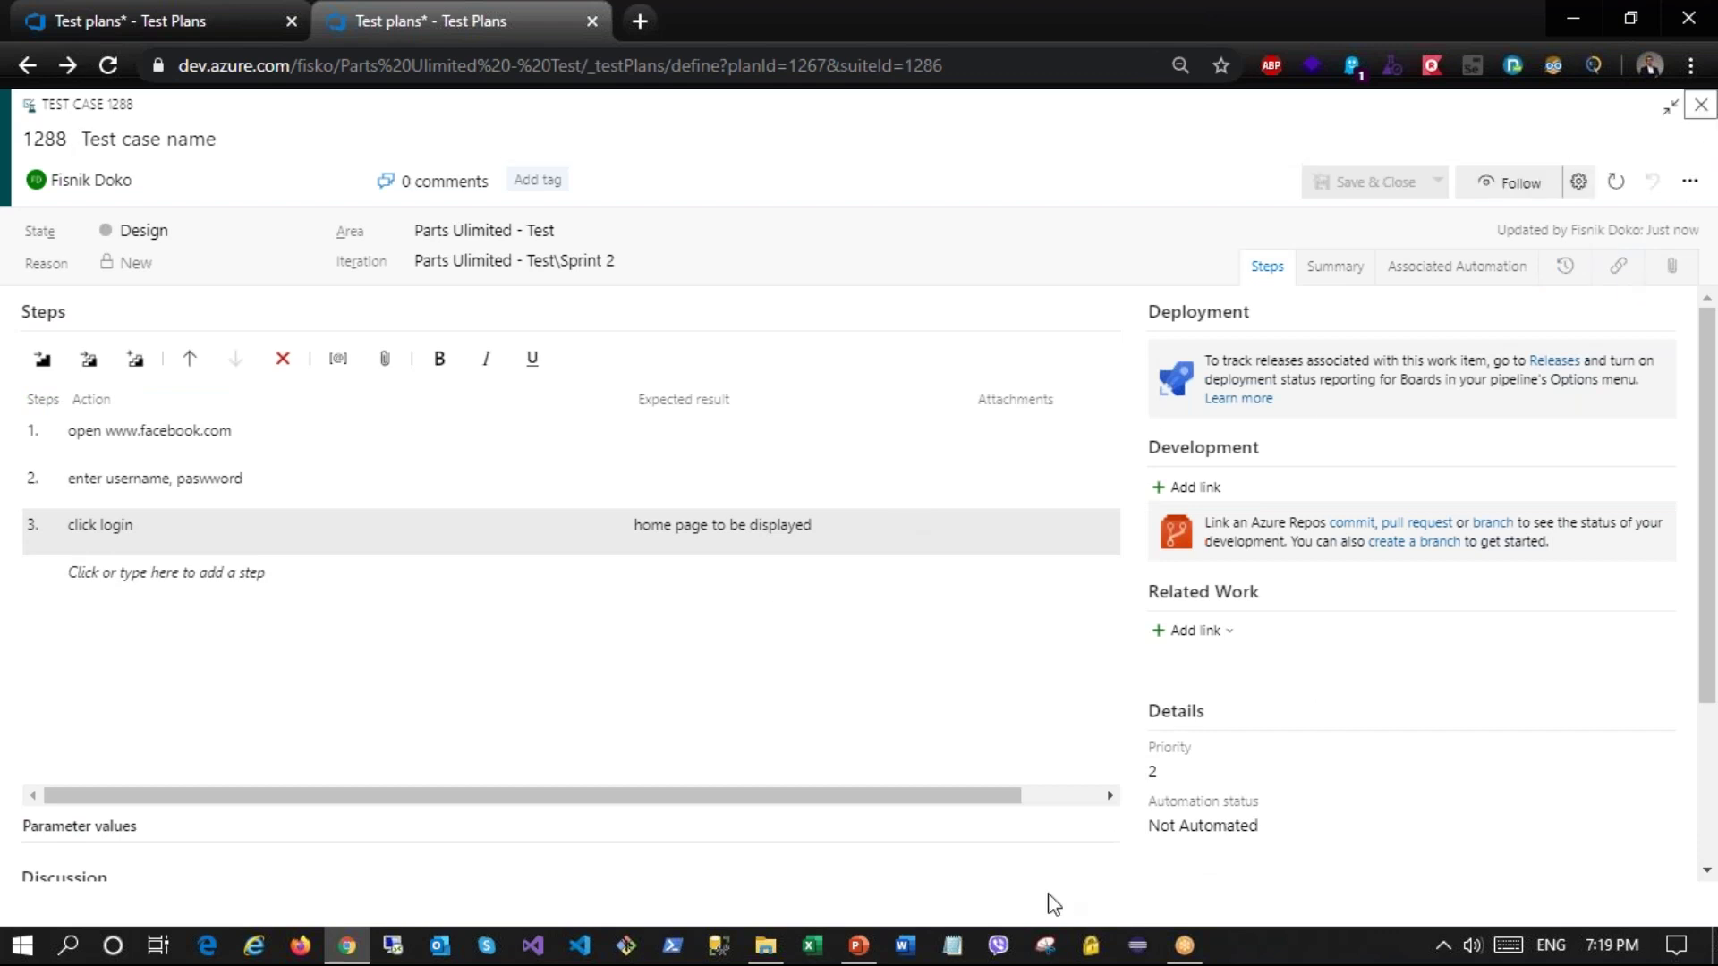
{"action": "key", "text": "Escape"}
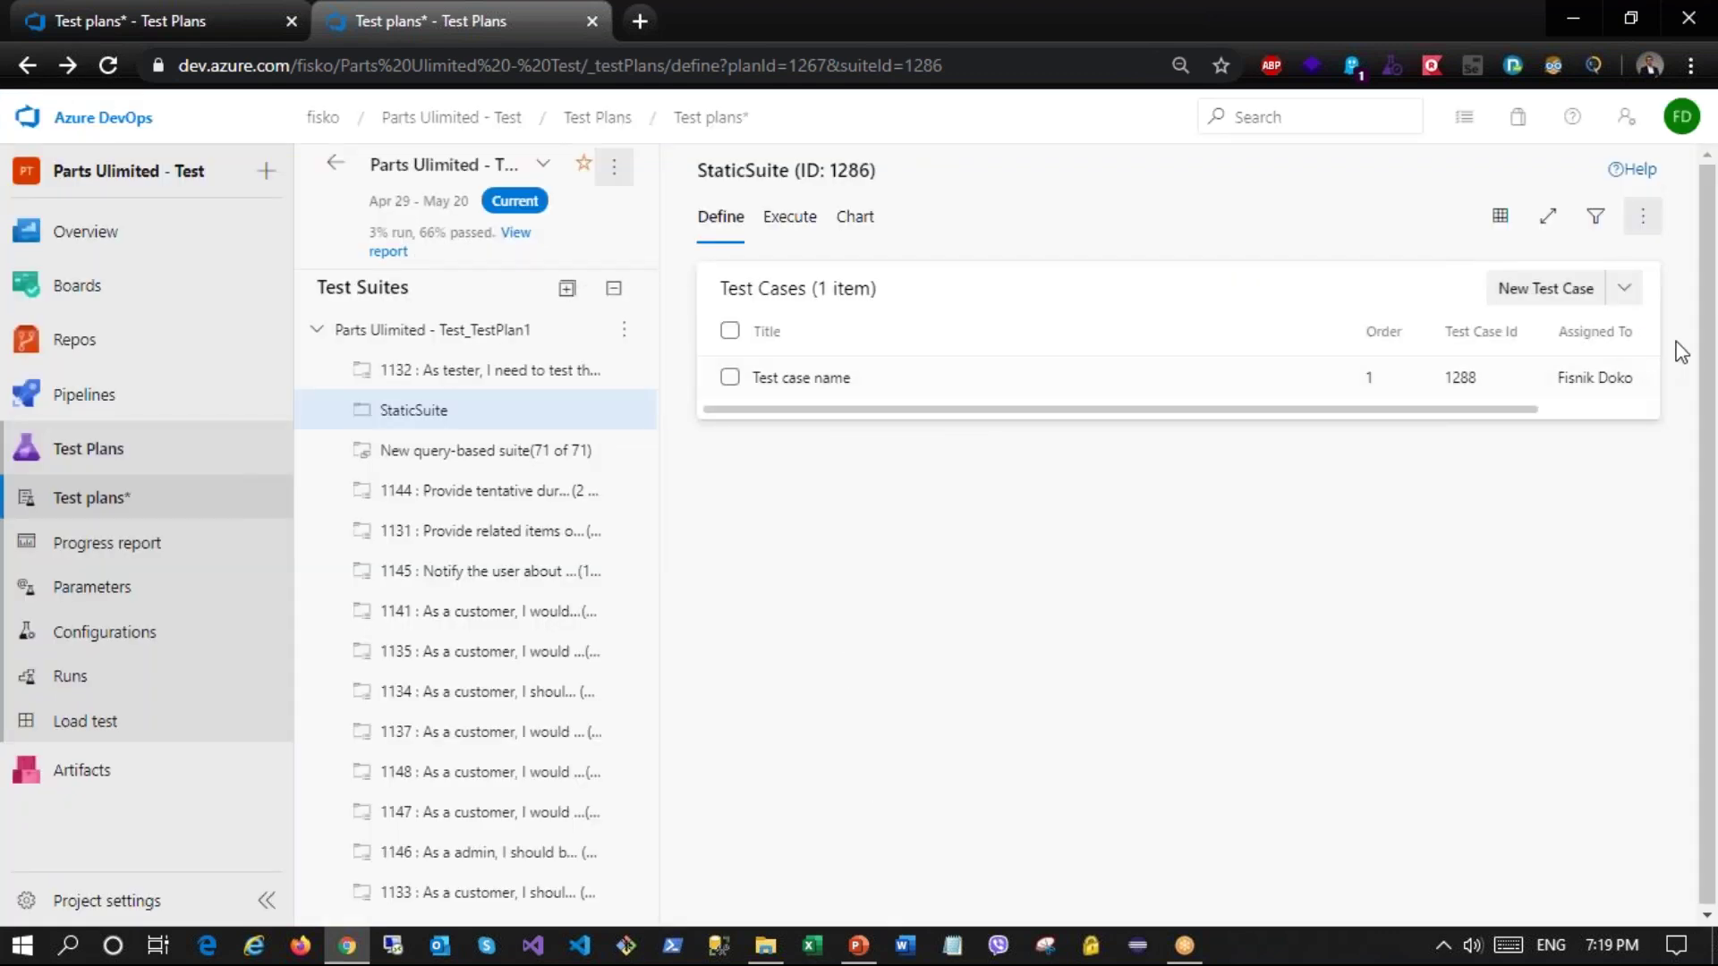
Step: Add existing test cases 1178 Enable reviews and 1179 Verify Branding to StaticSuite
{"action": "left_click", "coordinate": [1625, 290]}
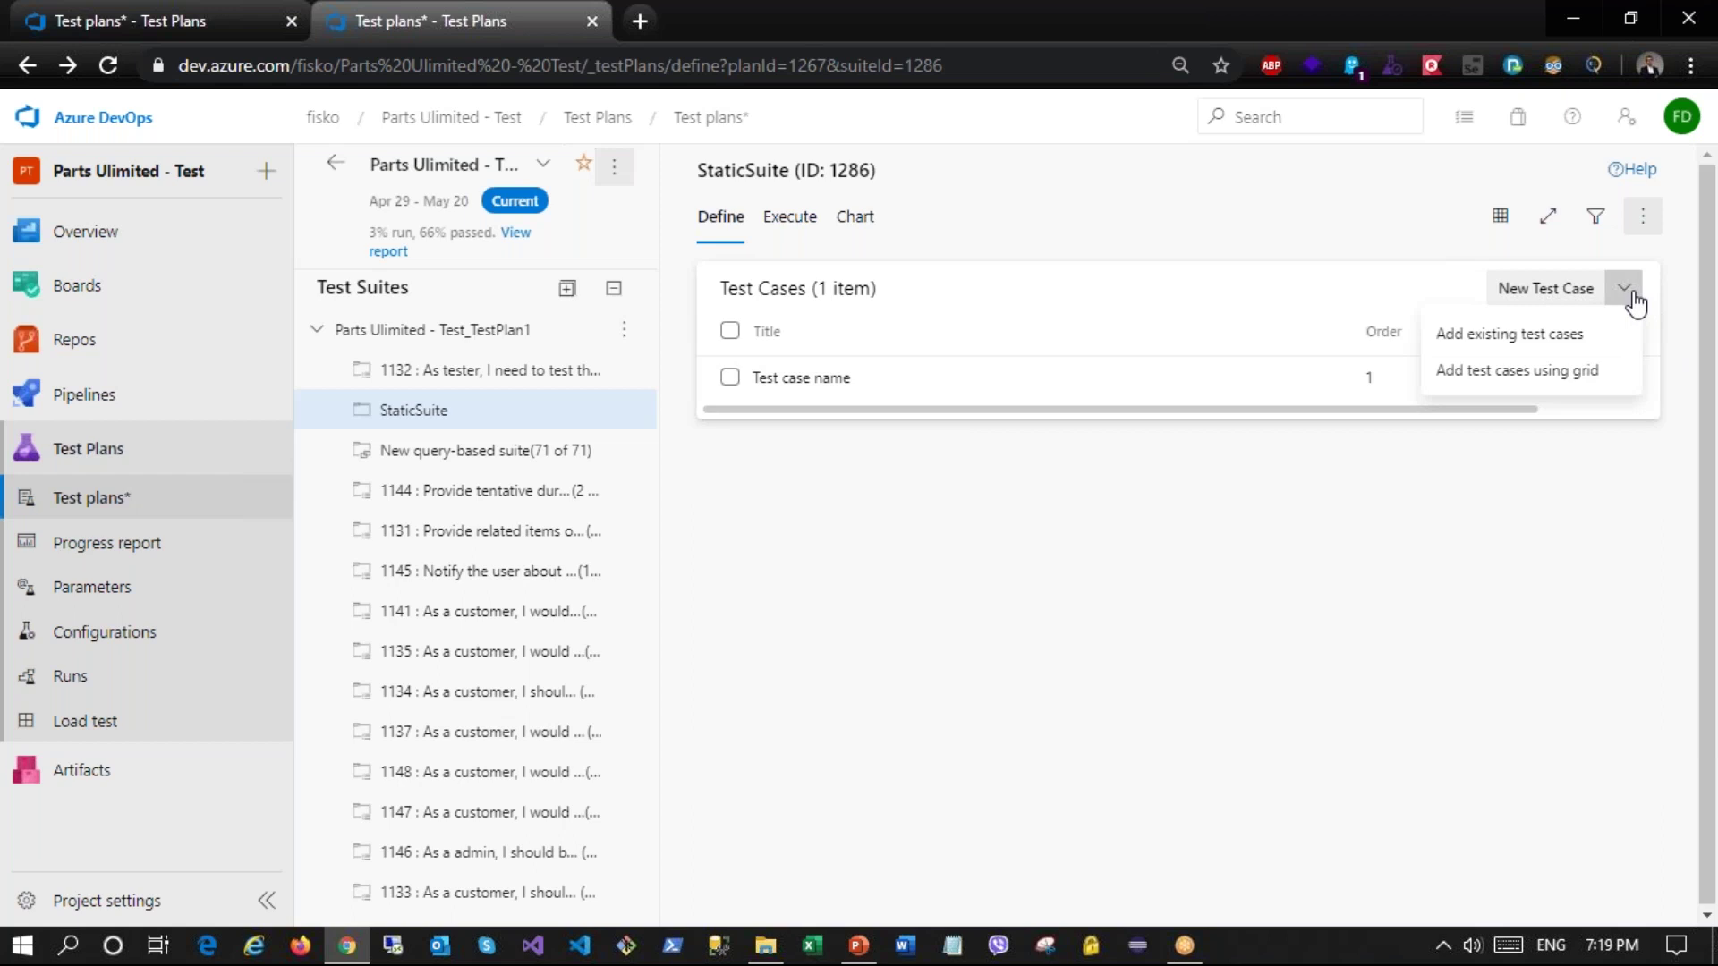
{"action": "left_click", "coordinate": [1566, 337]}
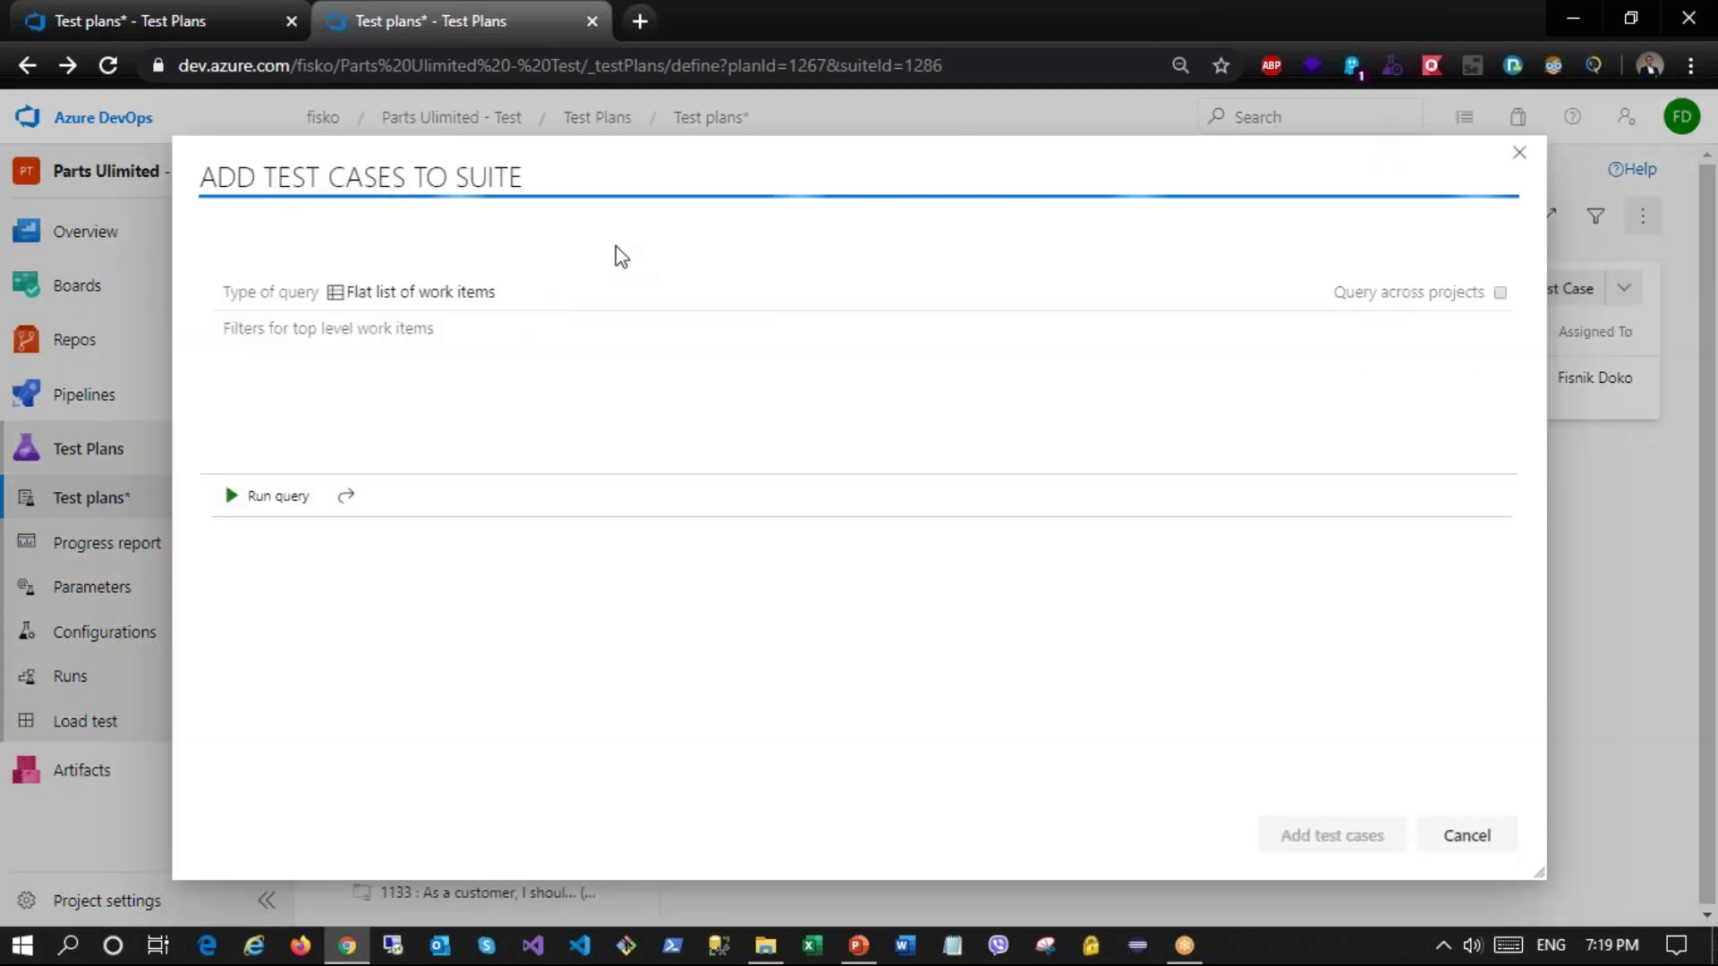
{"action": "left_click", "coordinate": [232, 496]}
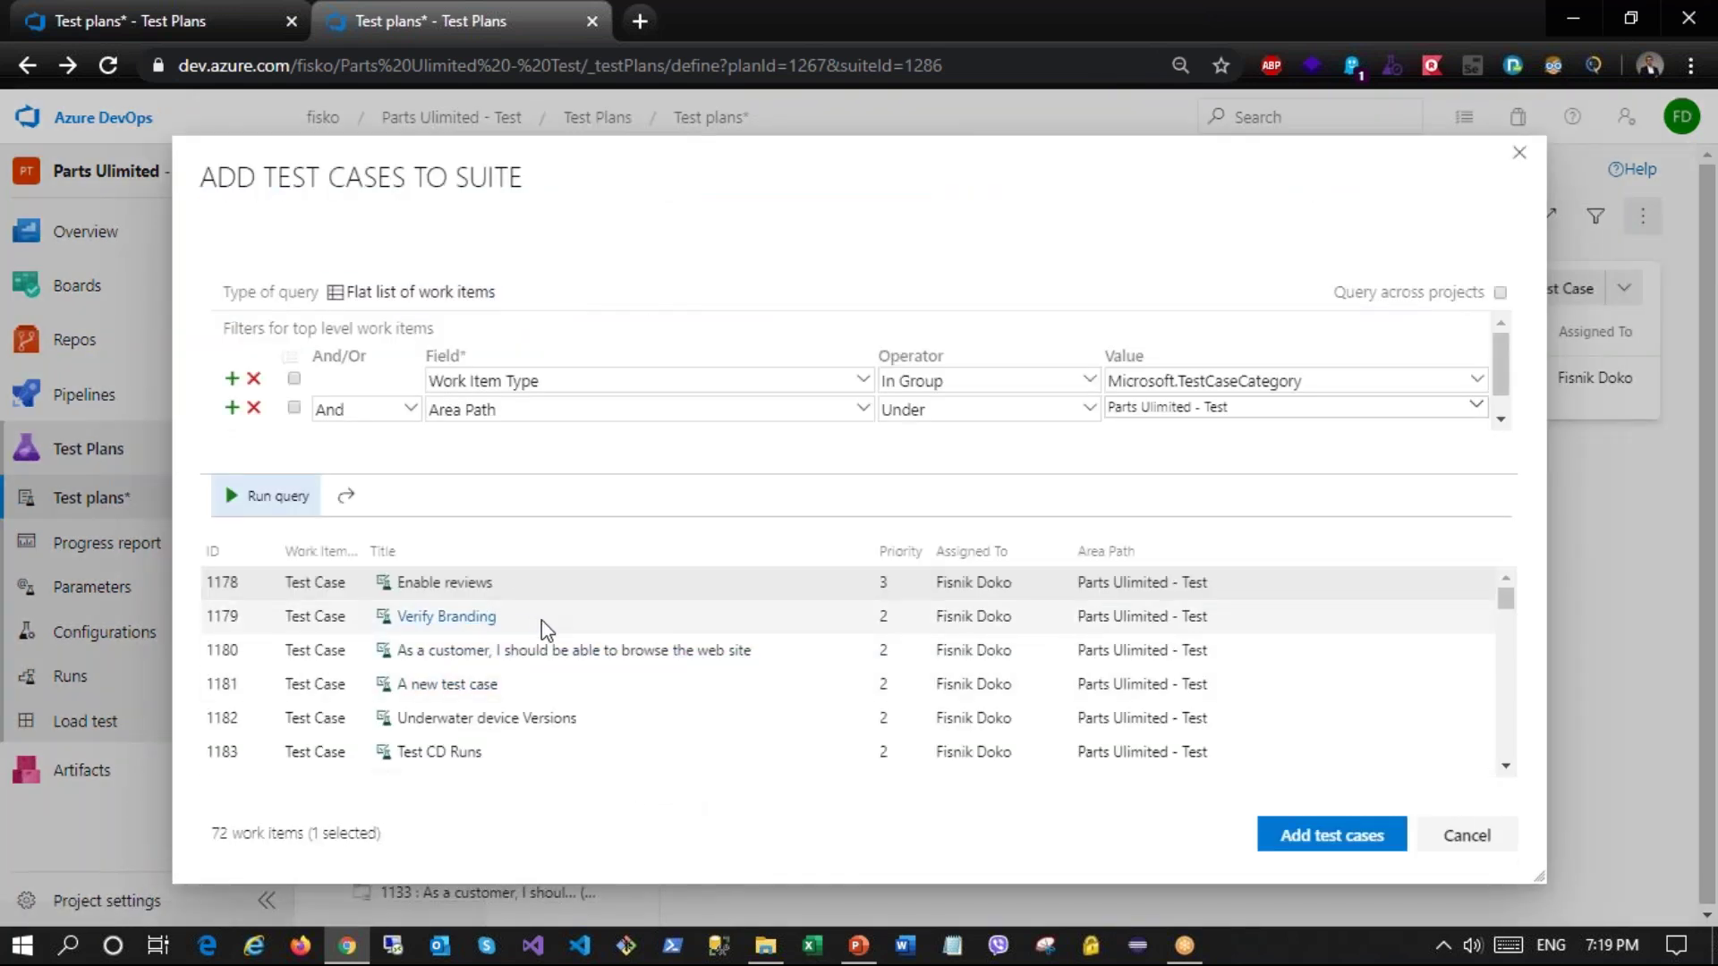
{"action": "left_click", "coordinate": [541, 622], "text": "ctrl"}
{"action": "left_click", "coordinate": [1290, 841]}
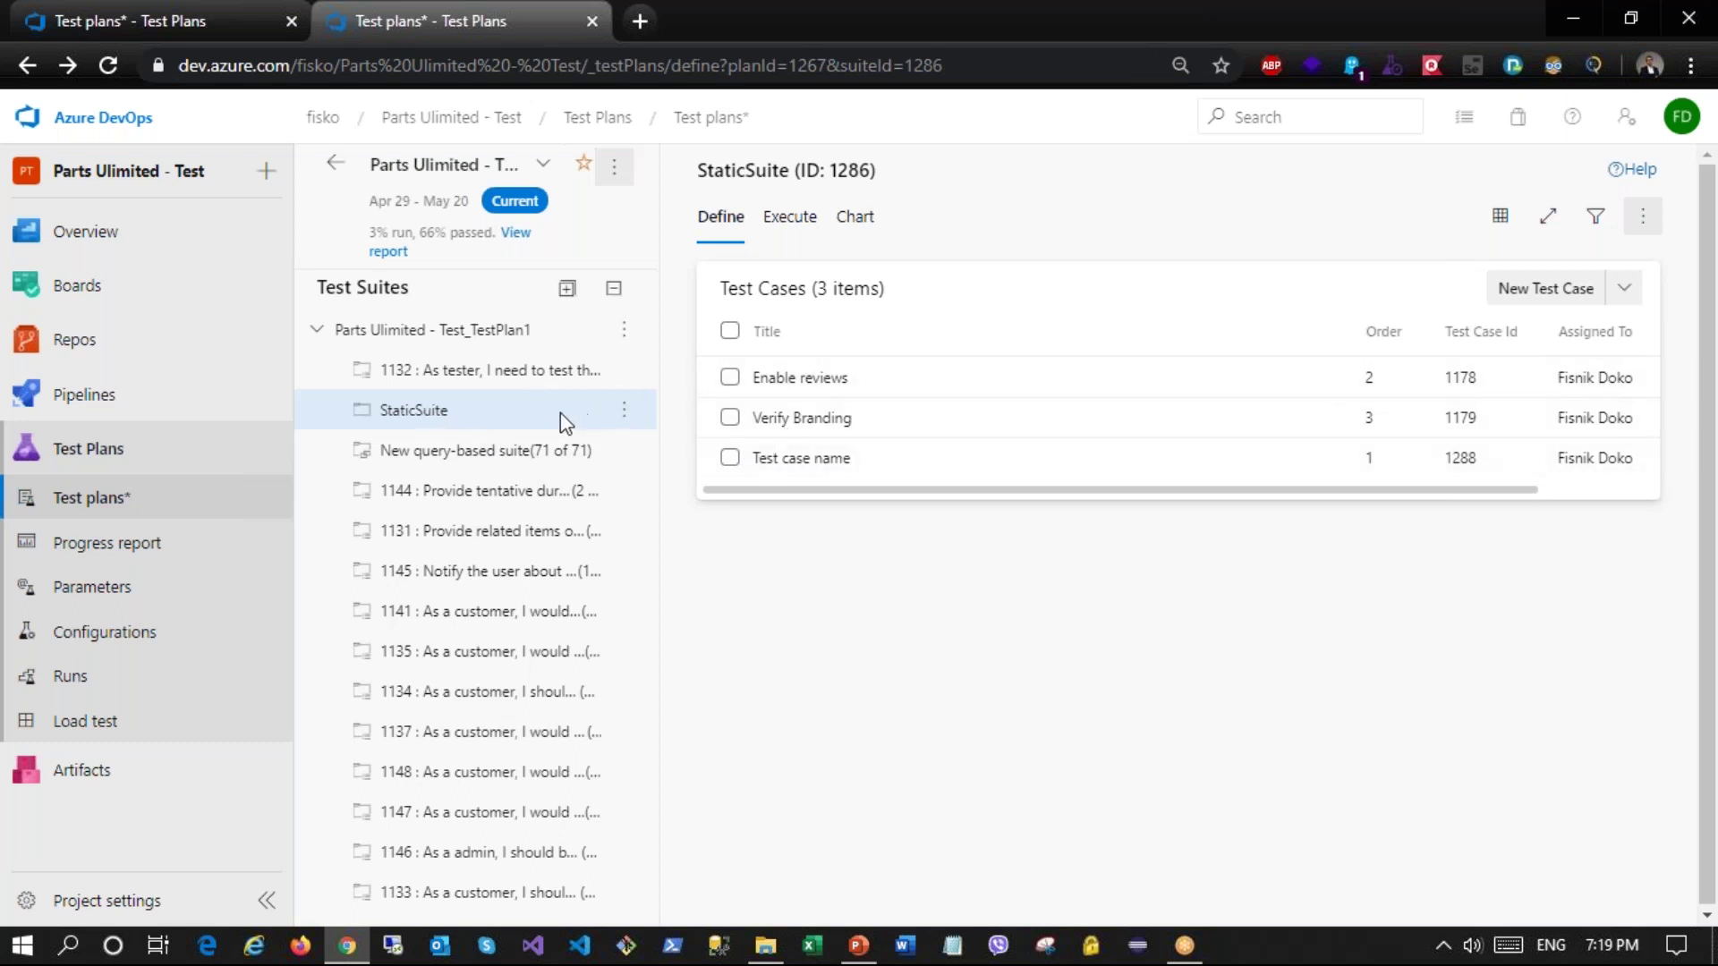
Step: Rename the StaticSuite suite to 'Najavuvanje' from its actions menu
{"action": "left_click", "coordinate": [624, 410]}
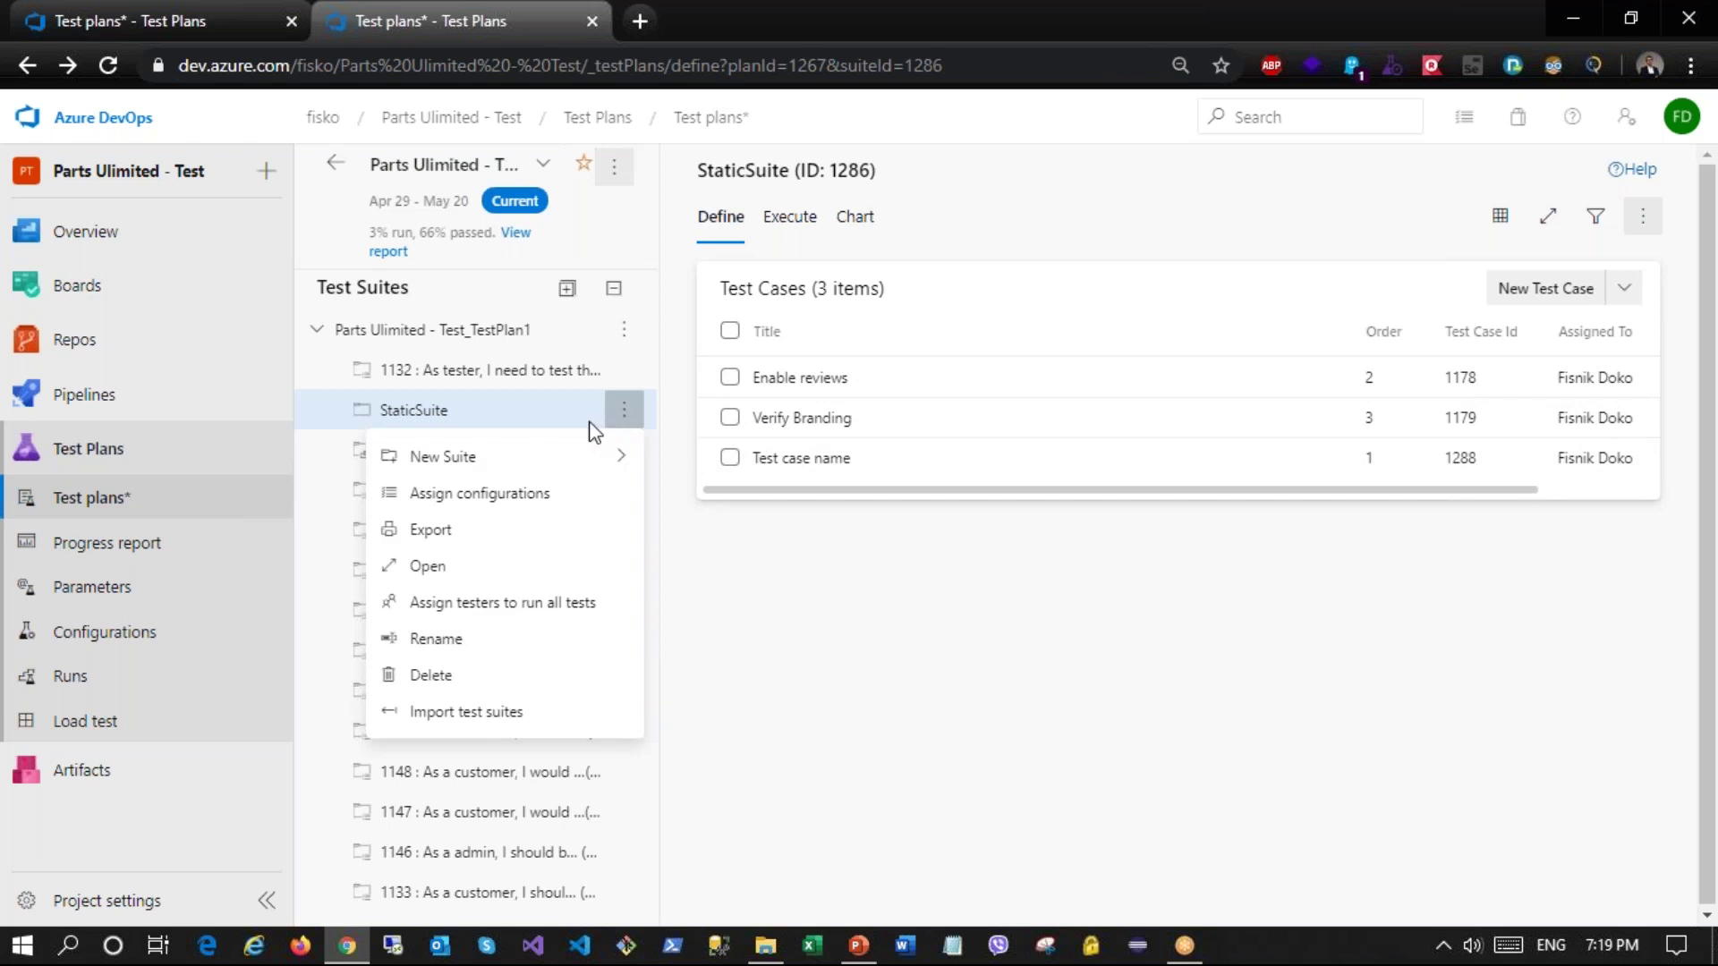
{"action": "left_click", "coordinate": [443, 640]}
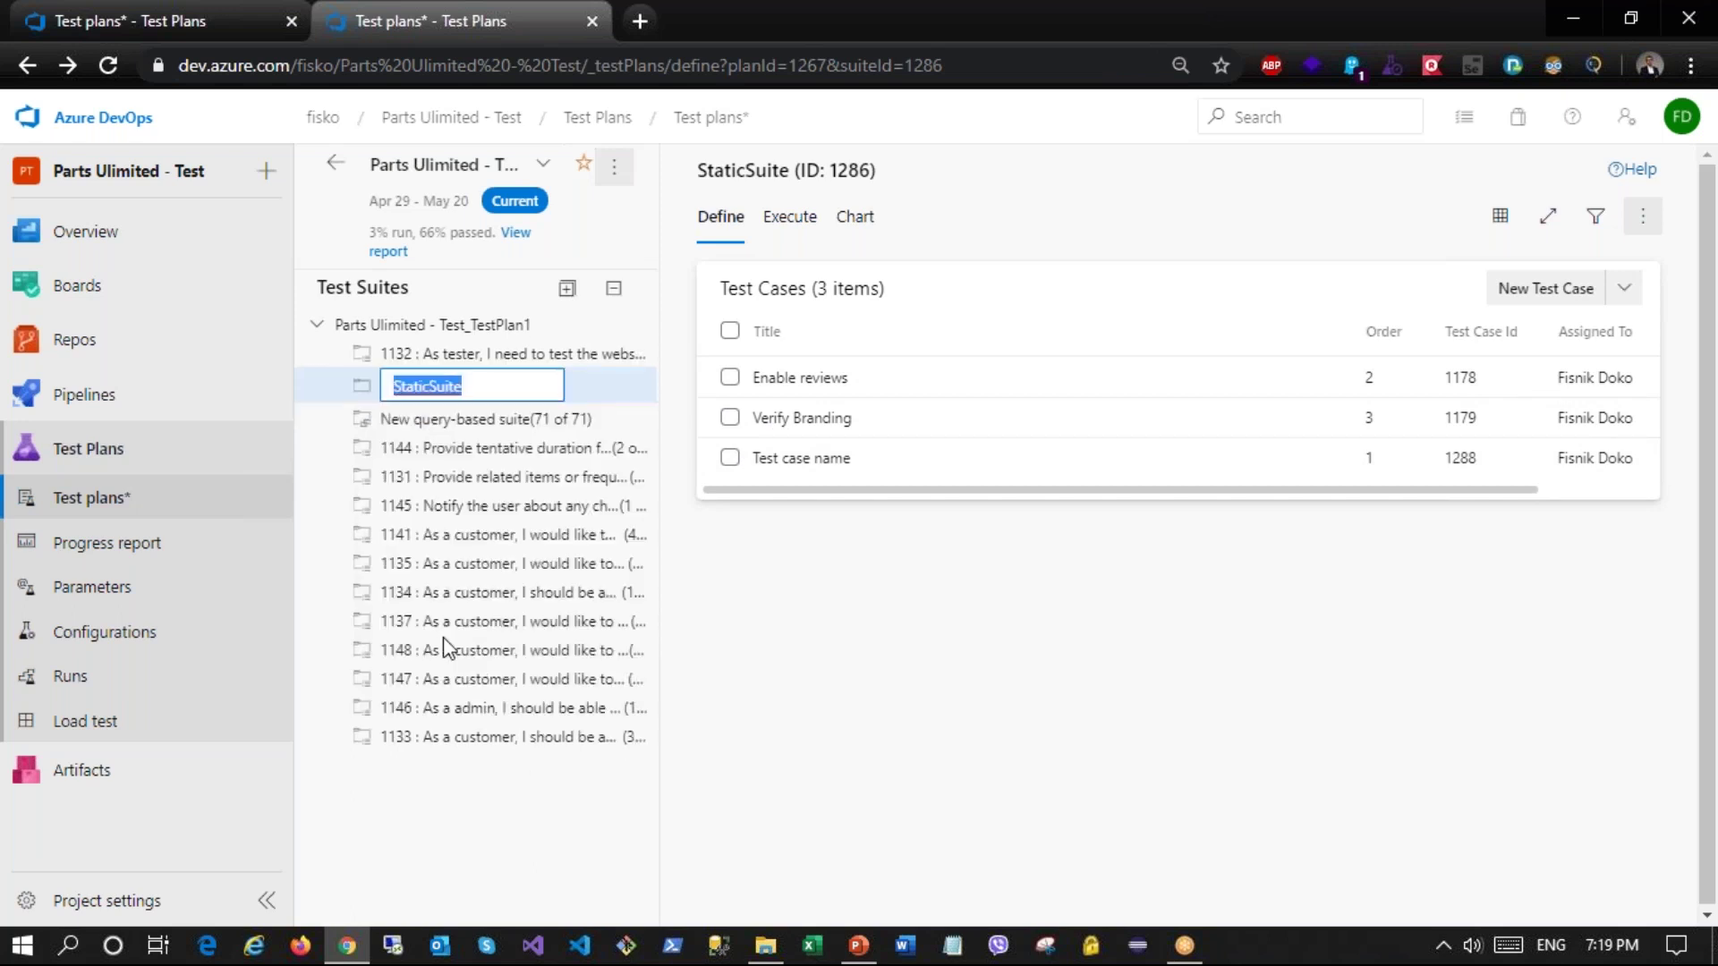
{"action": "type", "text": "Najavuvanje"}
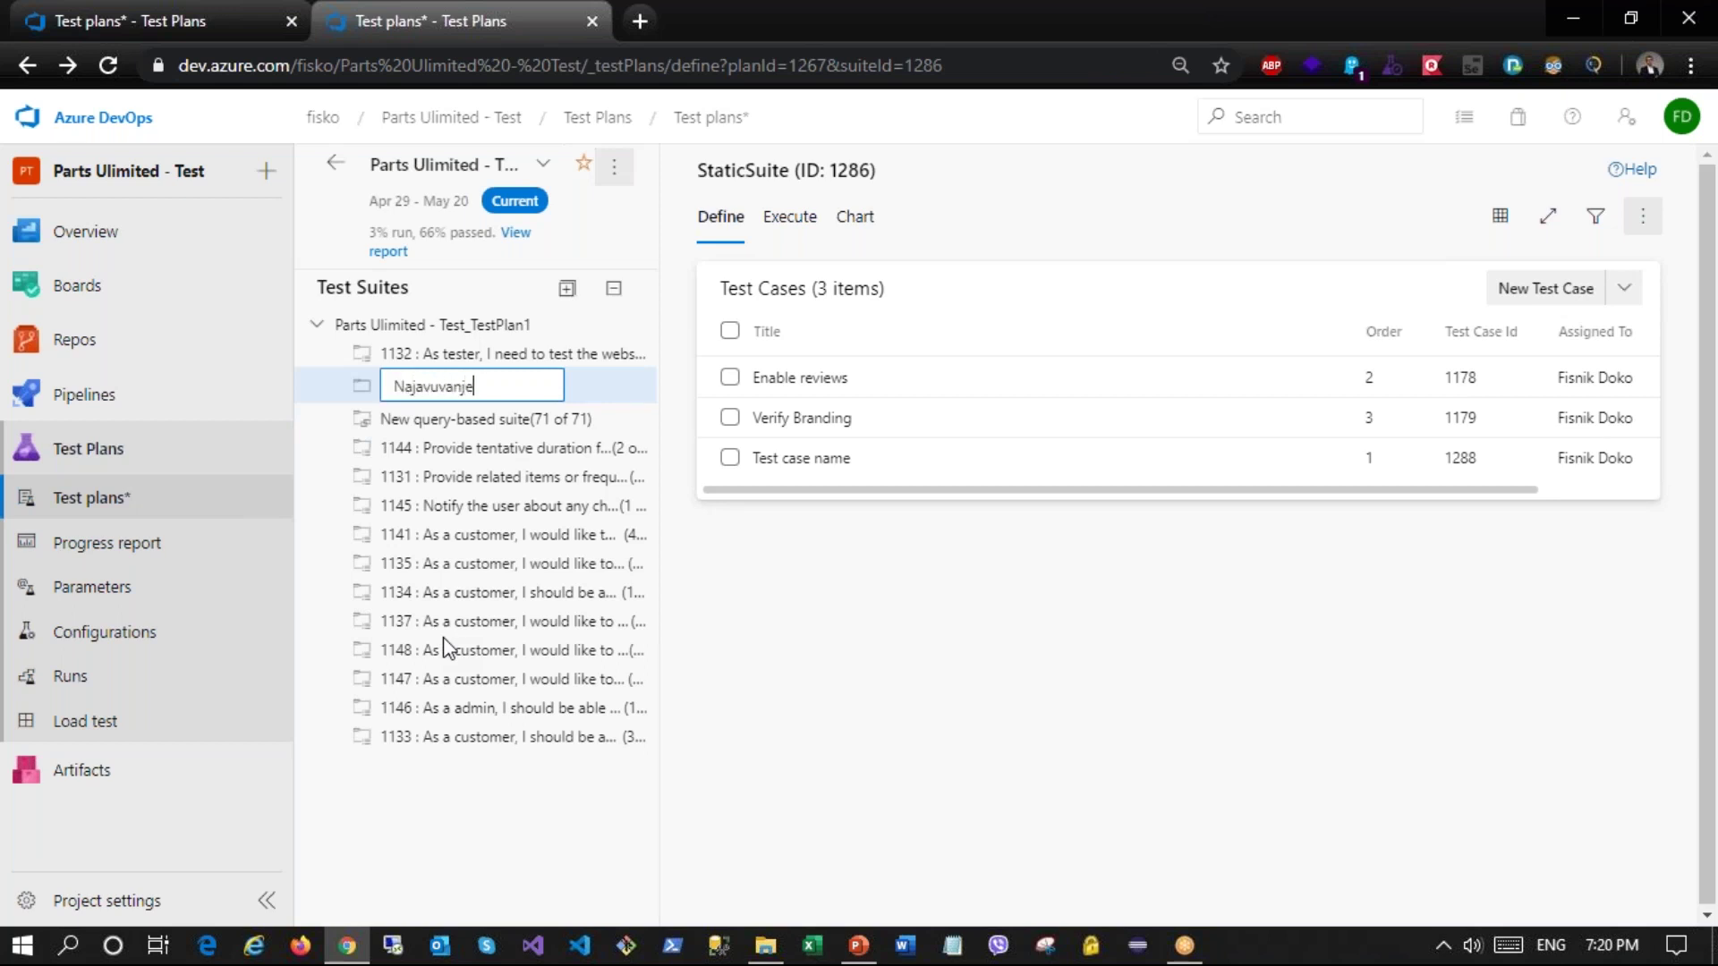
{"action": "key", "text": "Return"}
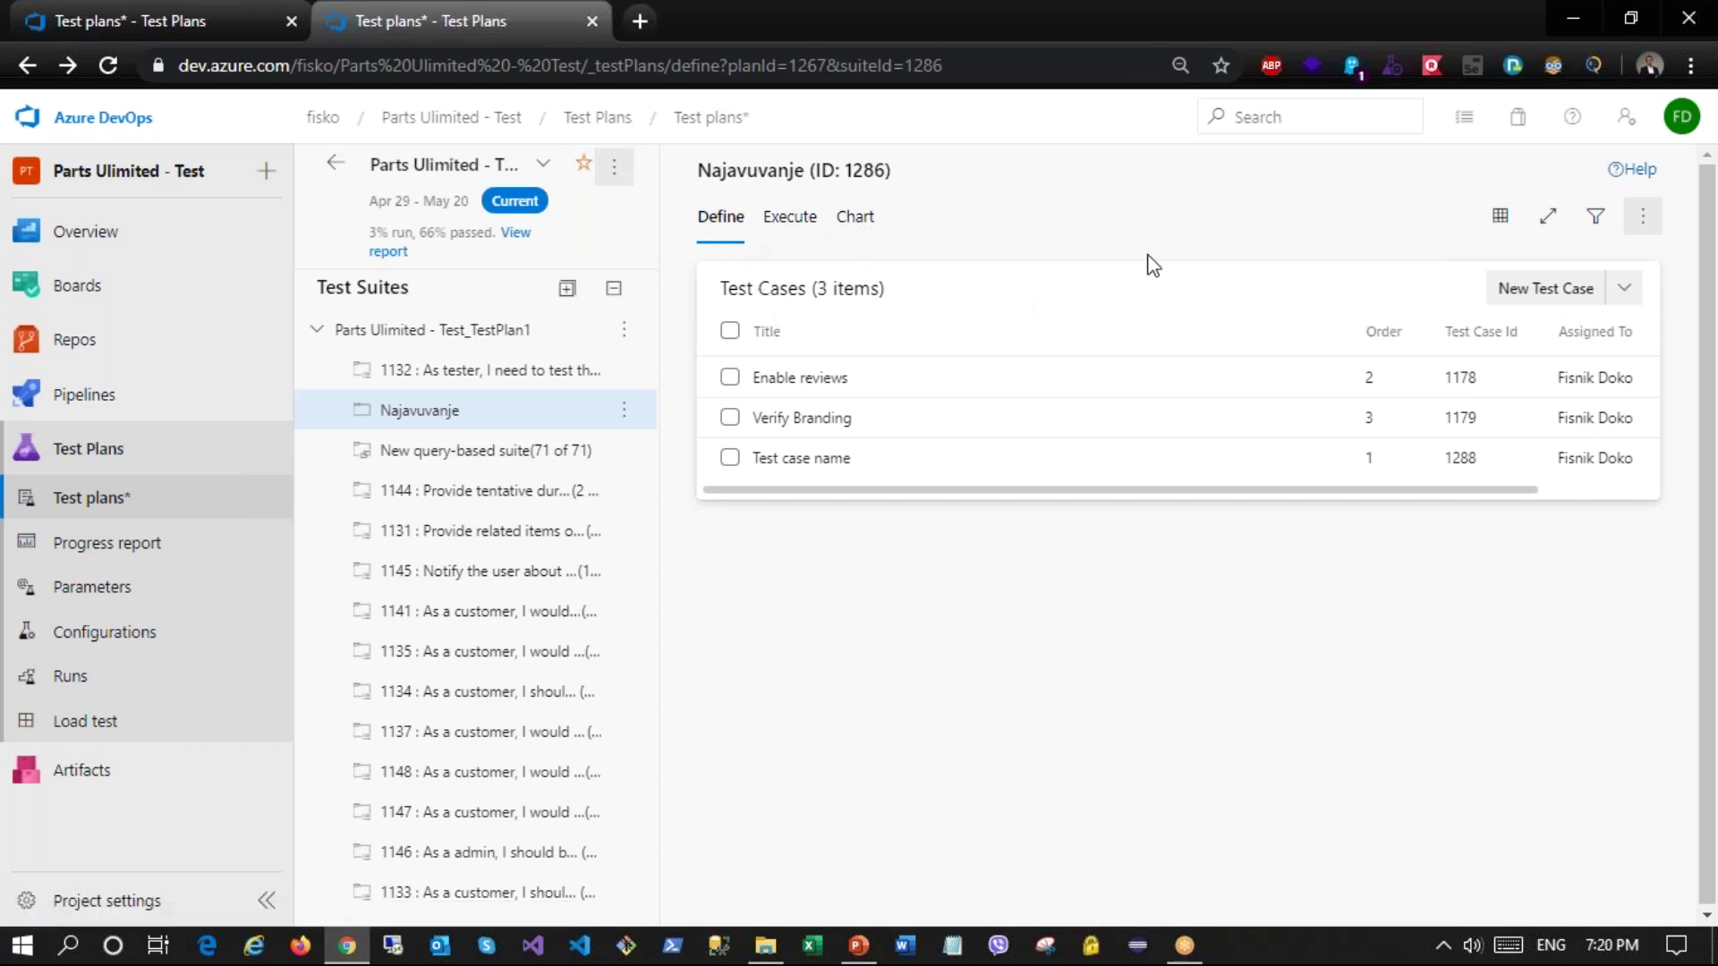
Step: Start the Enable reviews test point in the runner and close it, leaving it In Progress
{"action": "left_click", "coordinate": [786, 218]}
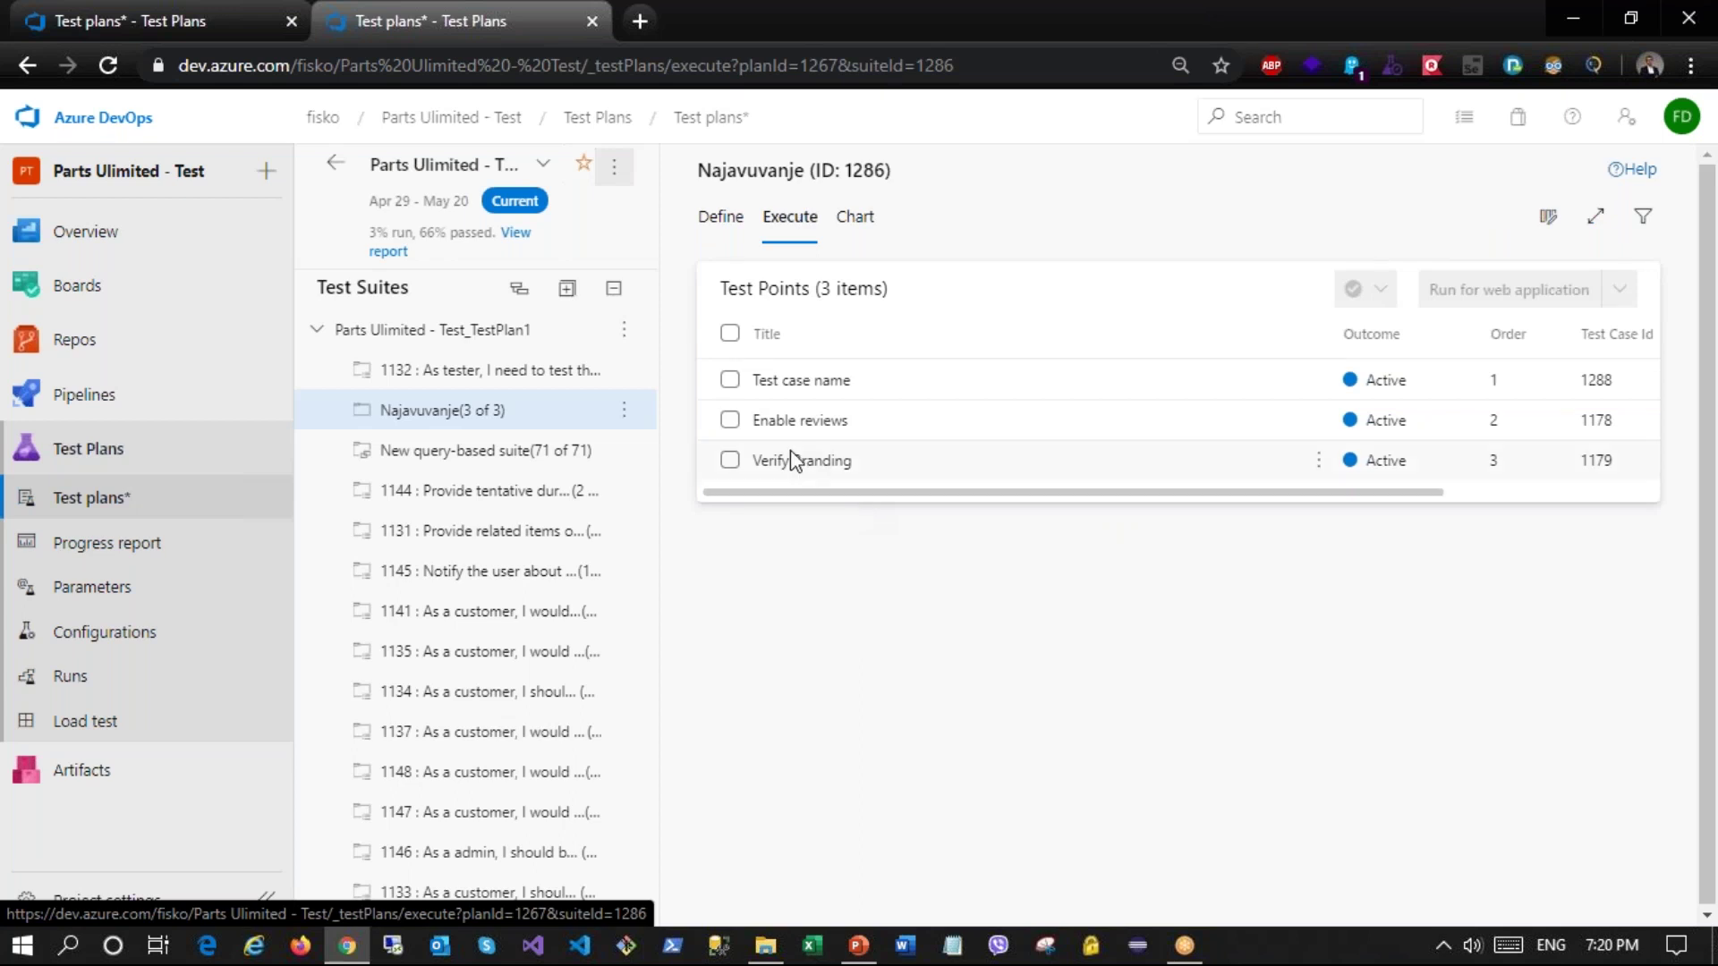
{"action": "left_click", "coordinate": [729, 421]}
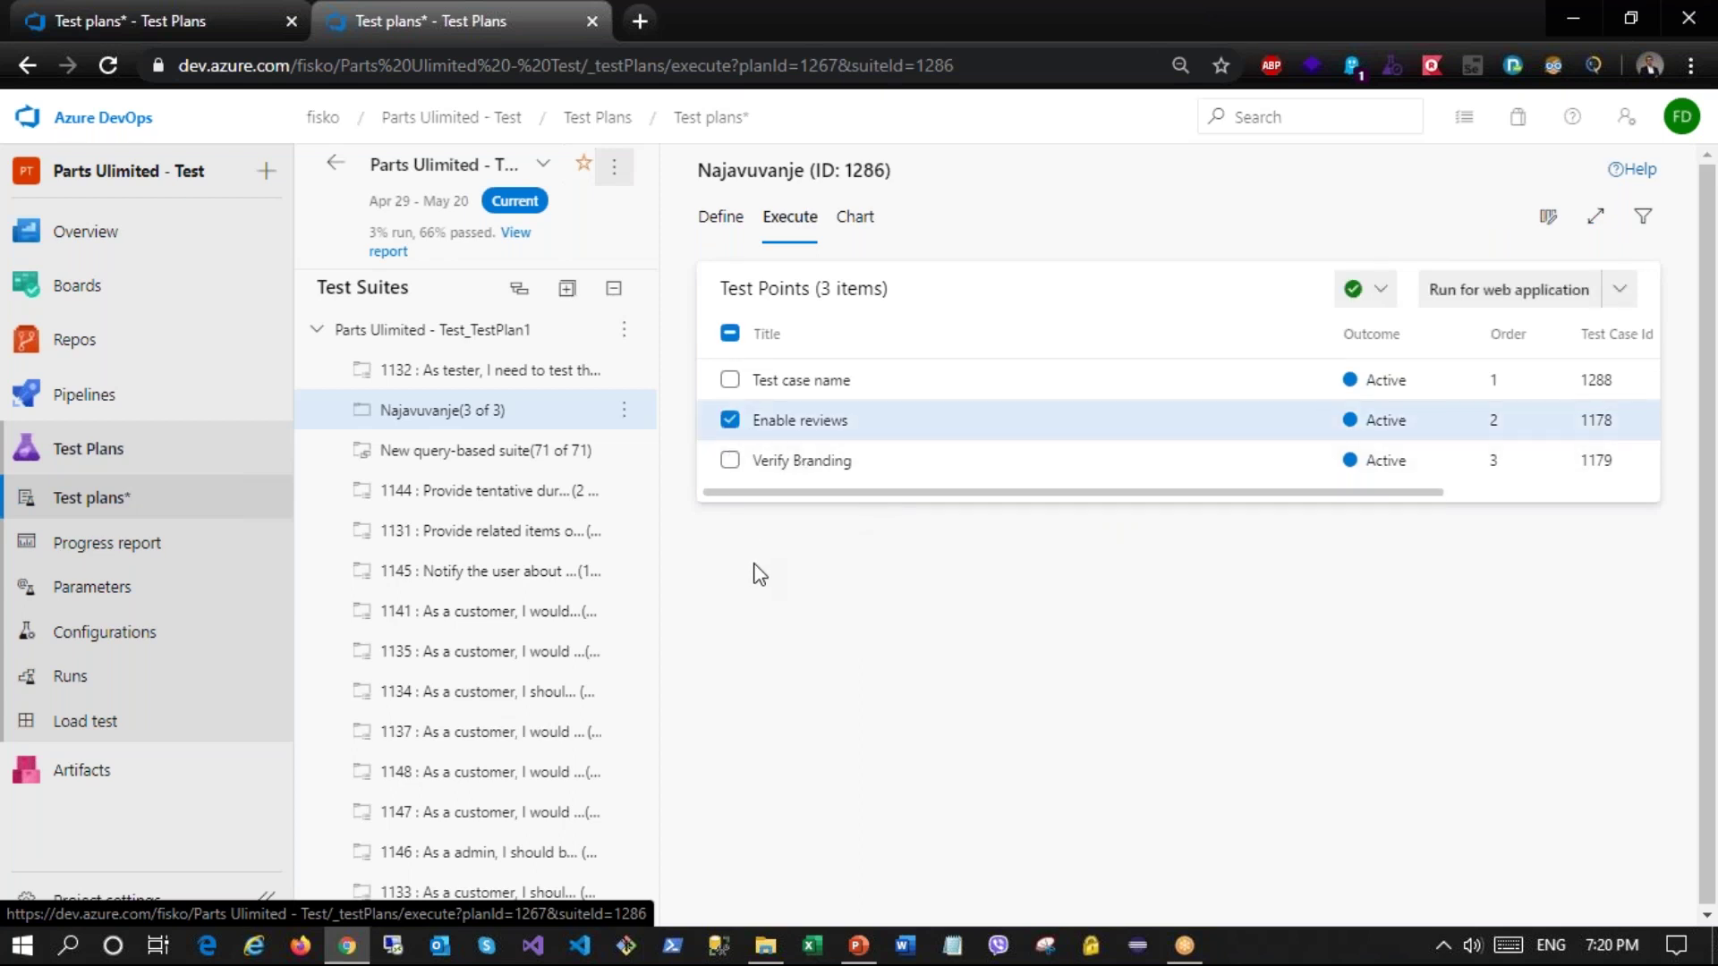
{"action": "left_click", "coordinate": [1370, 303]}
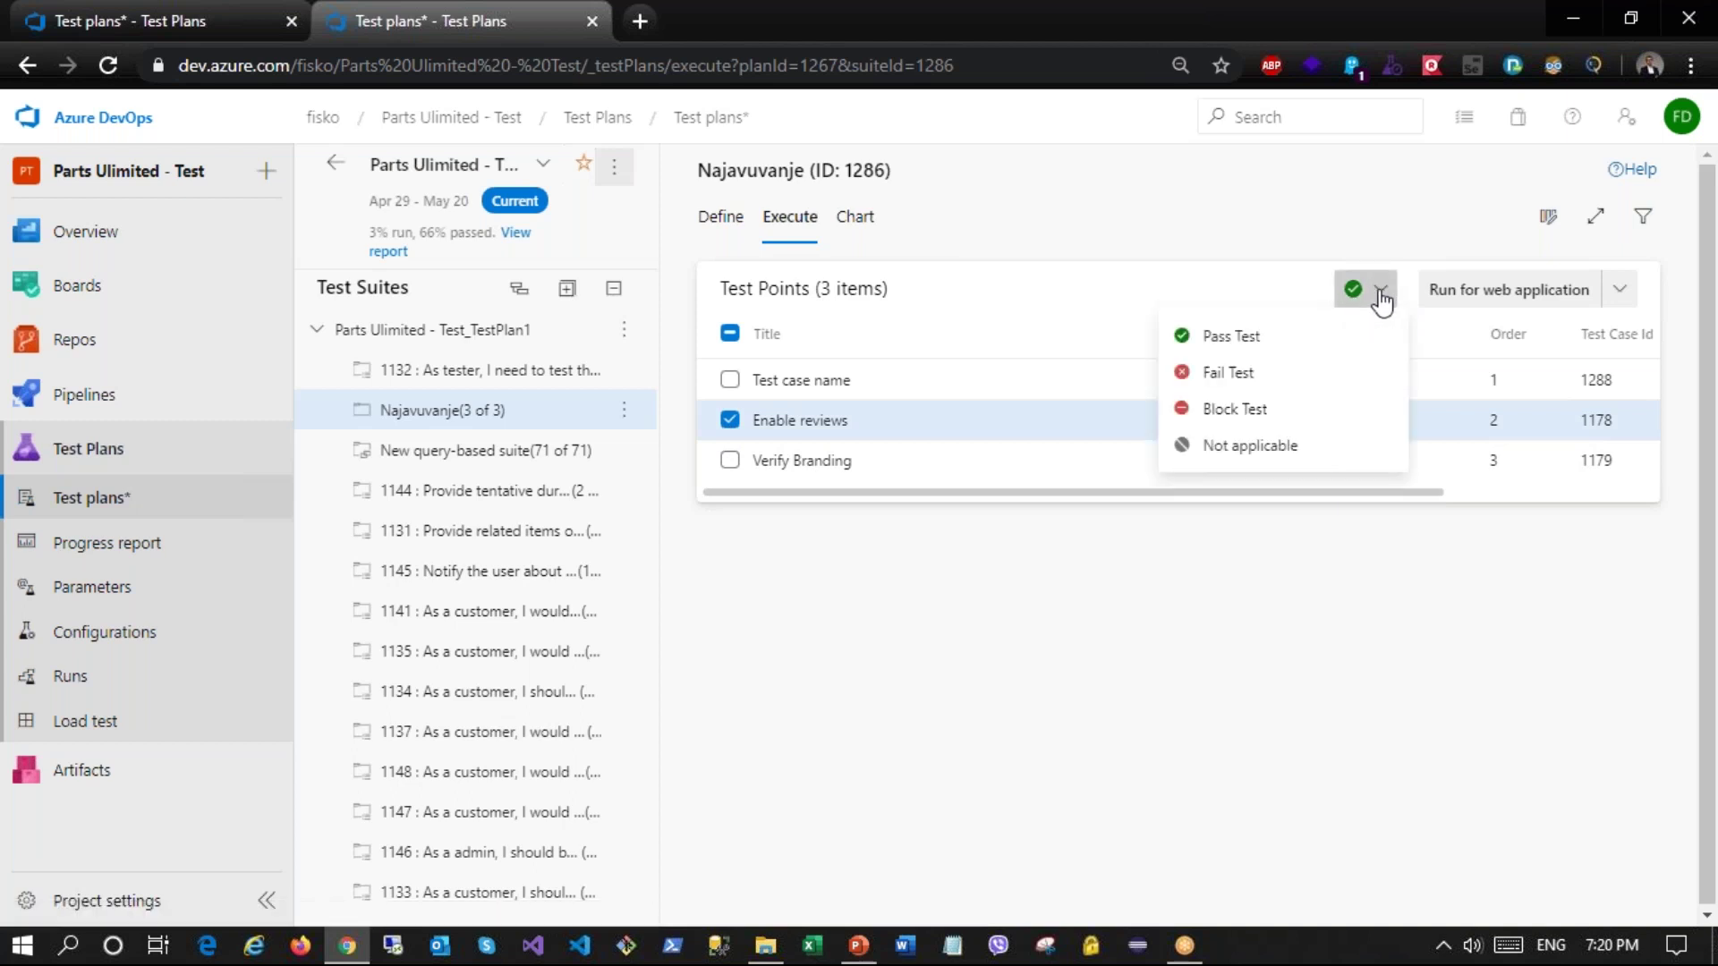
{"action": "left_click", "coordinate": [1392, 220]}
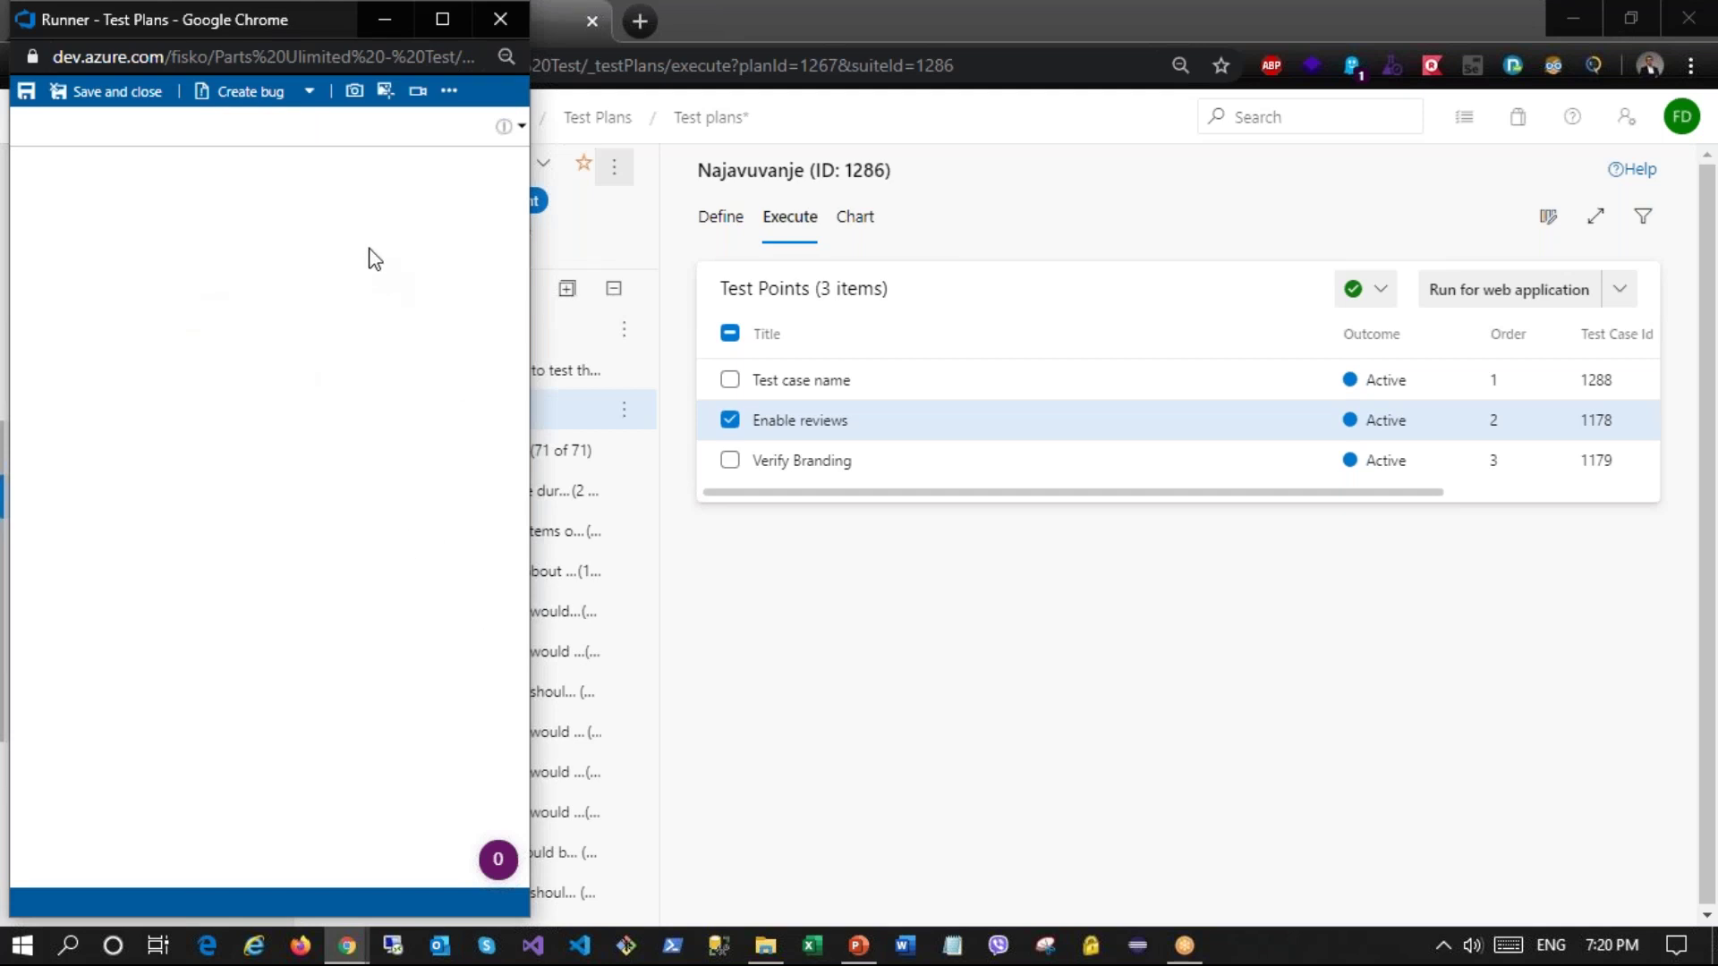
{"action": "left_click", "coordinate": [501, 19]}
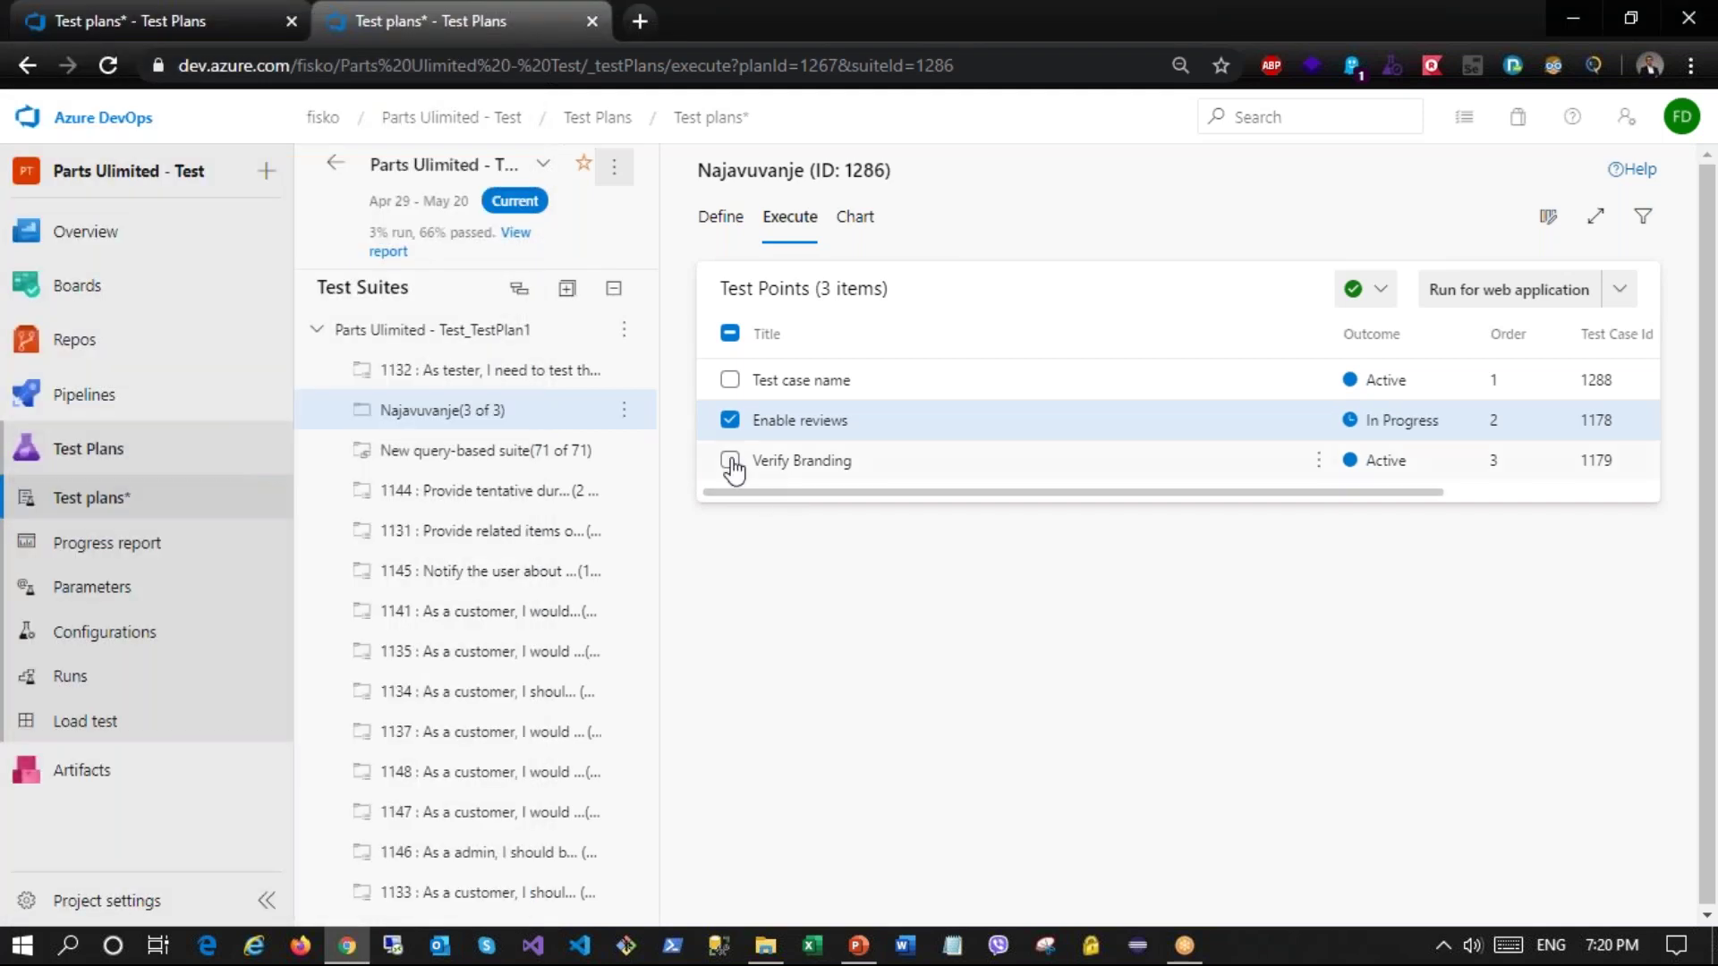
Step: Run Verify Branding, pass the Go to Page1 and brand check steps, and save it as Passed
{"action": "left_click", "coordinate": [730, 460]}
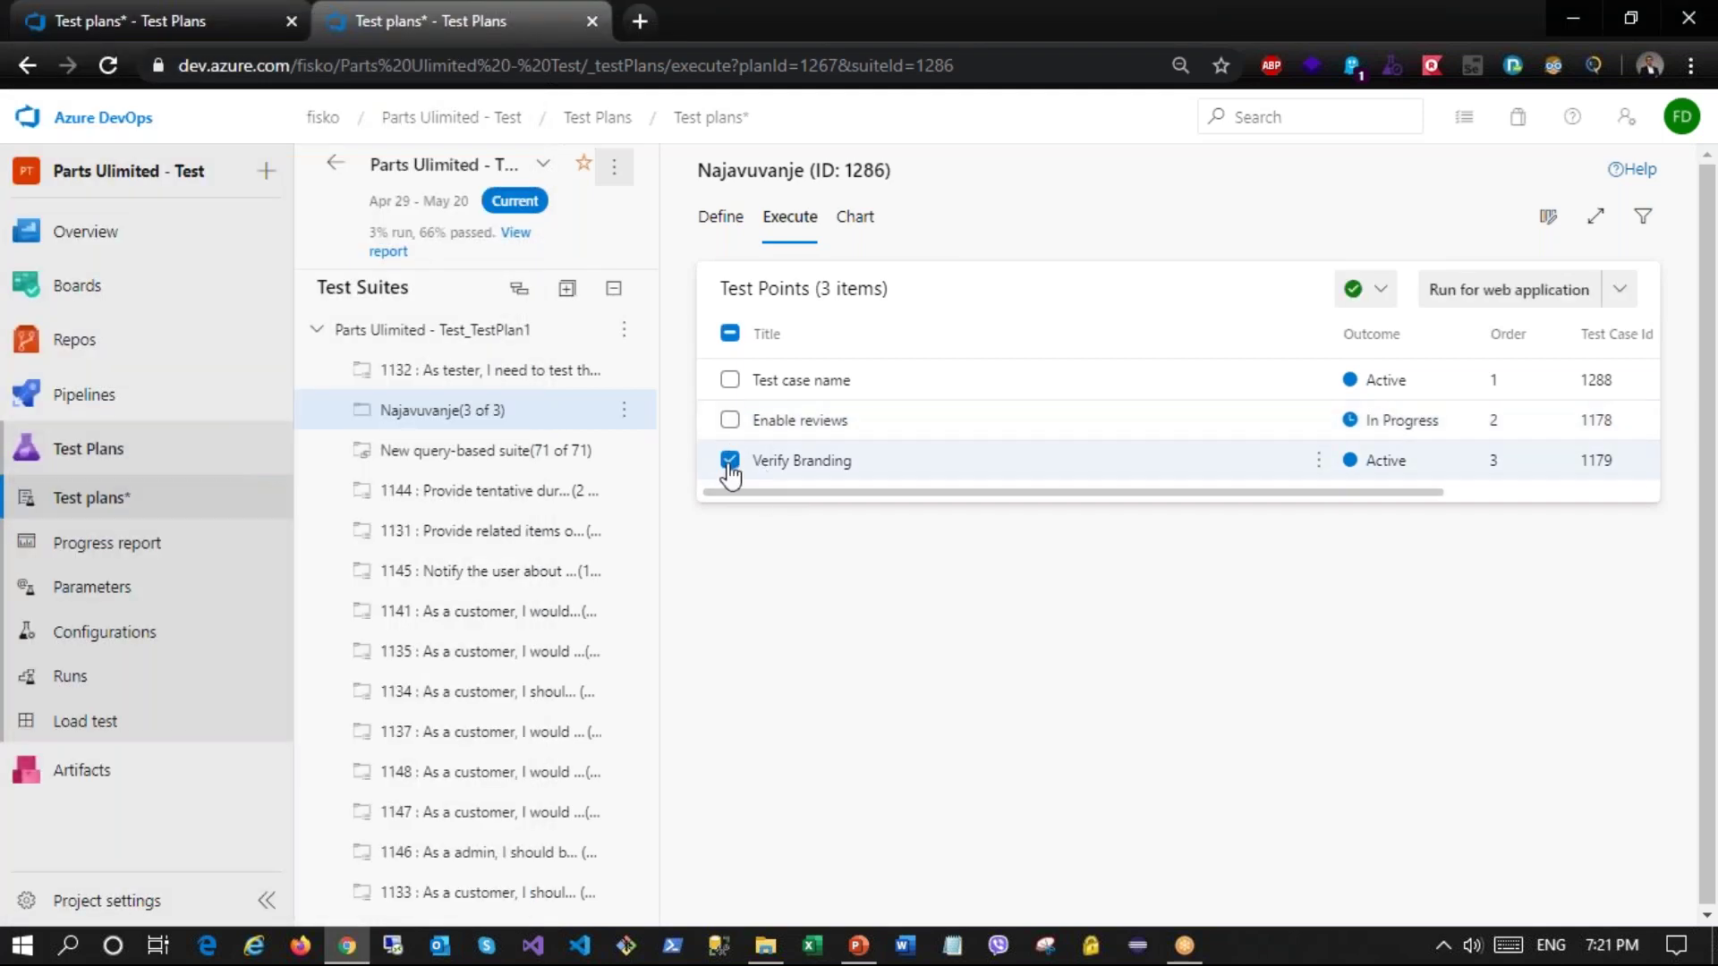
{"action": "left_click", "coordinate": [1449, 295]}
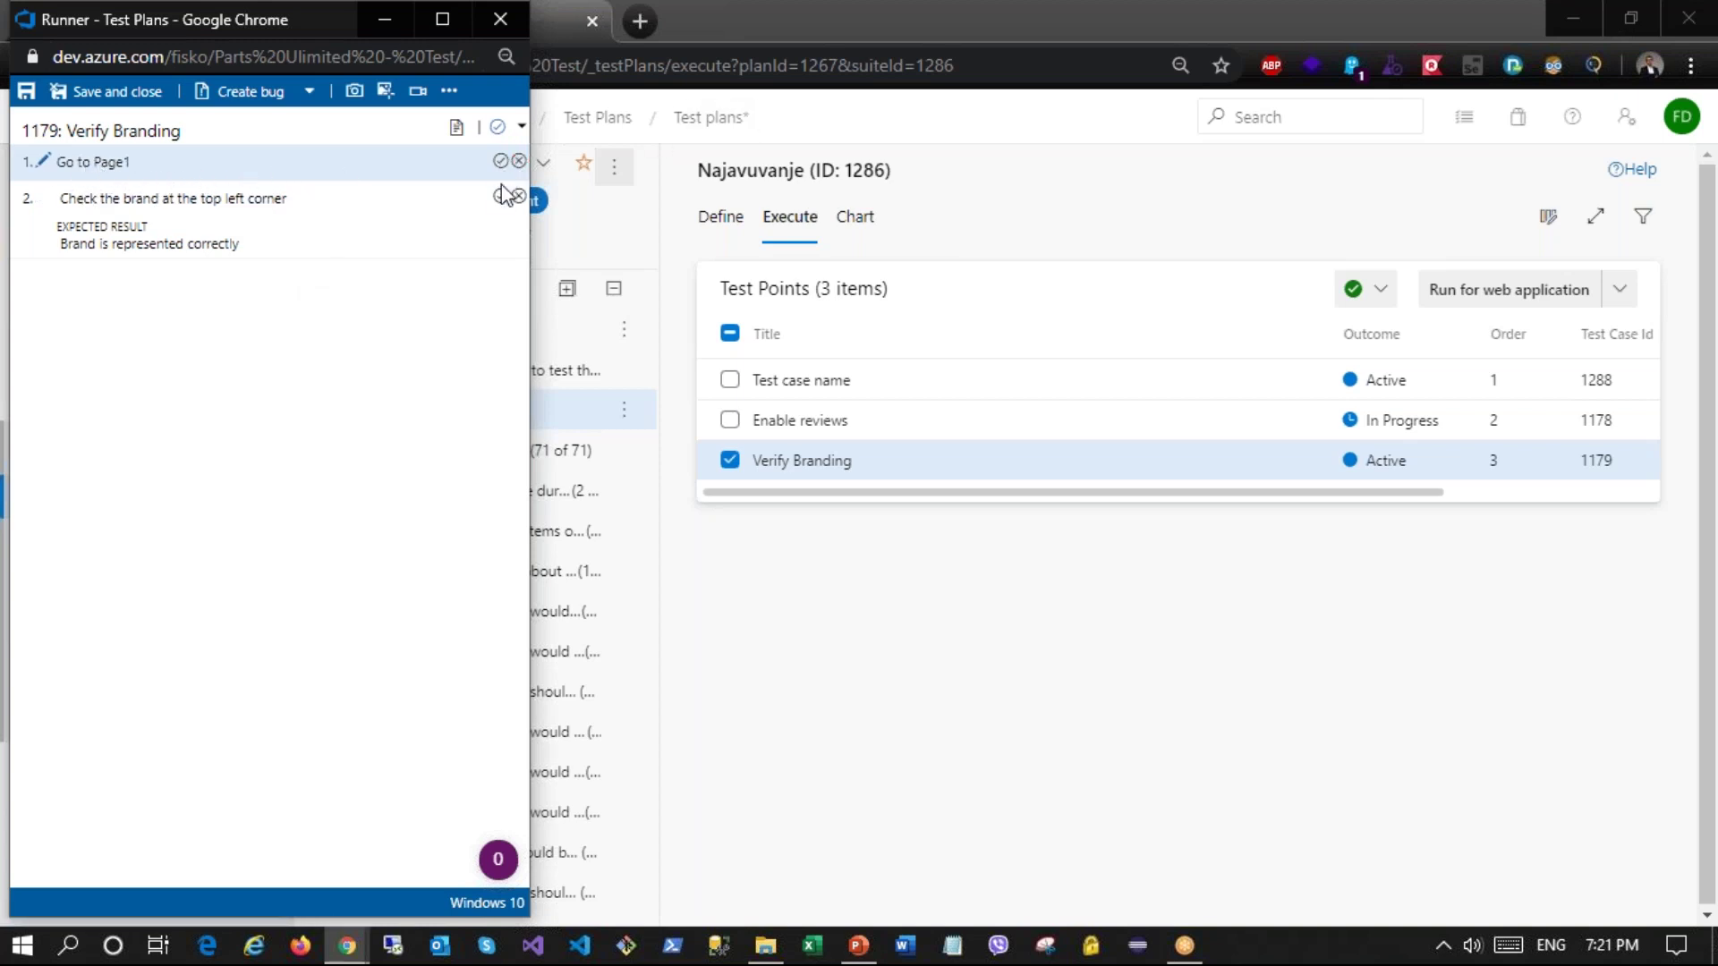
{"action": "left_click_drag", "start_coordinate": [510, 219], "coordinate": [422, 220]}
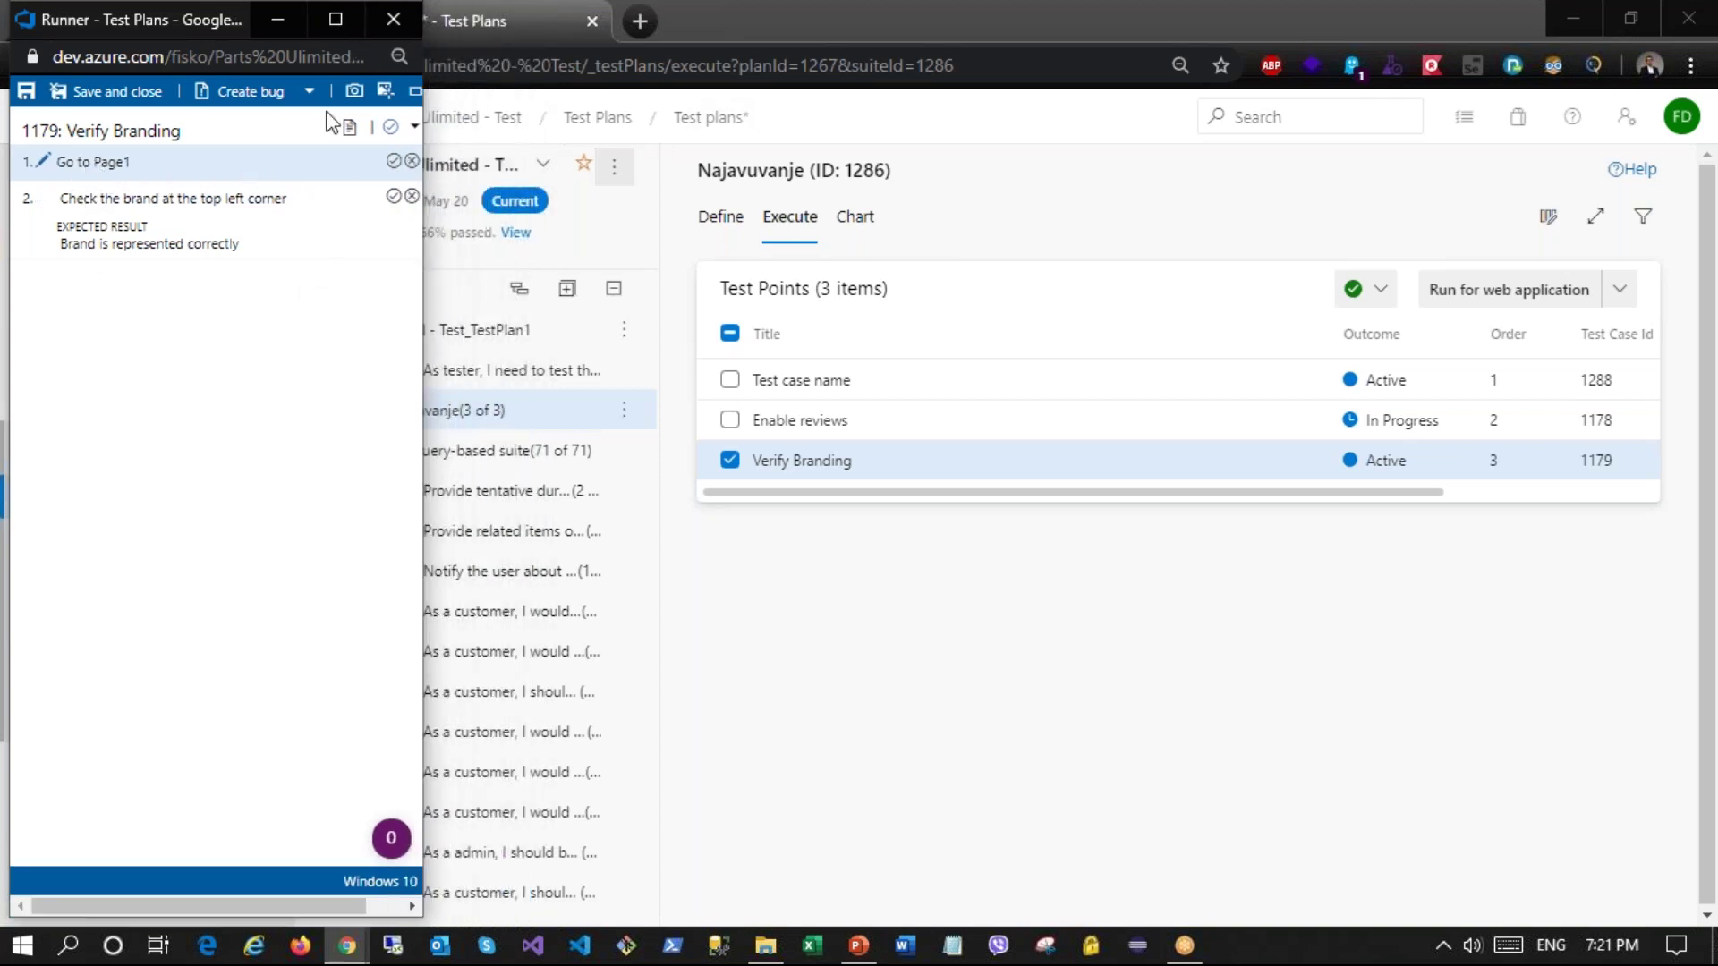
{"action": "left_click", "coordinate": [394, 161]}
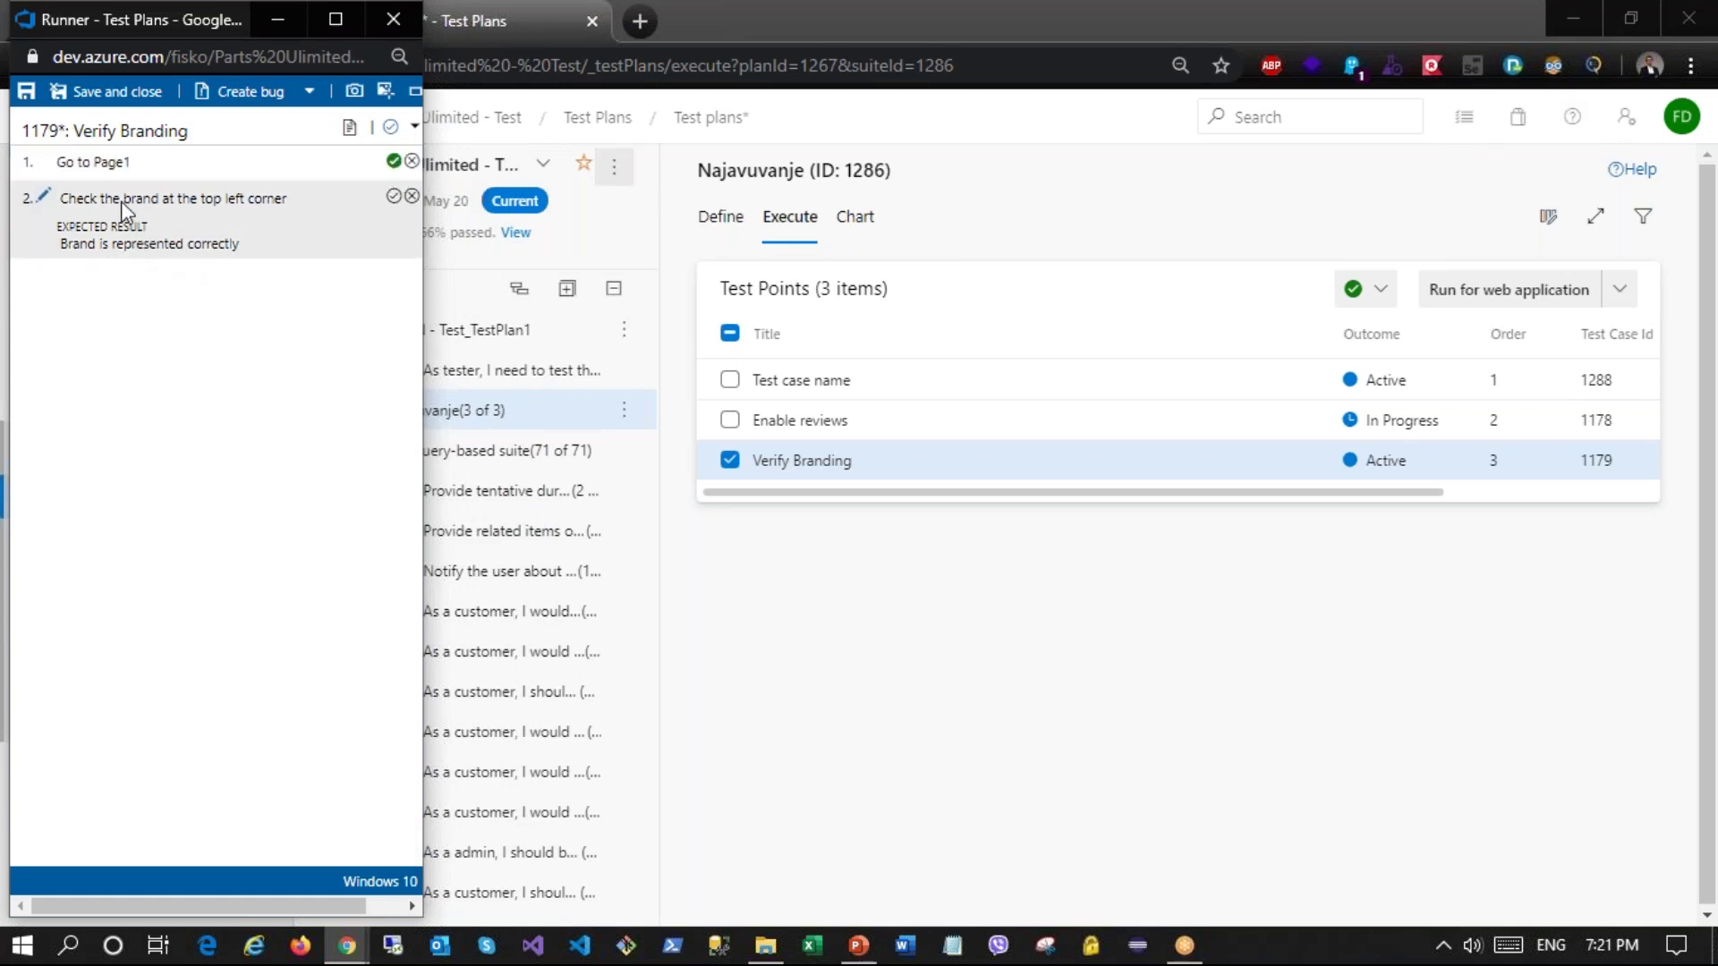
{"action": "left_click", "coordinate": [394, 197]}
{"action": "left_click", "coordinate": [413, 127]}
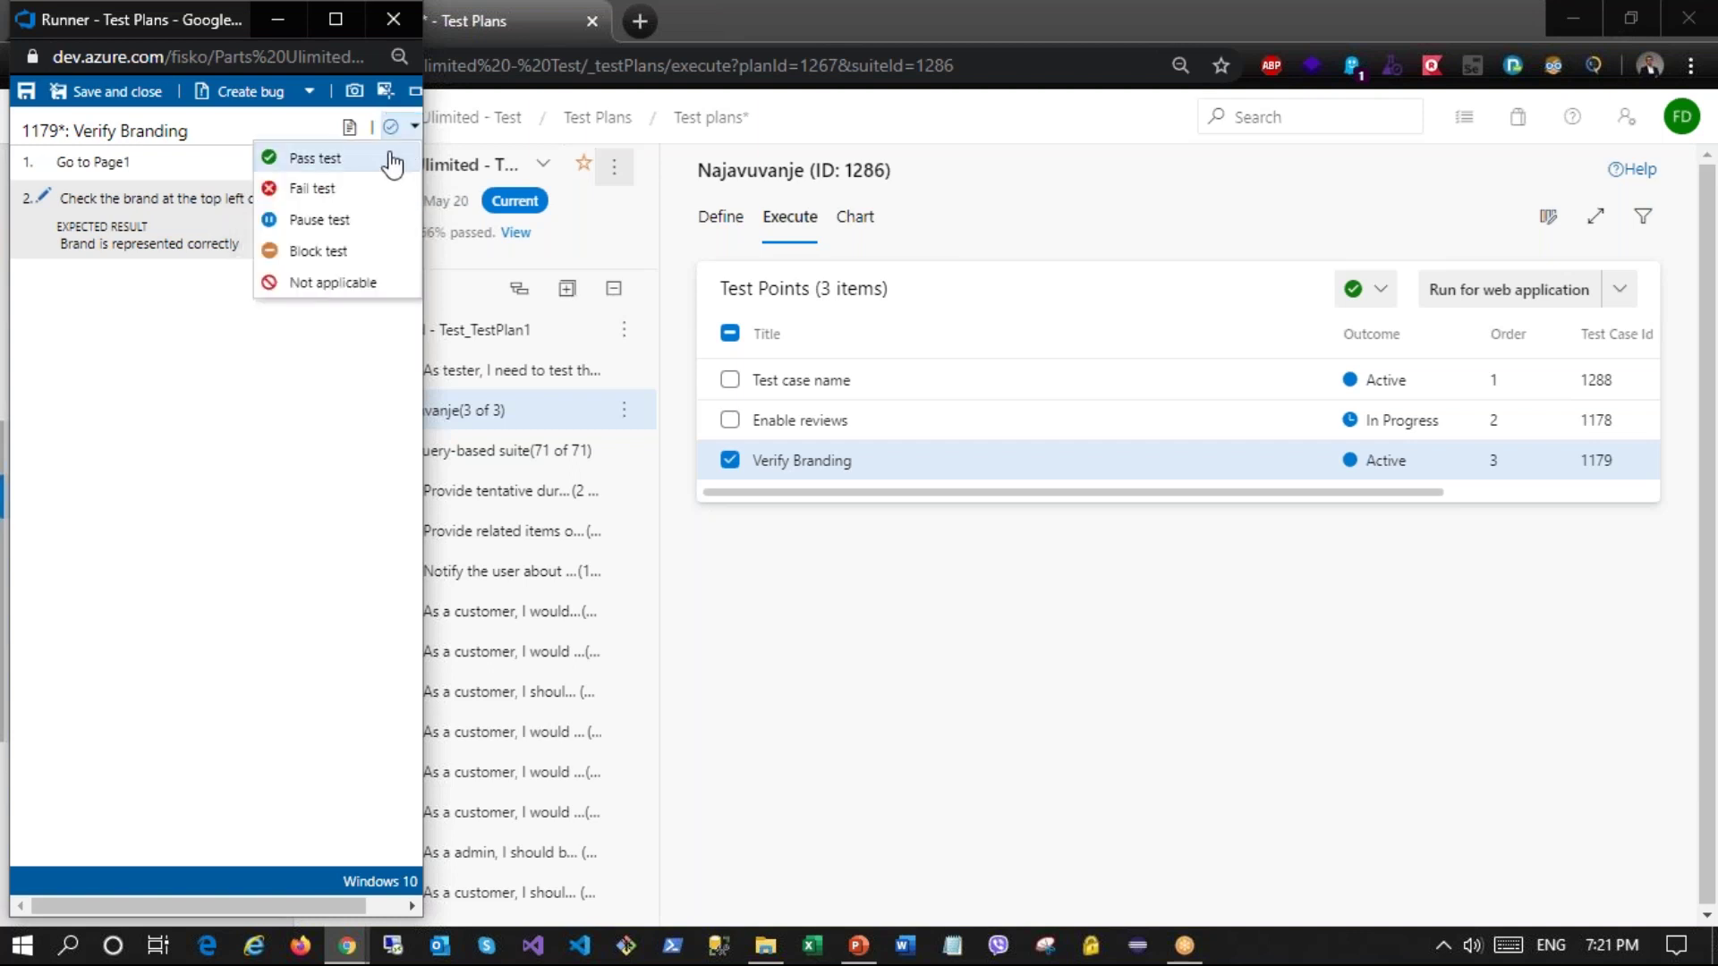
{"action": "left_click", "coordinate": [384, 162]}
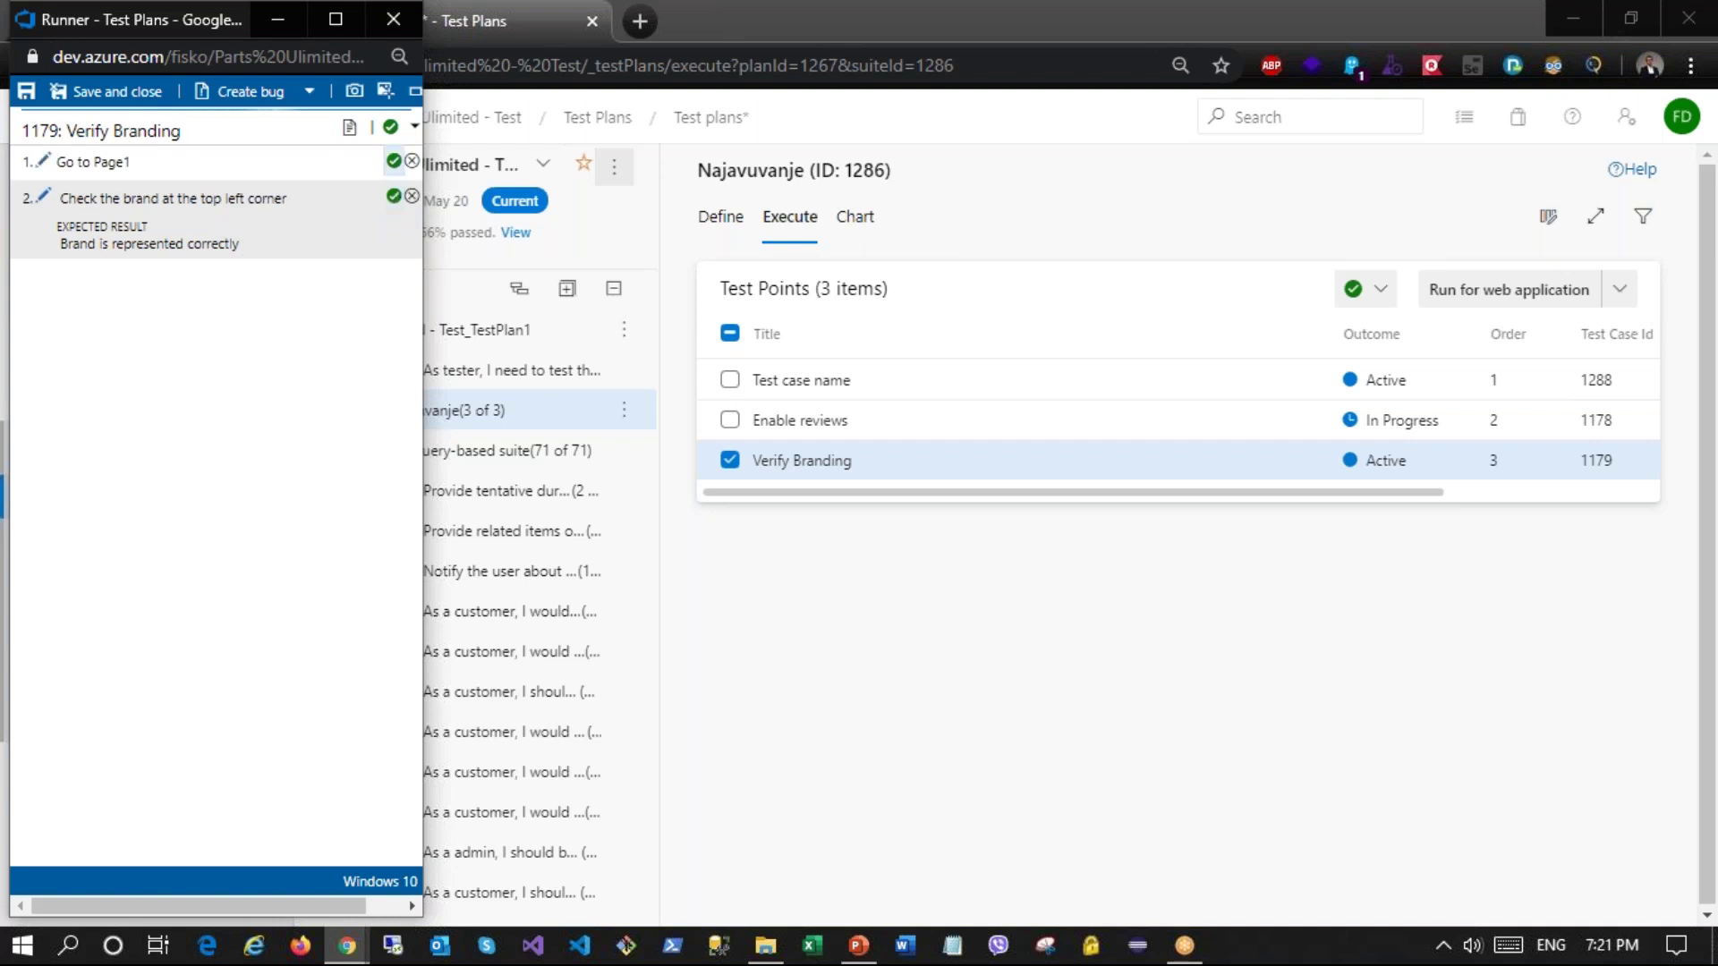
{"action": "left_click", "coordinate": [143, 95]}
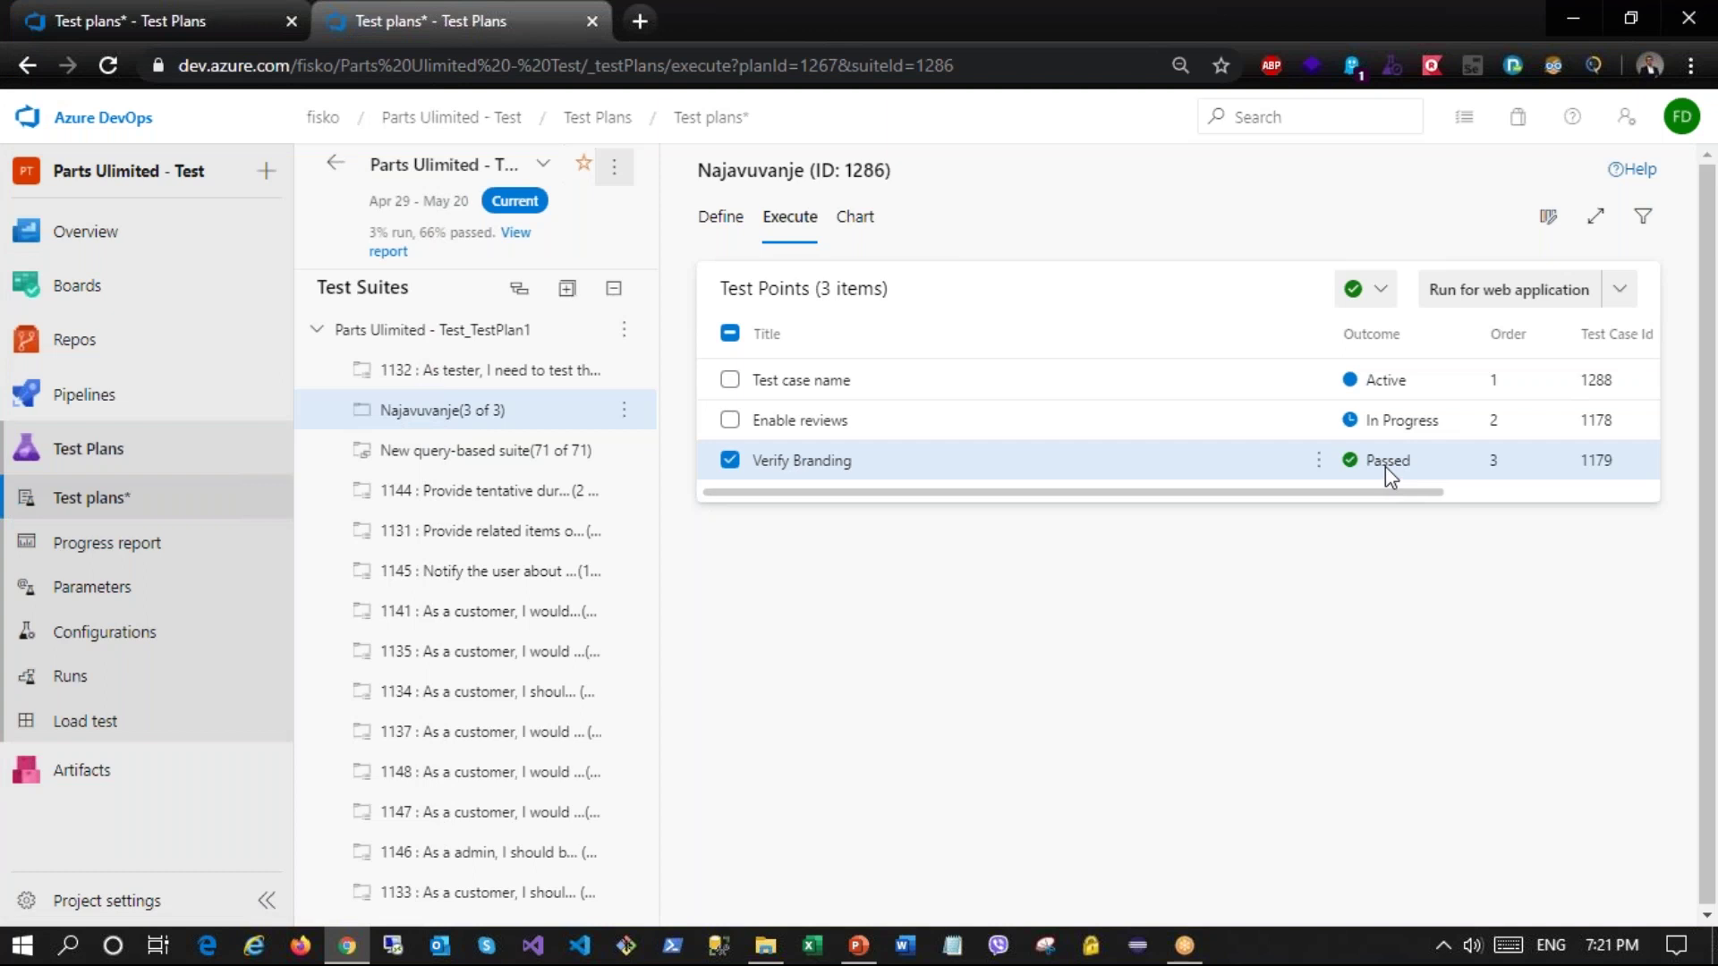
{"action": "left_click", "coordinate": [730, 380]}
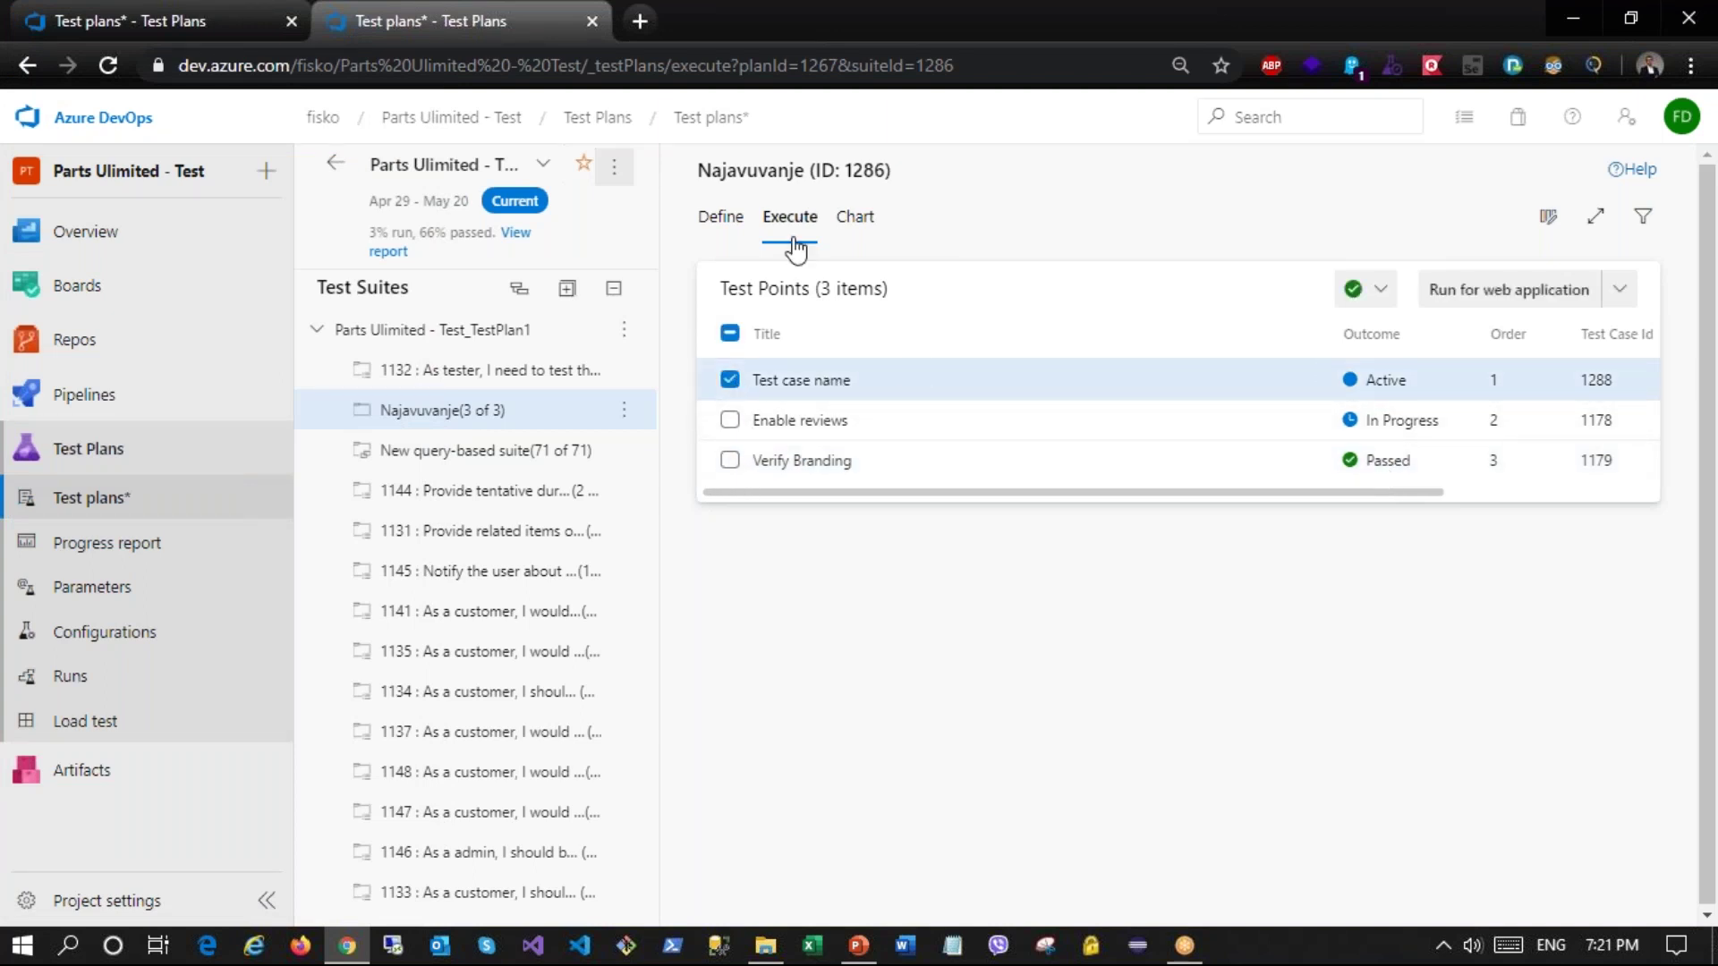
{"action": "left_click", "coordinate": [1539, 291]}
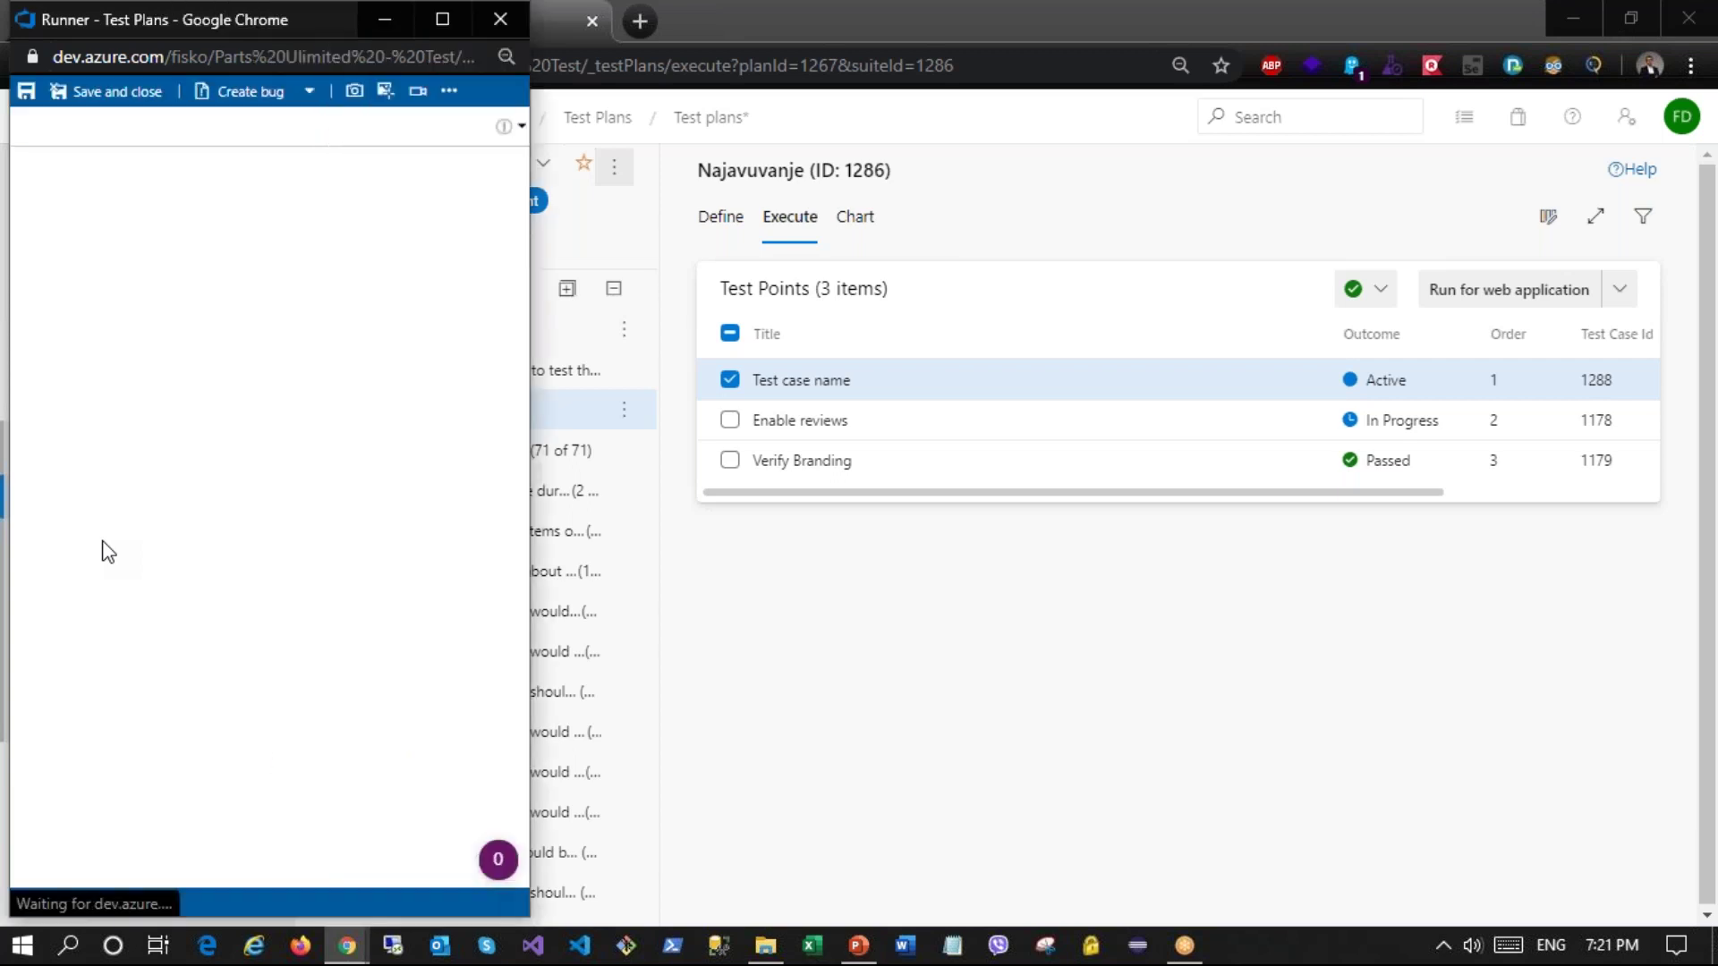
{"action": "left_click", "coordinate": [504, 165]}
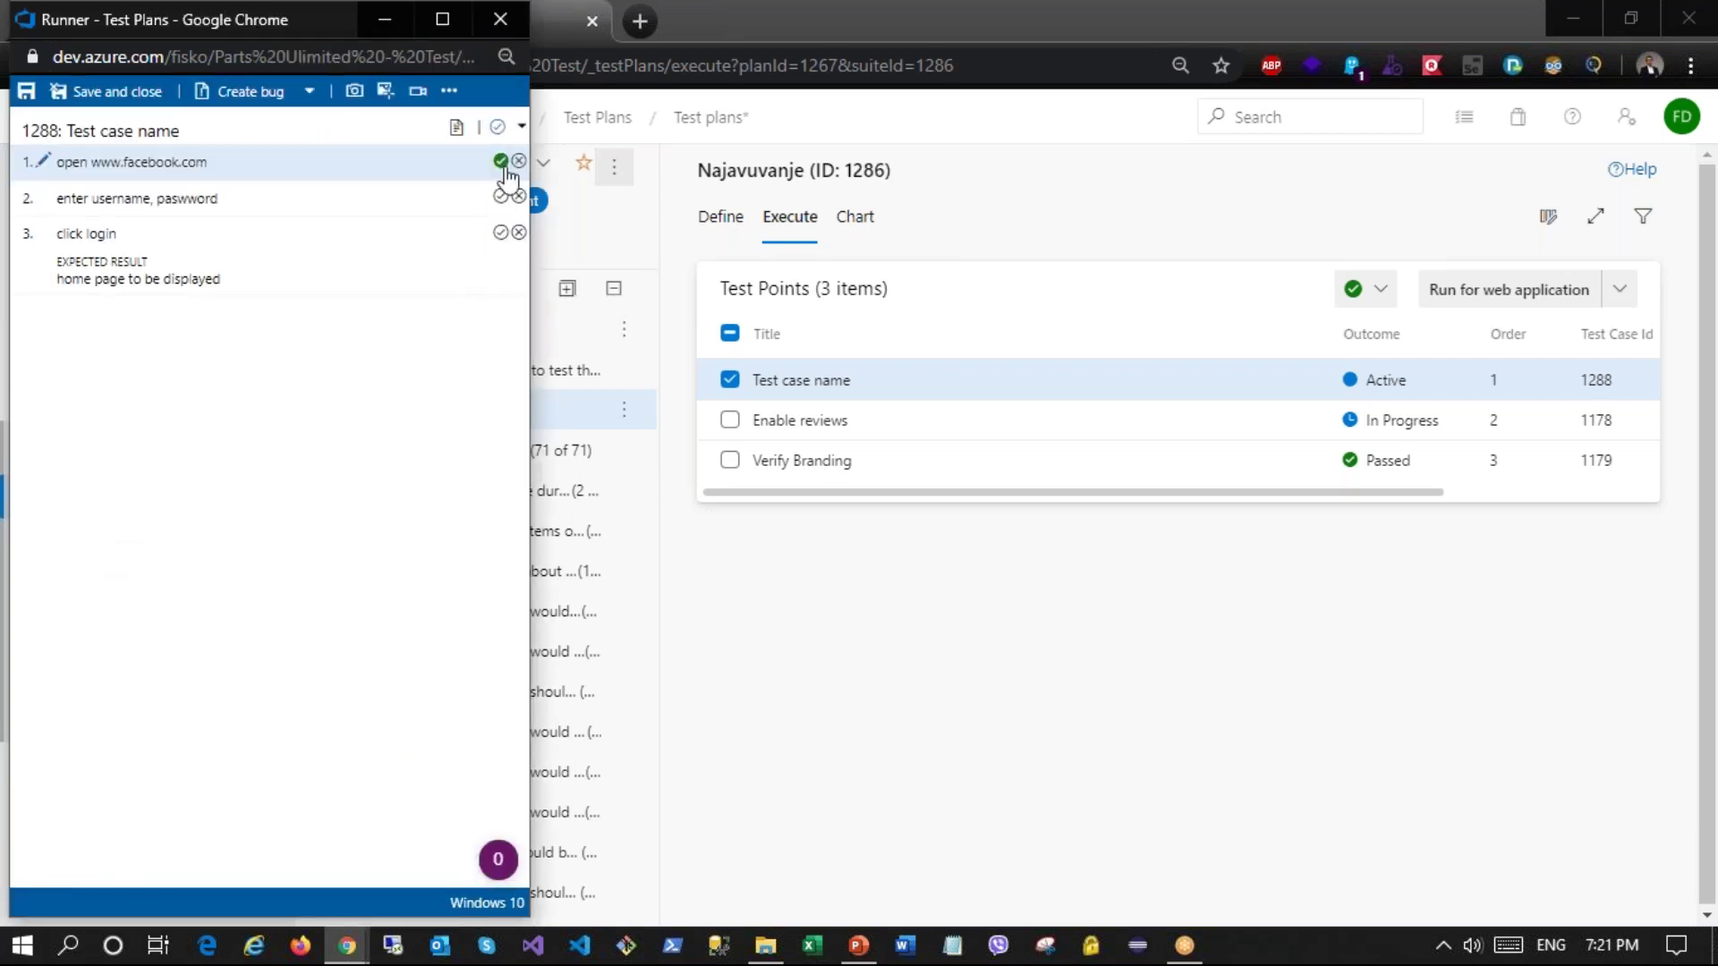
{"action": "left_click", "coordinate": [501, 162]}
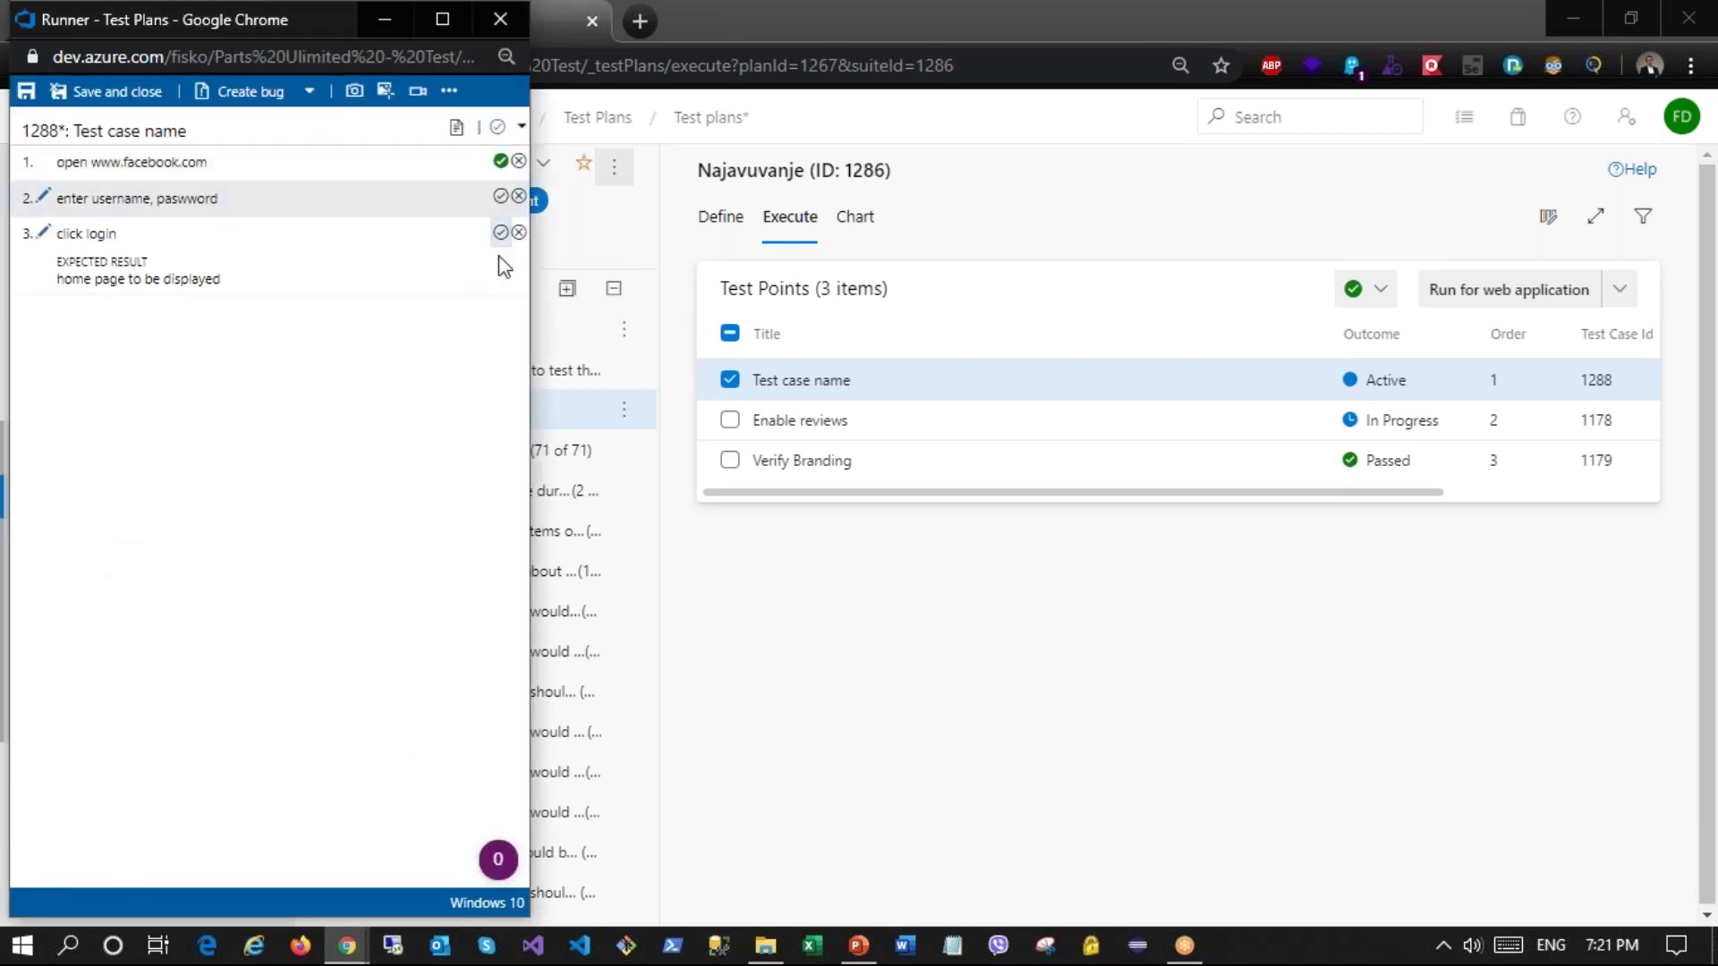
{"action": "left_click", "coordinate": [501, 196]}
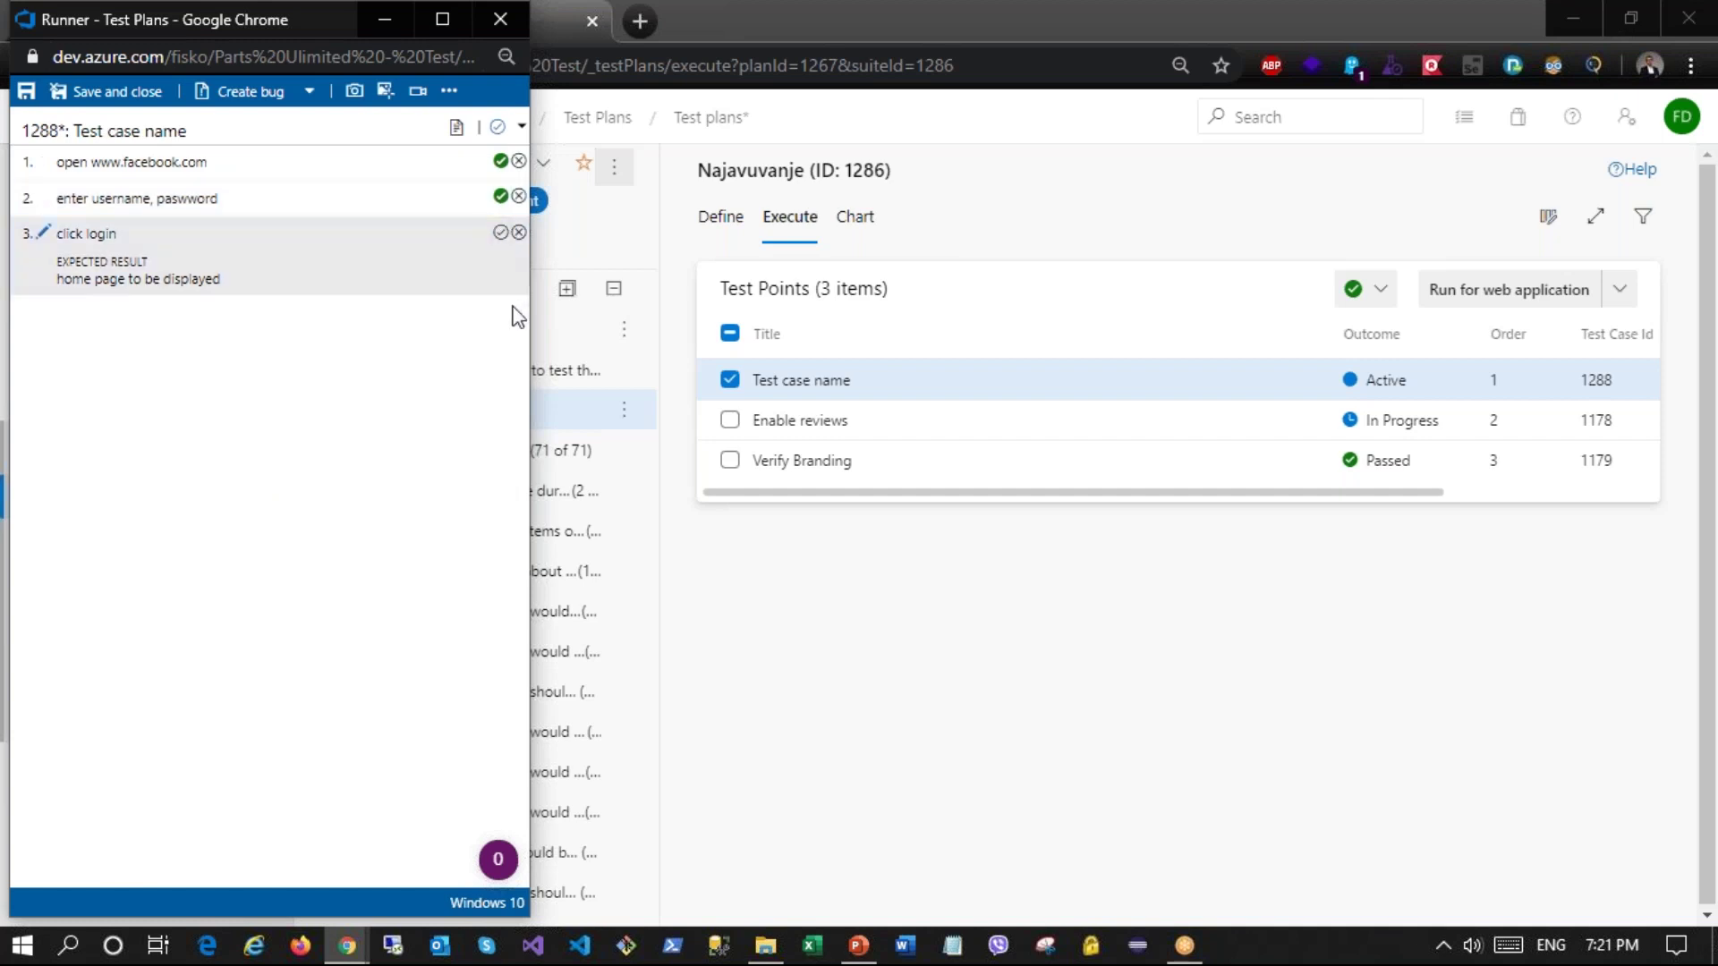
{"action": "left_click", "coordinate": [519, 233]}
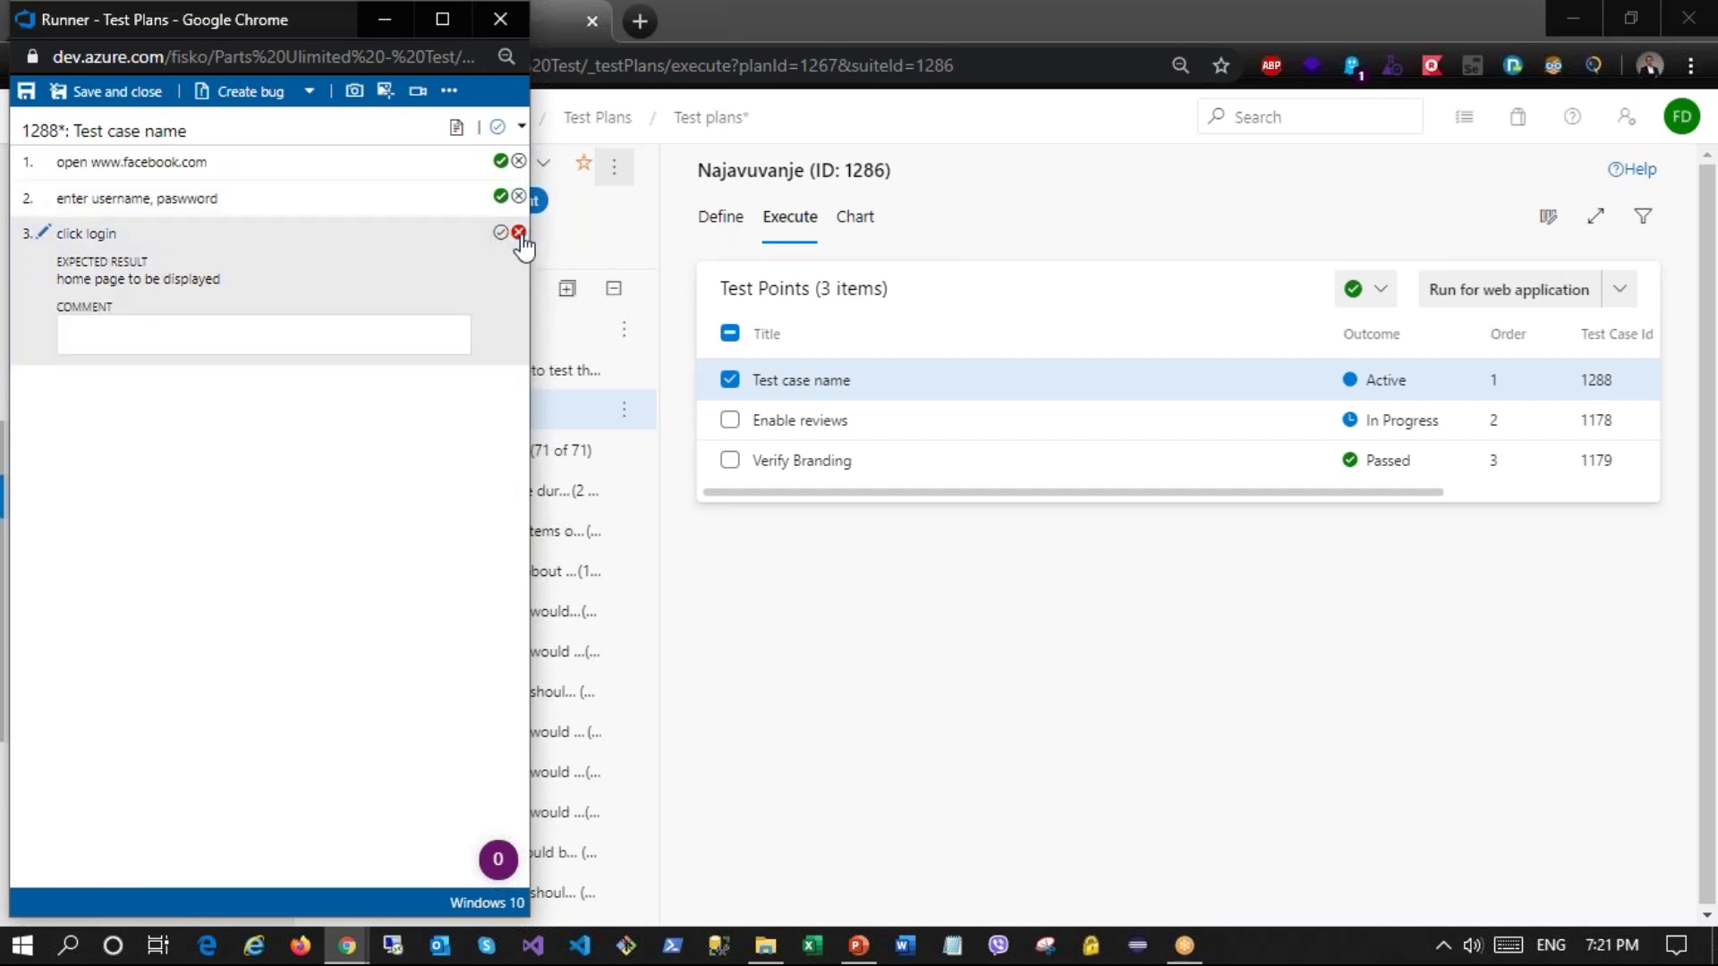
{"action": "left_click", "coordinate": [128, 101]}
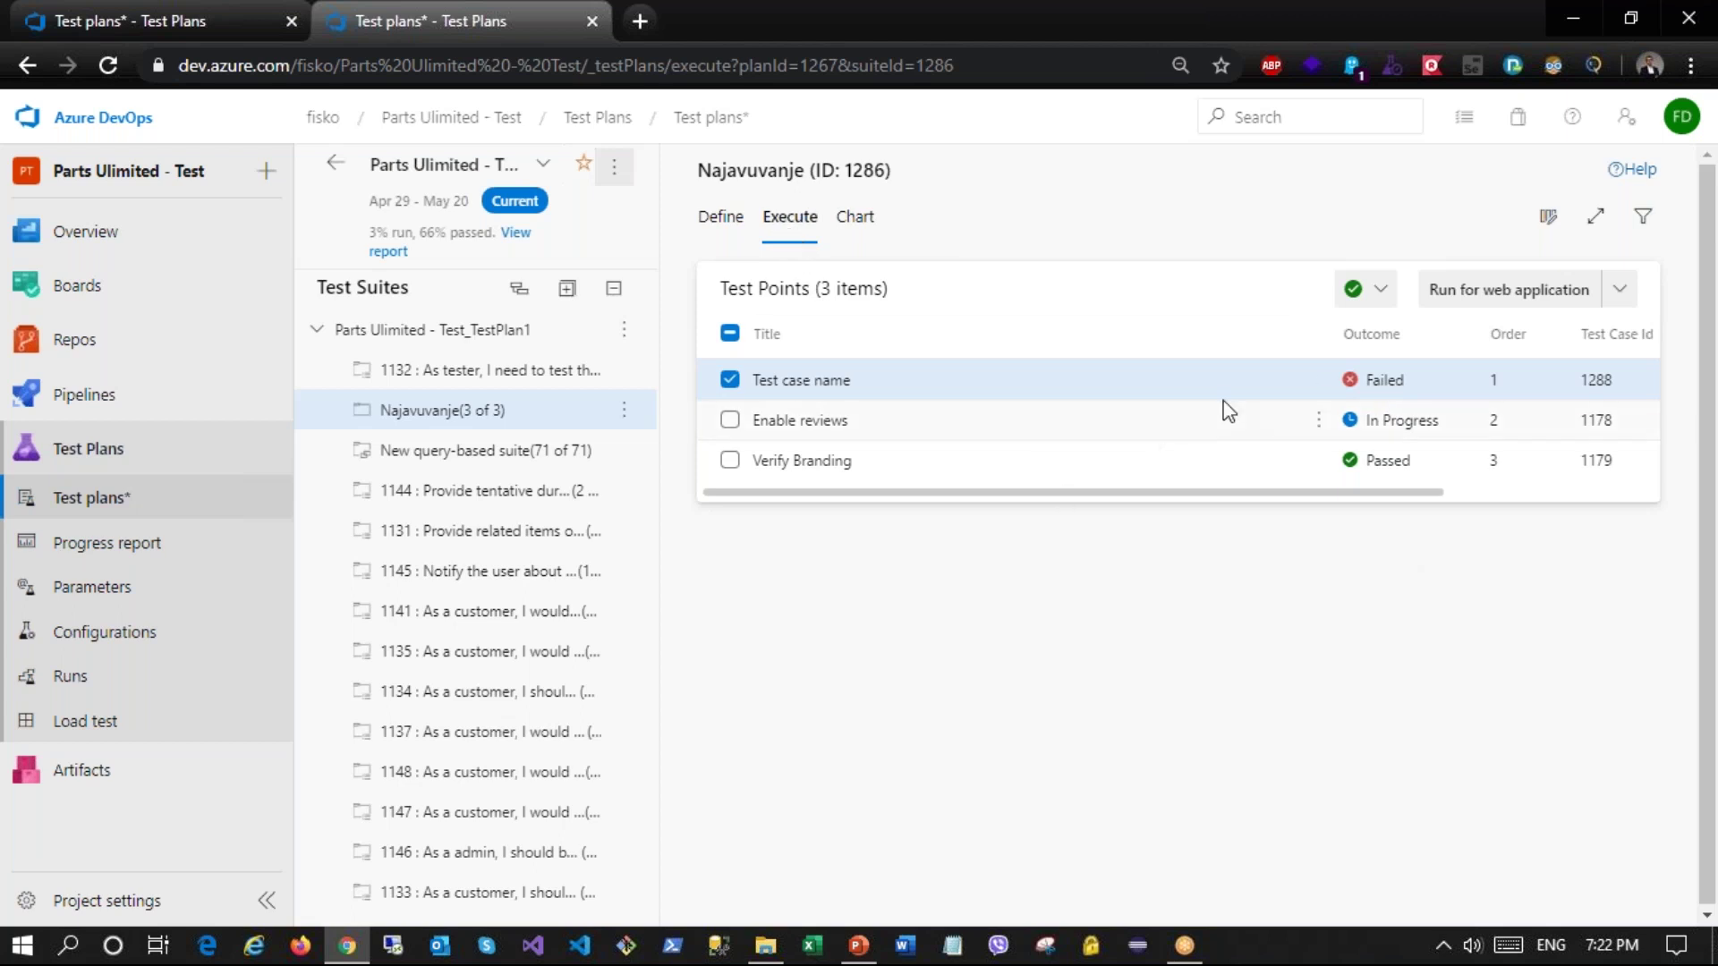
Step: Create a pie test result chart for Najavuvanje grouped by Outcome
{"action": "left_click", "coordinate": [855, 216]}
{"action": "left_click", "coordinate": [717, 264]}
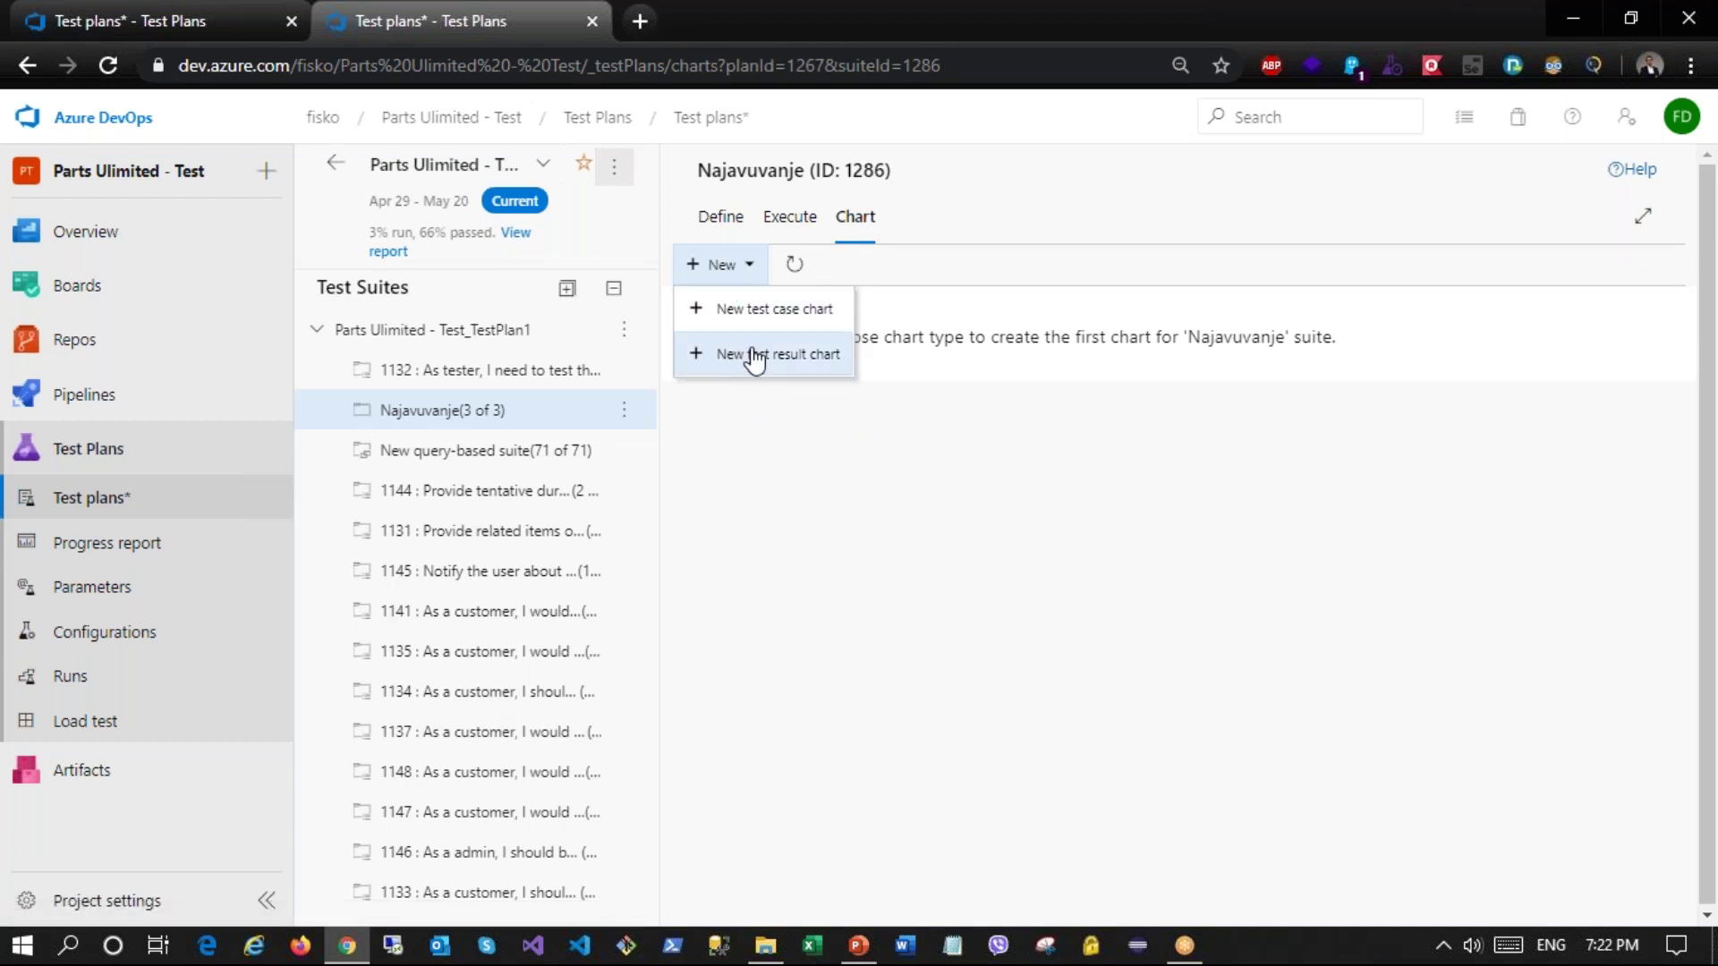
{"action": "left_click", "coordinate": [752, 353]}
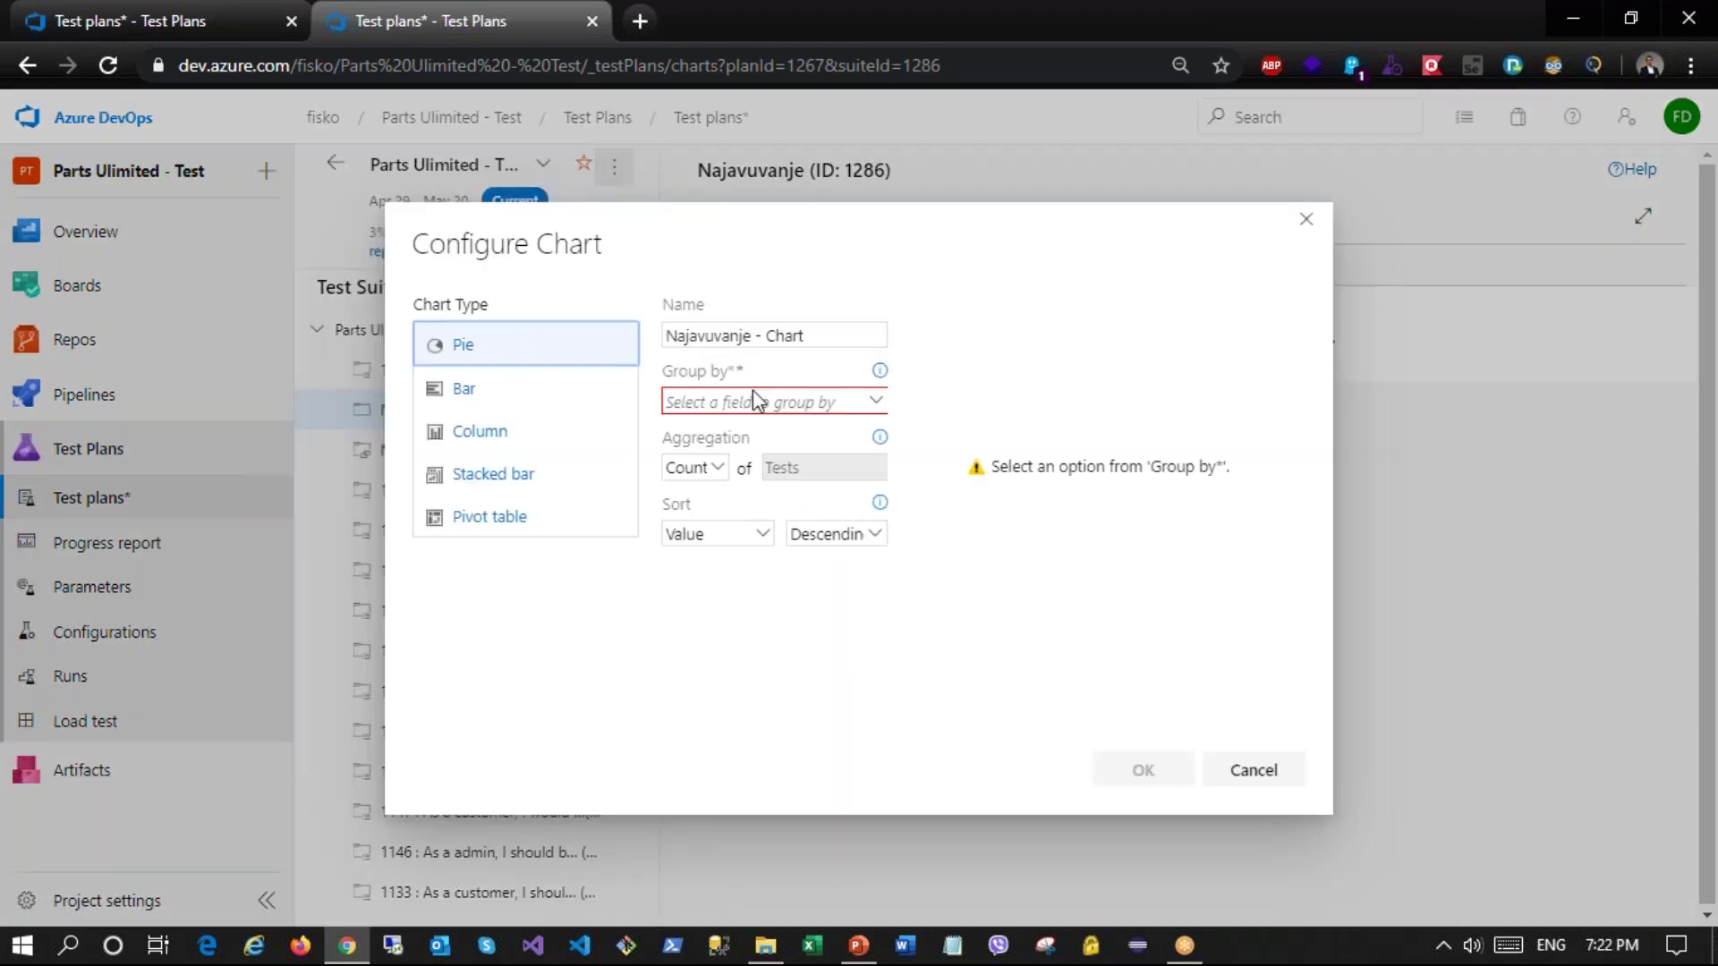
{"action": "left_click", "coordinate": [875, 407]}
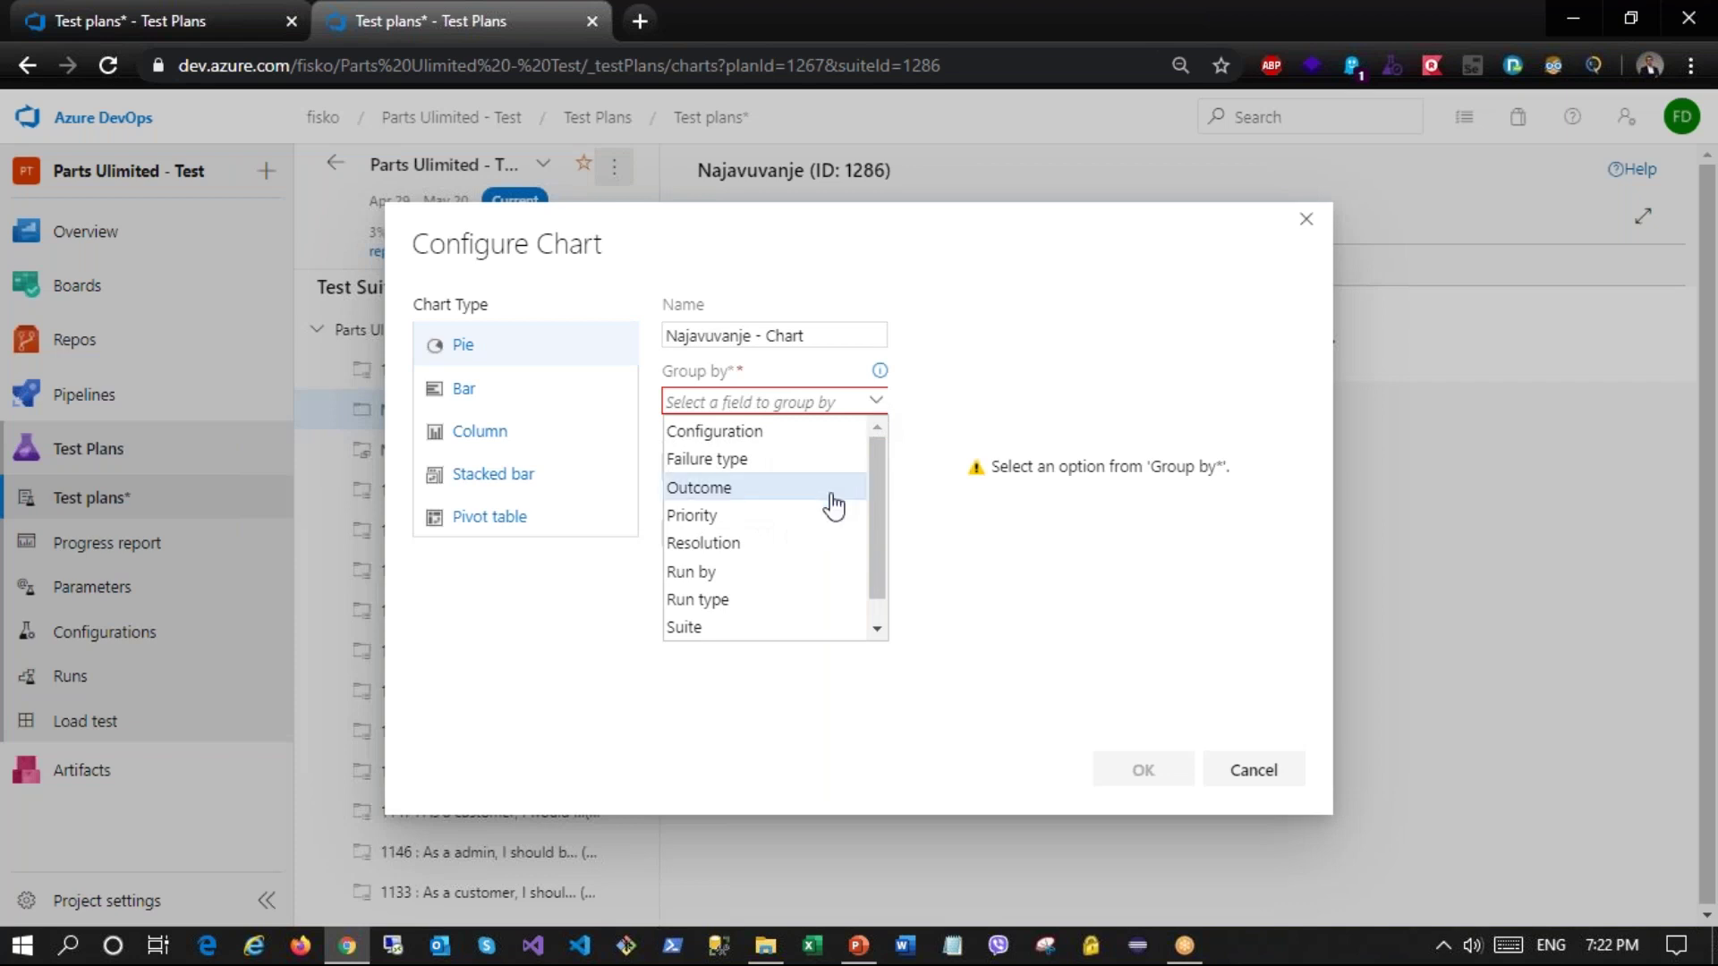
{"action": "left_click", "coordinate": [783, 487]}
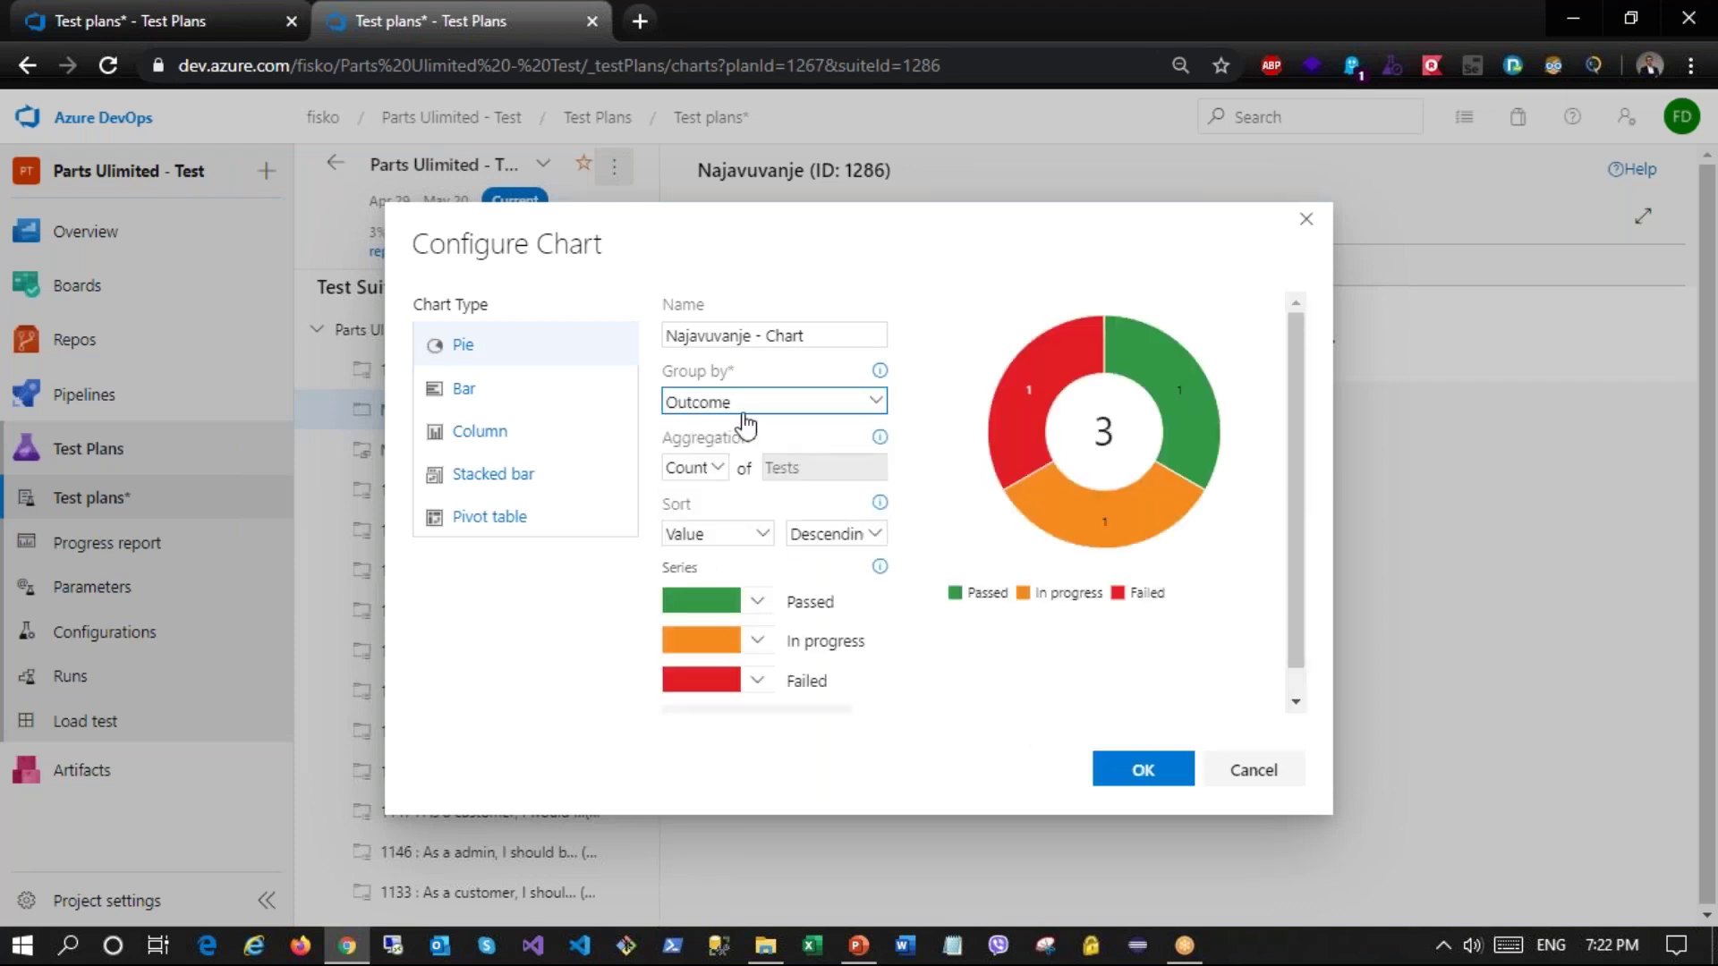
{"action": "left_click", "coordinate": [1144, 771]}
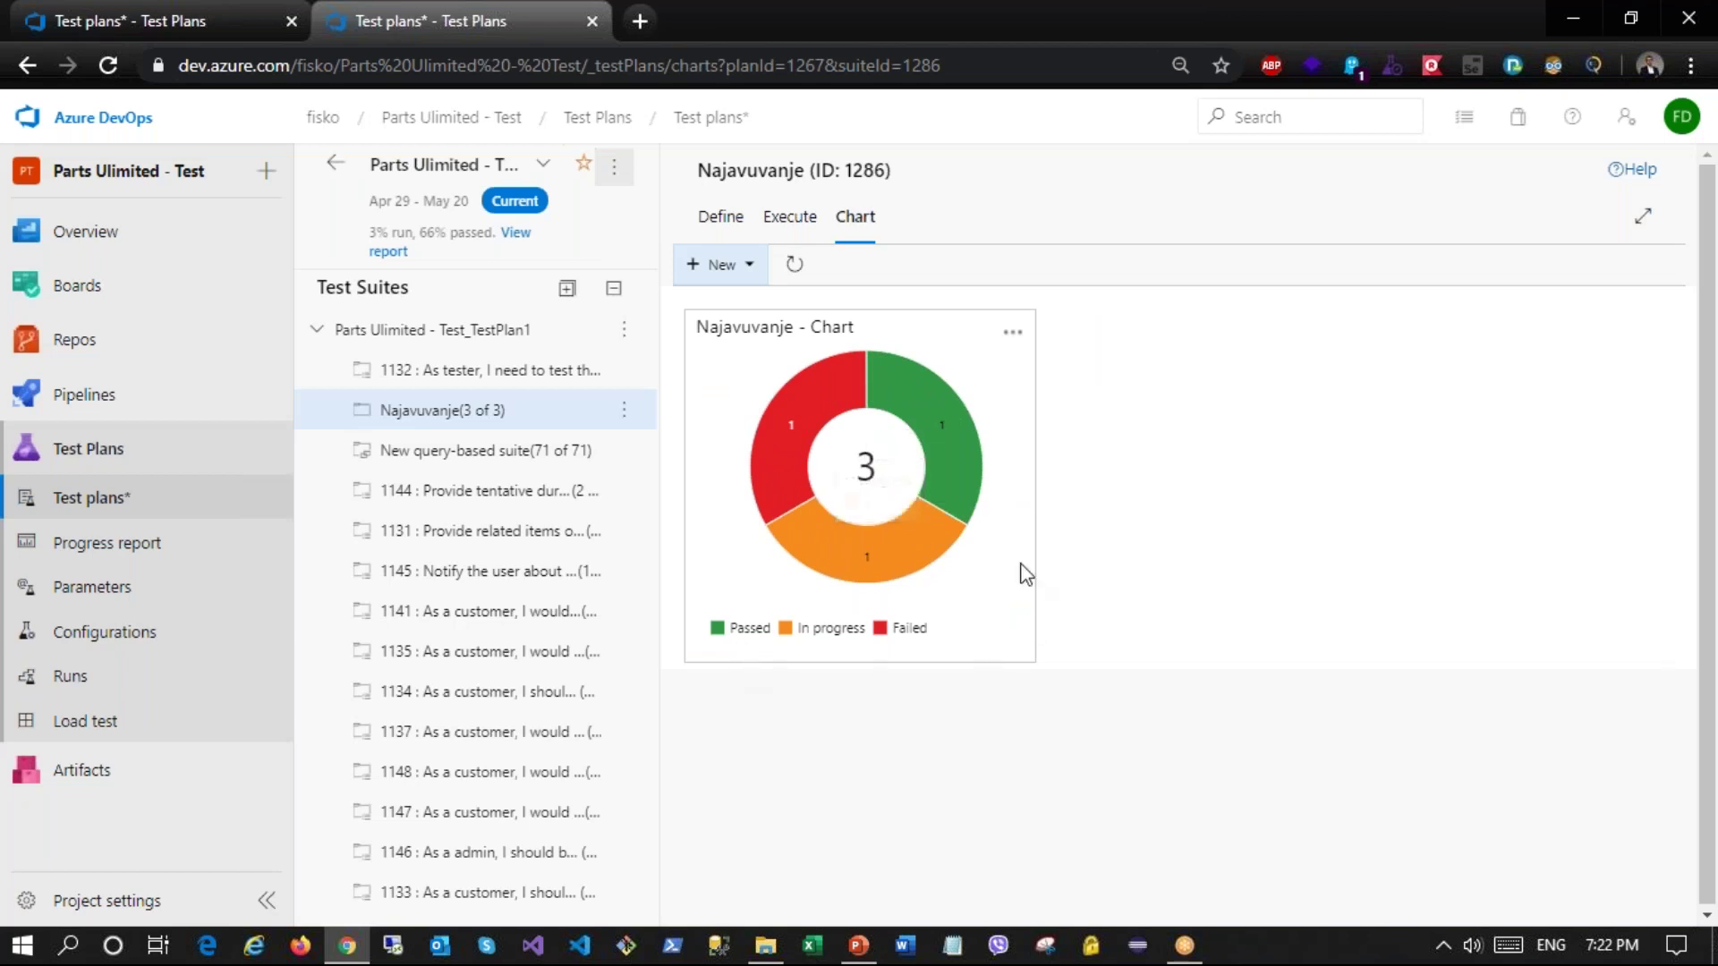
Step: Add a column test result chart grouped by Run by, then view suite 1131
{"action": "left_click", "coordinate": [732, 265]}
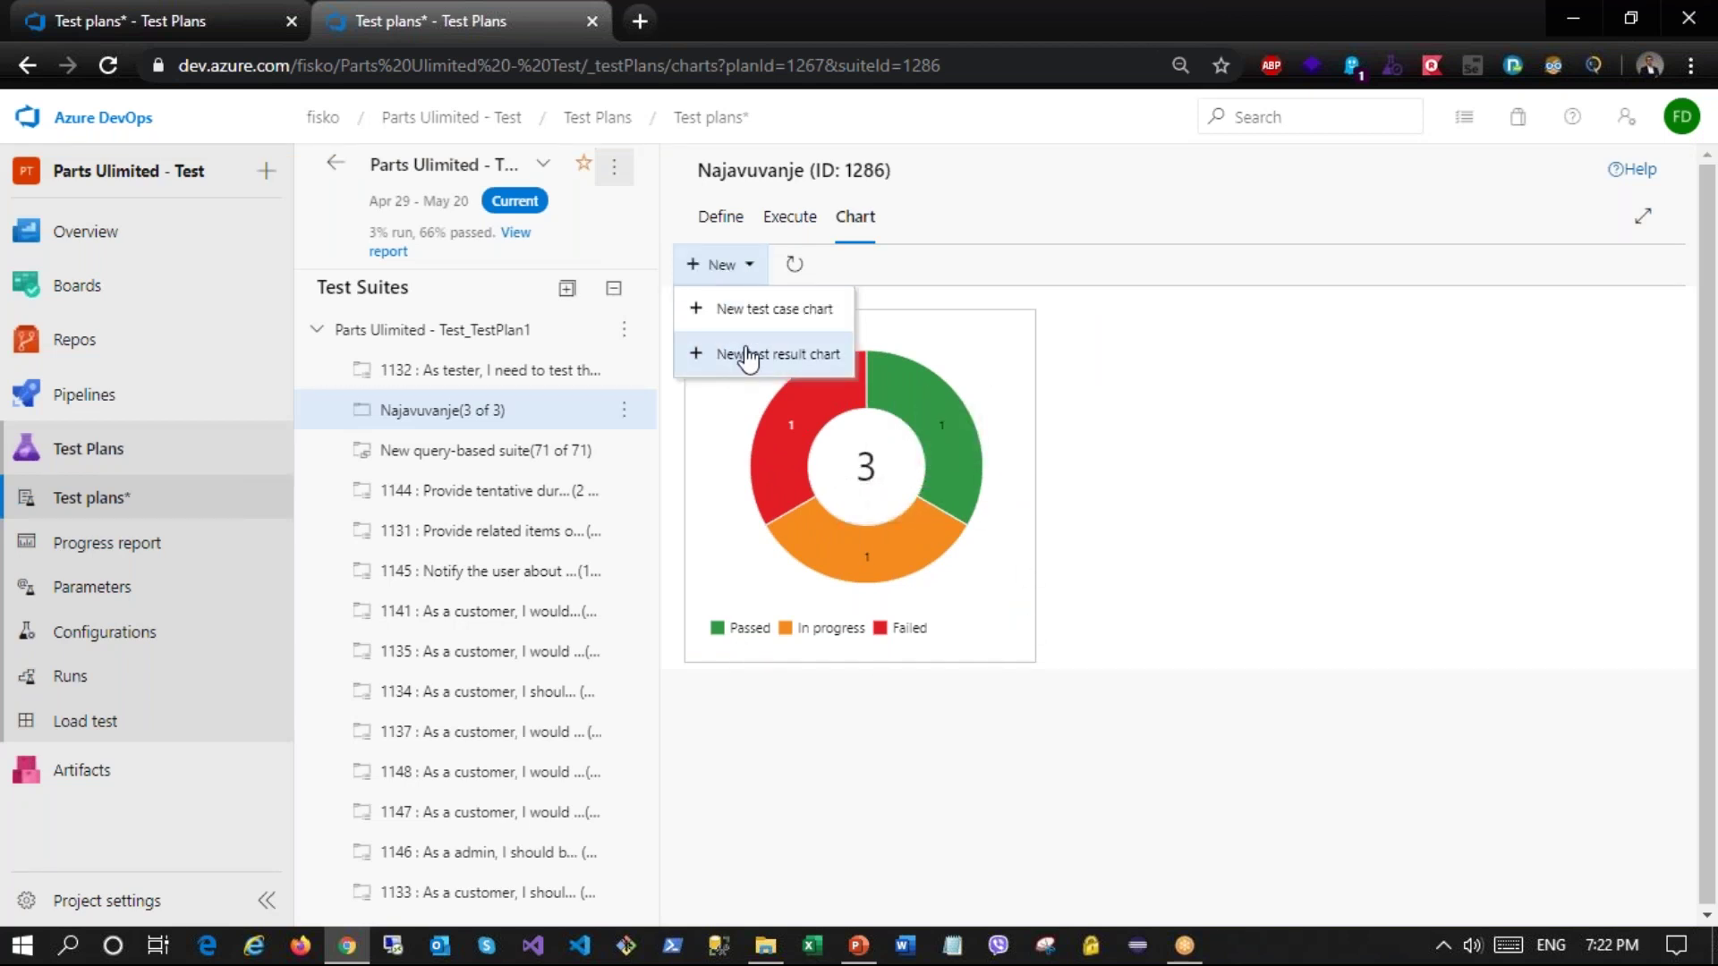
{"action": "left_click", "coordinate": [743, 350]}
{"action": "left_click", "coordinate": [496, 407]}
{"action": "left_click", "coordinate": [498, 430]}
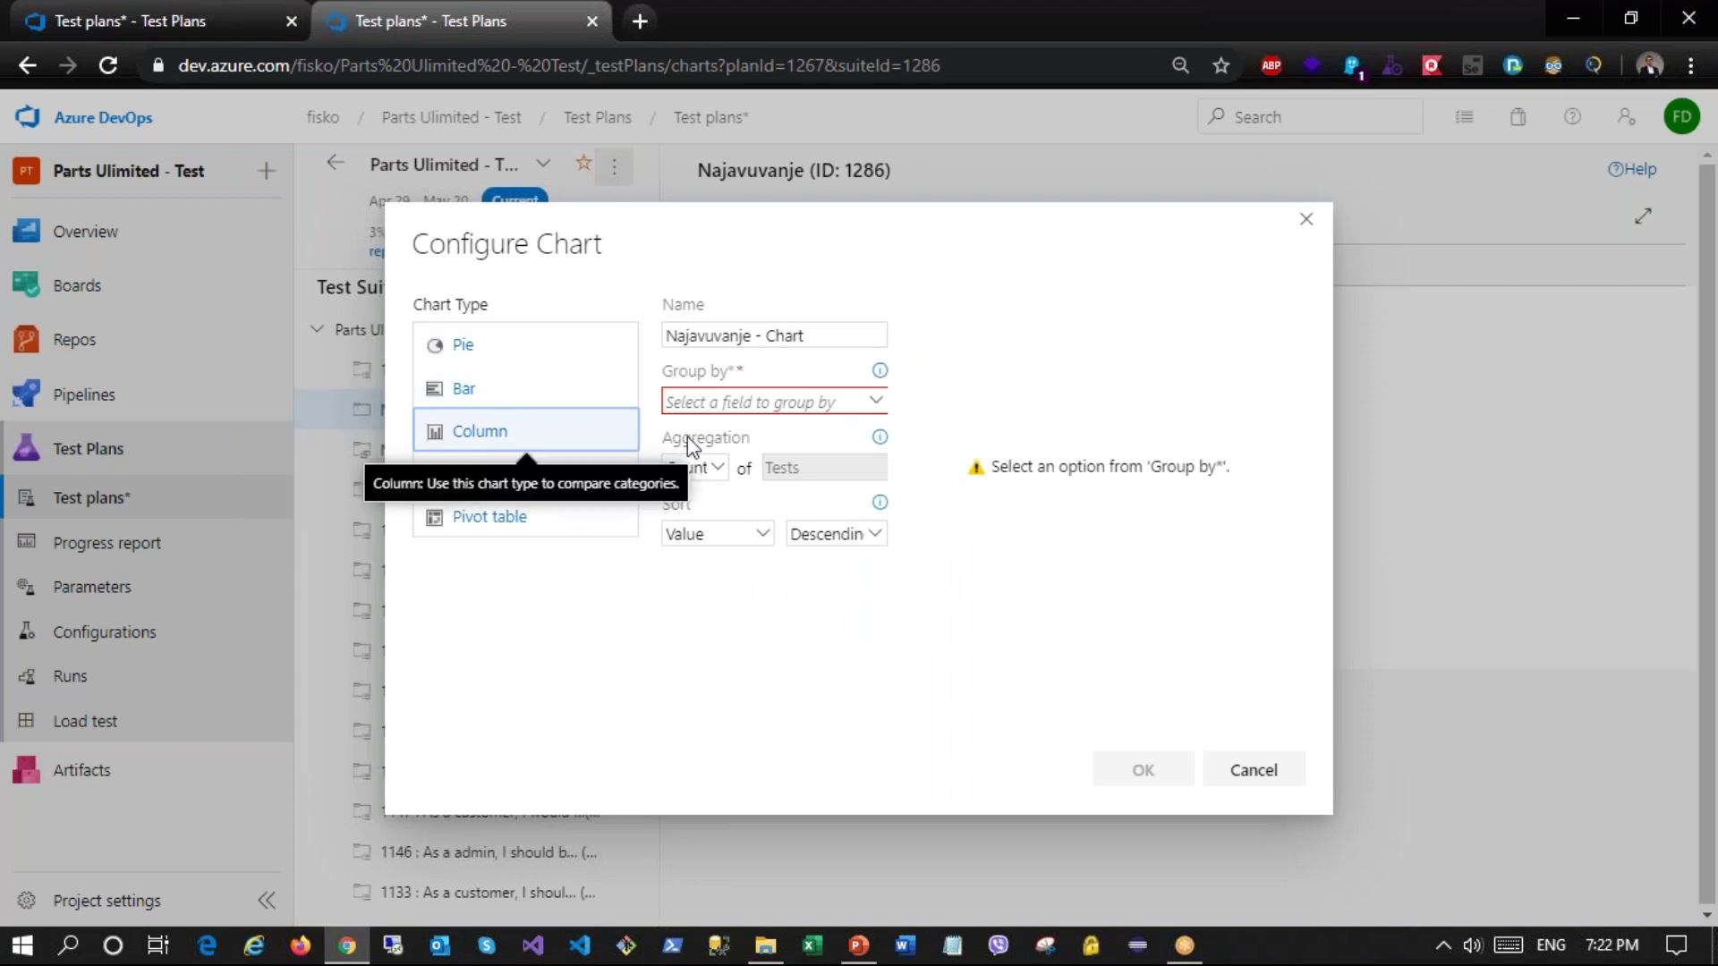
{"action": "left_click", "coordinate": [876, 402]}
{"action": "left_click_drag", "start_coordinate": [879, 480], "coordinate": [882, 577]}
{"action": "left_click", "coordinate": [704, 546]}
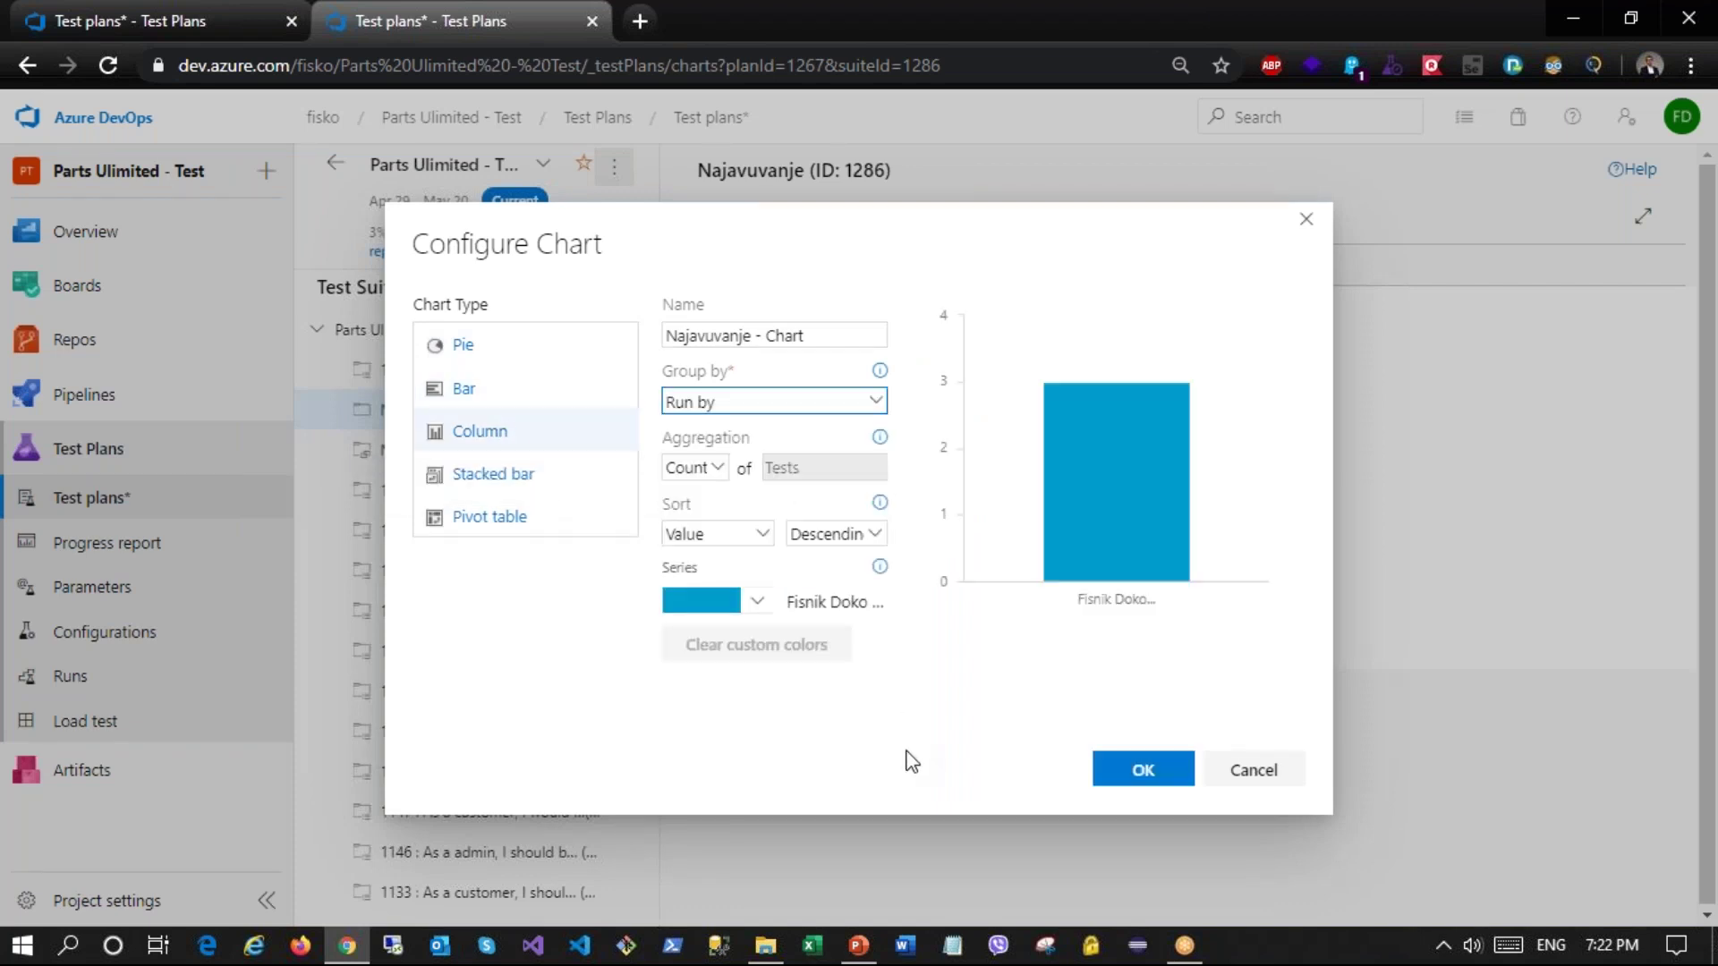
{"action": "left_click", "coordinate": [1102, 767]}
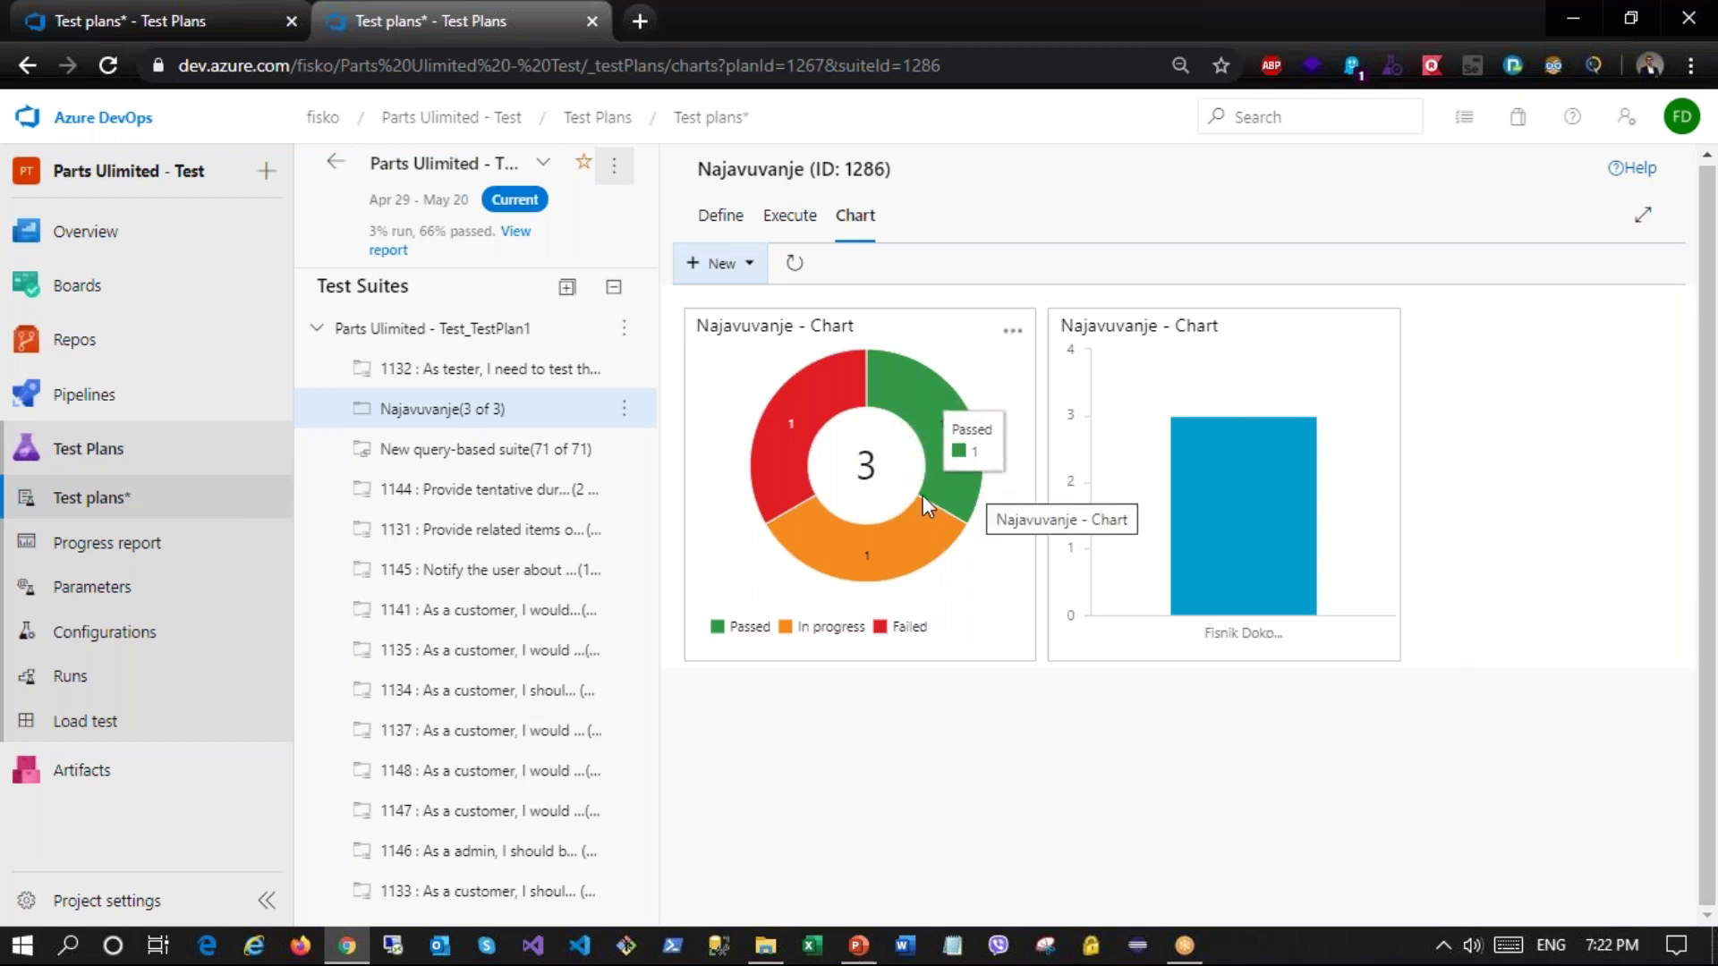
{"action": "left_click", "coordinate": [492, 530]}
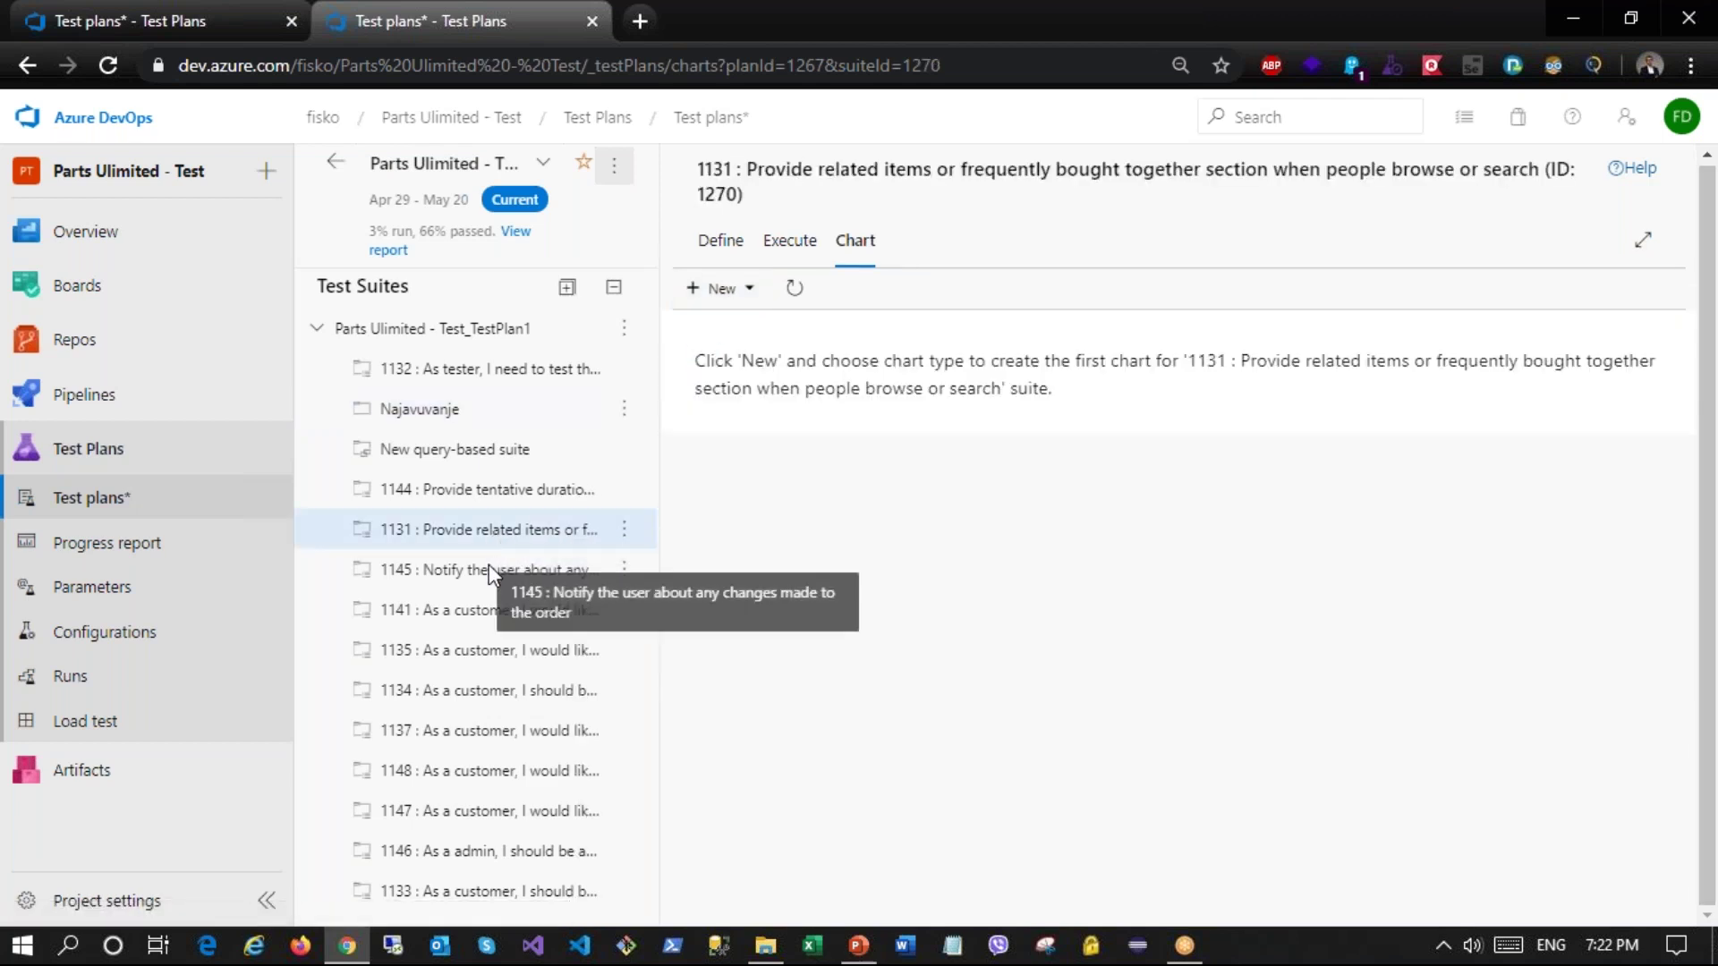
Step: Browse the charts of suites 1145, 1141, 1135, 1134 and 1148
{"action": "left_click", "coordinate": [488, 565]}
{"action": "left_click", "coordinate": [480, 618]}
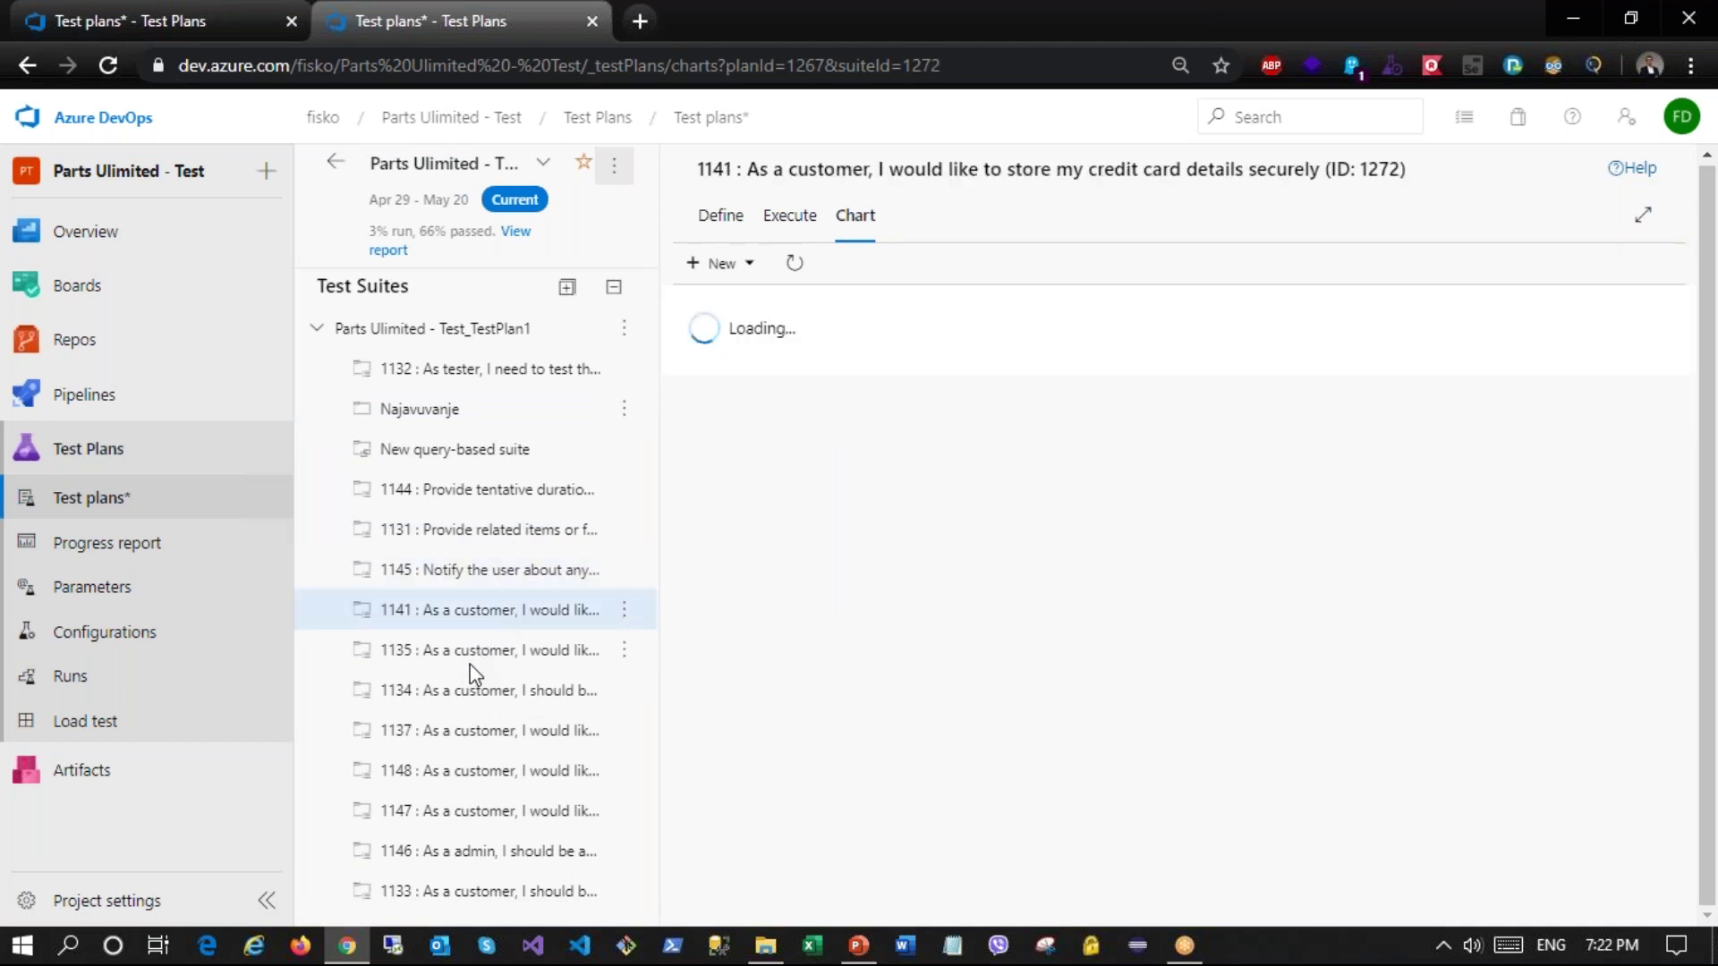
{"action": "left_click", "coordinate": [476, 658]}
{"action": "left_click", "coordinate": [461, 694]}
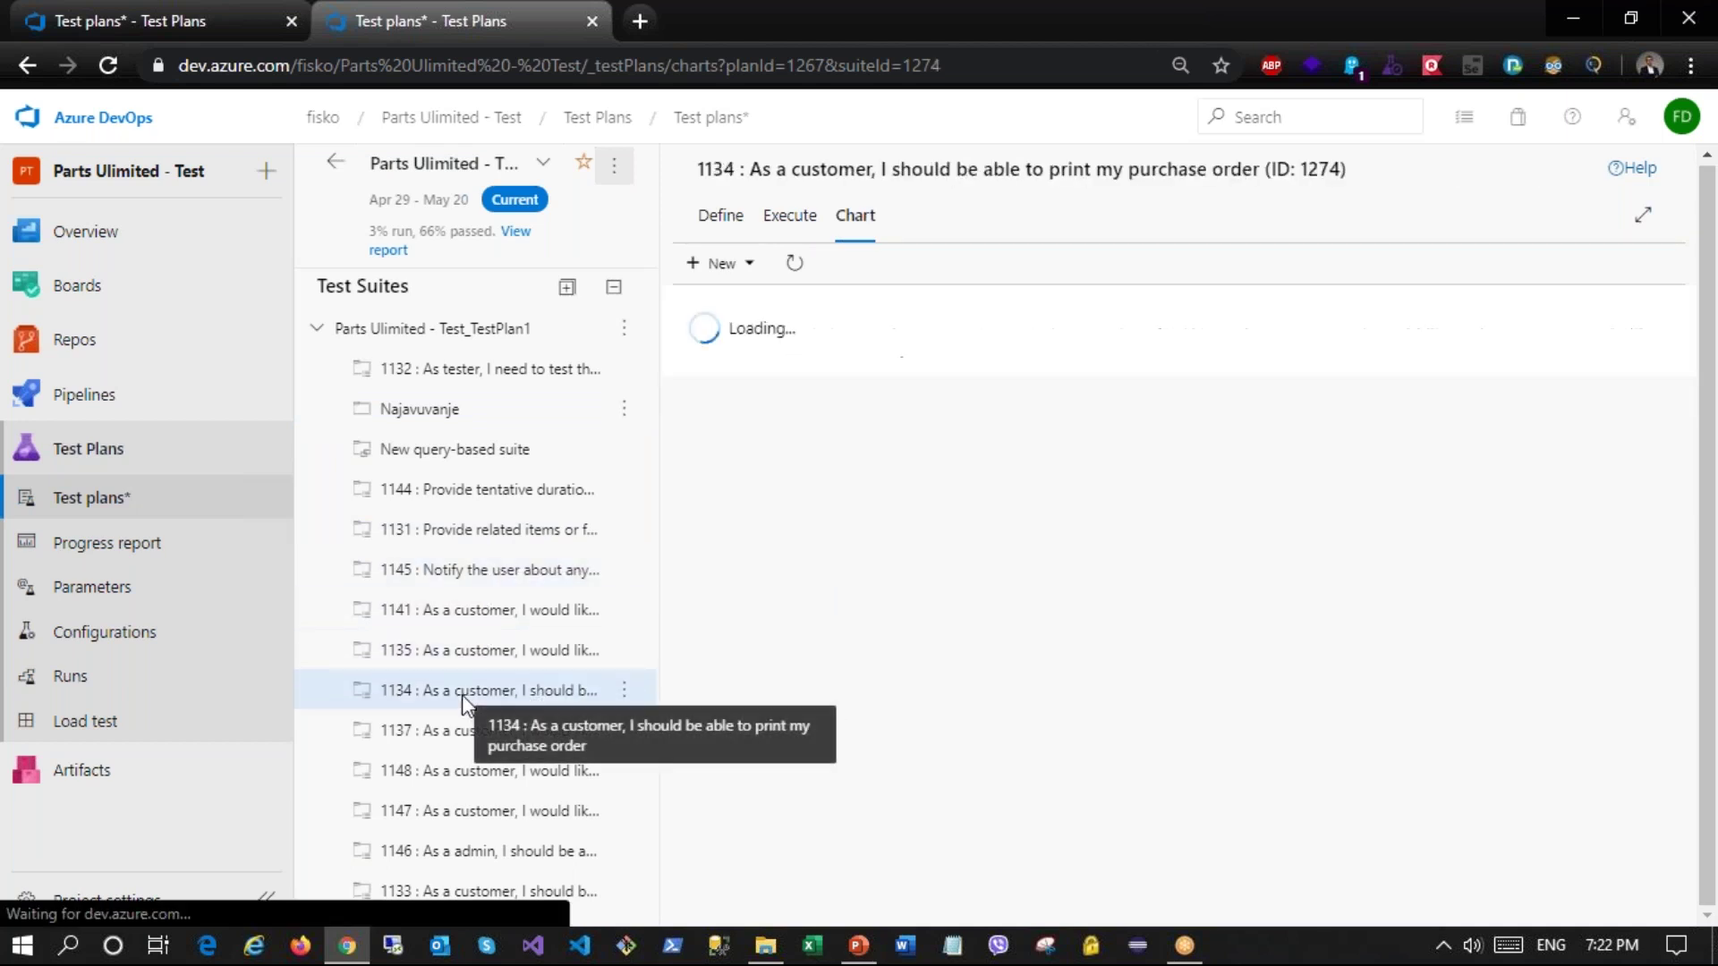
{"action": "left_click", "coordinate": [461, 770]}
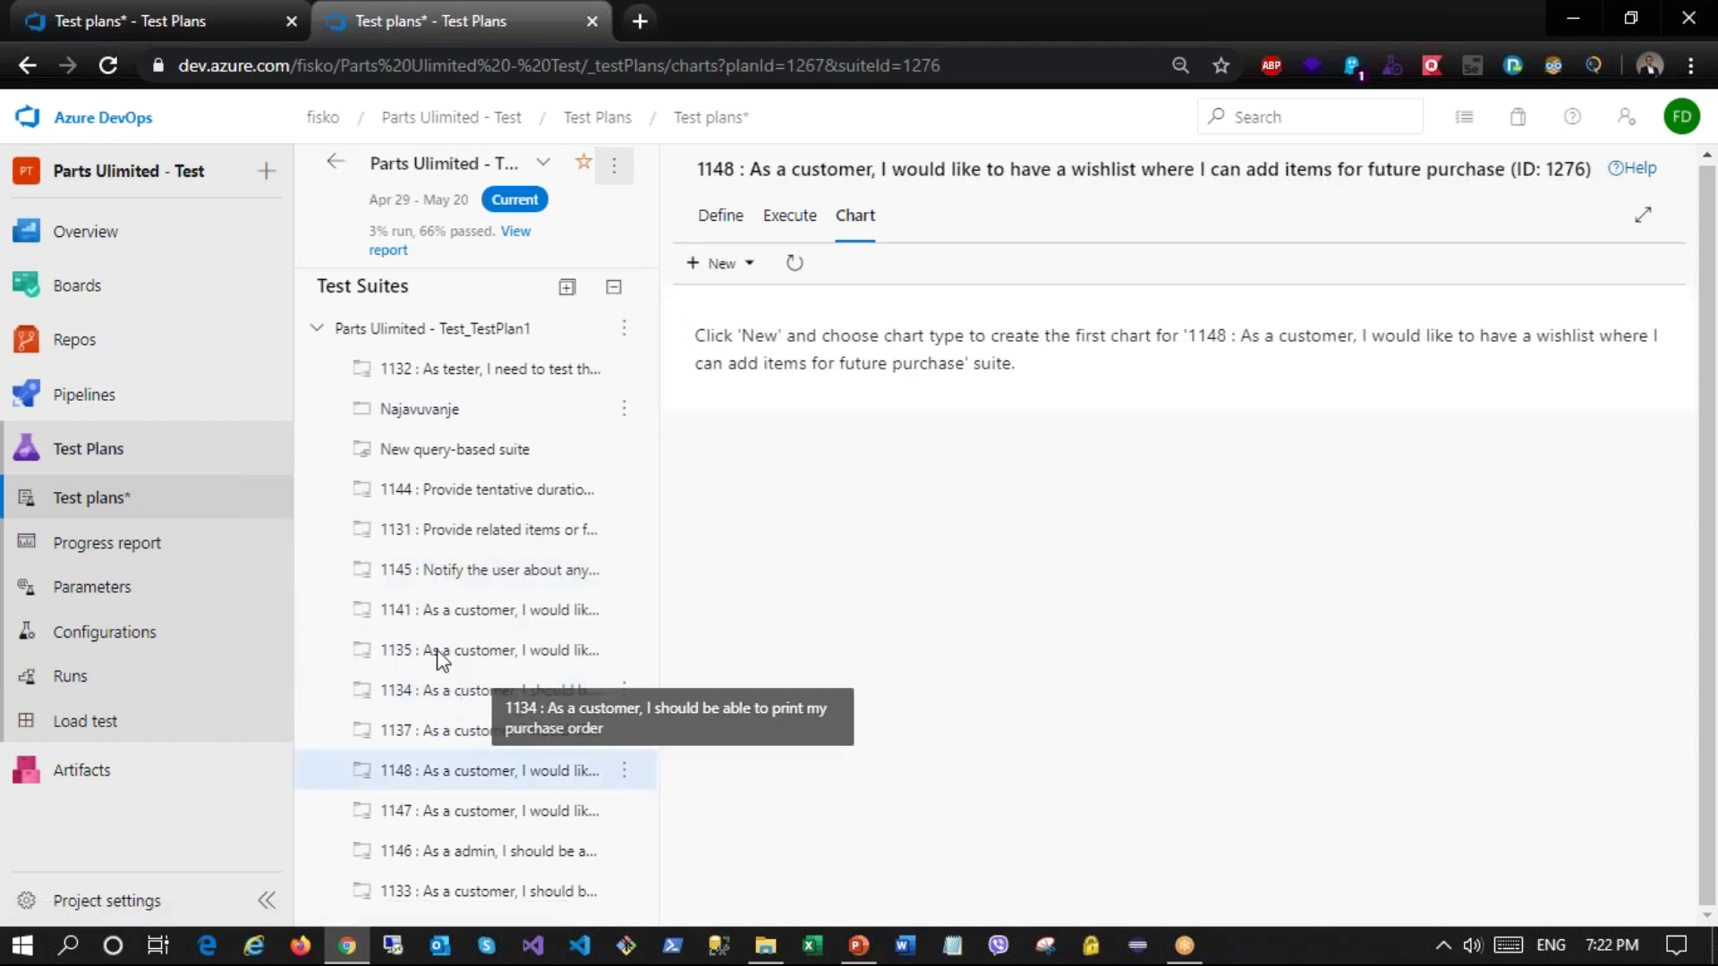
Step: Review the test cases of suites 1148, 1134, 1135, 1141 and 1131
{"action": "left_click", "coordinate": [715, 217]}
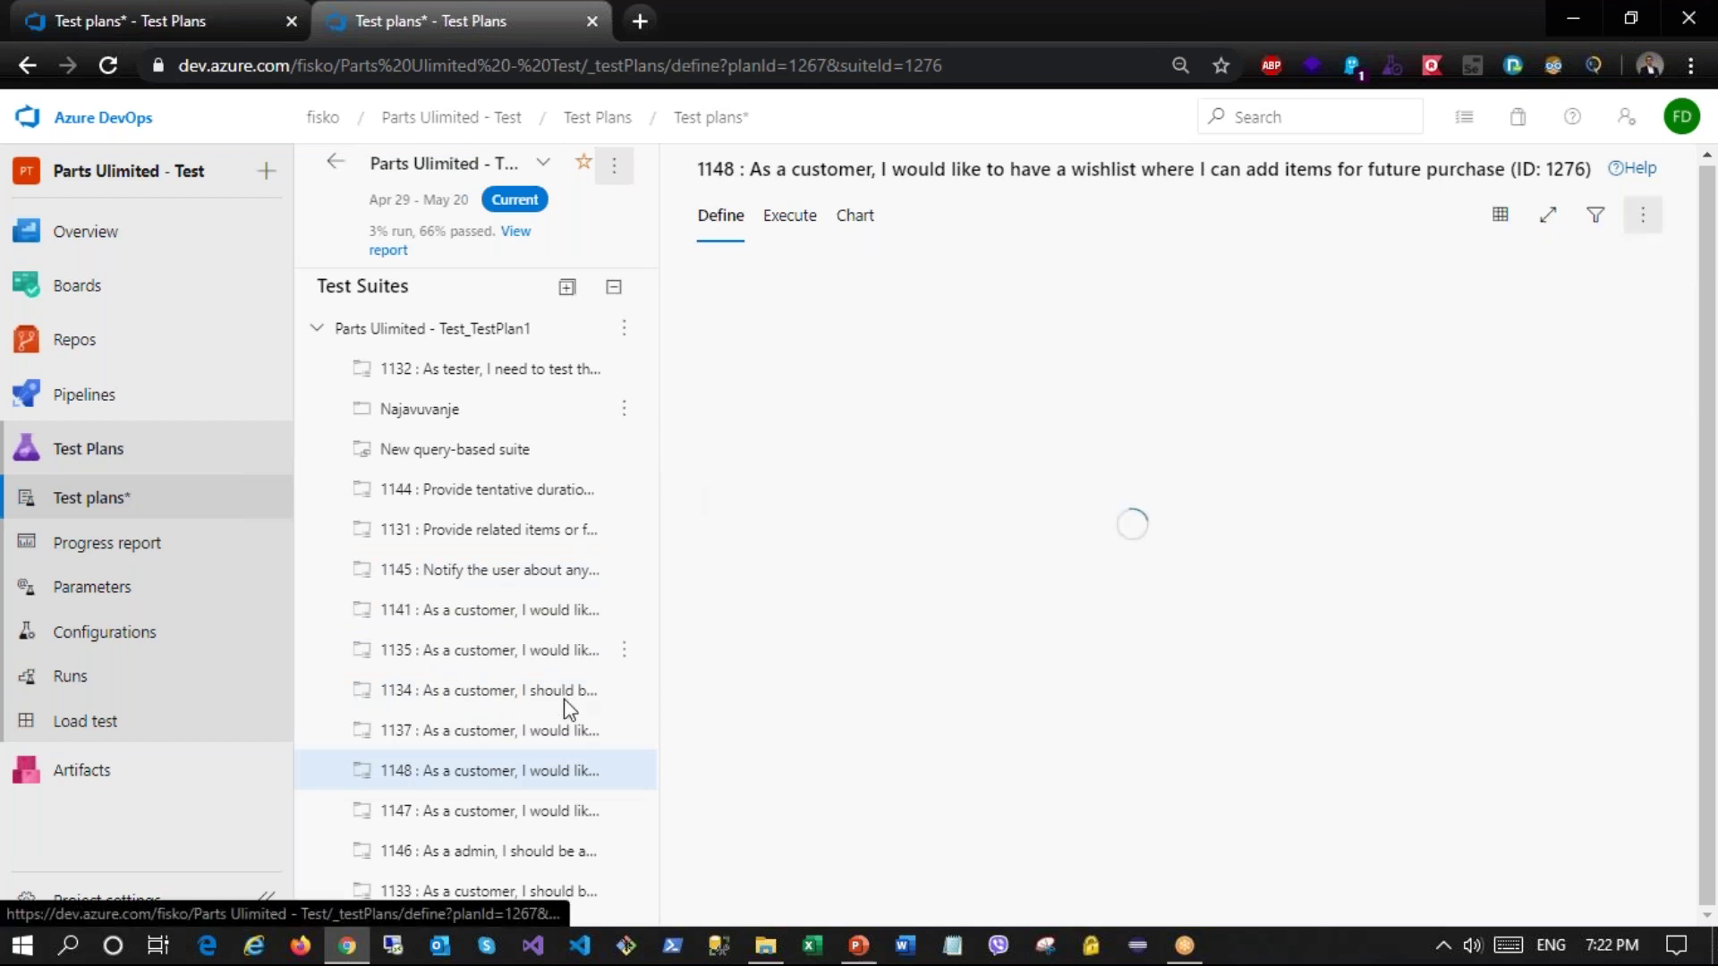
{"action": "left_click", "coordinate": [448, 703]}
{"action": "left_click", "coordinate": [474, 644]}
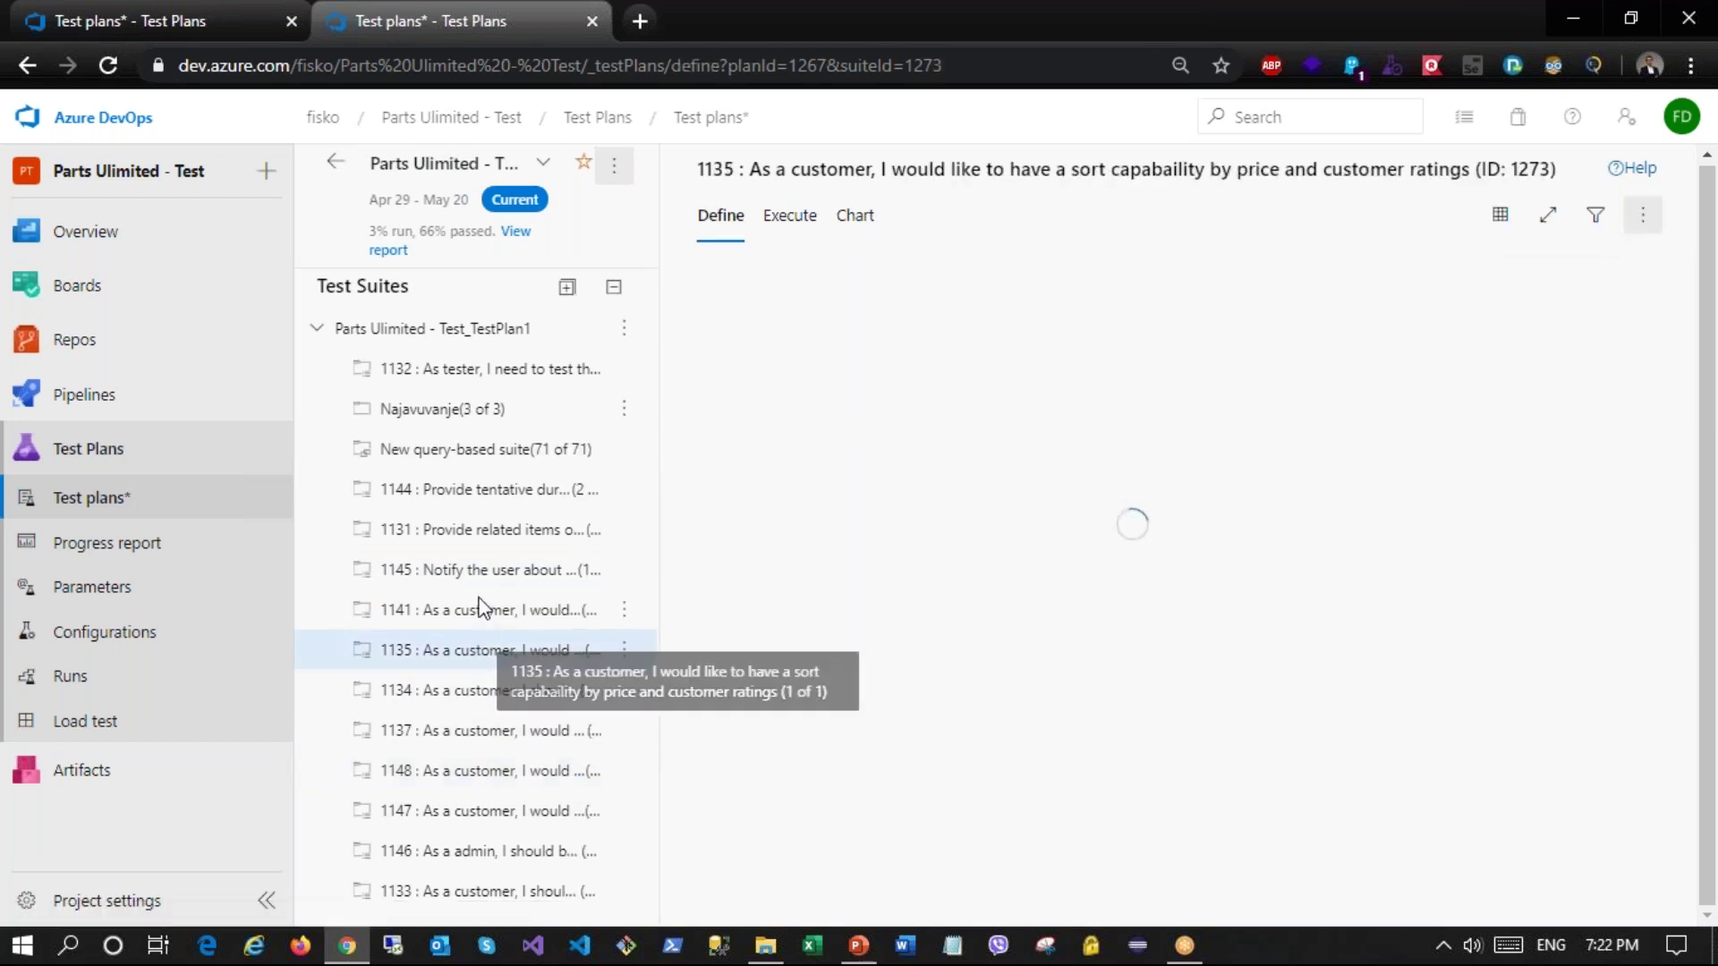
{"action": "left_click", "coordinate": [478, 599]}
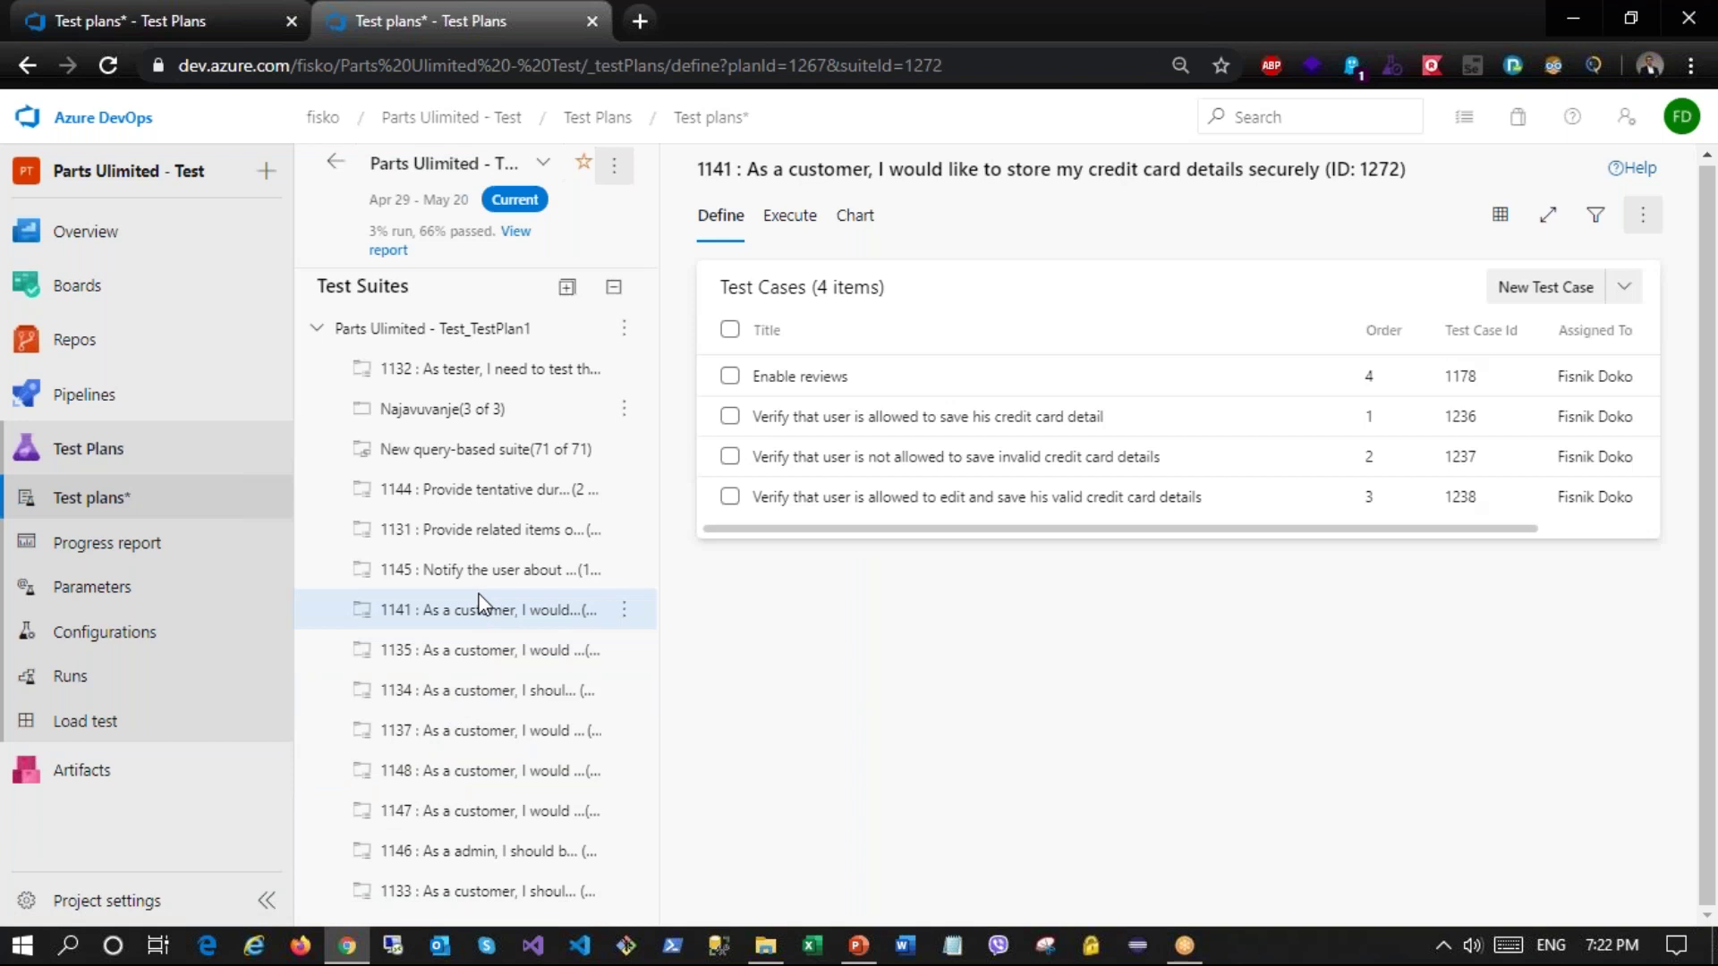
{"action": "left_click", "coordinate": [469, 535]}
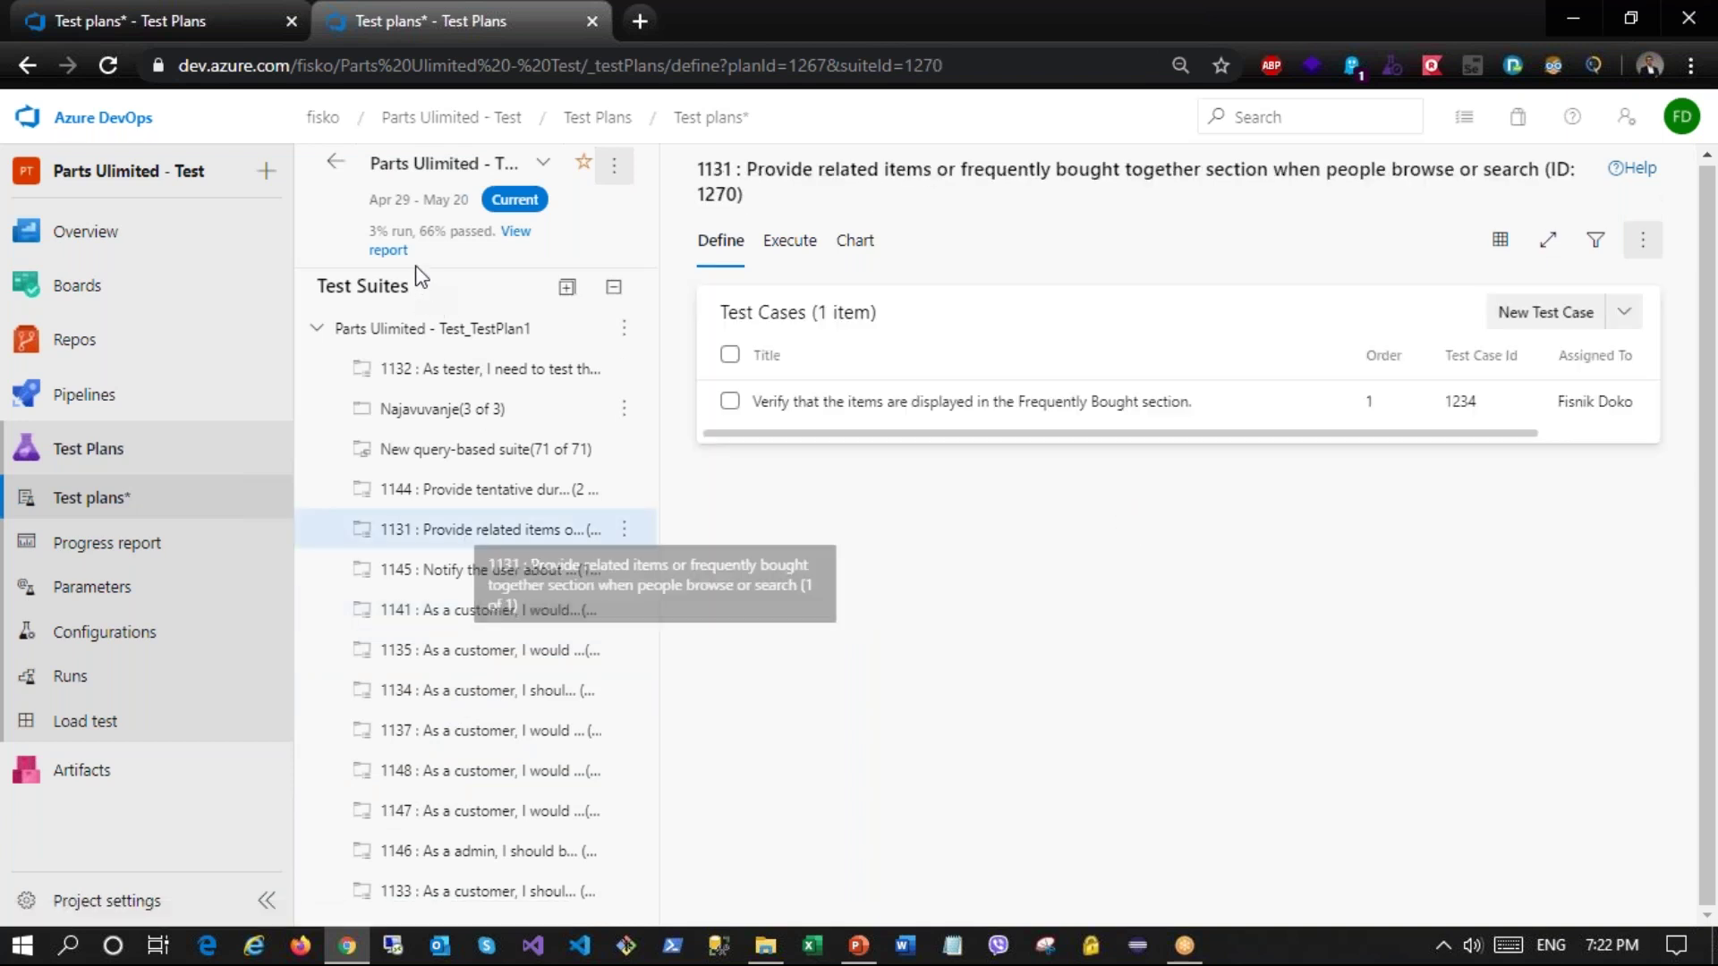
Step: Highlight the plan's 3% run and 66% passed summary and open its progress report
{"action": "left_click_drag", "start_coordinate": [376, 230], "coordinate": [490, 239]}
{"action": "left_click_drag", "start_coordinate": [370, 230], "coordinate": [405, 228]}
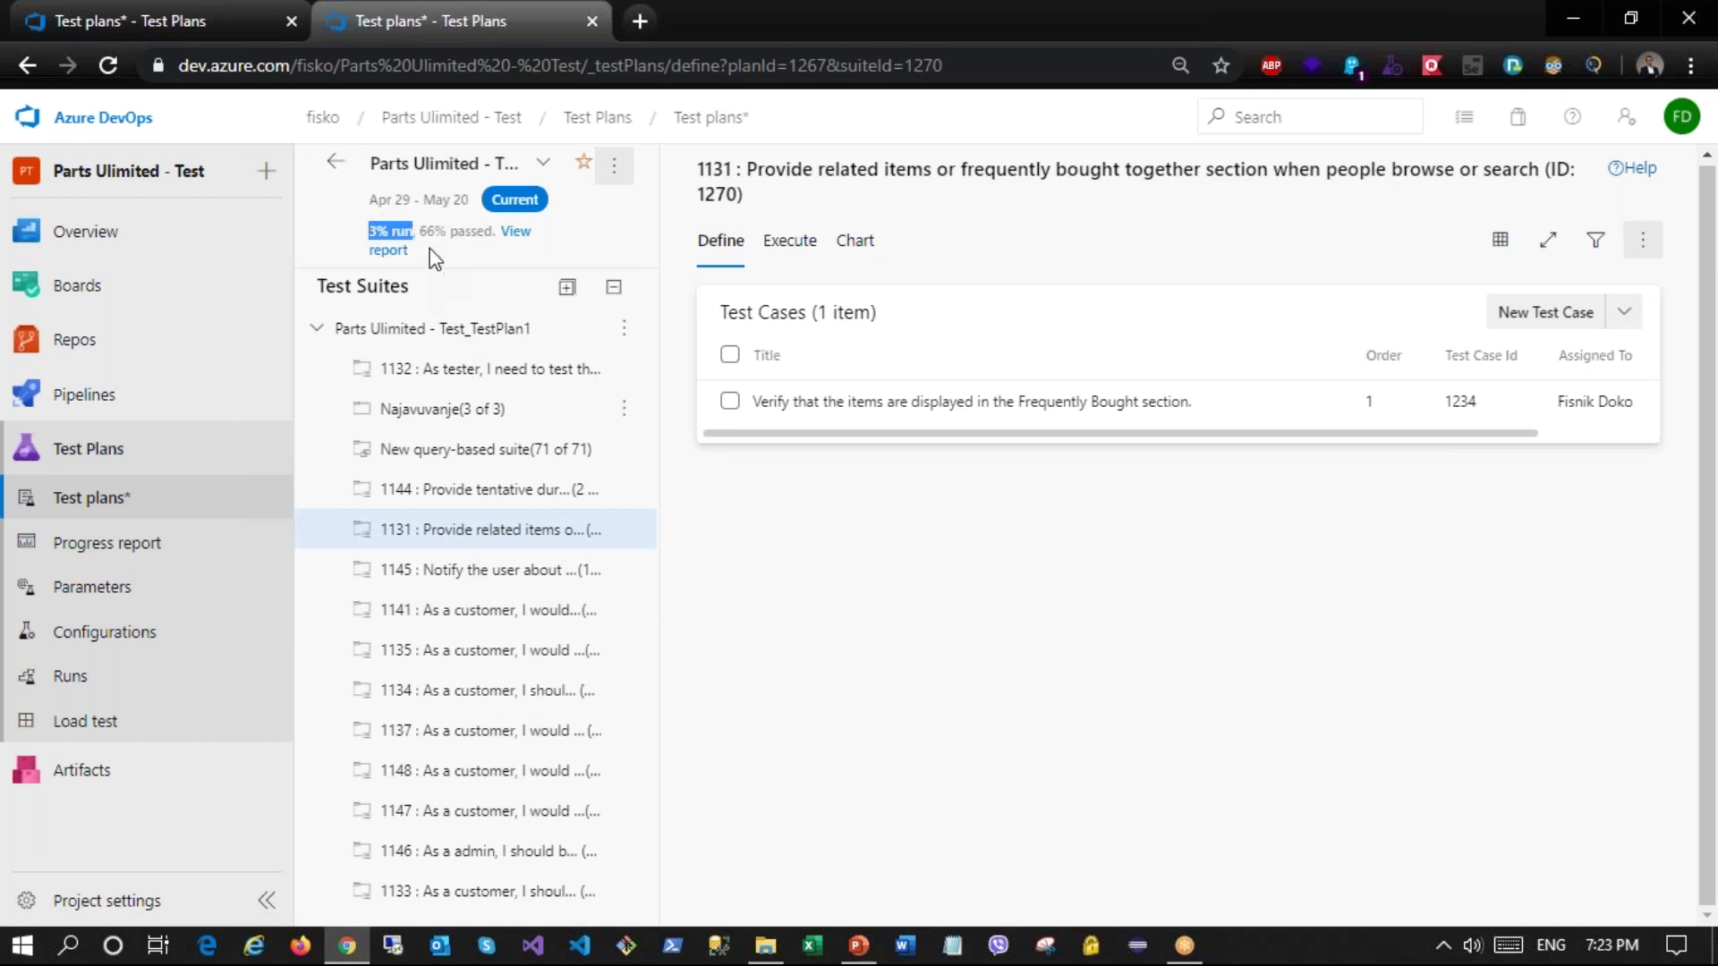
{"action": "double_click", "coordinate": [431, 230]}
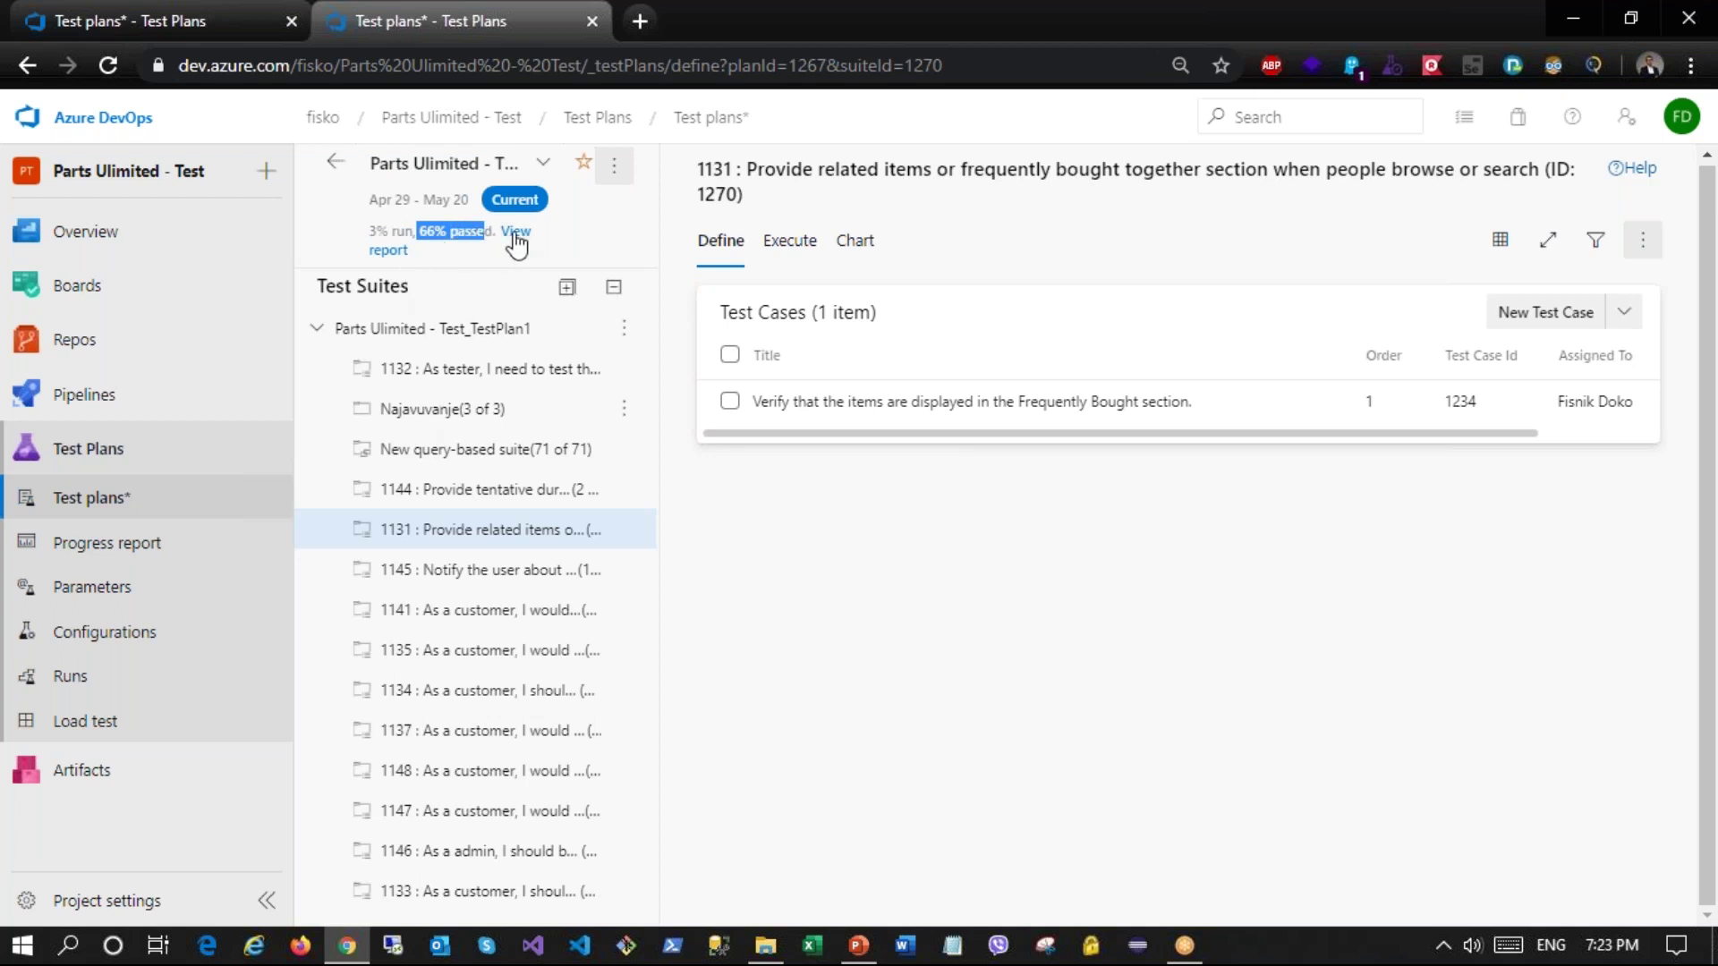
{"action": "left_click", "coordinate": [515, 234]}
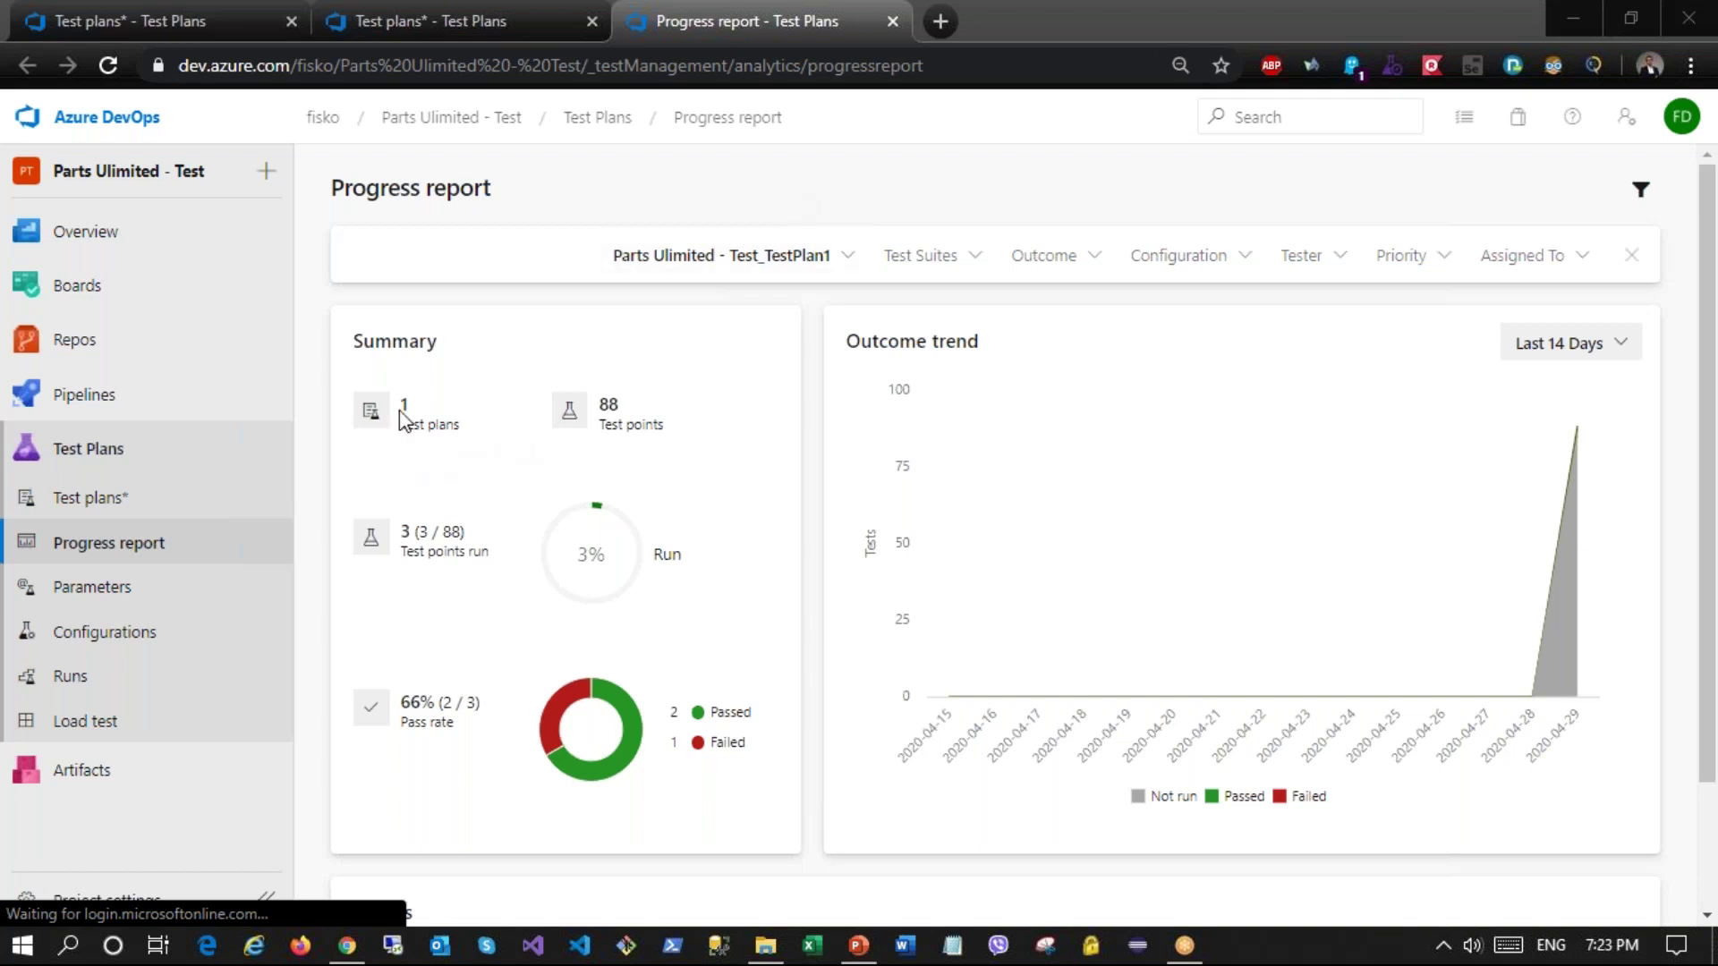
{"action": "left_click_drag", "start_coordinate": [401, 410], "coordinate": [427, 427]}
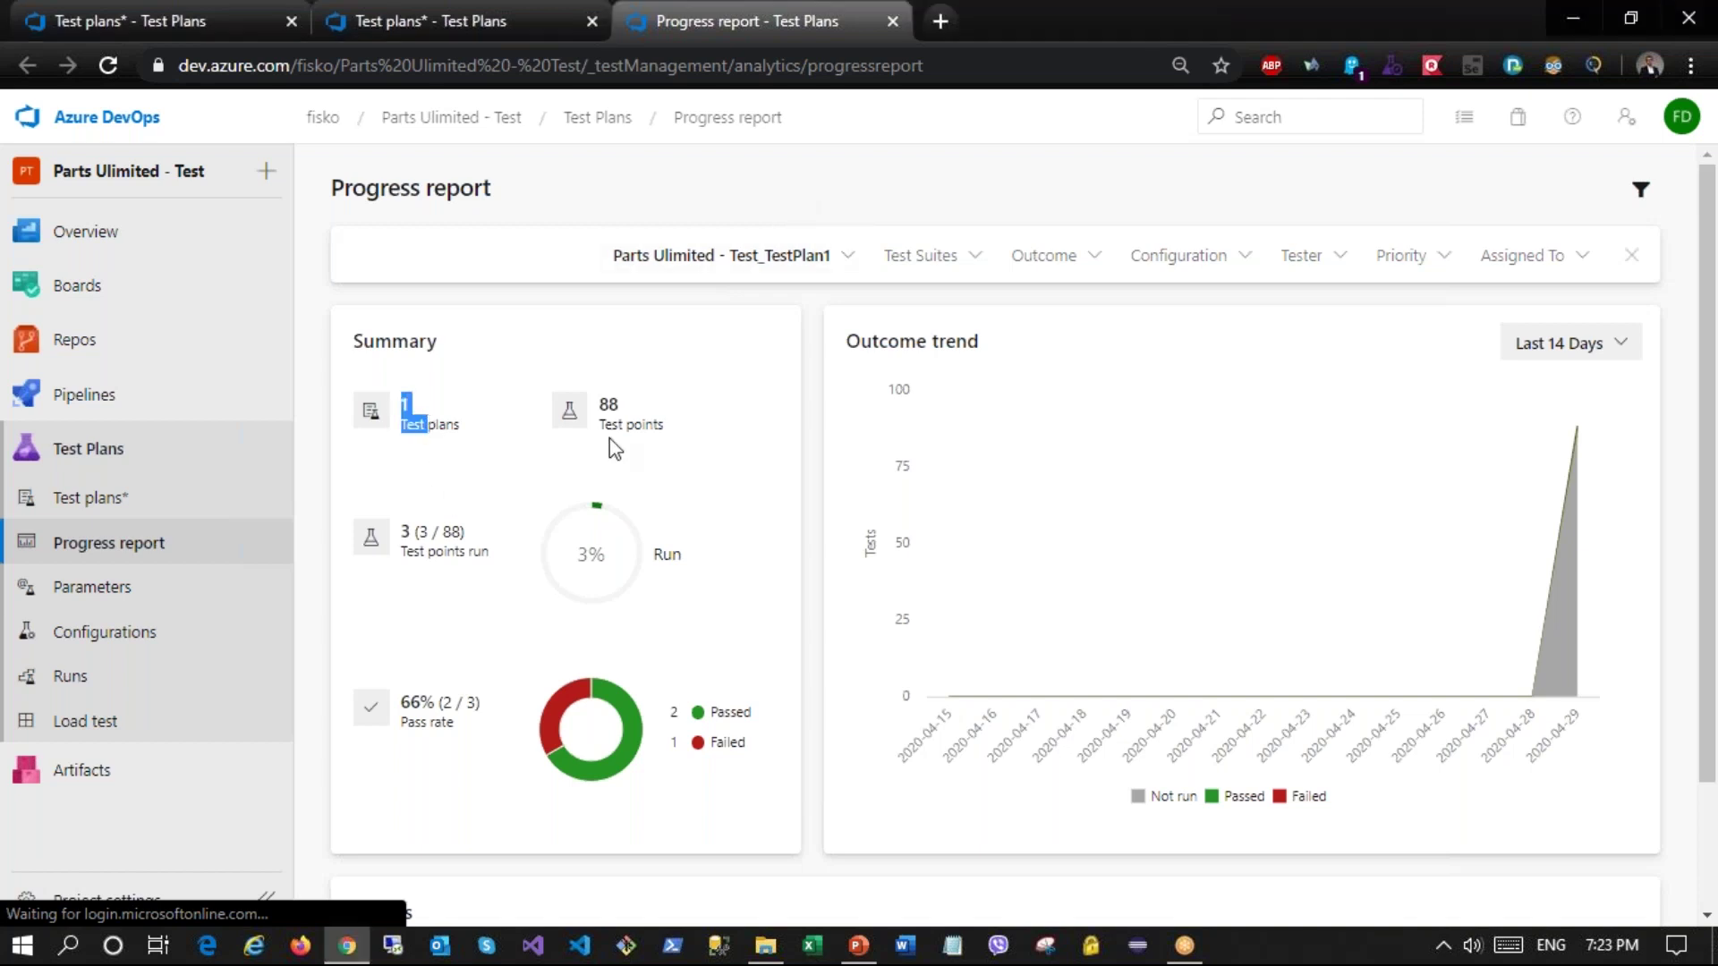
{"action": "left_click_drag", "start_coordinate": [638, 413], "coordinate": [604, 411]}
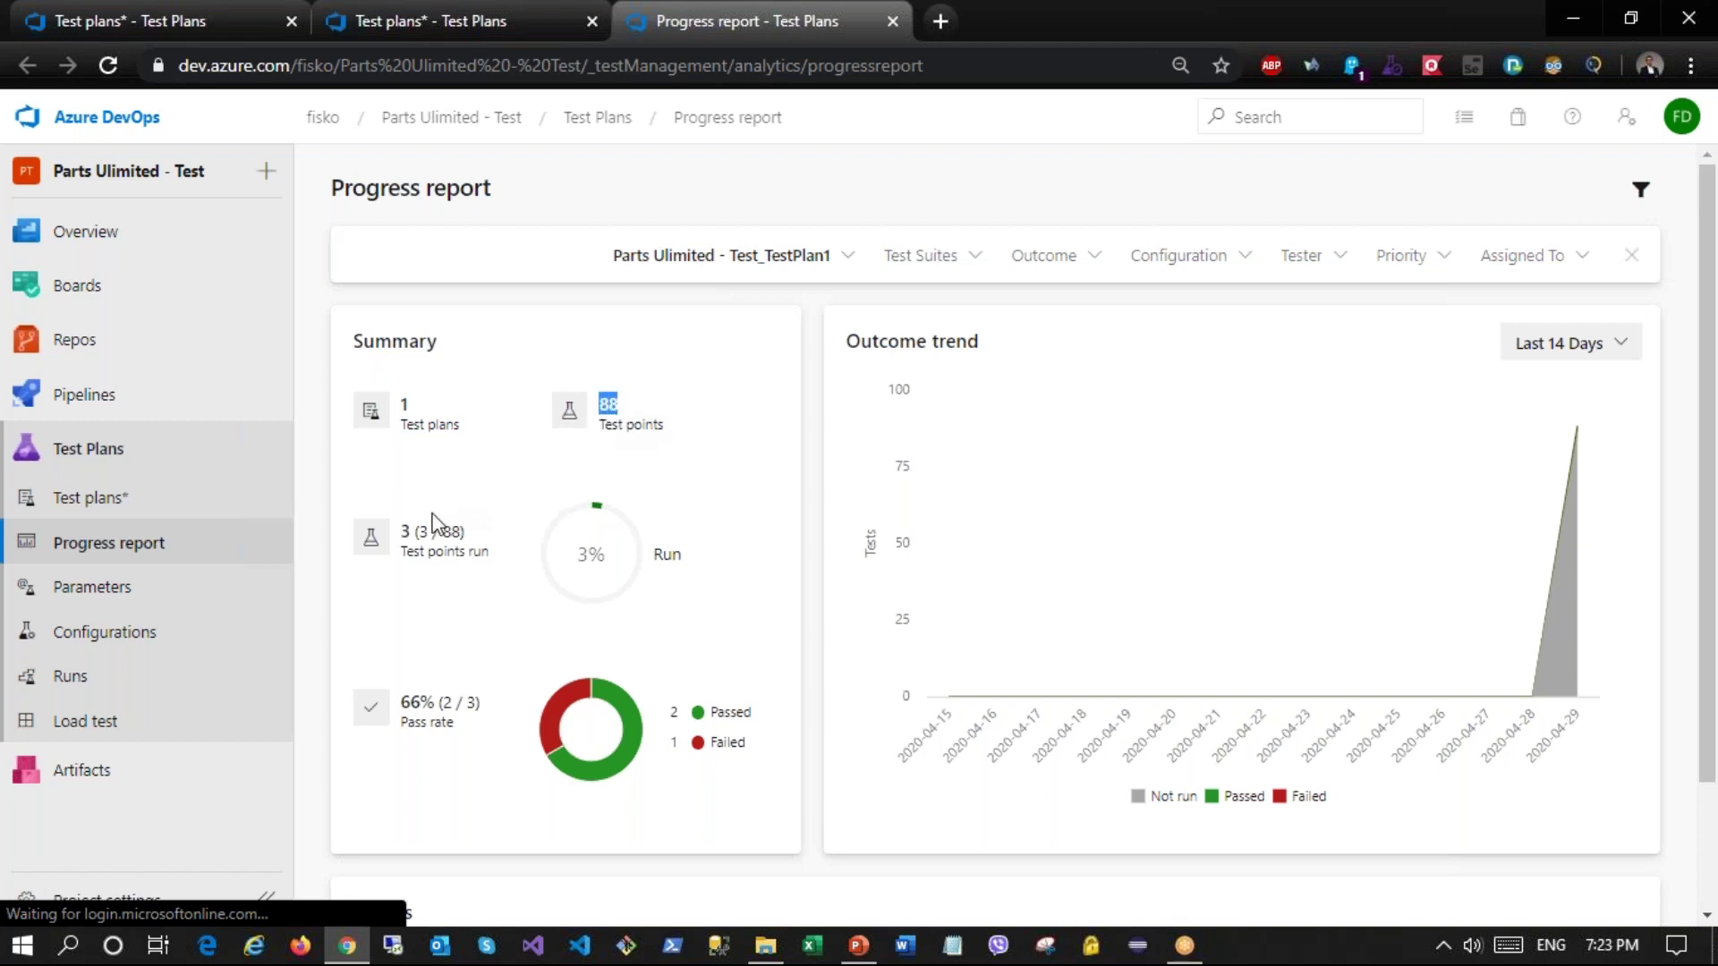
{"action": "left_click_drag", "start_coordinate": [401, 533], "coordinate": [417, 532]}
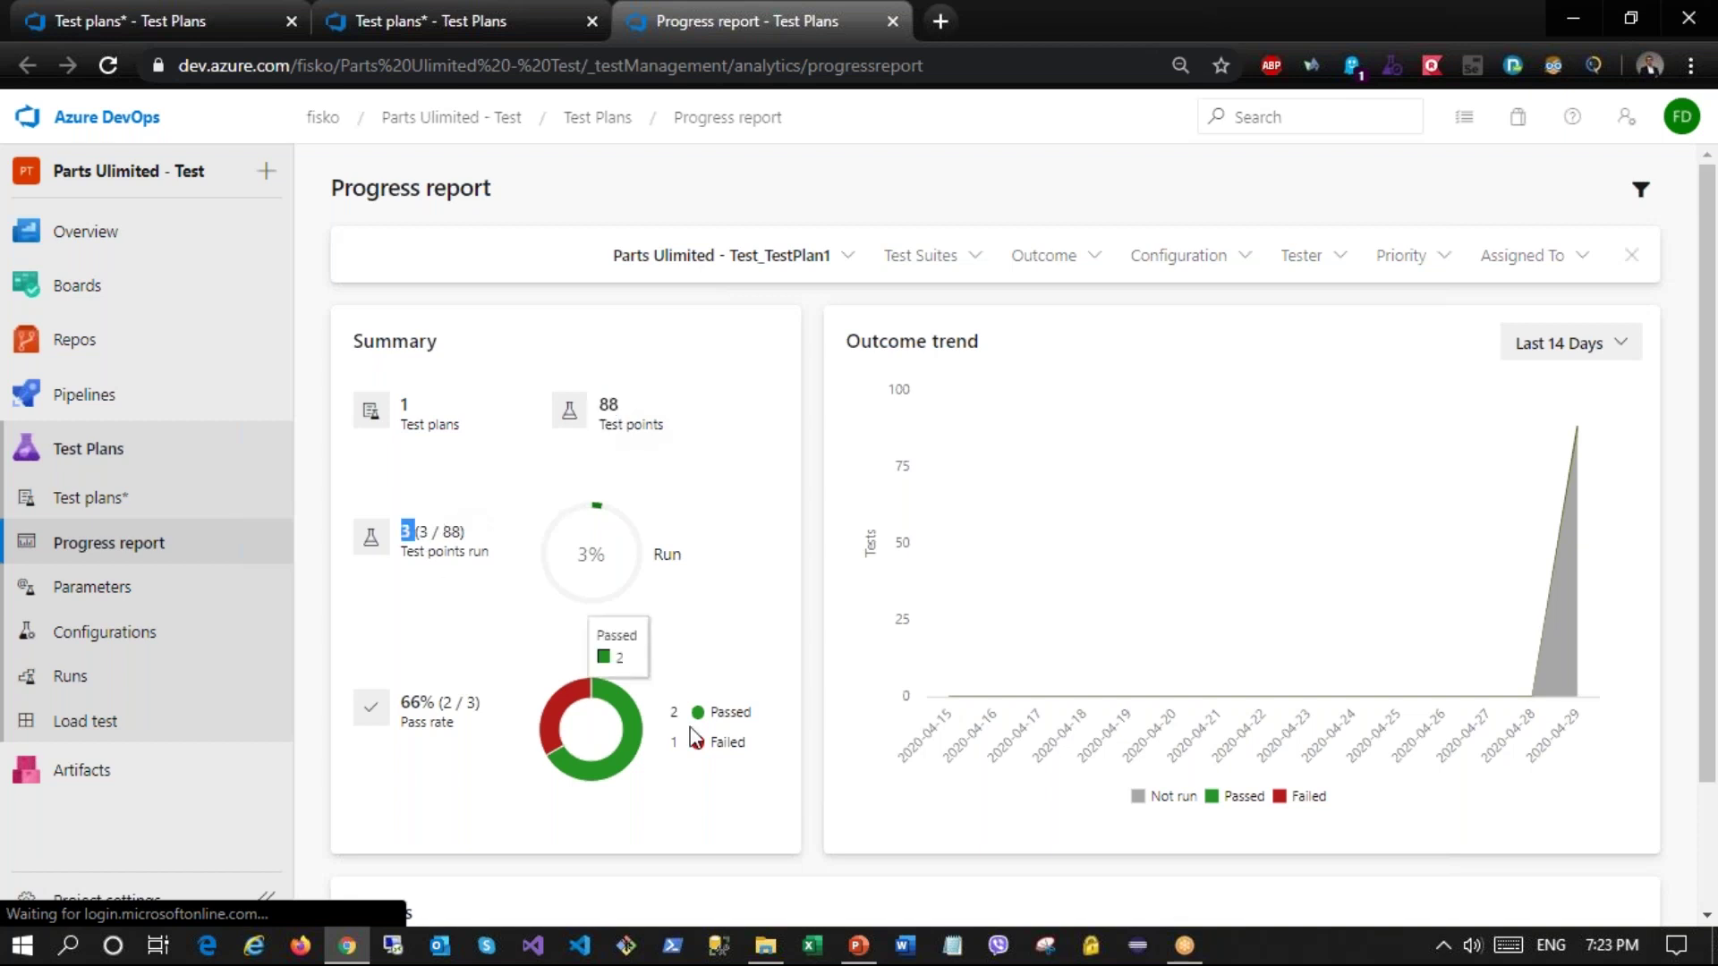
{"action": "left_click_drag", "start_coordinate": [682, 711], "coordinate": [687, 759]}
{"action": "left_click", "coordinate": [683, 755]}
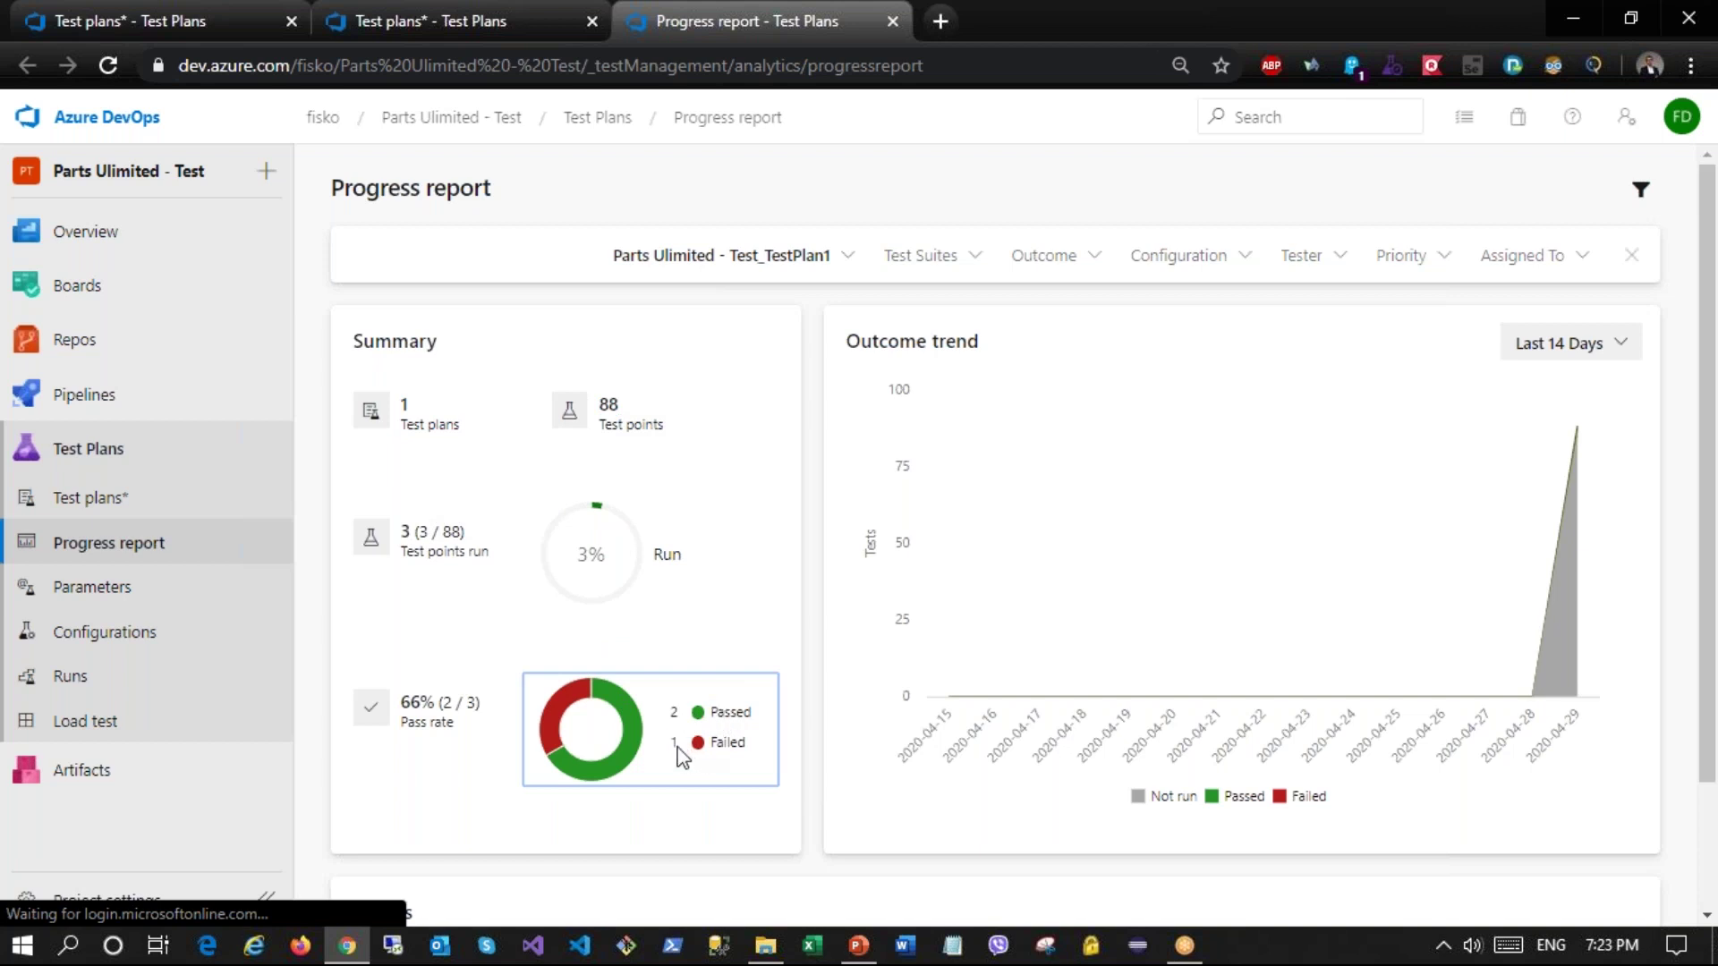
{"action": "left_click", "coordinate": [189, 580]}
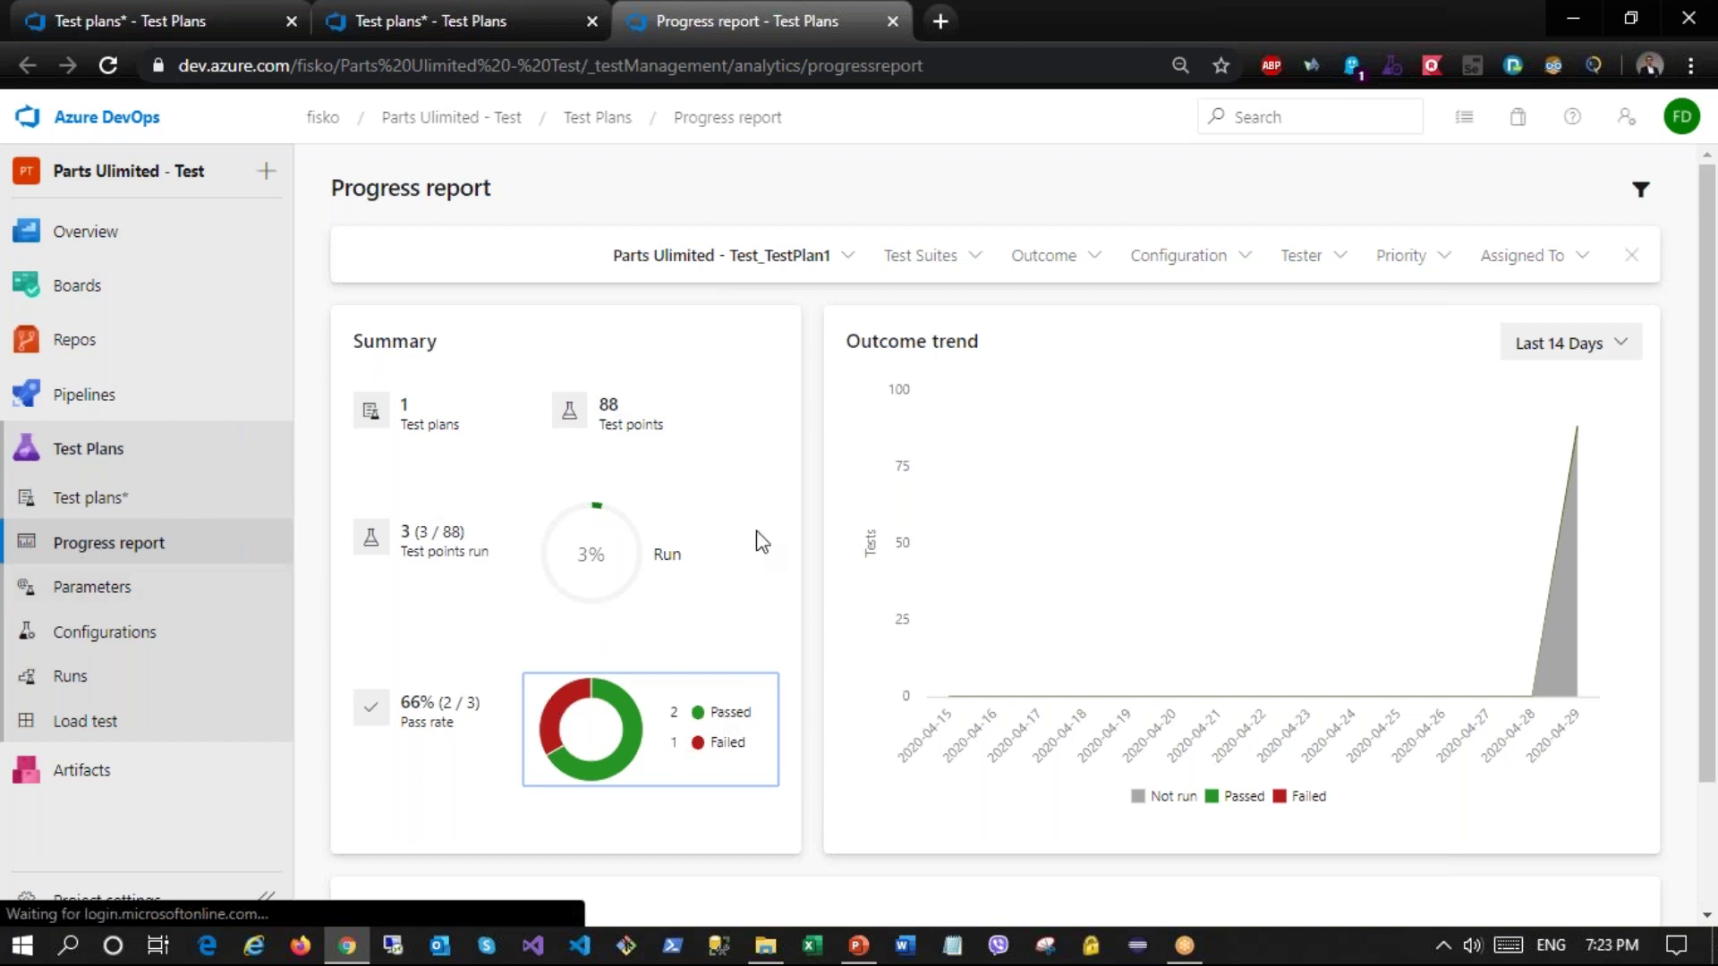
{"action": "left_click", "coordinate": [933, 260]}
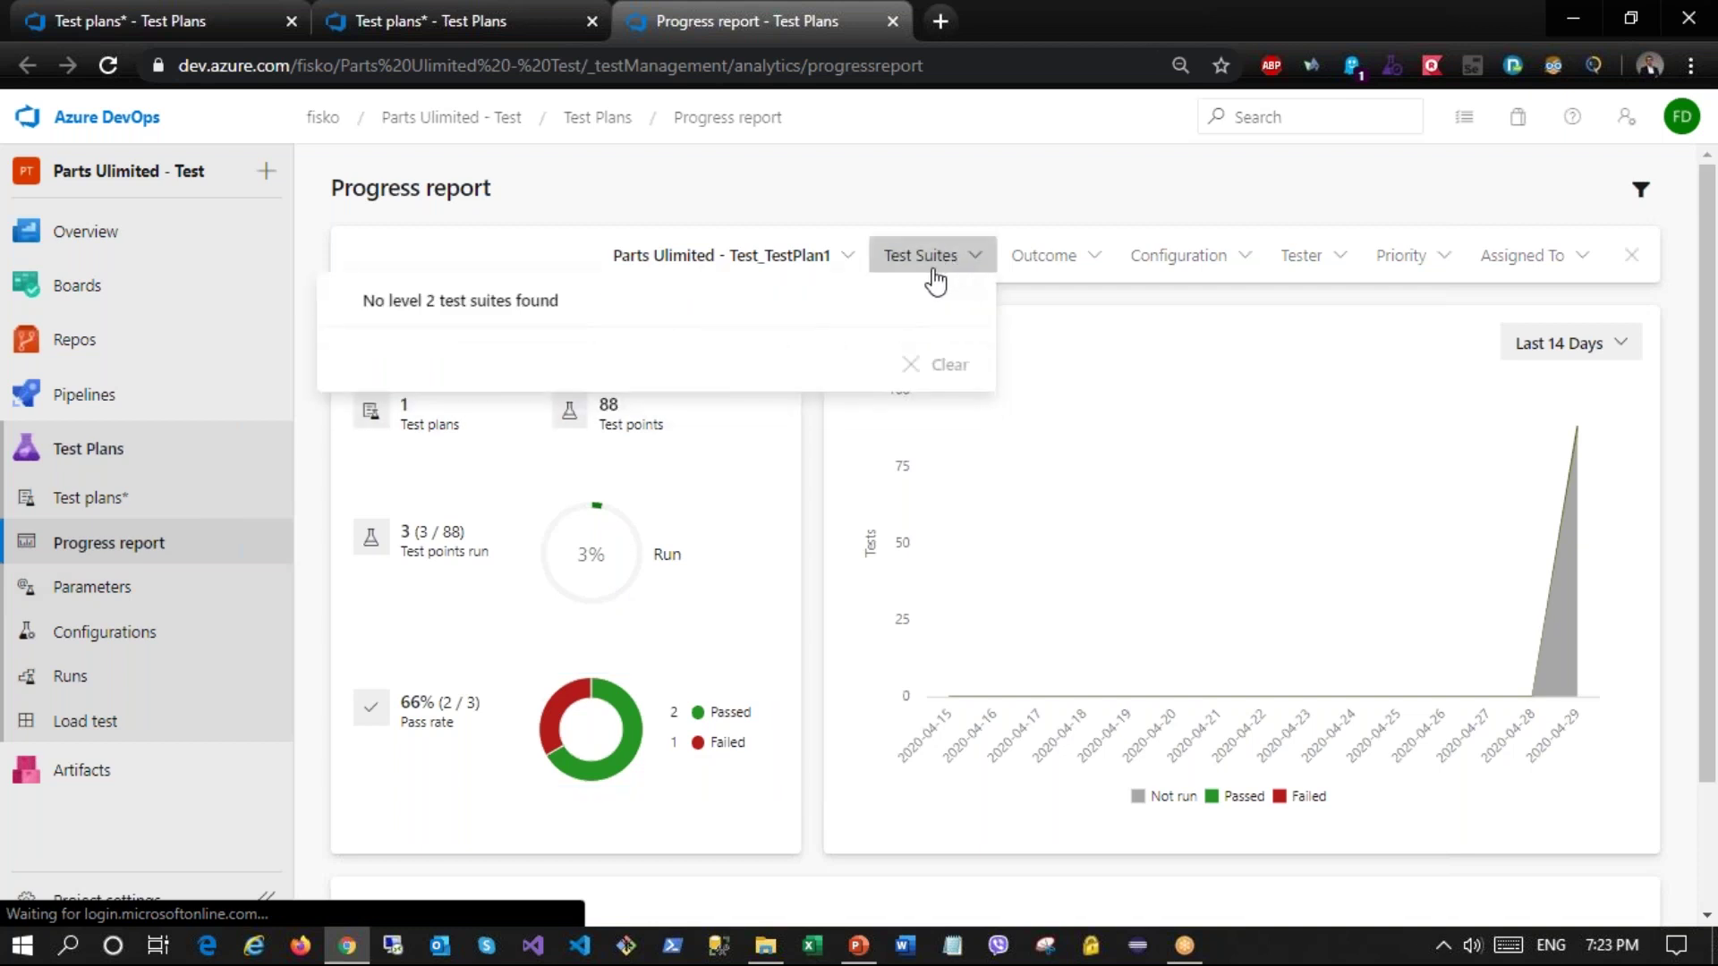
{"action": "left_click", "coordinate": [1009, 173]}
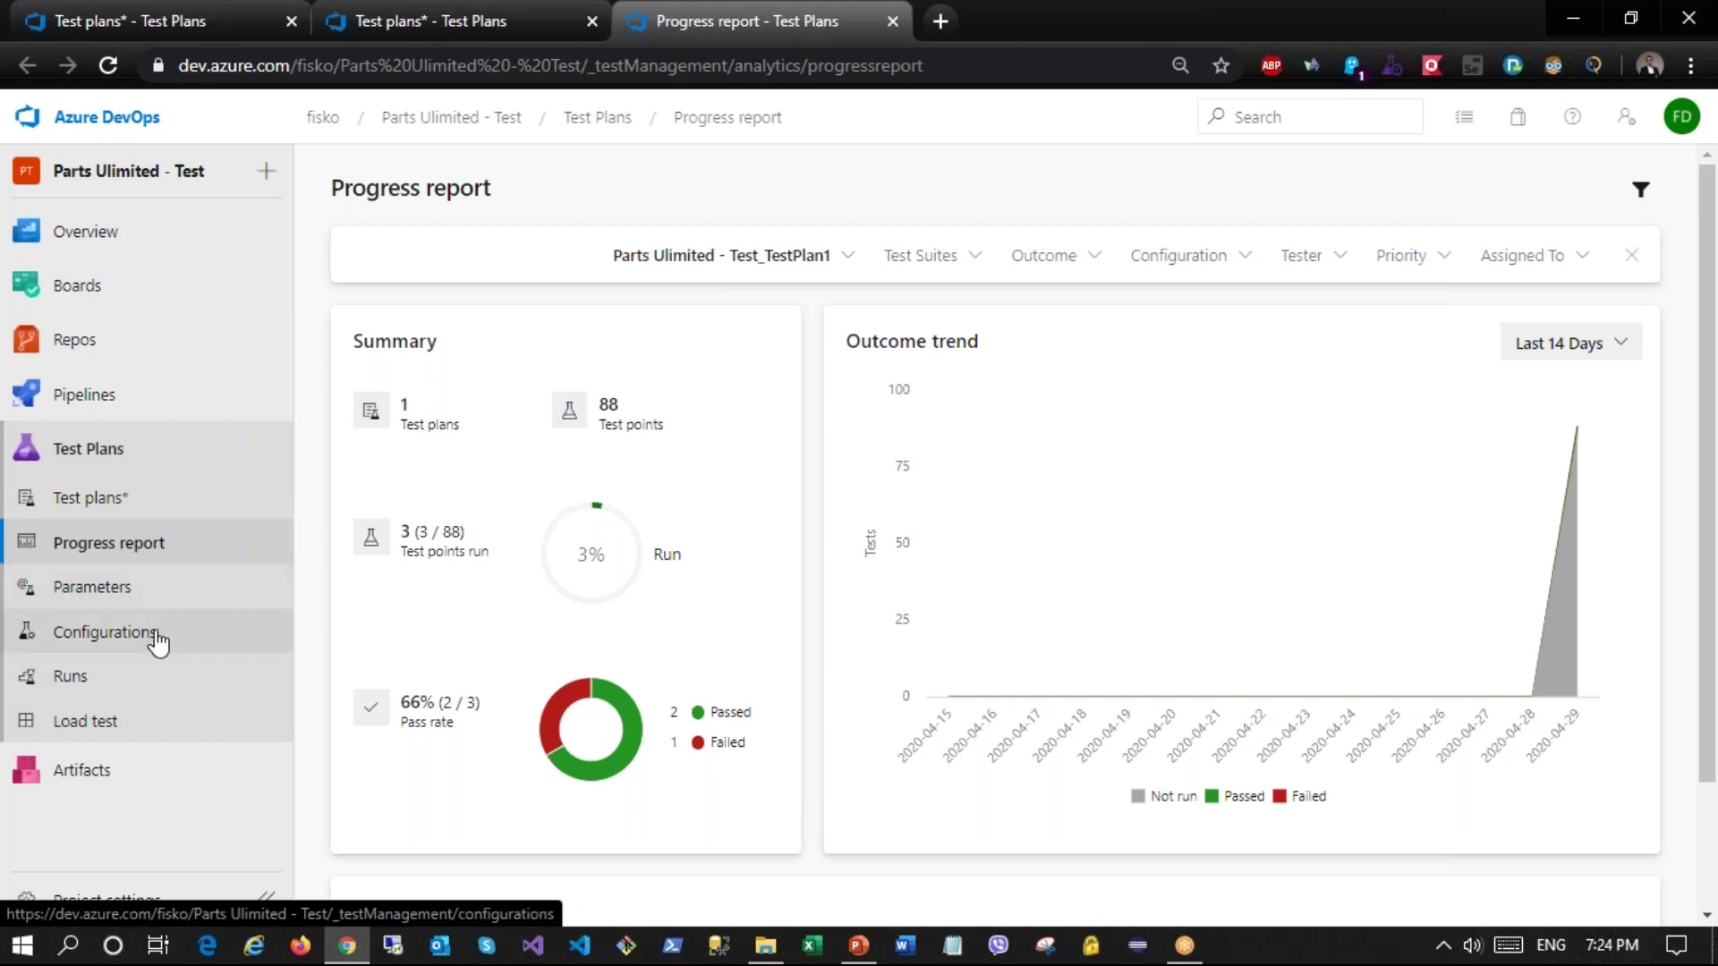
Step: Rename the Windows 10 test configuration to 'Windows 10, chrome'
{"action": "left_click", "coordinate": [109, 642]}
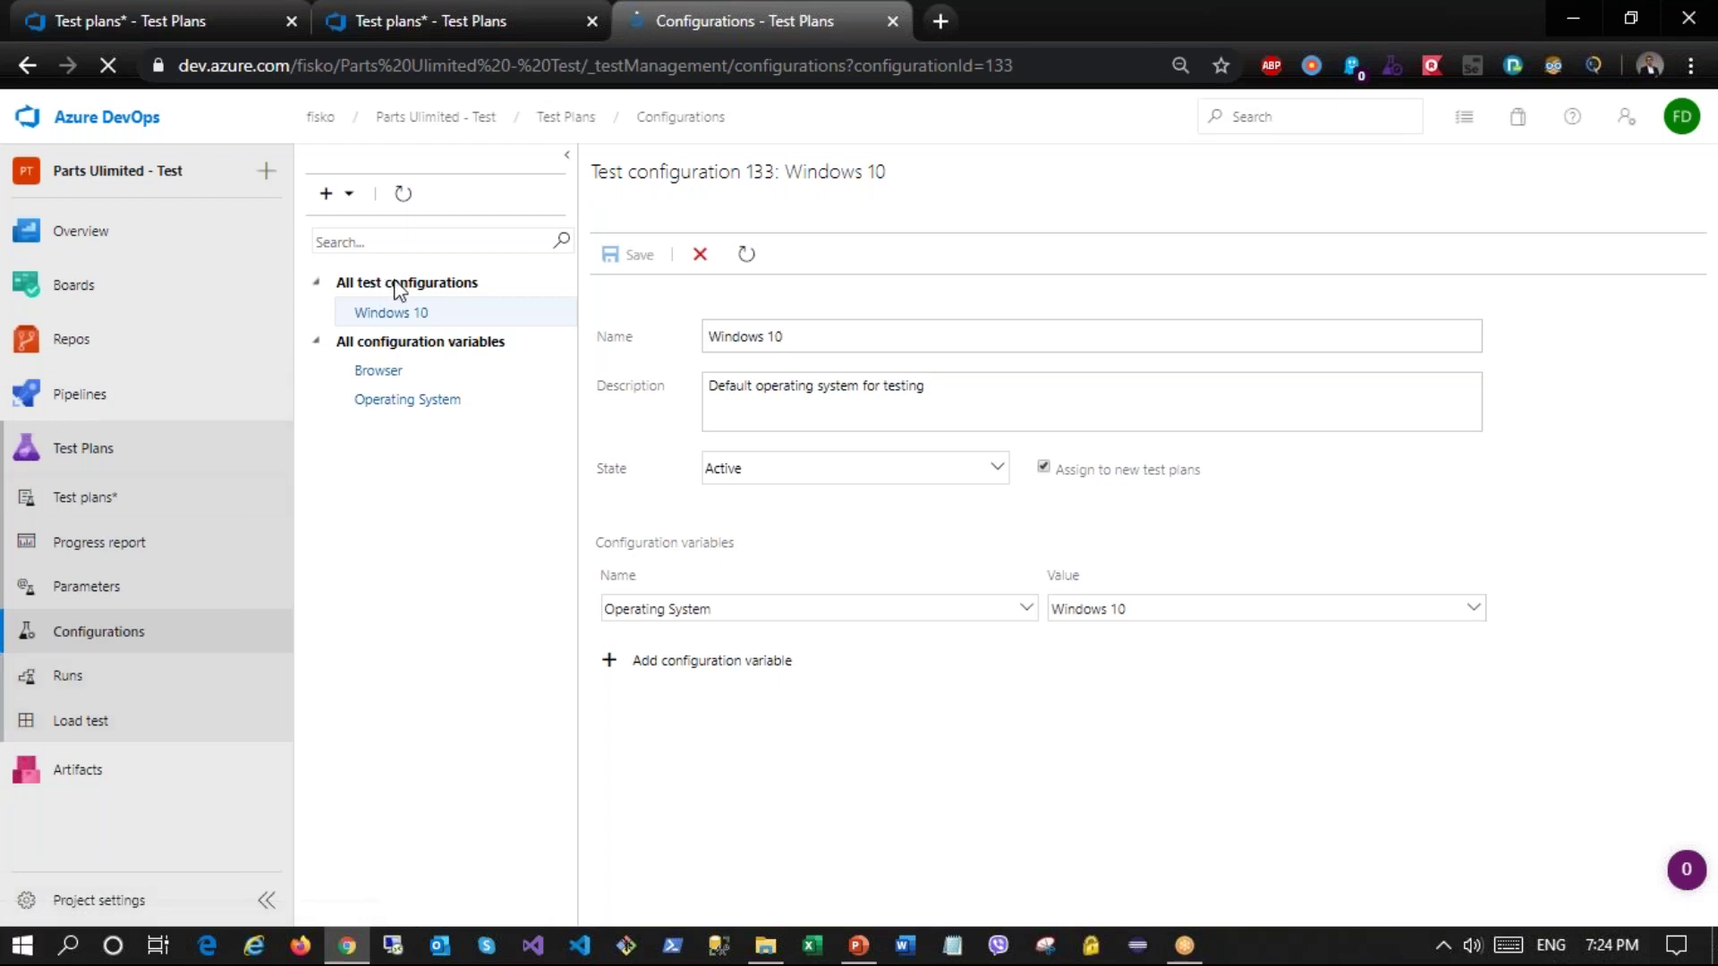
{"action": "left_click", "coordinate": [442, 318]}
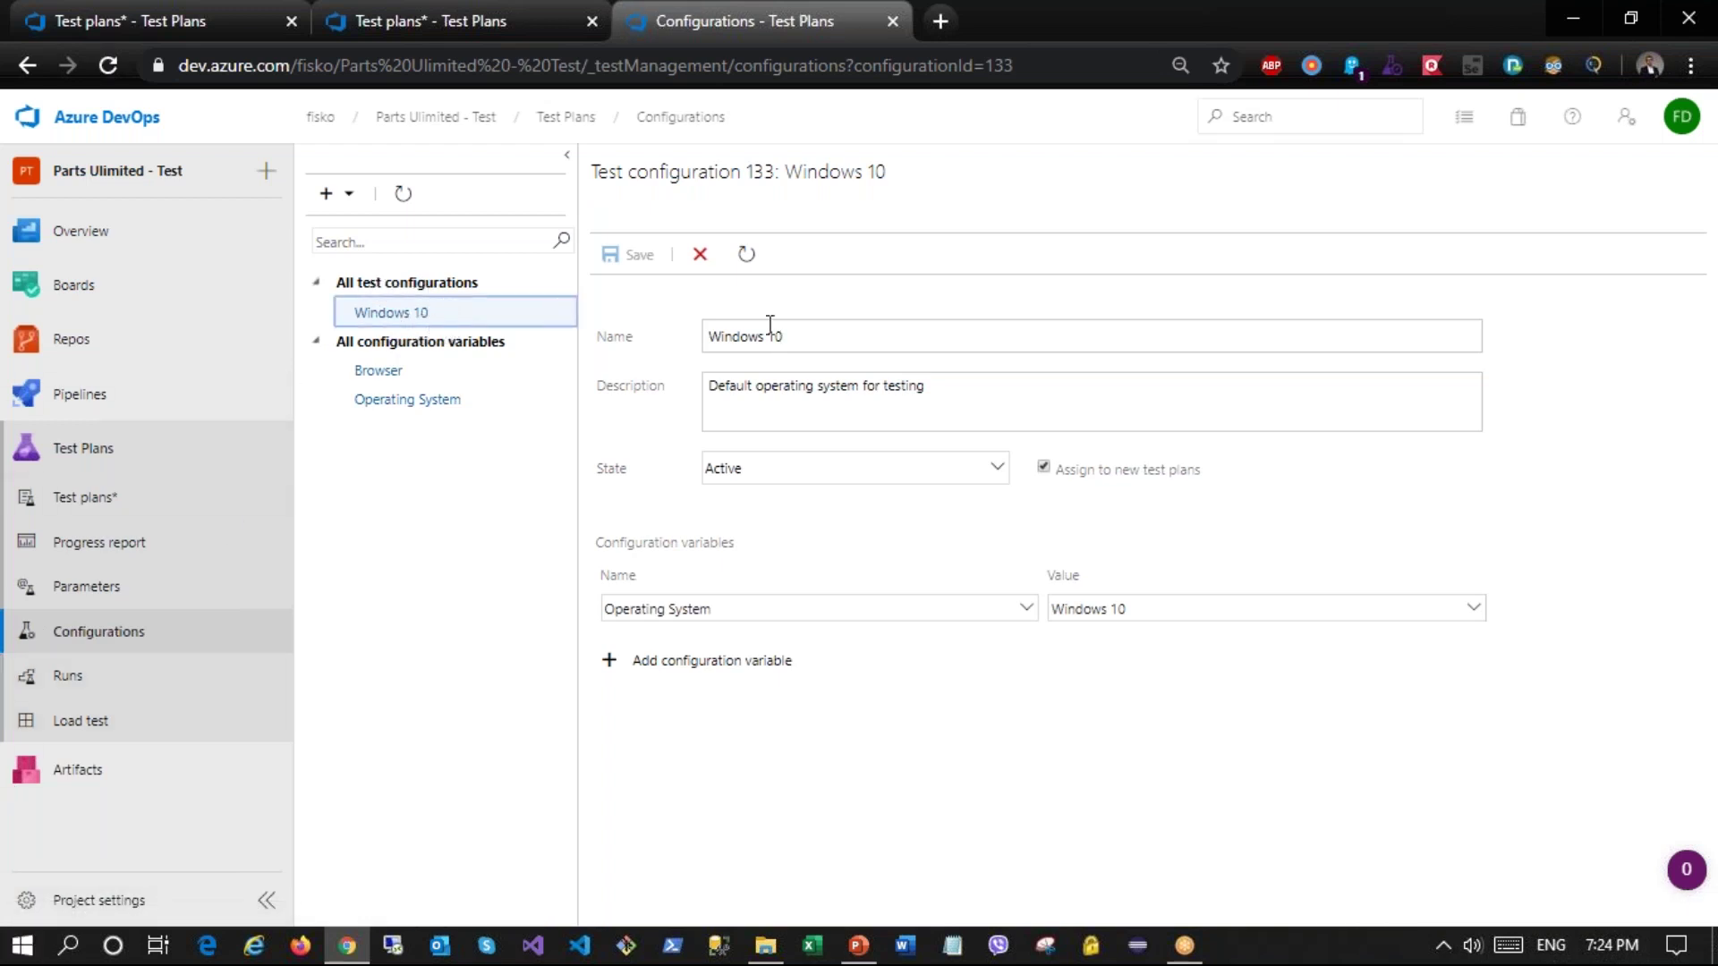
{"action": "left_click", "coordinate": [825, 335]}
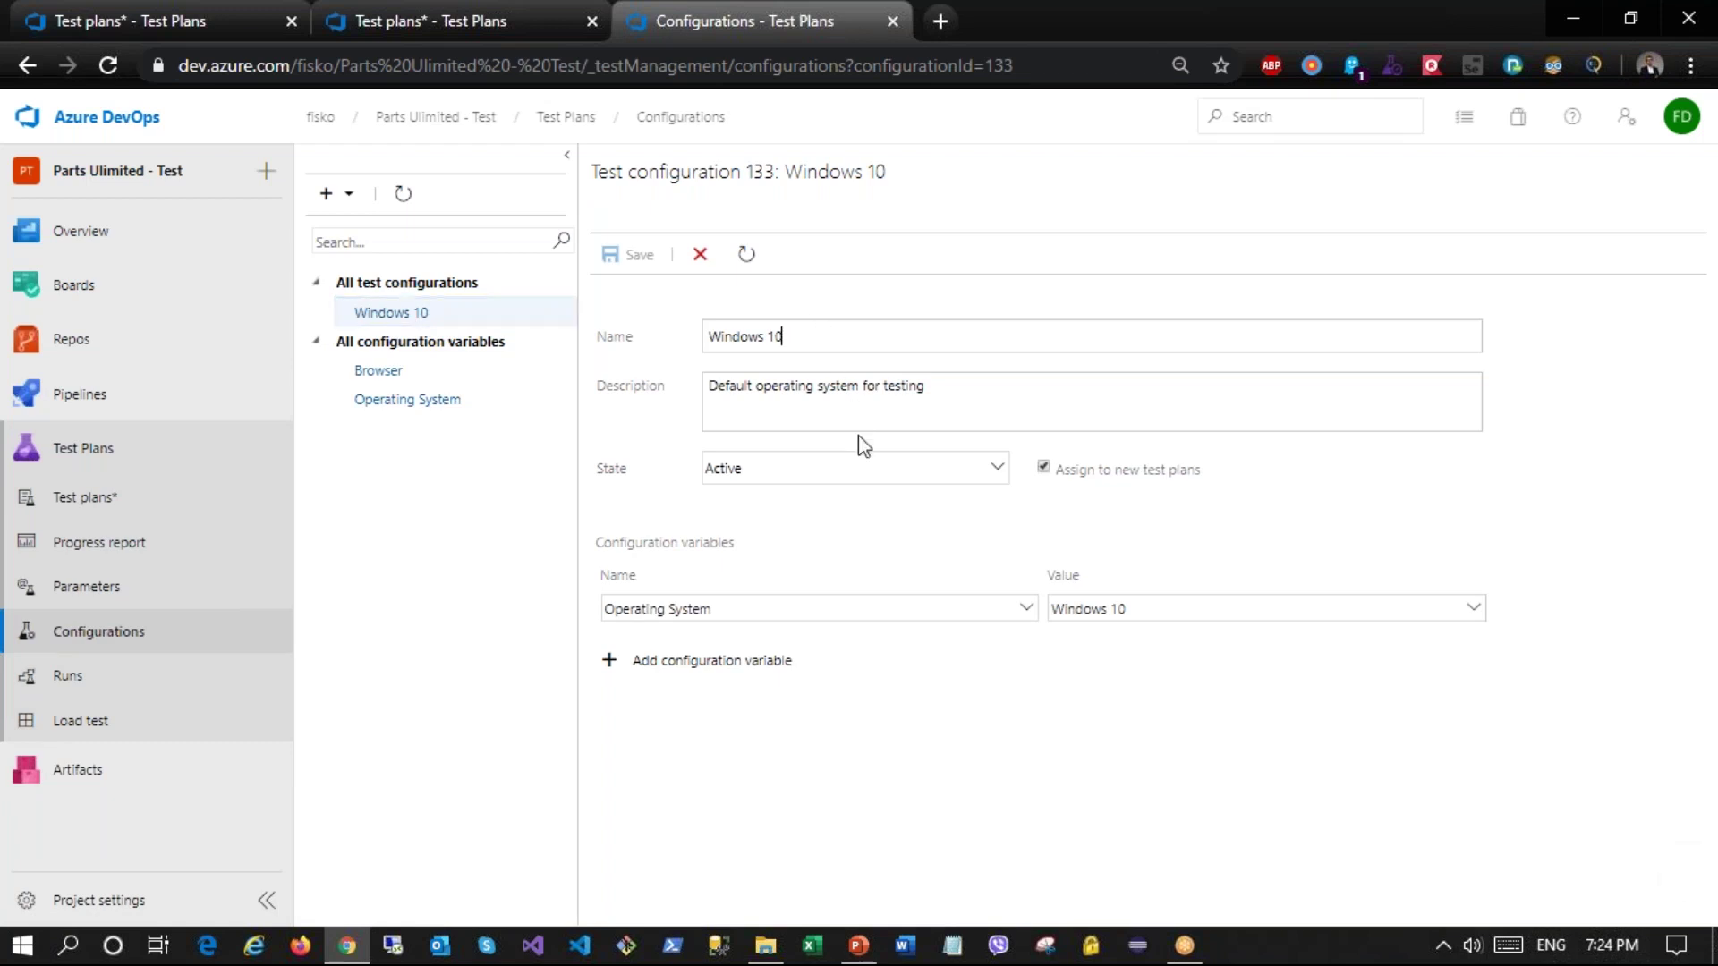
{"action": "type", "text": ", chrome"}
Step: Add a Browser configuration variable set to Chrome and save the configuration
{"action": "left_click", "coordinate": [765, 658]}
{"action": "left_click", "coordinate": [920, 654]}
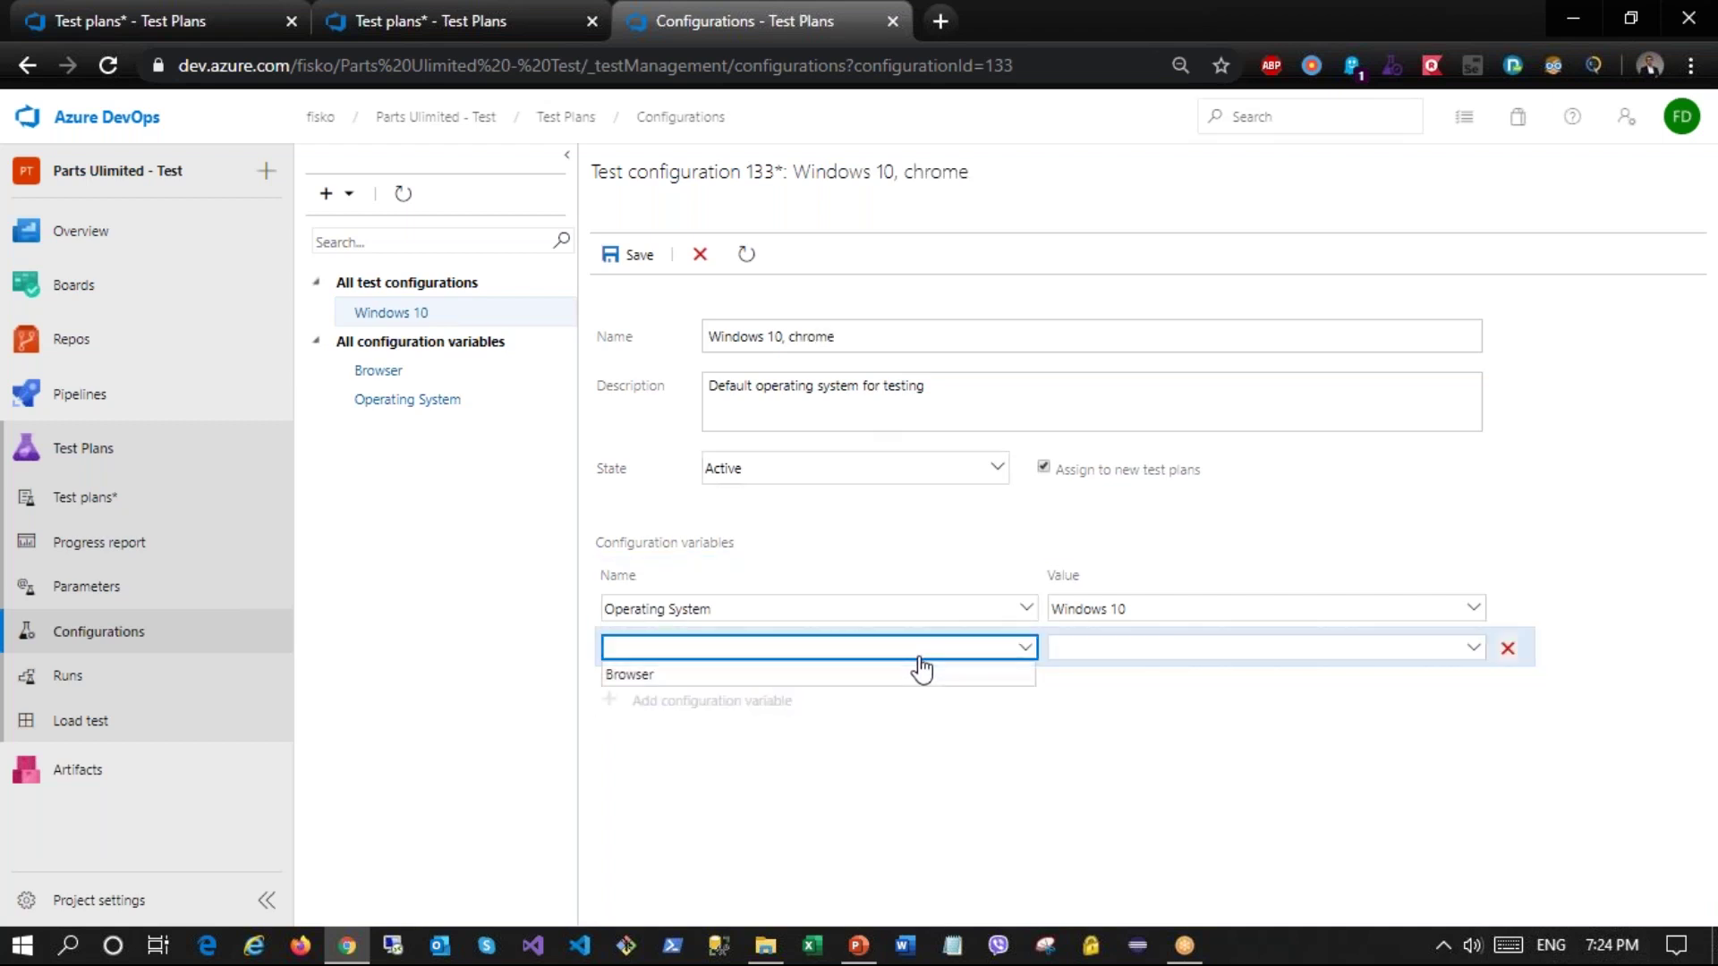
{"action": "left_click", "coordinate": [658, 676]}
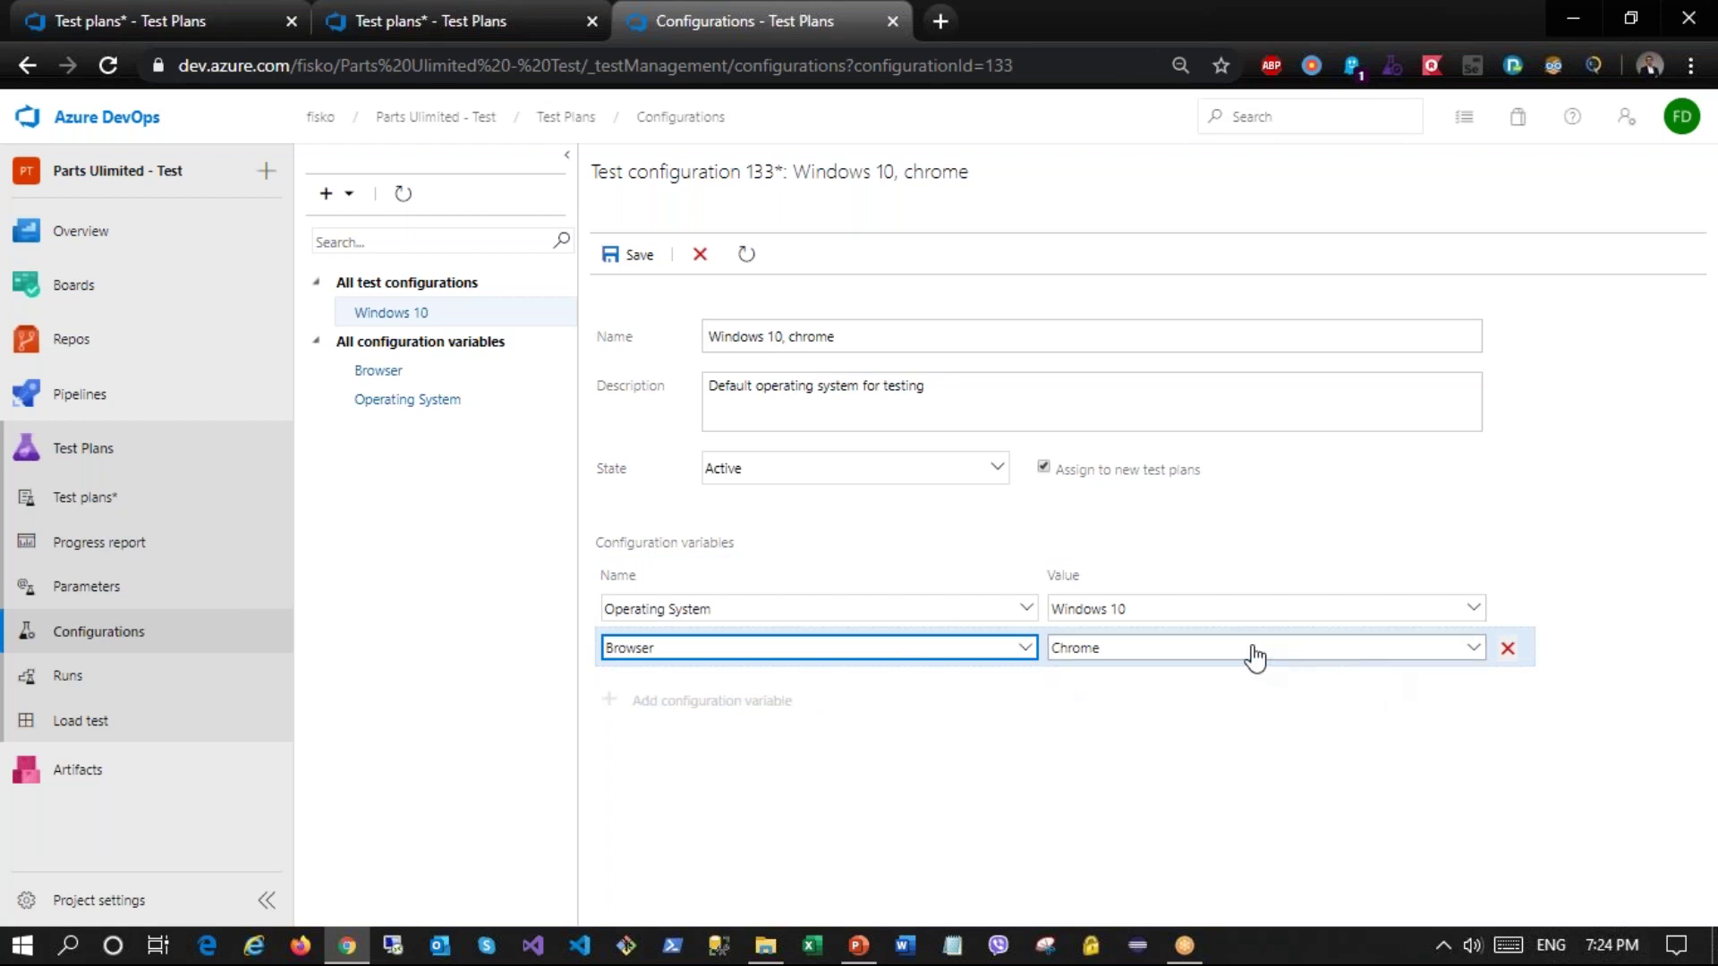
{"action": "left_click", "coordinate": [615, 257]}
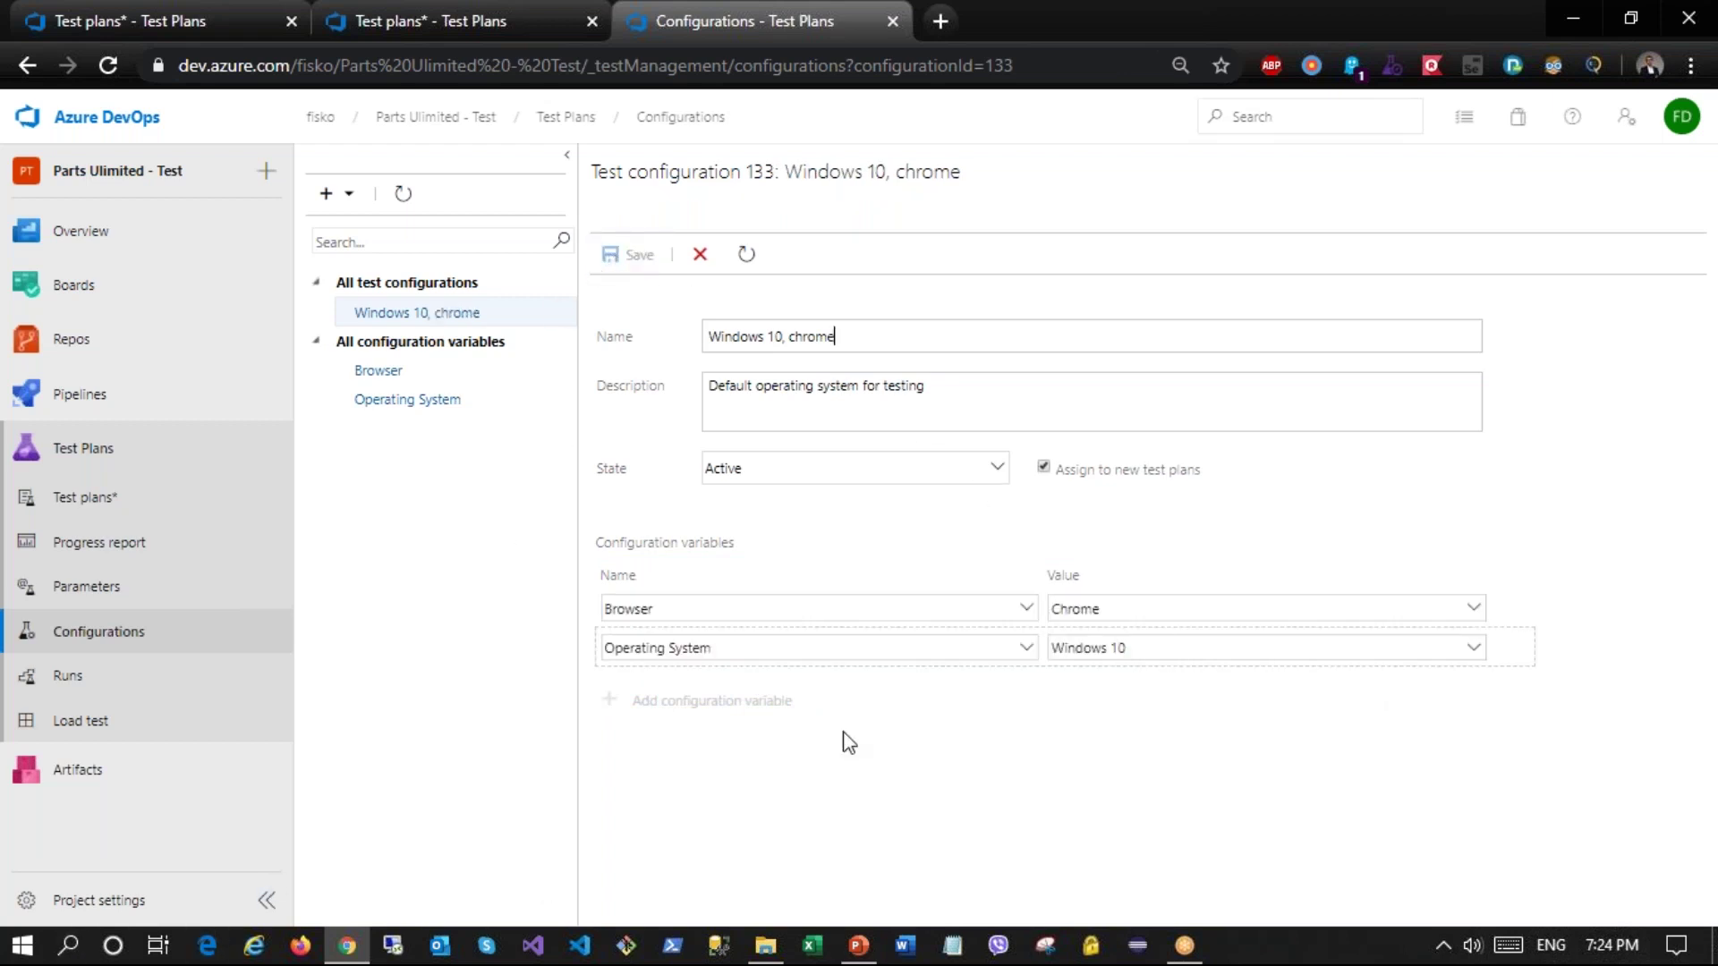
Step: Create a new test configuration named 'Windows 10, Firefox'
{"action": "left_click", "coordinate": [330, 198]}
{"action": "left_click", "coordinate": [338, 239]}
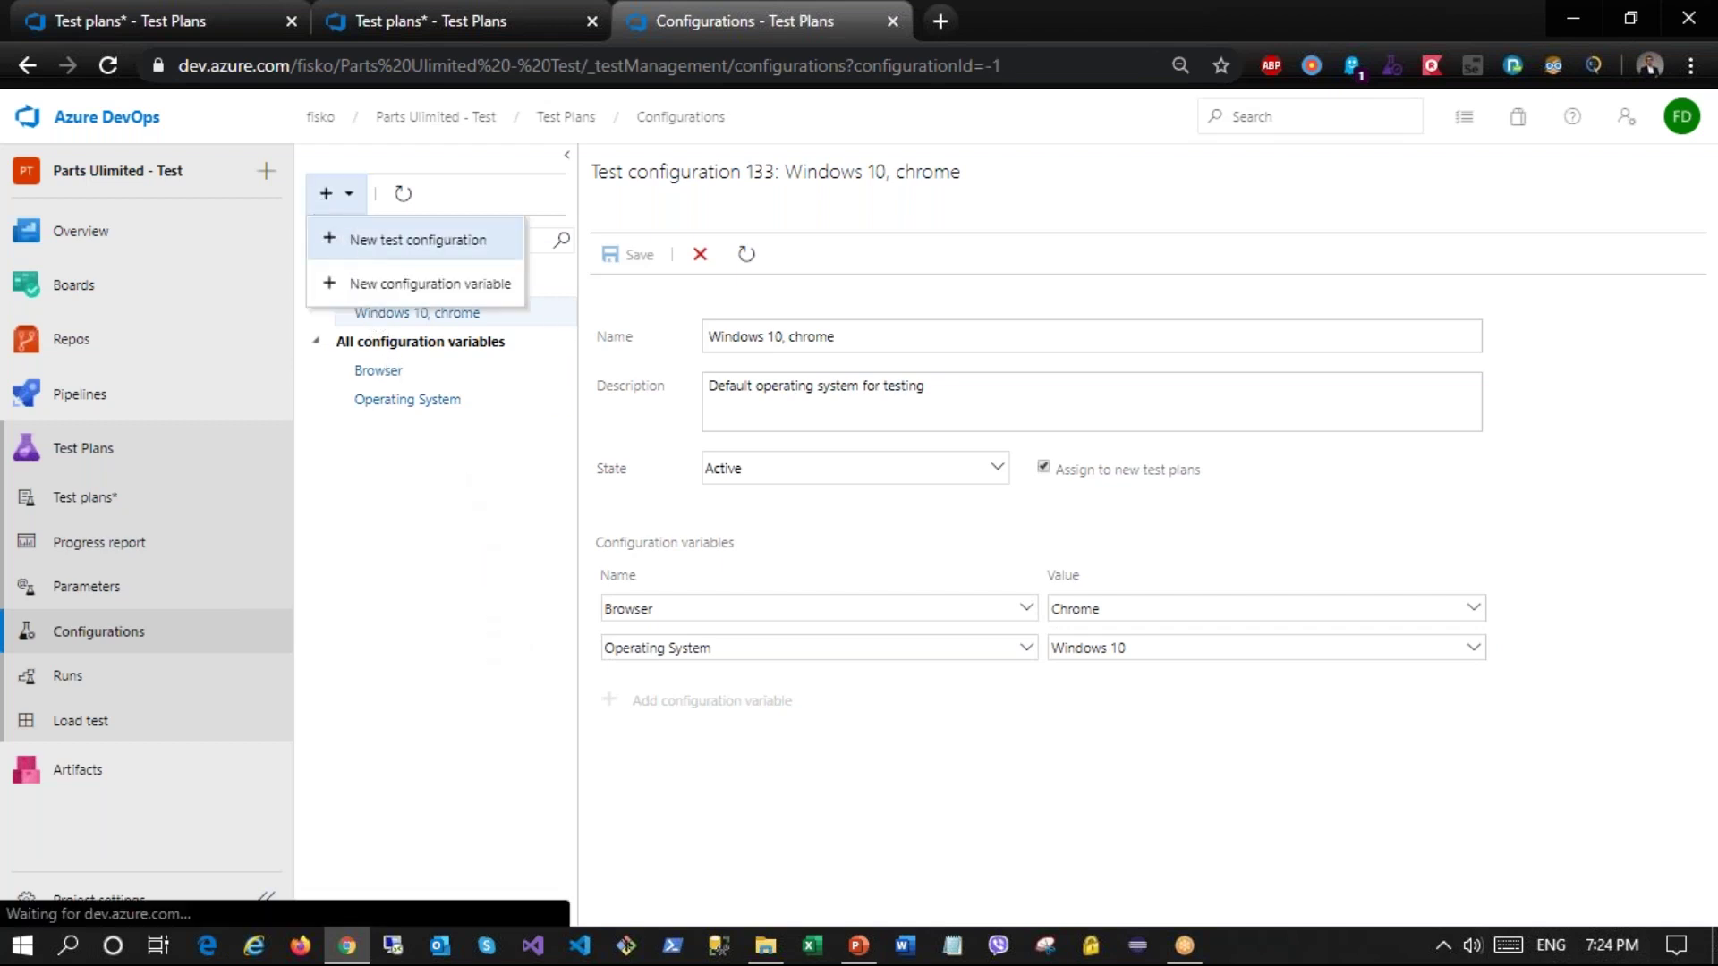
{"action": "left_click", "coordinate": [766, 335]}
{"action": "type", "text": "Windo"}
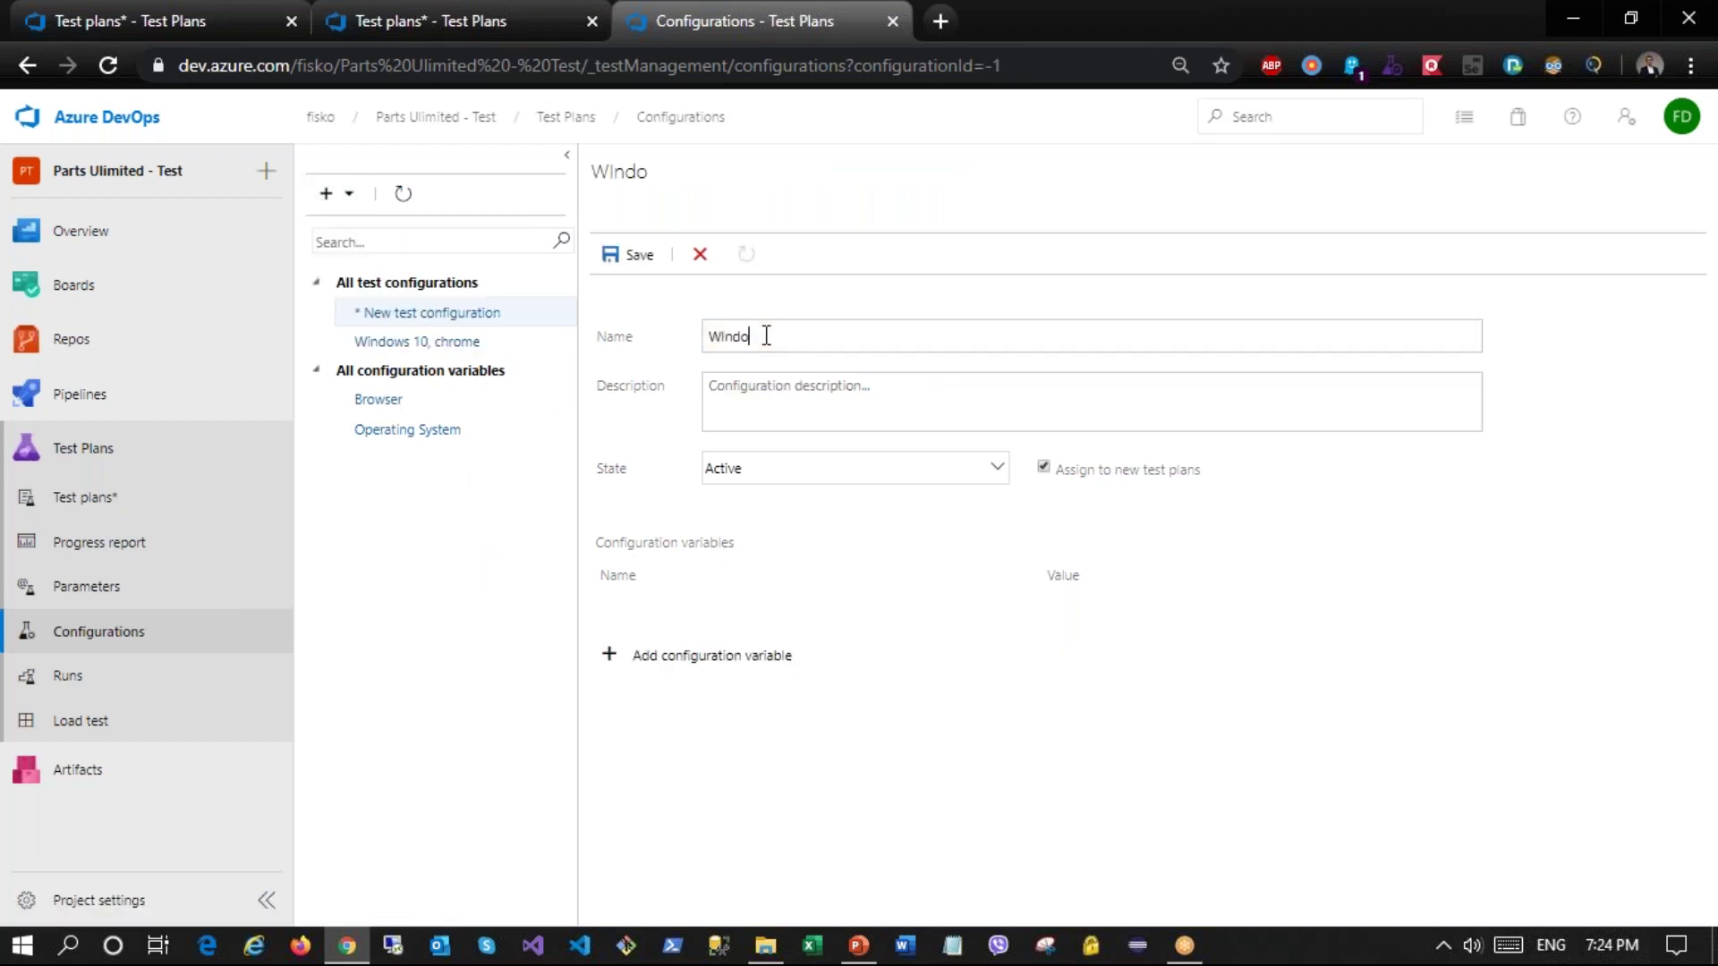
{"action": "type", "text": "dows 10"}
{"action": "left_click", "coordinate": [662, 652]}
{"action": "type", "text": ", Firefox"}
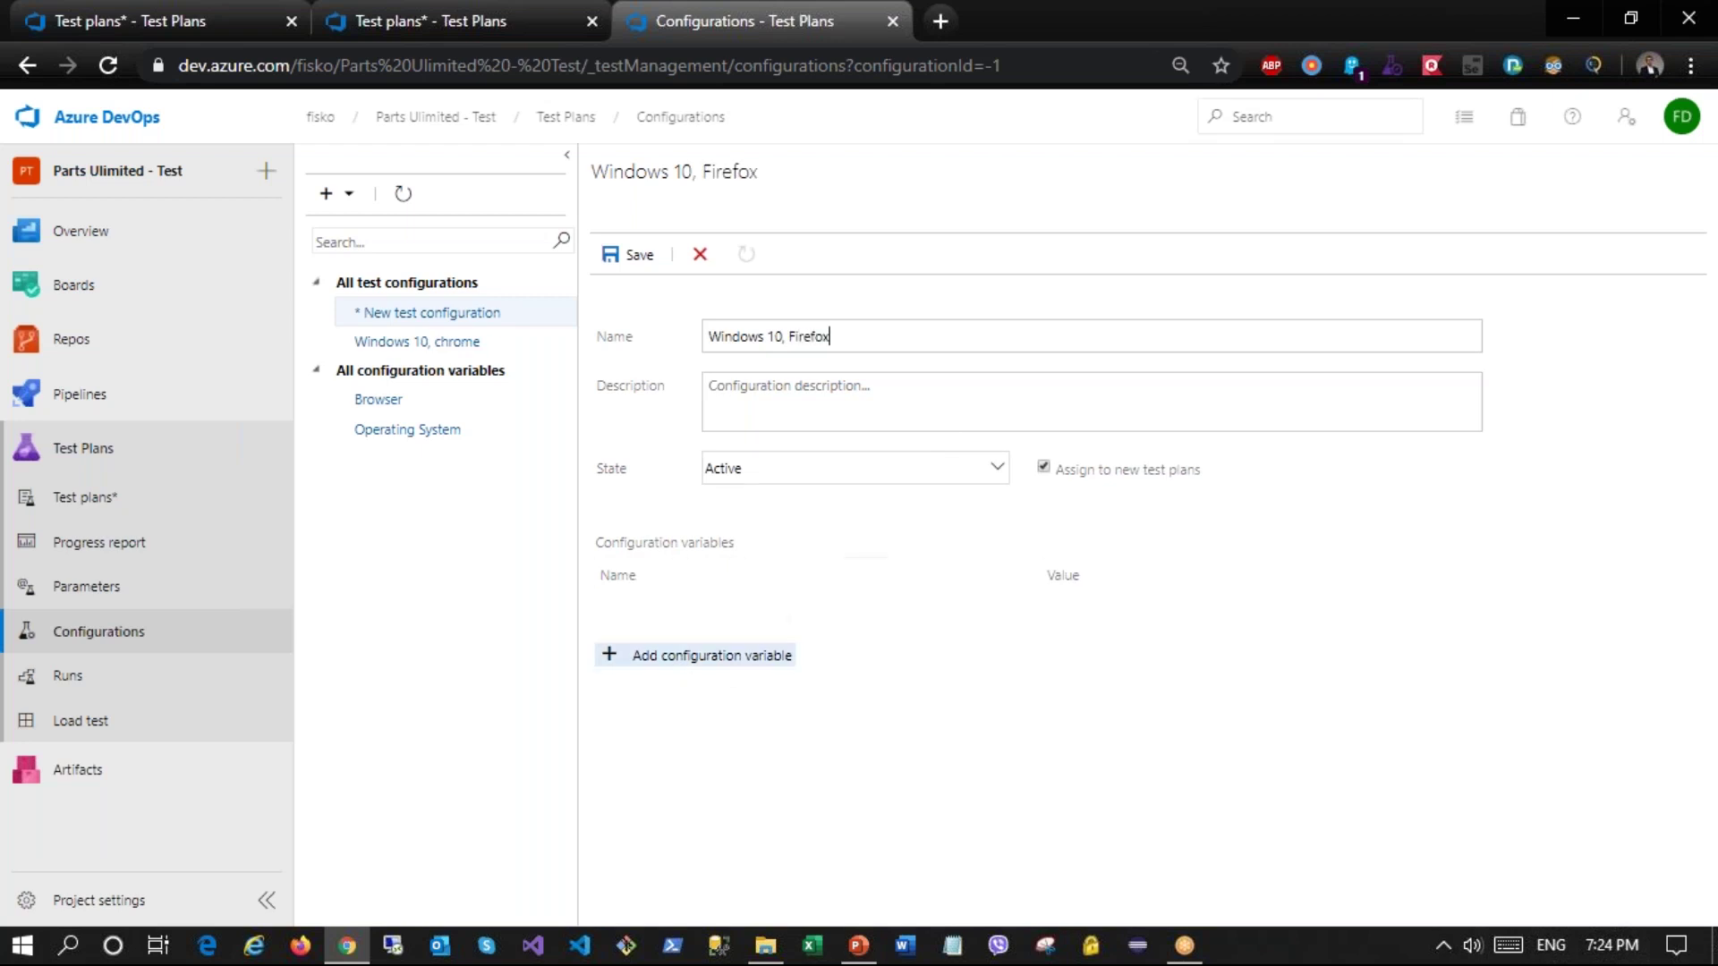
Step: Give it Browser = FireFox and Operating System = Windows 10 variables, then save
{"action": "left_click", "coordinate": [716, 656]}
{"action": "left_click", "coordinate": [1036, 603]}
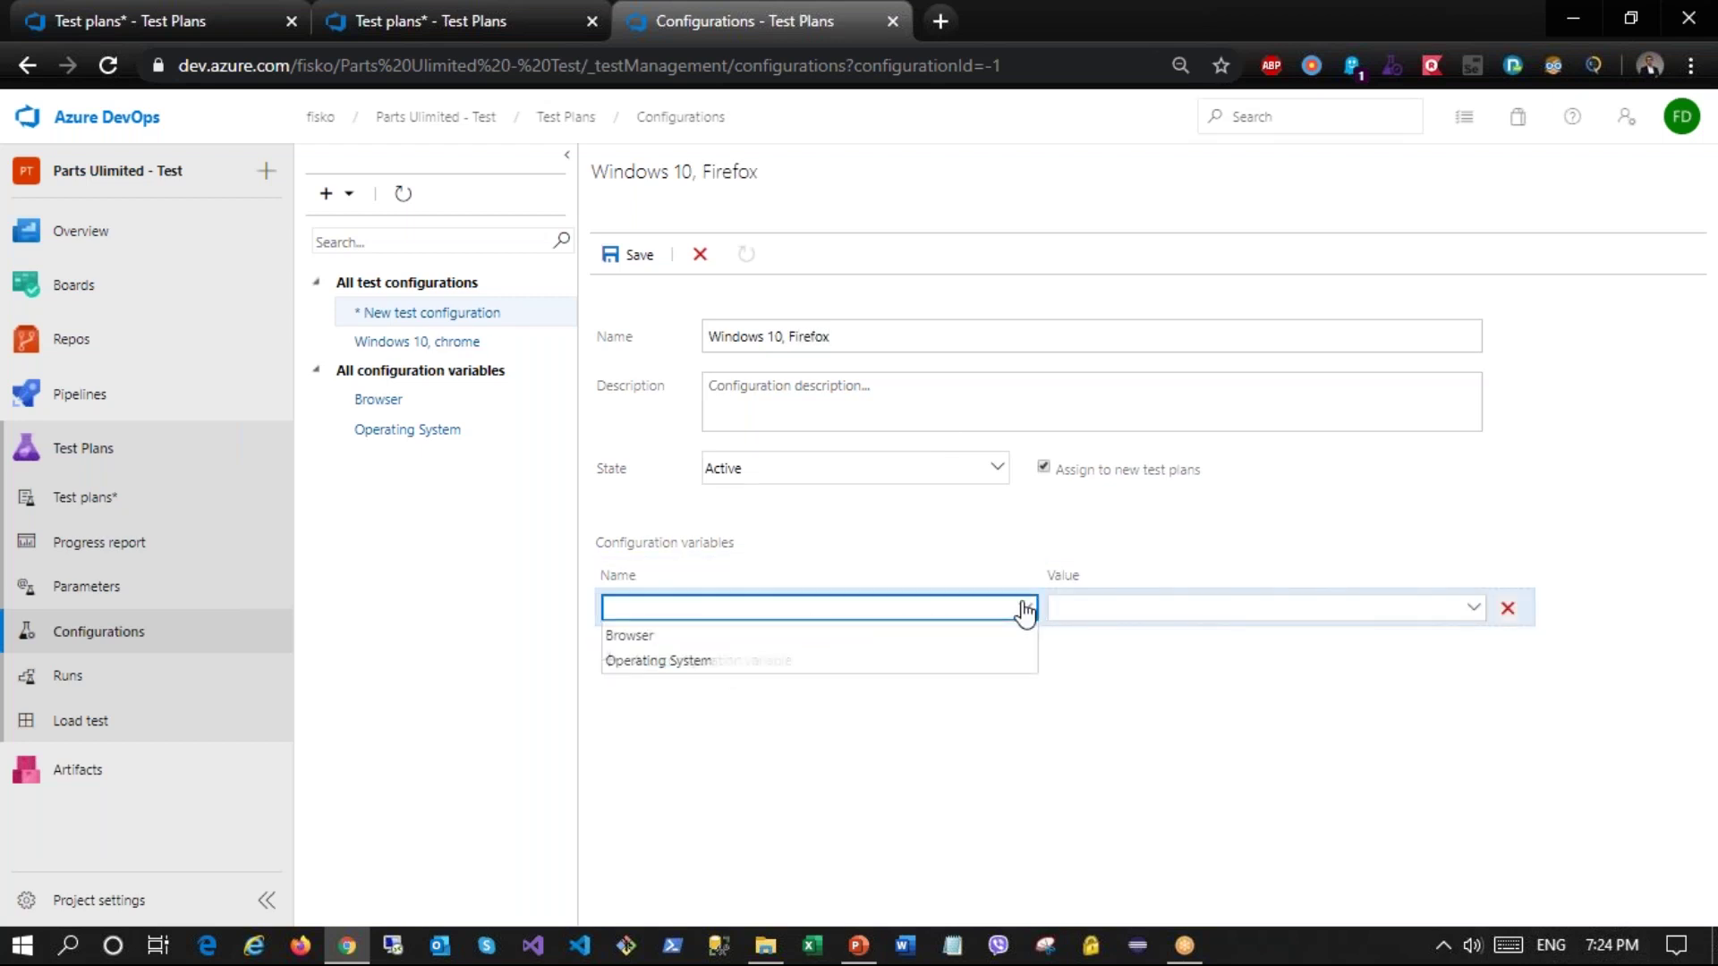
{"action": "left_click", "coordinate": [863, 640]}
{"action": "left_click", "coordinate": [1100, 617]}
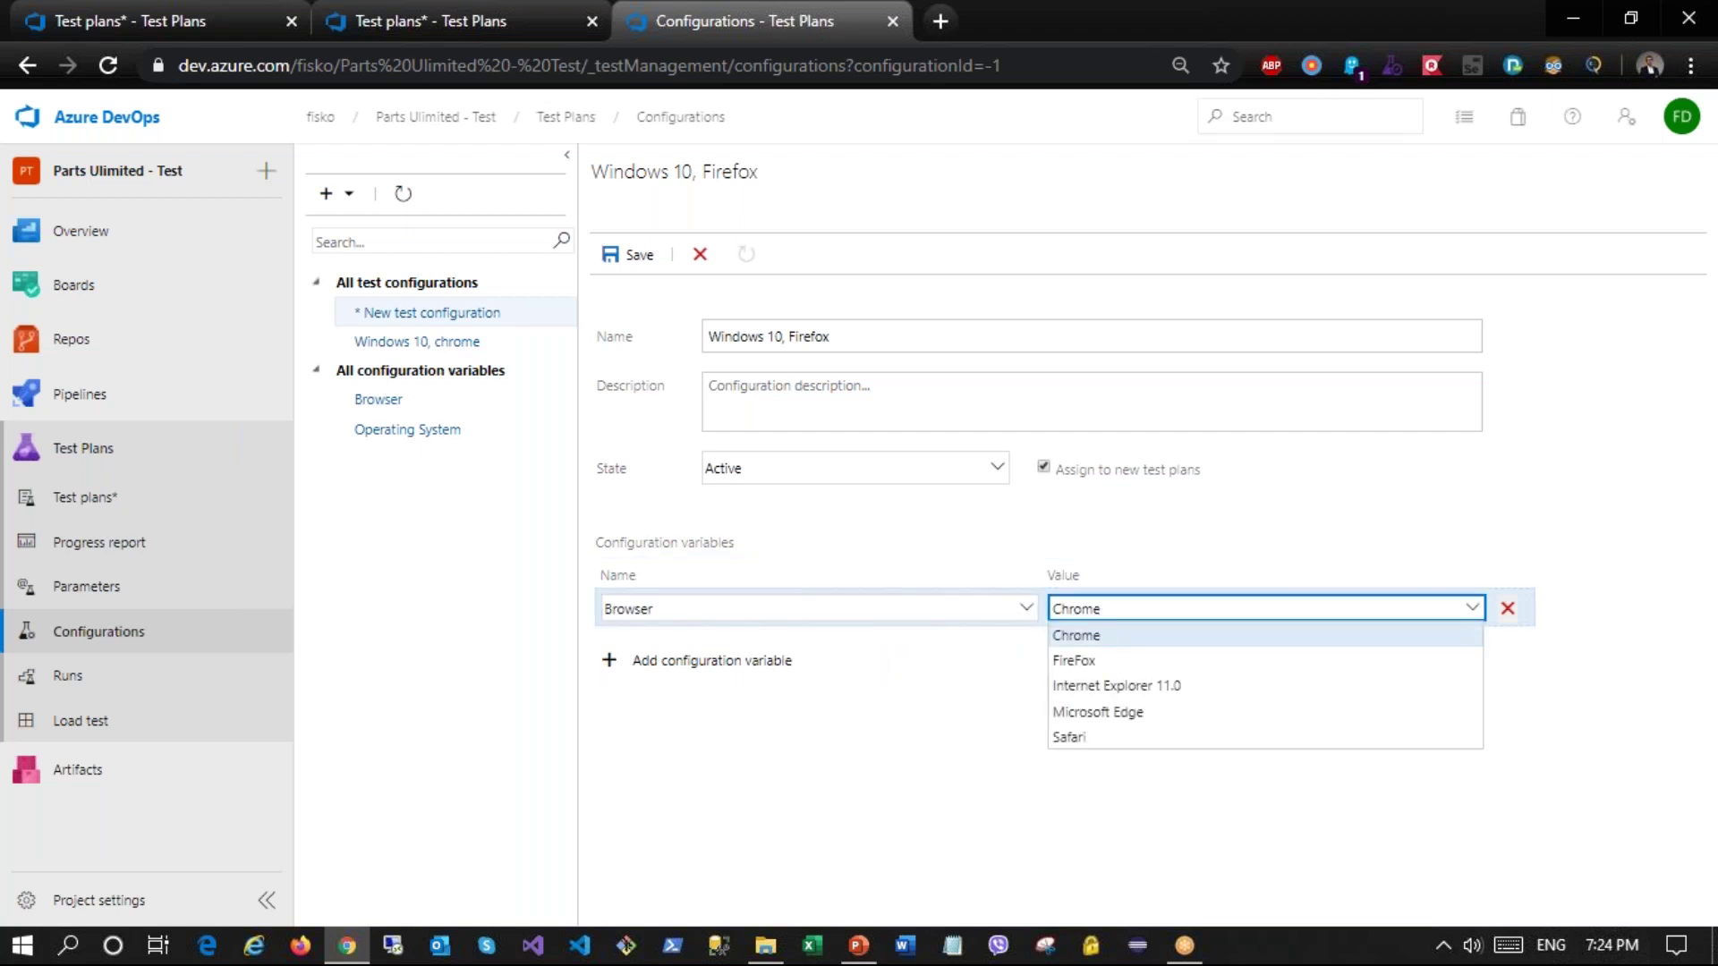
{"action": "left_click", "coordinate": [1083, 657]}
{"action": "left_click", "coordinate": [750, 662]}
{"action": "left_click", "coordinate": [717, 648]}
{"action": "left_click", "coordinate": [719, 671]}
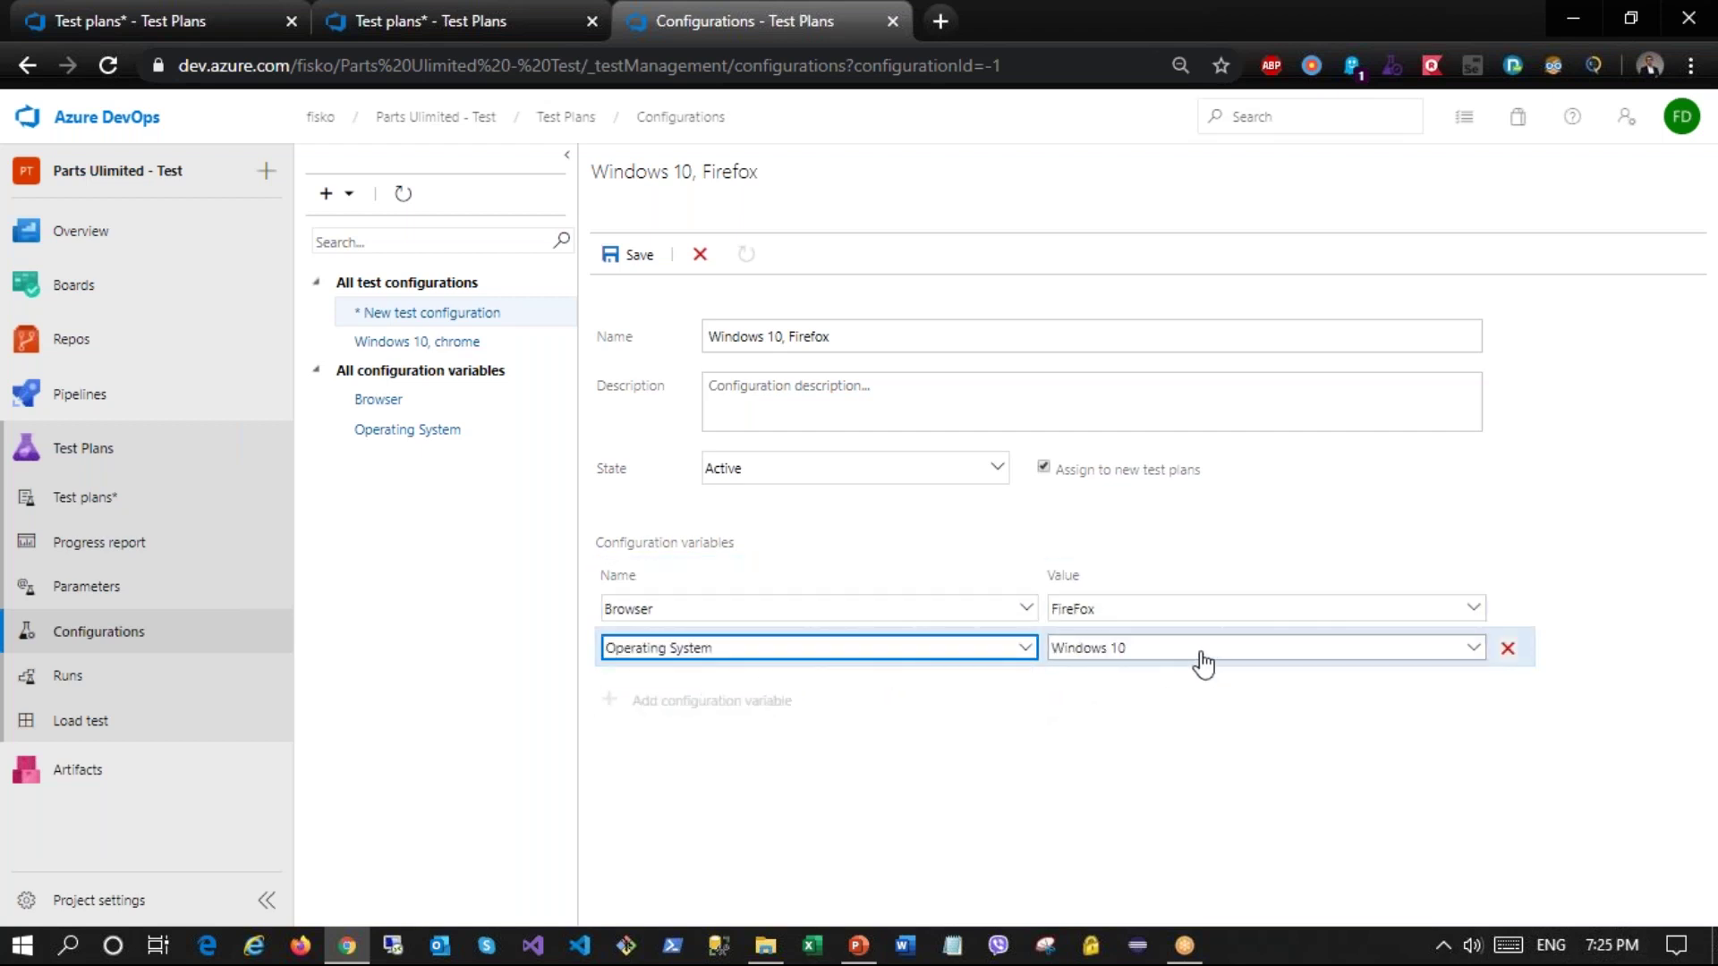
{"action": "left_click", "coordinate": [632, 257]}
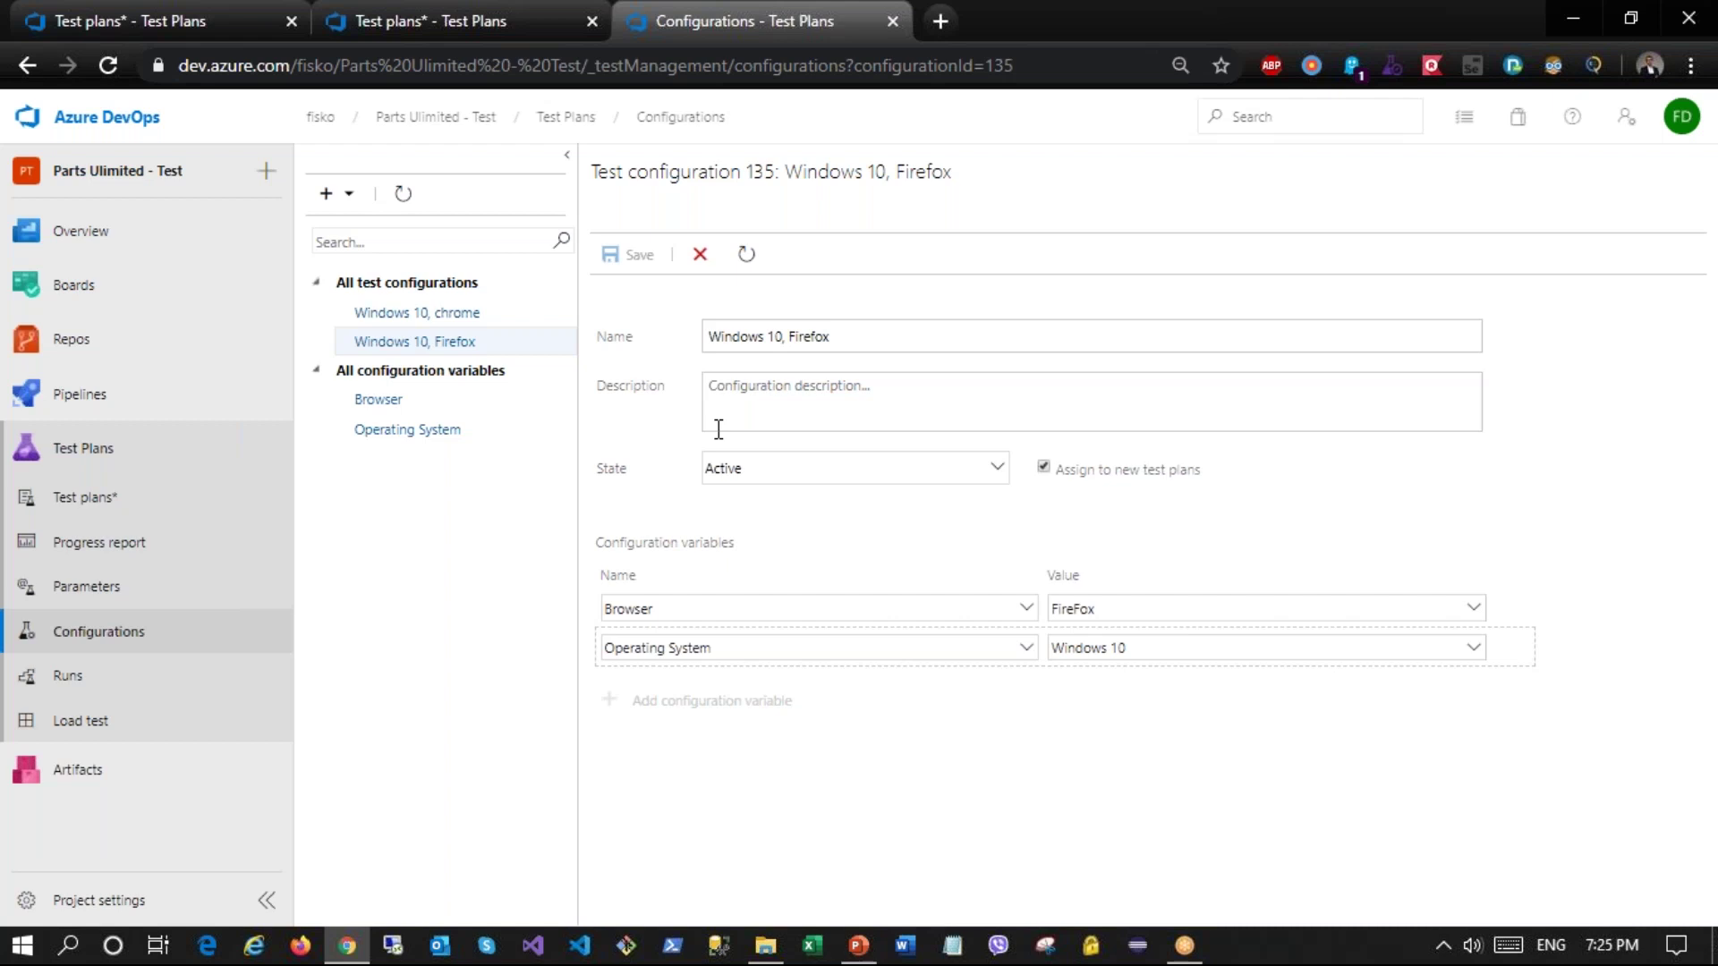
Step: Assign the Windows 10, Firefox configuration to the Najavuvanje suite and save
{"action": "left_click", "coordinate": [111, 498]}
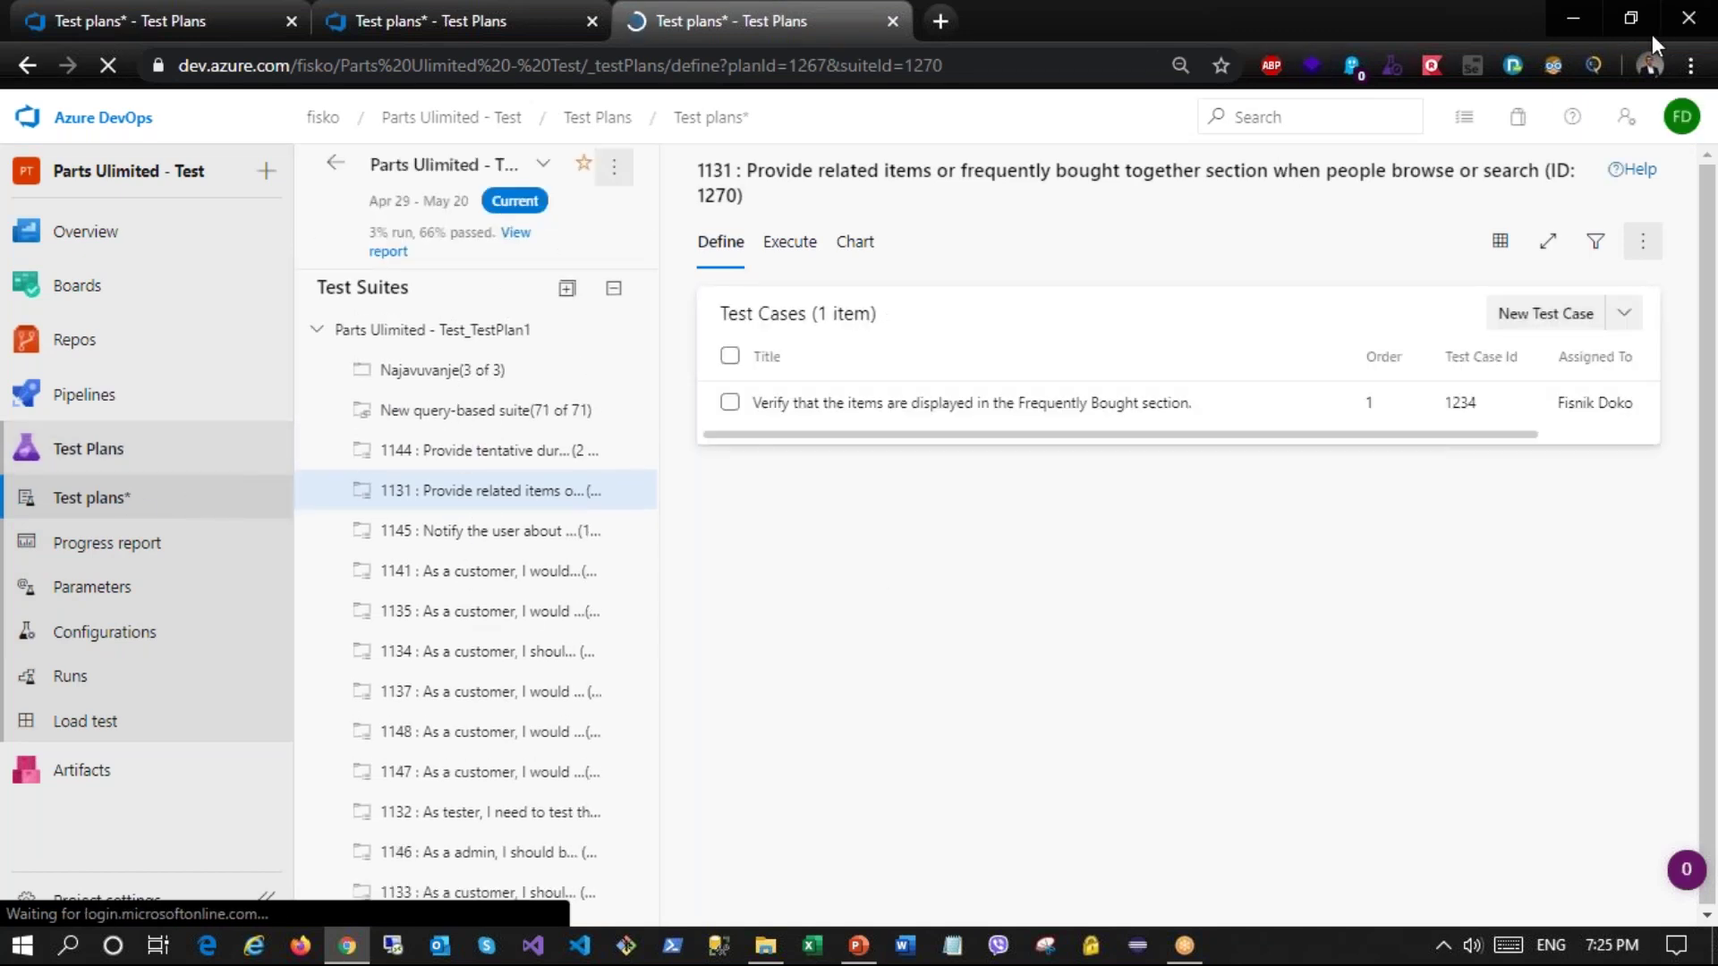
{"action": "left_click", "coordinate": [488, 376]}
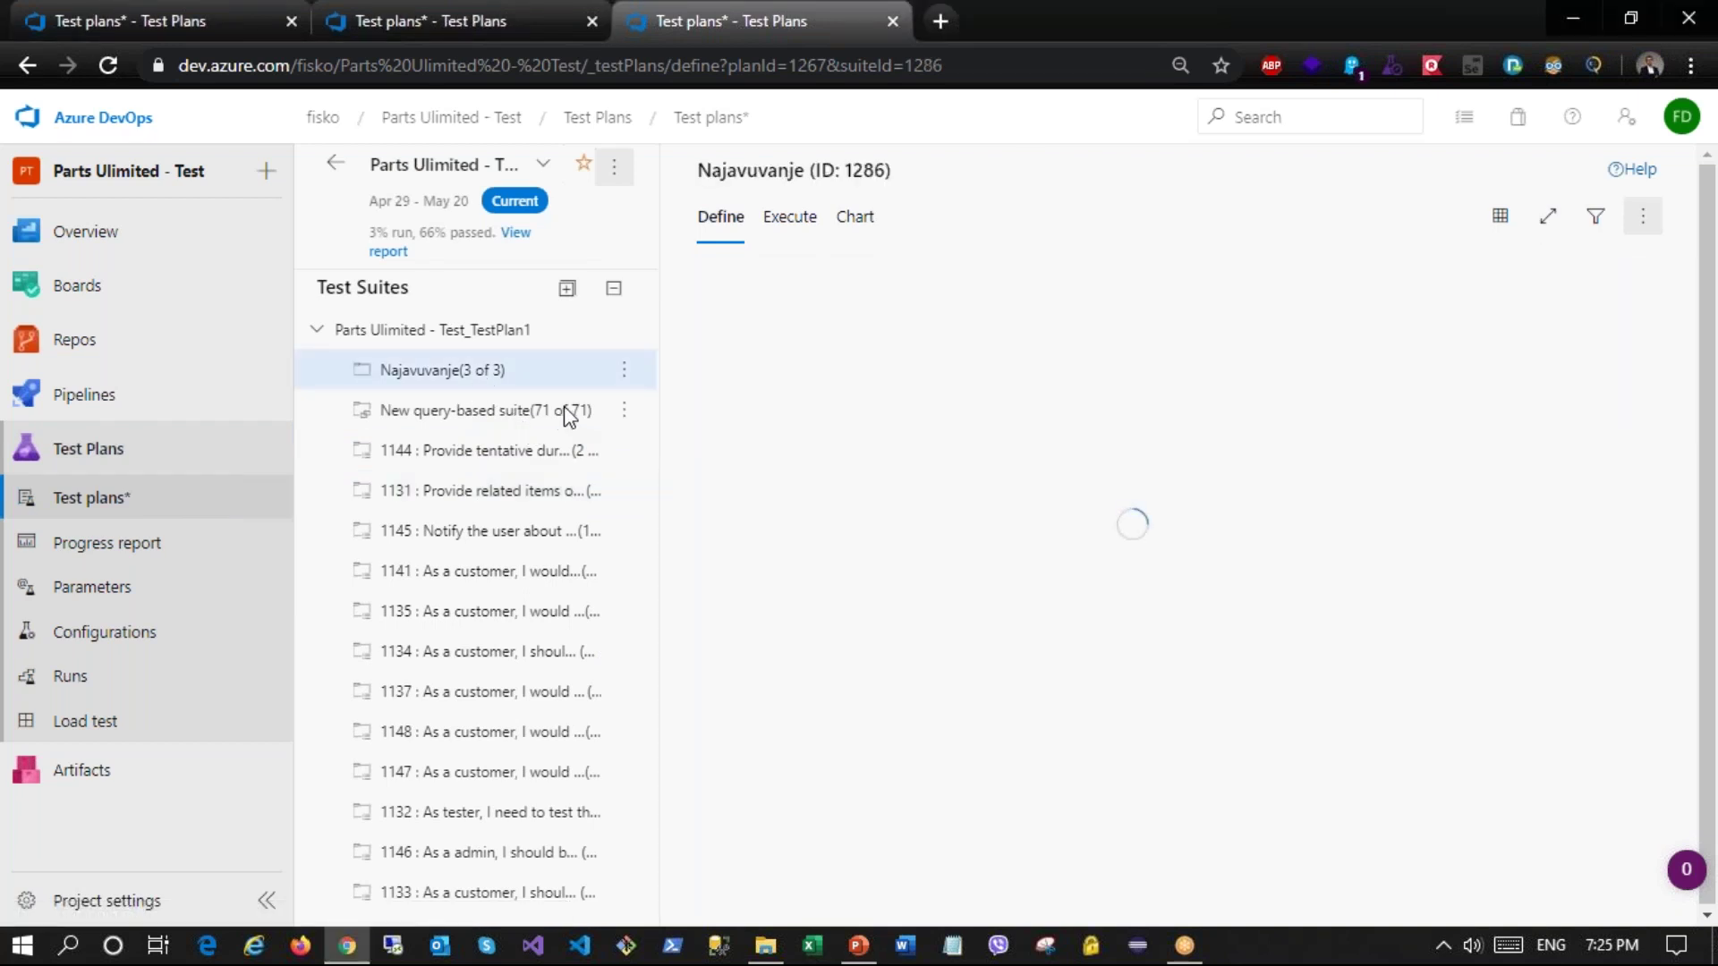
{"action": "left_click_drag", "start_coordinate": [1233, 491], "coordinate": [1169, 499]}
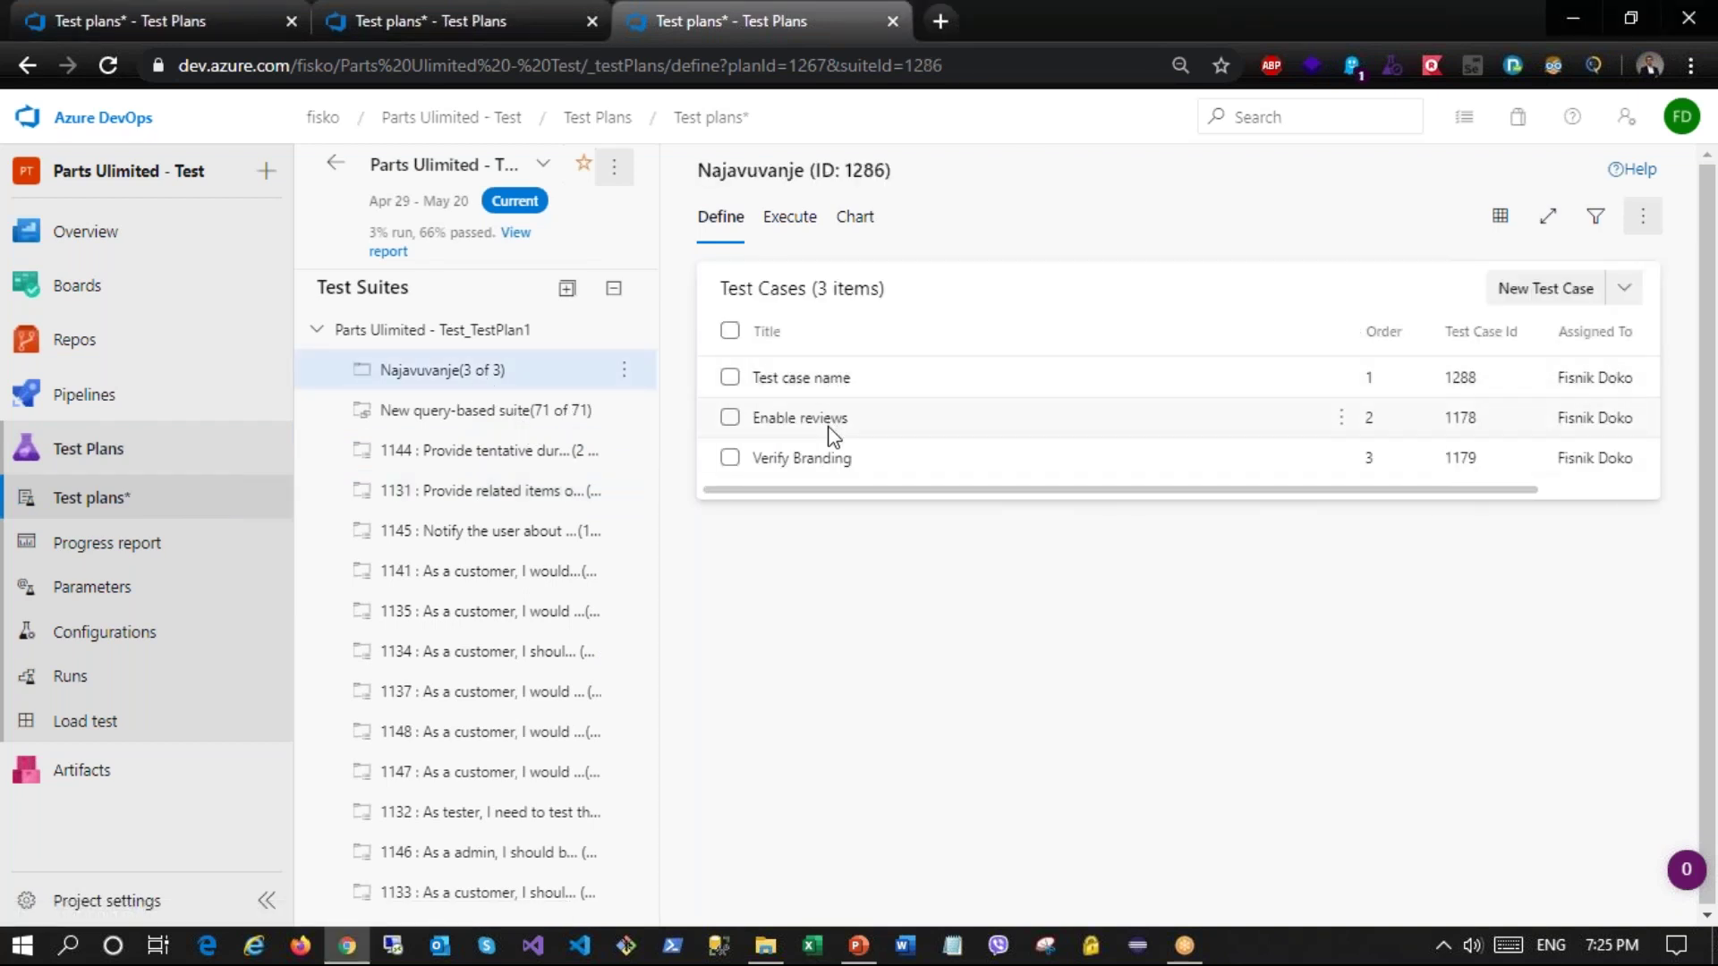
{"action": "left_click", "coordinate": [627, 376]}
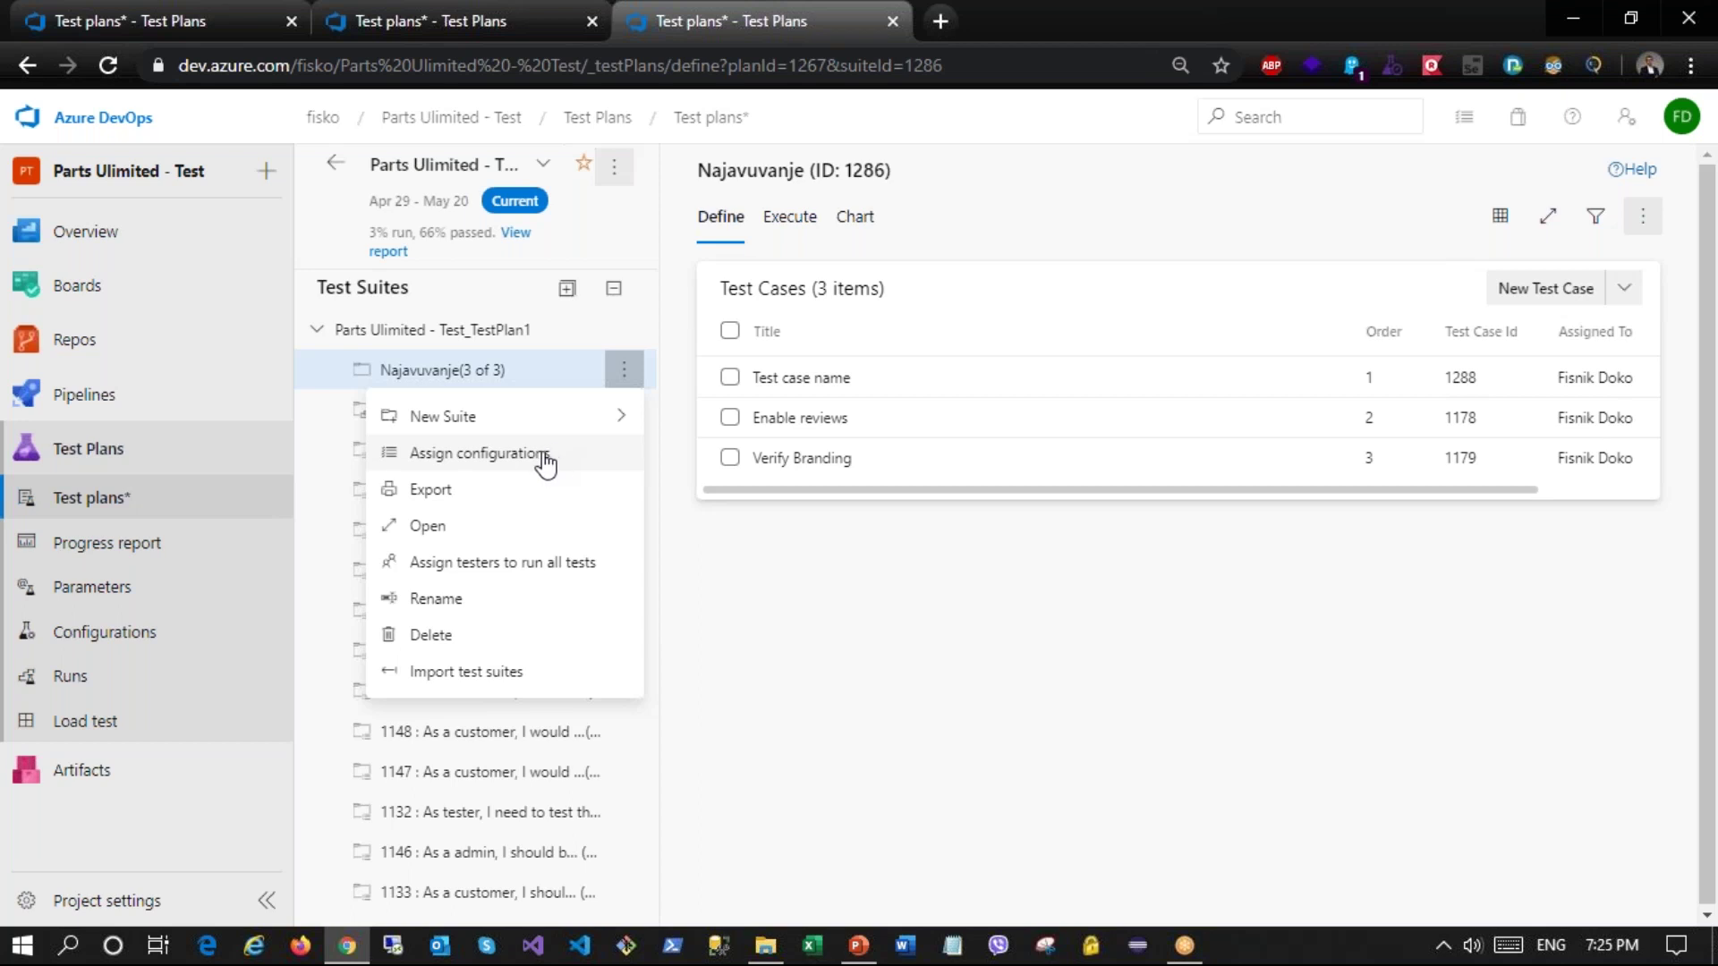
{"action": "left_click", "coordinate": [545, 458]}
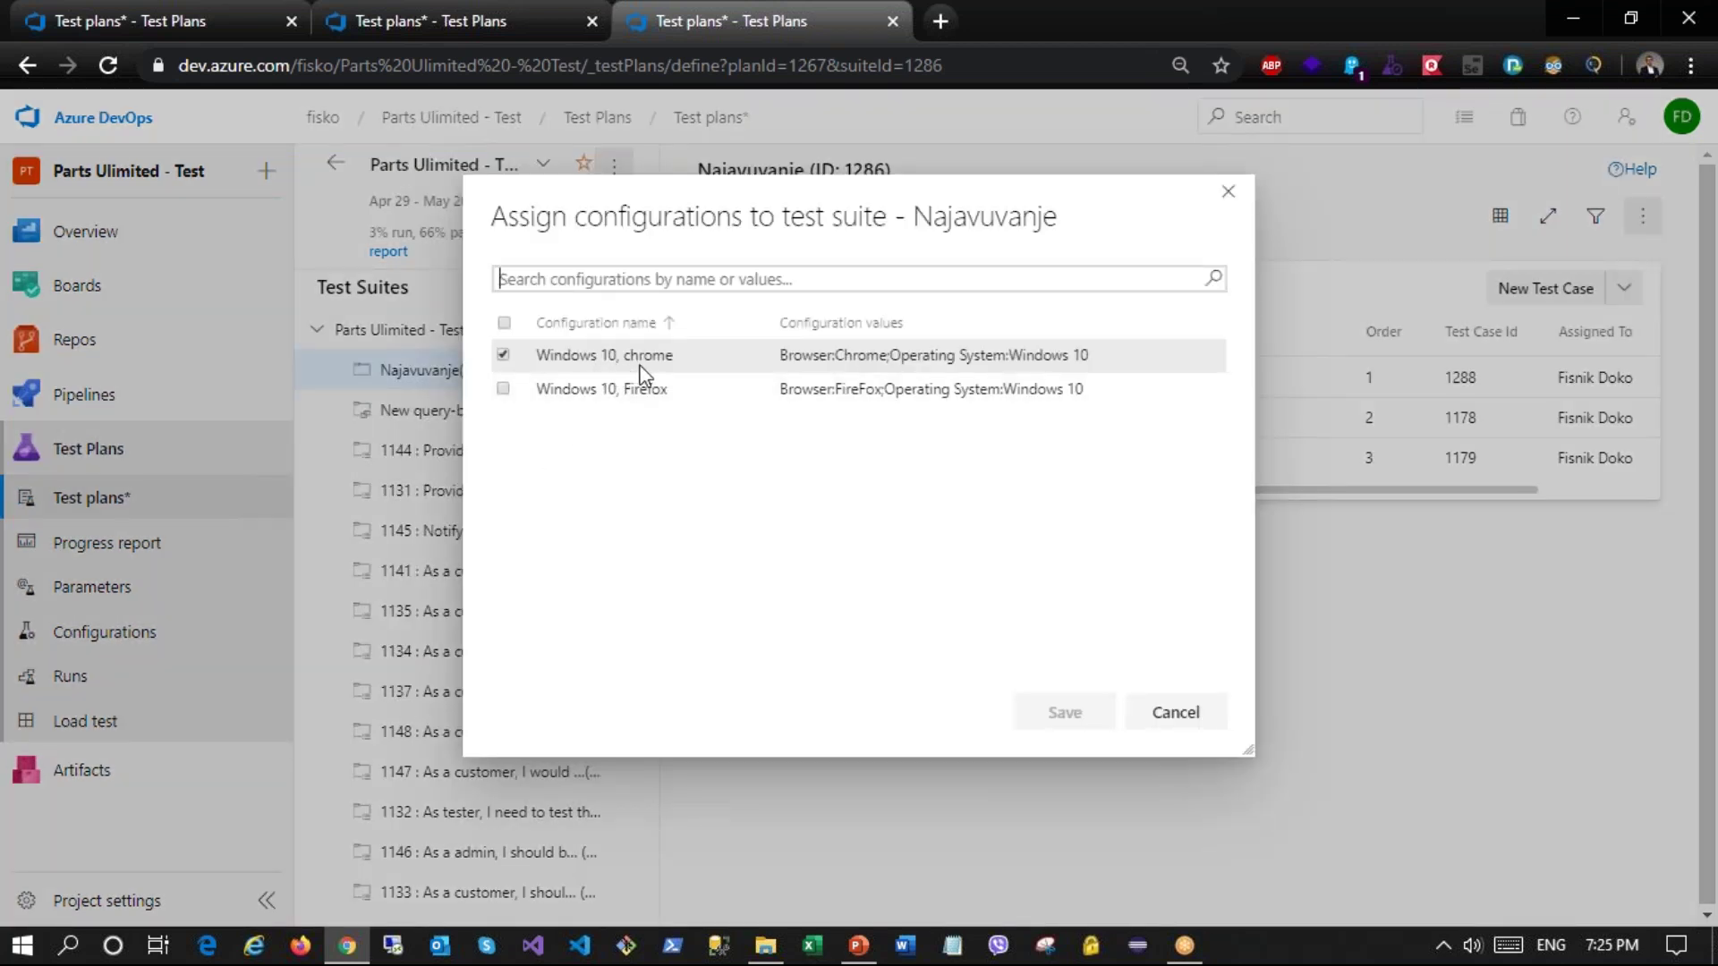
{"action": "left_click", "coordinate": [503, 391]}
{"action": "left_click", "coordinate": [1065, 713]}
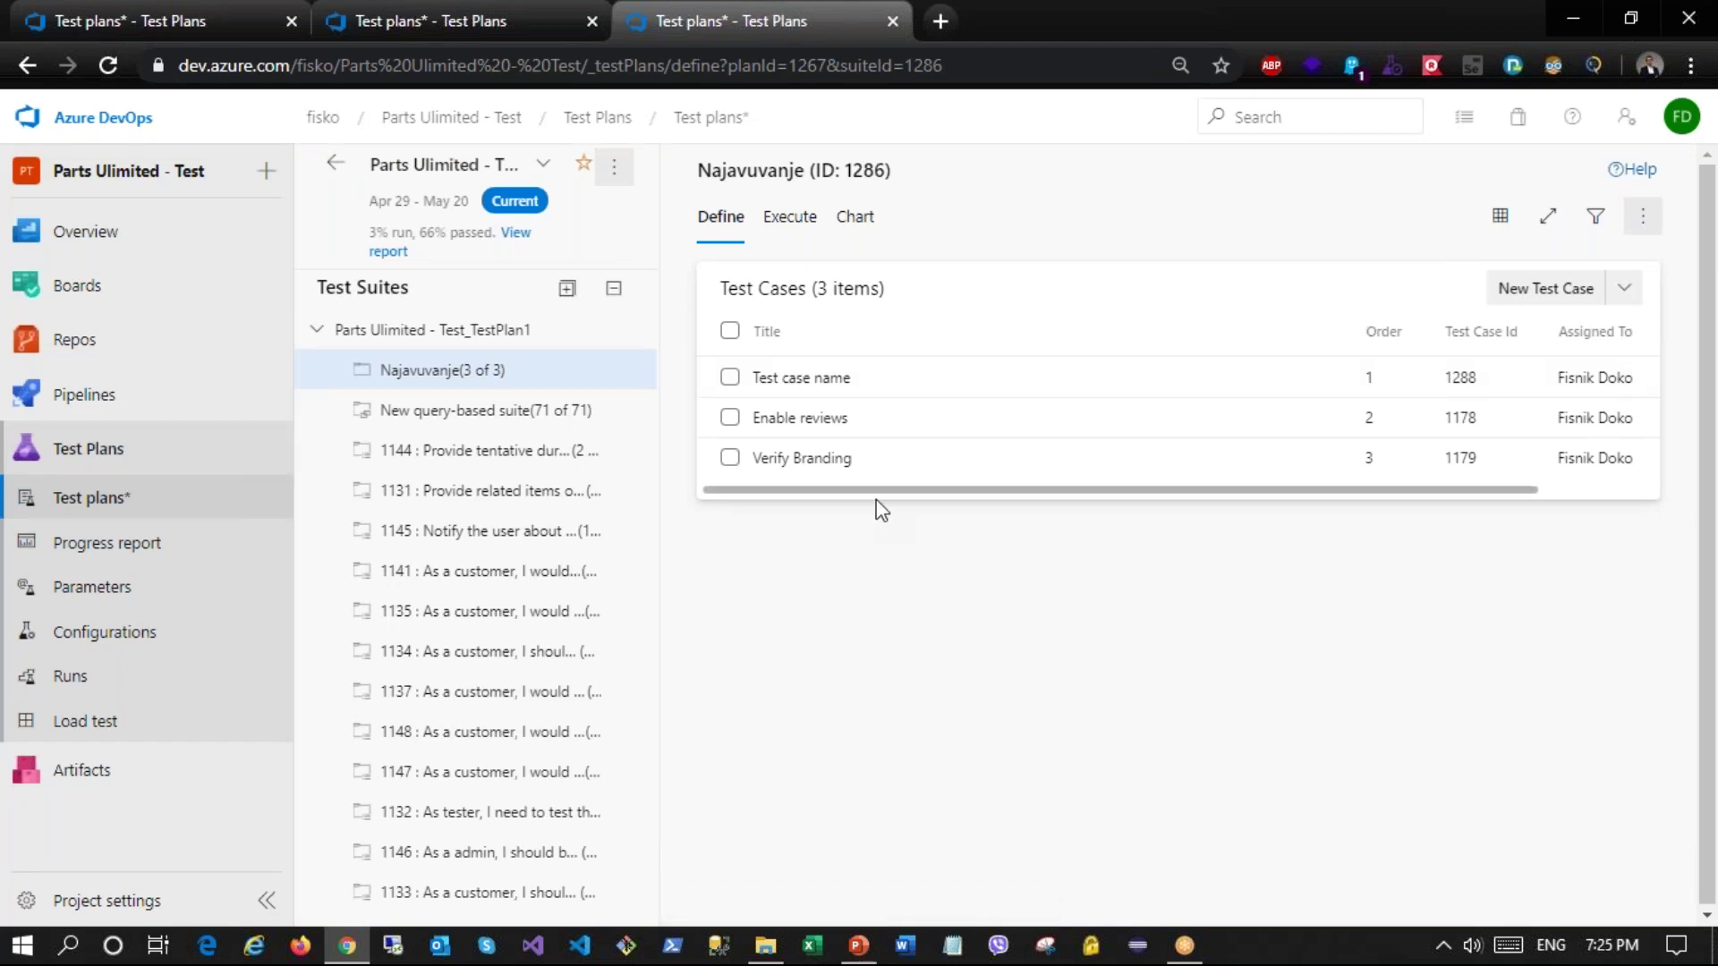
Step: Reload and reopen Assign configurations to verify both configurations, then cancel
{"action": "left_click", "coordinate": [108, 70]}
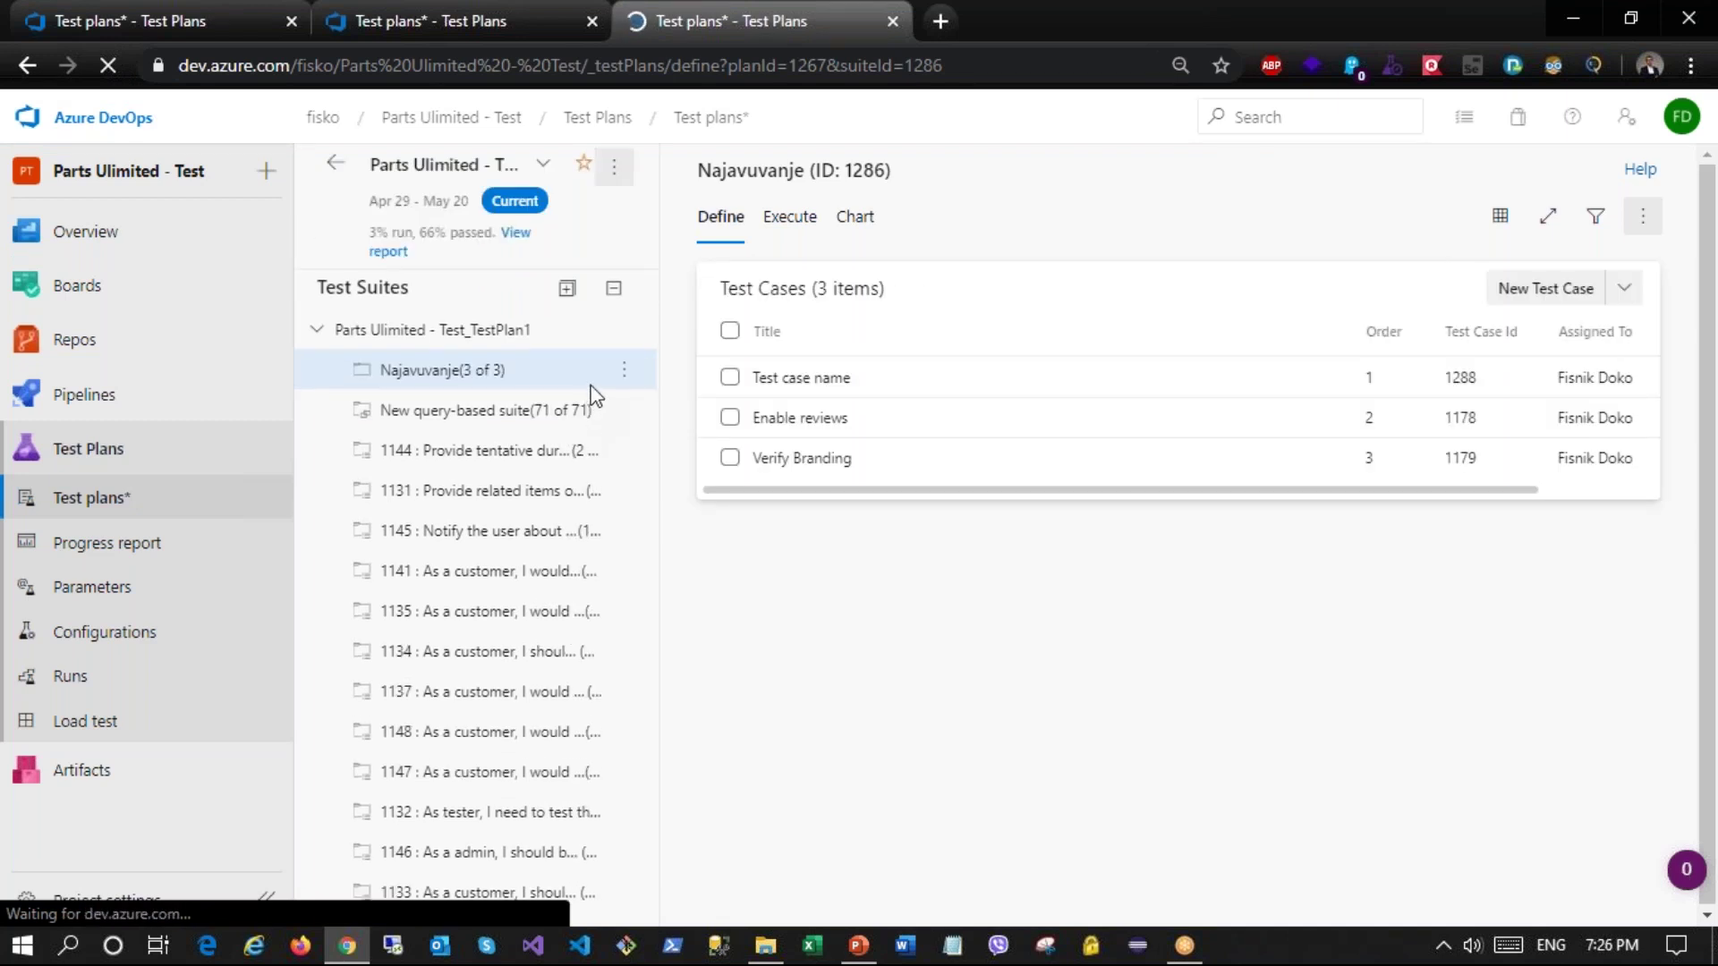
{"action": "left_click", "coordinate": [626, 373]}
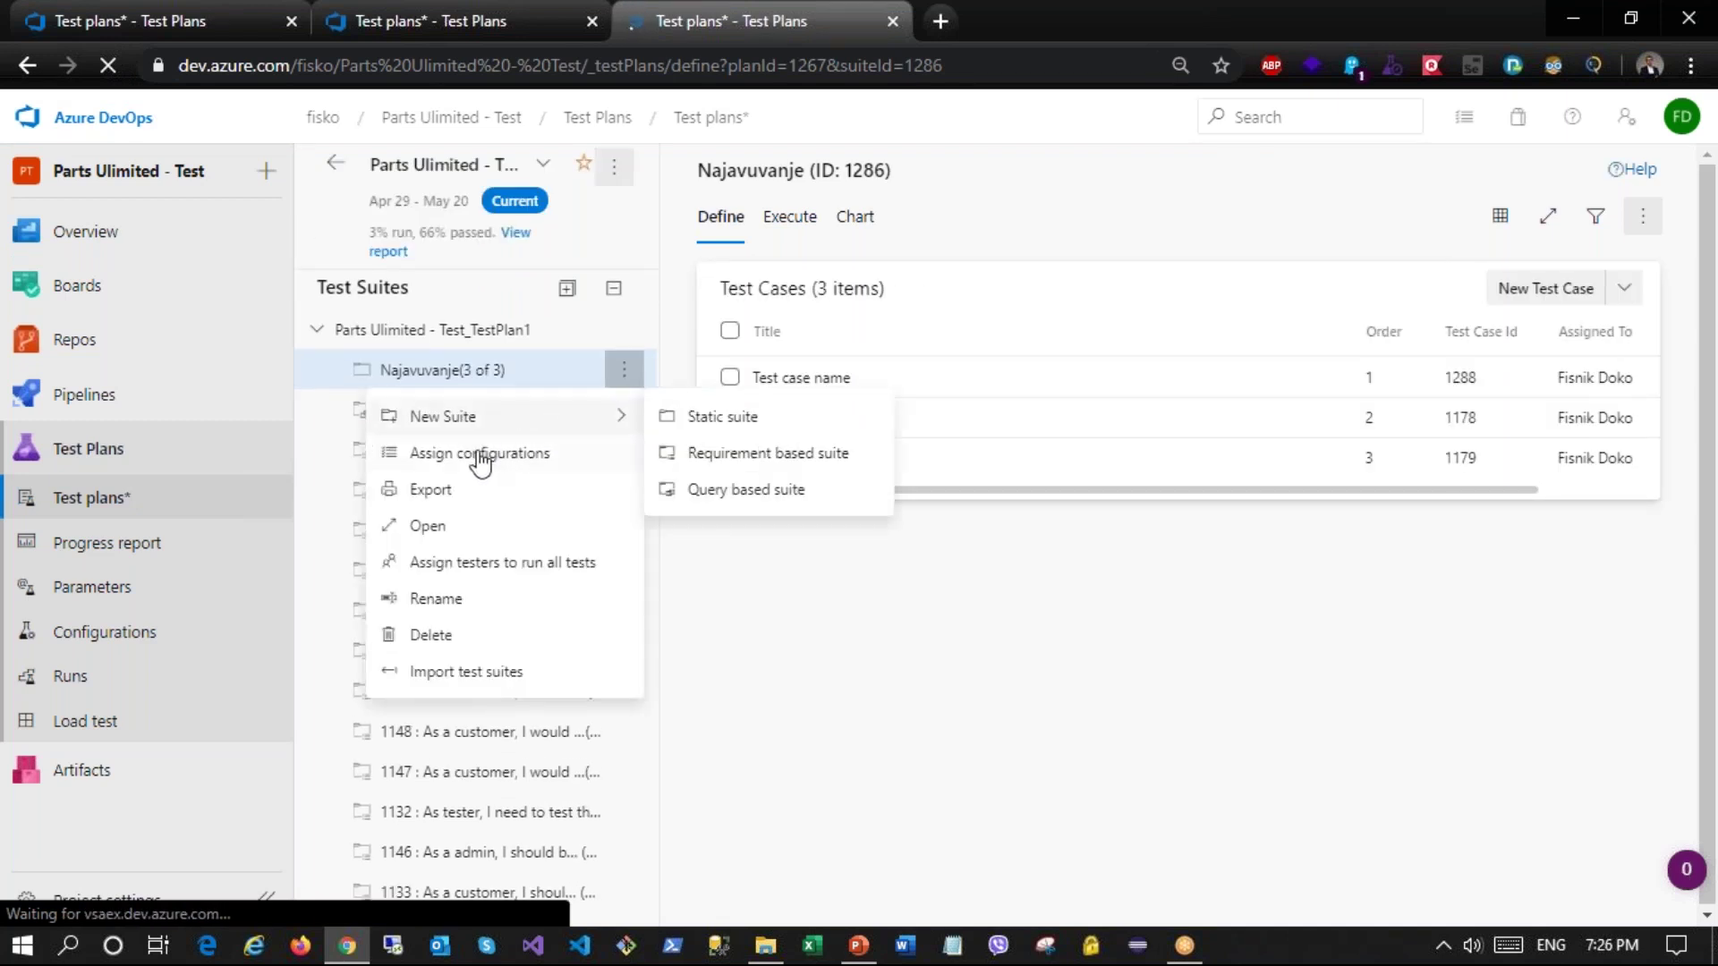
{"action": "left_click", "coordinate": [484, 454]}
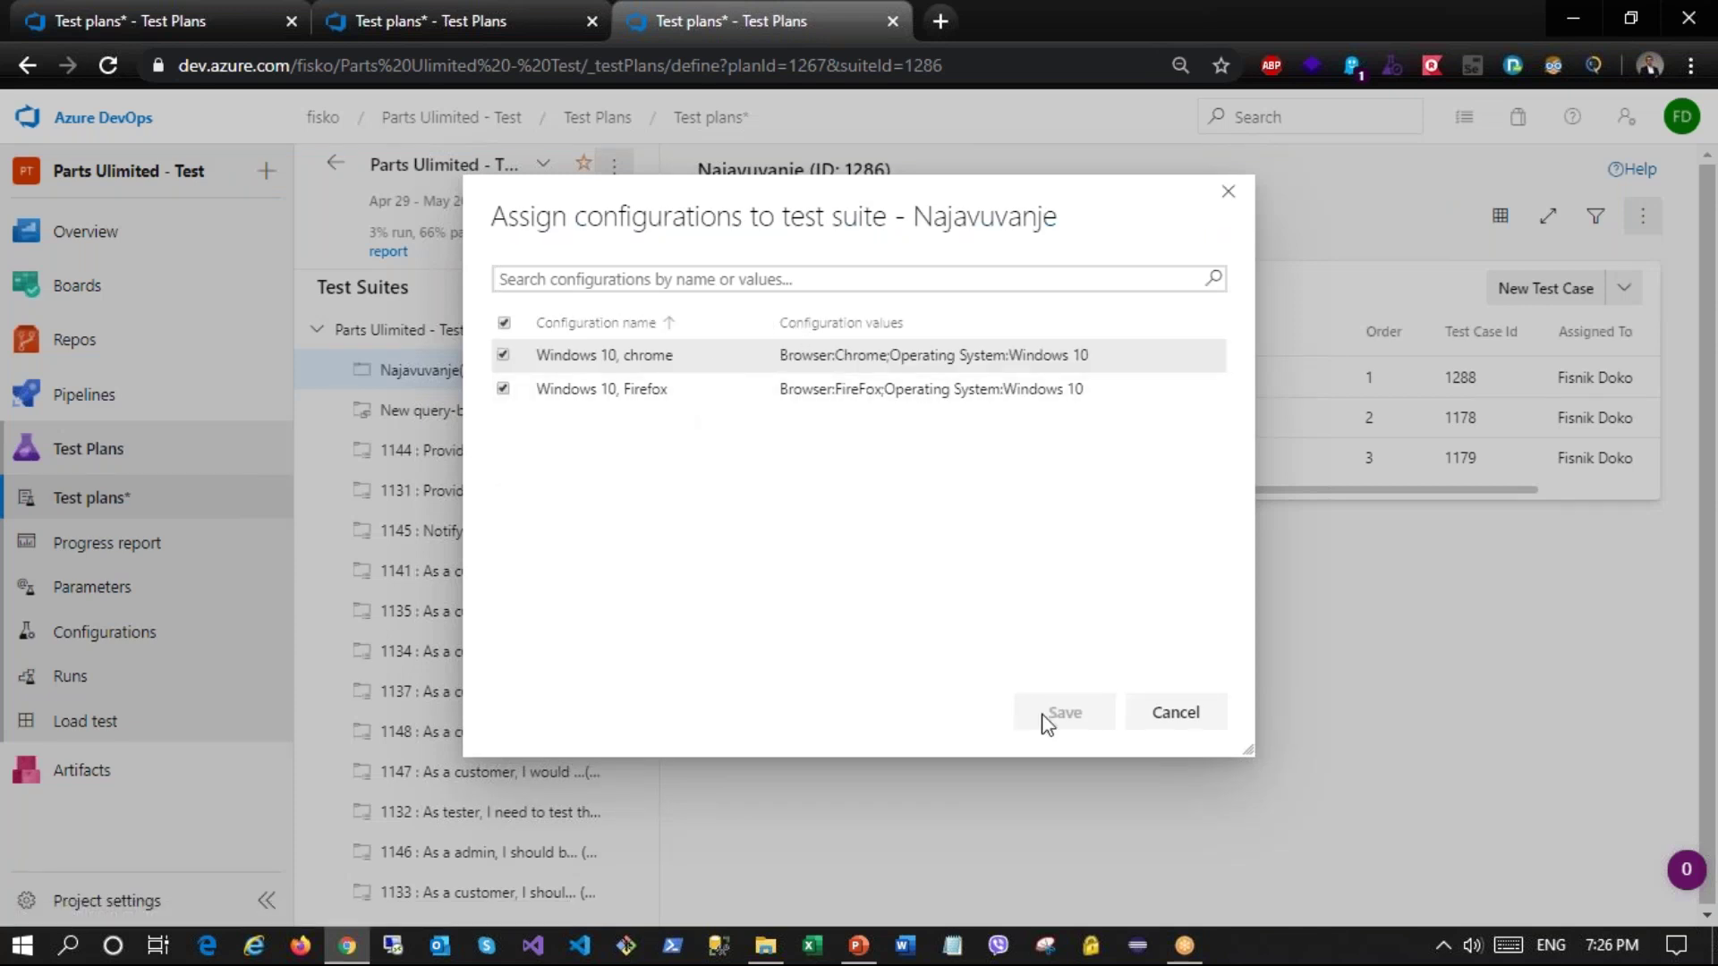
{"action": "left_click", "coordinate": [1177, 714]}
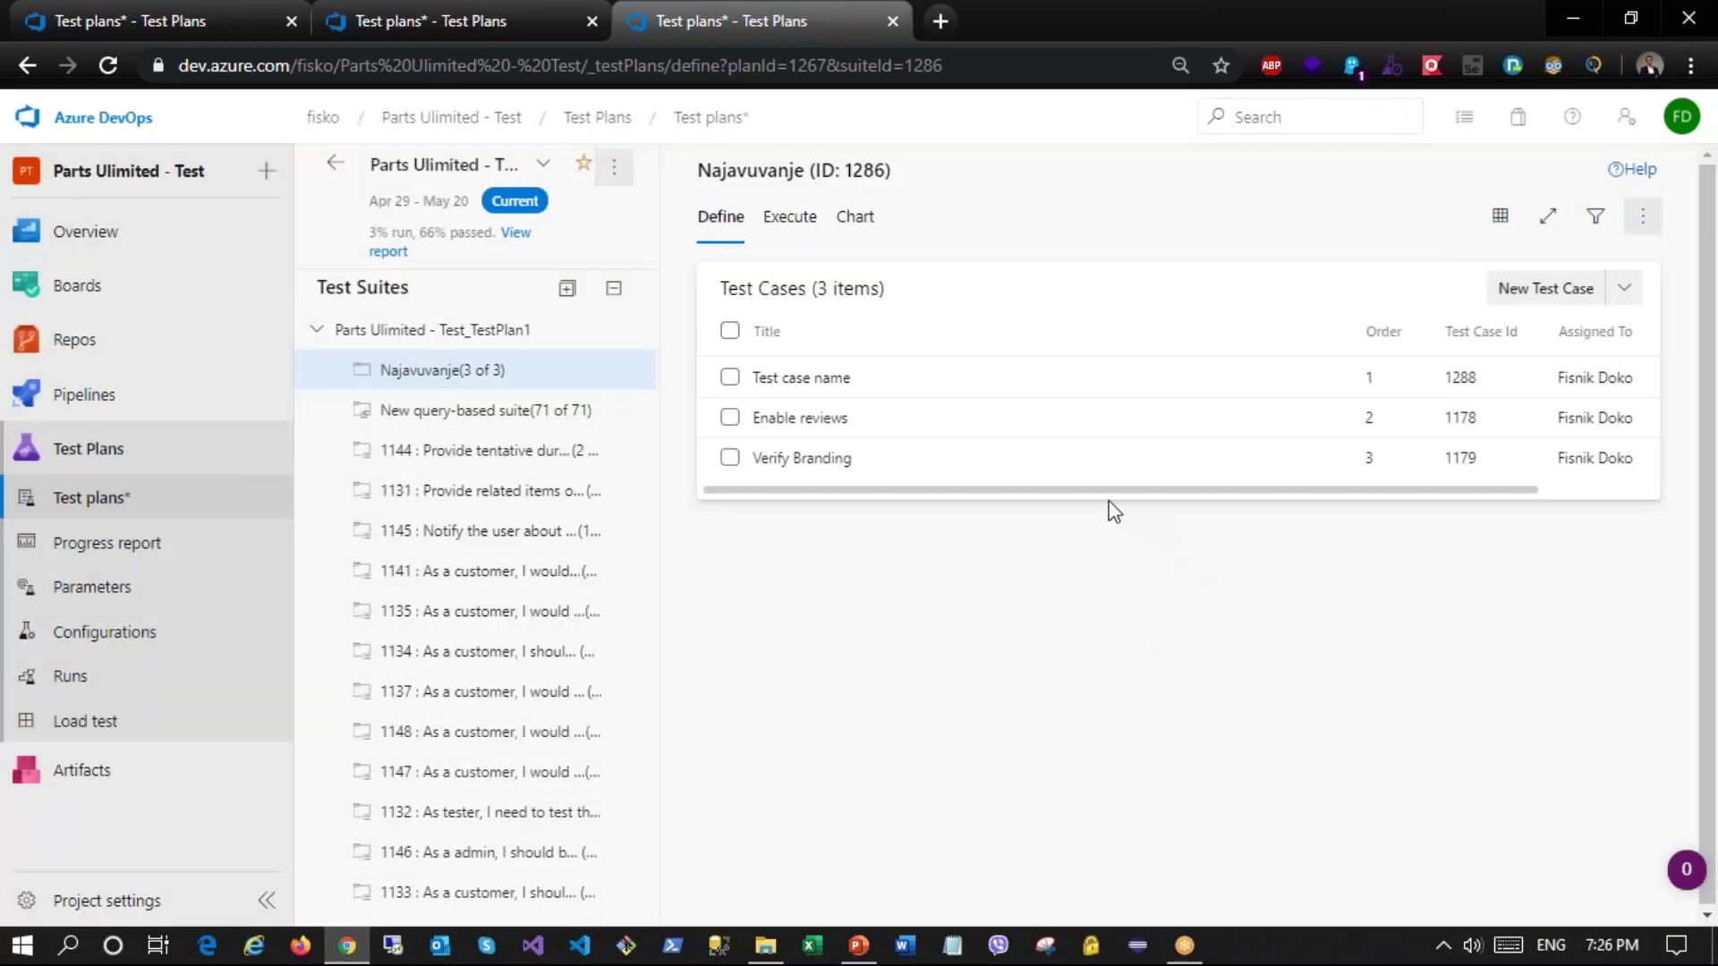
Step: Scroll the test points grid to show Configuration and Tester, check the first Enable reviews row, then open Parameters
{"action": "left_click", "coordinate": [775, 231]}
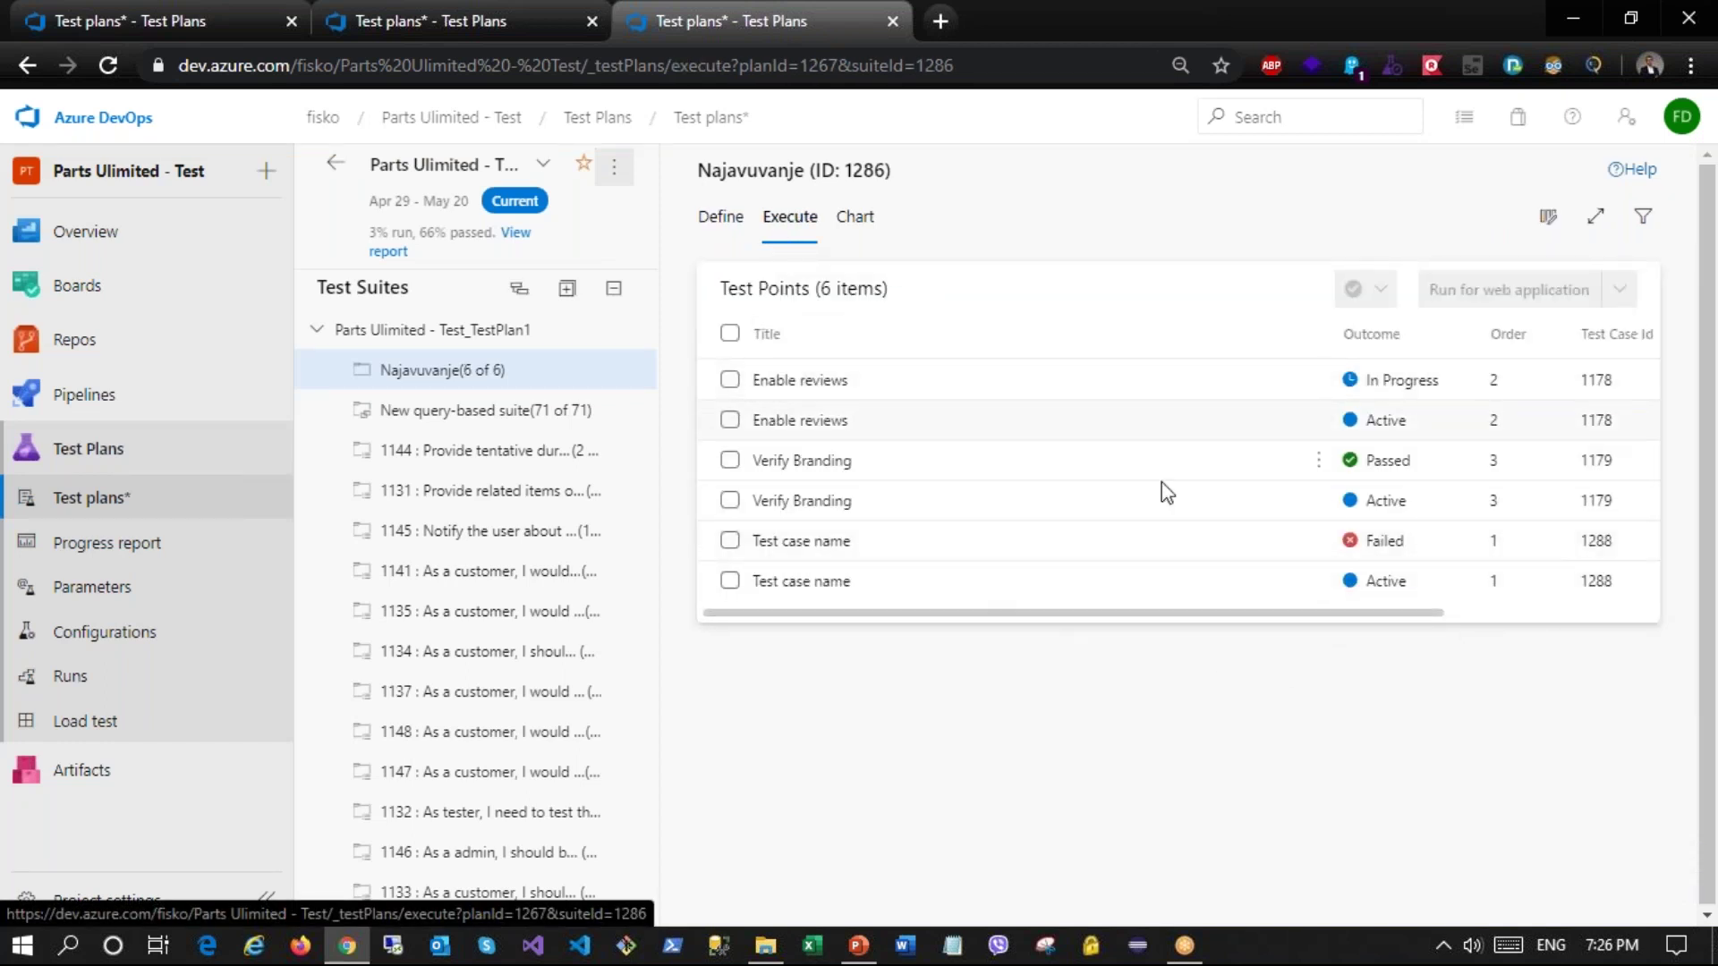
{"action": "left_click_drag", "start_coordinate": [1309, 612], "coordinate": [1607, 626]}
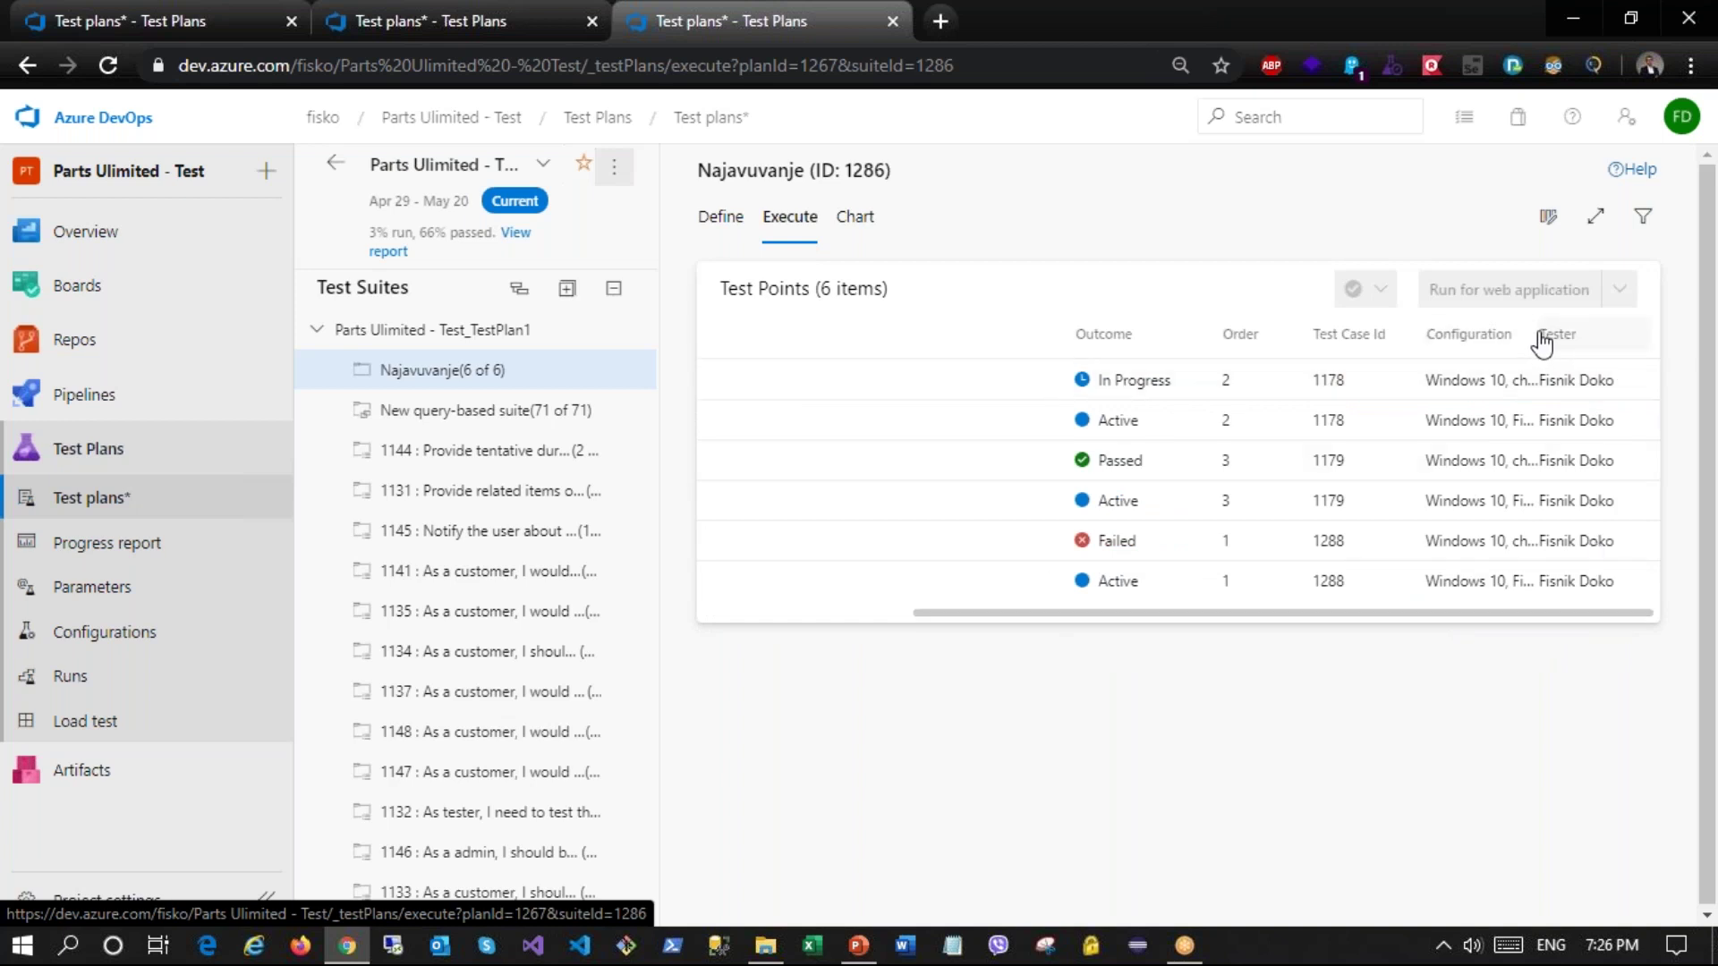
{"action": "scroll", "coordinate": [1476, 385], "scroll_direction": "left", "scroll_amount": 5}
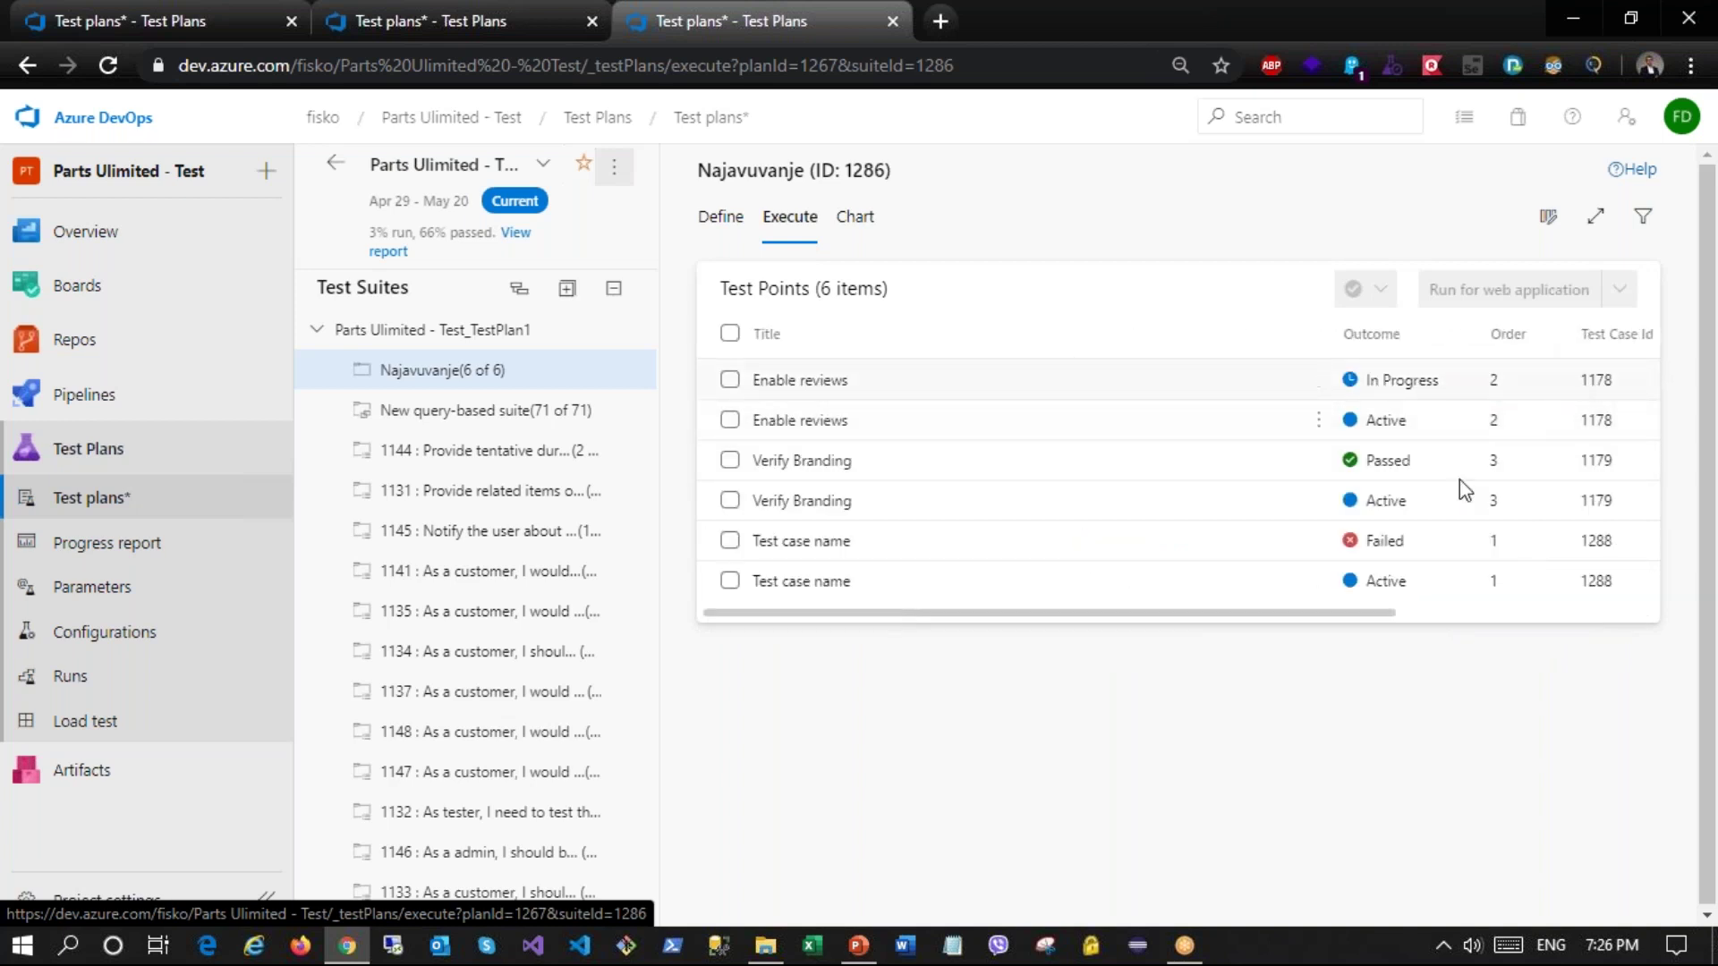
{"action": "left_click_drag", "start_coordinate": [1356, 620], "coordinate": [1613, 614]}
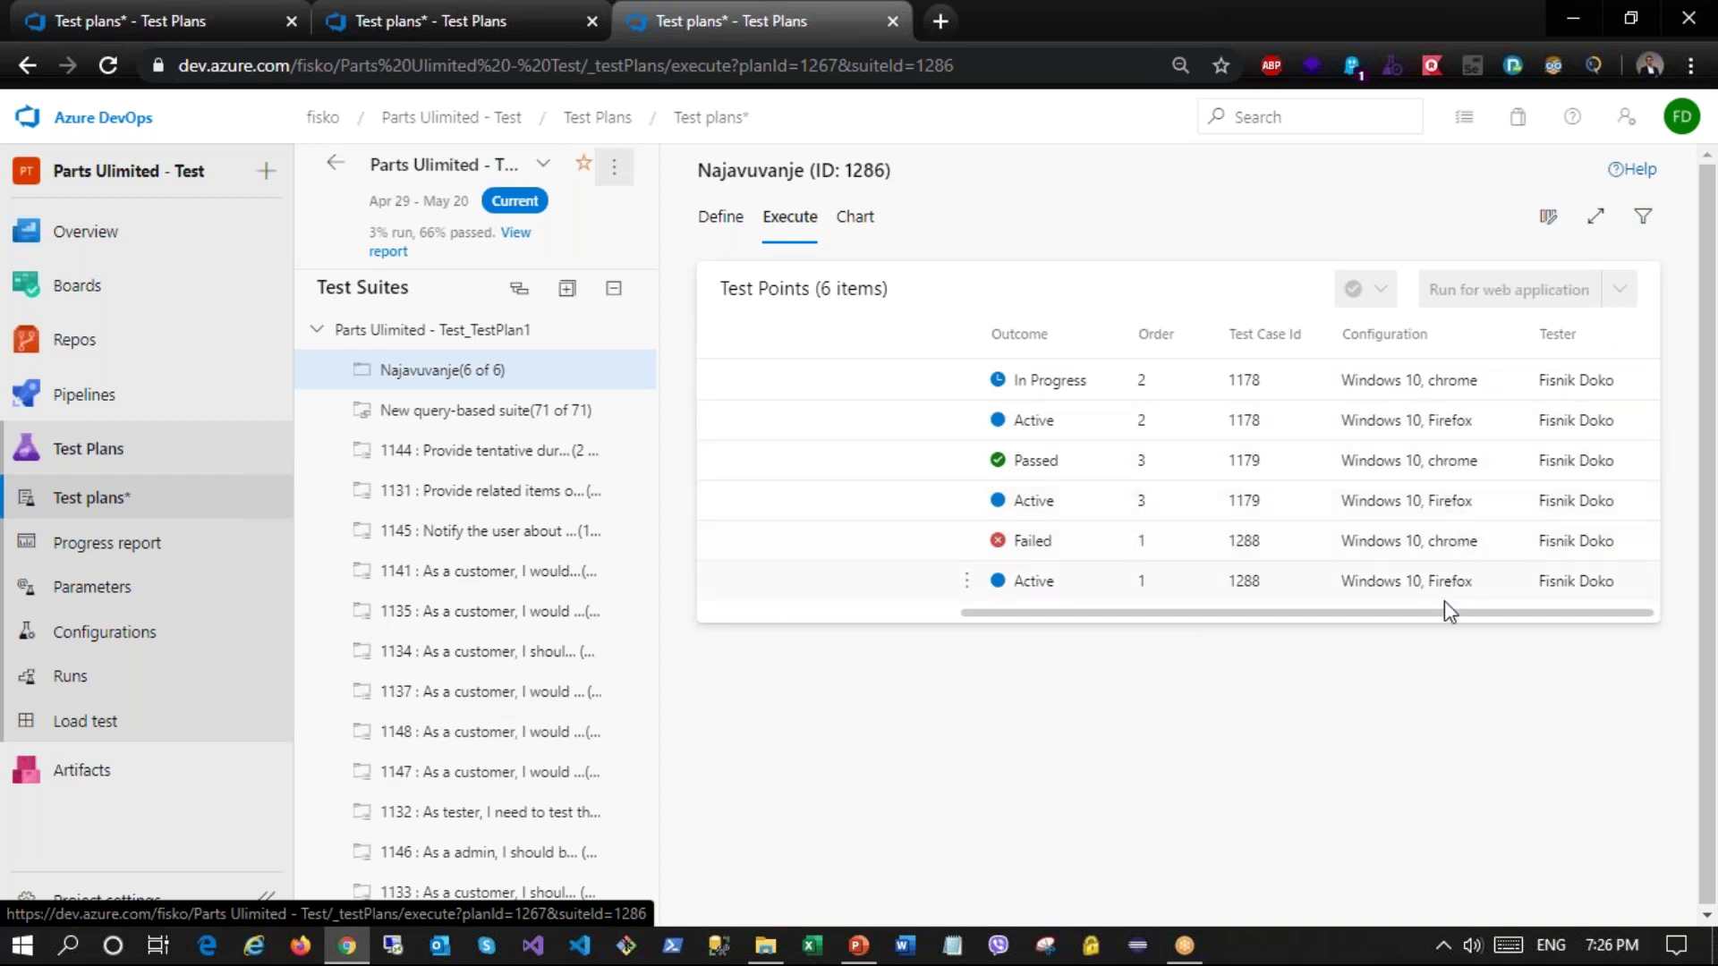
{"action": "left_click_drag", "start_coordinate": [1438, 615], "coordinate": [773, 428]}
{"action": "left_click", "coordinate": [703, 379]}
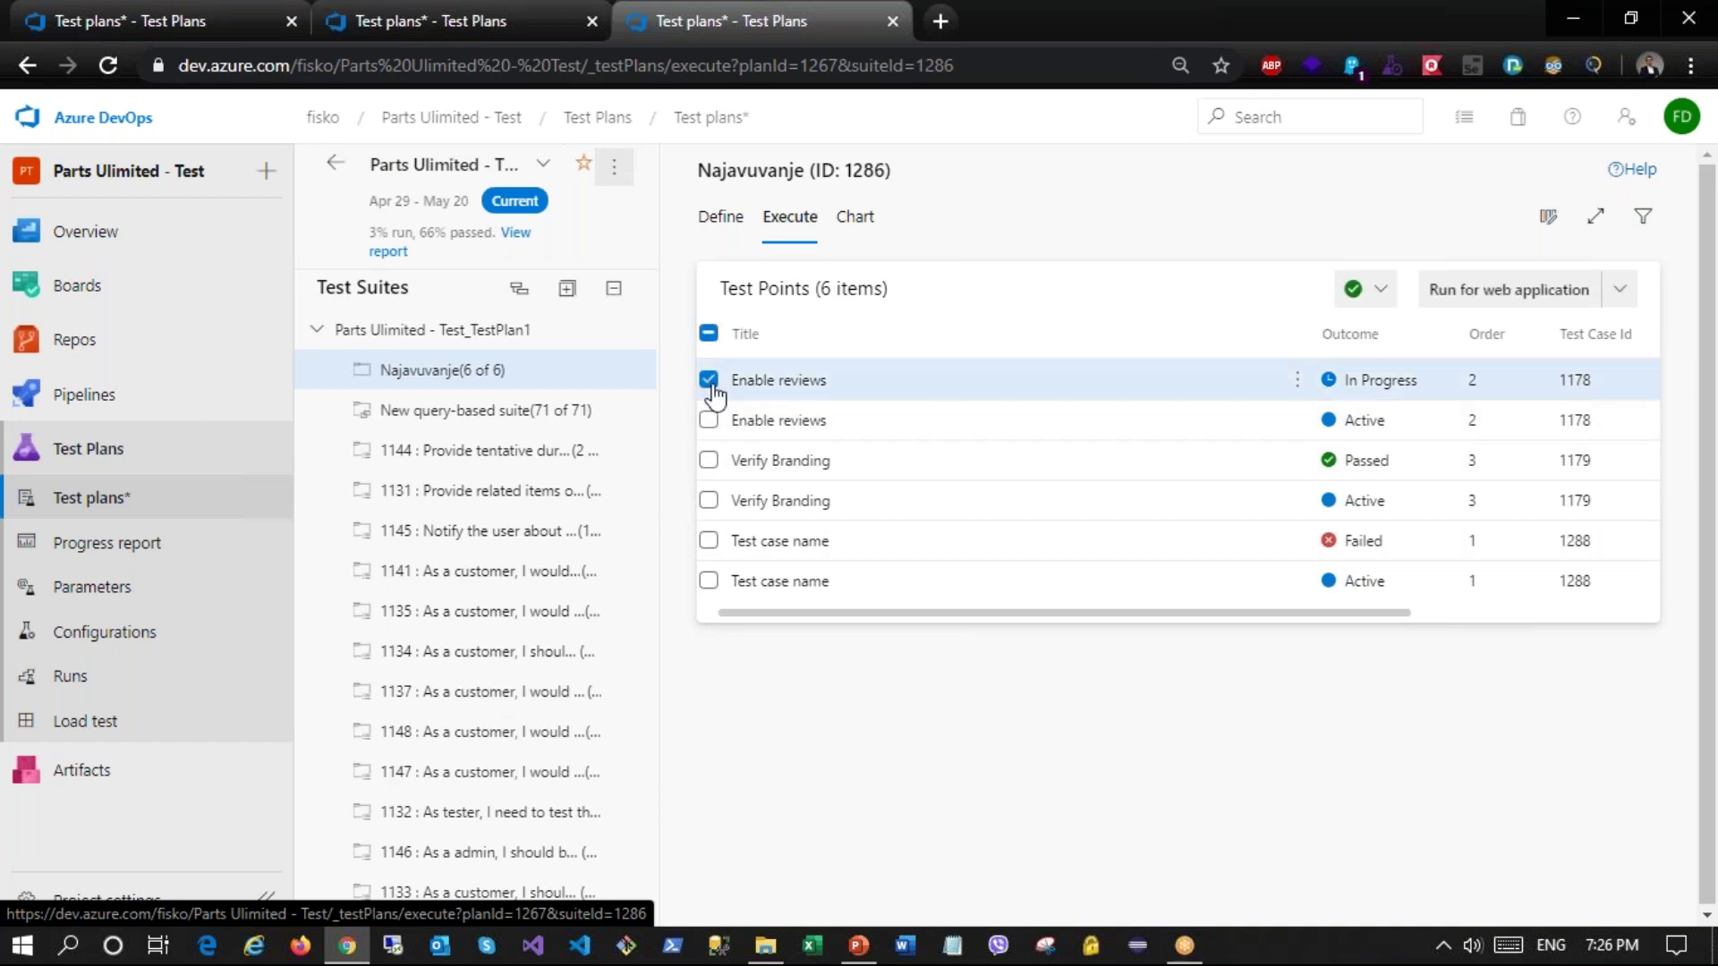
{"action": "left_click_drag", "start_coordinate": [970, 612], "coordinate": [1217, 616]}
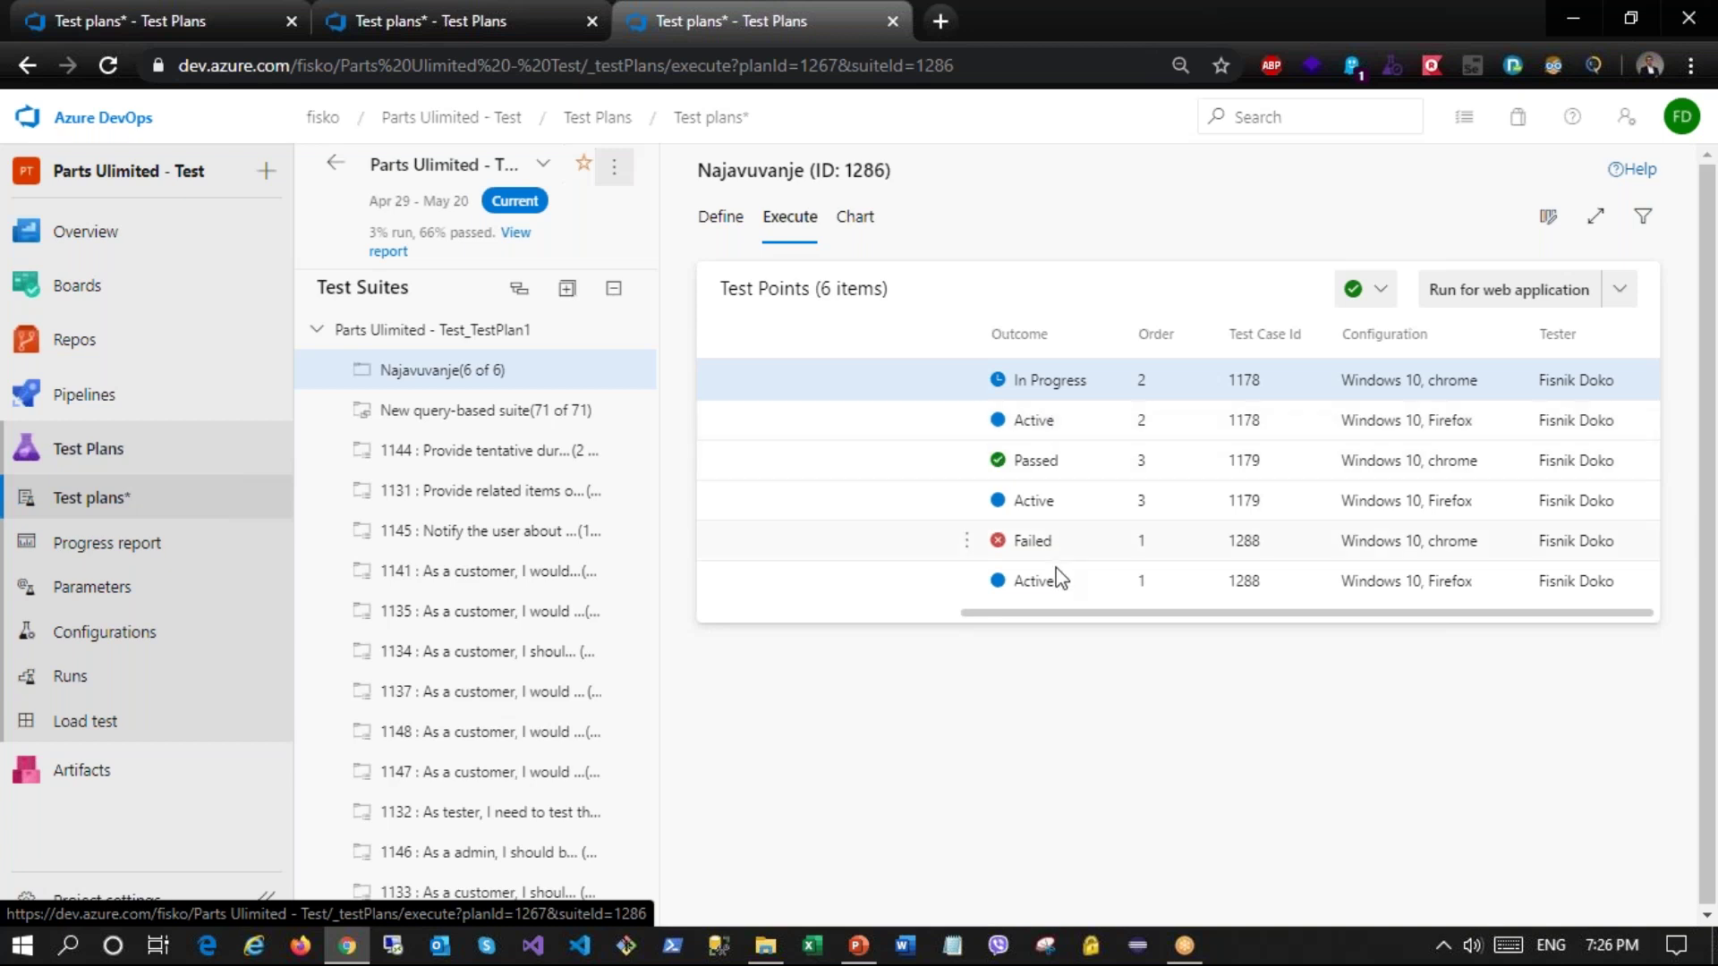
{"action": "left_click_drag", "start_coordinate": [1106, 614], "coordinate": [817, 624]}
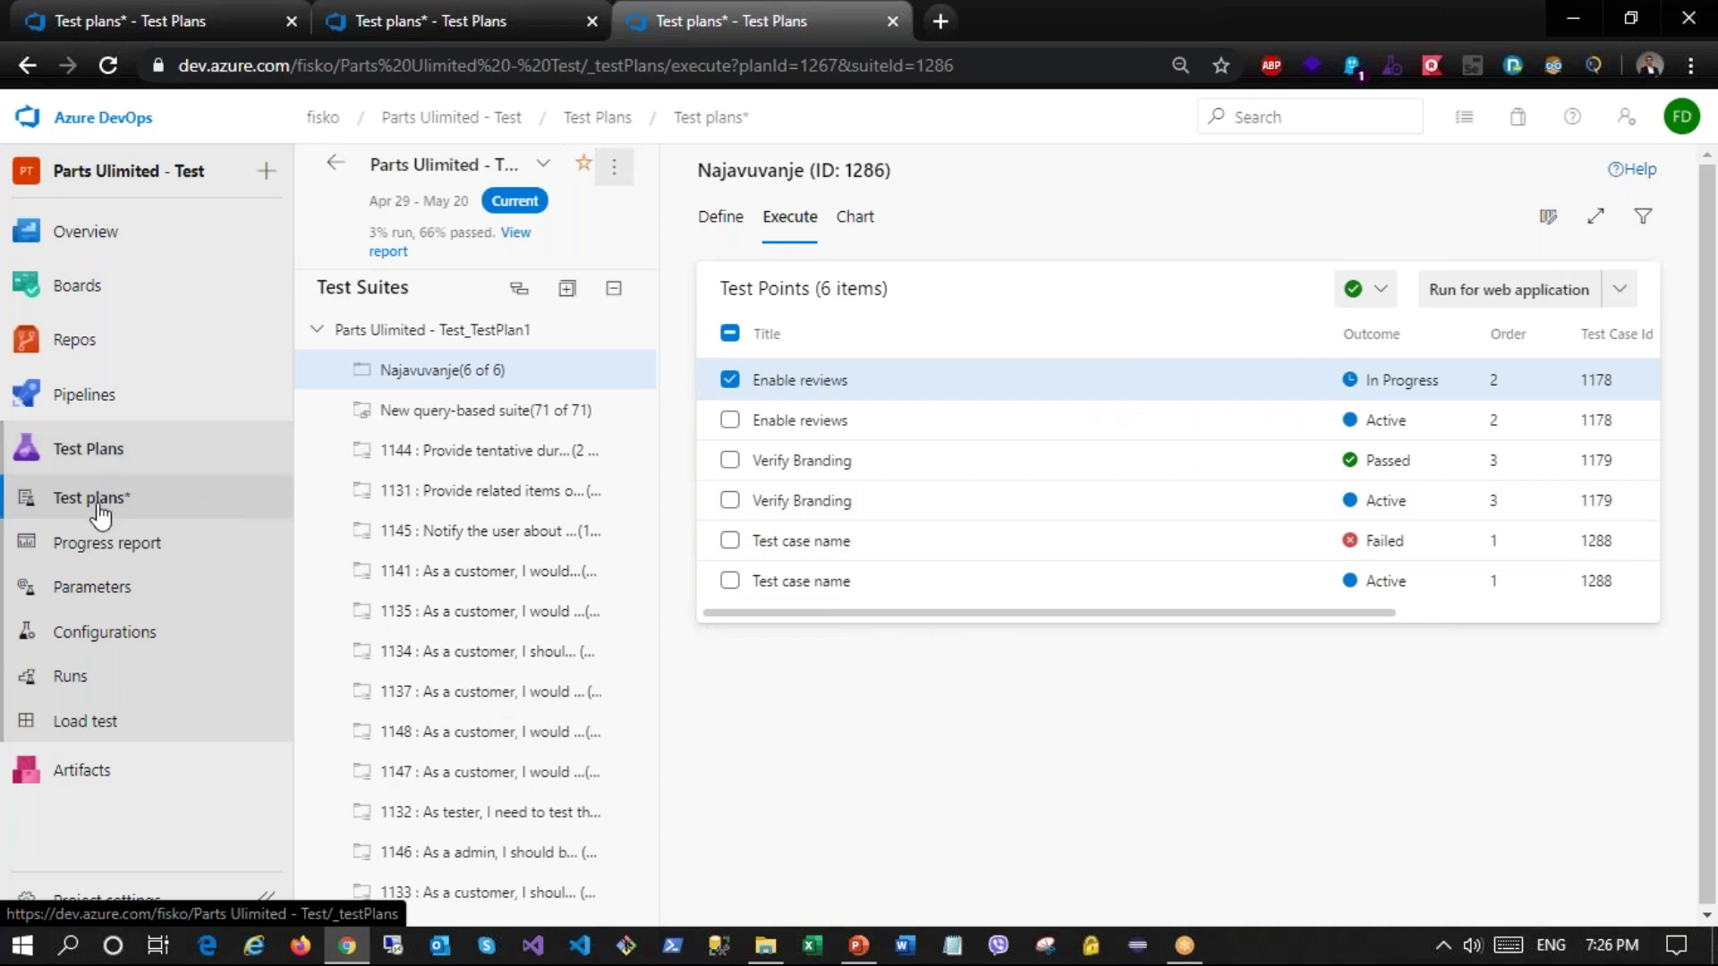
{"action": "left_click", "coordinate": [109, 591]}
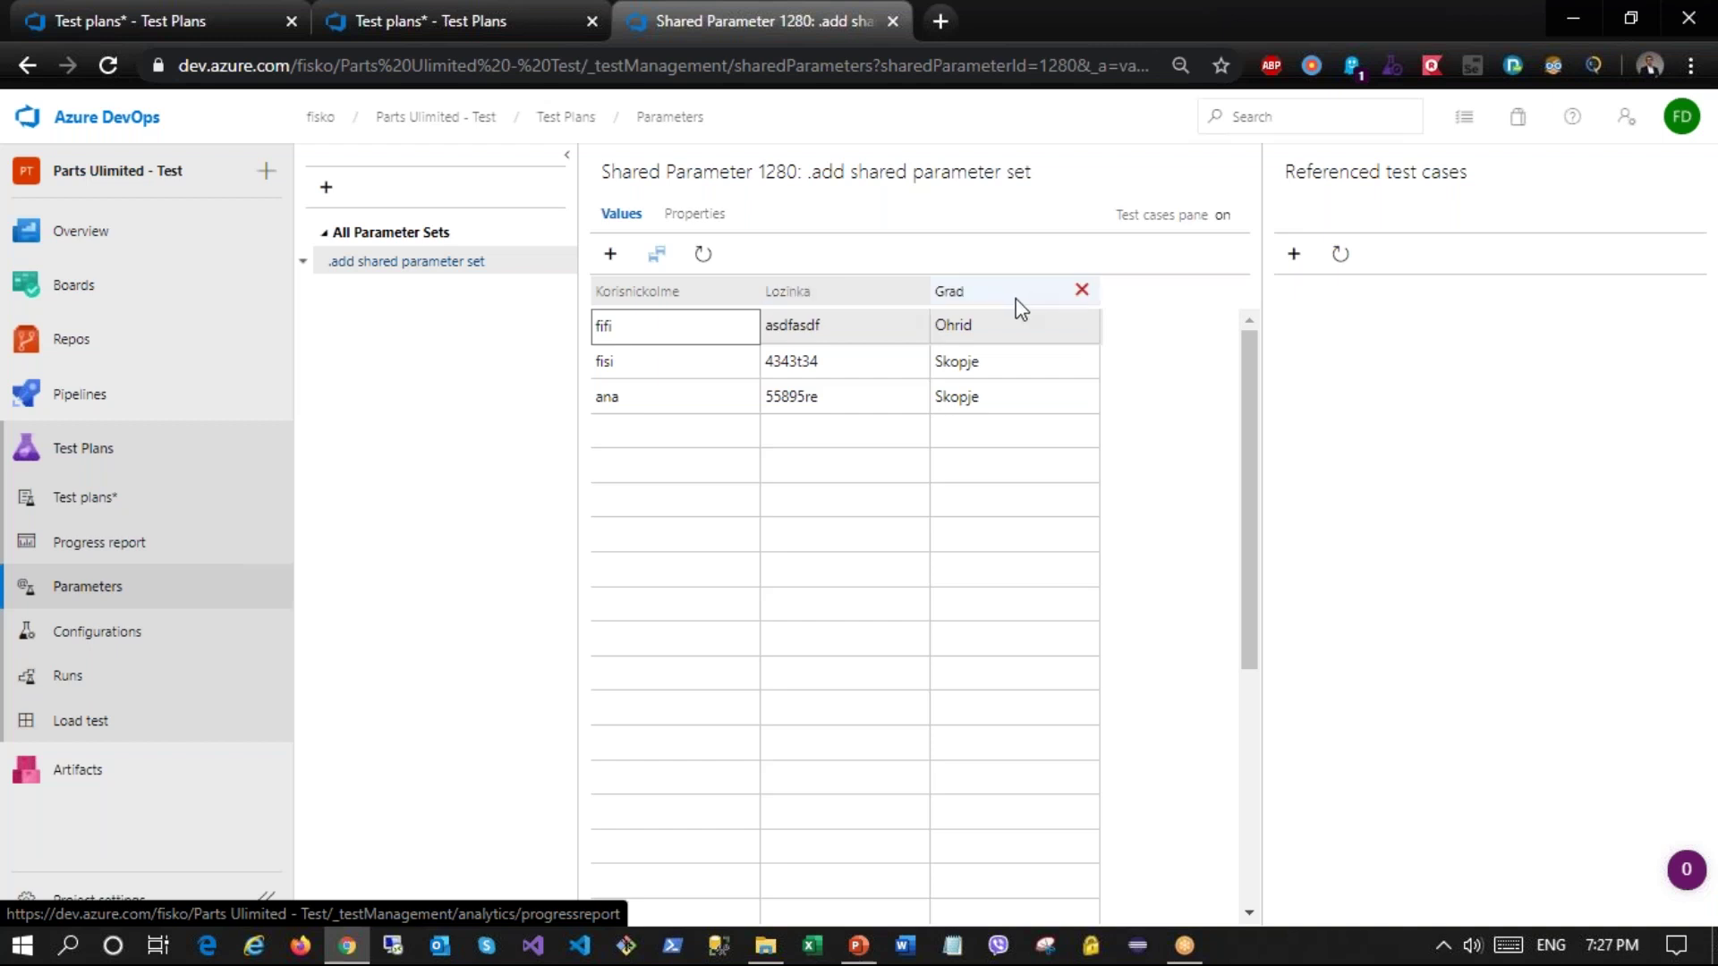
Step: Review the Korisnickolme and Lozinka values of shared parameter set 1280, then add a new referencing test case
{"action": "left_click", "coordinate": [625, 333]}
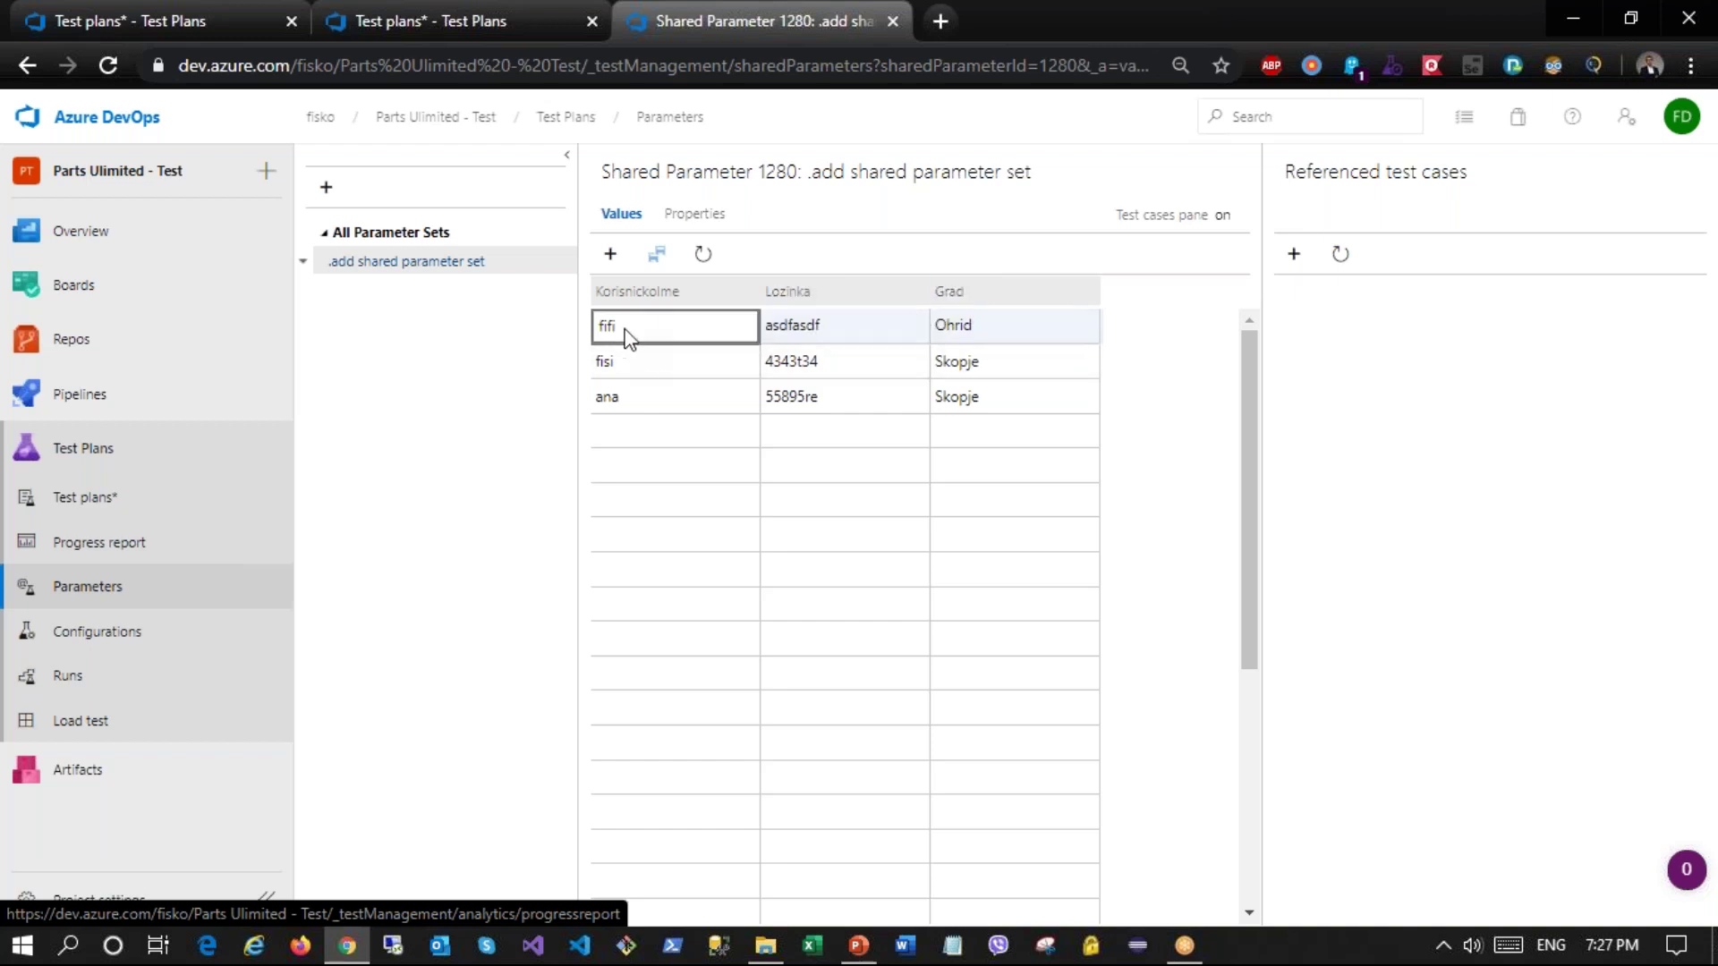
{"action": "left_click", "coordinate": [624, 371]}
{"action": "left_click", "coordinate": [626, 394]}
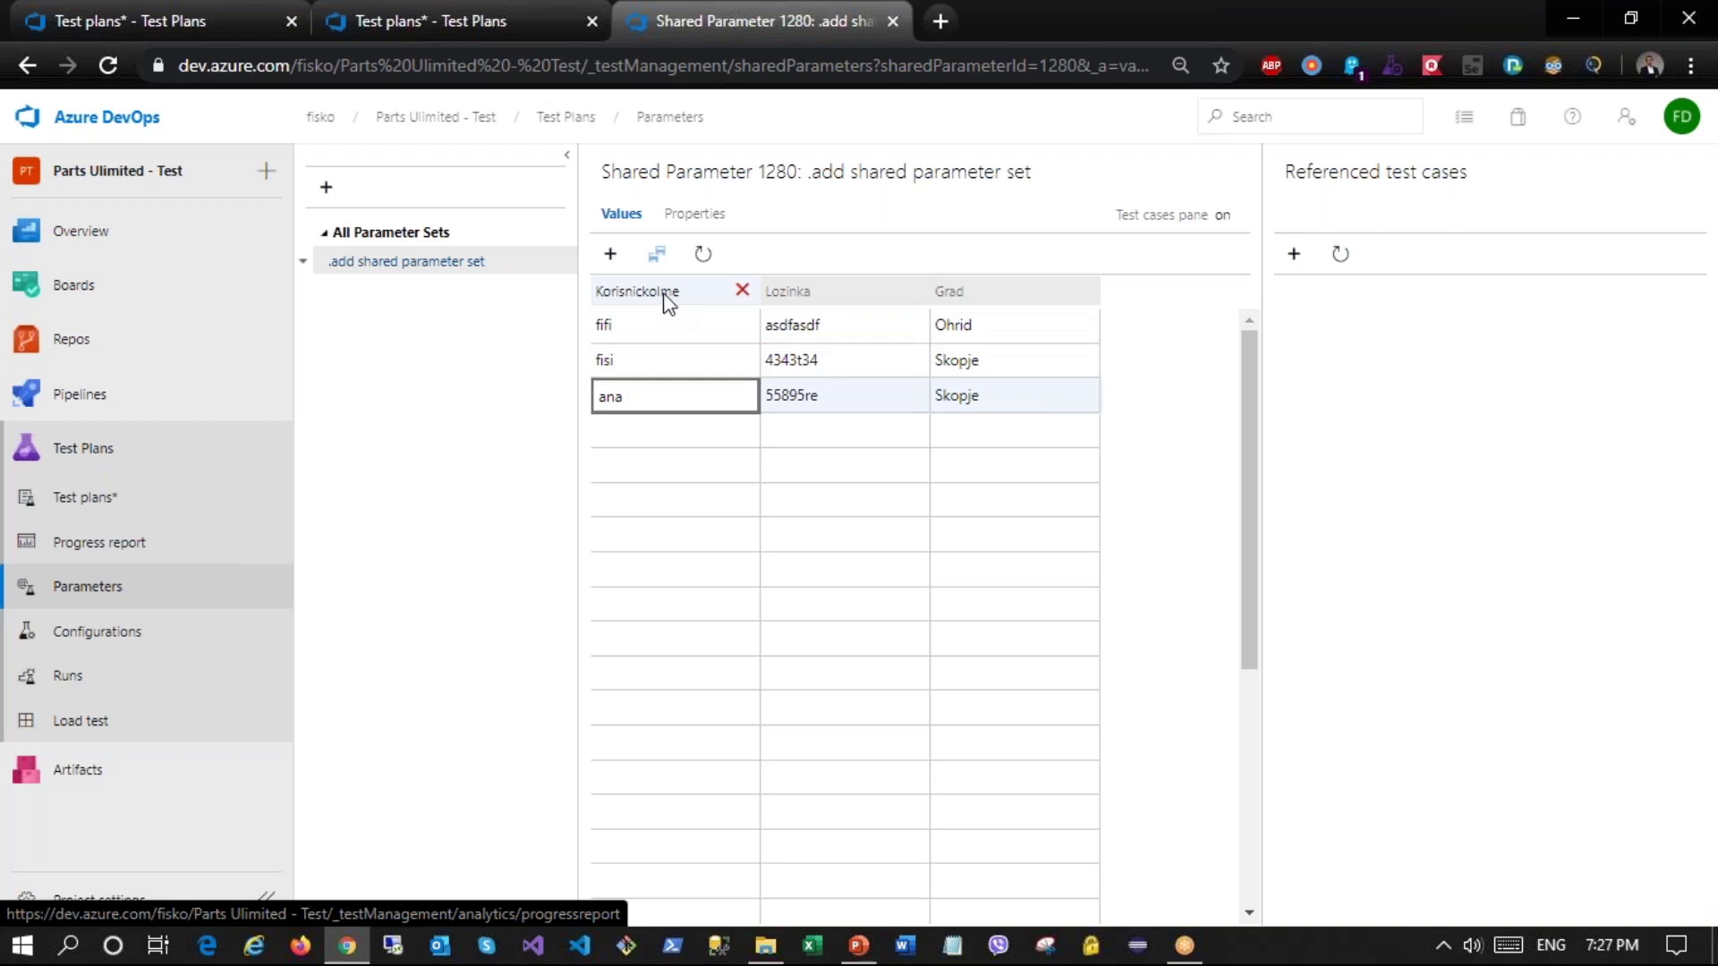
{"action": "left_click", "coordinate": [659, 331]}
{"action": "left_click", "coordinate": [656, 395]}
{"action": "left_click", "coordinate": [816, 326]}
{"action": "left_click", "coordinate": [818, 361]}
{"action": "left_click", "coordinate": [817, 394]}
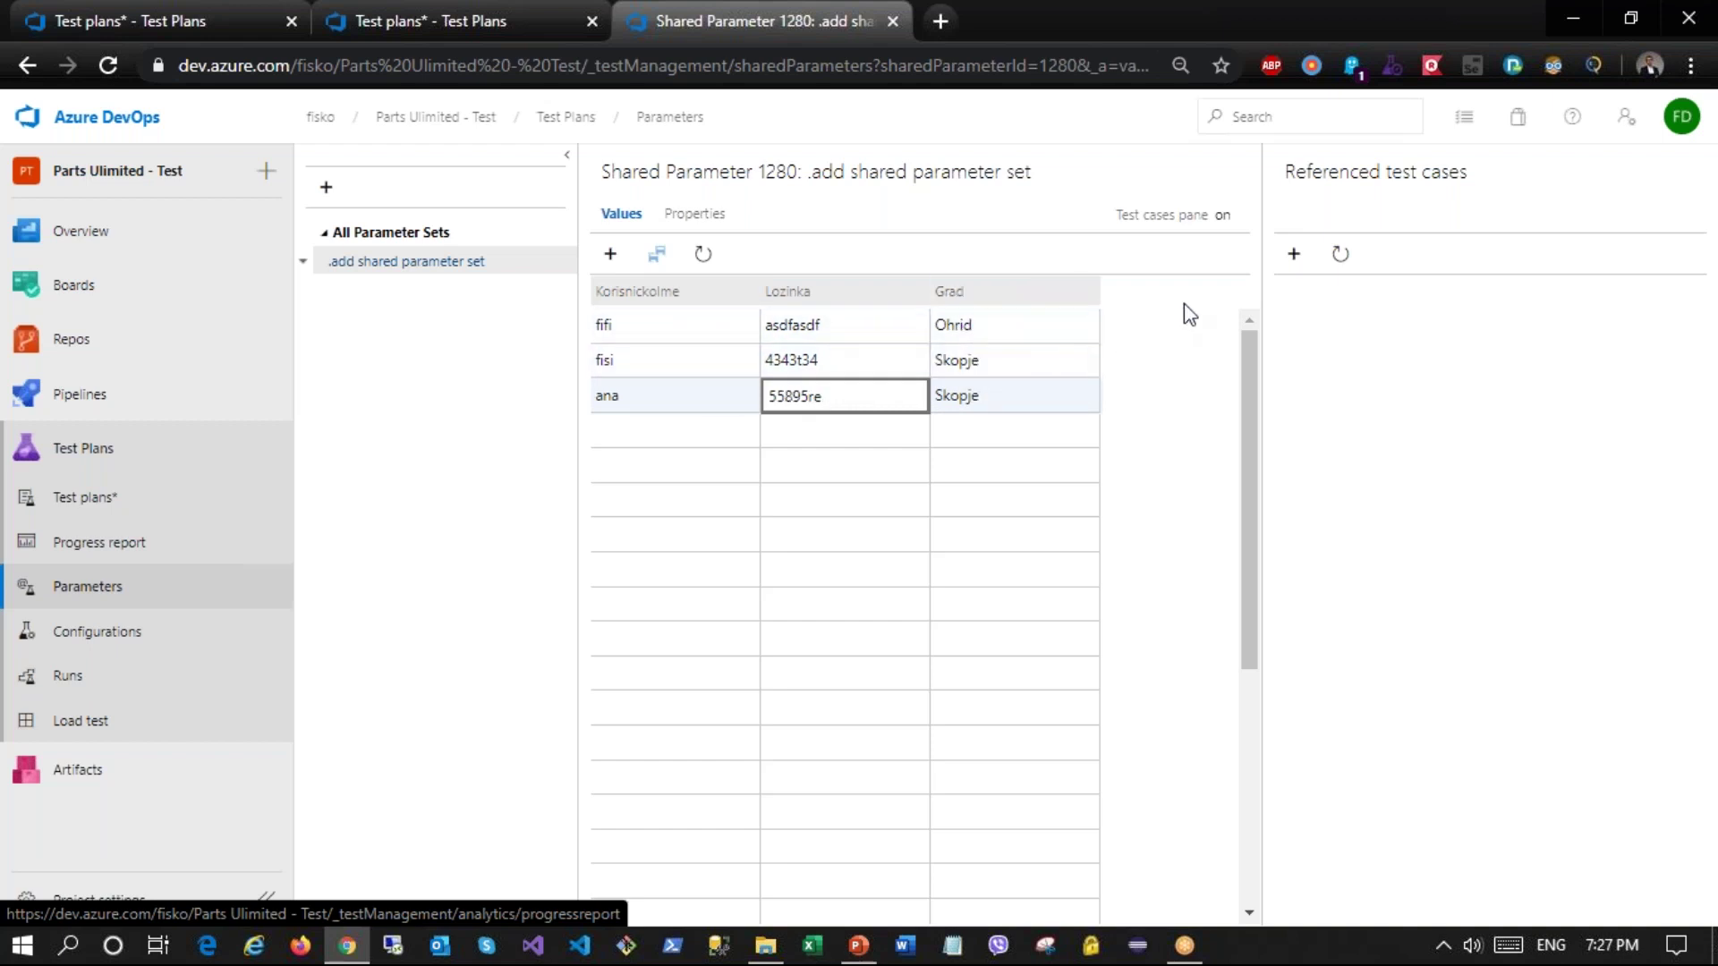
{"action": "left_click", "coordinate": [1294, 254]}
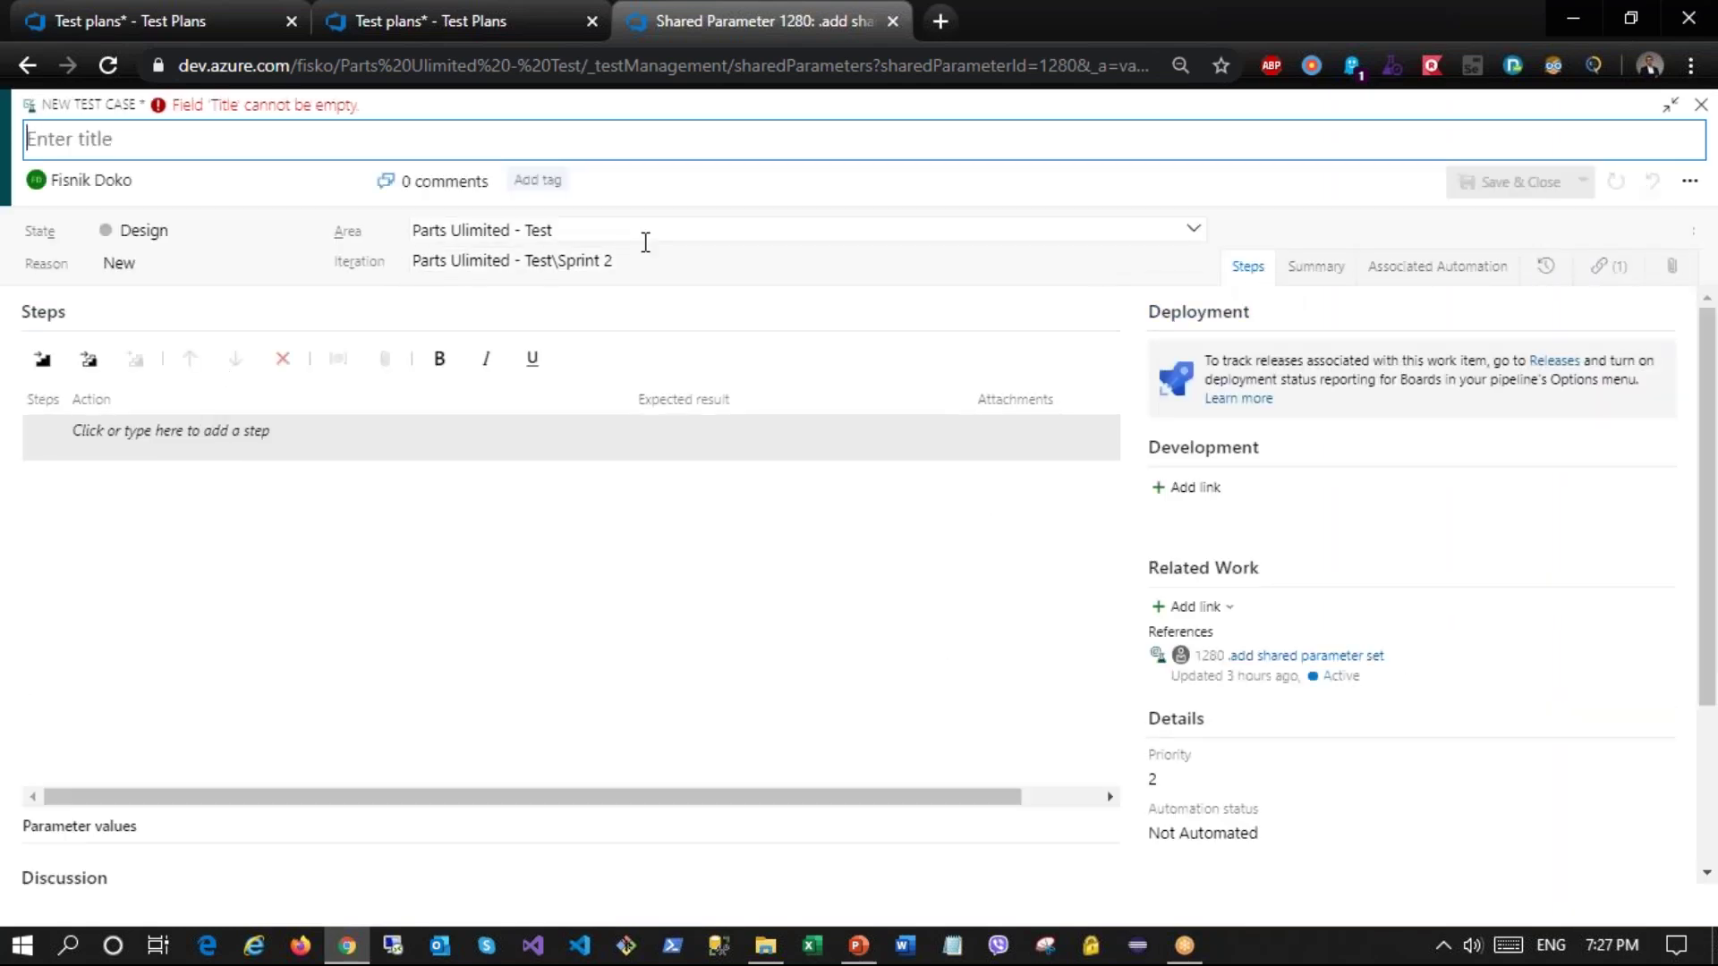
{"action": "type", "text": "Test case 2"}
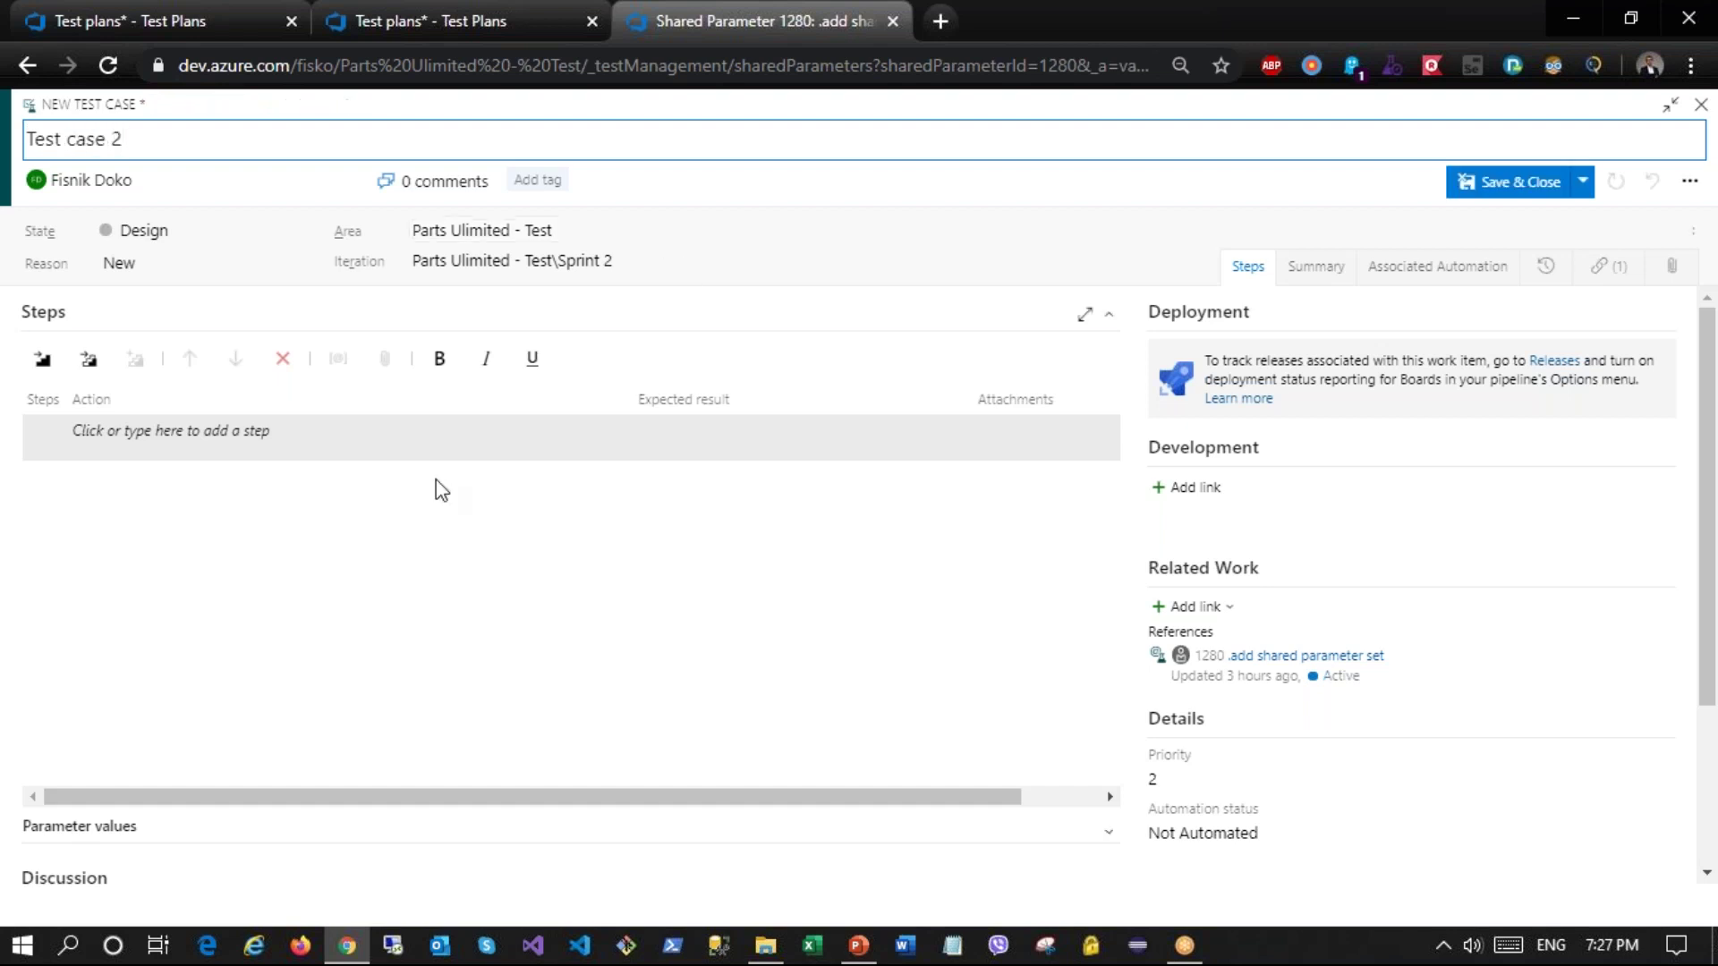
{"action": "left_click", "coordinate": [219, 449]}
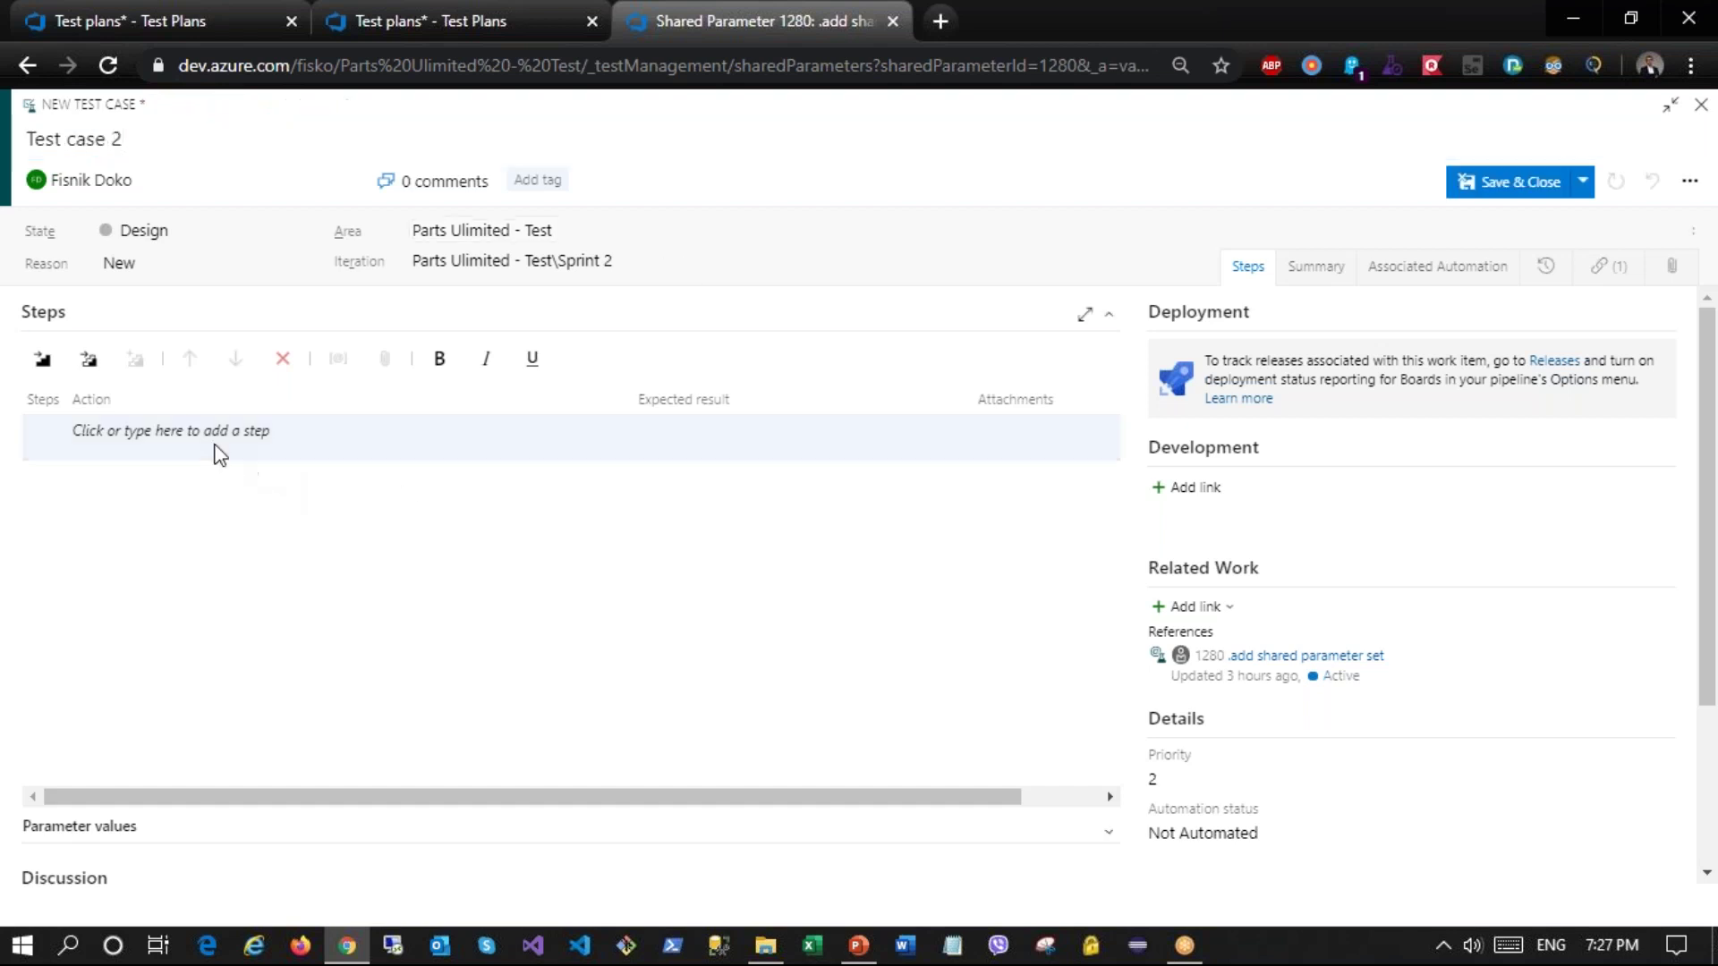
{"action": "type", "text": "enter"}
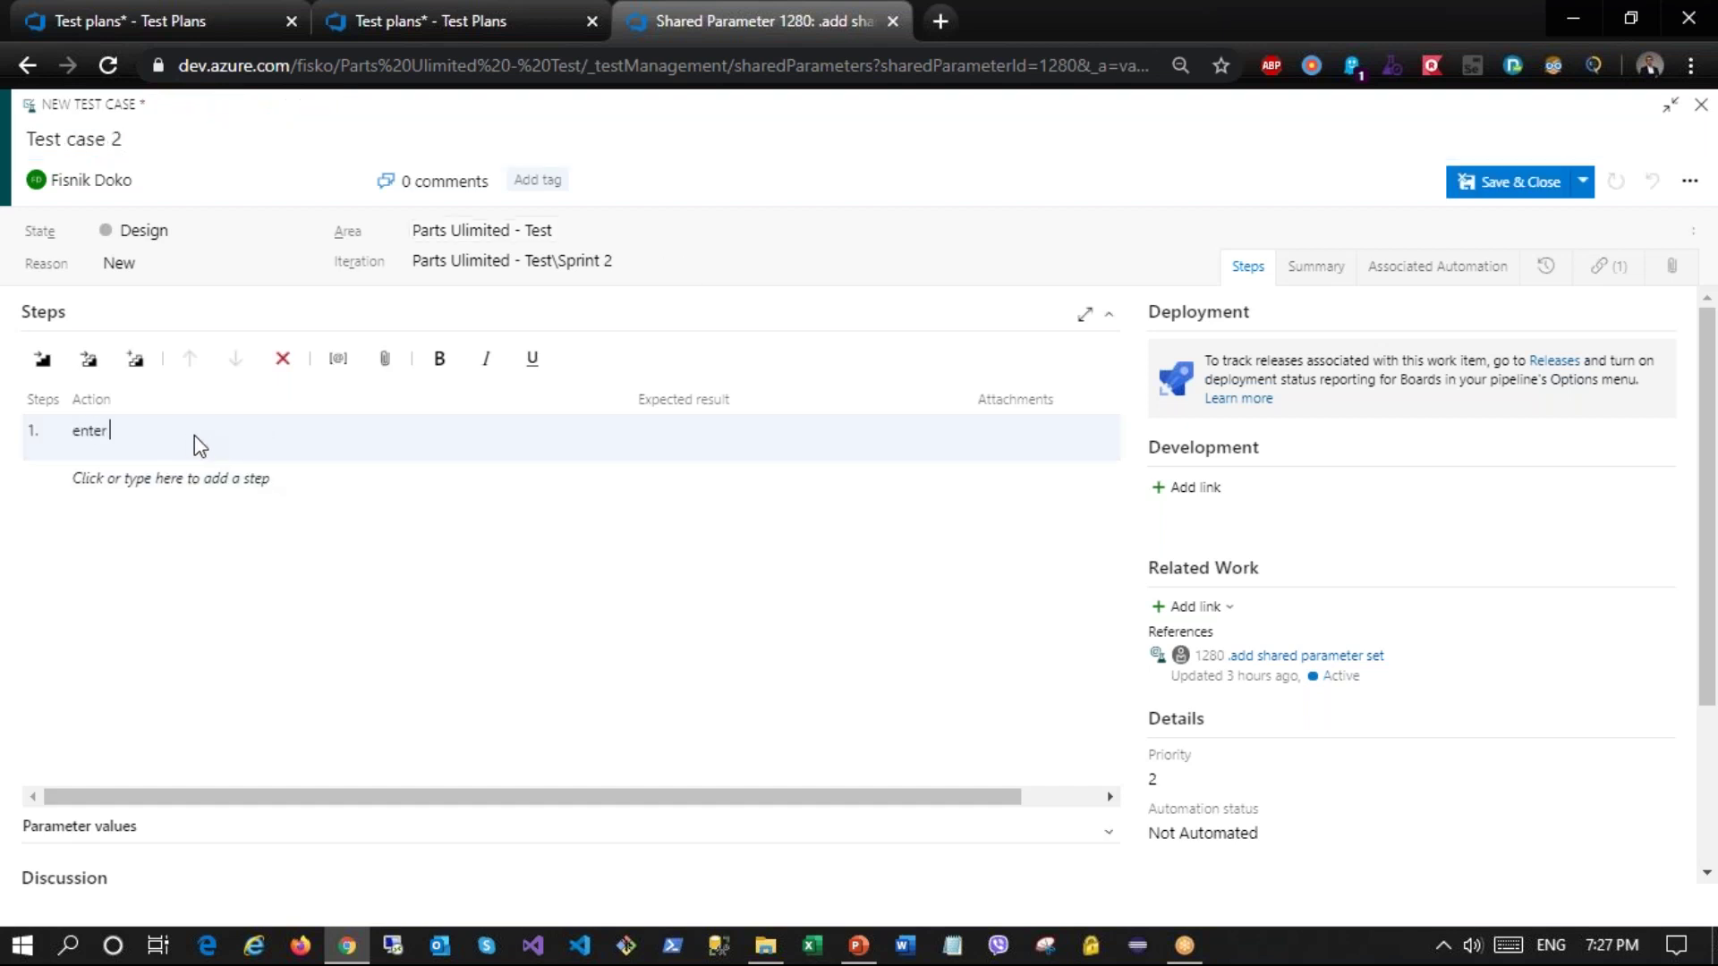
{"action": "type", "text": " @ko"}
{"action": "key", "text": "BackSpace"}
{"action": "key", "text": "BackSpace"}
{"action": "type", "text": "Kor"}
{"action": "left_click", "coordinate": [136, 479]}
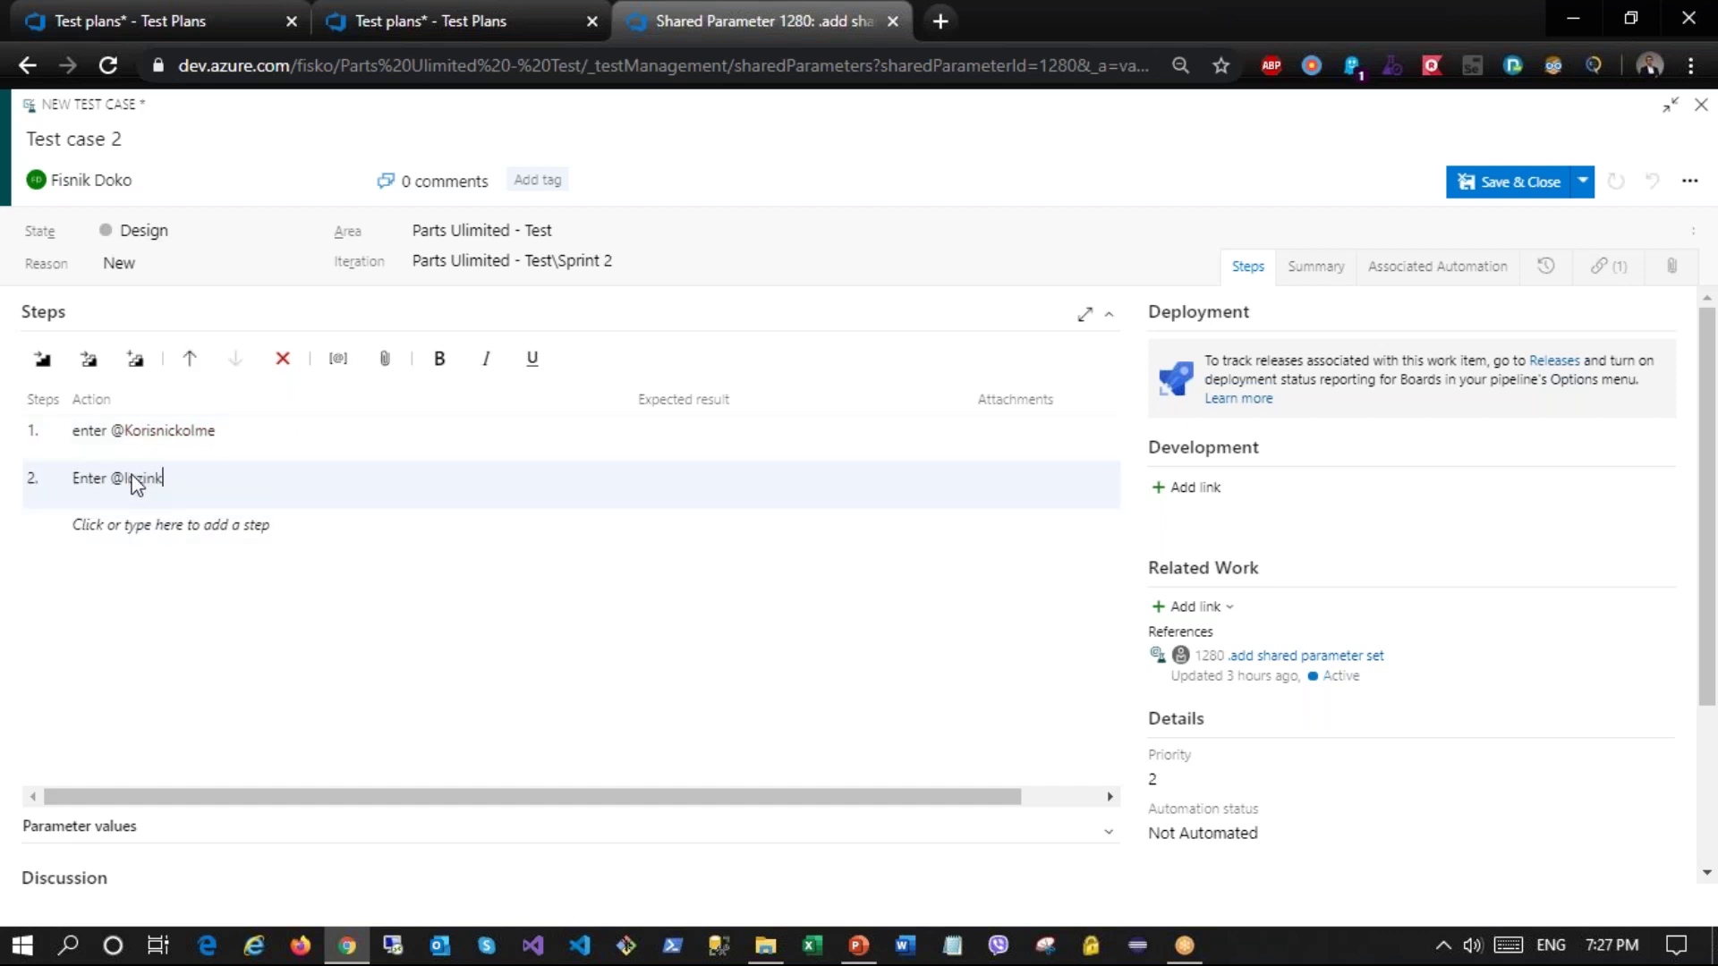
{"action": "left_click", "coordinate": [136, 525]}
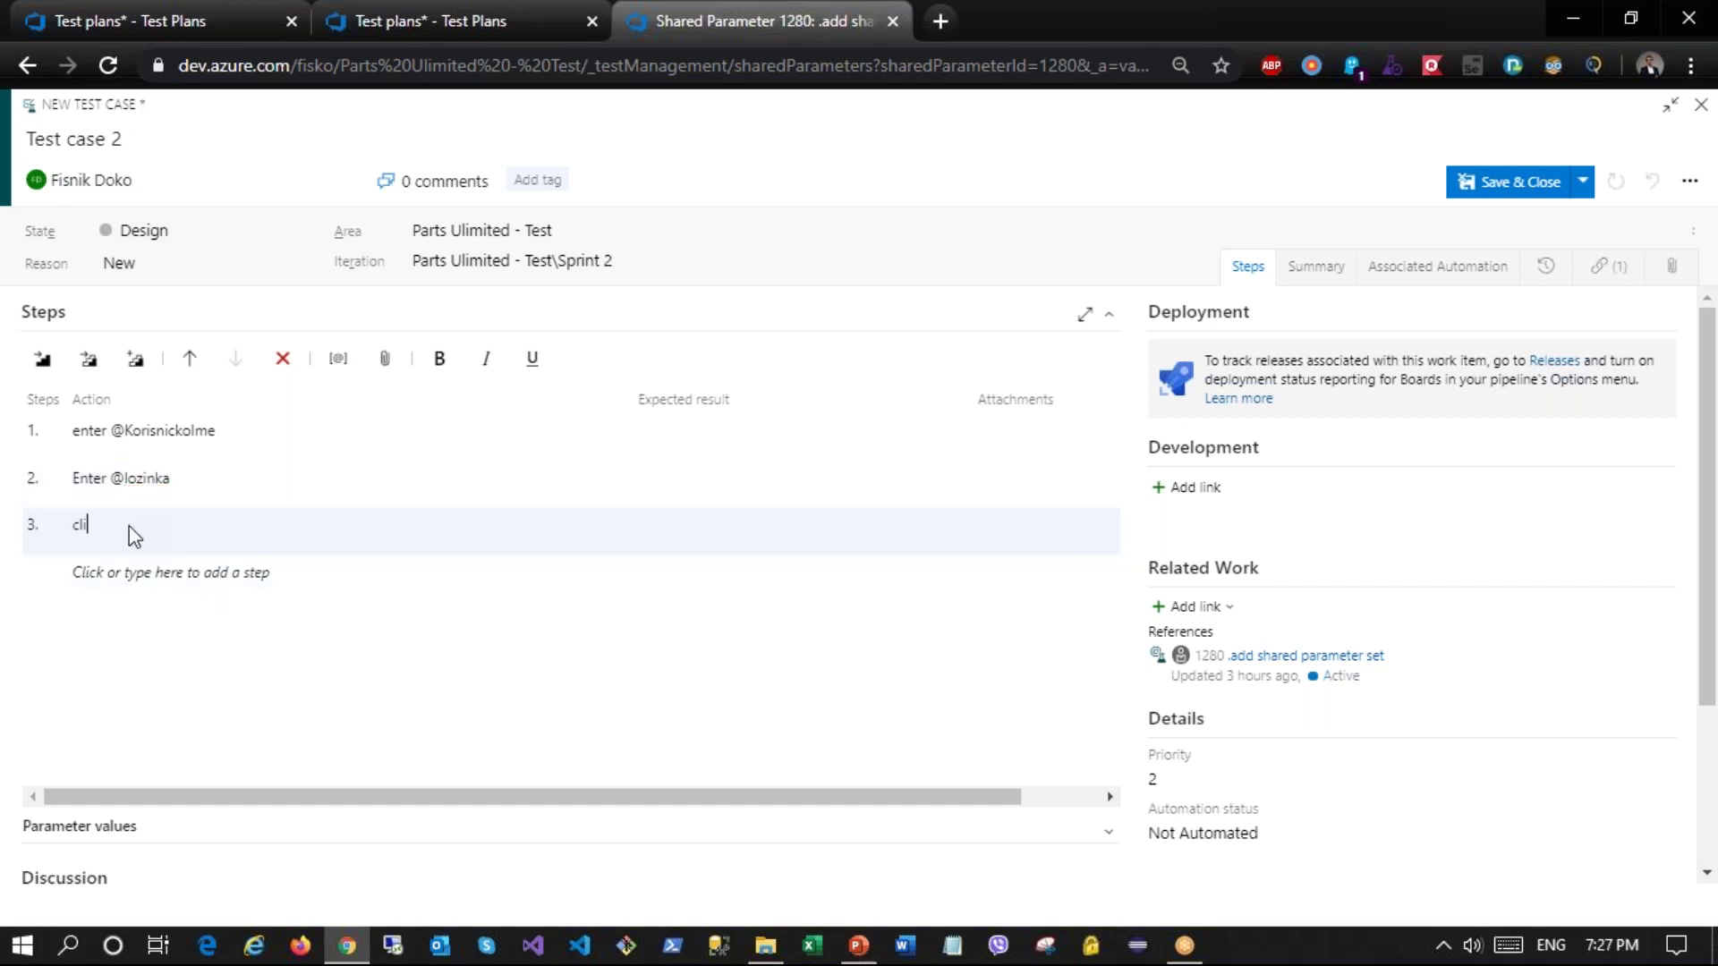
{"action": "type", "text": "click login"}
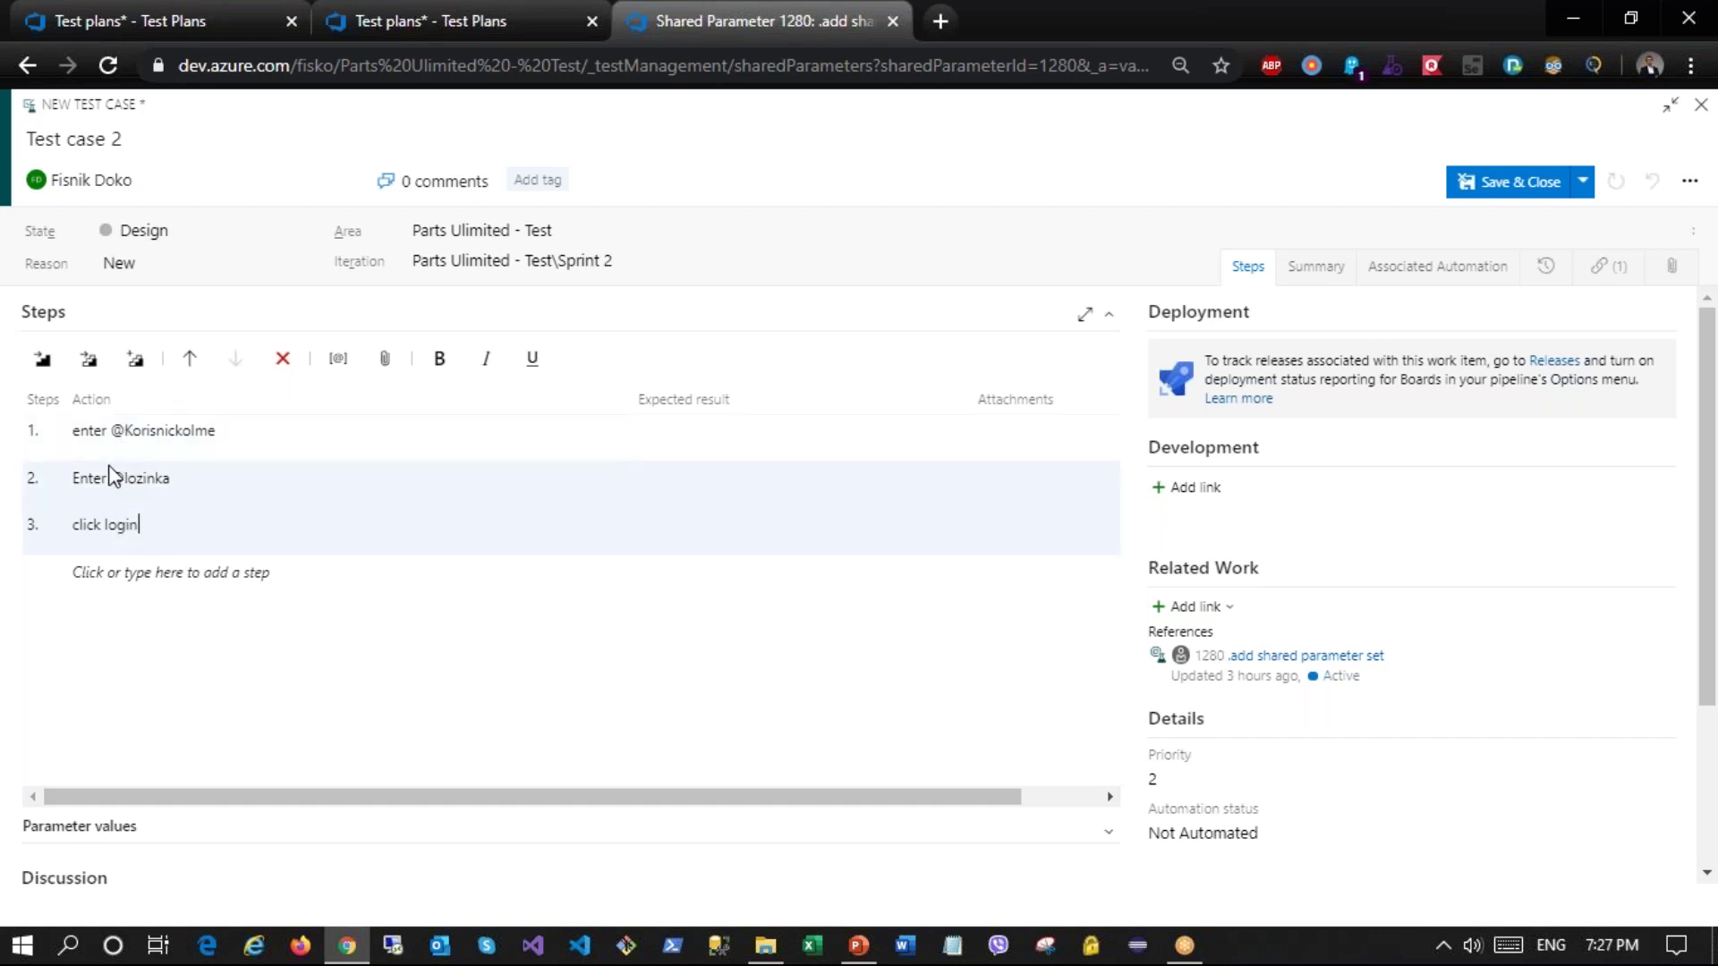
{"action": "scroll", "coordinate": [108, 706], "scroll_direction": "down", "scroll_amount": 1}
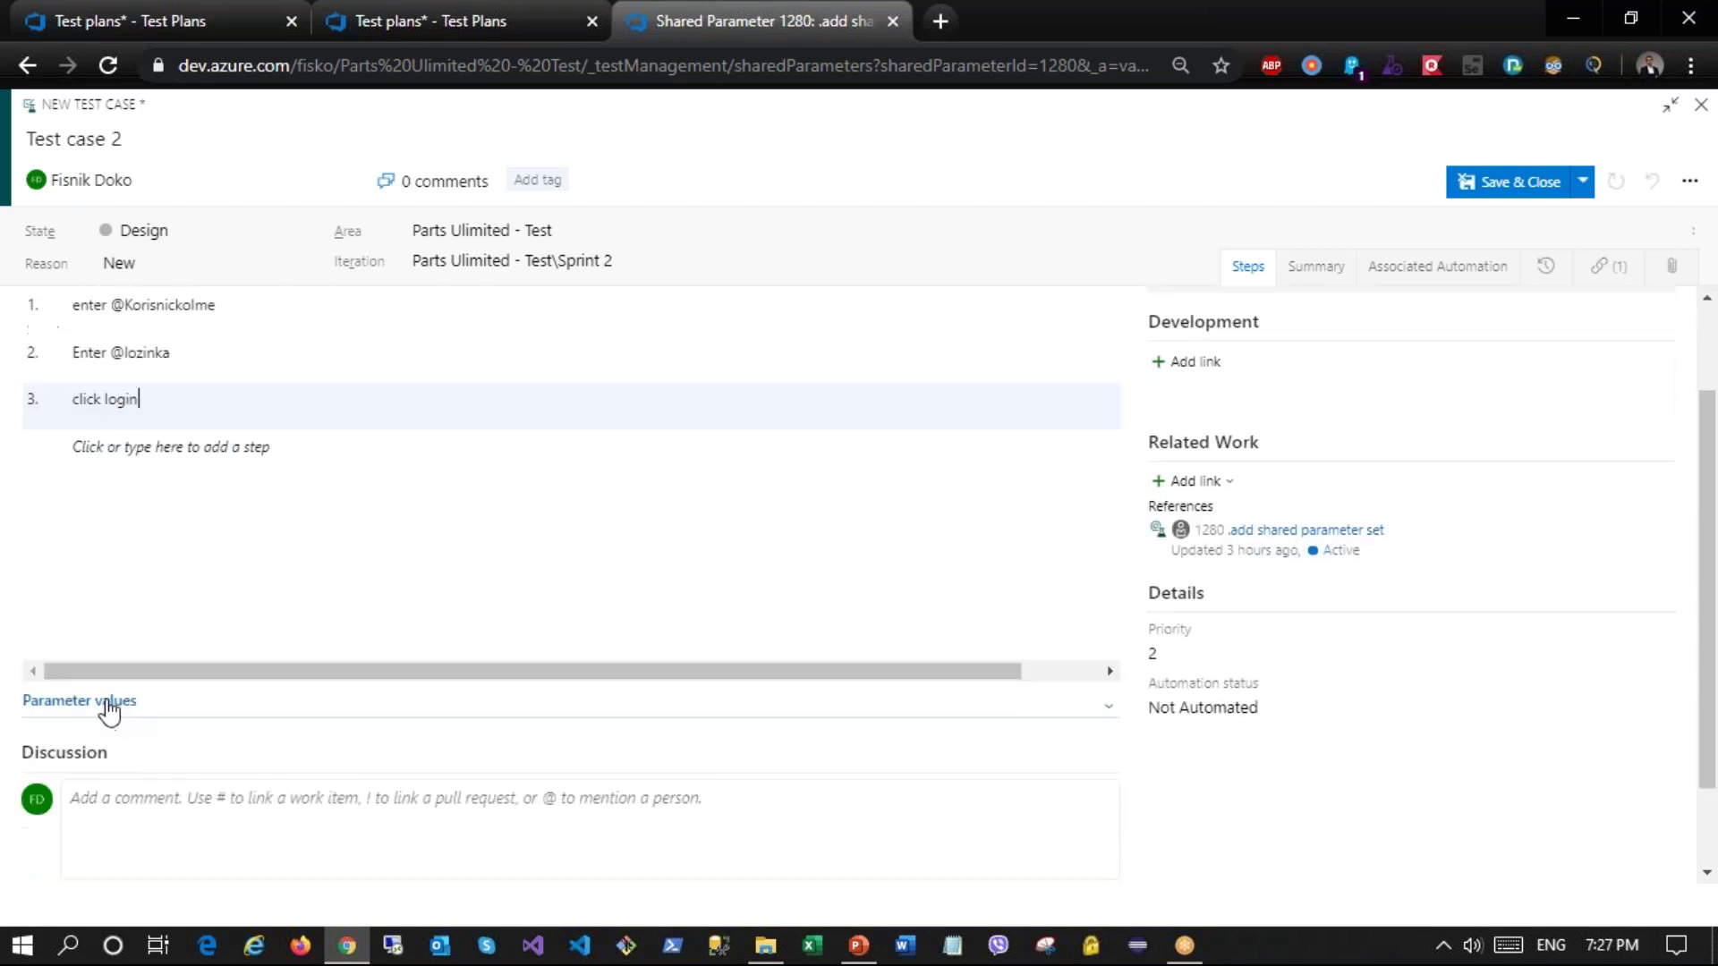
{"action": "left_click", "coordinate": [107, 705]}
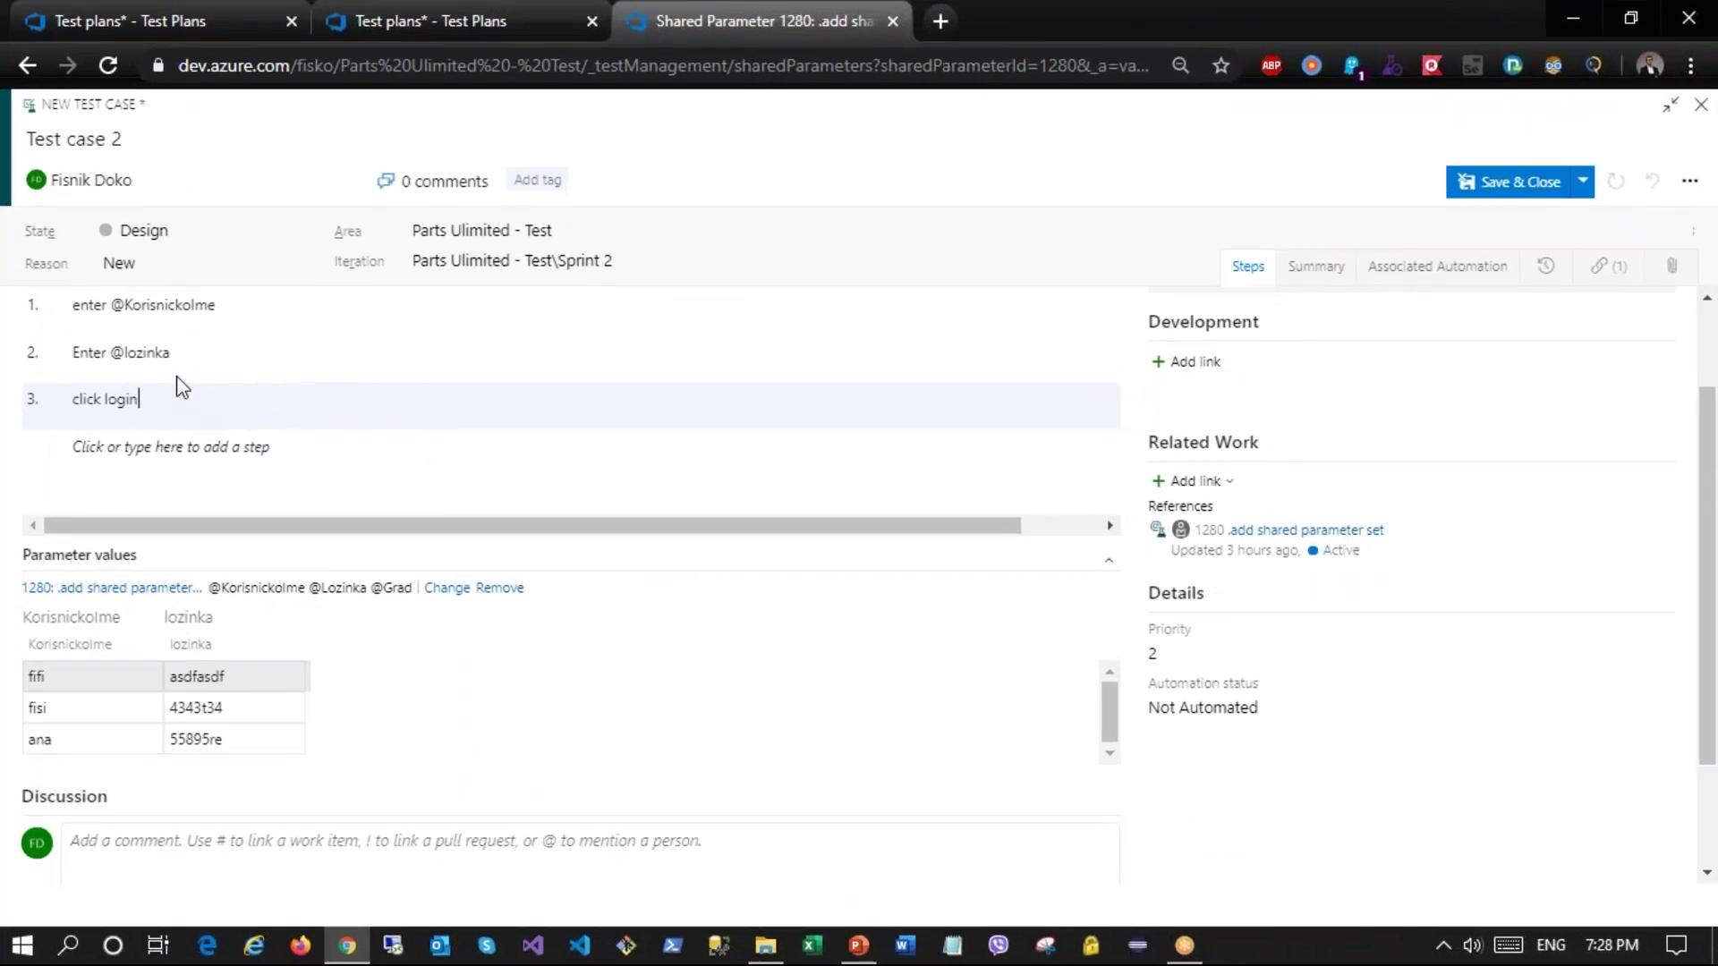
{"action": "left_click", "coordinate": [179, 357]}
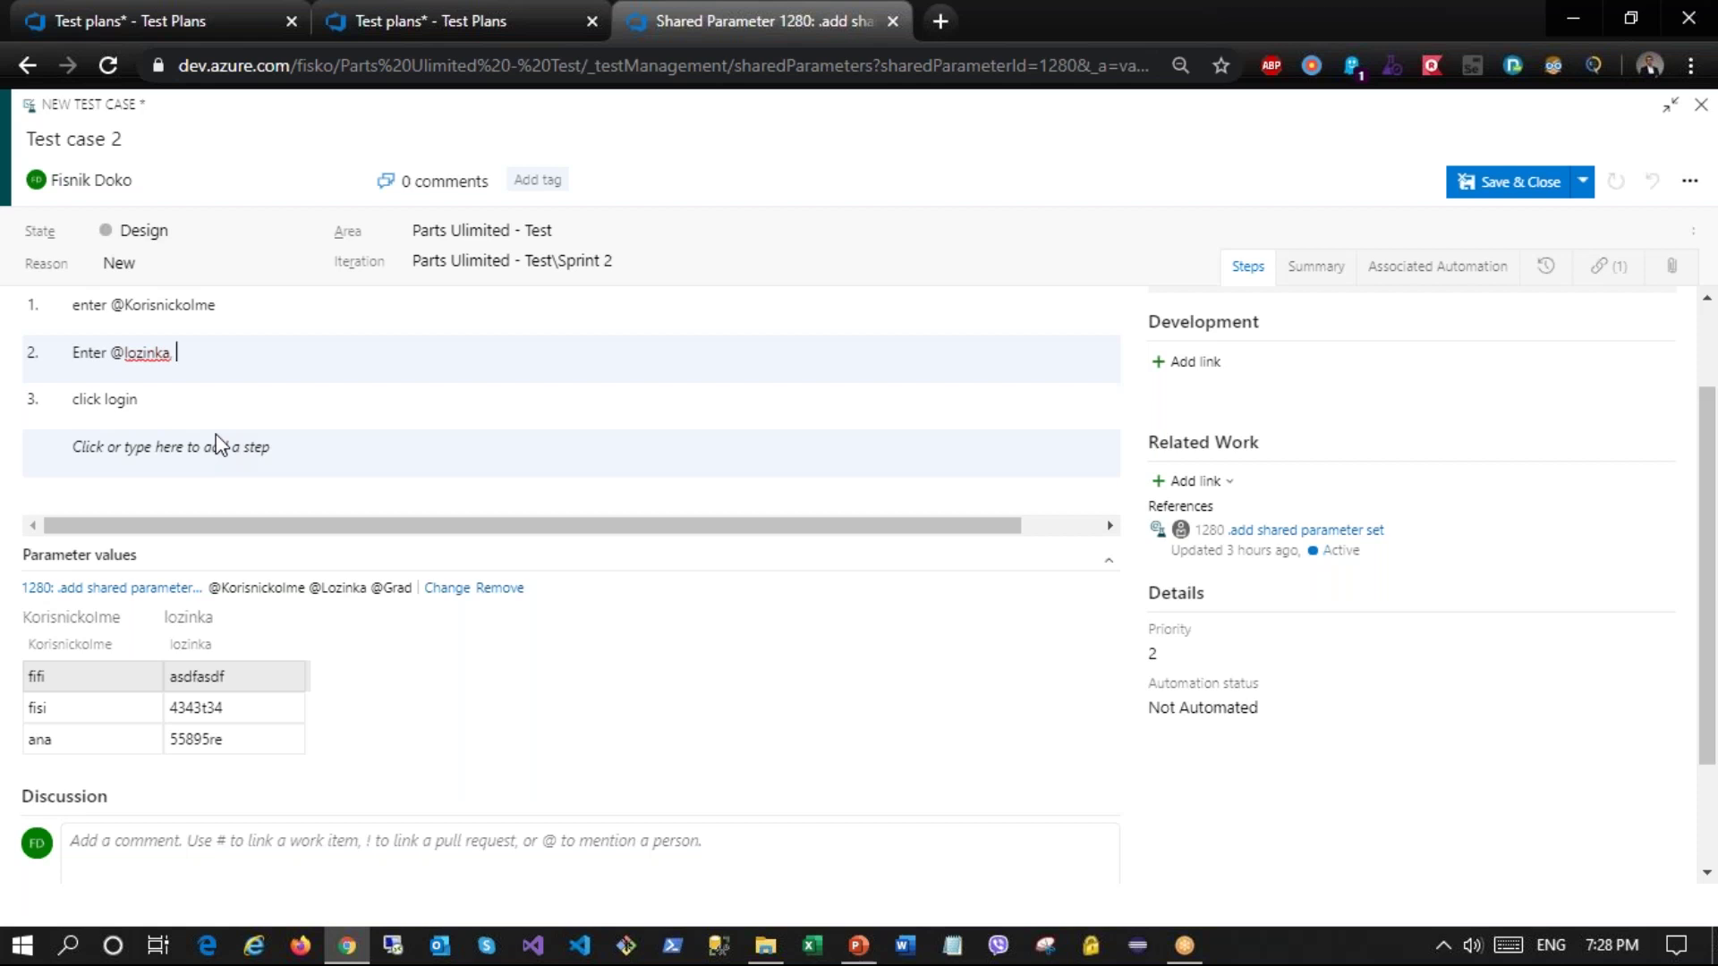
{"action": "type", "text": "@rod"}
{"action": "left_click", "coordinate": [188, 410]}
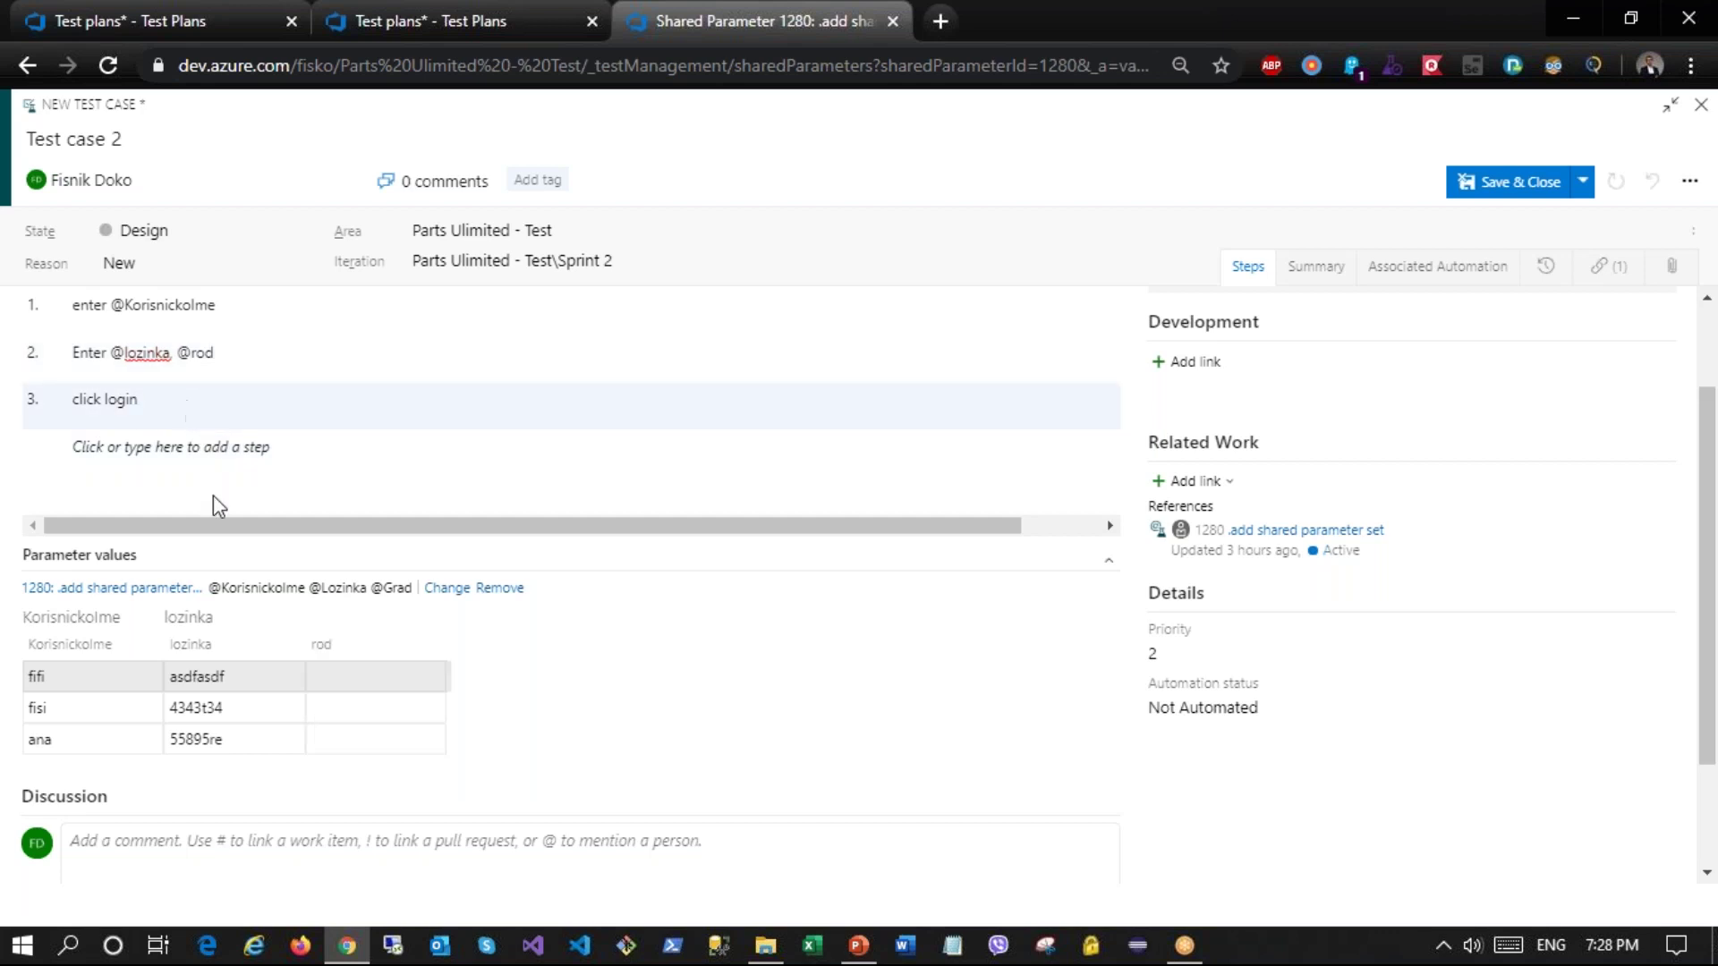
{"action": "double_click", "coordinate": [197, 353]}
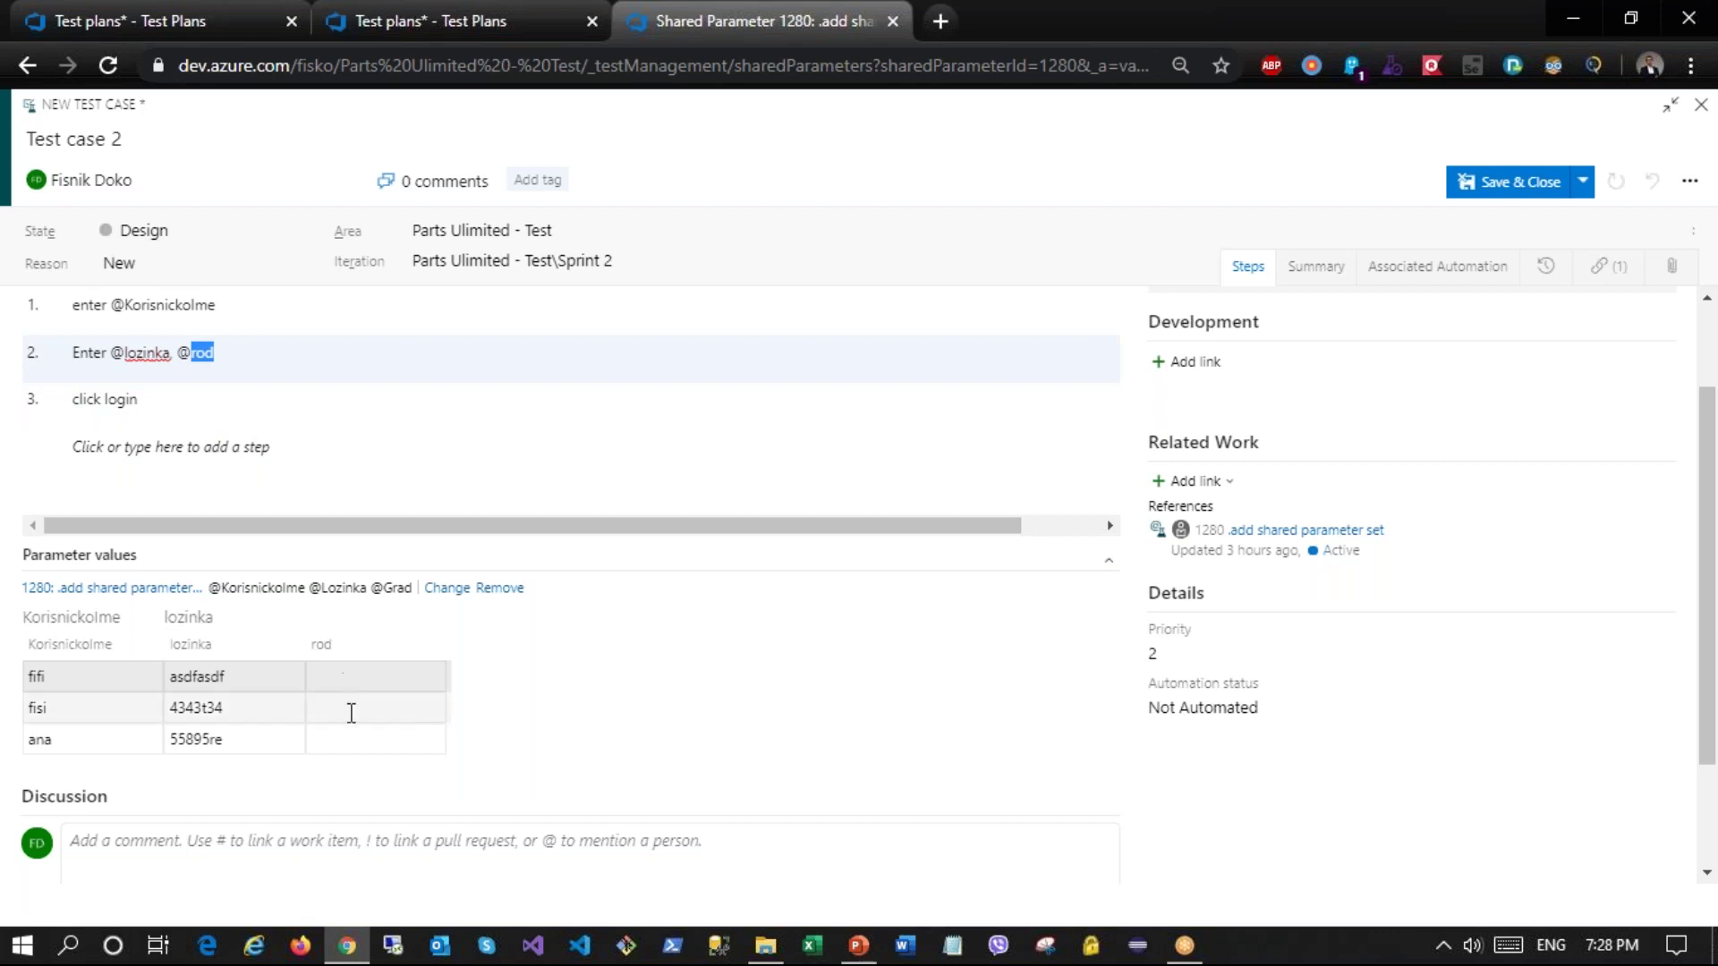
{"action": "left_click", "coordinate": [196, 355]}
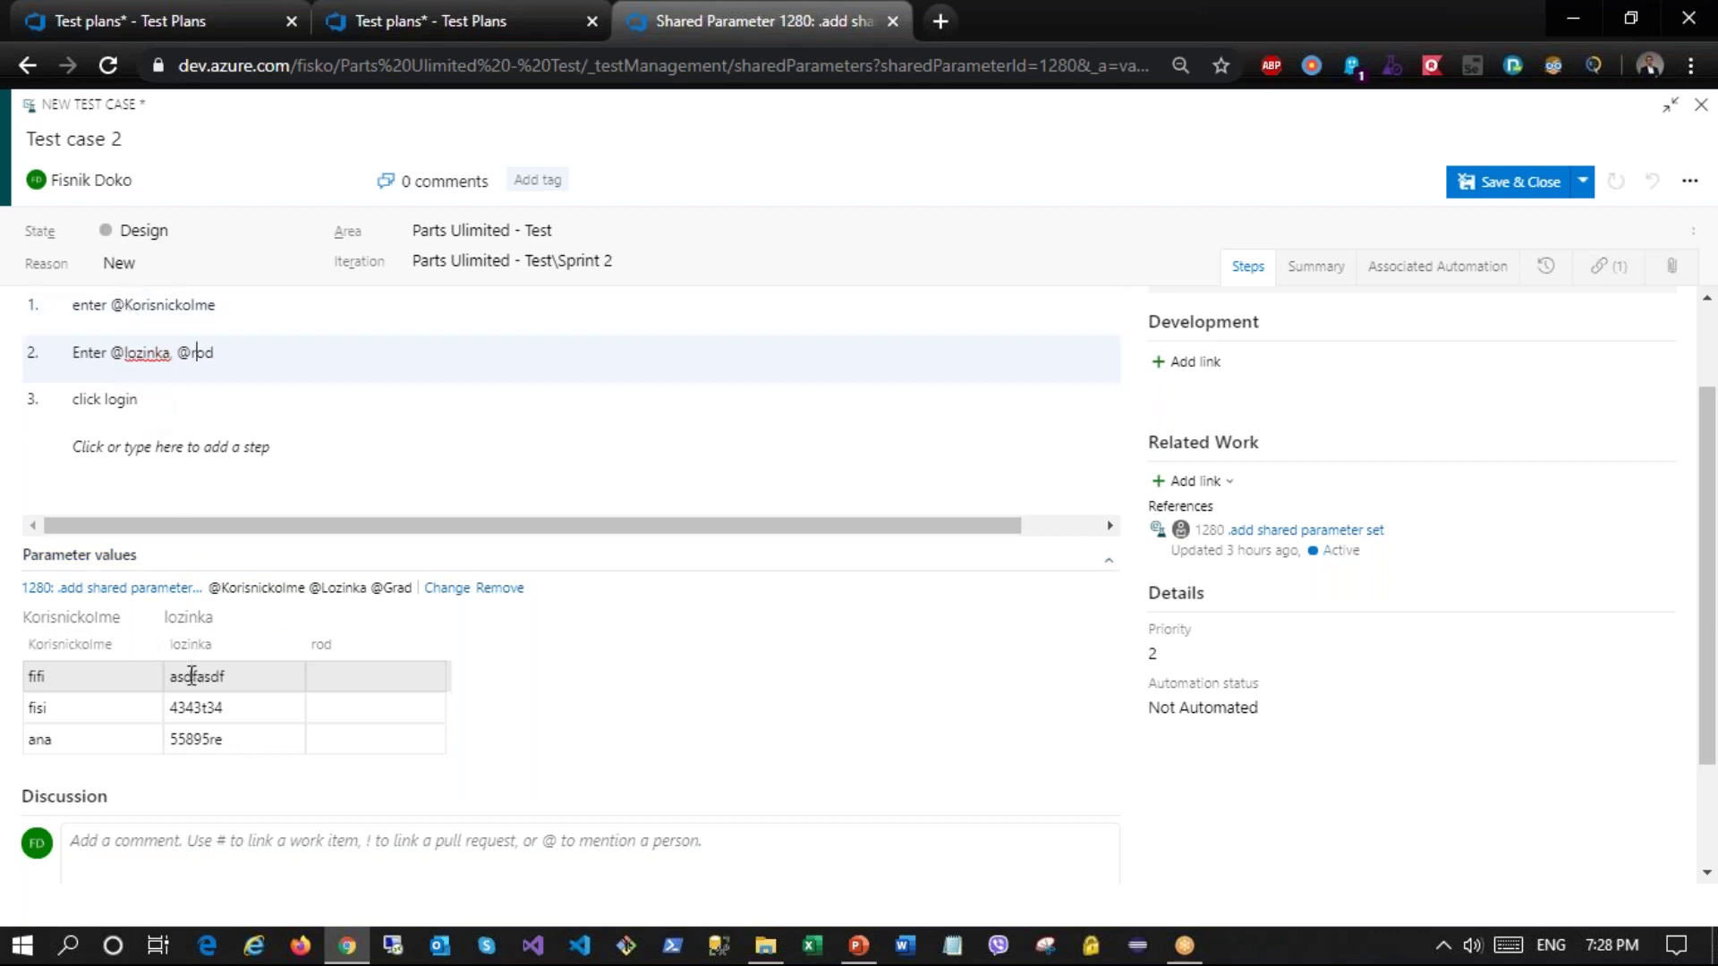
{"action": "left_click", "coordinate": [1518, 190]}
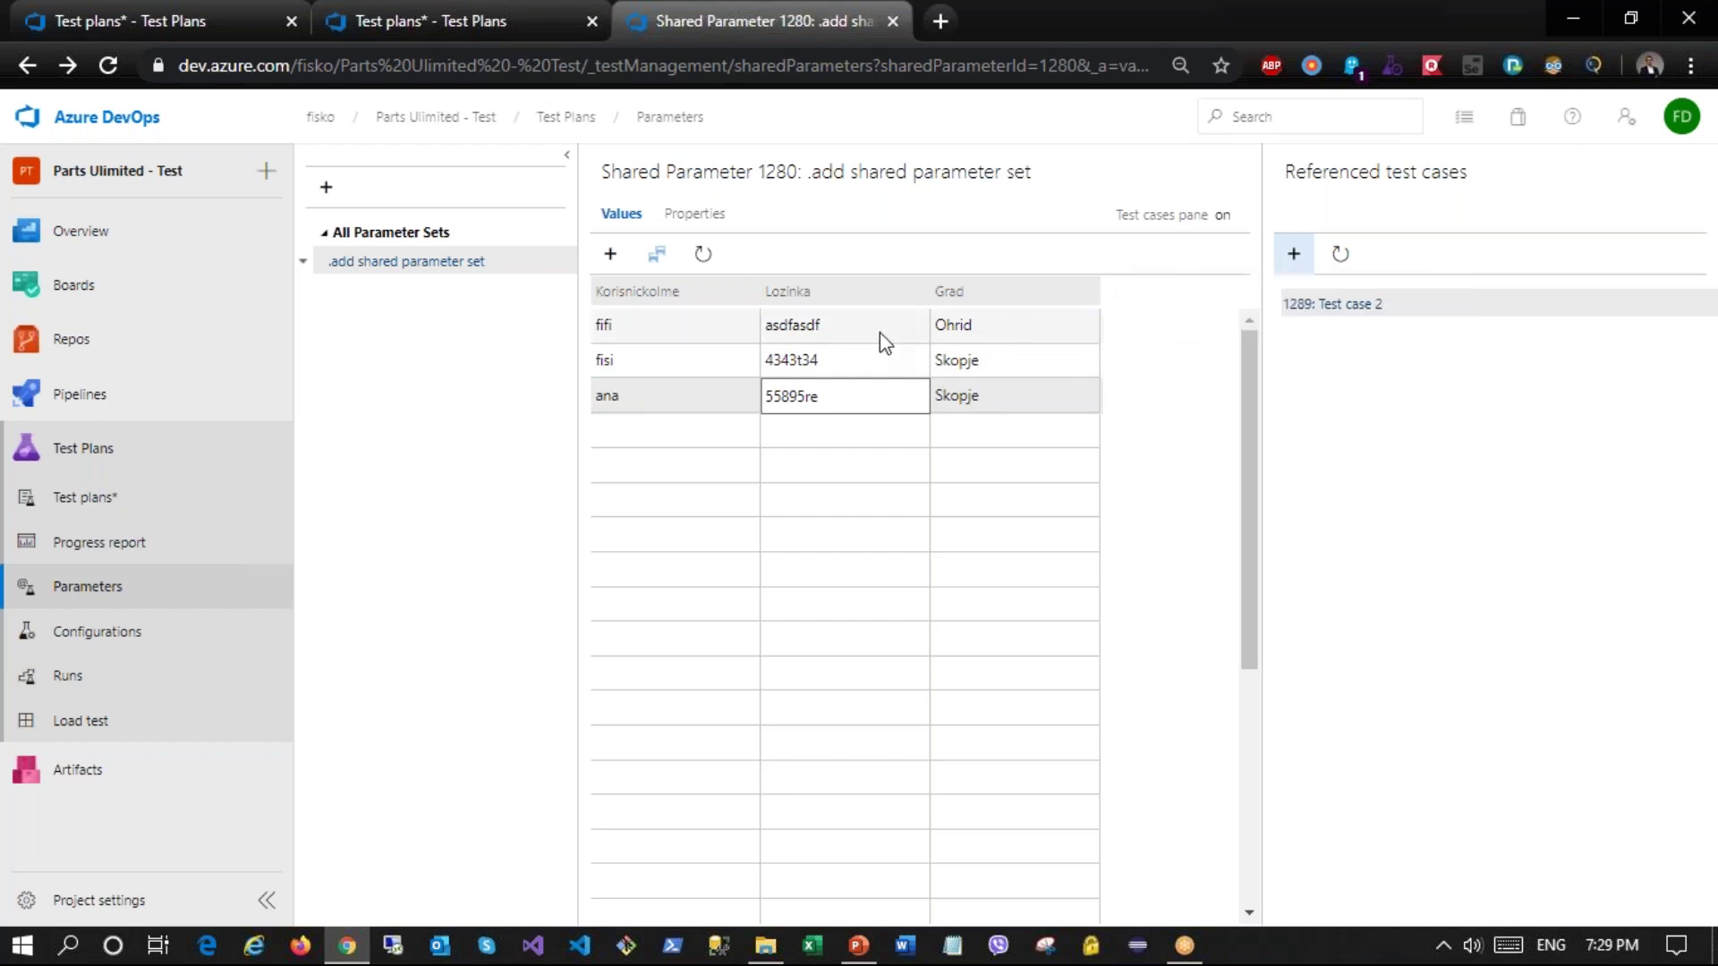
Step: In the Najavuvanje suite's Define view, open test case 1288 'Test case name' for editing
{"action": "left_click", "coordinate": [149, 507]}
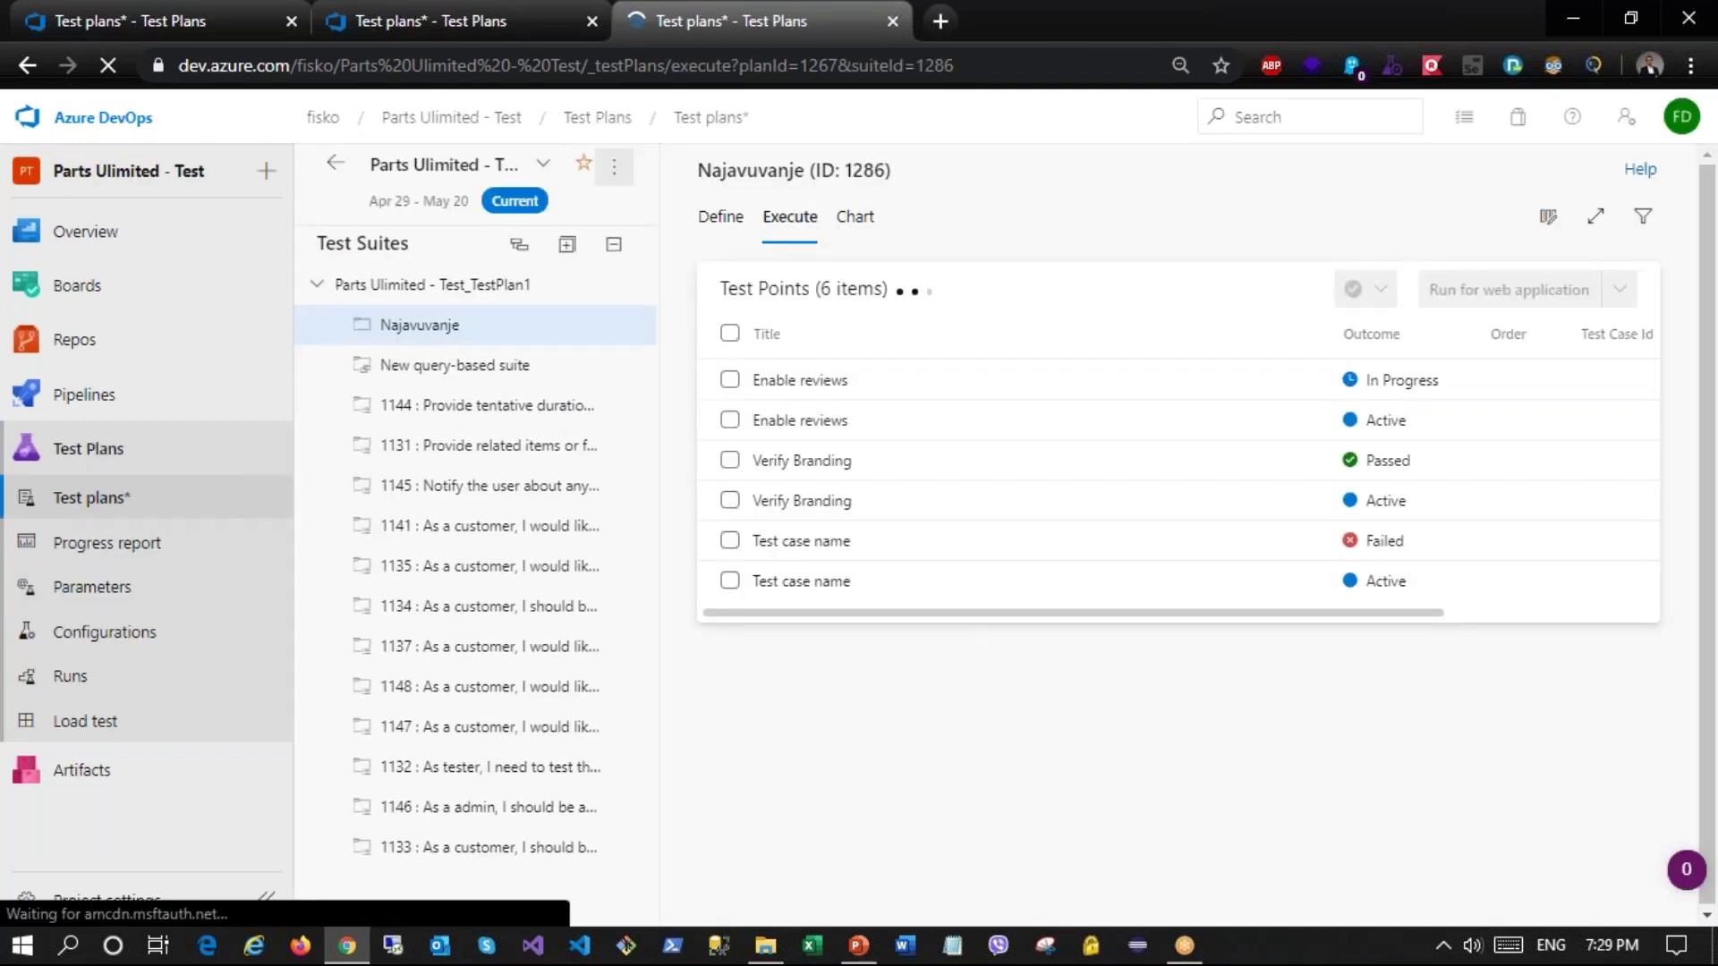
{"action": "left_click", "coordinate": [434, 330]}
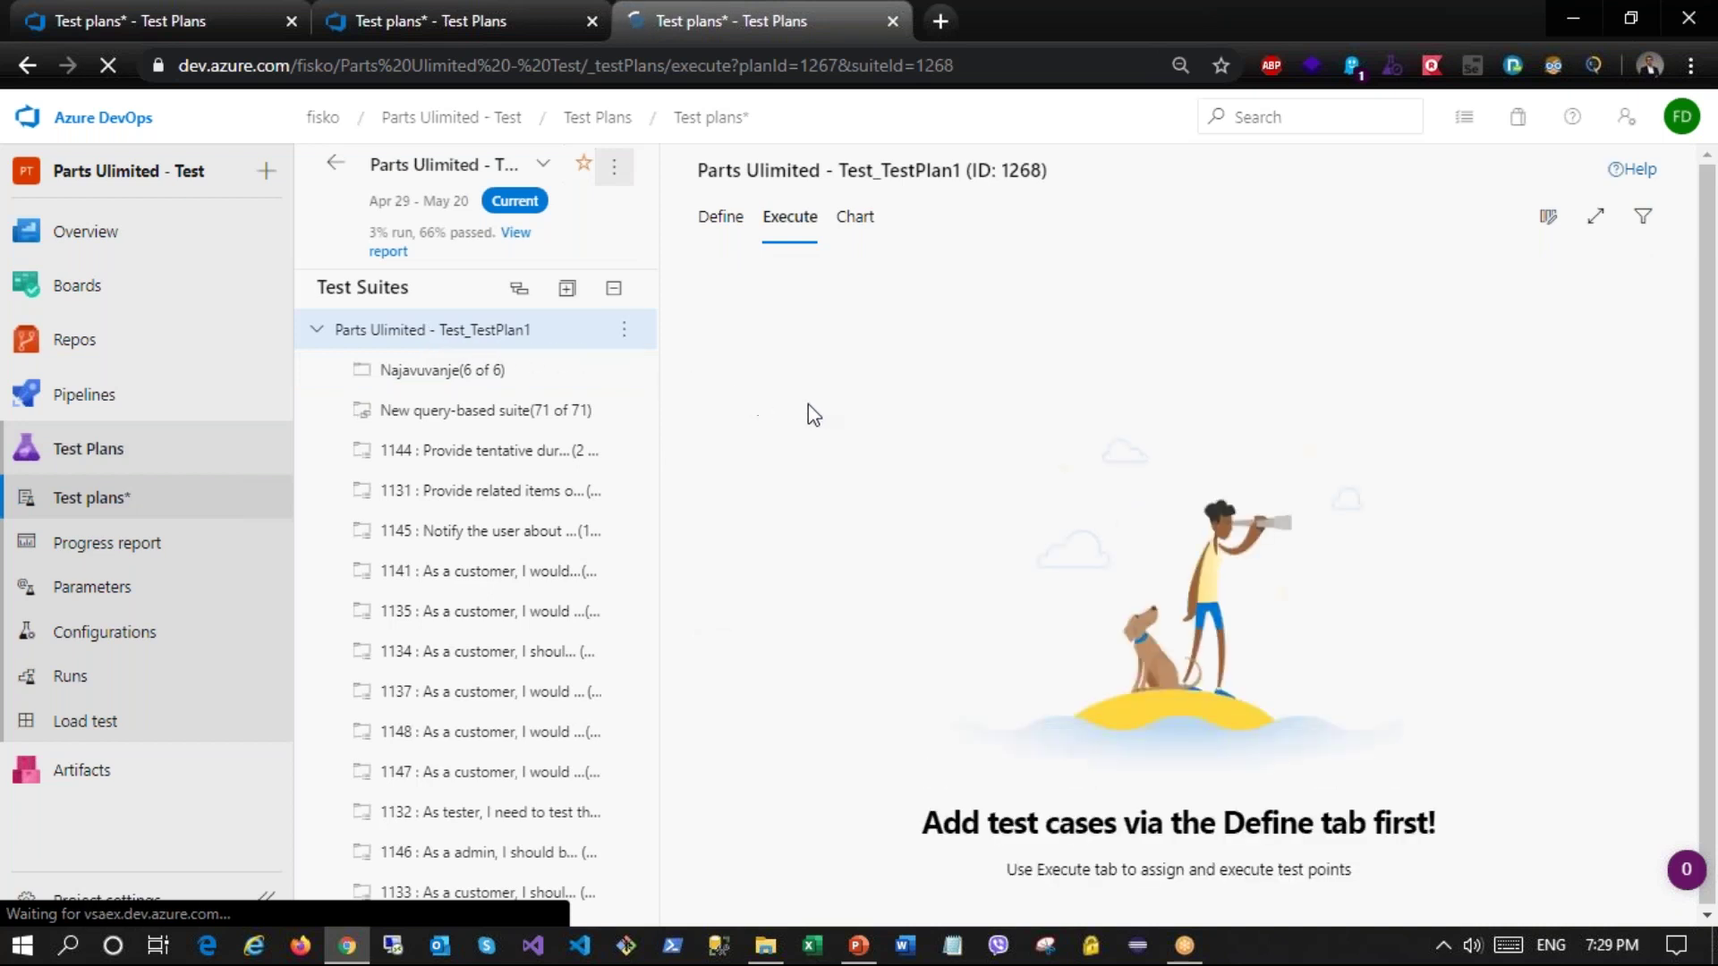
{"action": "left_click", "coordinate": [501, 369]}
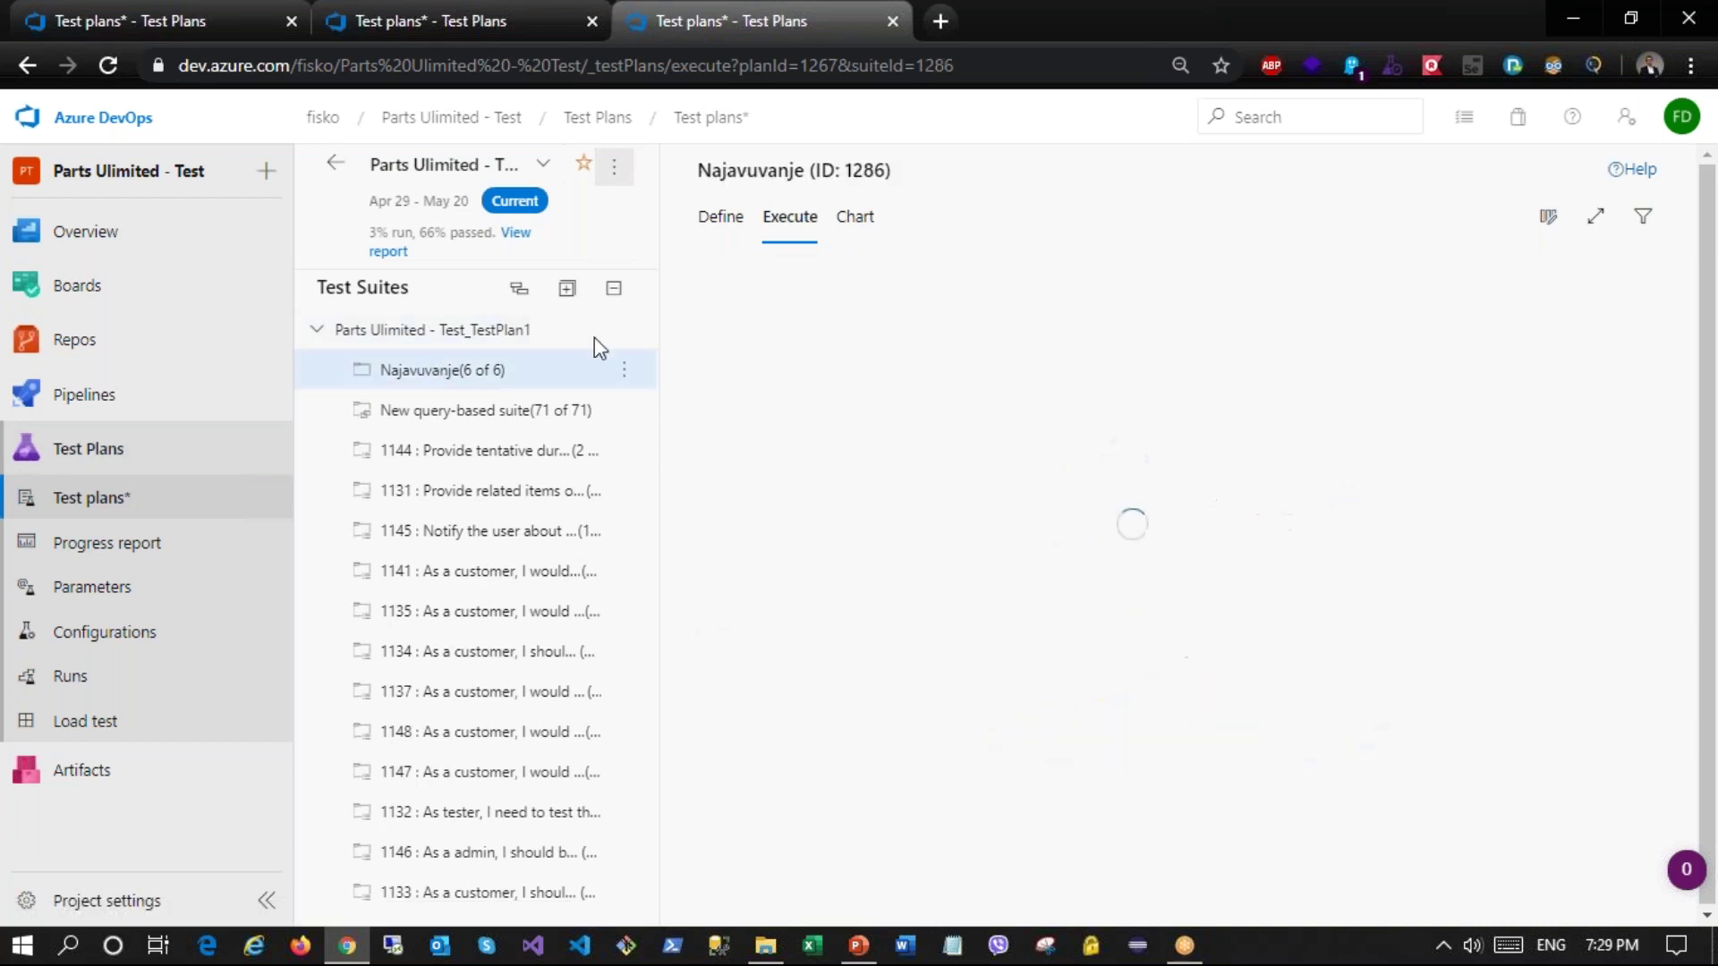
{"action": "left_click", "coordinate": [718, 231]}
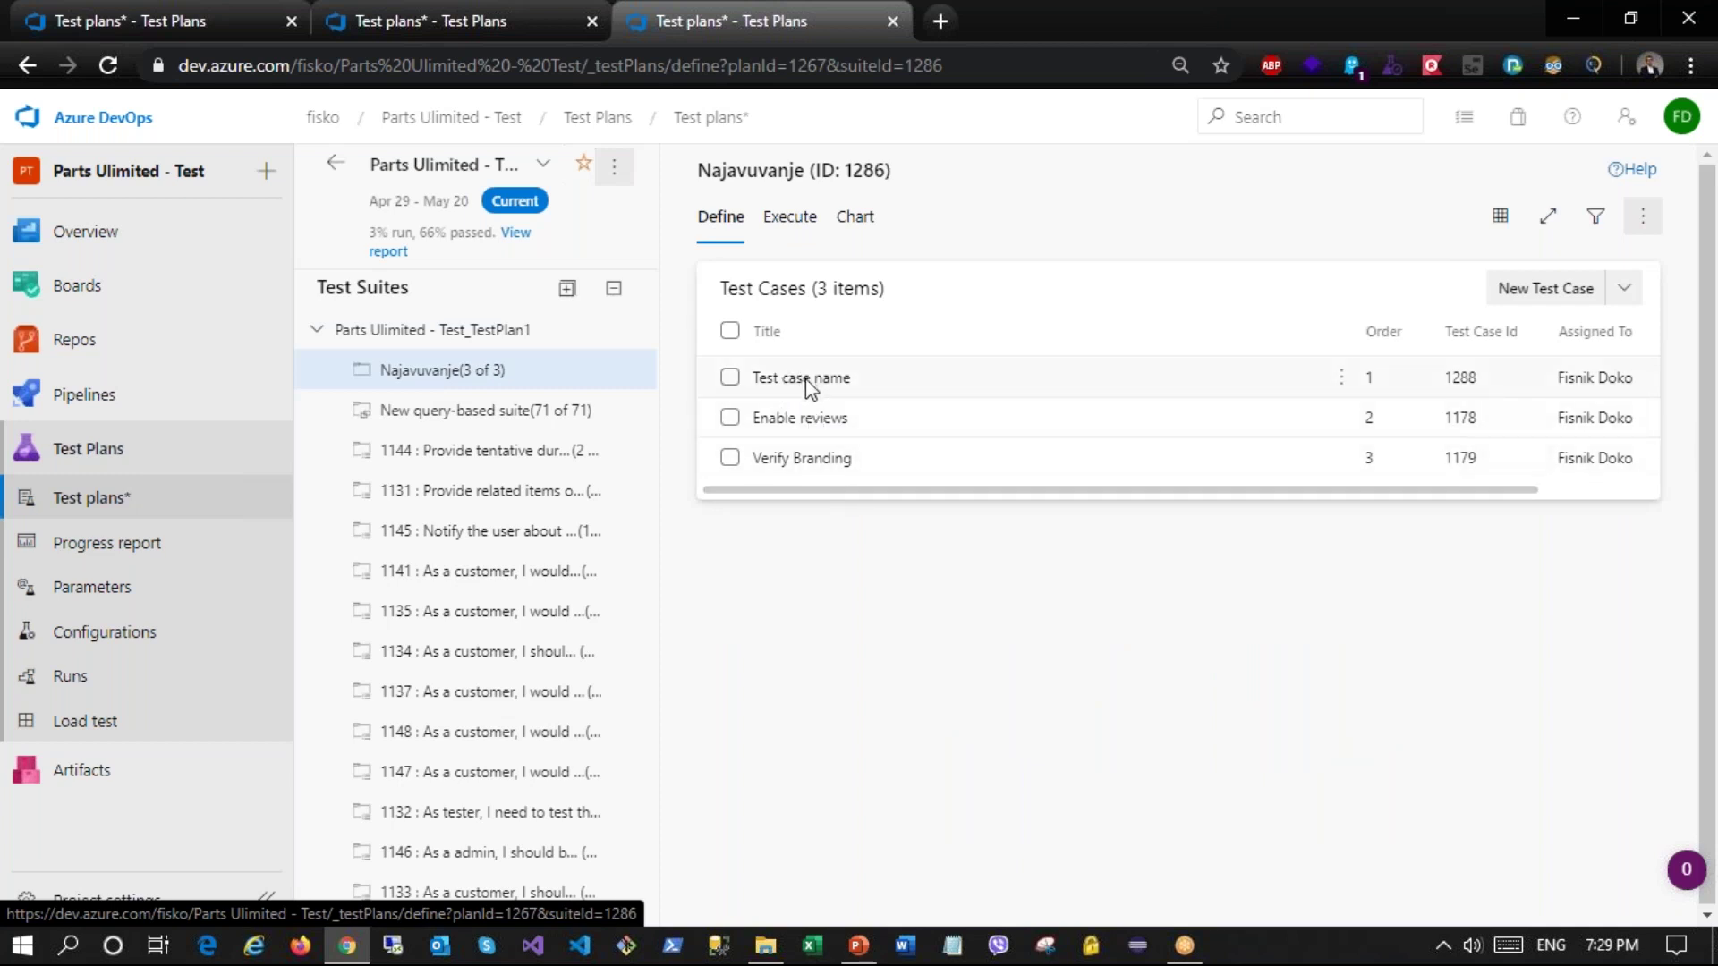
{"action": "left_click", "coordinate": [729, 384]}
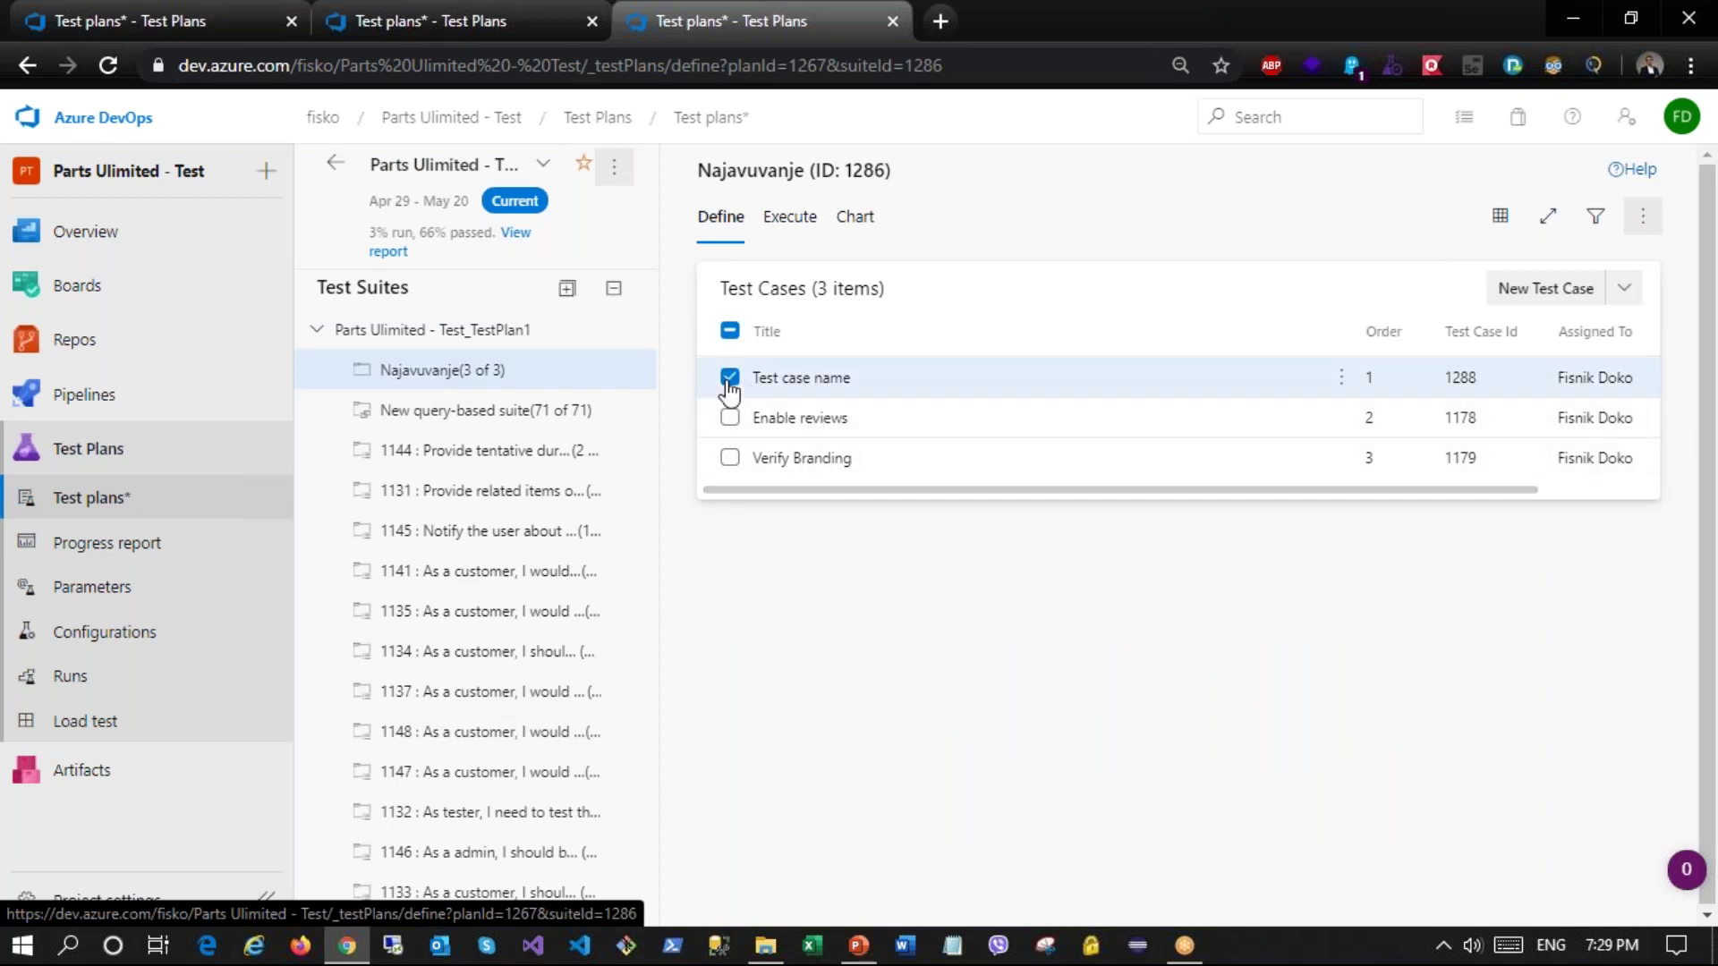
{"action": "left_click", "coordinate": [1341, 376]}
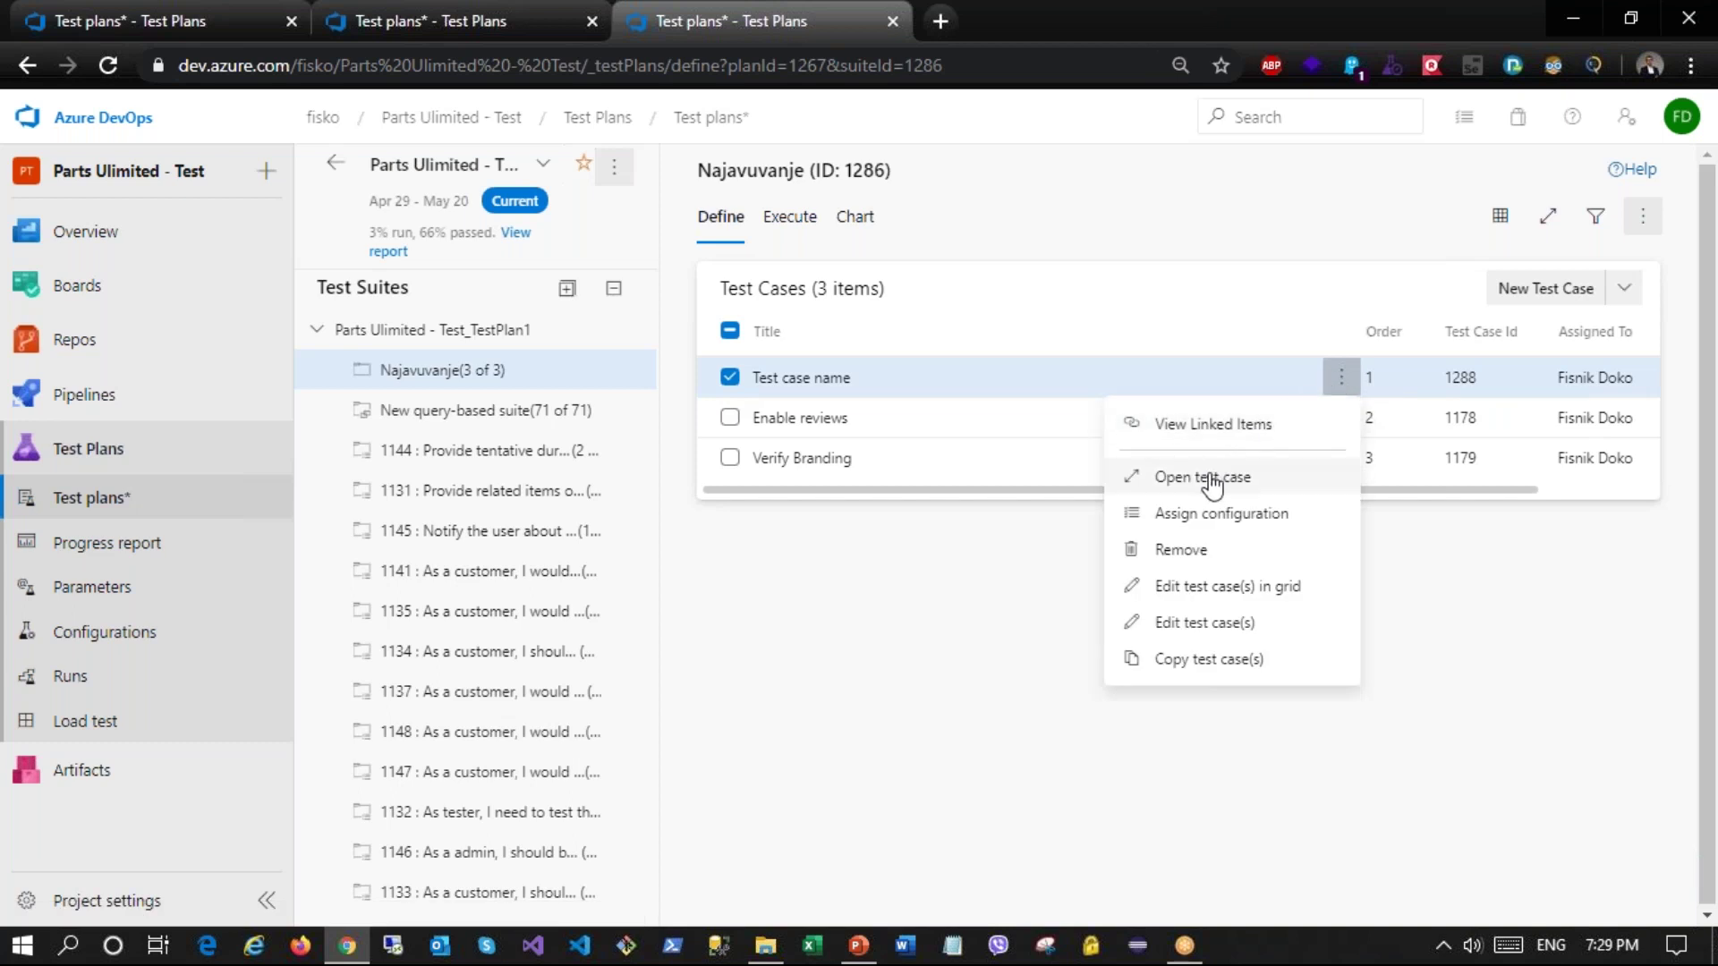
{"action": "left_click", "coordinate": [1211, 486]}
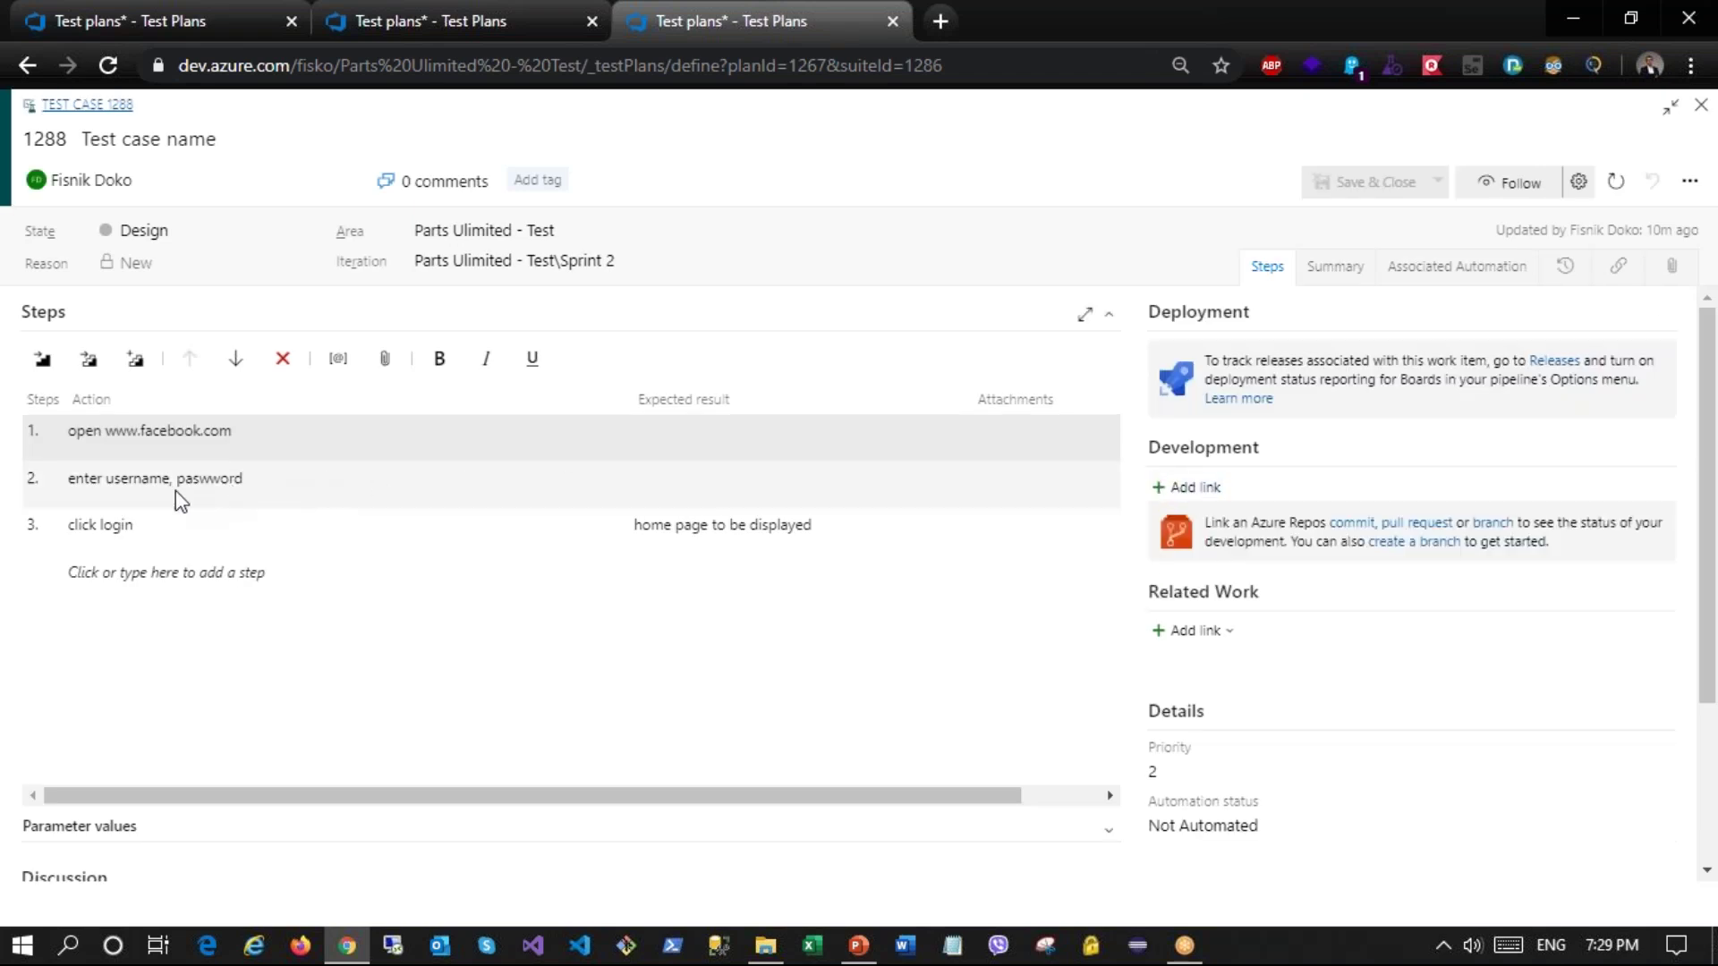
{"action": "left_click", "coordinate": [149, 443]}
{"action": "left_click", "coordinate": [146, 481]}
{"action": "left_click", "coordinate": [105, 433]}
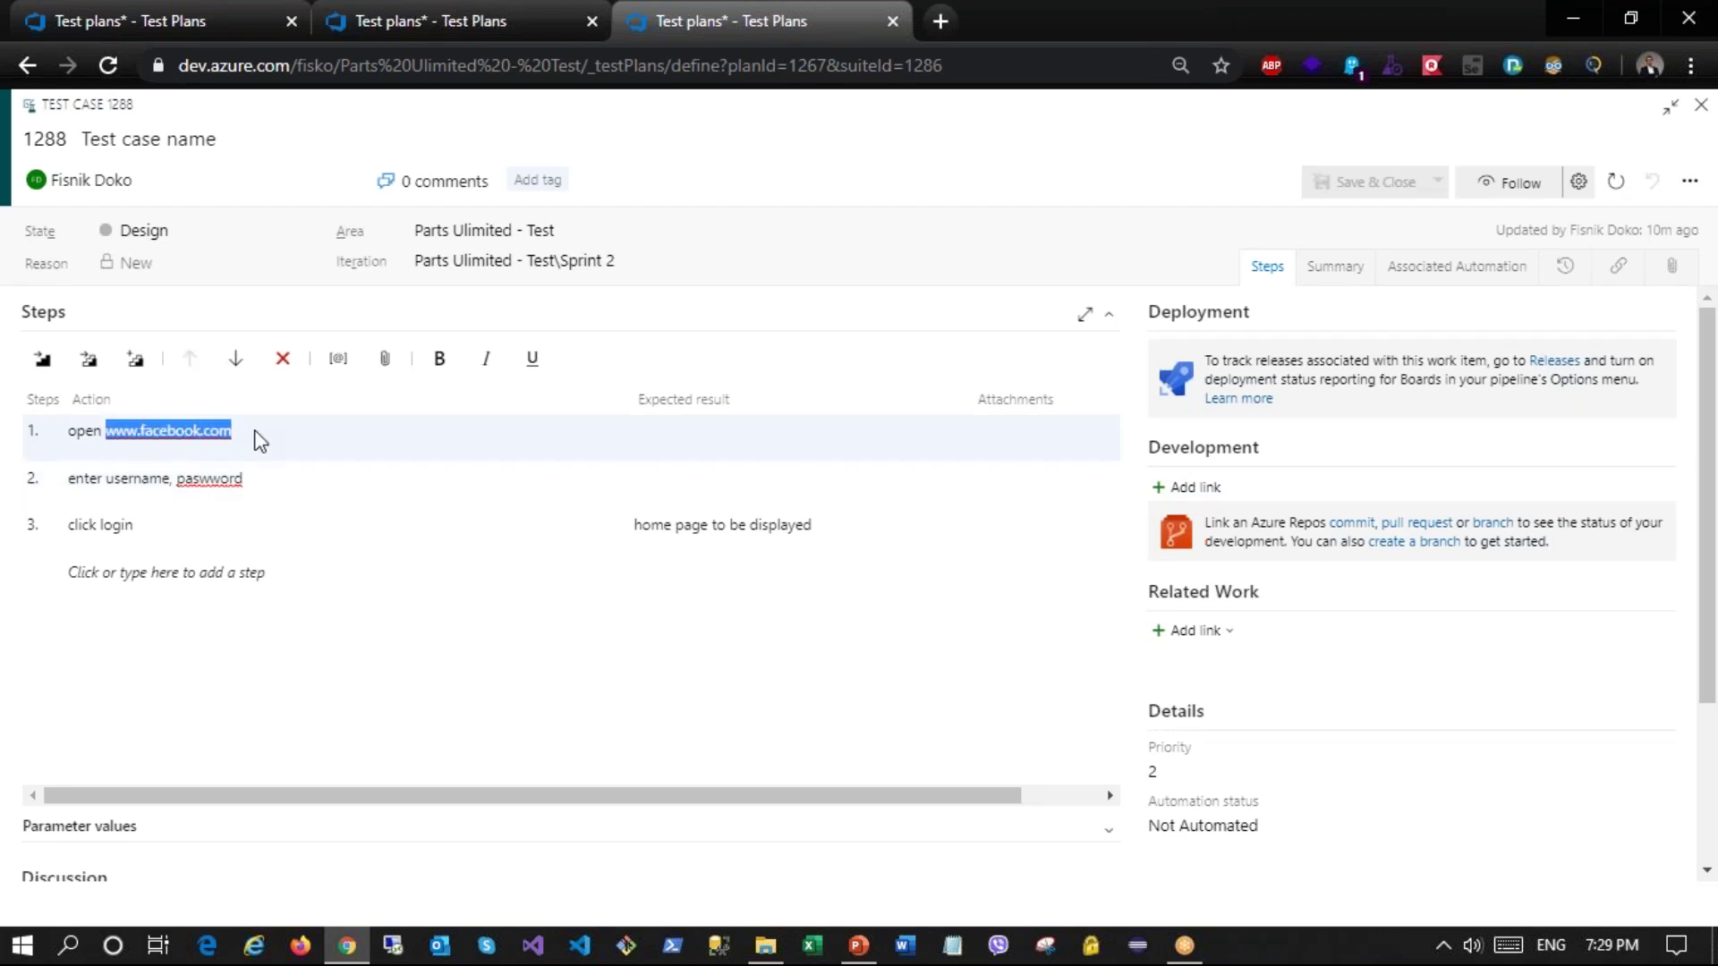
{"action": "key", "text": "BackSpace"}
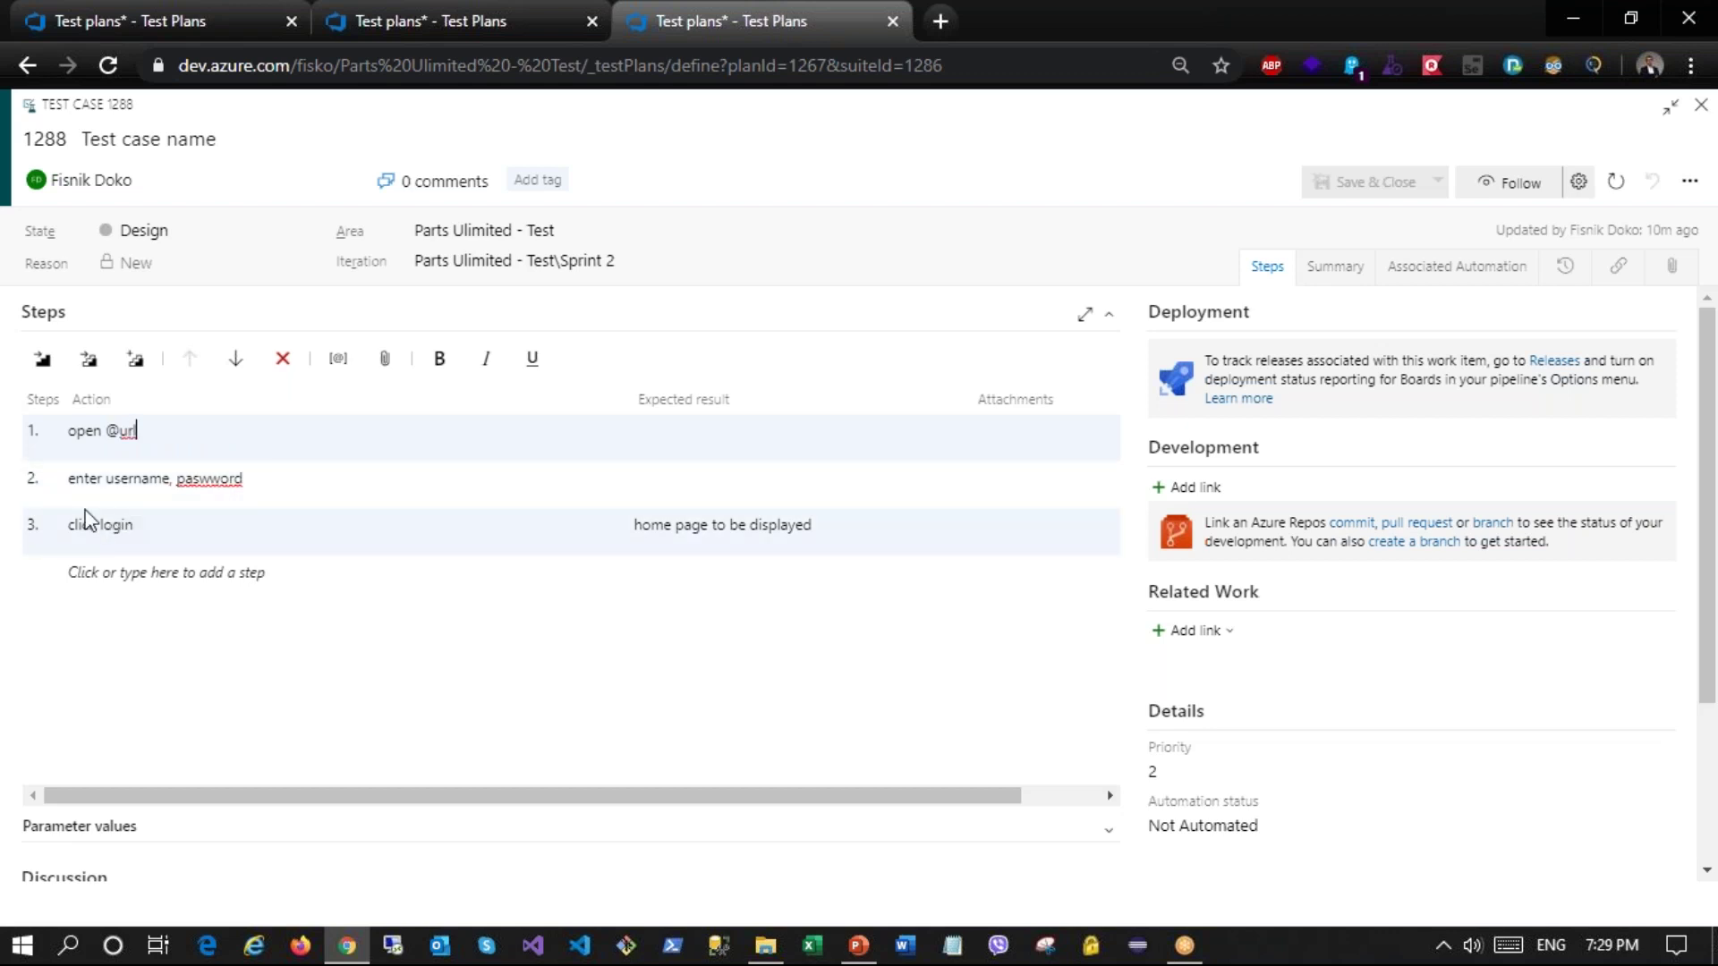
{"action": "left_click", "coordinate": [108, 492]}
{"action": "type", "text": "@"}
{"action": "left_click", "coordinate": [192, 484]}
{"action": "type", "text": "@"}
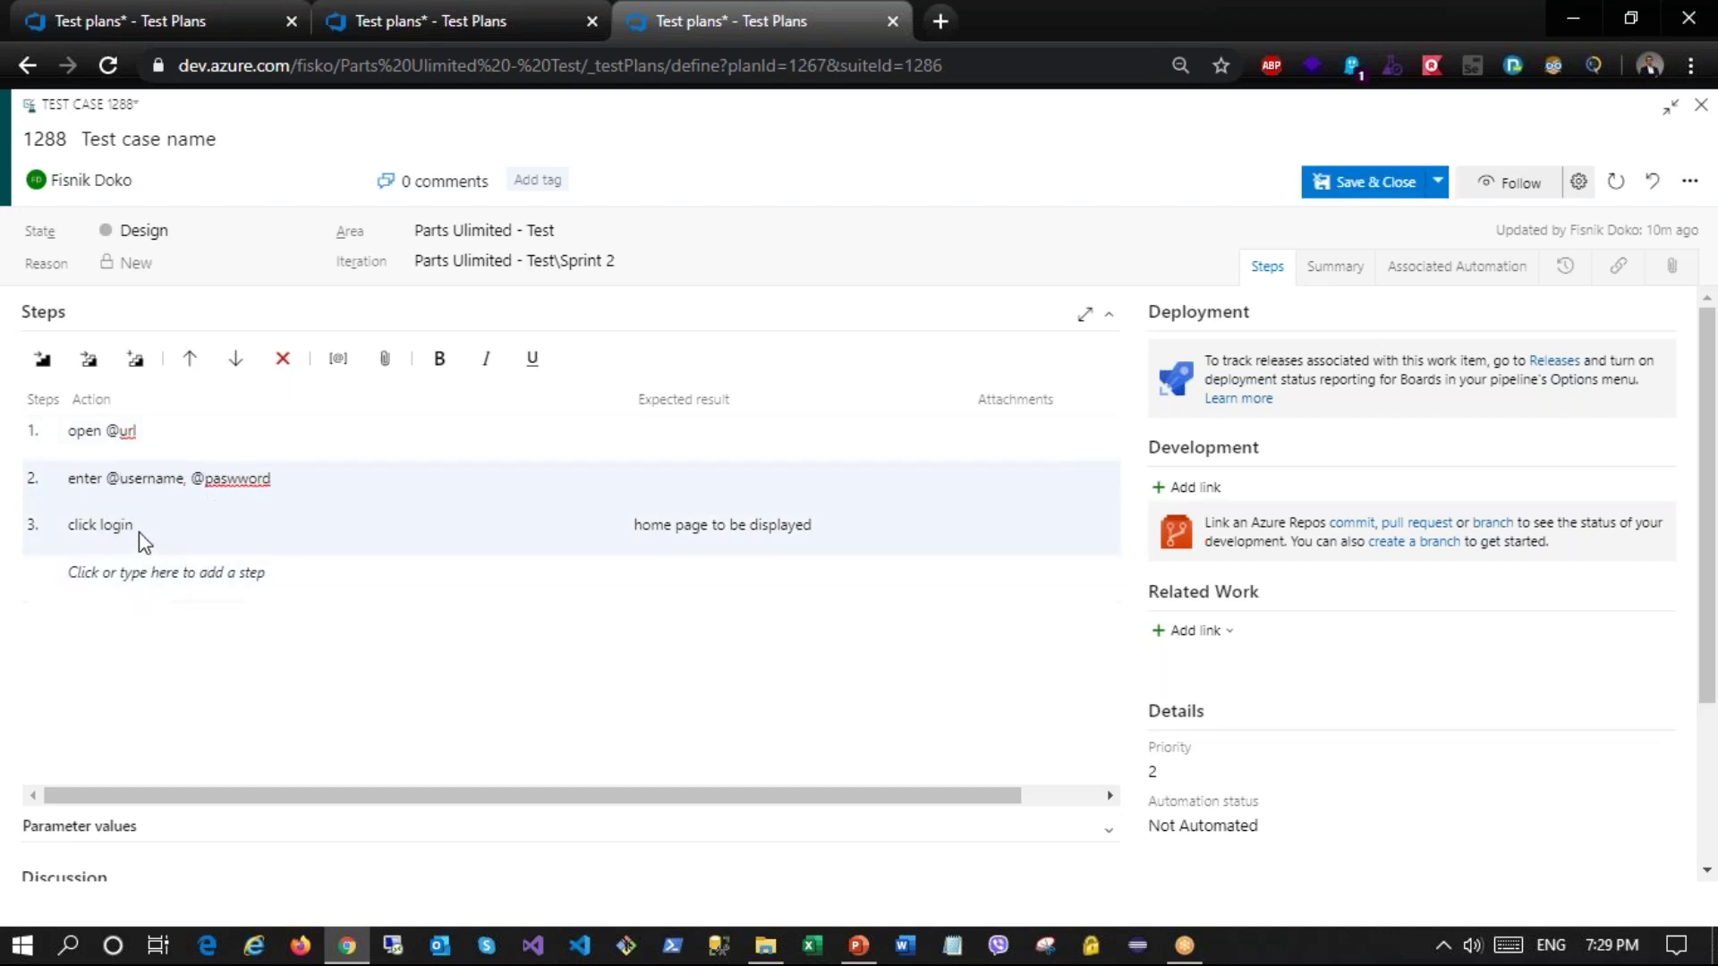
{"action": "left_click", "coordinate": [146, 580]}
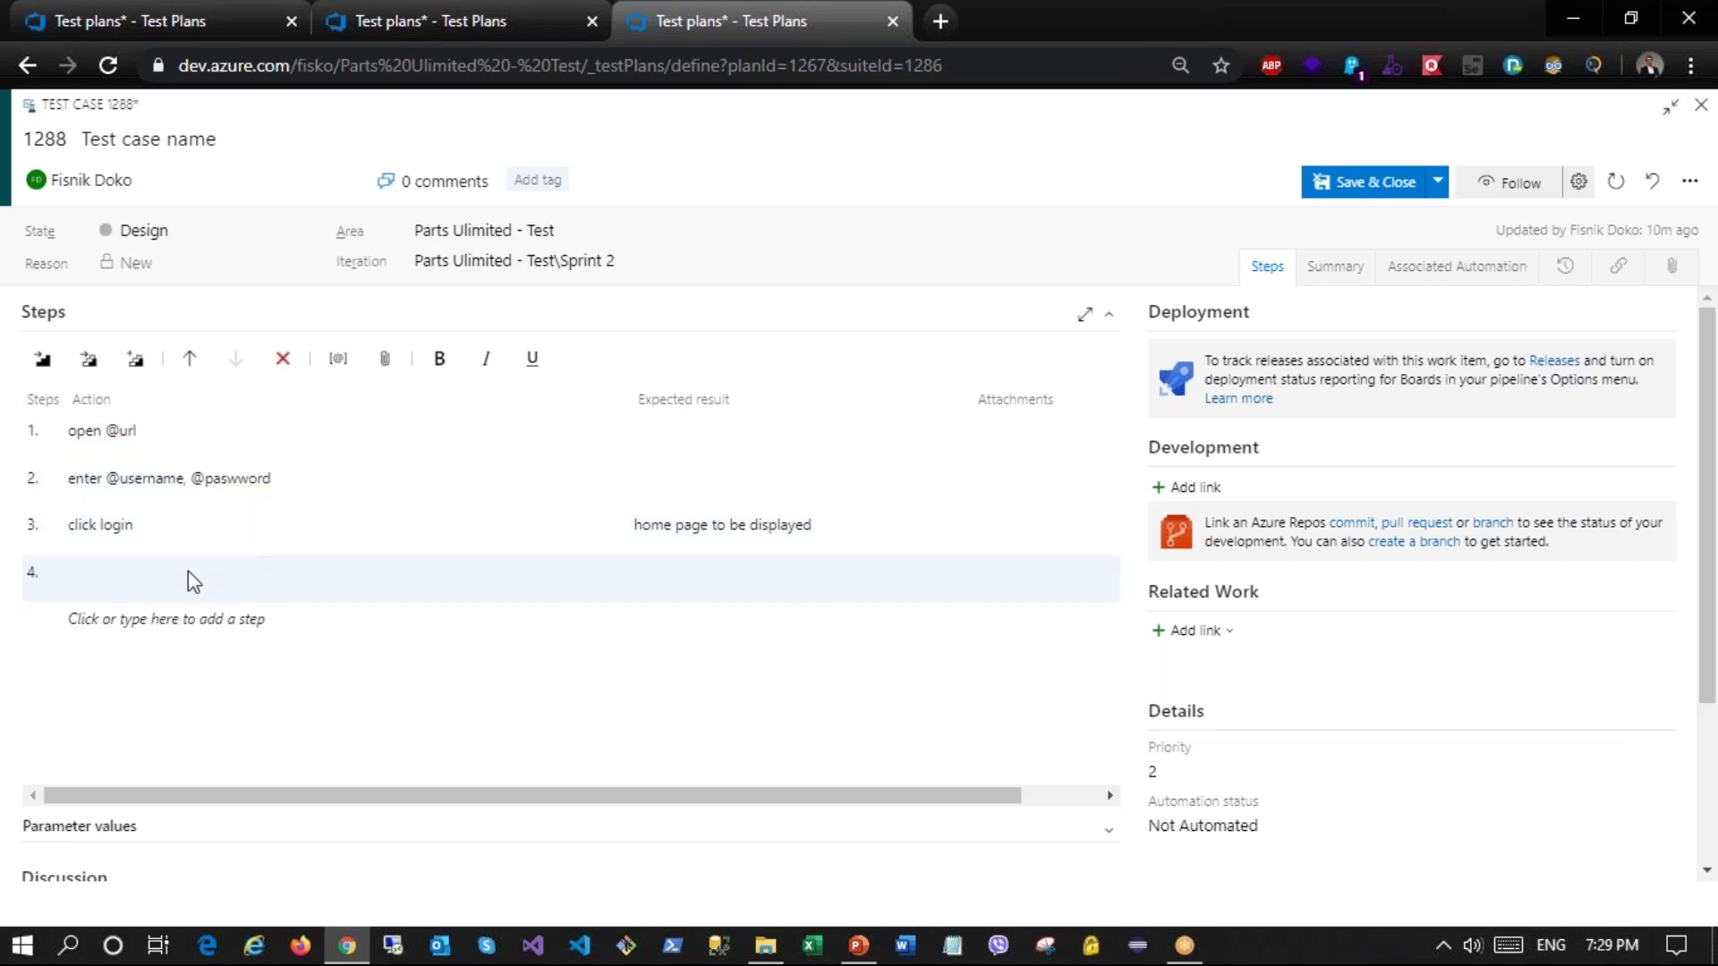
{"action": "left_click", "coordinate": [283, 358]}
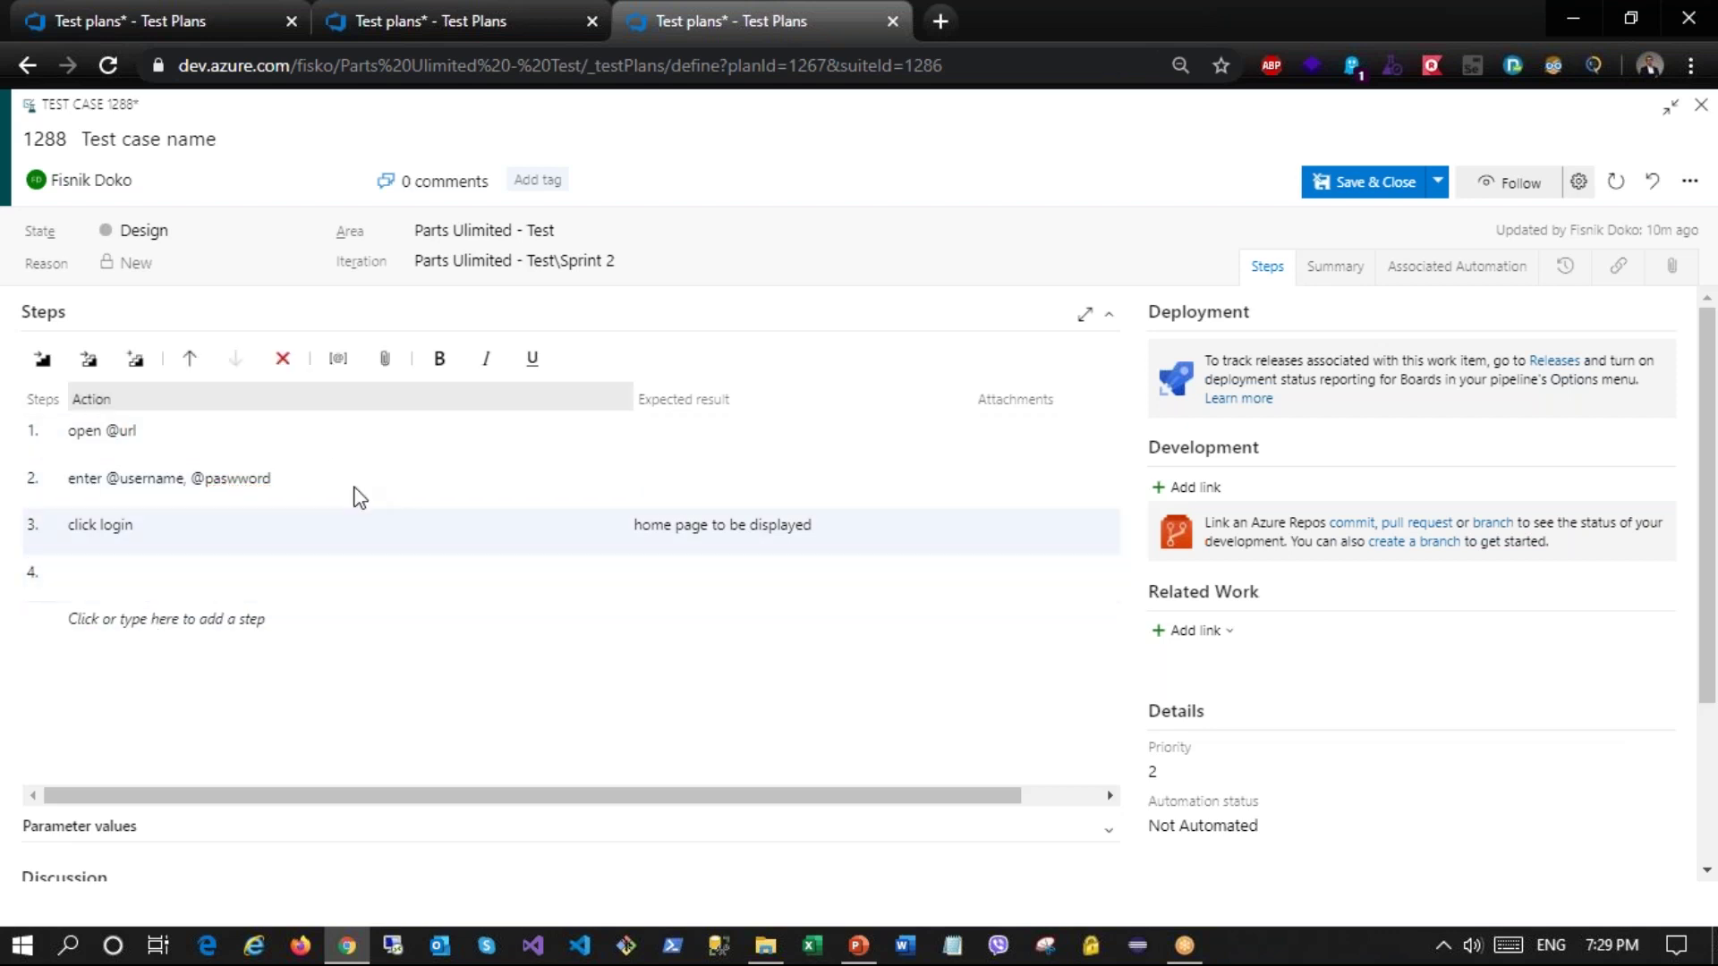
{"action": "left_click", "coordinate": [83, 833]}
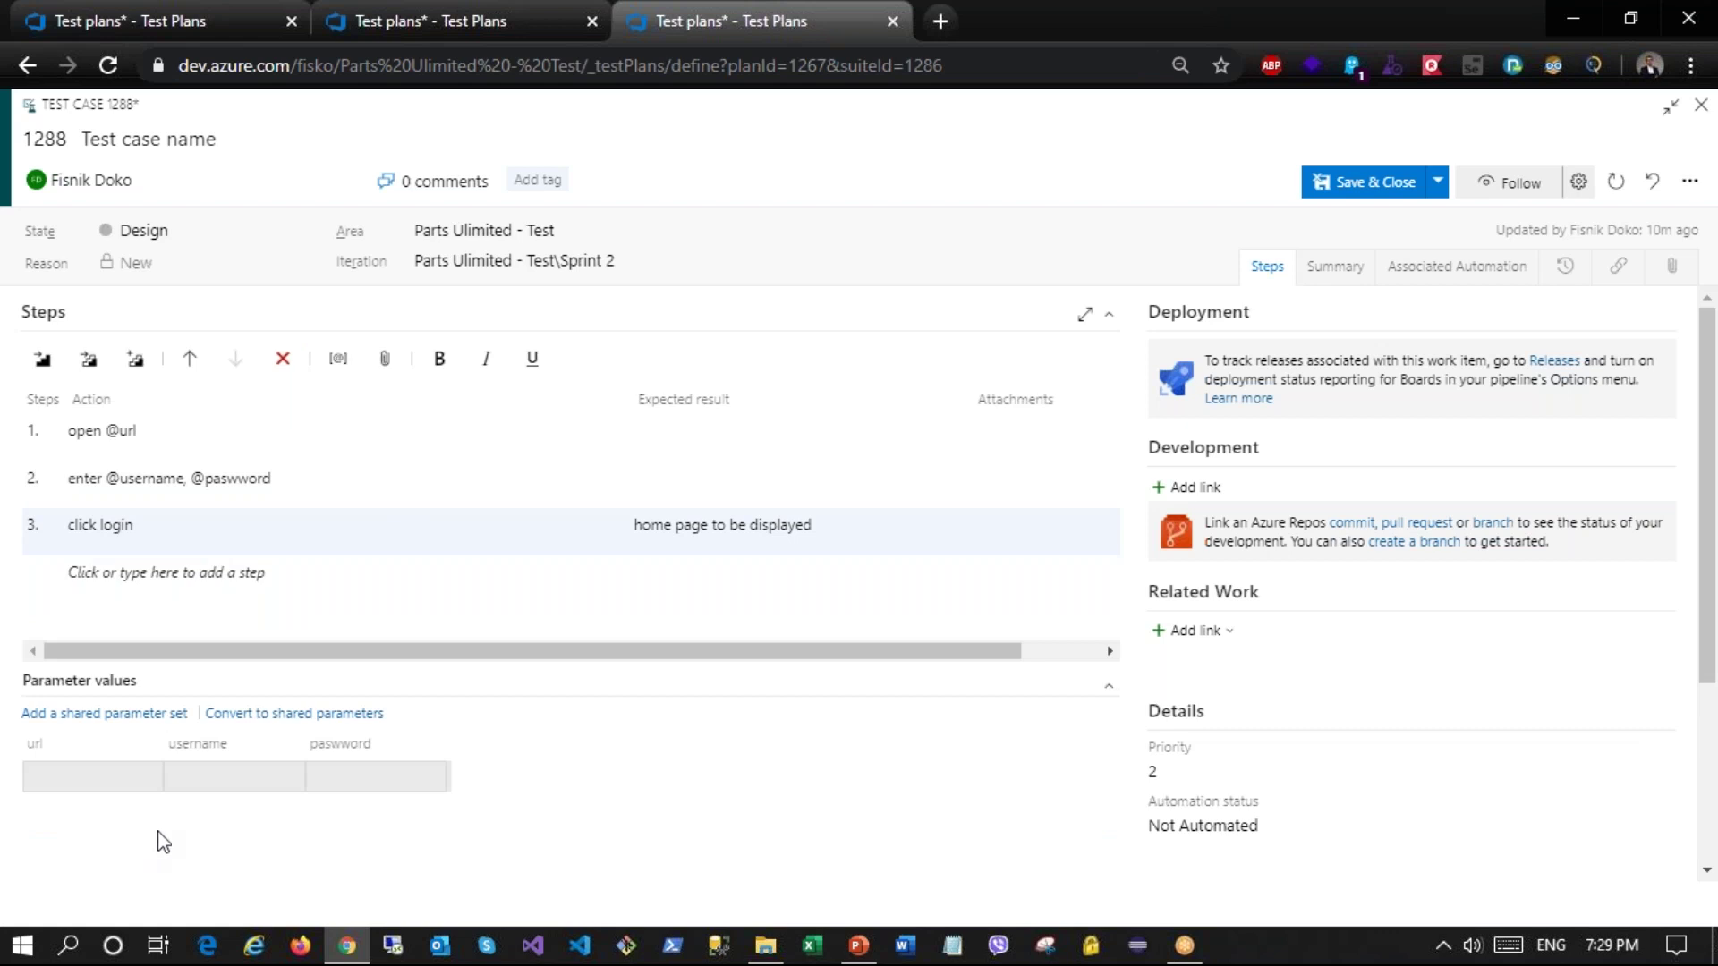
{"action": "left_click", "coordinate": [121, 777]}
{"action": "left_click", "coordinate": [328, 782]}
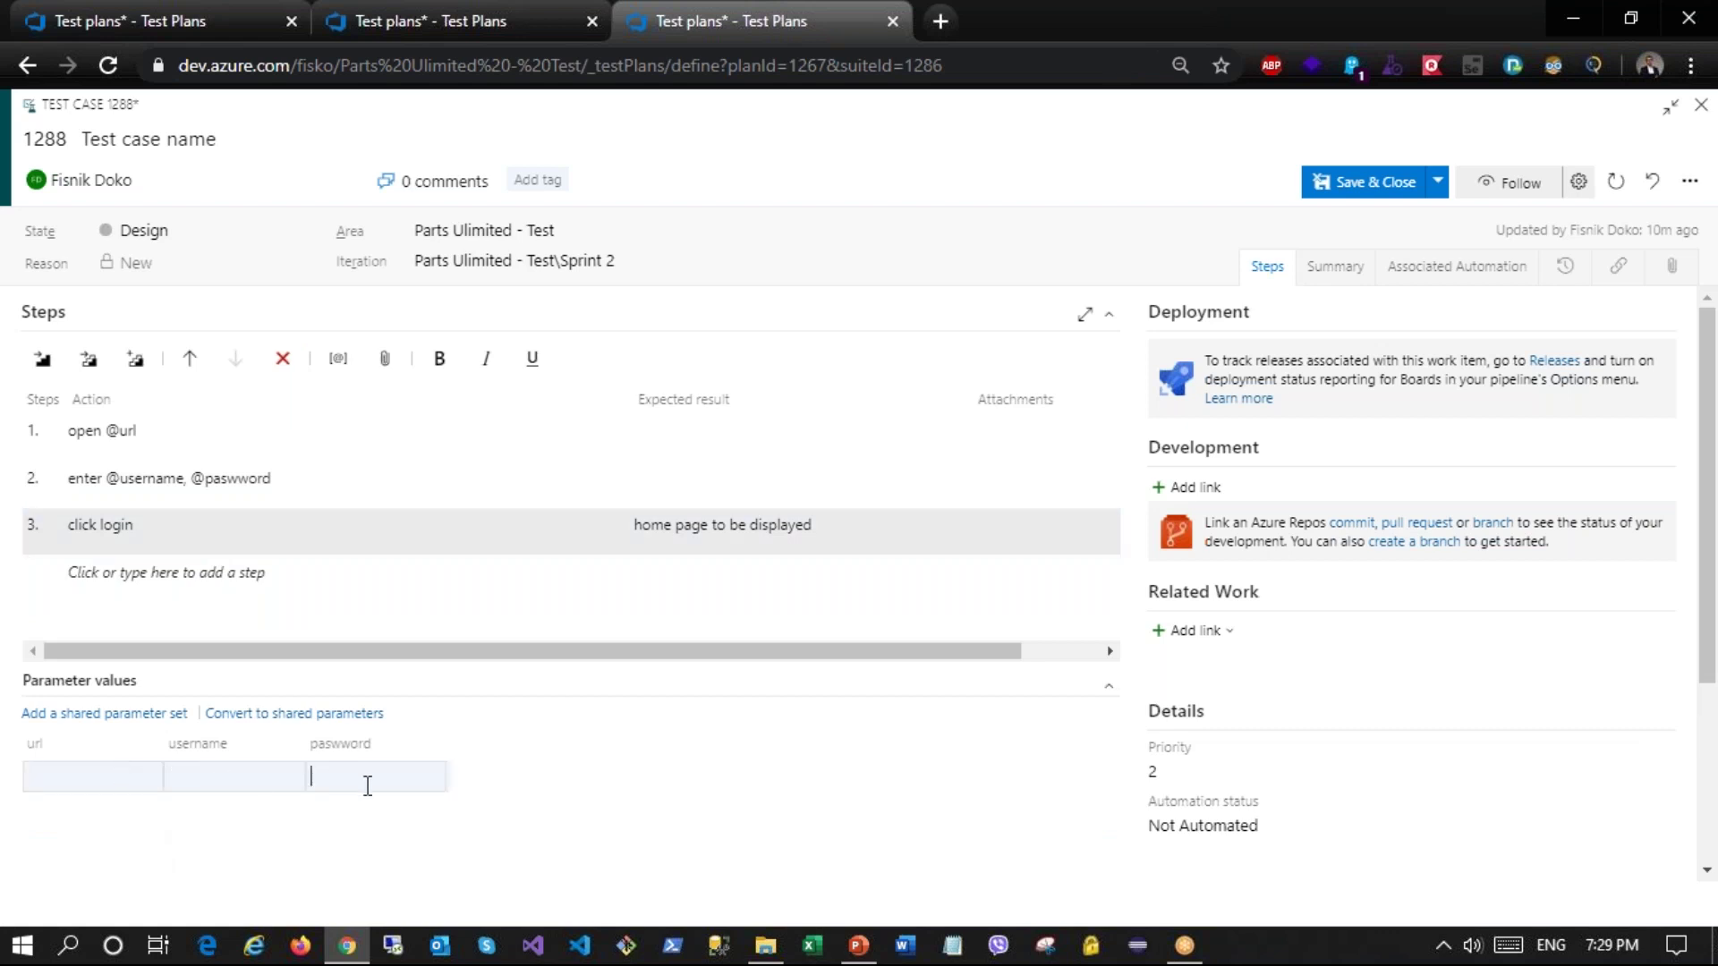
{"action": "left_click", "coordinate": [104, 782]}
{"action": "key", "text": "ctrl+v"}
{"action": "key", "text": "Tab"}
{"action": "type", "text": "asfsdsdf"}
{"action": "key", "text": "Tab"}
{"action": "type", "text": "berherh"}
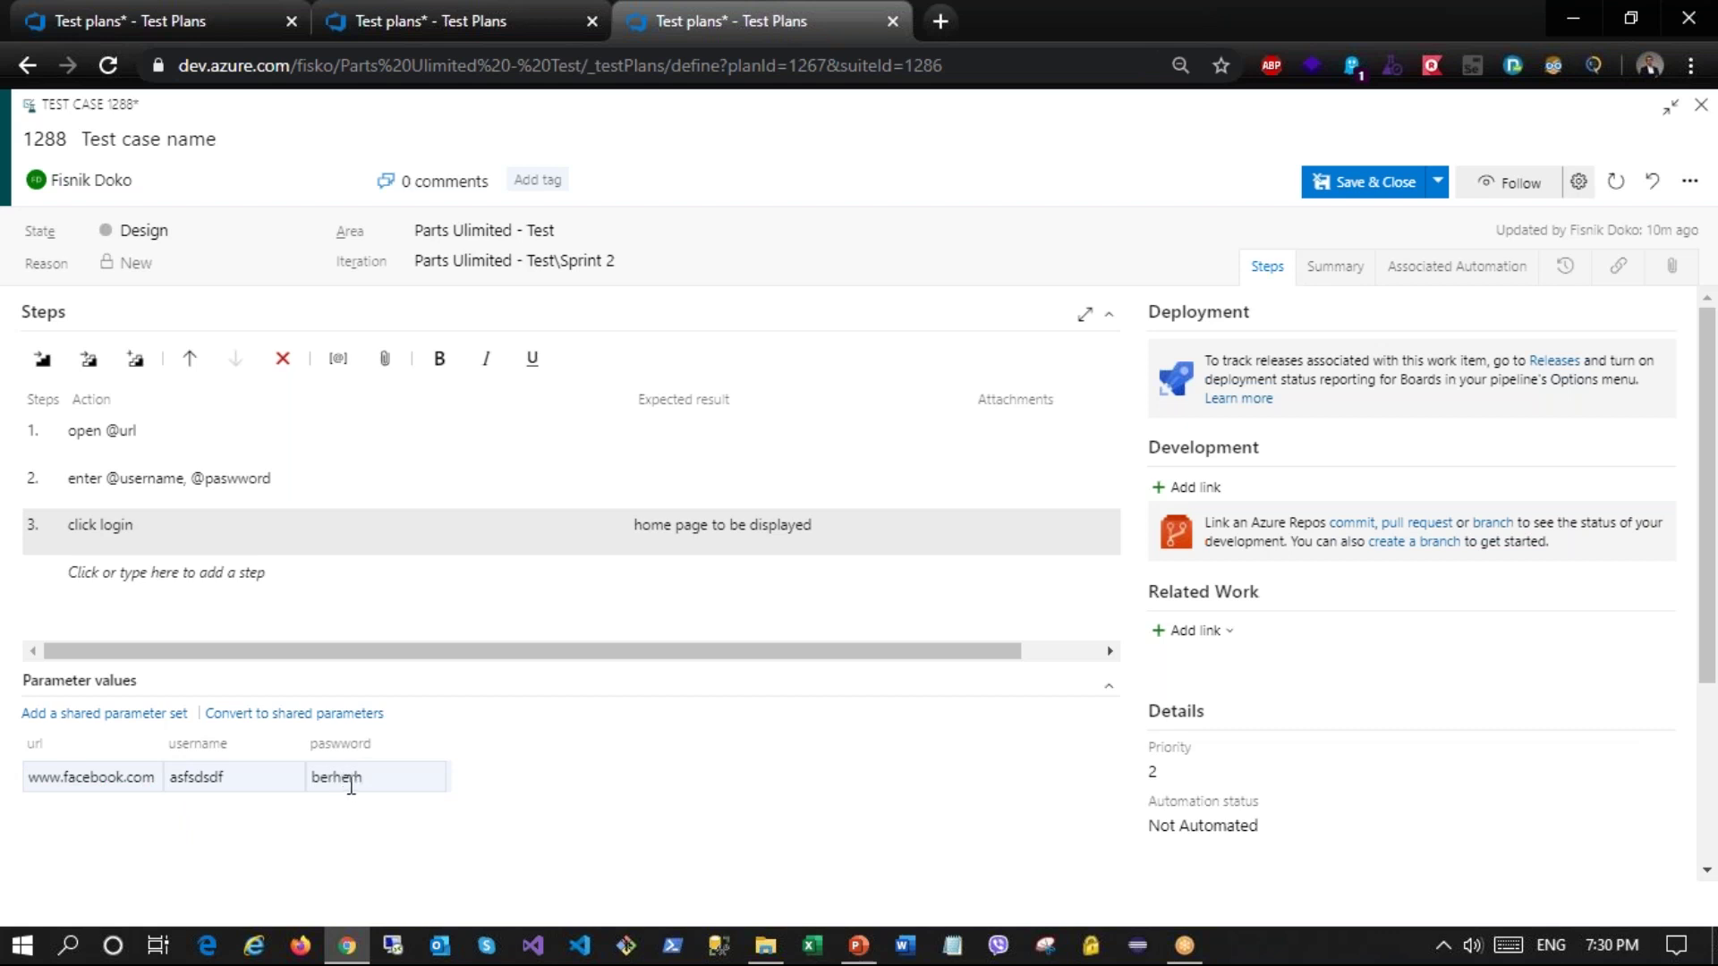
{"action": "key", "text": "Tab"}
{"action": "type", "text": "www.facebook.com"}
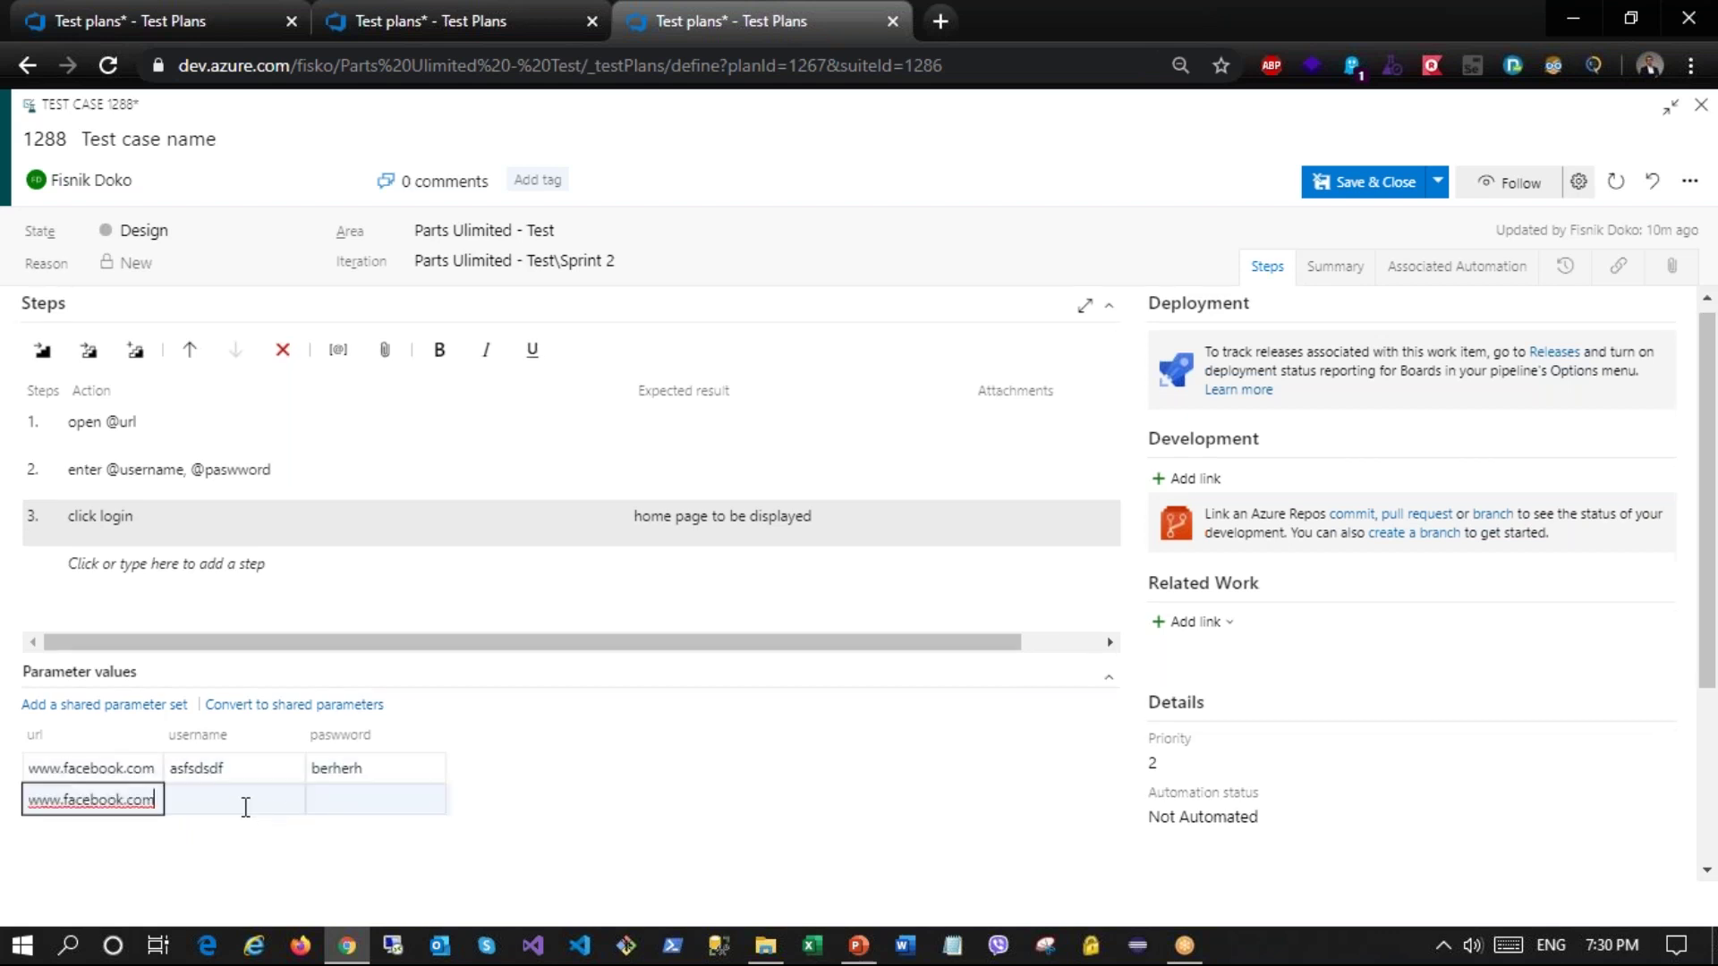
{"action": "key", "text": "Tab"}
{"action": "type", "text": "sdsdg"}
{"action": "key", "text": "Tab"}
{"action": "type", "text": "wegweg"}
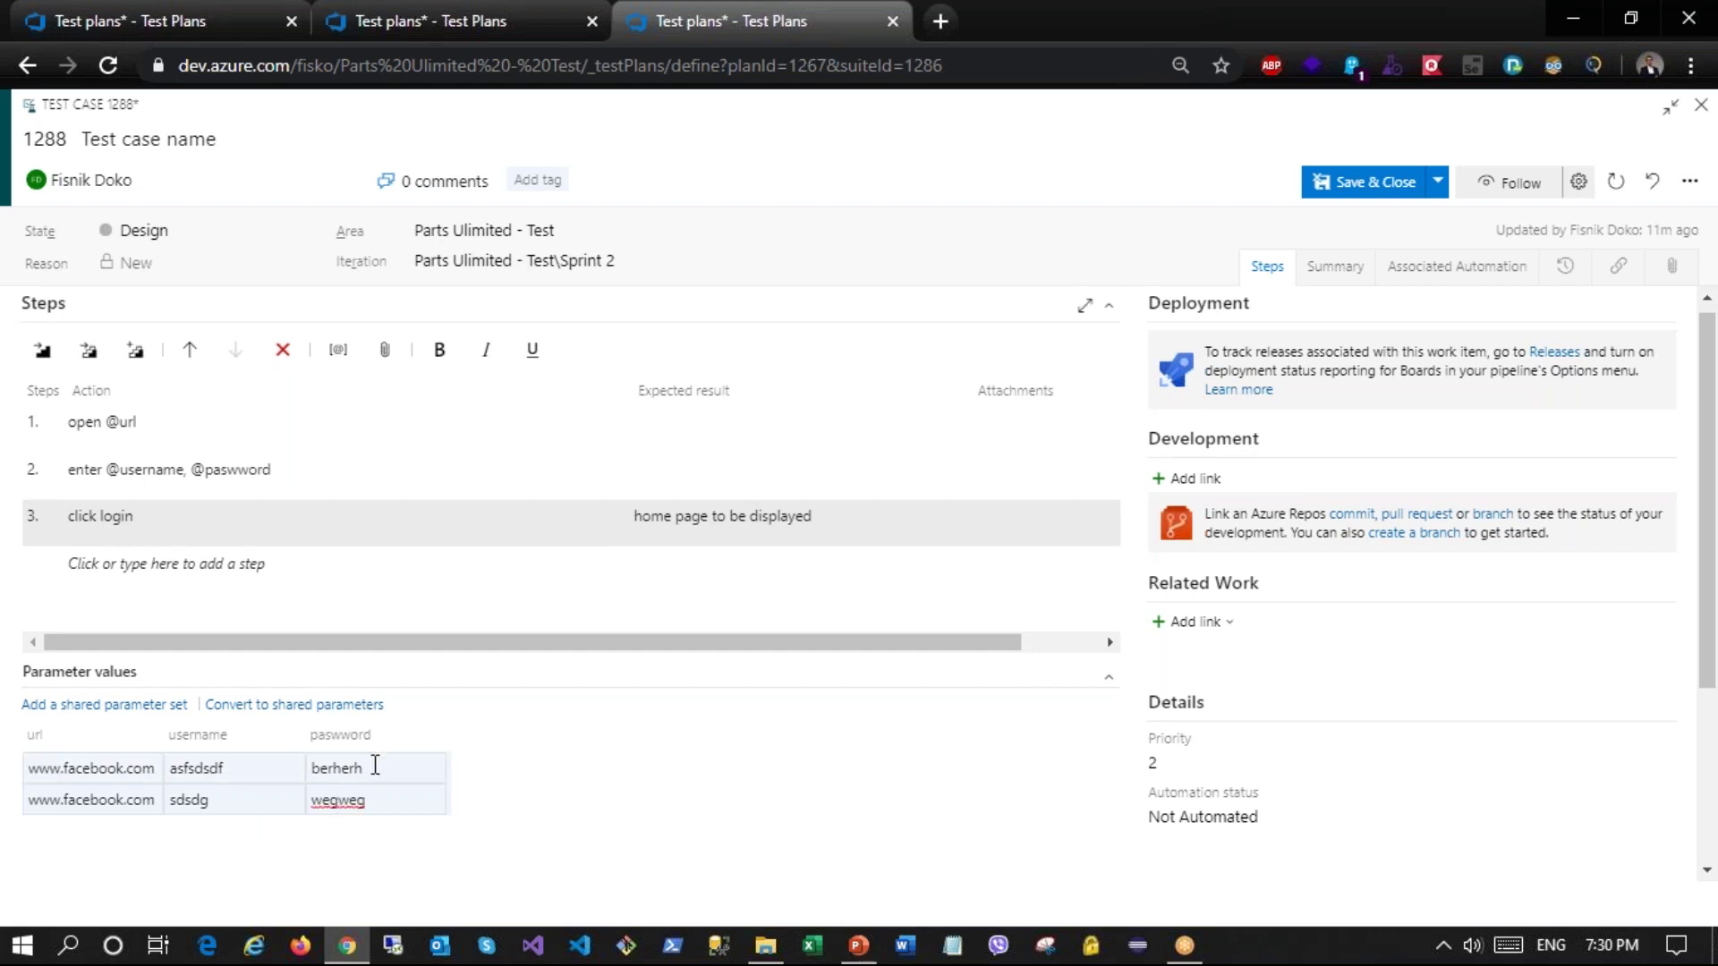
{"action": "key", "text": "Tab"}
{"action": "type", "text": "www.facebook.com"}
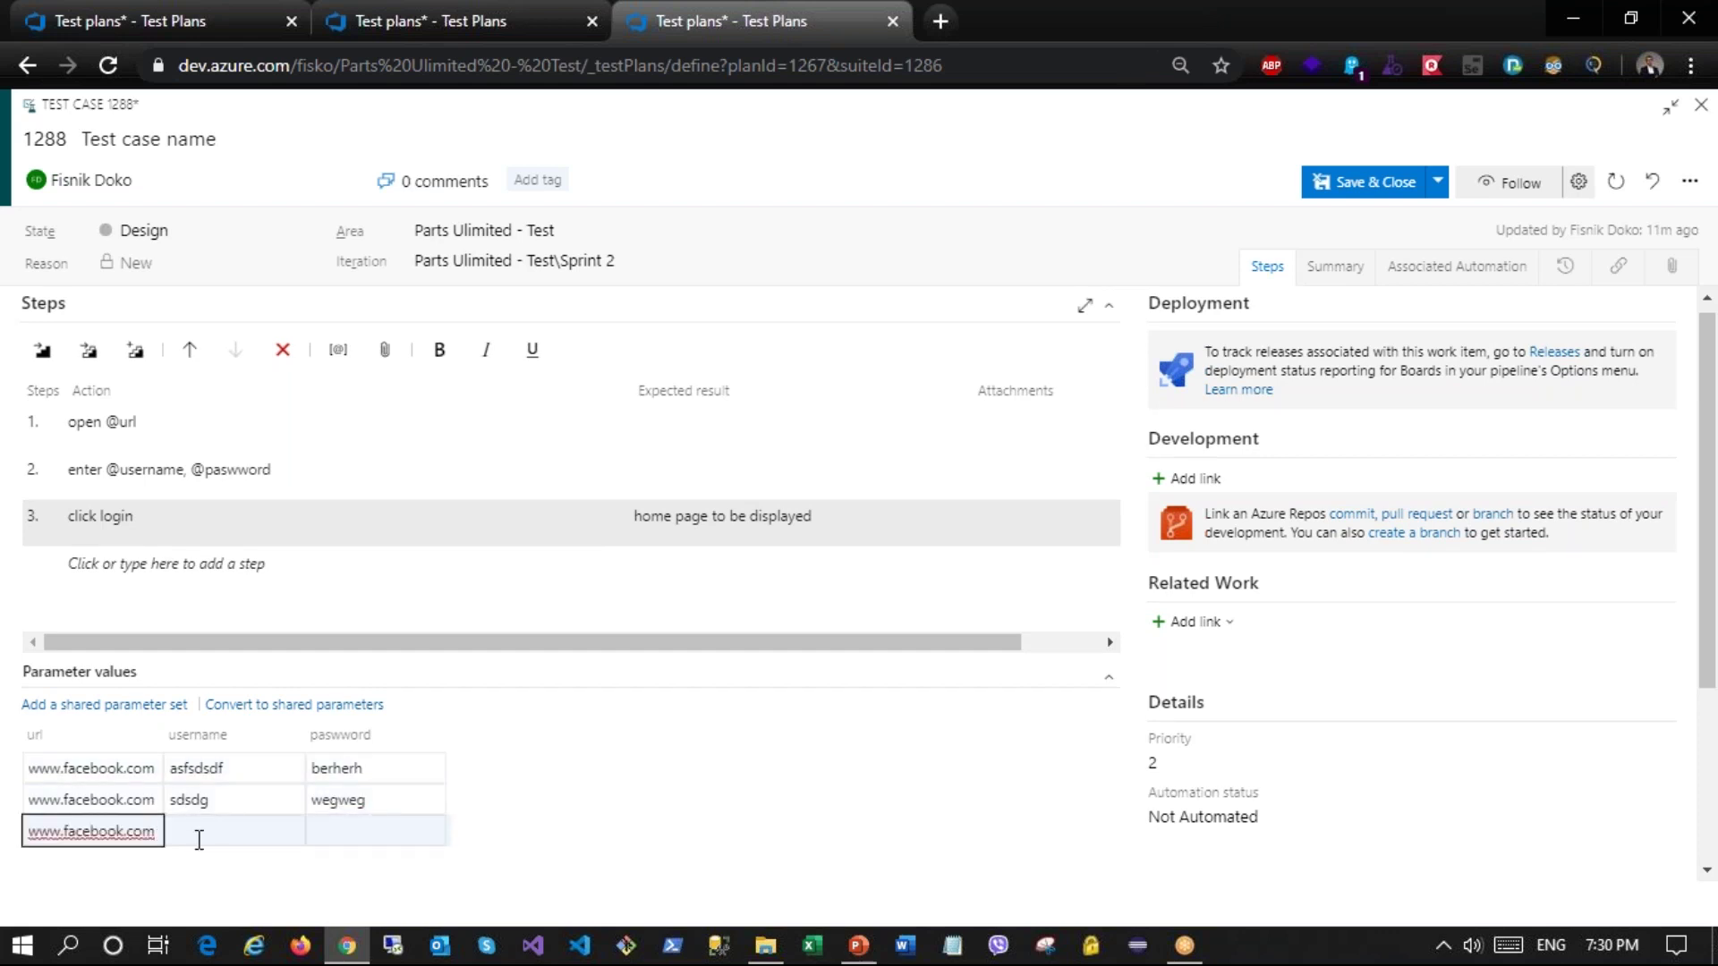
{"action": "left_click", "coordinate": [200, 834]}
{"action": "type", "text": "er"}
{"action": "left_click", "coordinate": [333, 836]}
{"action": "type", "text": "dfgsdfg"}
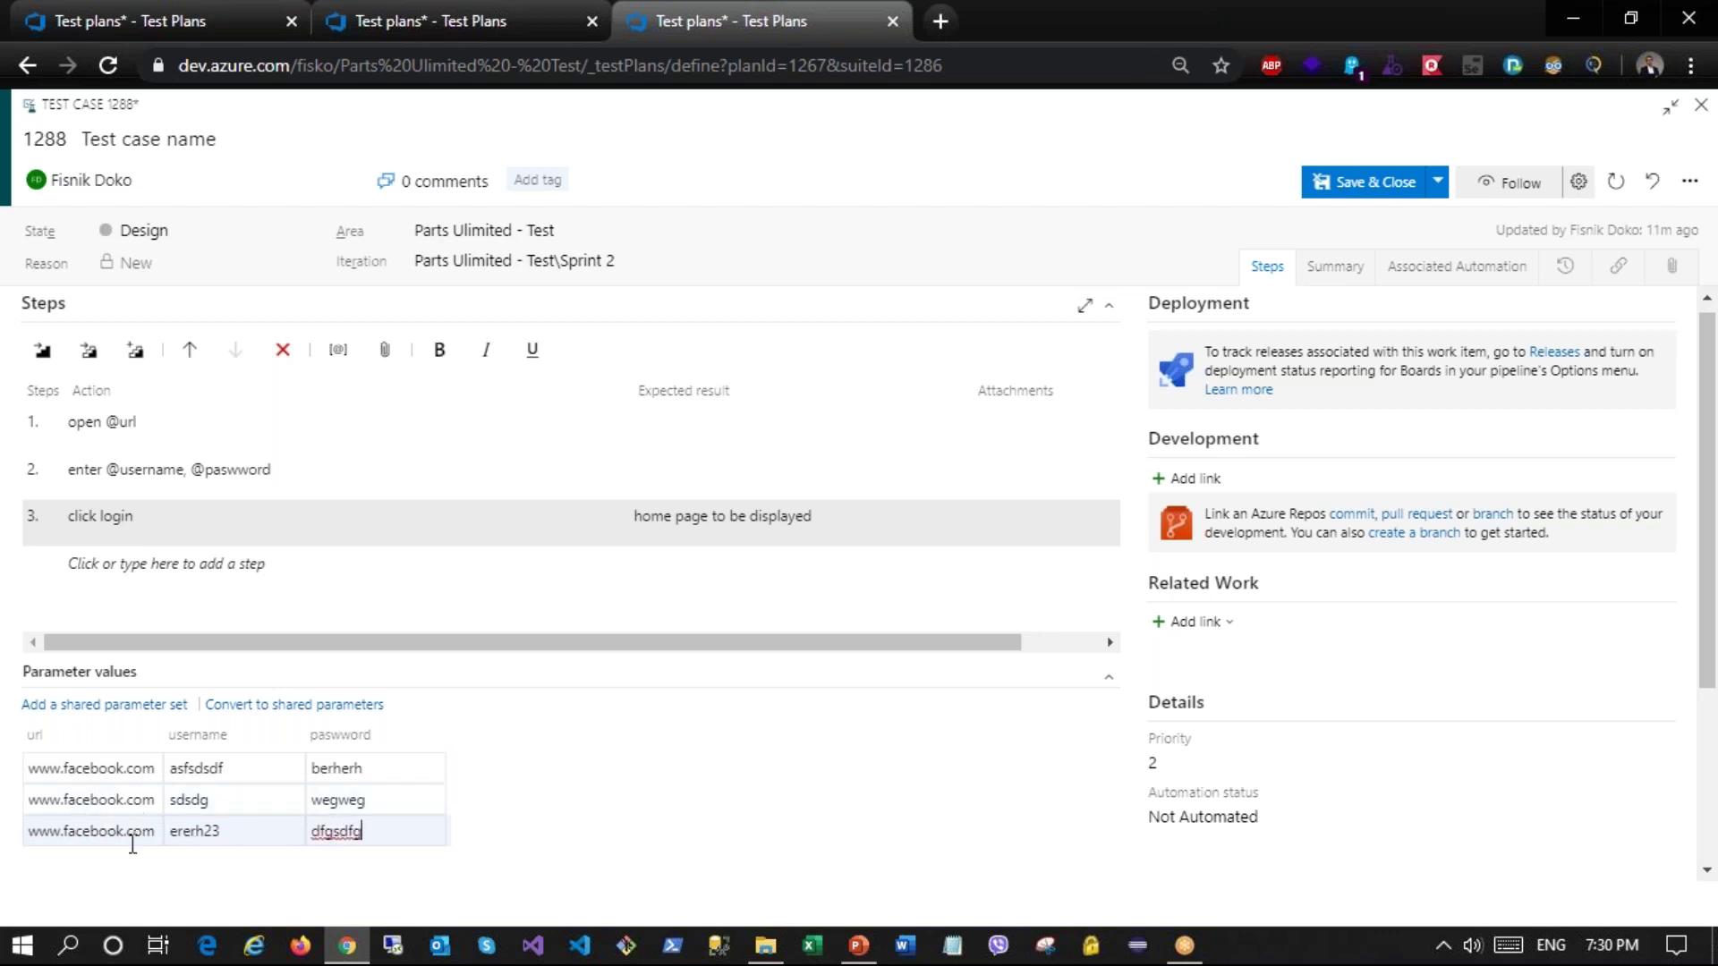
{"action": "left_click", "coordinate": [148, 534]}
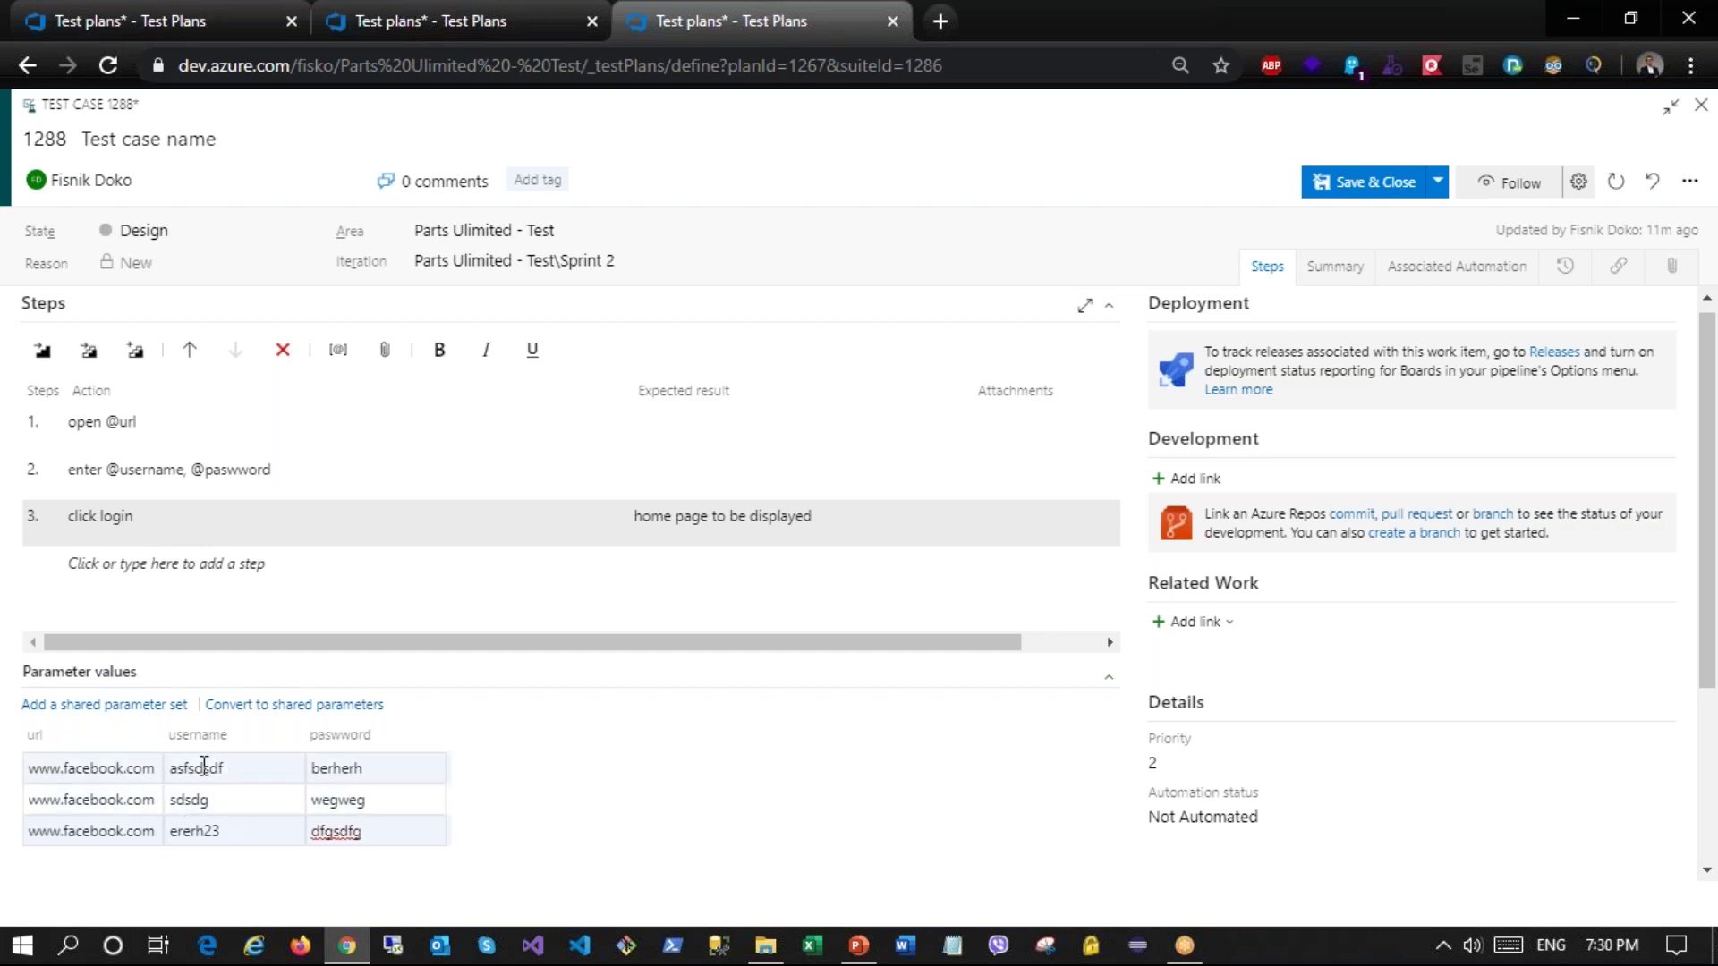
Step: Save test case 1288 and run its active 'Test case name' point in the web runner
{"action": "left_click", "coordinate": [1372, 188]}
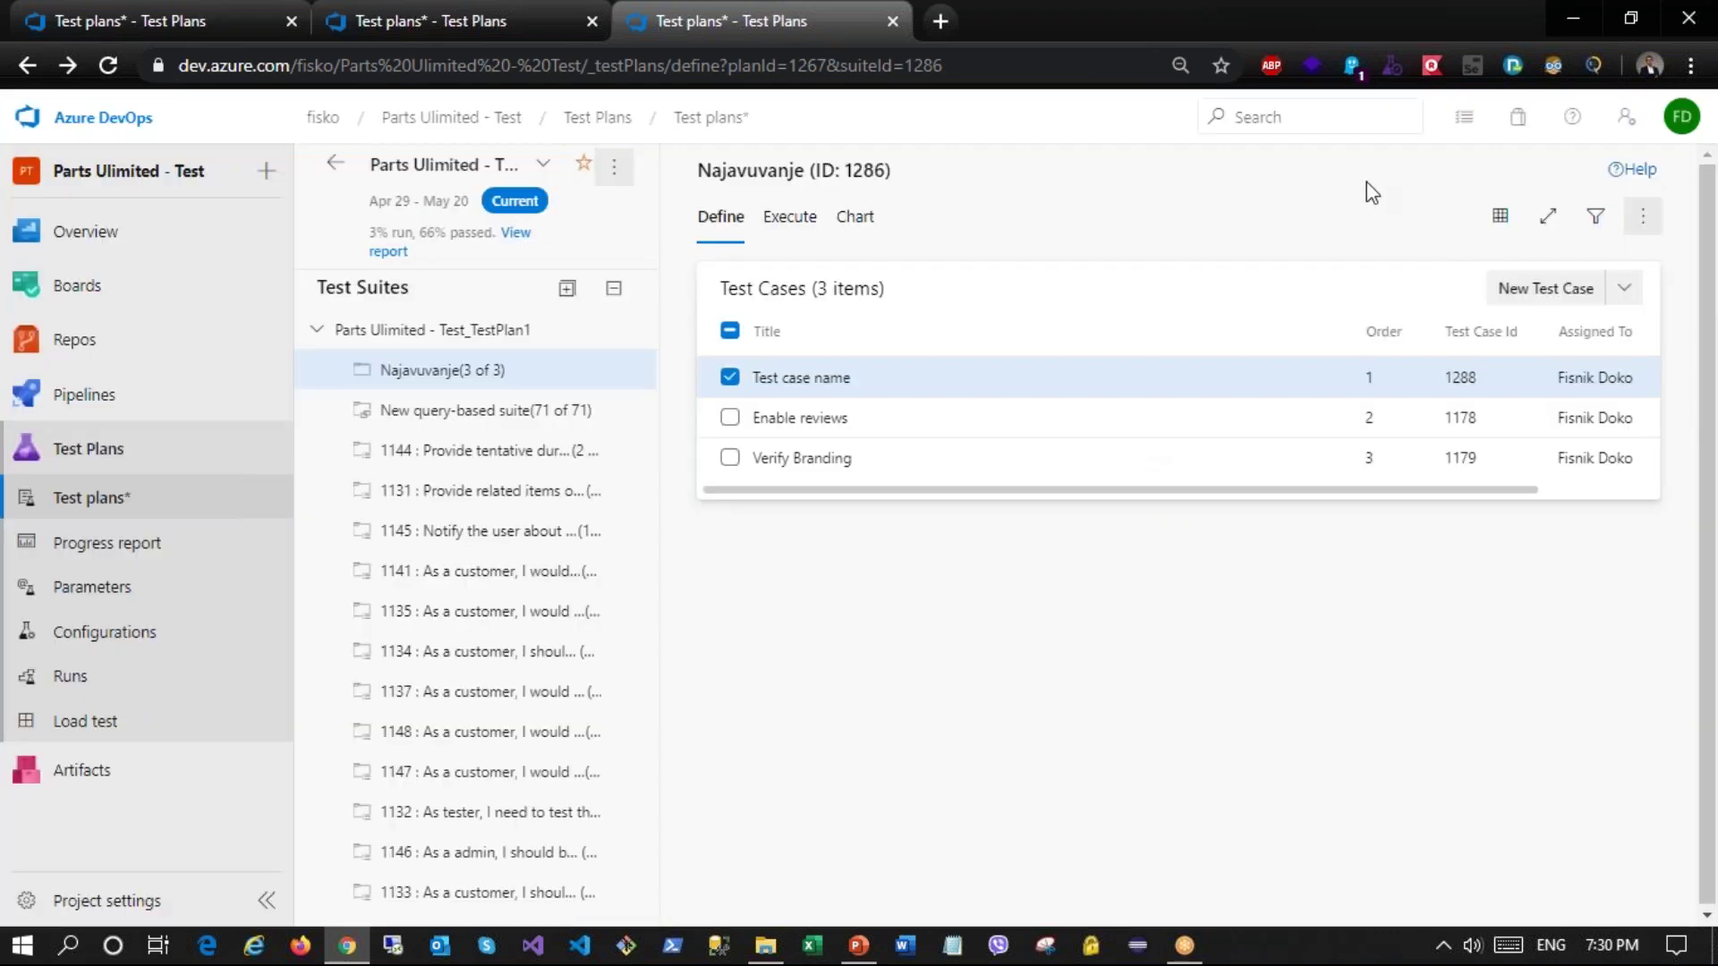
{"action": "left_click", "coordinate": [792, 222]}
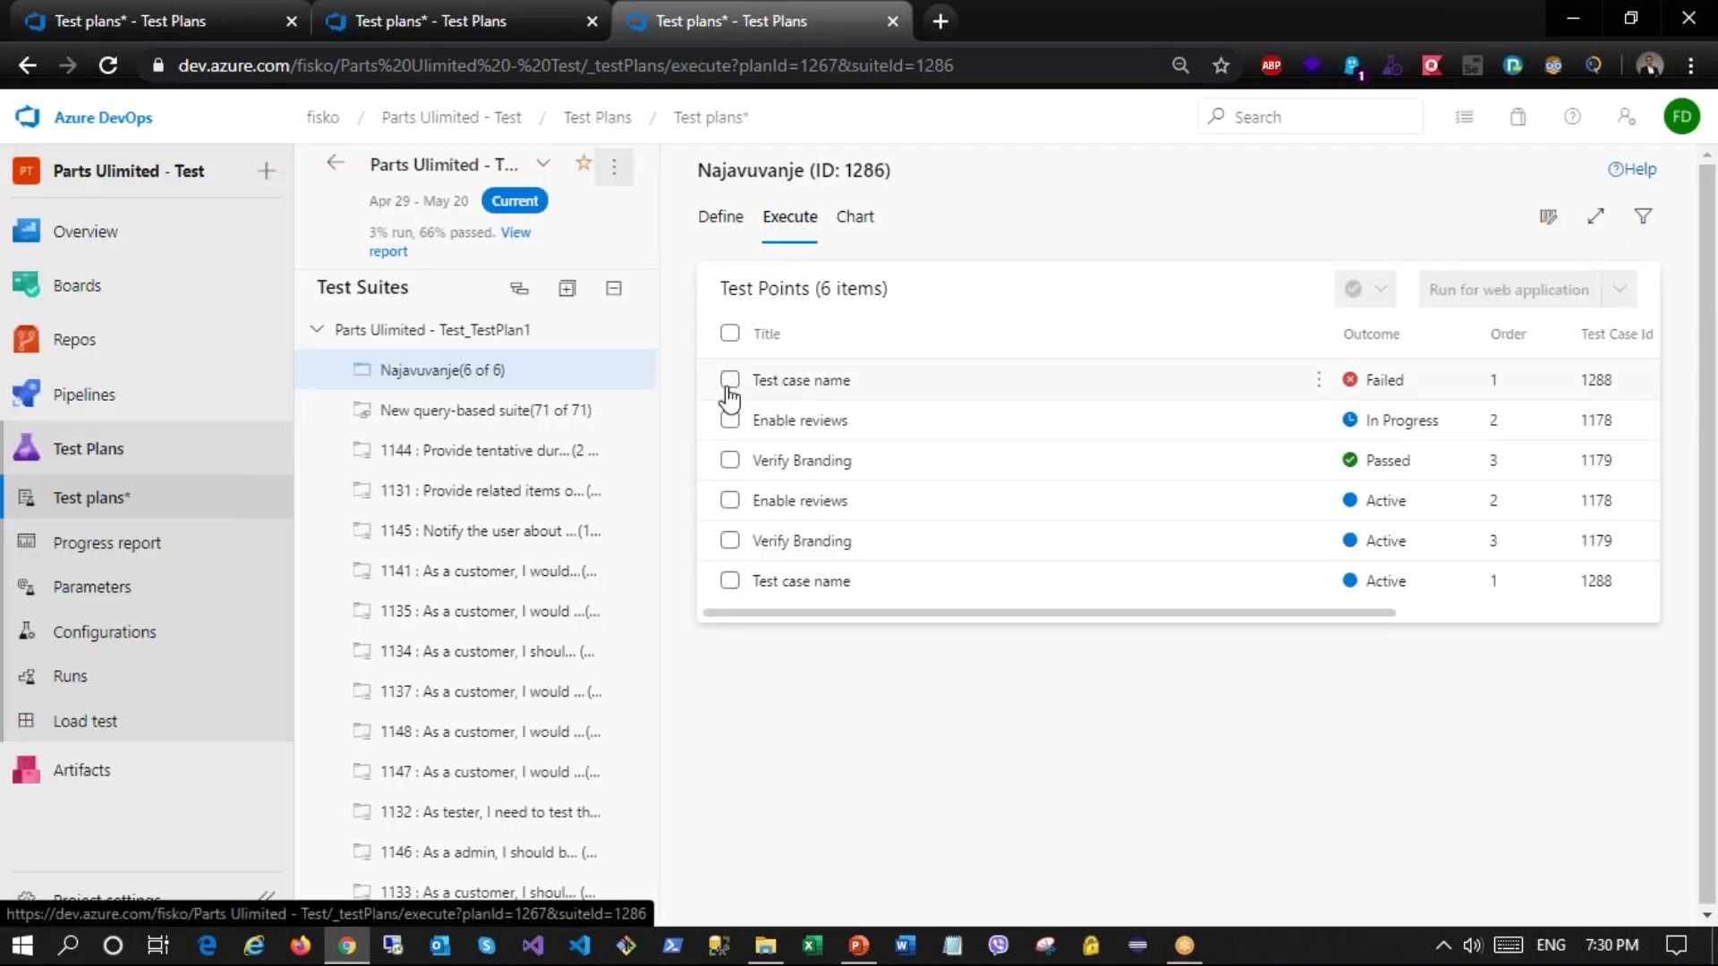
{"action": "left_click", "coordinate": [729, 379]}
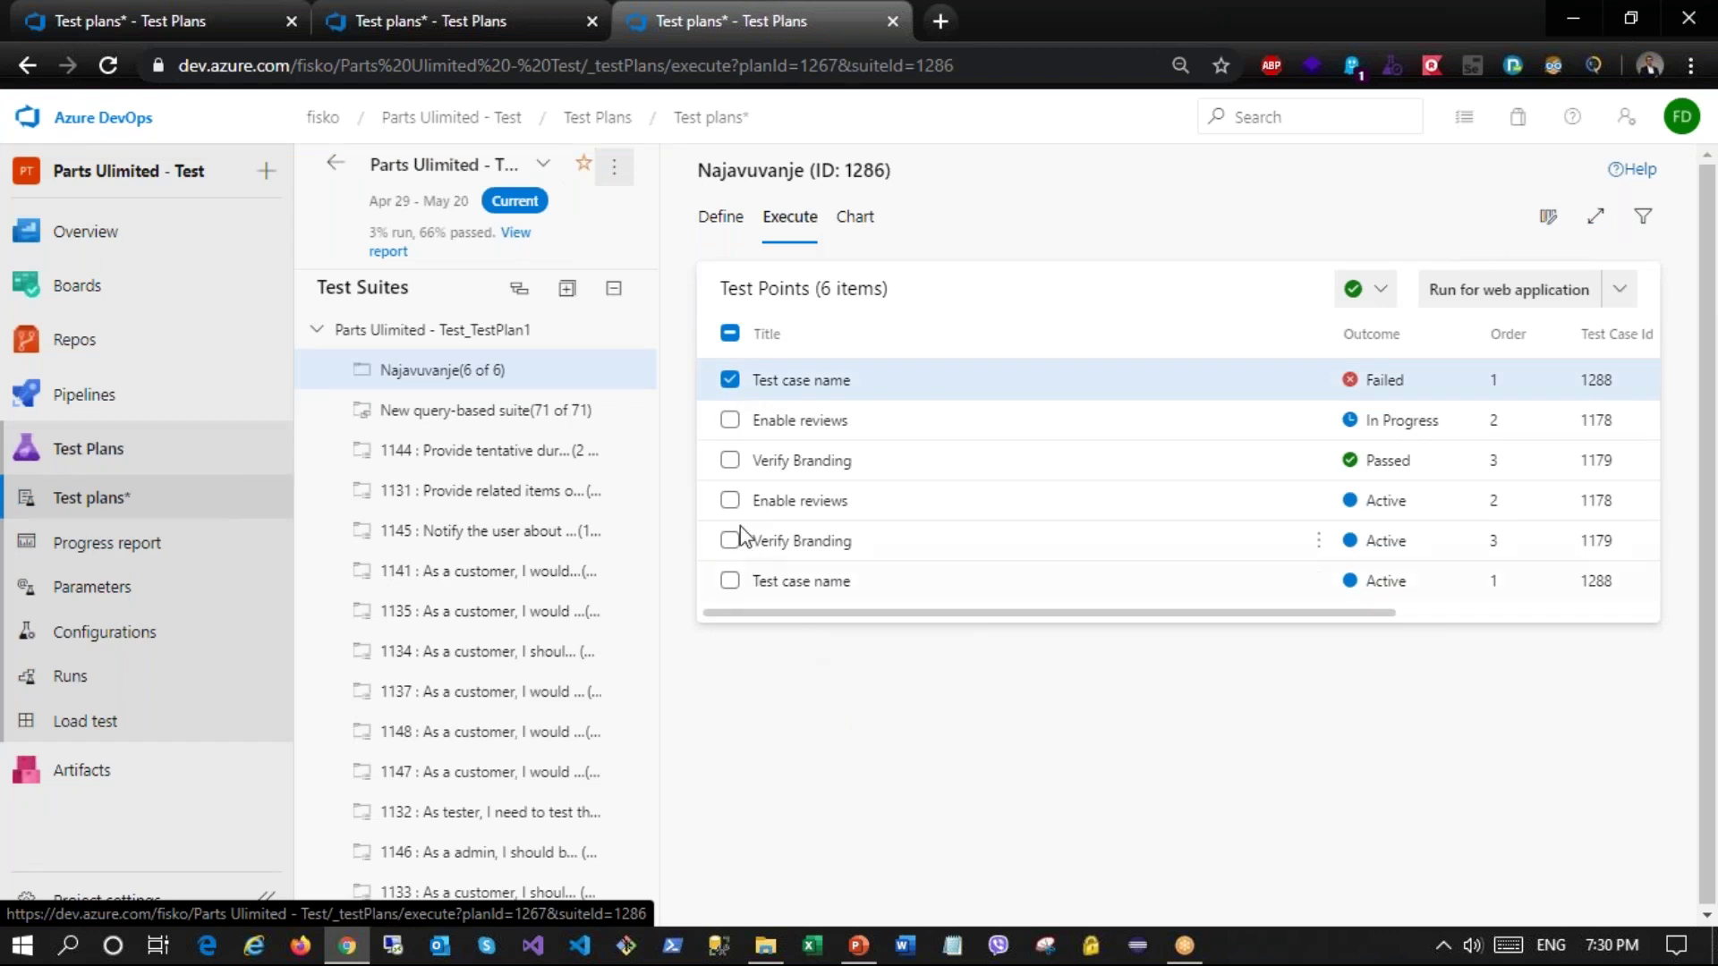
{"action": "left_click", "coordinate": [729, 581]}
{"action": "left_click", "coordinate": [729, 380]}
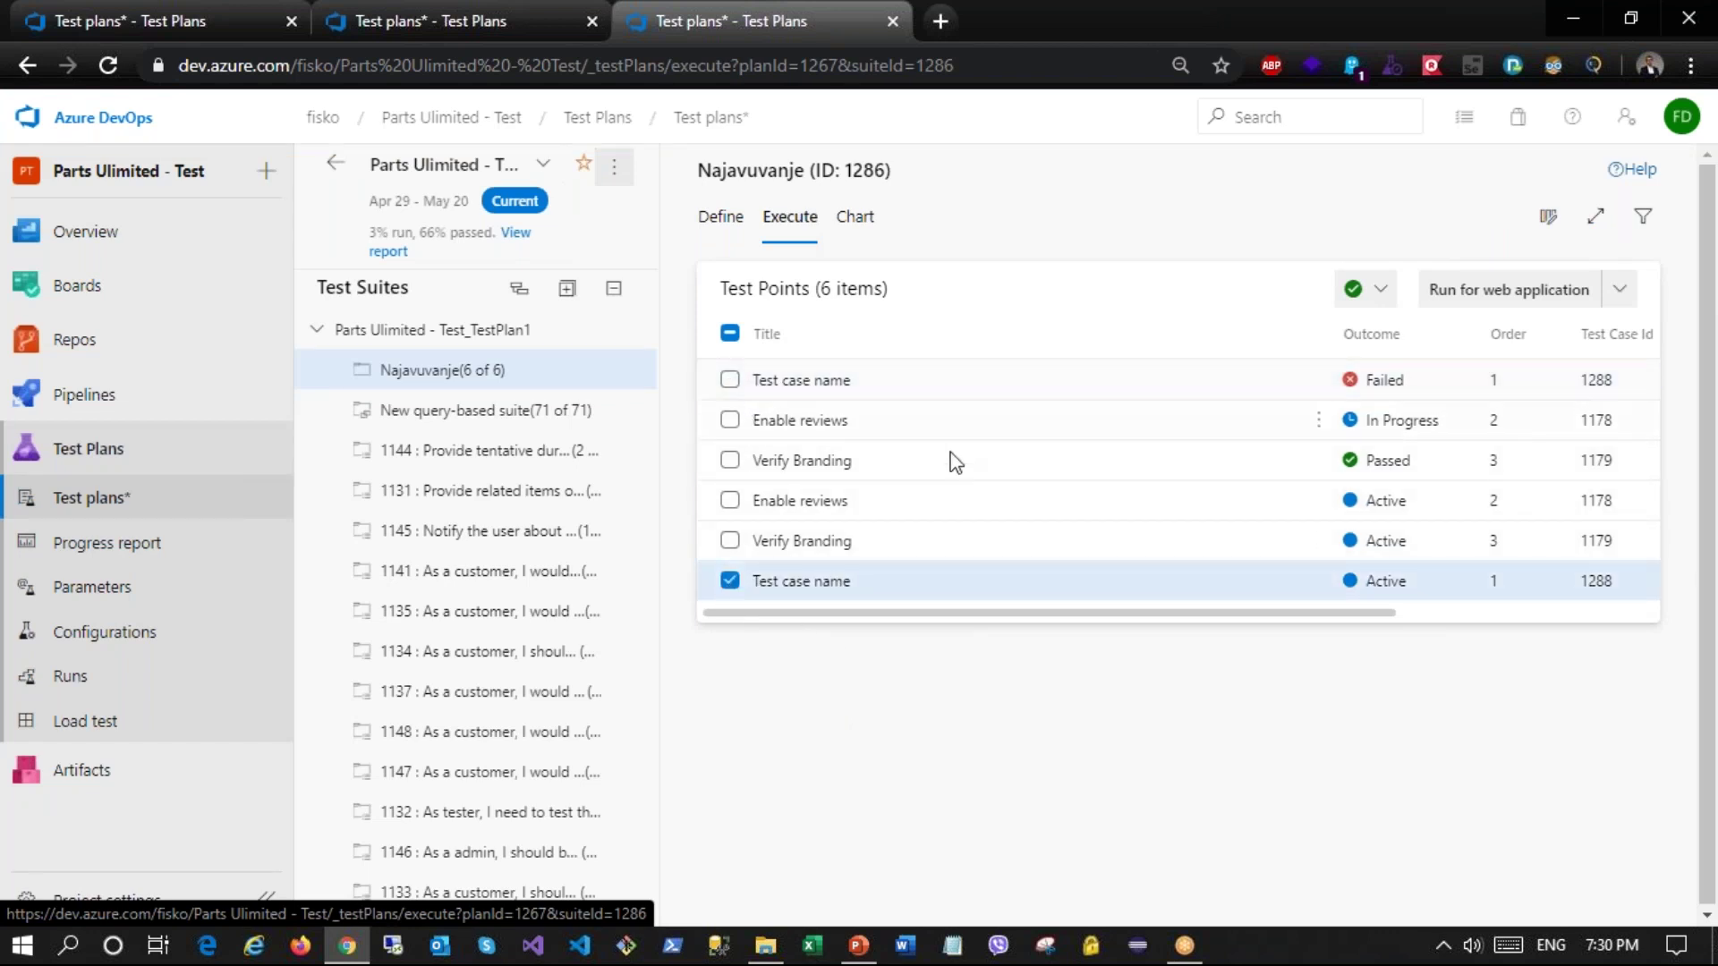
{"action": "left_click", "coordinate": [1477, 305]}
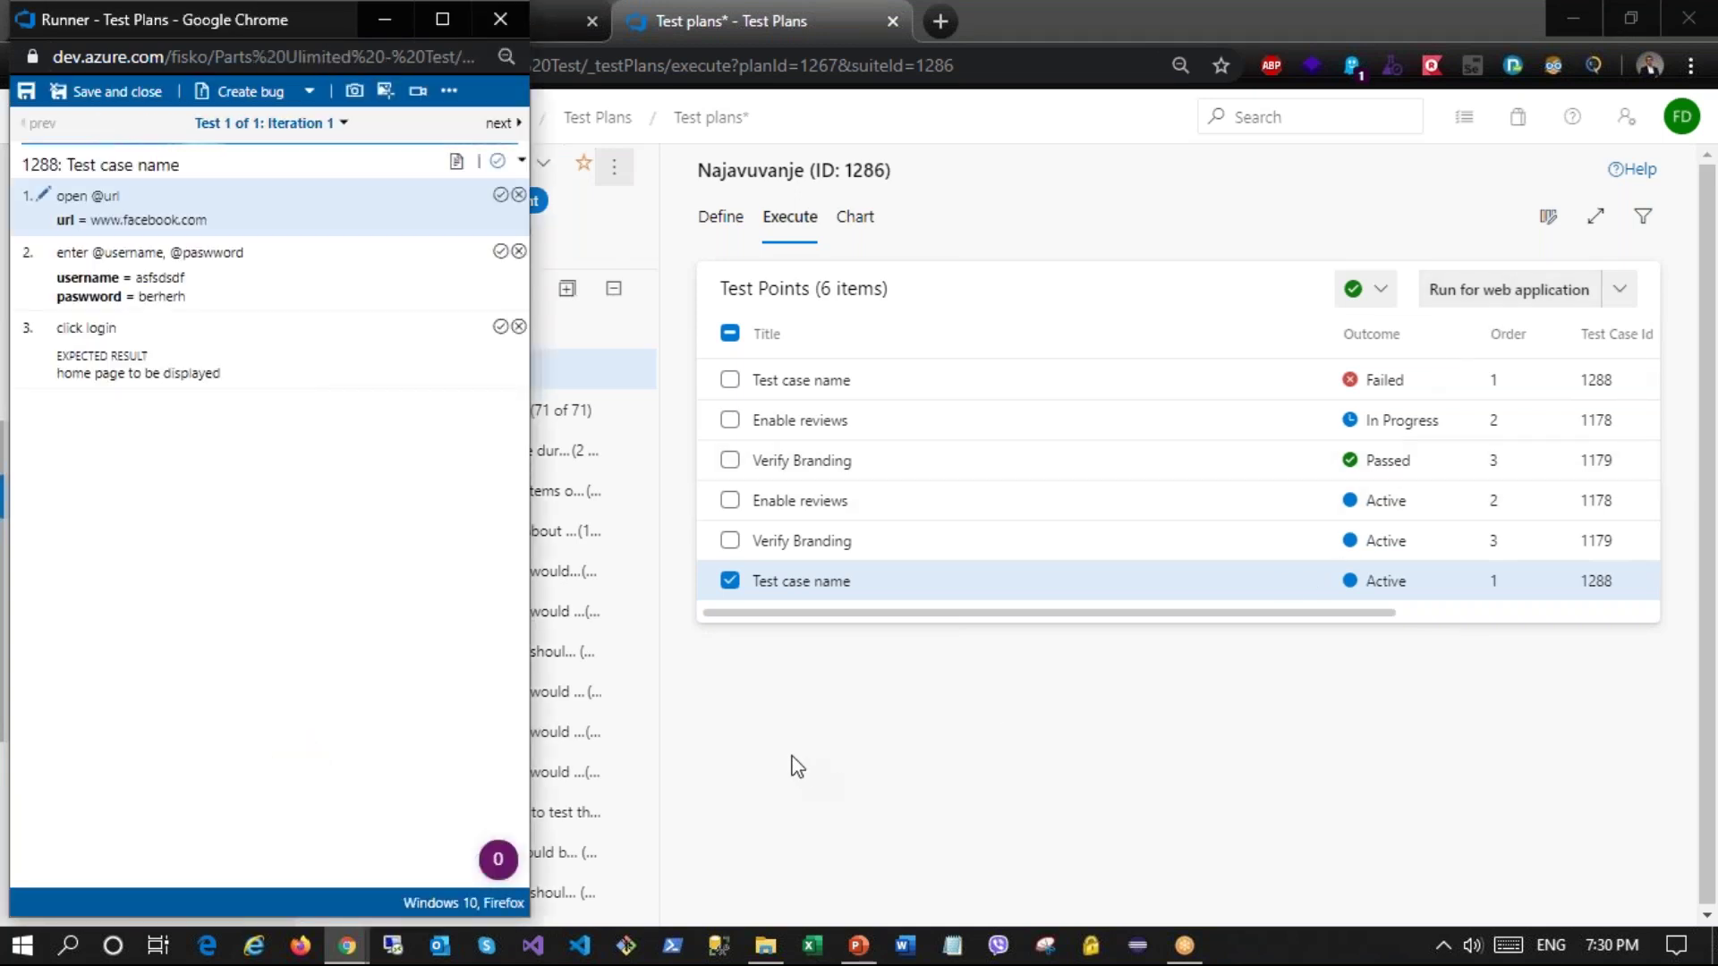
Step: Mark iteration 1 and all three of its steps as passed
{"action": "left_click", "coordinate": [497, 126]}
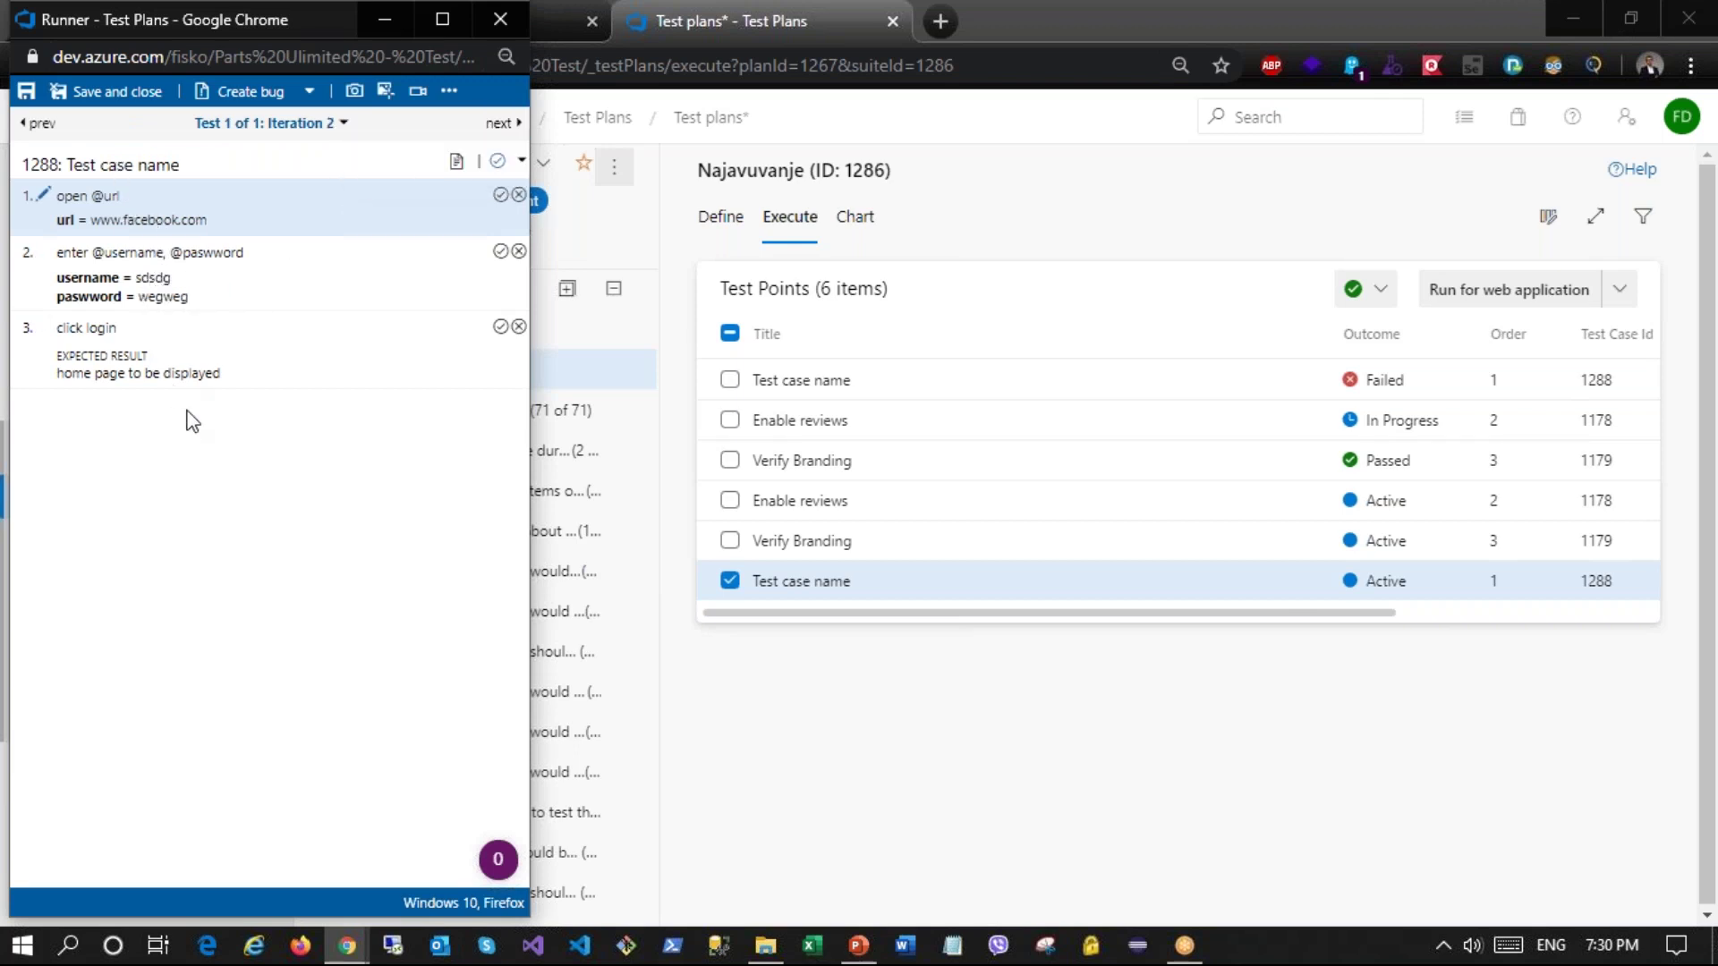
{"action": "left_click", "coordinate": [503, 125]}
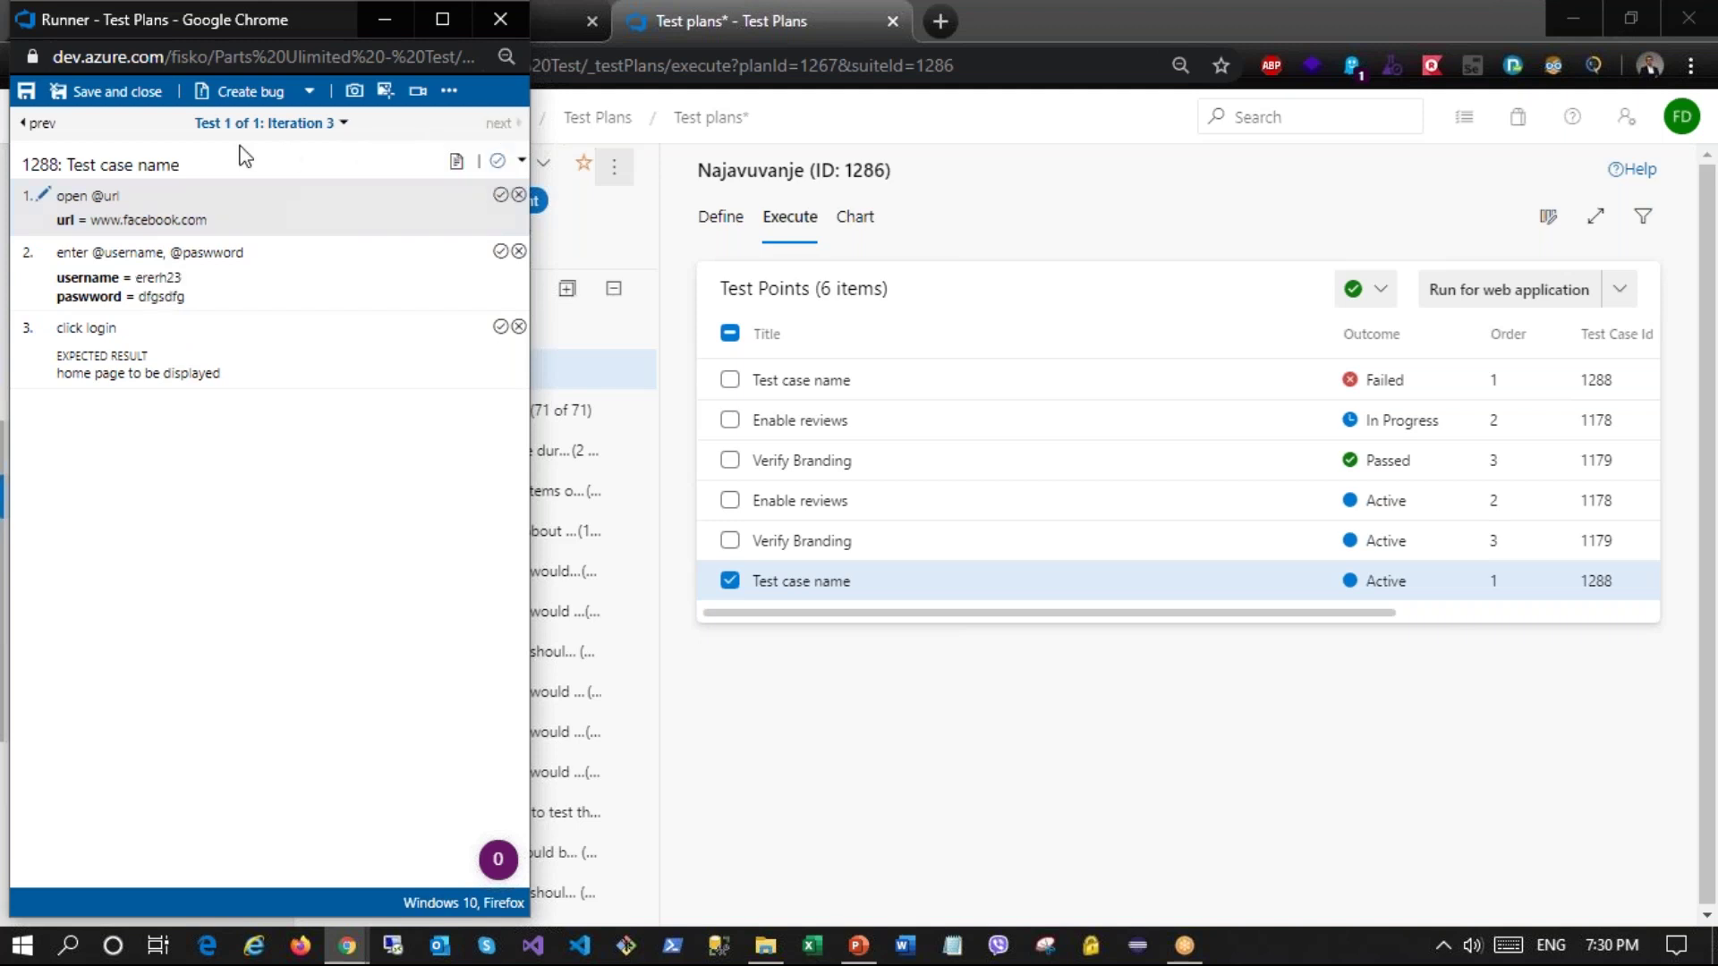
{"action": "left_click", "coordinate": [41, 126]}
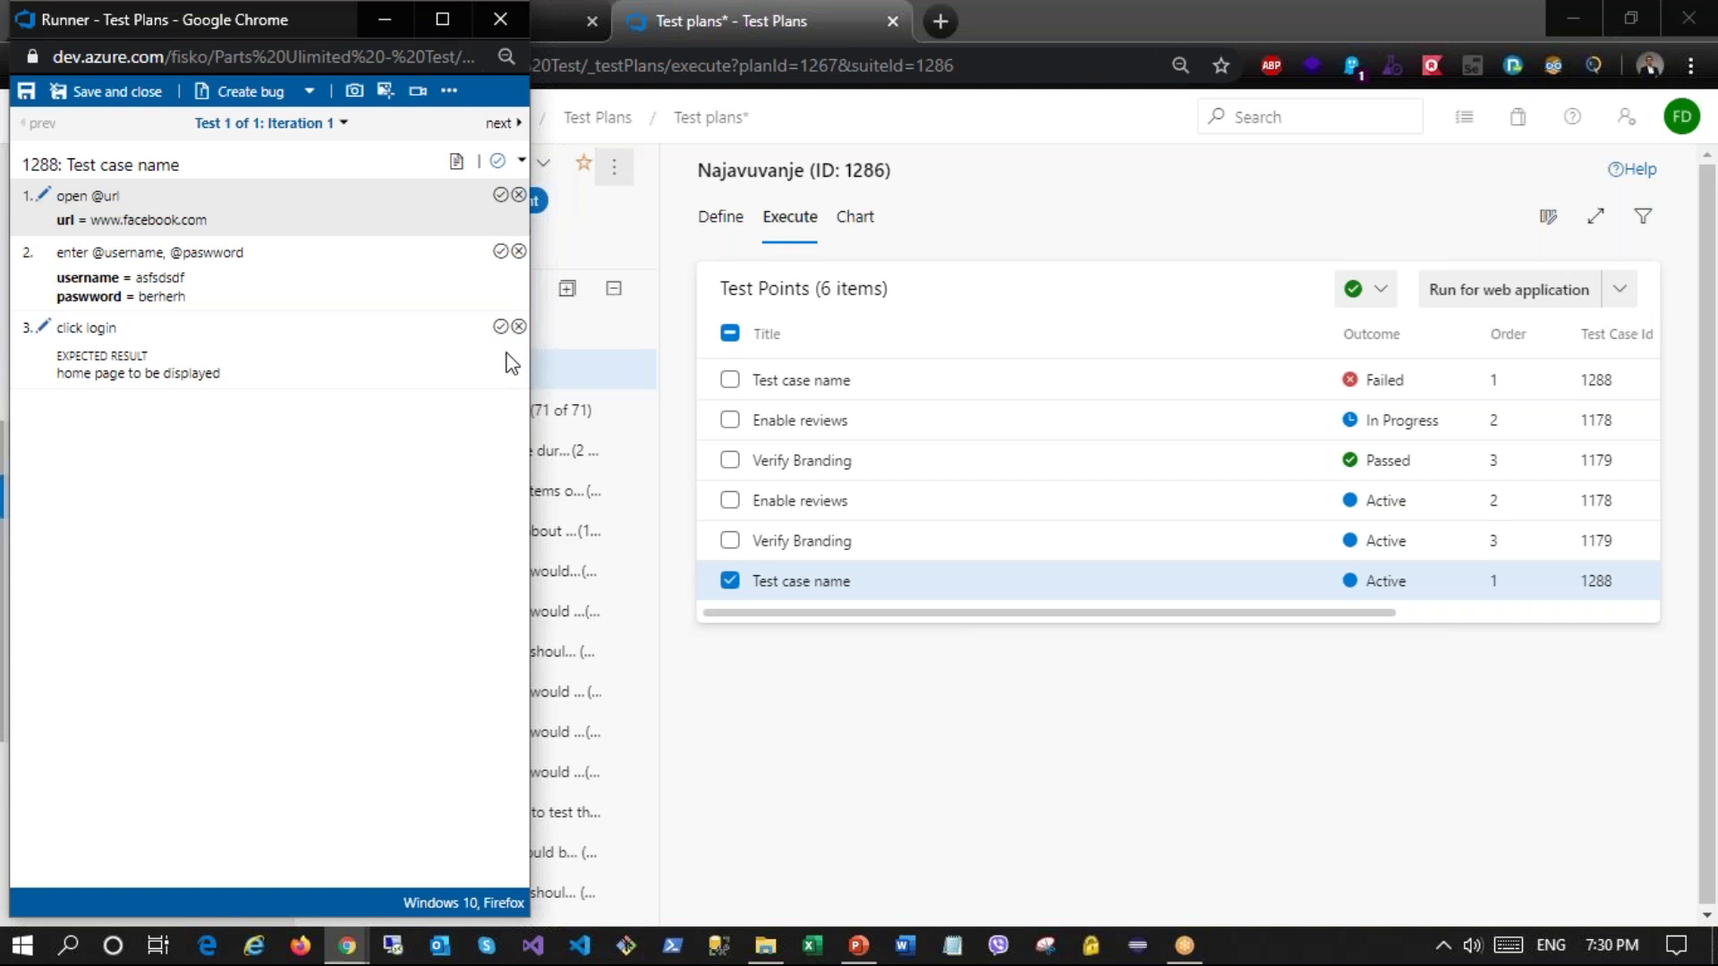
{"action": "left_click", "coordinate": [522, 160]}
{"action": "left_click", "coordinate": [481, 199]}
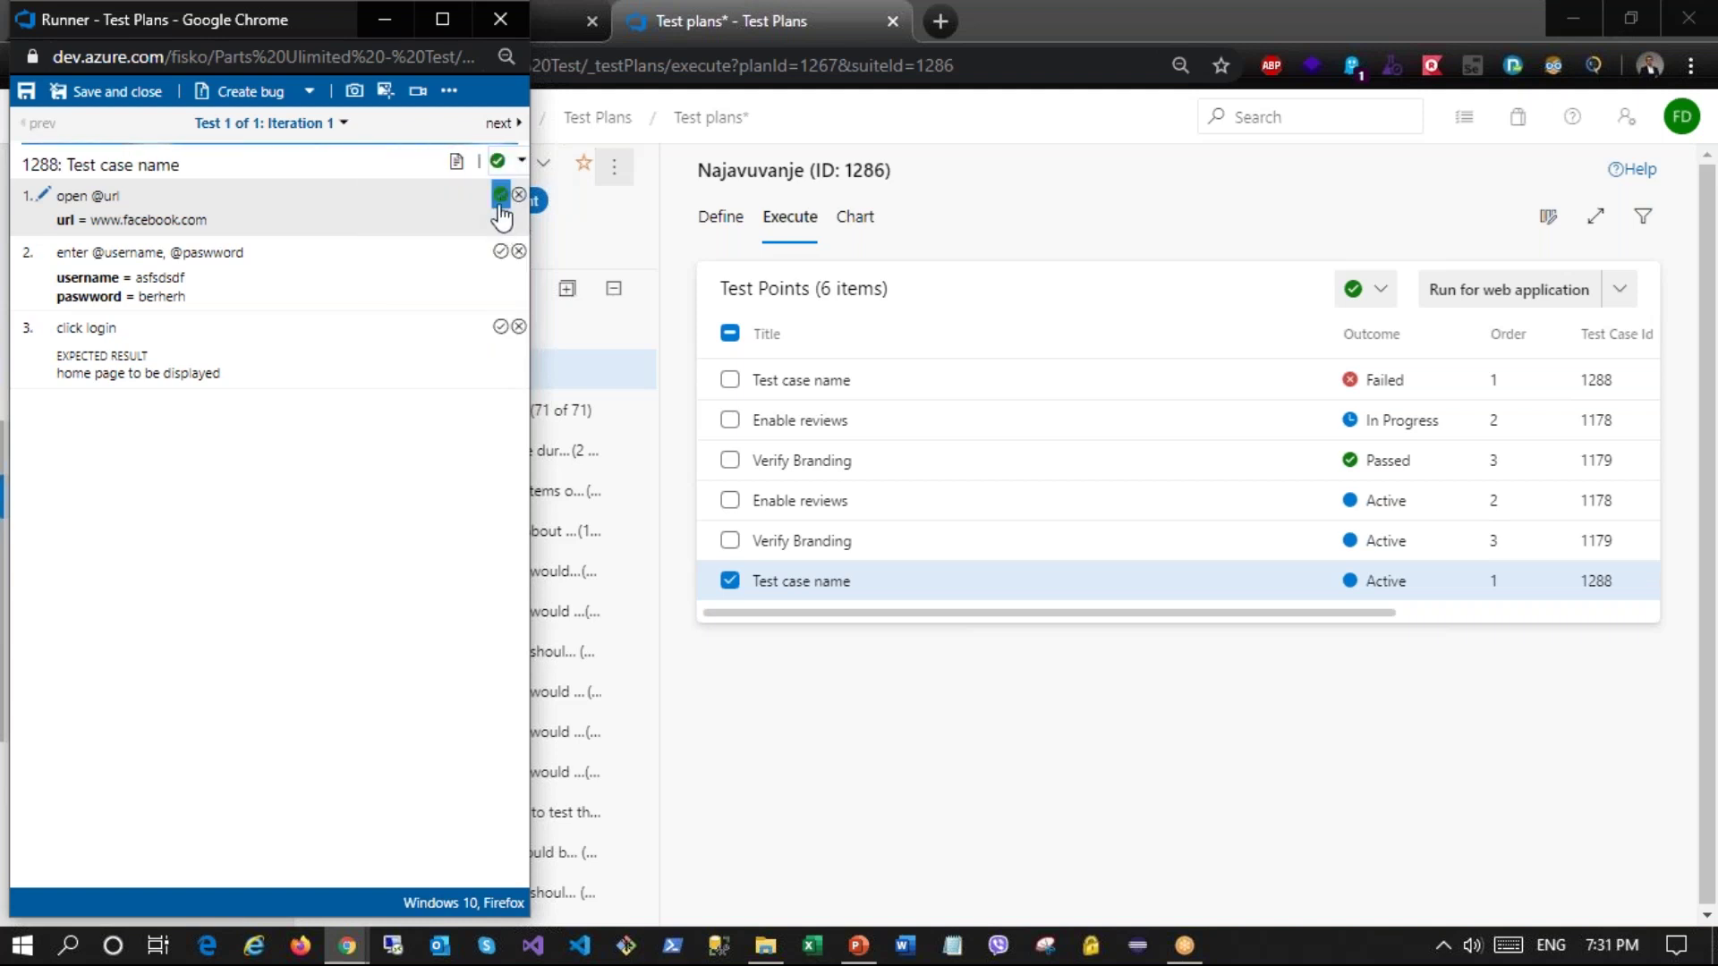
{"action": "left_click", "coordinate": [500, 199]}
{"action": "left_click", "coordinate": [500, 251]}
{"action": "left_click", "coordinate": [500, 327]}
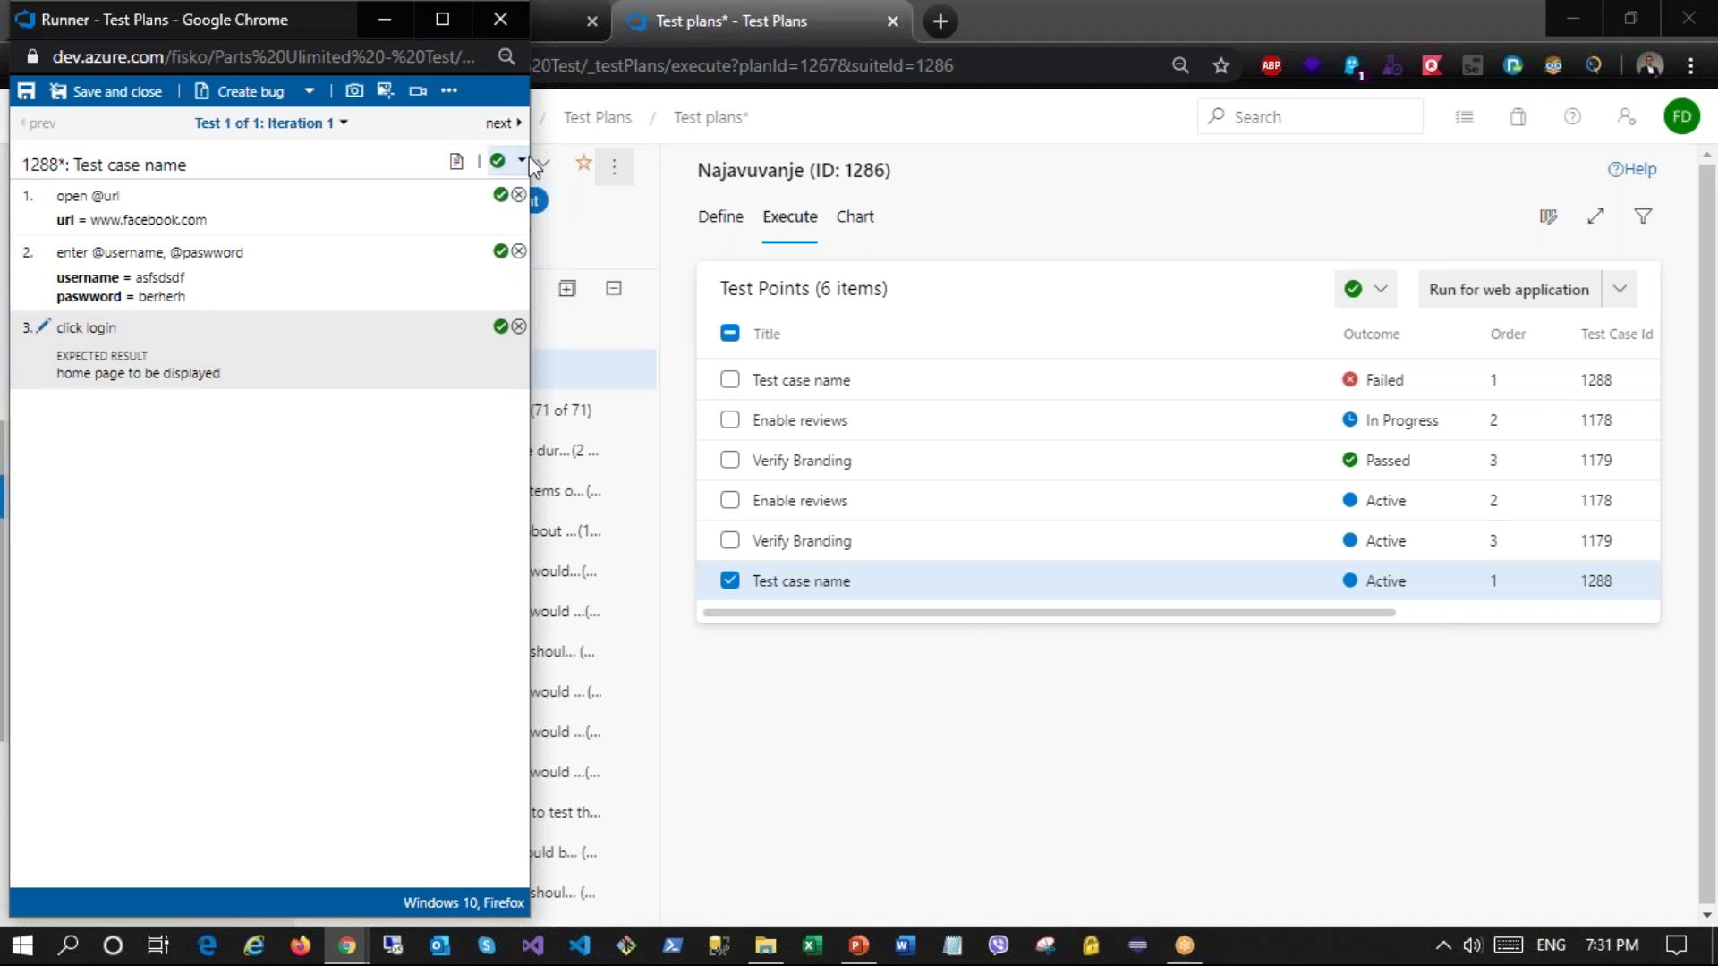
Step: Pass steps 2 and 3 of iteration 2 and mark the iteration passed
{"action": "left_click", "coordinate": [501, 122]}
{"action": "left_click", "coordinate": [500, 251]}
{"action": "left_click", "coordinate": [500, 326]}
{"action": "left_click", "coordinate": [502, 164]}
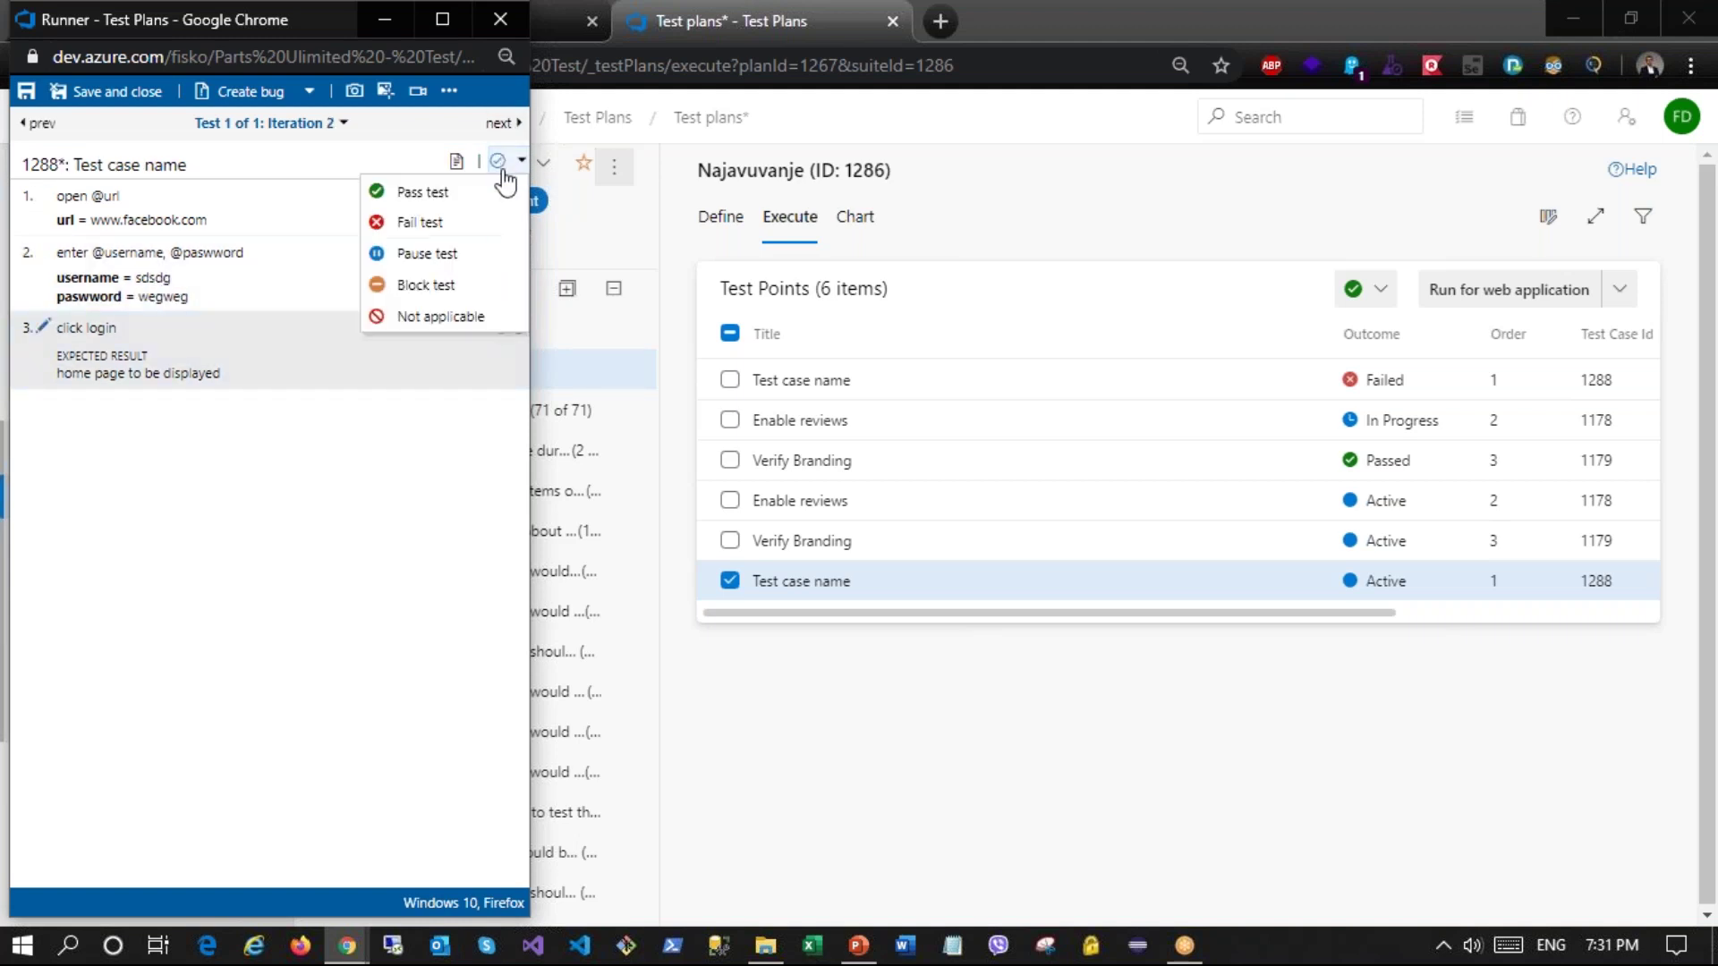
{"action": "left_click", "coordinate": [483, 193]}
Step: In iteration 3, pass steps 1–2 and fail click login with comment 'javuva pogresna lozinka'
{"action": "left_click", "coordinate": [500, 122]}
{"action": "left_click", "coordinate": [500, 195]}
{"action": "left_click", "coordinate": [500, 251]}
{"action": "left_click", "coordinate": [518, 327]}
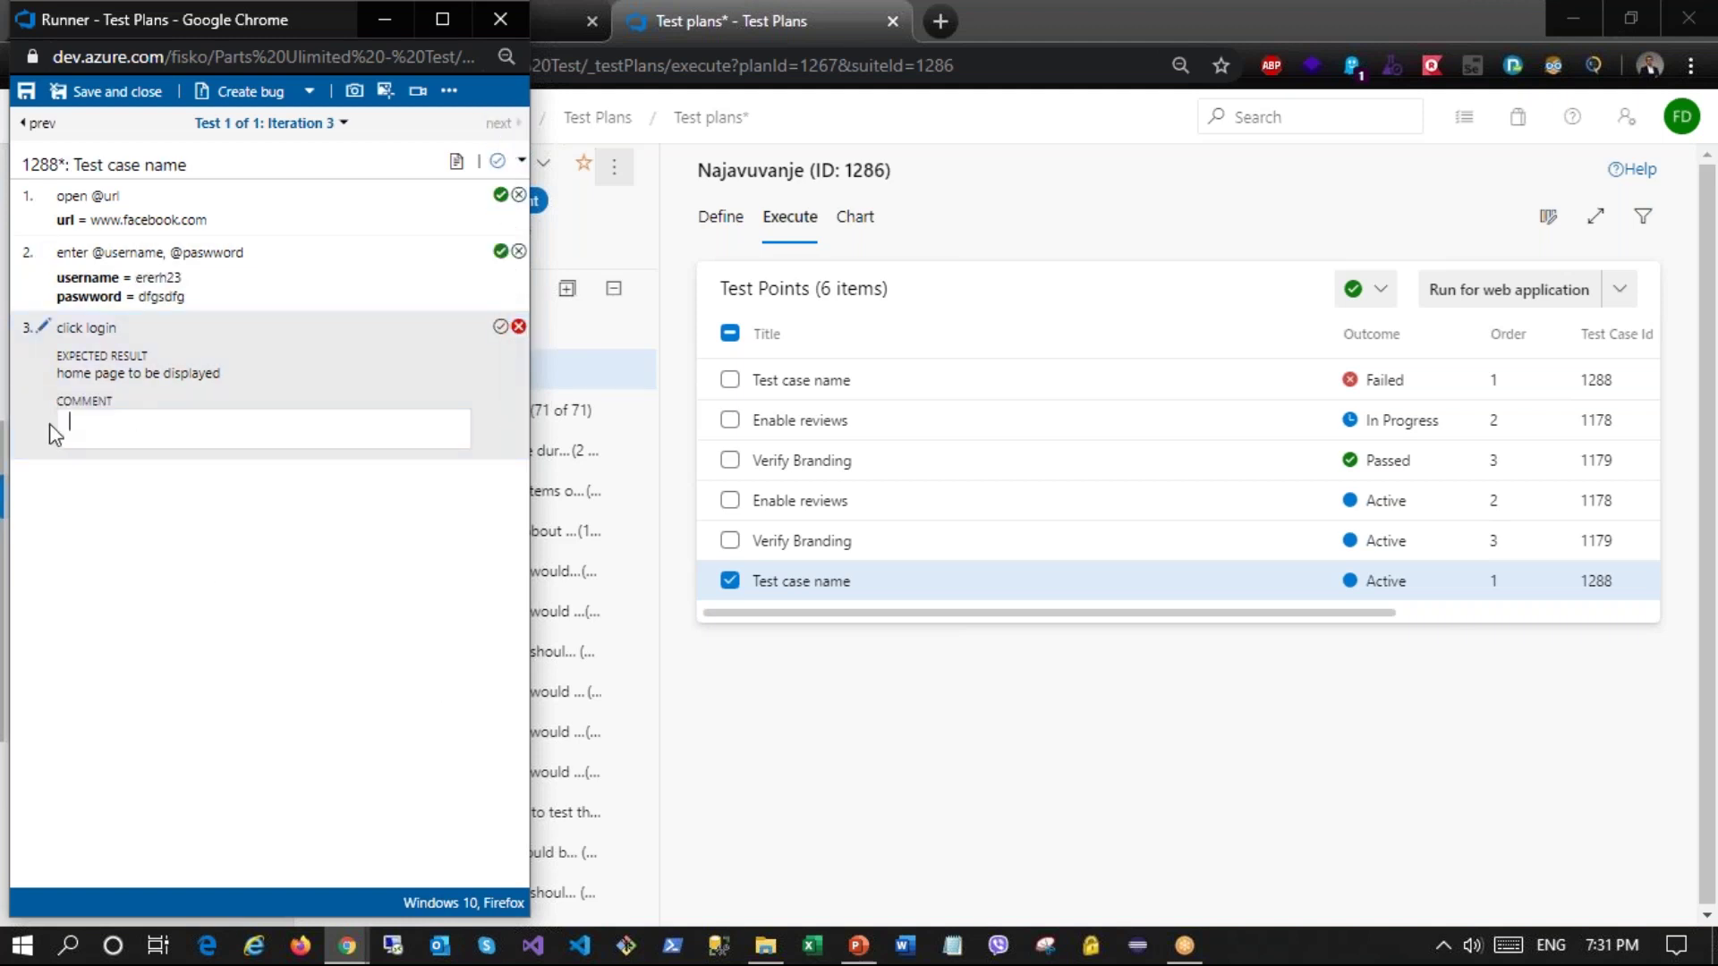
{"action": "type", "text": "javuva pogresna lozinka"}
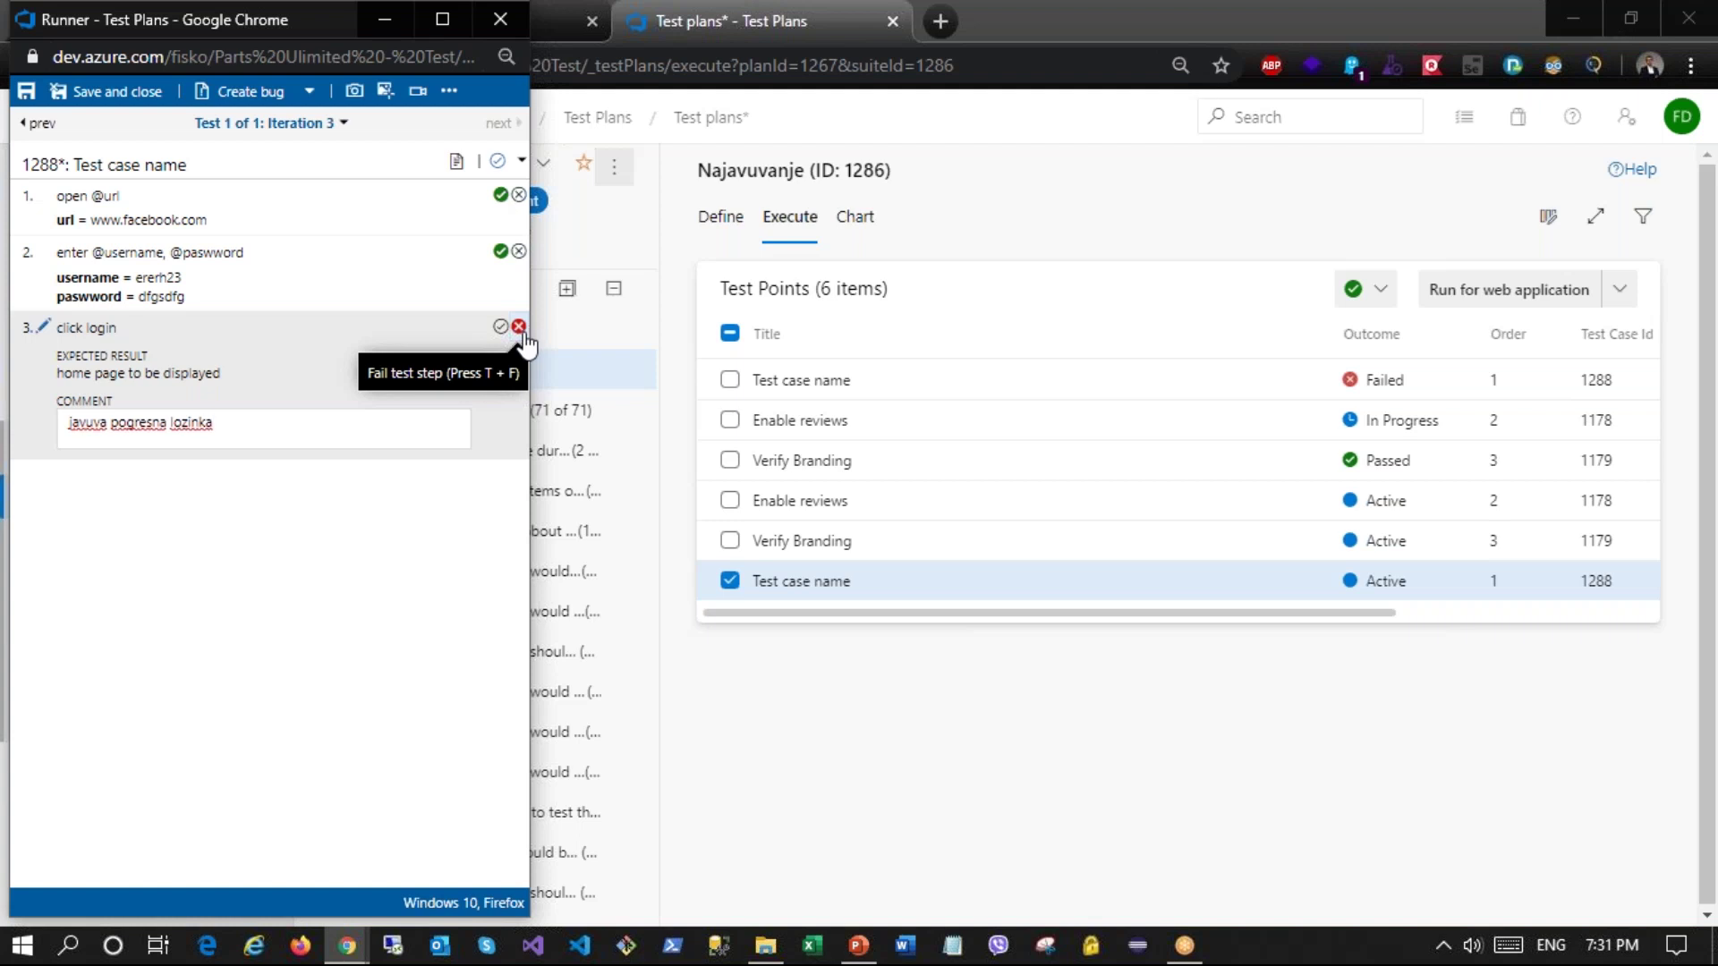
Step: Capture the full screen and crop the screenshot to the test points list
{"action": "left_click", "coordinate": [357, 92]}
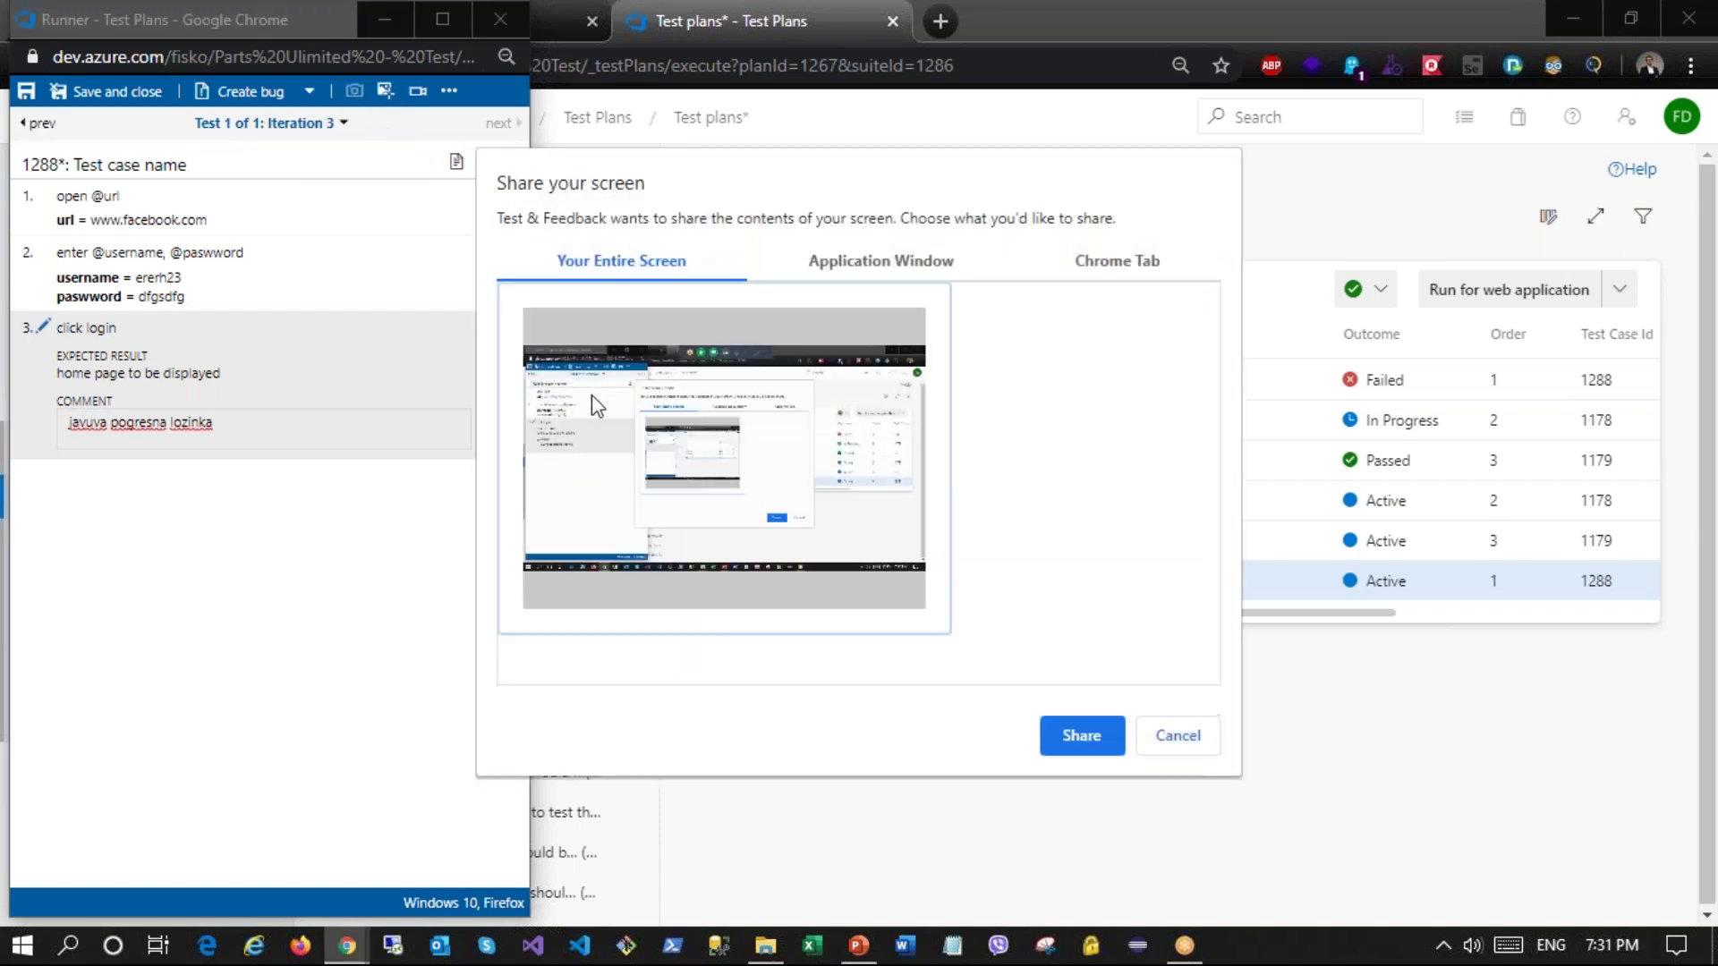
{"action": "left_click", "coordinate": [1069, 730]}
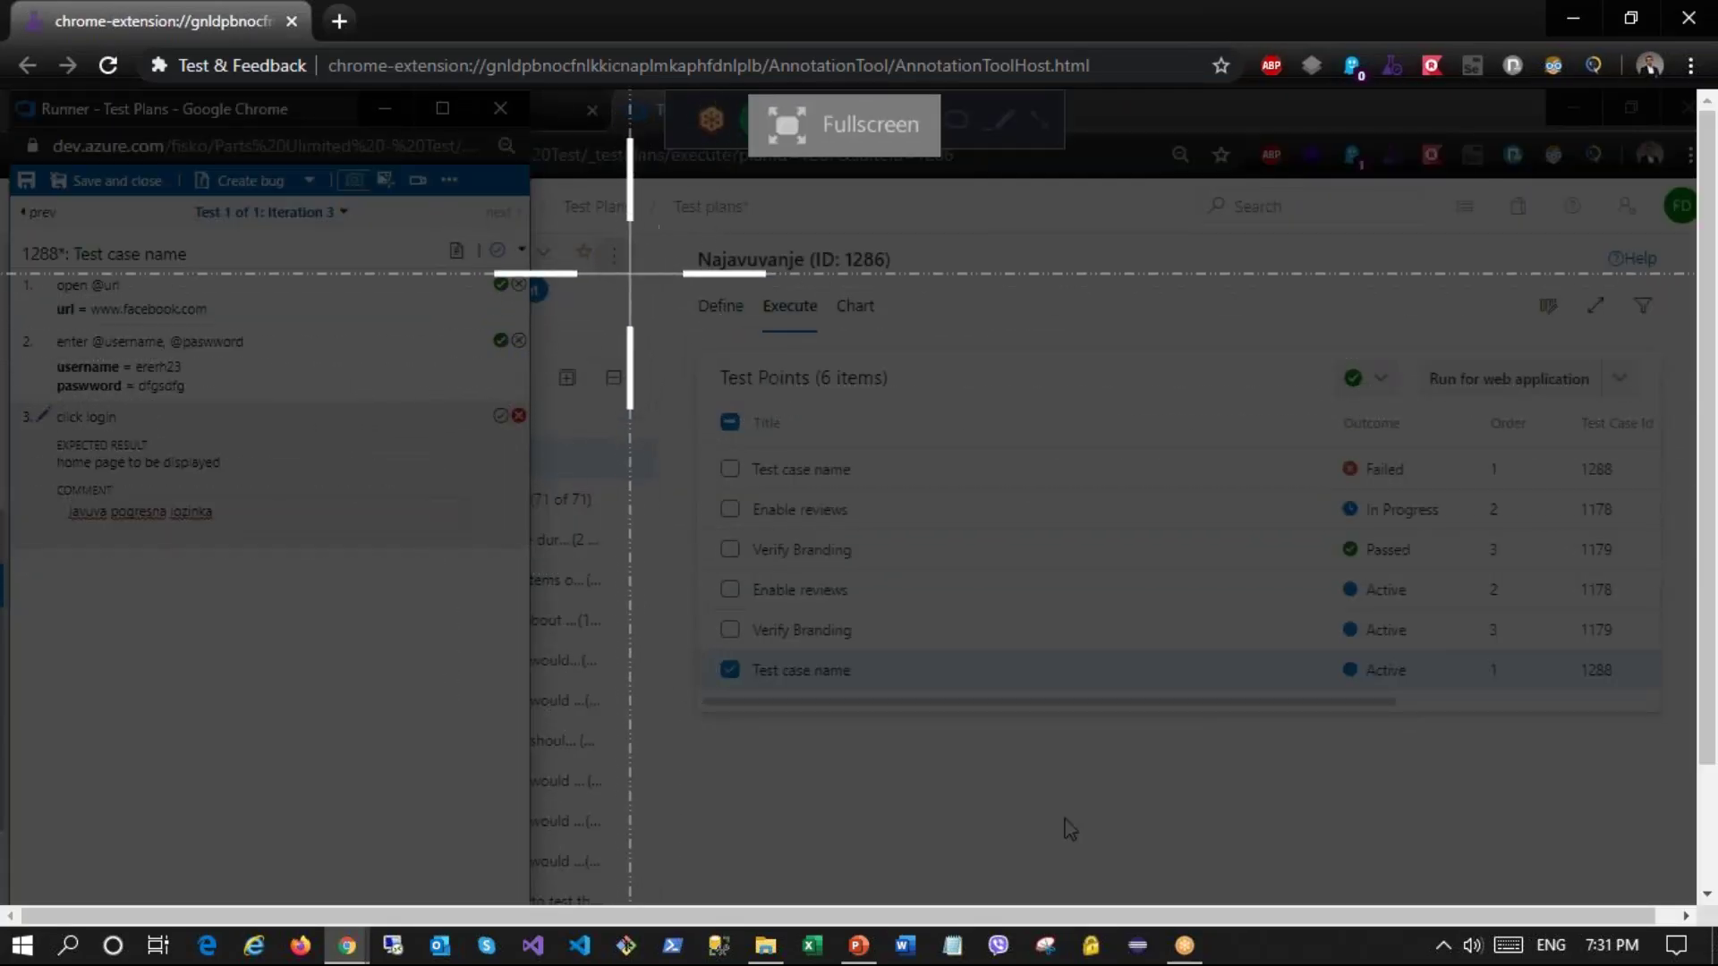
{"action": "mouse_move", "coordinate": [629, 267]}
{"action": "left_mouse_down"}
{"action": "mouse_move", "coordinate": [983, 527]}
{"action": "mouse_move", "coordinate": [1610, 788]}
{"action": "mouse_move", "coordinate": [1505, 723]}
{"action": "left_mouse_up"}
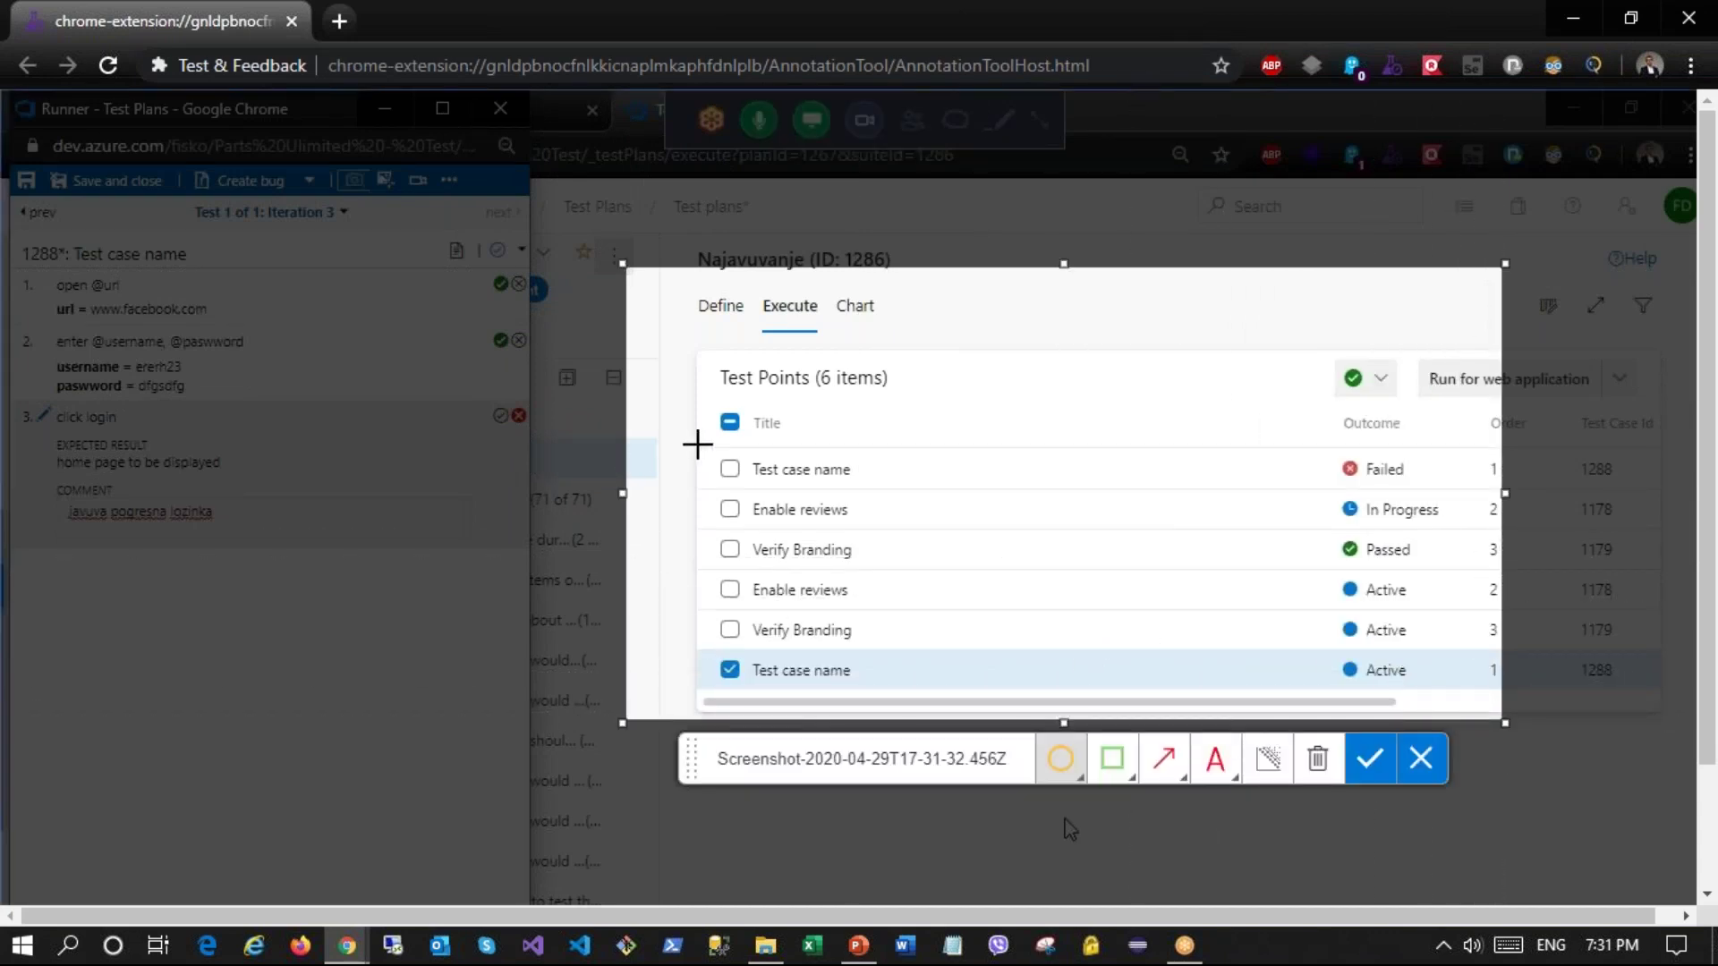
Step: Box the first row, add a red arrow, and note 'javuva pogresna lozinka'
{"action": "left_click", "coordinate": [1108, 759]}
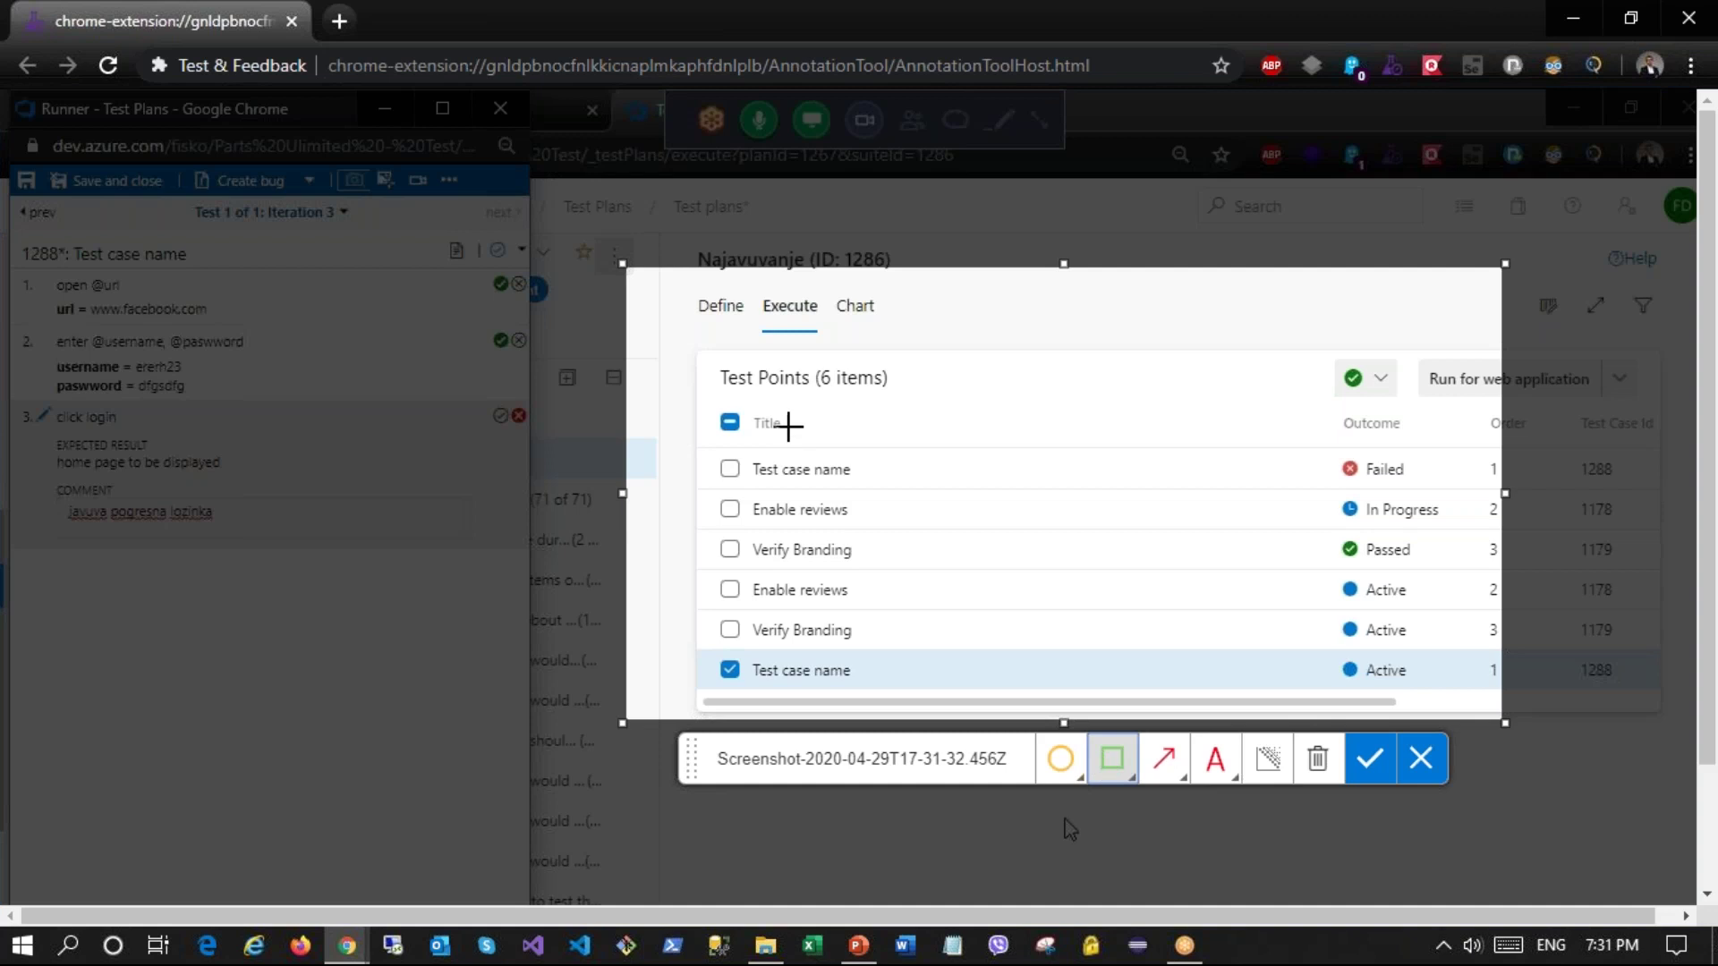
{"action": "left_click_drag", "start_coordinate": [757, 388], "coordinate": [1064, 500]}
{"action": "left_click", "coordinate": [1163, 759]}
{"action": "left_click_drag", "start_coordinate": [1186, 619], "coordinate": [1108, 549]}
{"action": "left_click", "coordinate": [1215, 759]}
{"action": "left_click", "coordinate": [1148, 501]}
{"action": "type", "text": "javuva"}
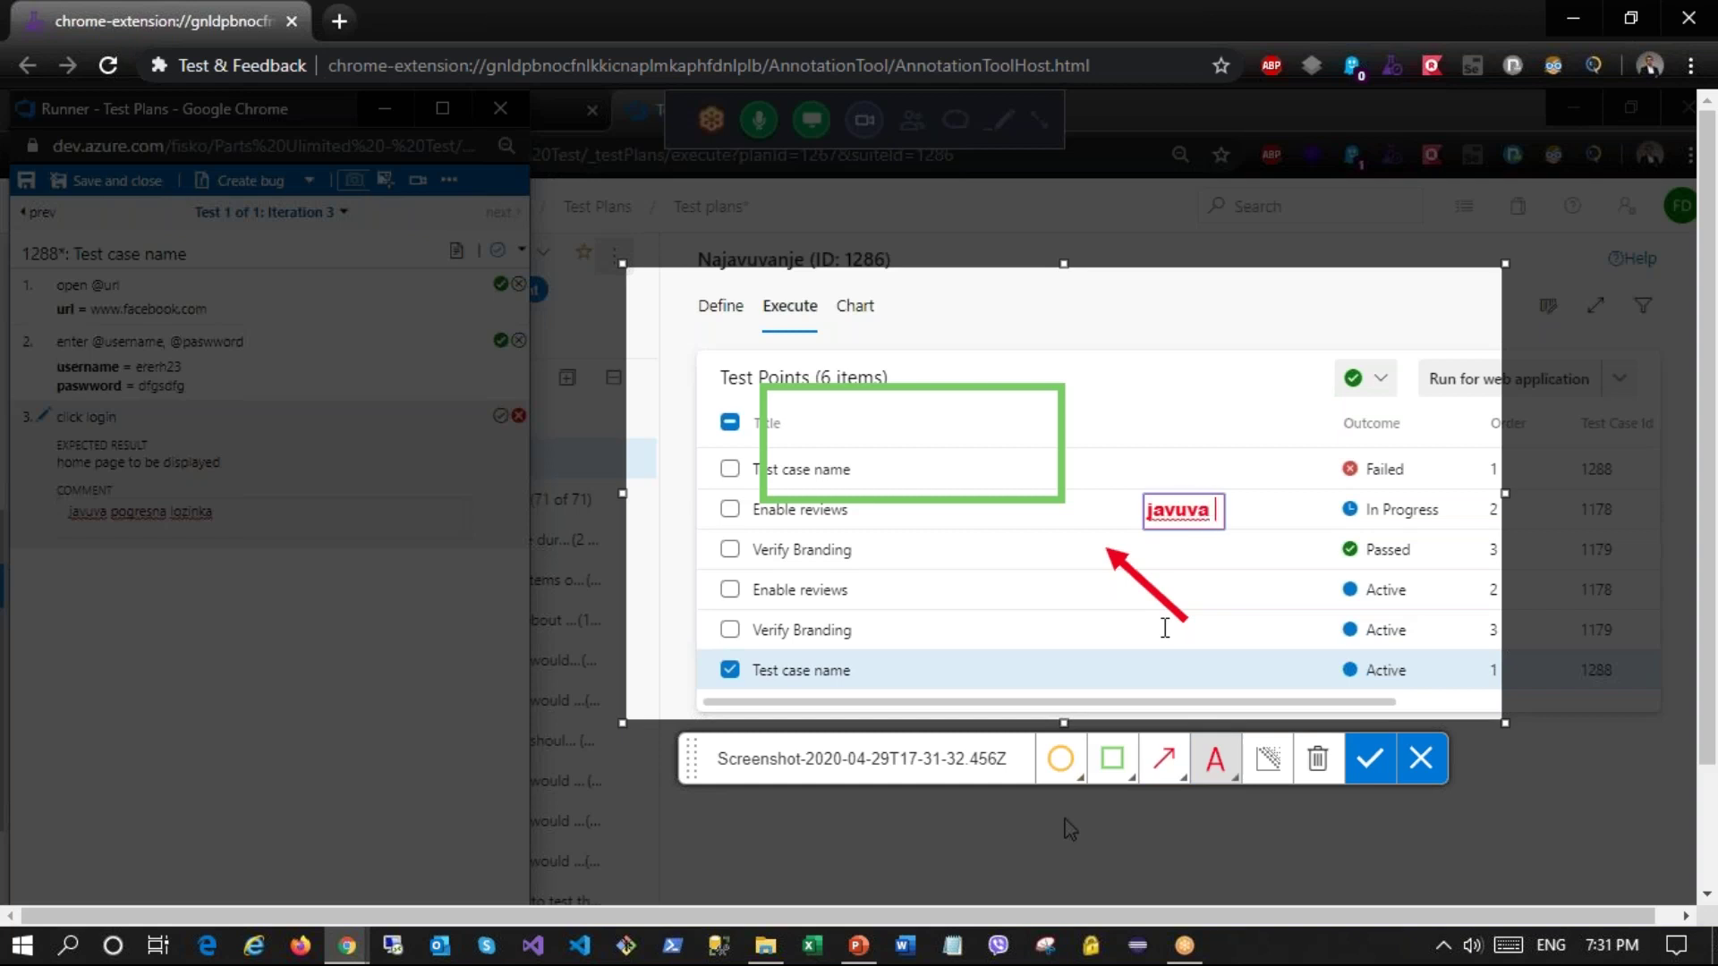
{"action": "type", "text": " pogresna lozinka"}
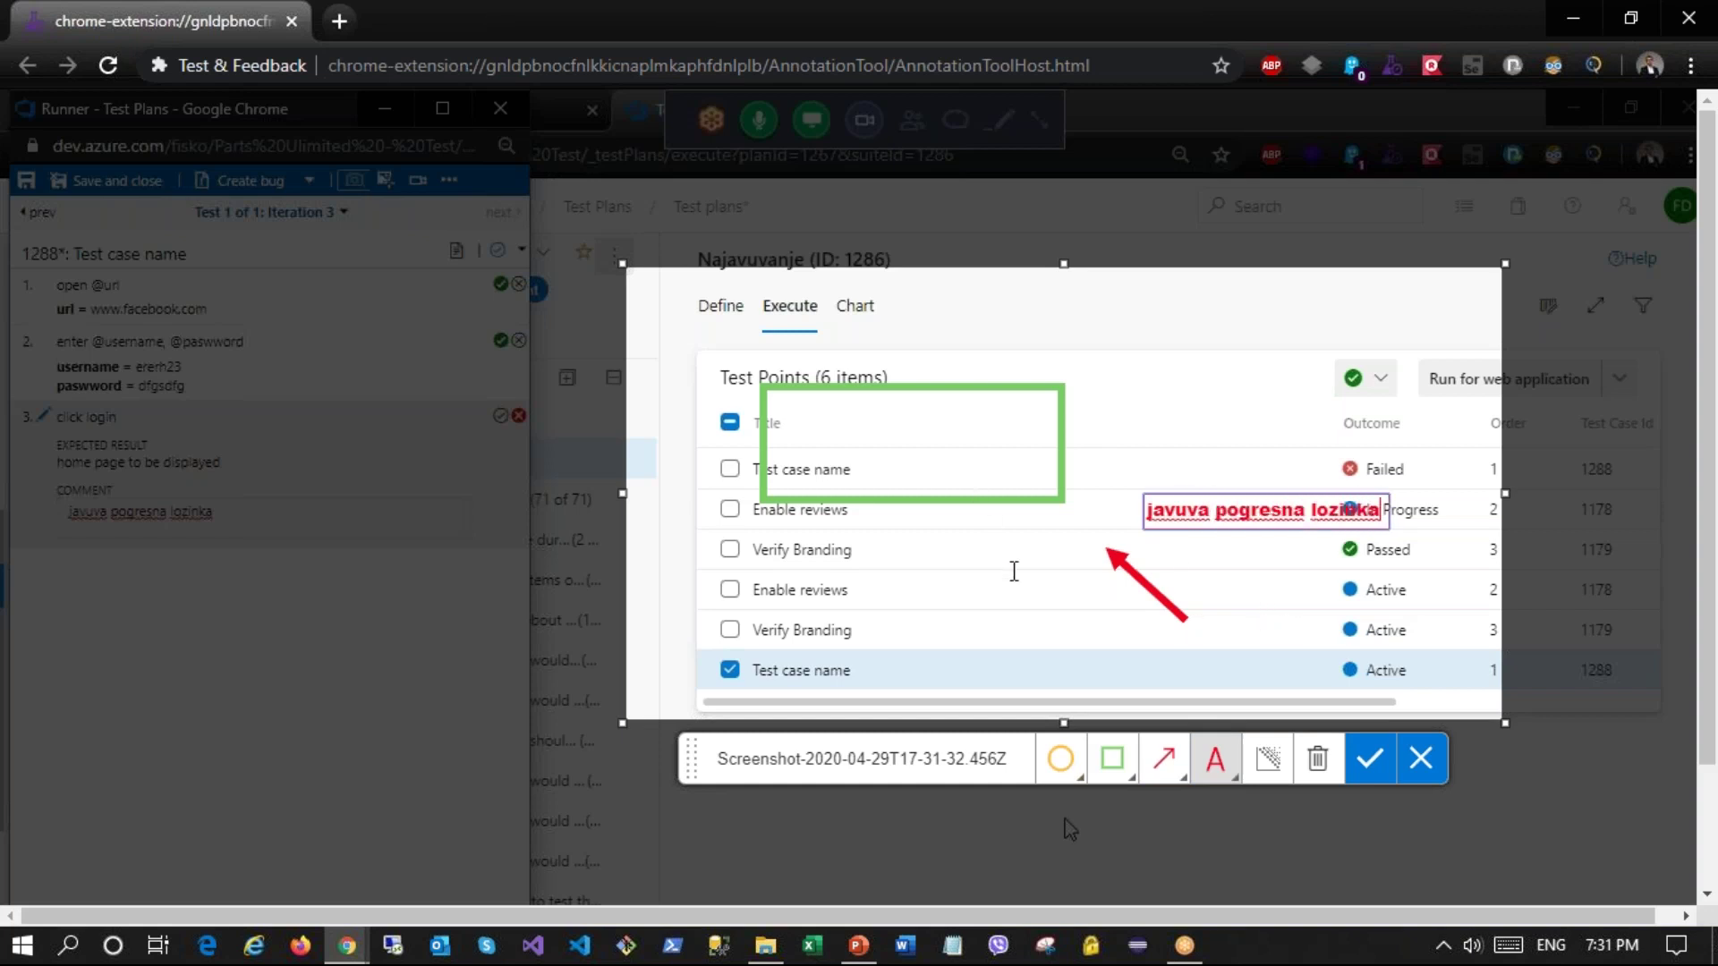
Step: Blur the lower row titles, Define/Execute/Chart area and Outcome column, then attach the screenshot
{"action": "left_click", "coordinate": [1267, 760]}
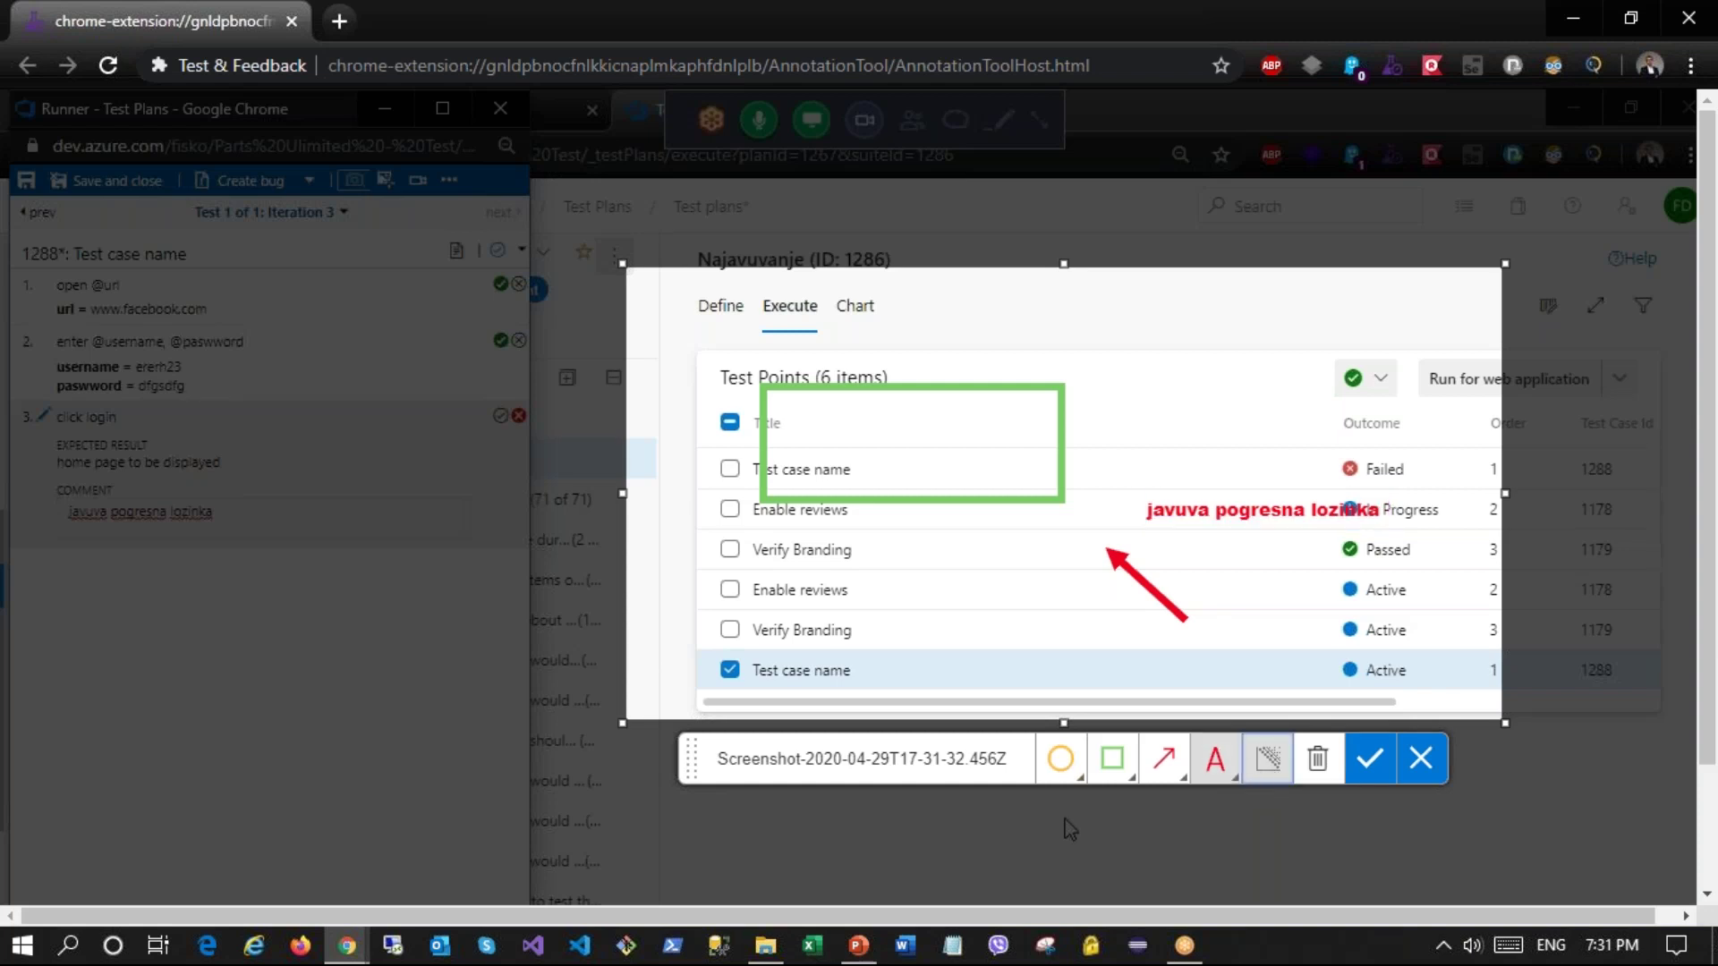
{"action": "left_click_drag", "start_coordinate": [709, 535], "coordinate": [944, 687]}
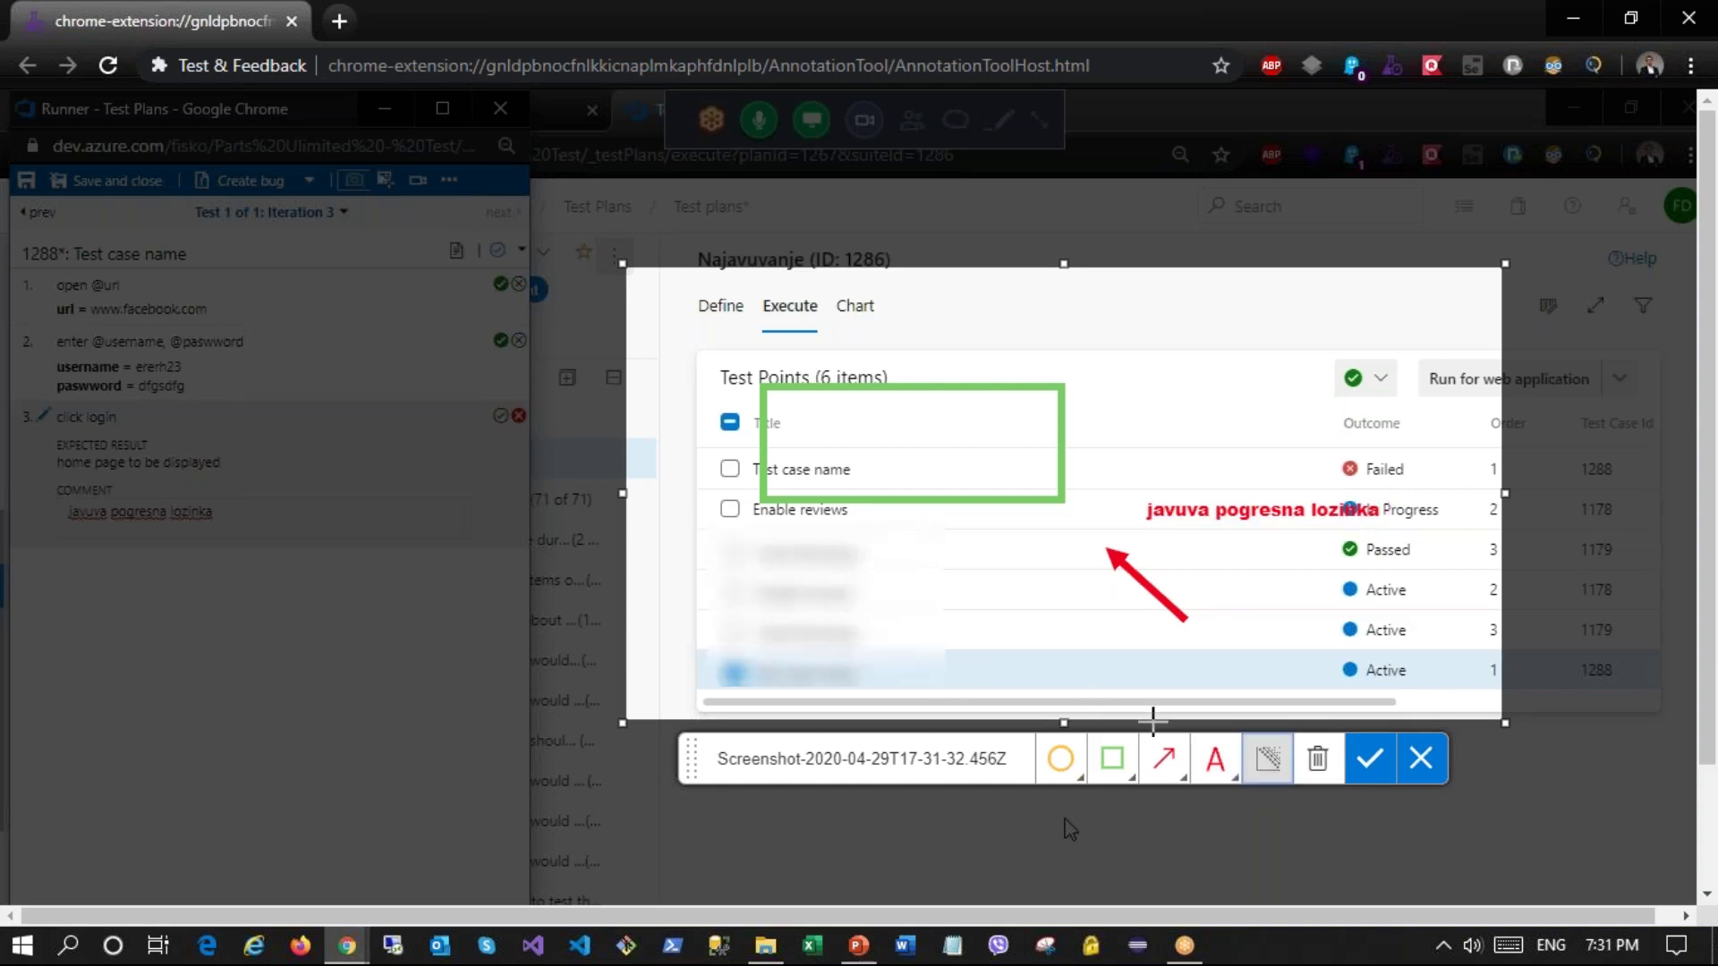
{"action": "left_click_drag", "start_coordinate": [680, 284], "coordinate": [962, 383]}
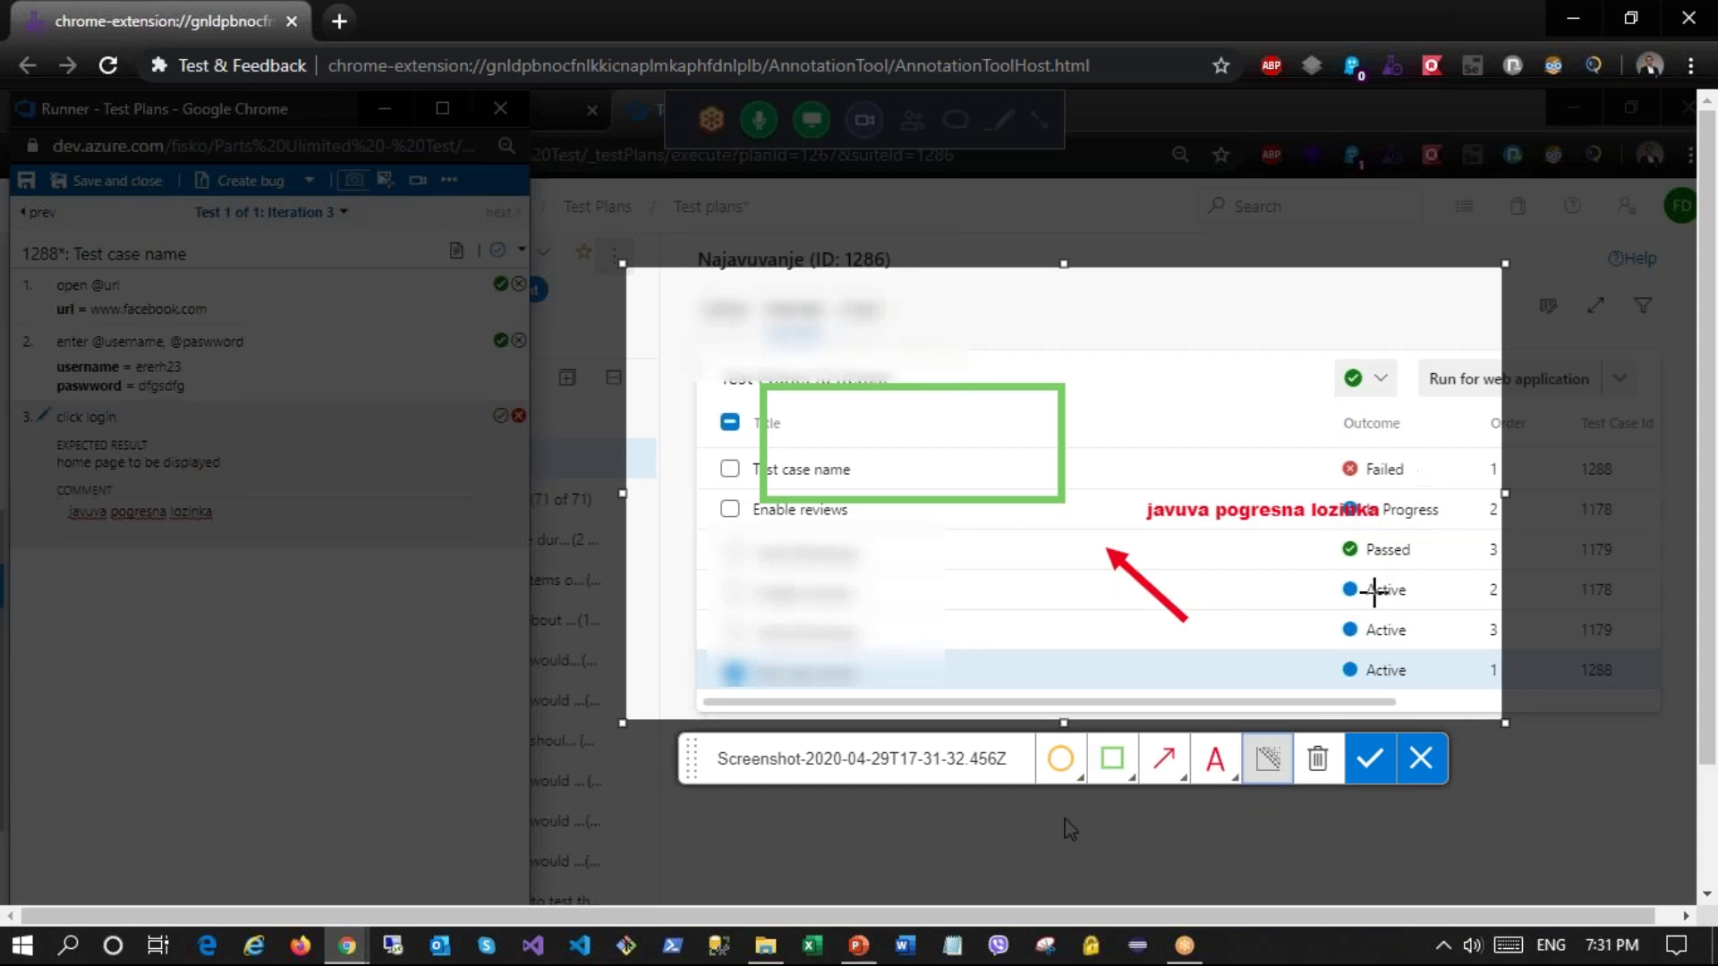
{"action": "left_click_drag", "start_coordinate": [1321, 436], "coordinate": [1486, 717]}
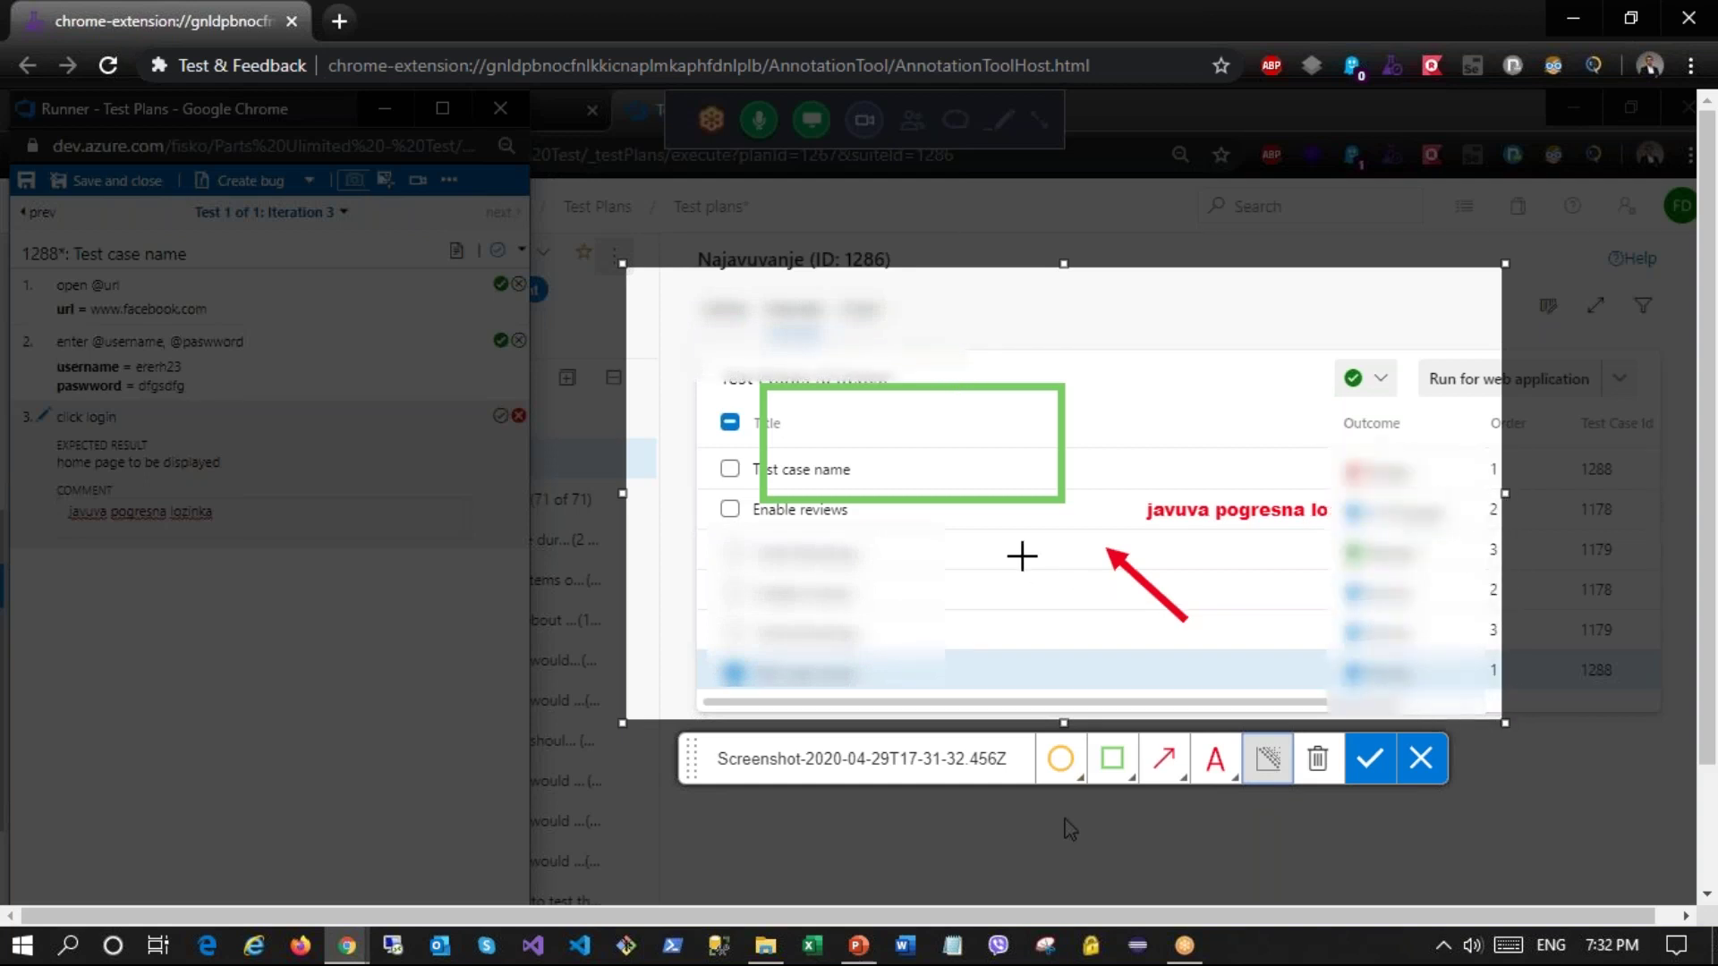
{"action": "left_click", "coordinate": [1364, 762]}
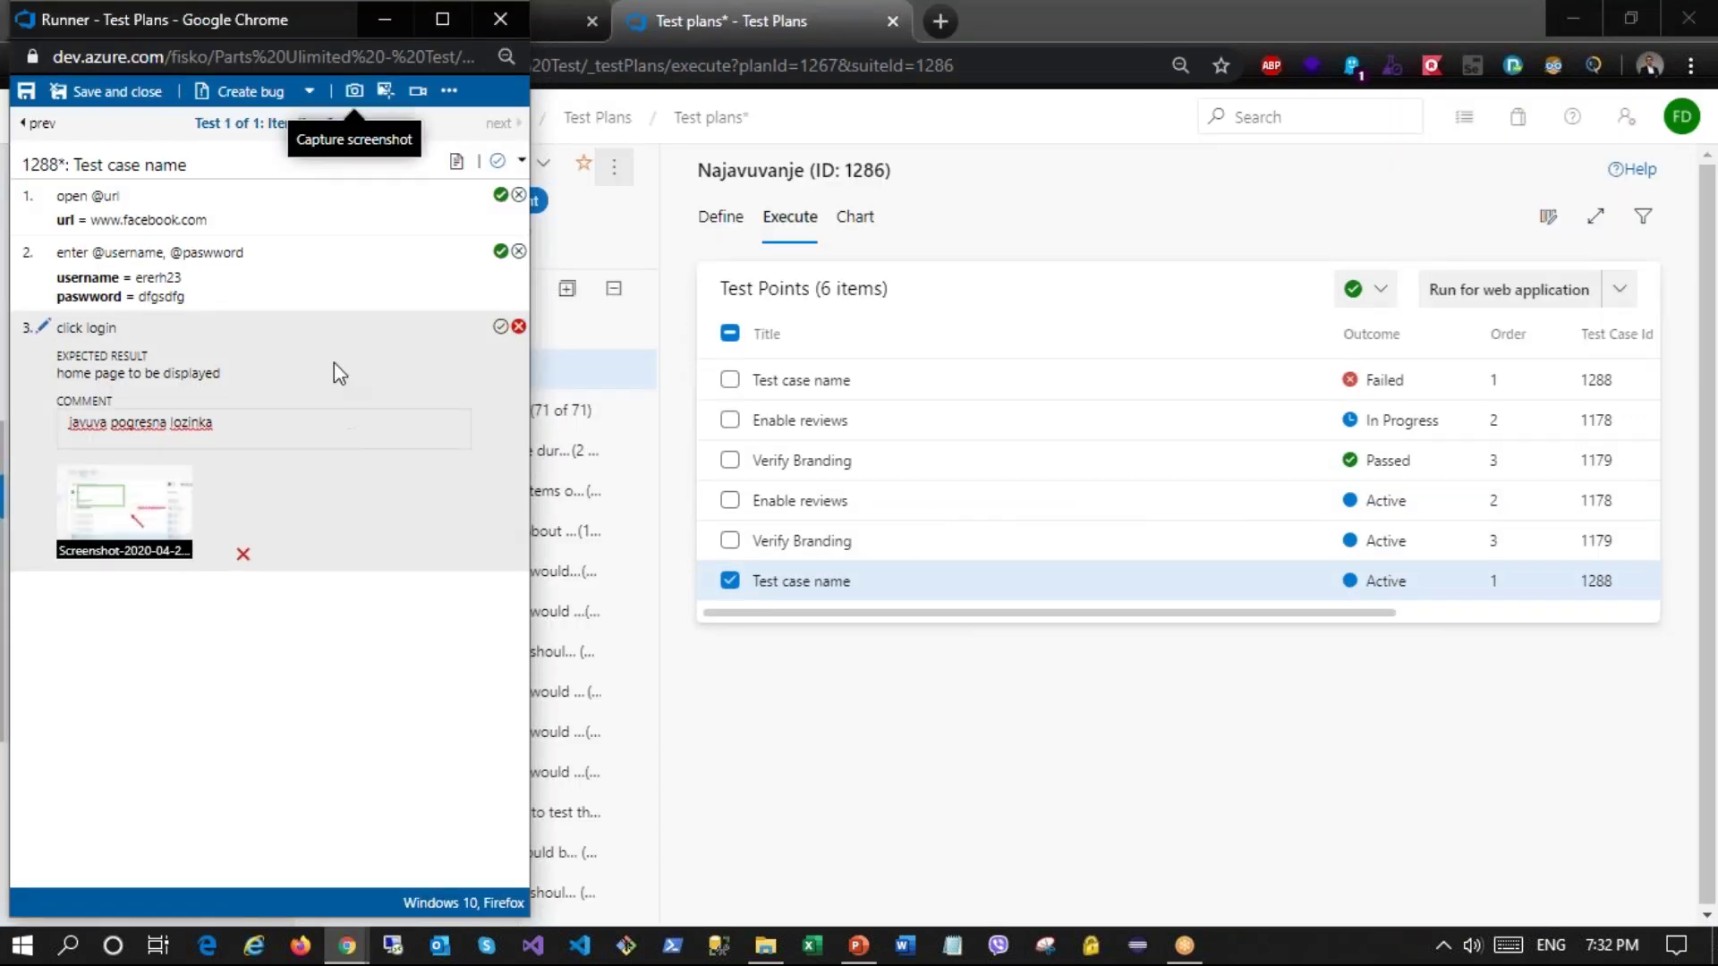
Step: Create a bug from the failed step and review its repro steps and iteration 3 data
{"action": "left_click", "coordinate": [258, 92]}
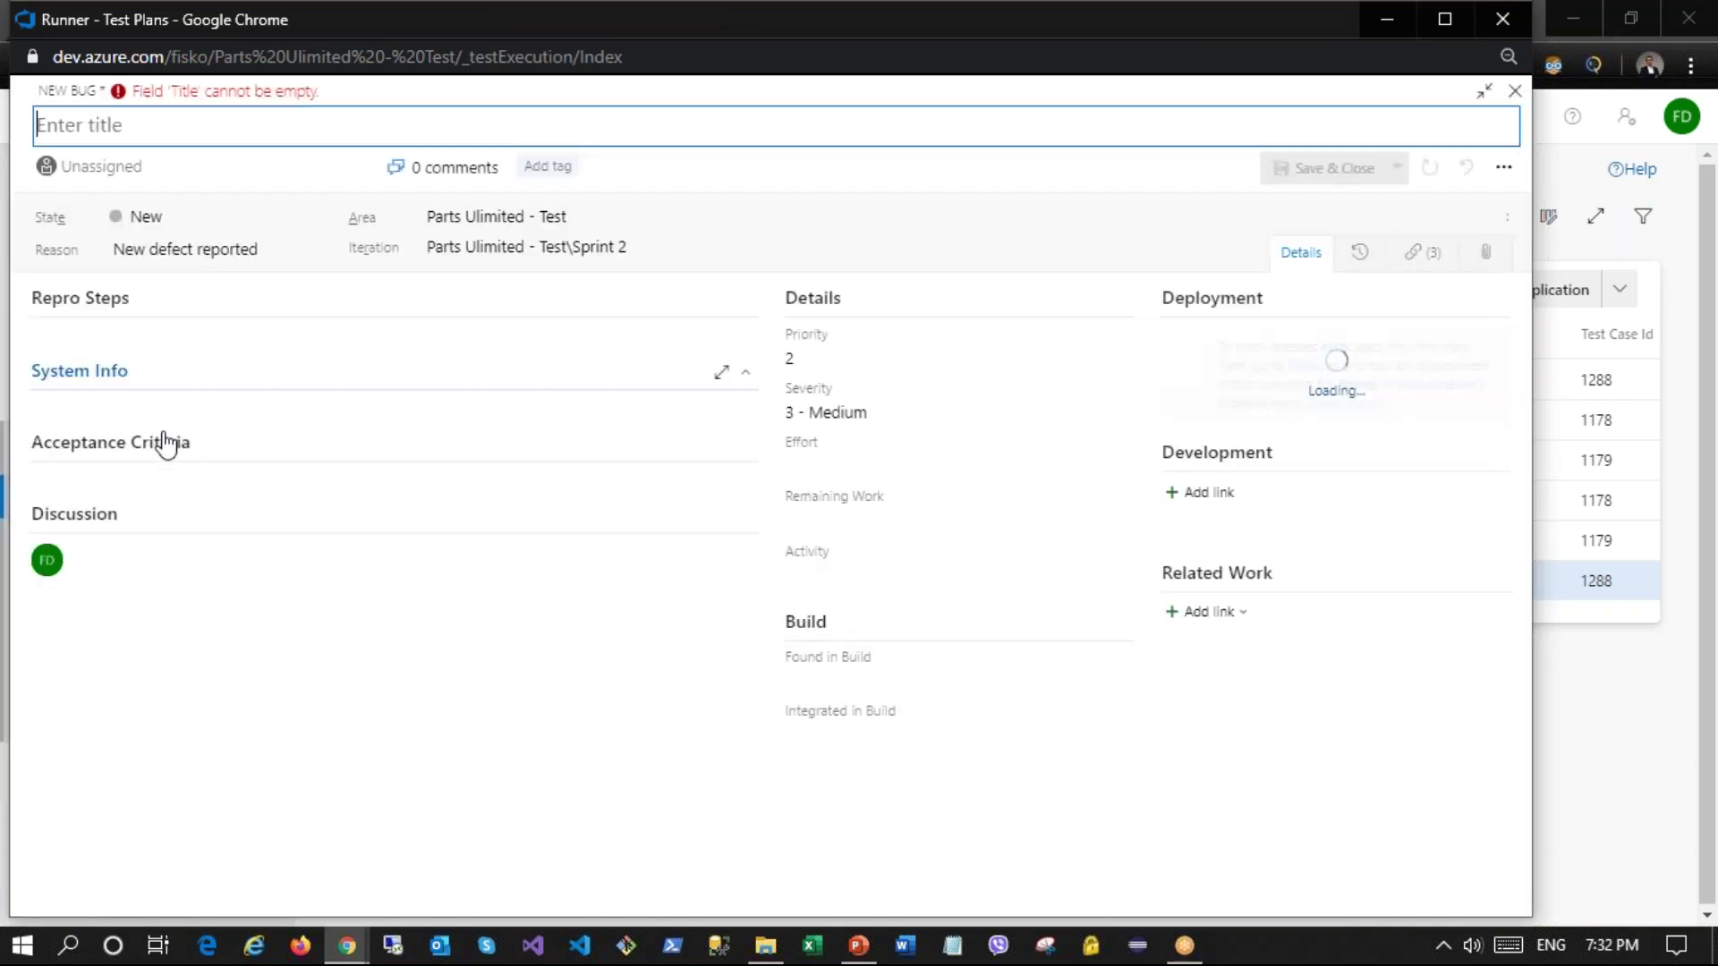
{"action": "type", "text": "bug 1"}
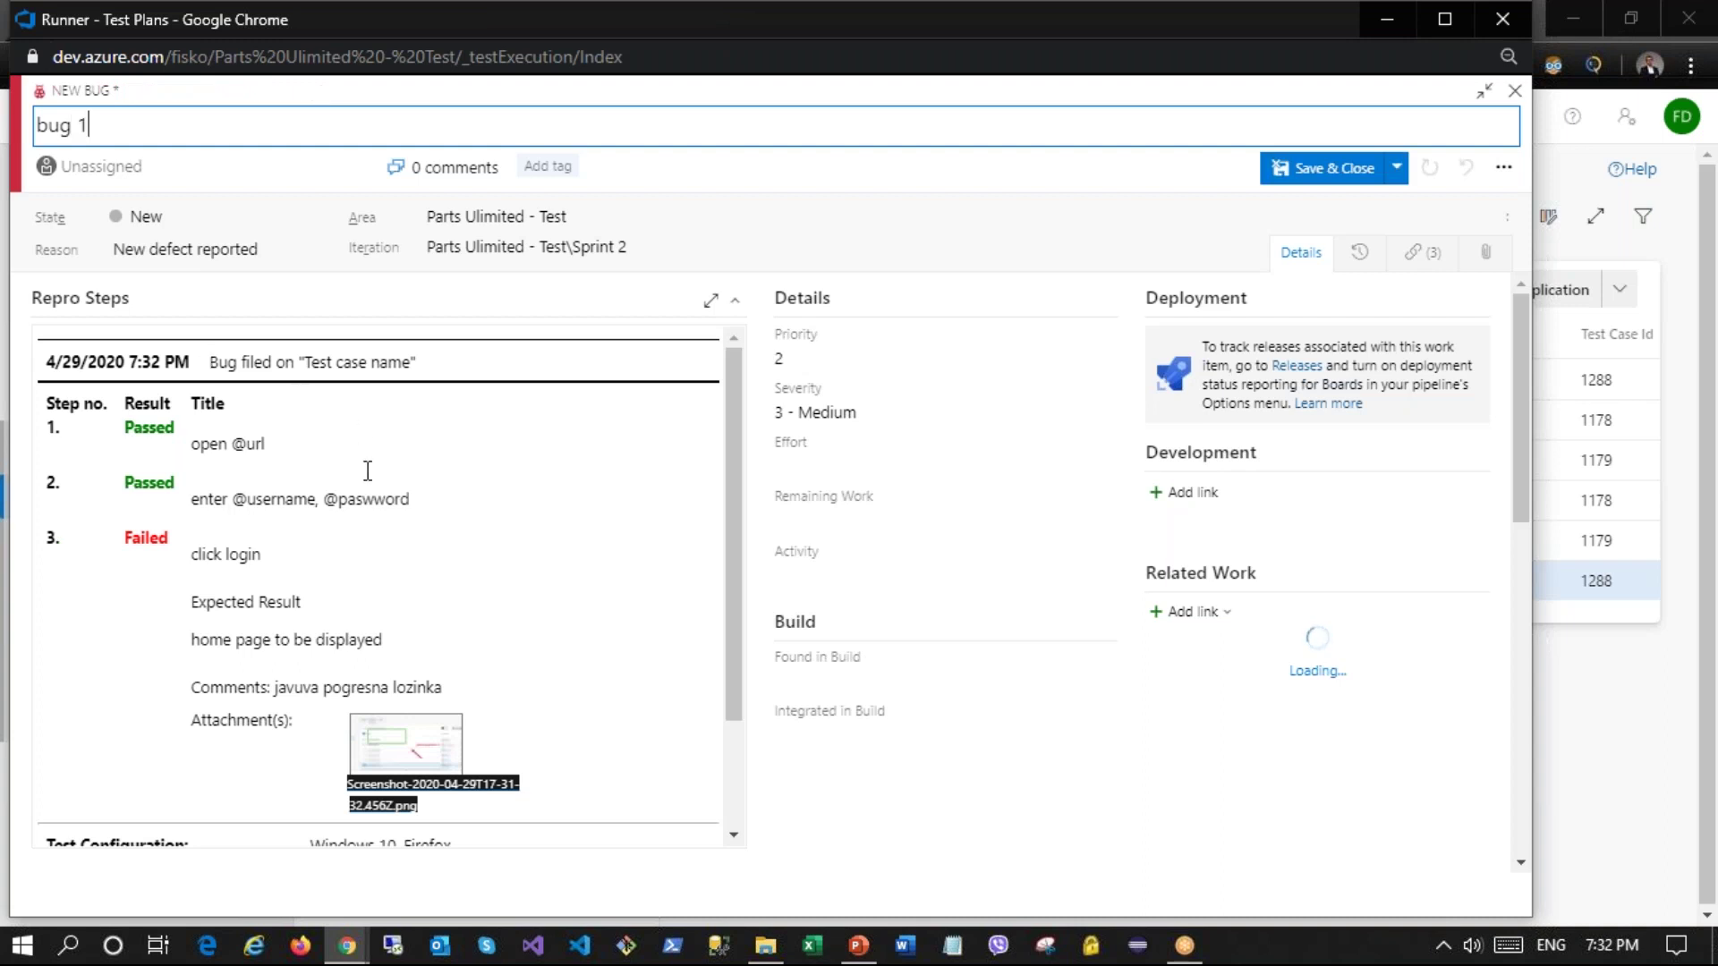
{"action": "scroll", "coordinate": [231, 506], "scroll_direction": "down", "scroll_amount": 2}
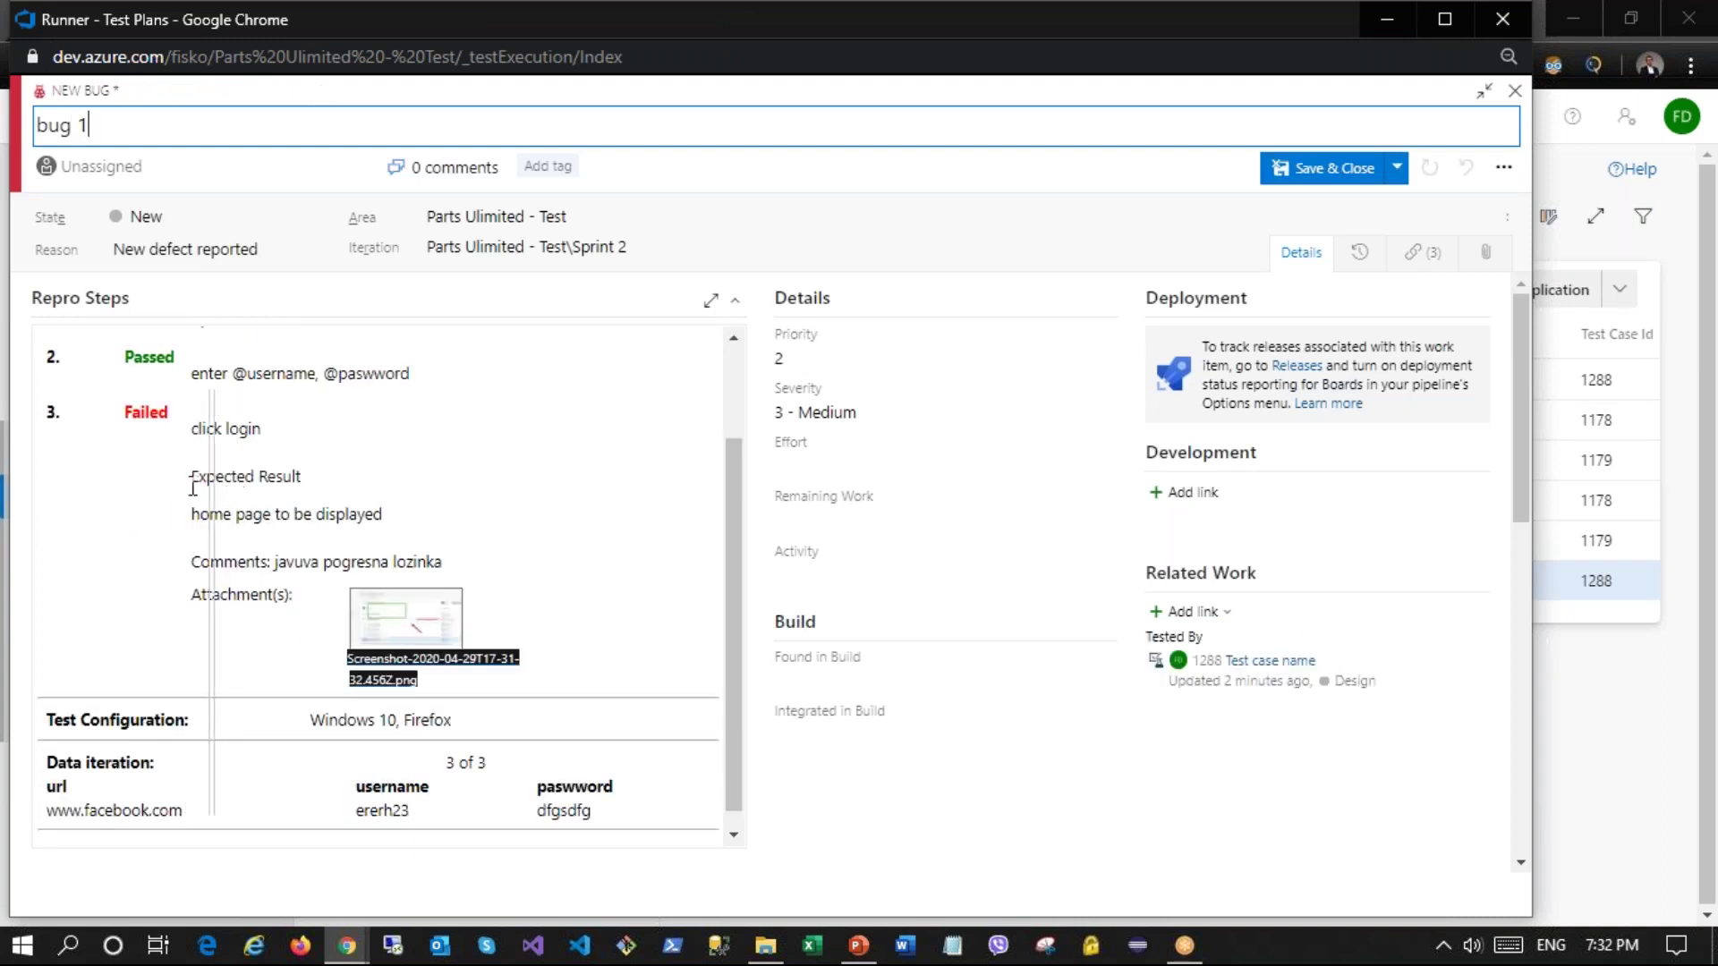
{"action": "left_click", "coordinate": [315, 561]}
{"action": "left_click_drag", "start_coordinate": [315, 560], "coordinate": [405, 562]}
{"action": "scroll", "coordinate": [315, 610], "scroll_direction": "down", "scroll_amount": 3}
{"action": "left_click_drag", "start_coordinate": [460, 490], "coordinate": [487, 490]}
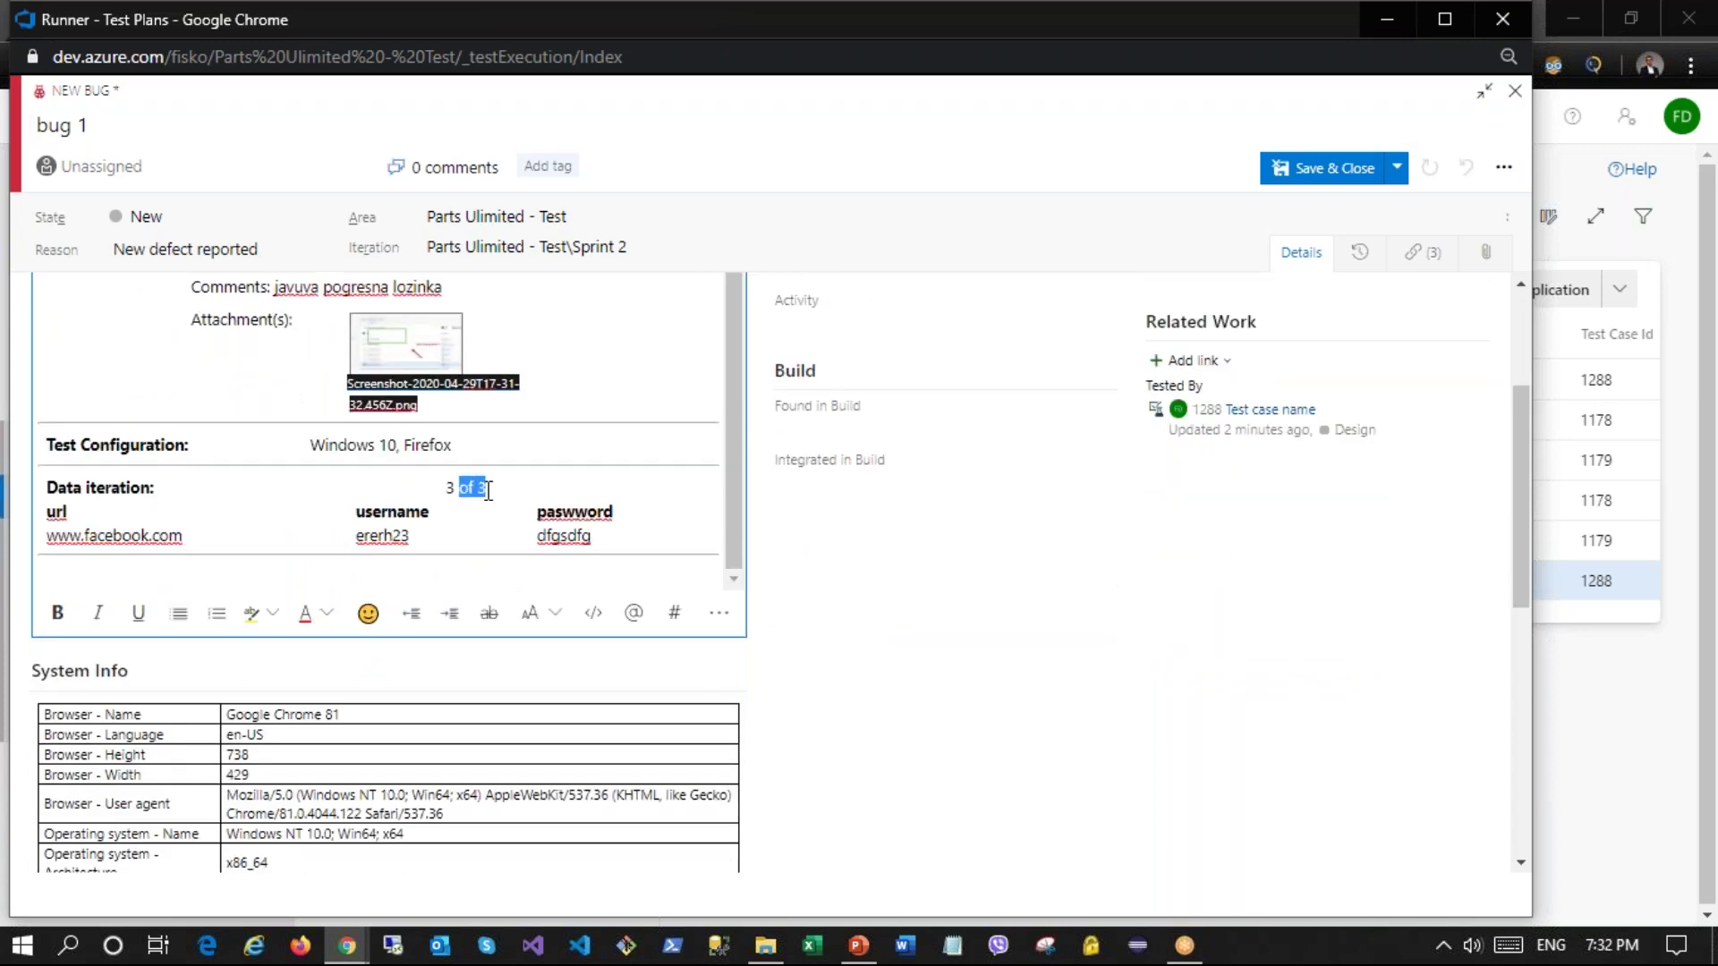
{"action": "left_click_drag", "start_coordinate": [595, 537], "coordinate": [45, 535]}
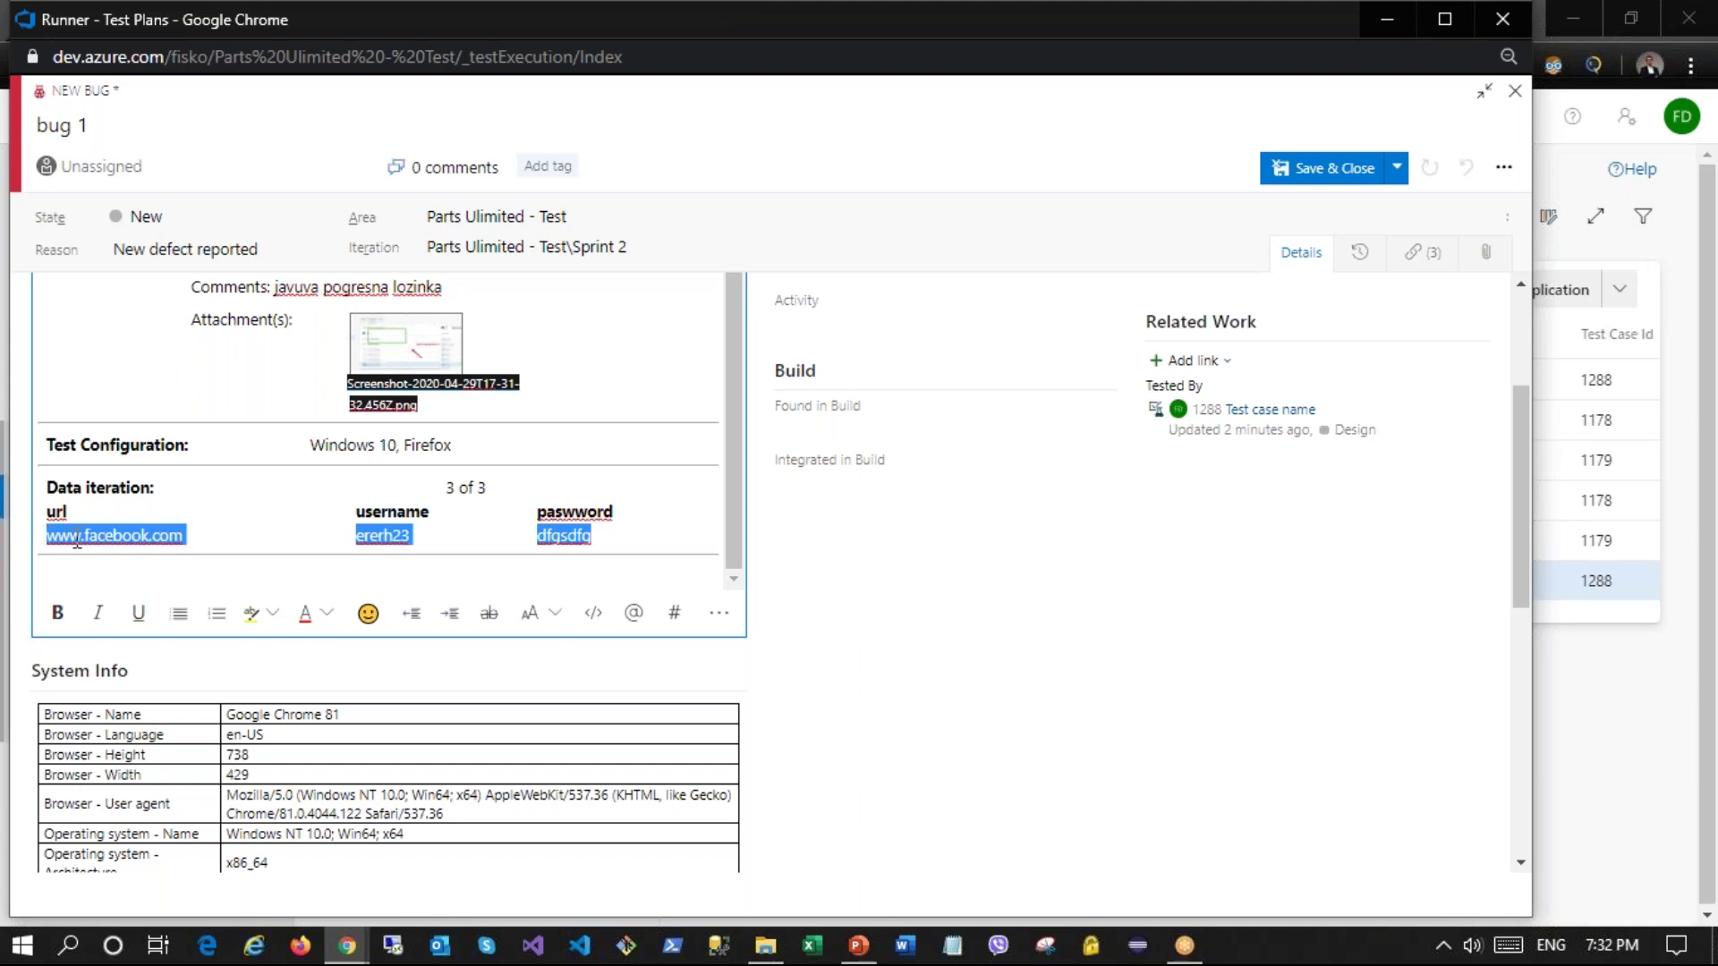
{"action": "scroll", "coordinate": [77, 539], "scroll_direction": "down", "scroll_amount": 5}
{"action": "left_click_drag", "start_coordinate": [297, 455], "coordinate": [353, 740]}
{"action": "scroll", "coordinate": [353, 740], "scroll_direction": "down", "scroll_amount": 1}
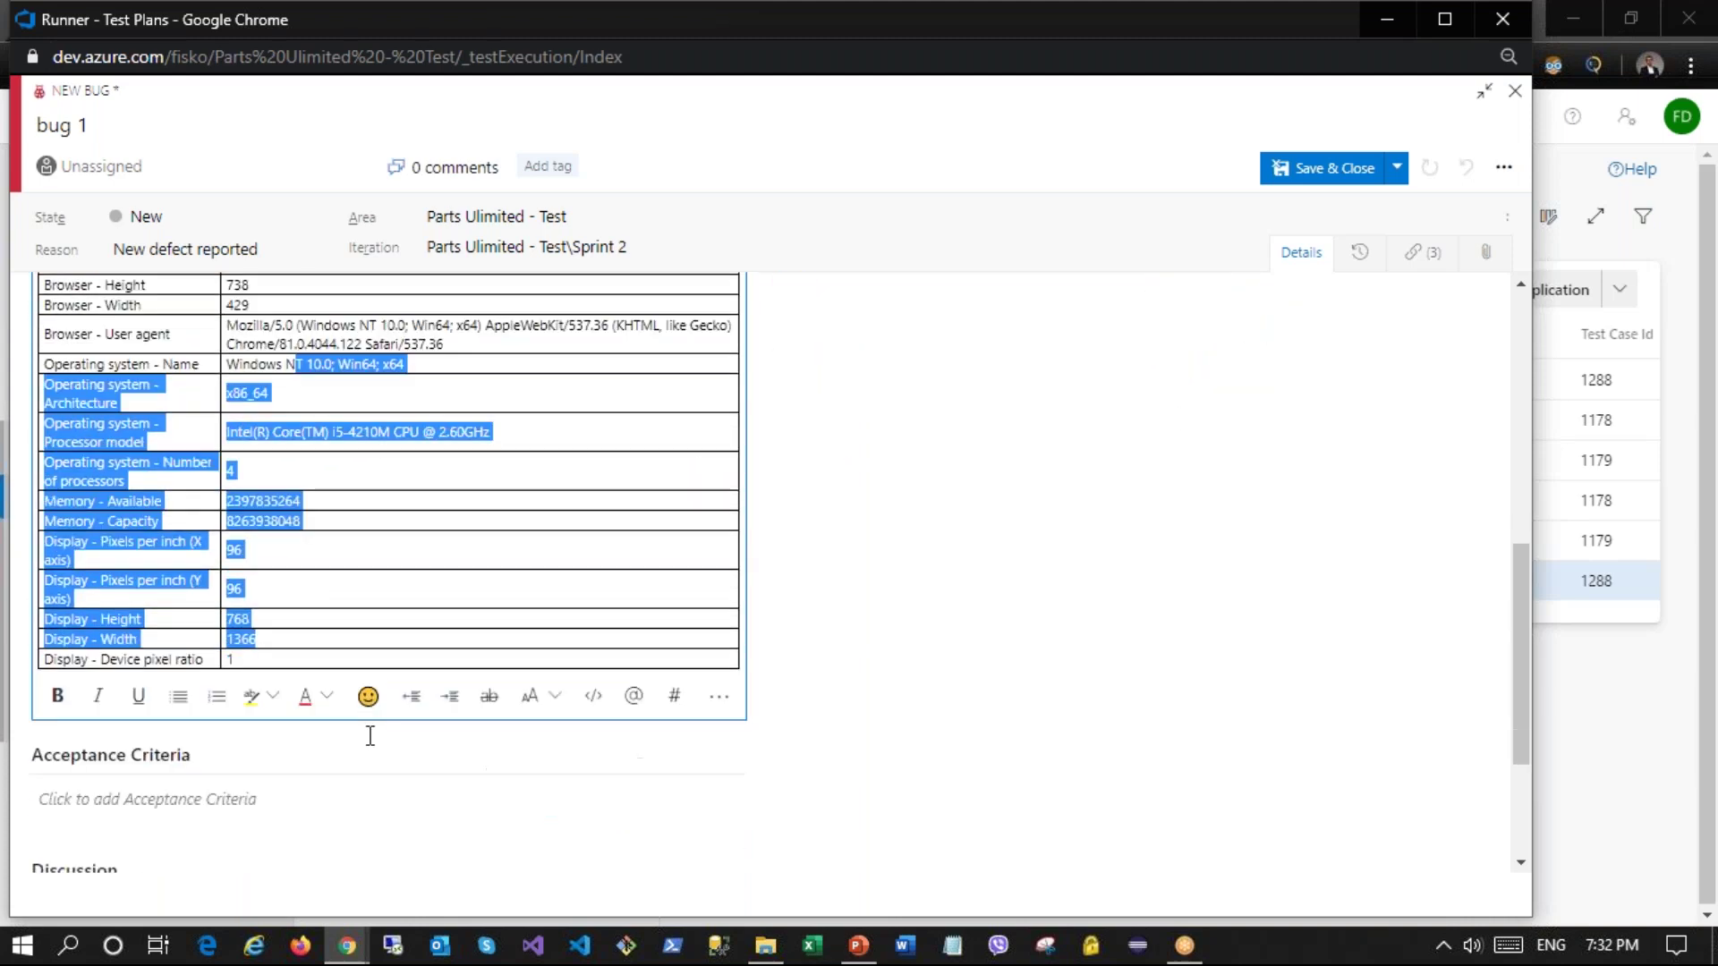
{"action": "scroll", "coordinate": [369, 736], "scroll_direction": "down", "scroll_amount": 2}
Step: Title the bug 'bug 1' and save and close it
{"action": "left_click", "coordinate": [1327, 174]}
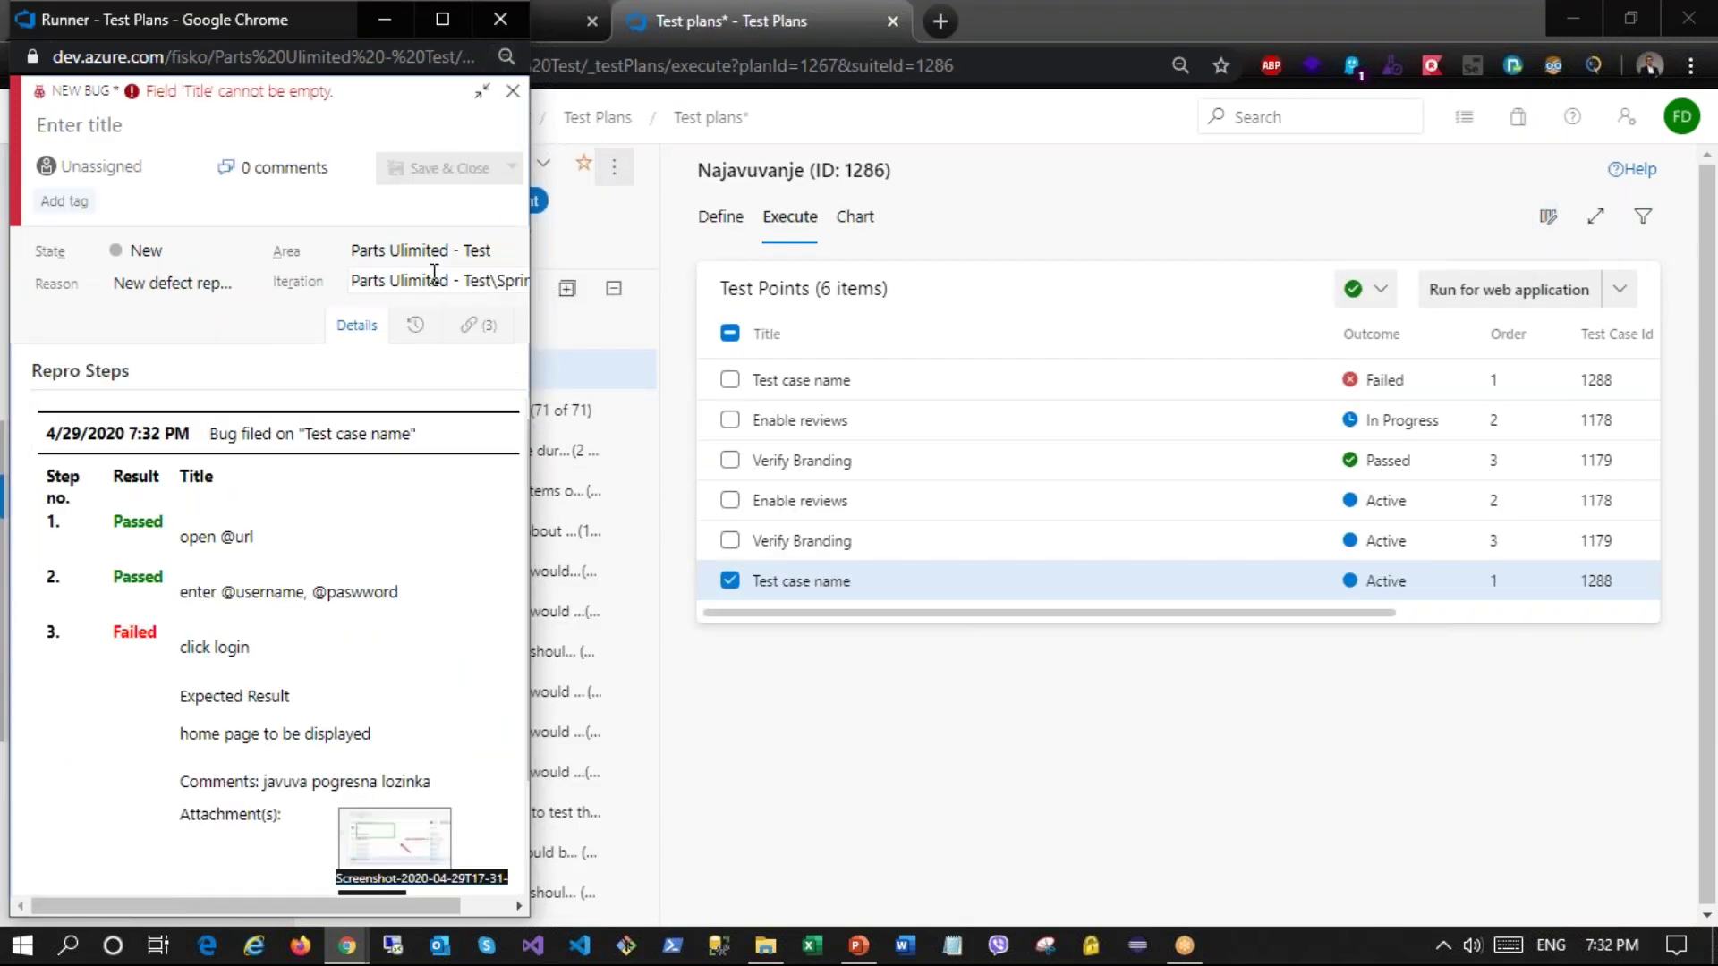
{"action": "left_click", "coordinate": [512, 91]}
{"action": "left_click", "coordinate": [433, 552]}
{"action": "left_click", "coordinate": [193, 139]}
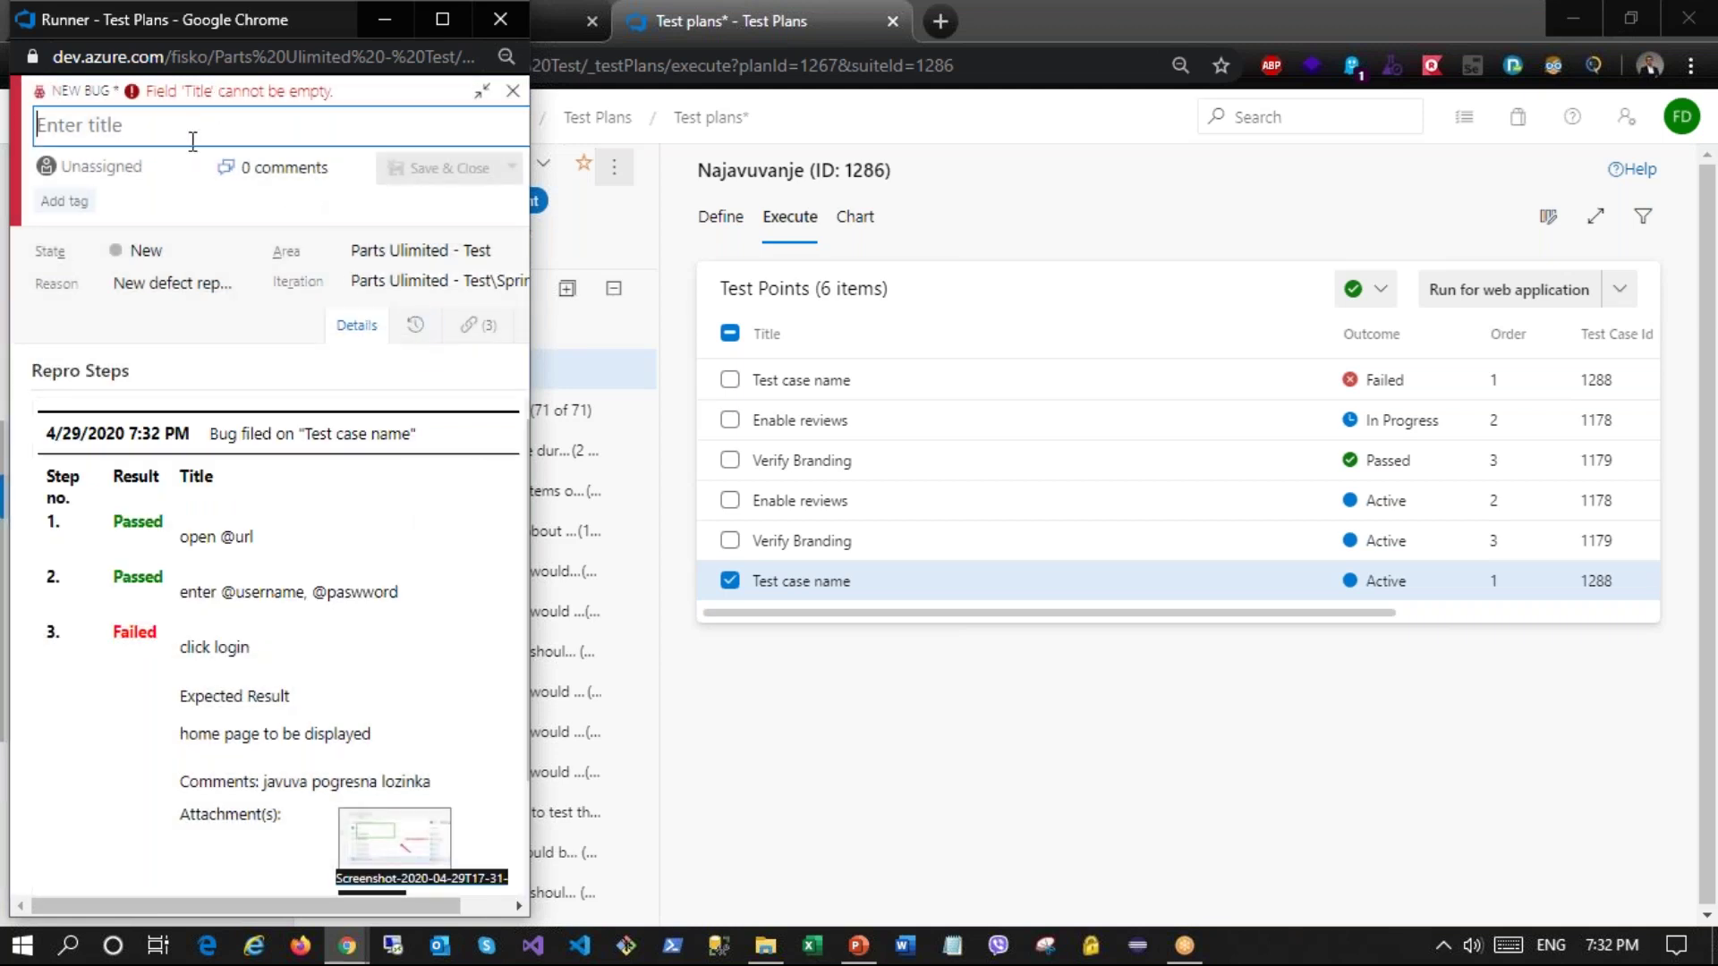
{"action": "type", "text": "bug 1"}
{"action": "left_click", "coordinate": [438, 168]}
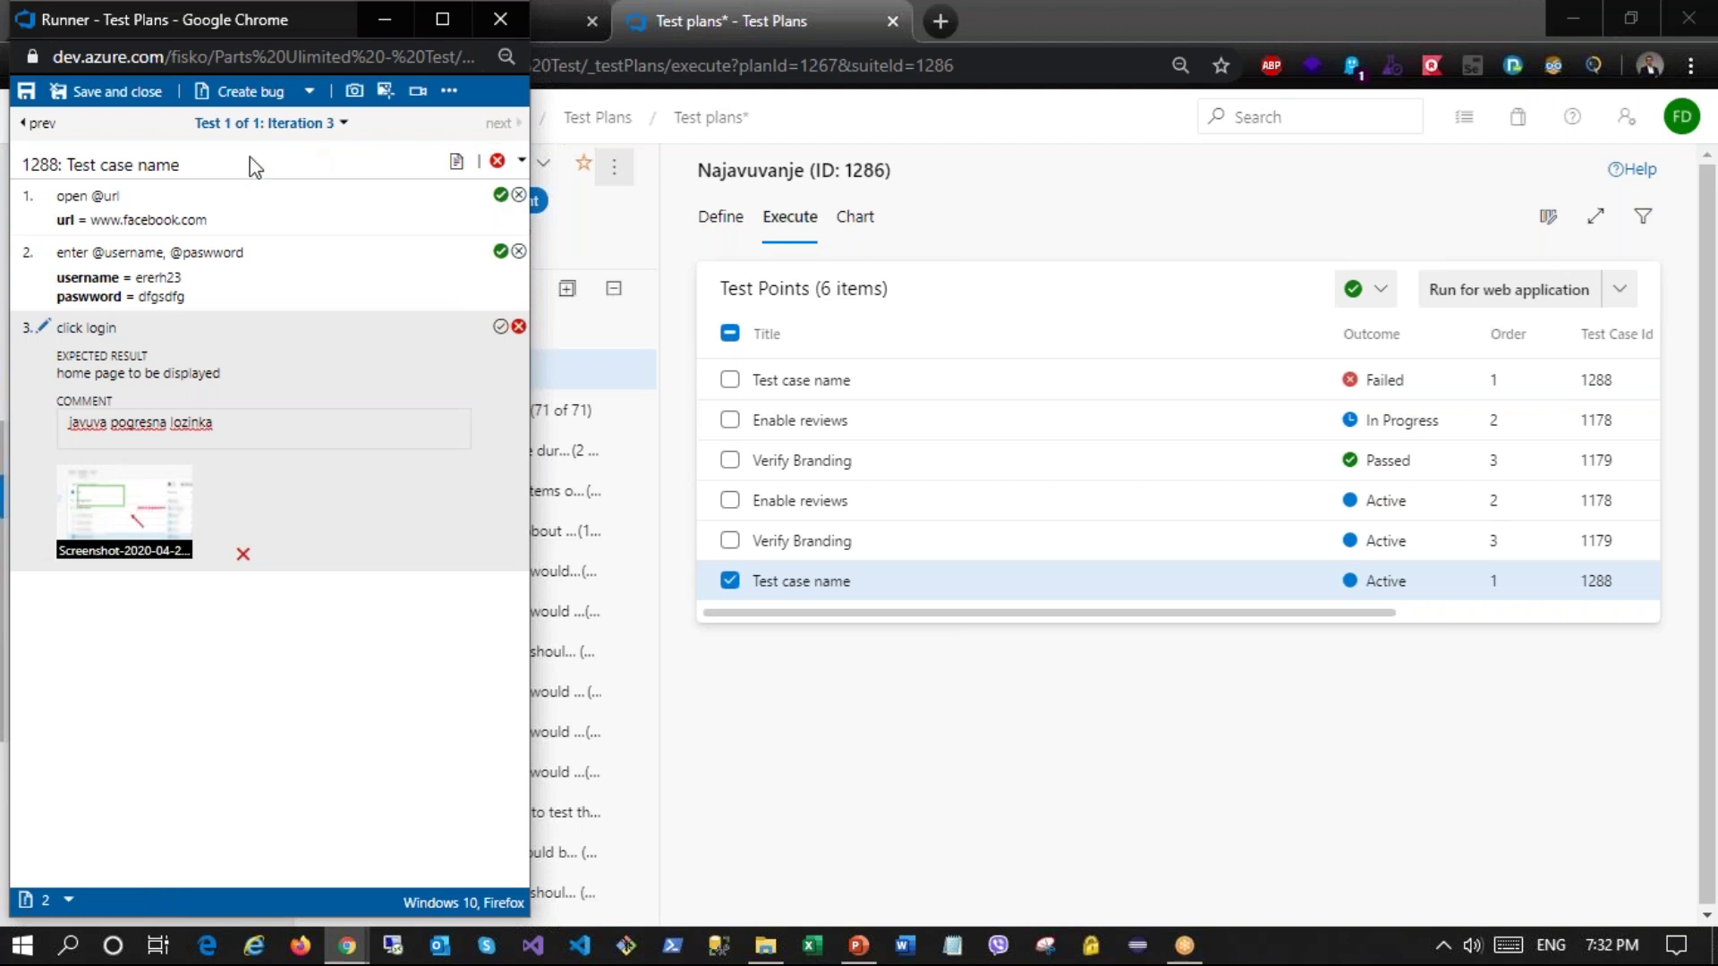
Step: Save the run with the last Test case name point Failed and open Recent test runs
{"action": "left_click", "coordinate": [118, 93]}
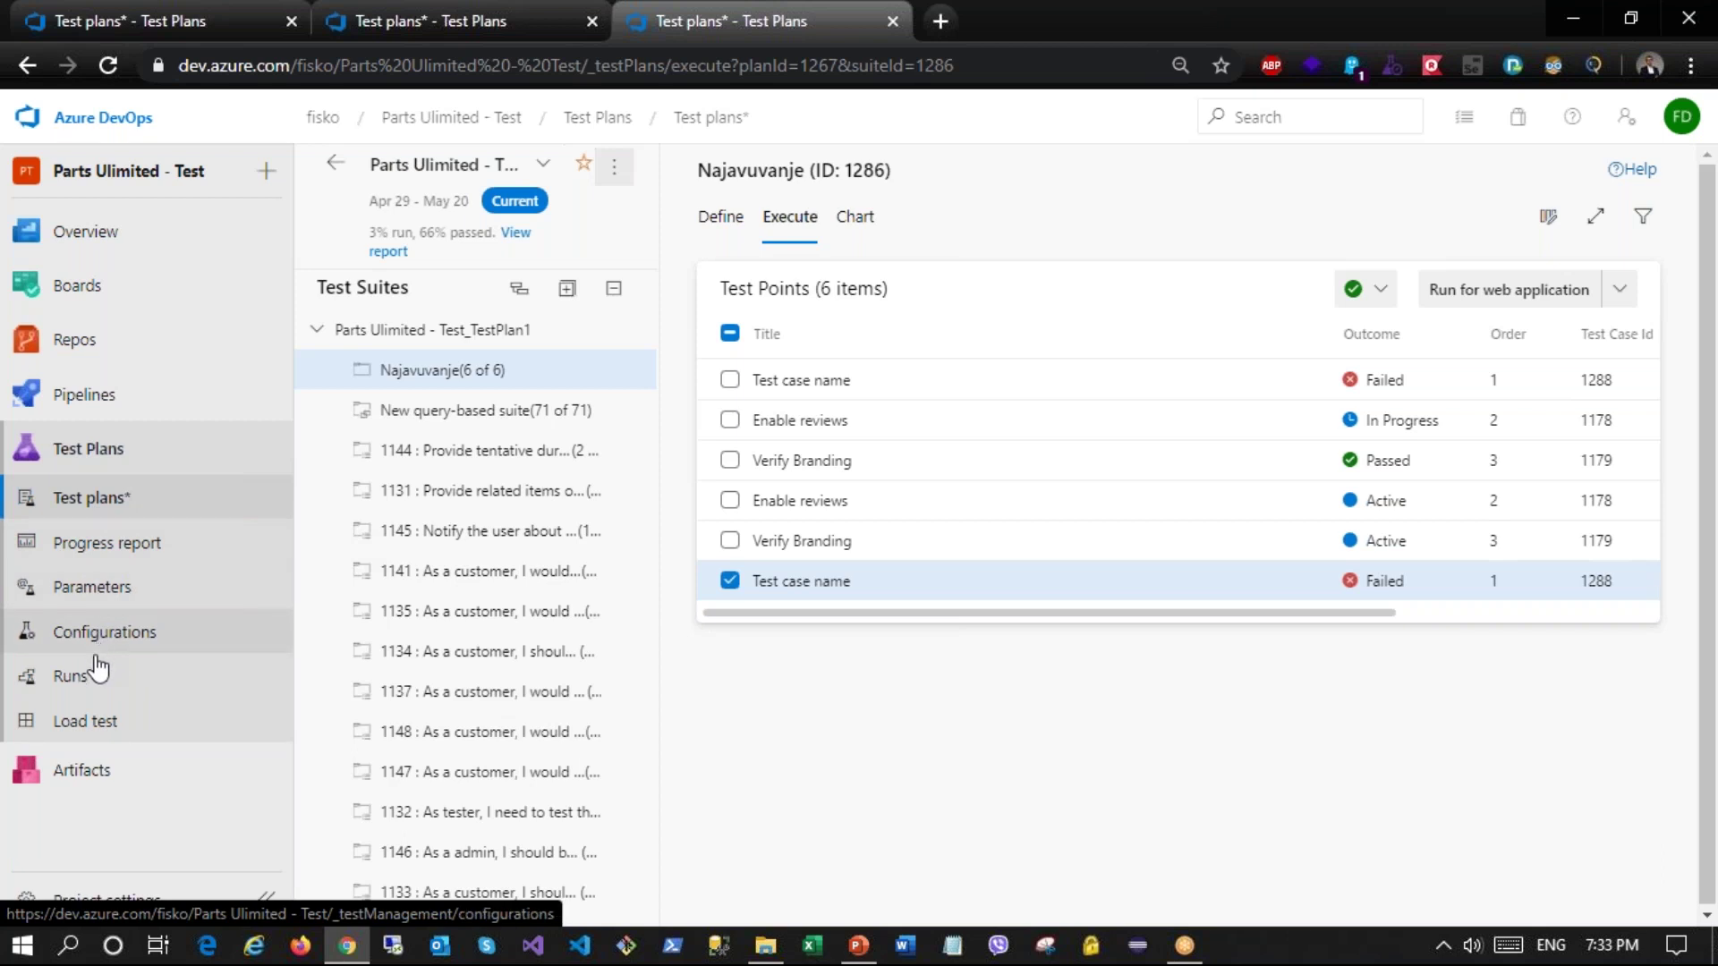
{"action": "left_click", "coordinate": [119, 685]}
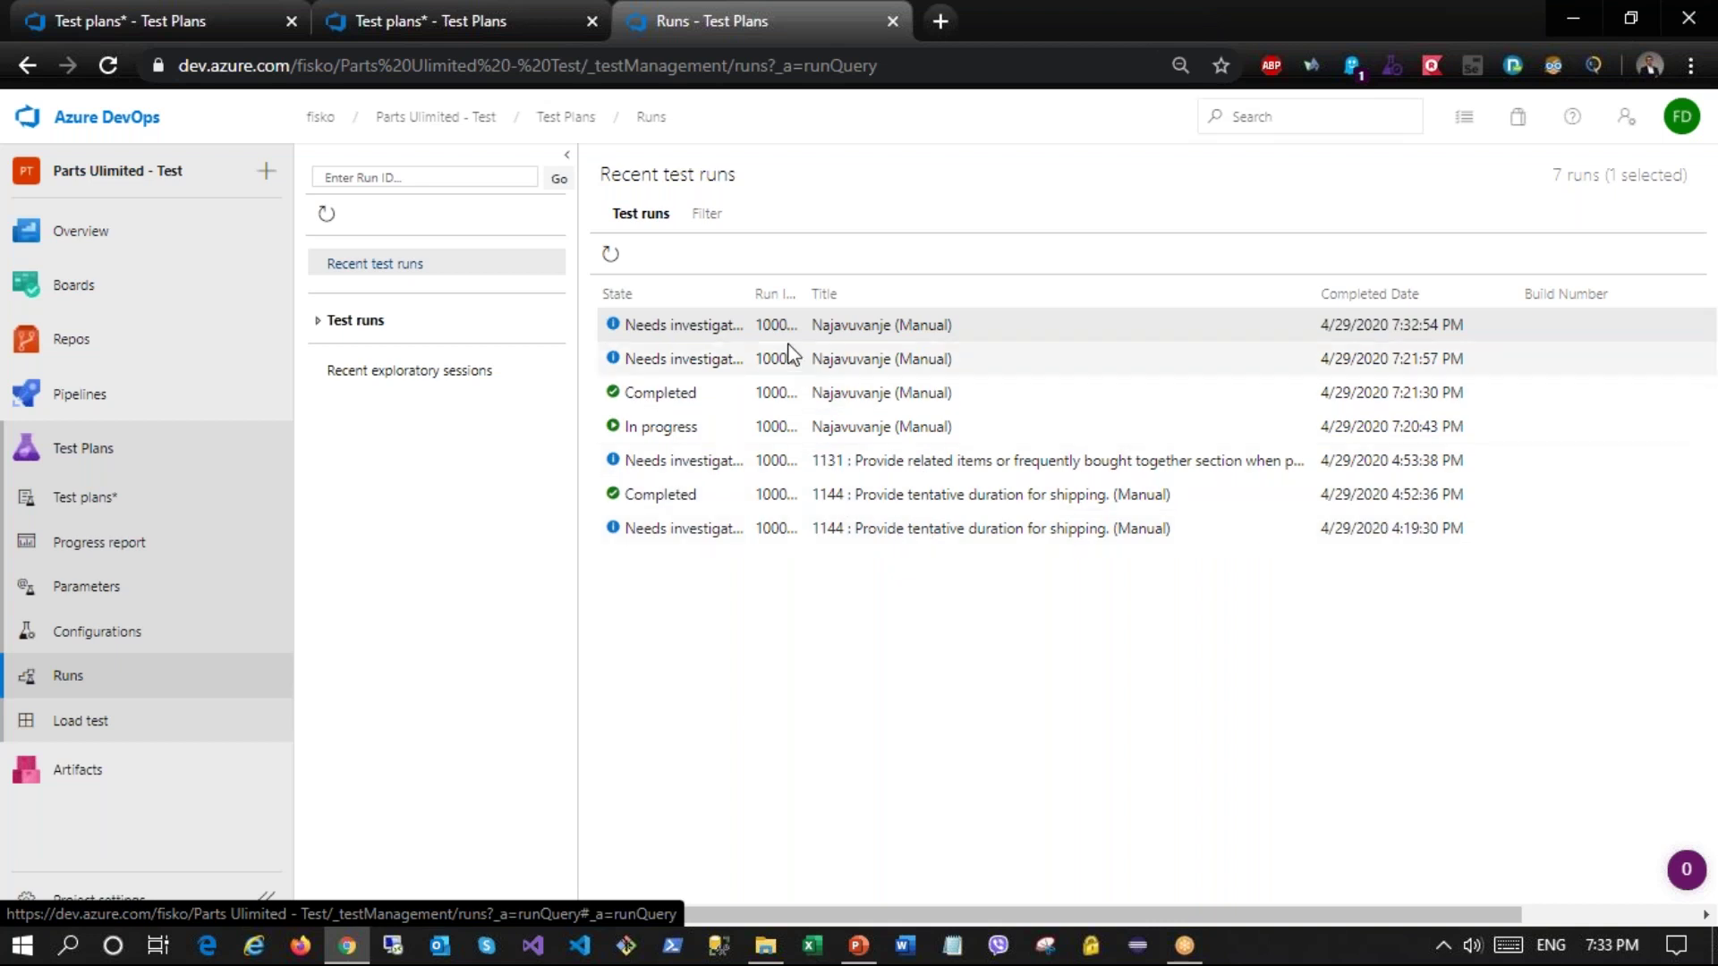
Step: Open run 1000202's summary and select its single failed Test case name result
{"action": "double_click", "coordinate": [817, 337]}
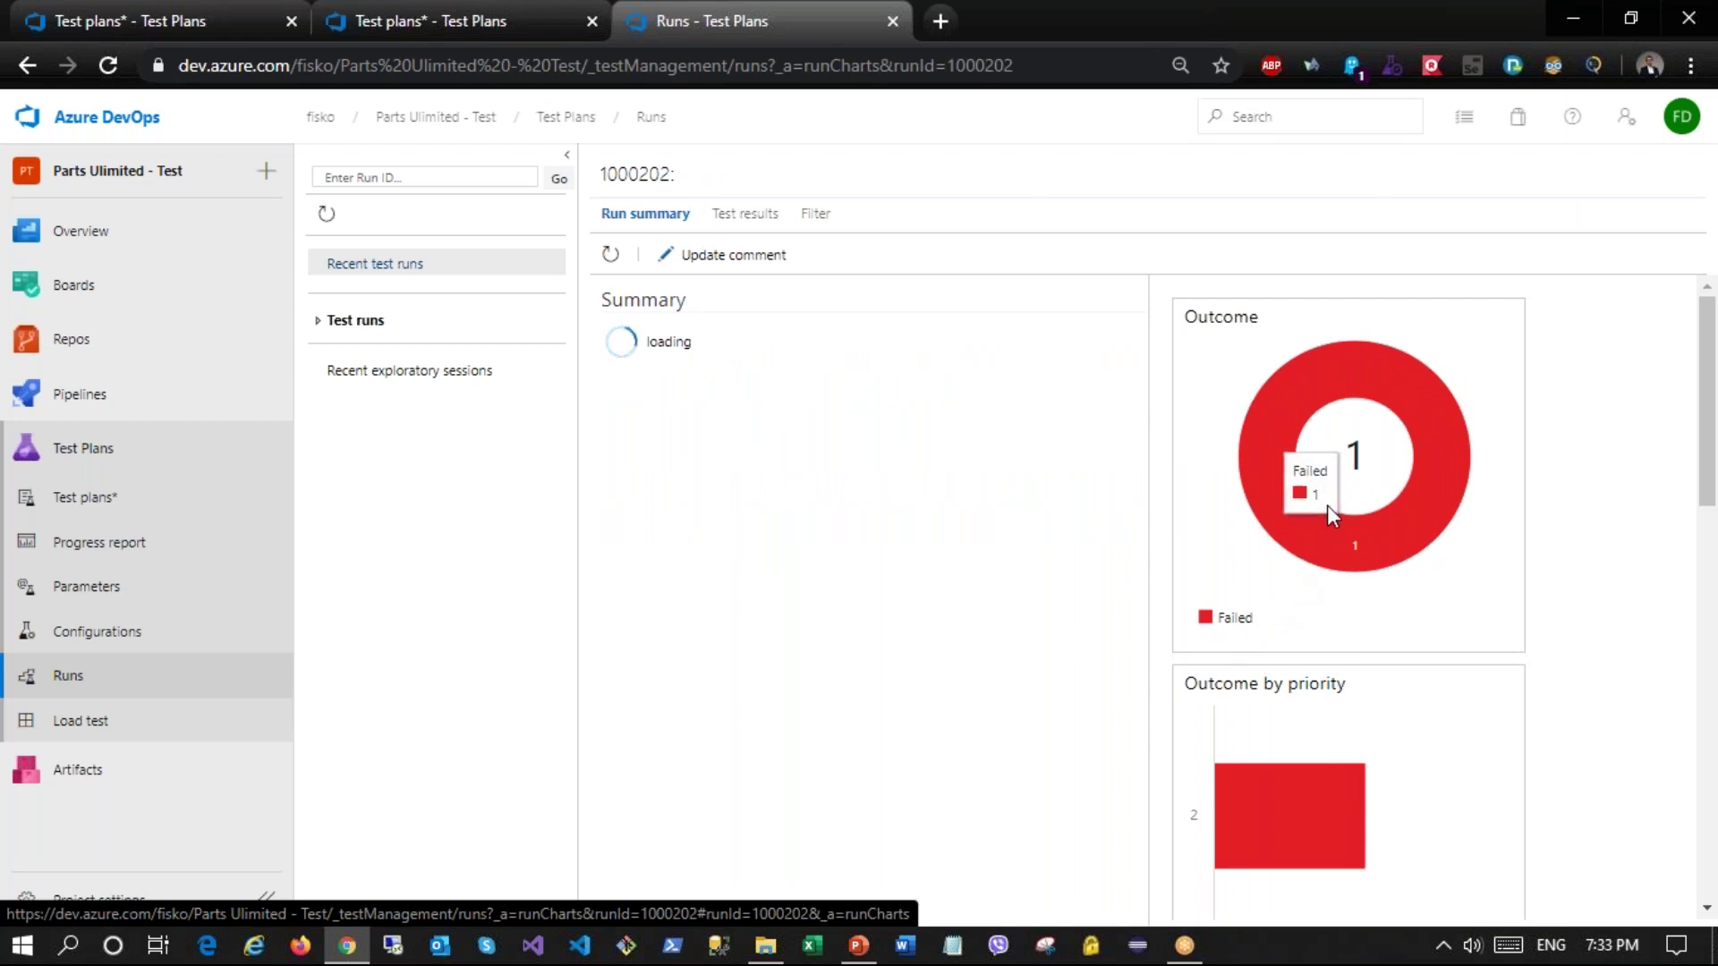
{"action": "scroll", "coordinate": [1261, 590], "scroll_direction": "down", "scroll_amount": 8}
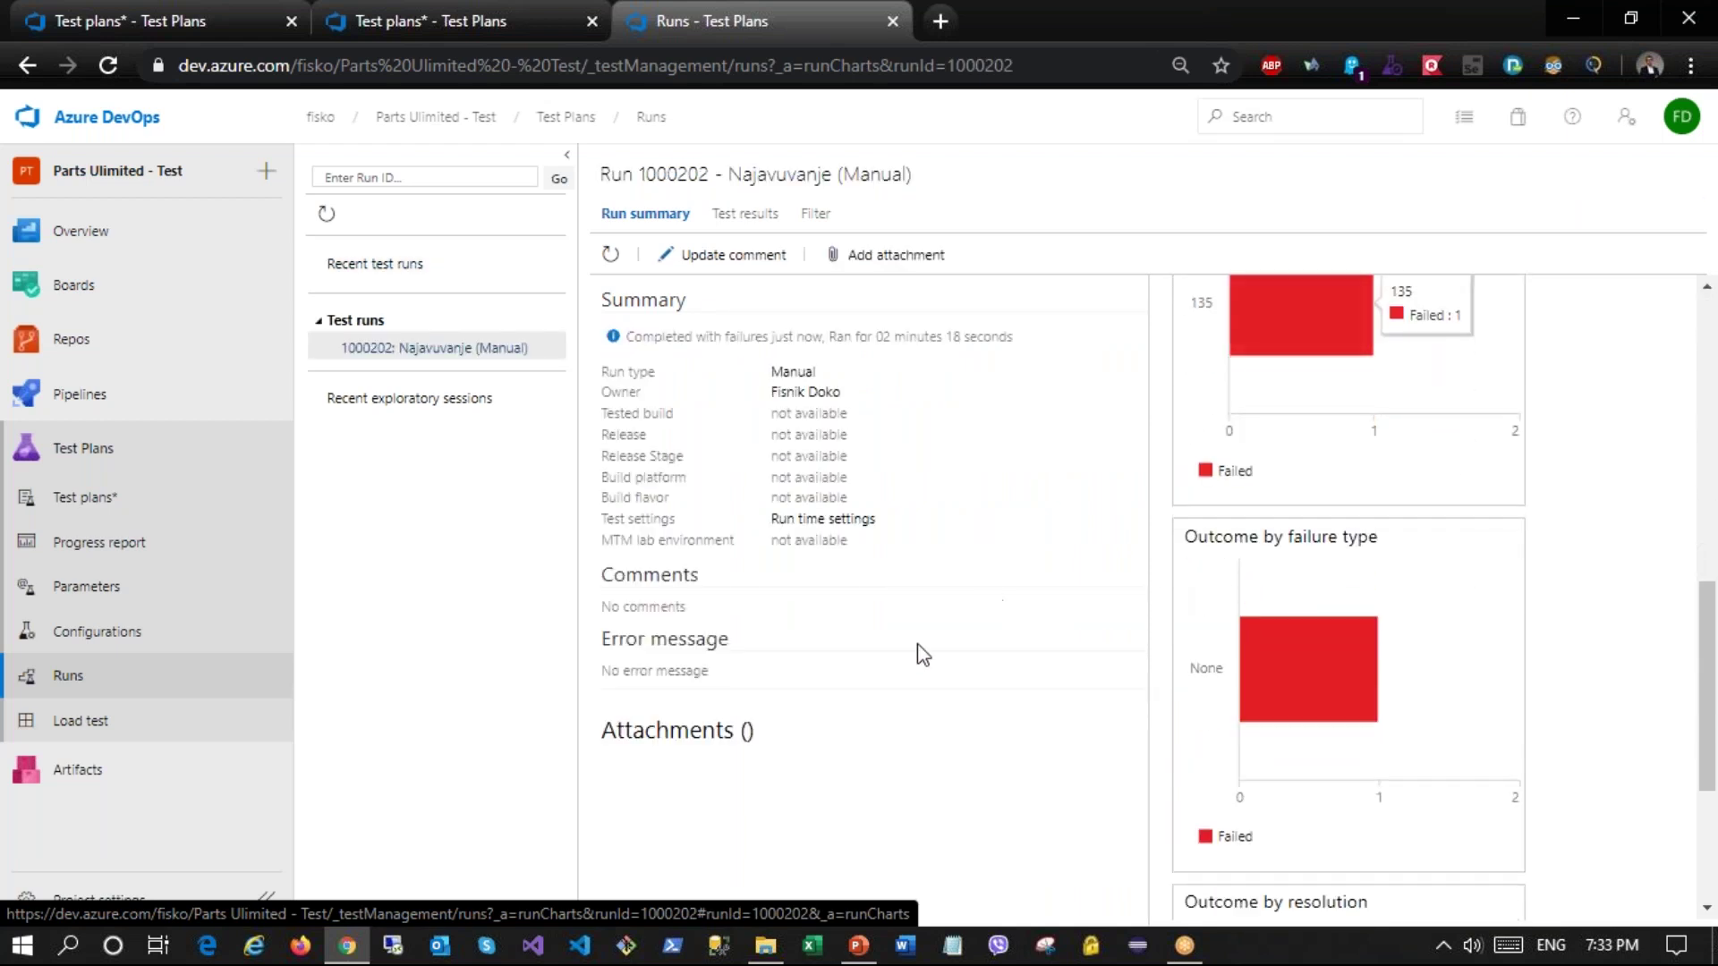
{"action": "left_click", "coordinate": [759, 219]}
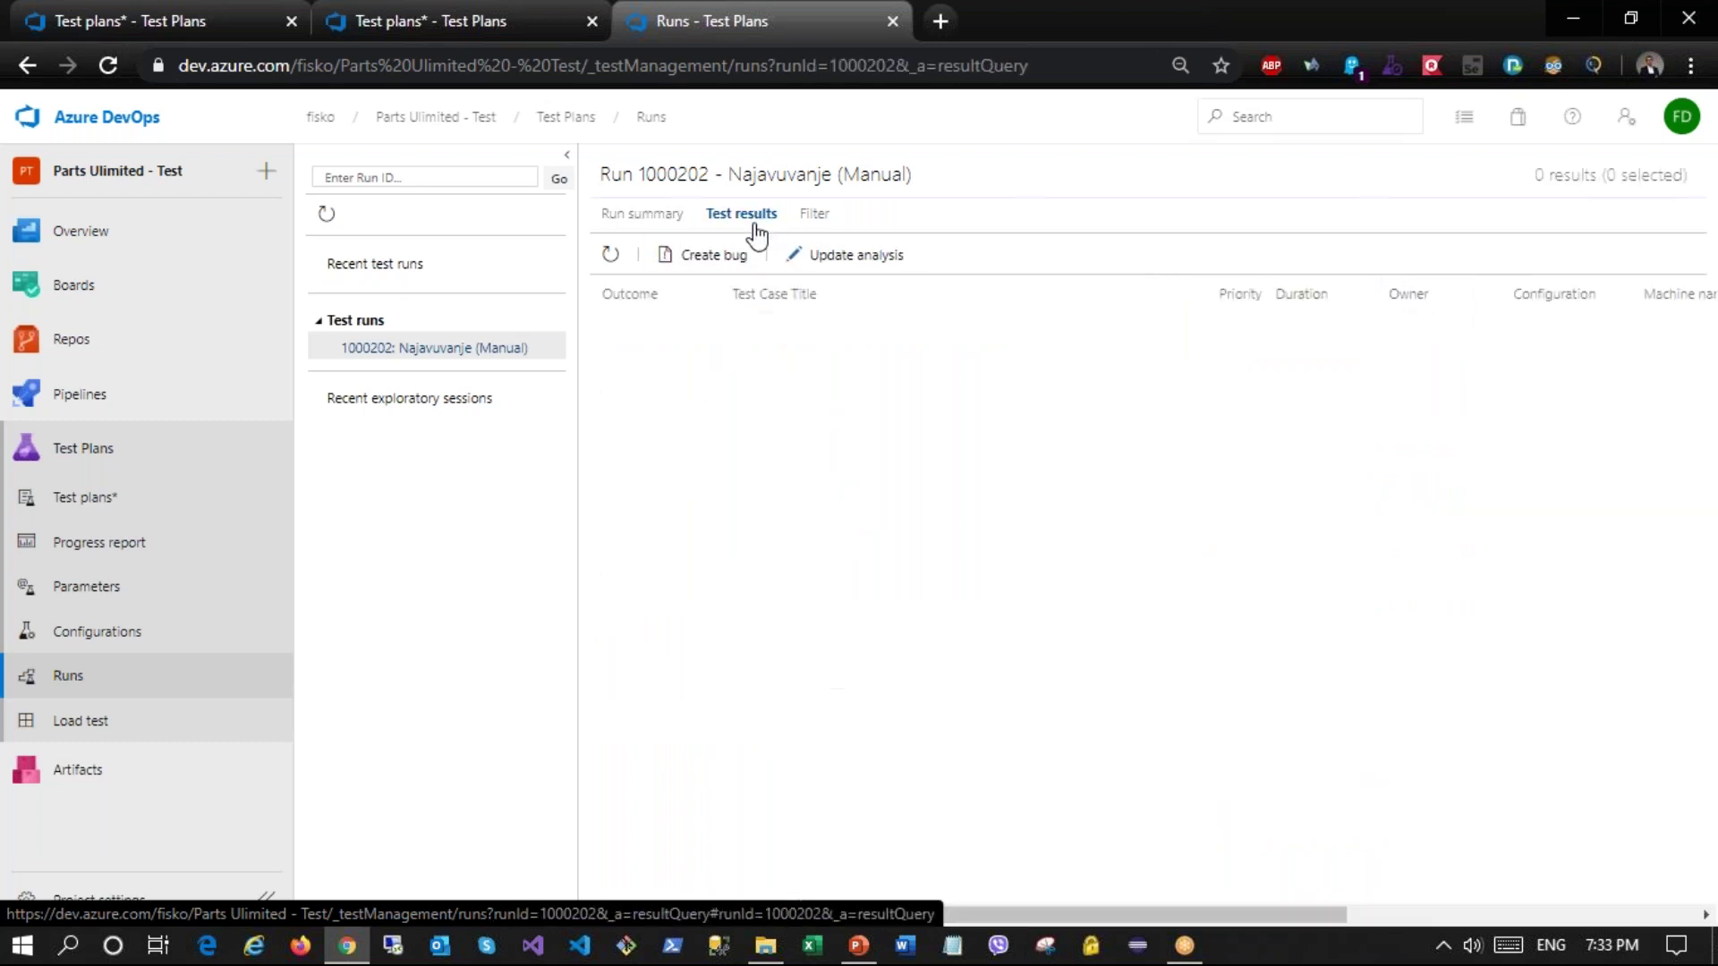
{"action": "left_click", "coordinate": [651, 327]}
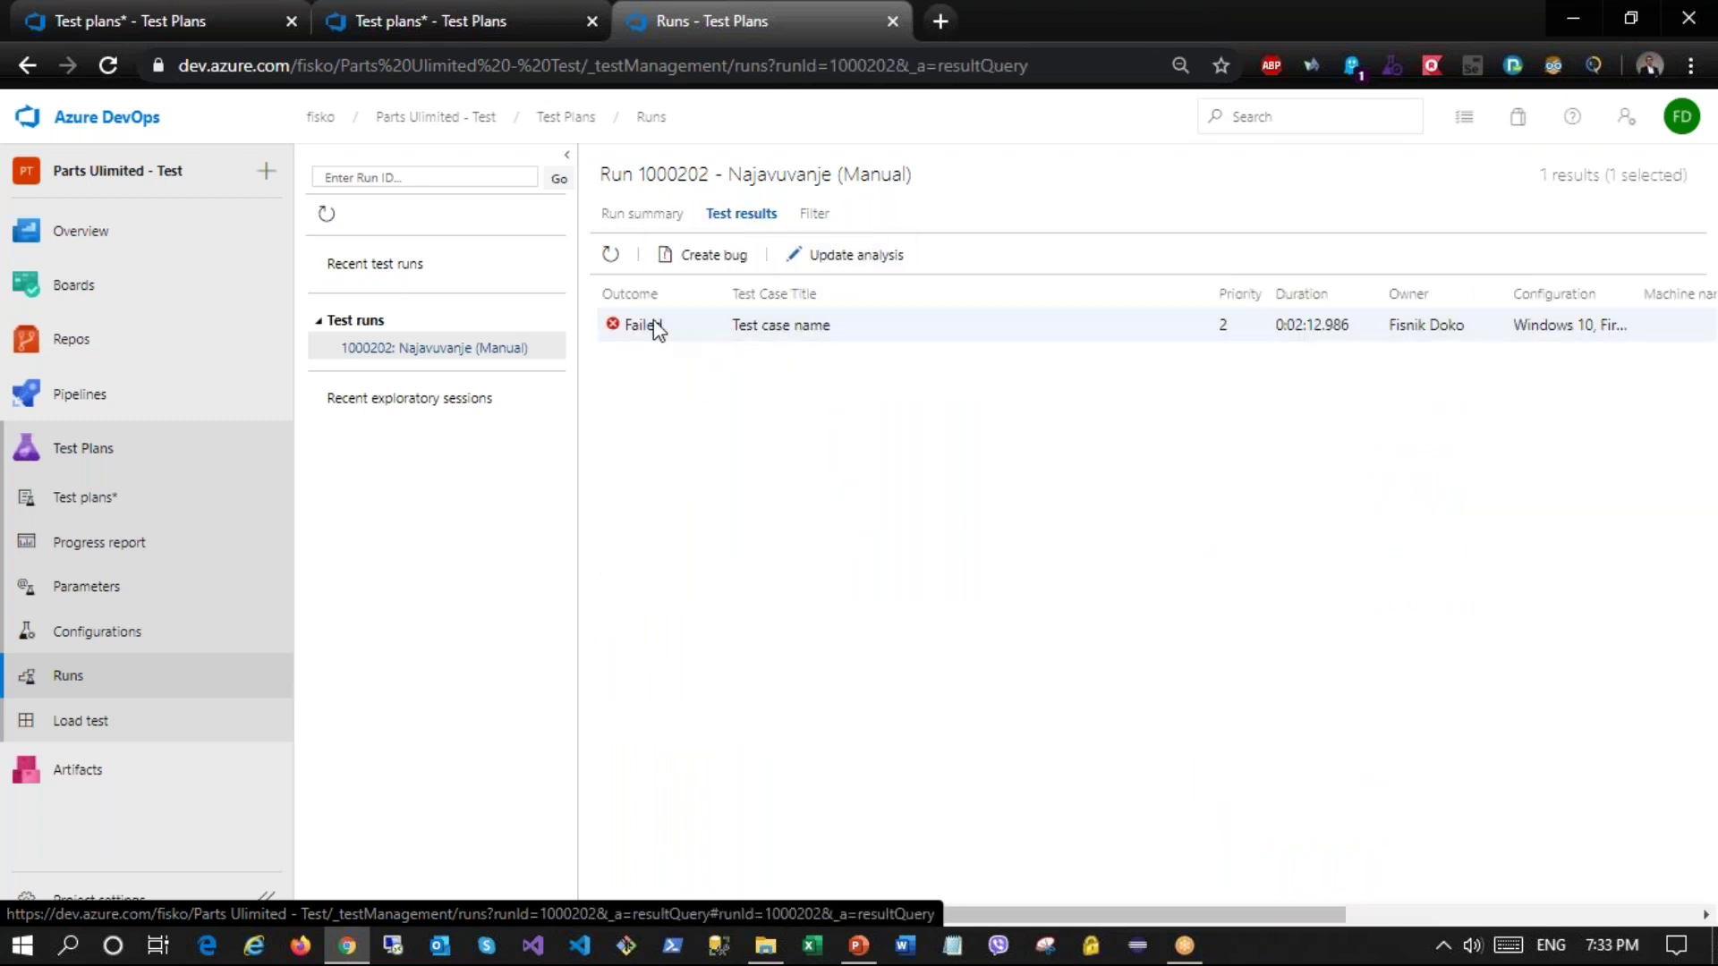
Step: Expand the failed result's Iterations 1, 2 and 3, check its History, then return to Runs
{"action": "double_click", "coordinate": [651, 333]}
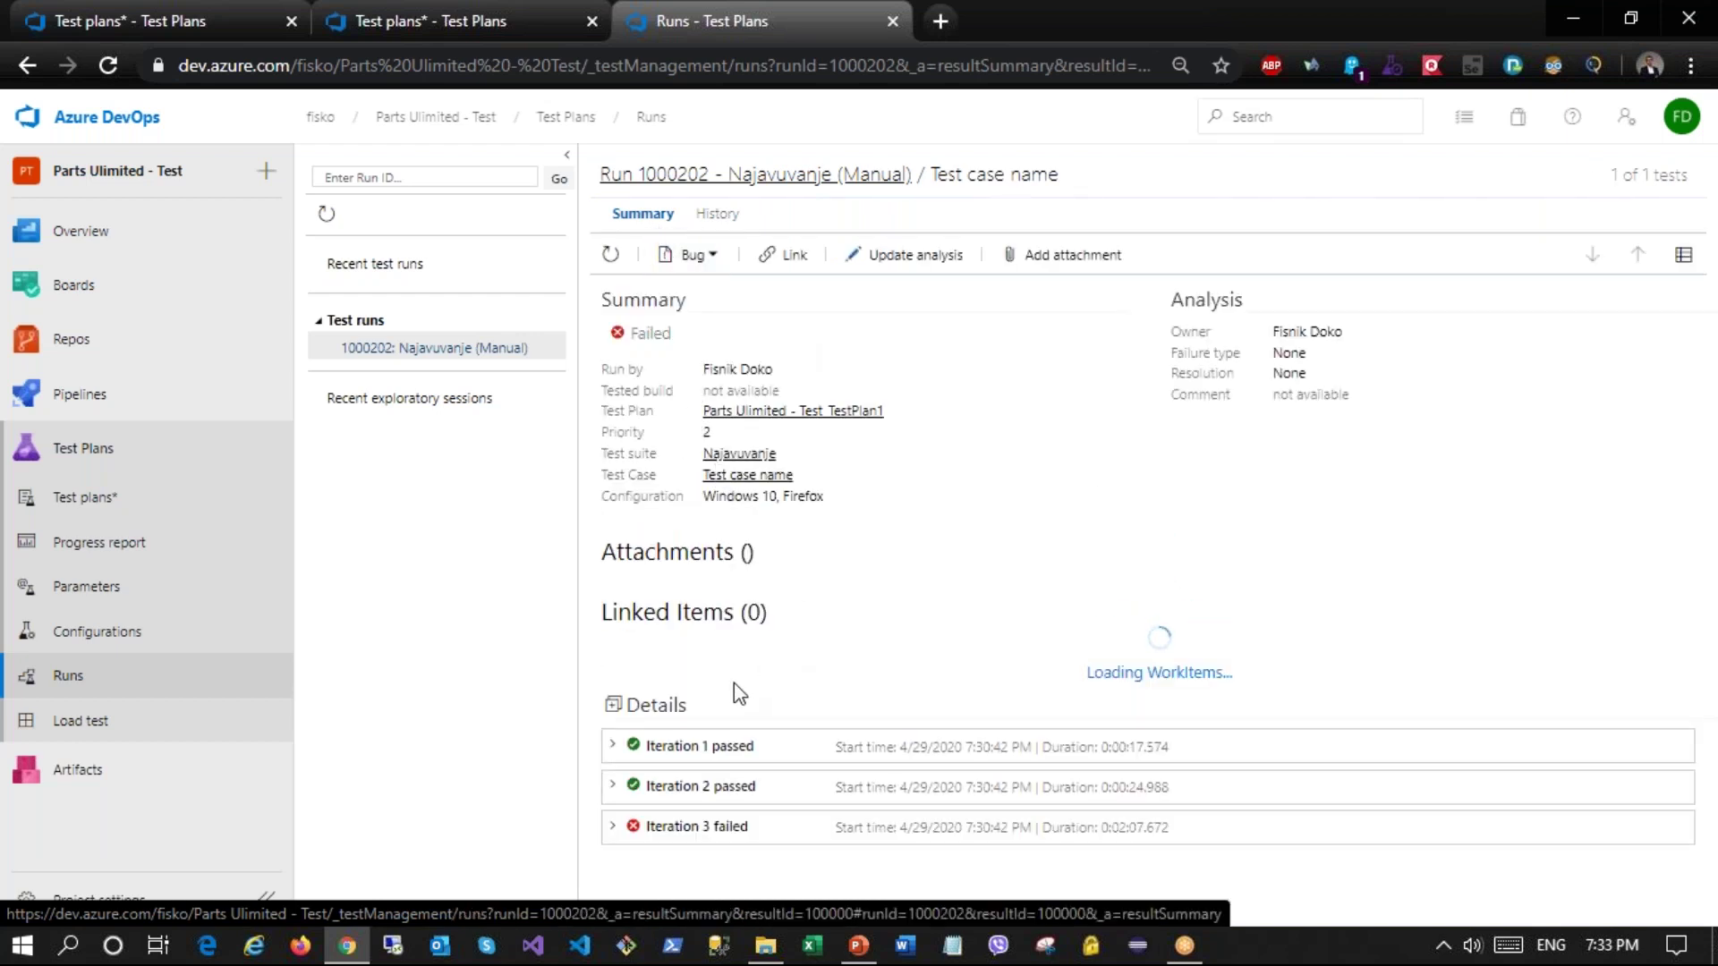
{"action": "left_click", "coordinate": [612, 746]}
{"action": "scroll", "coordinate": [727, 338], "scroll_direction": "down", "scroll_amount": 5}
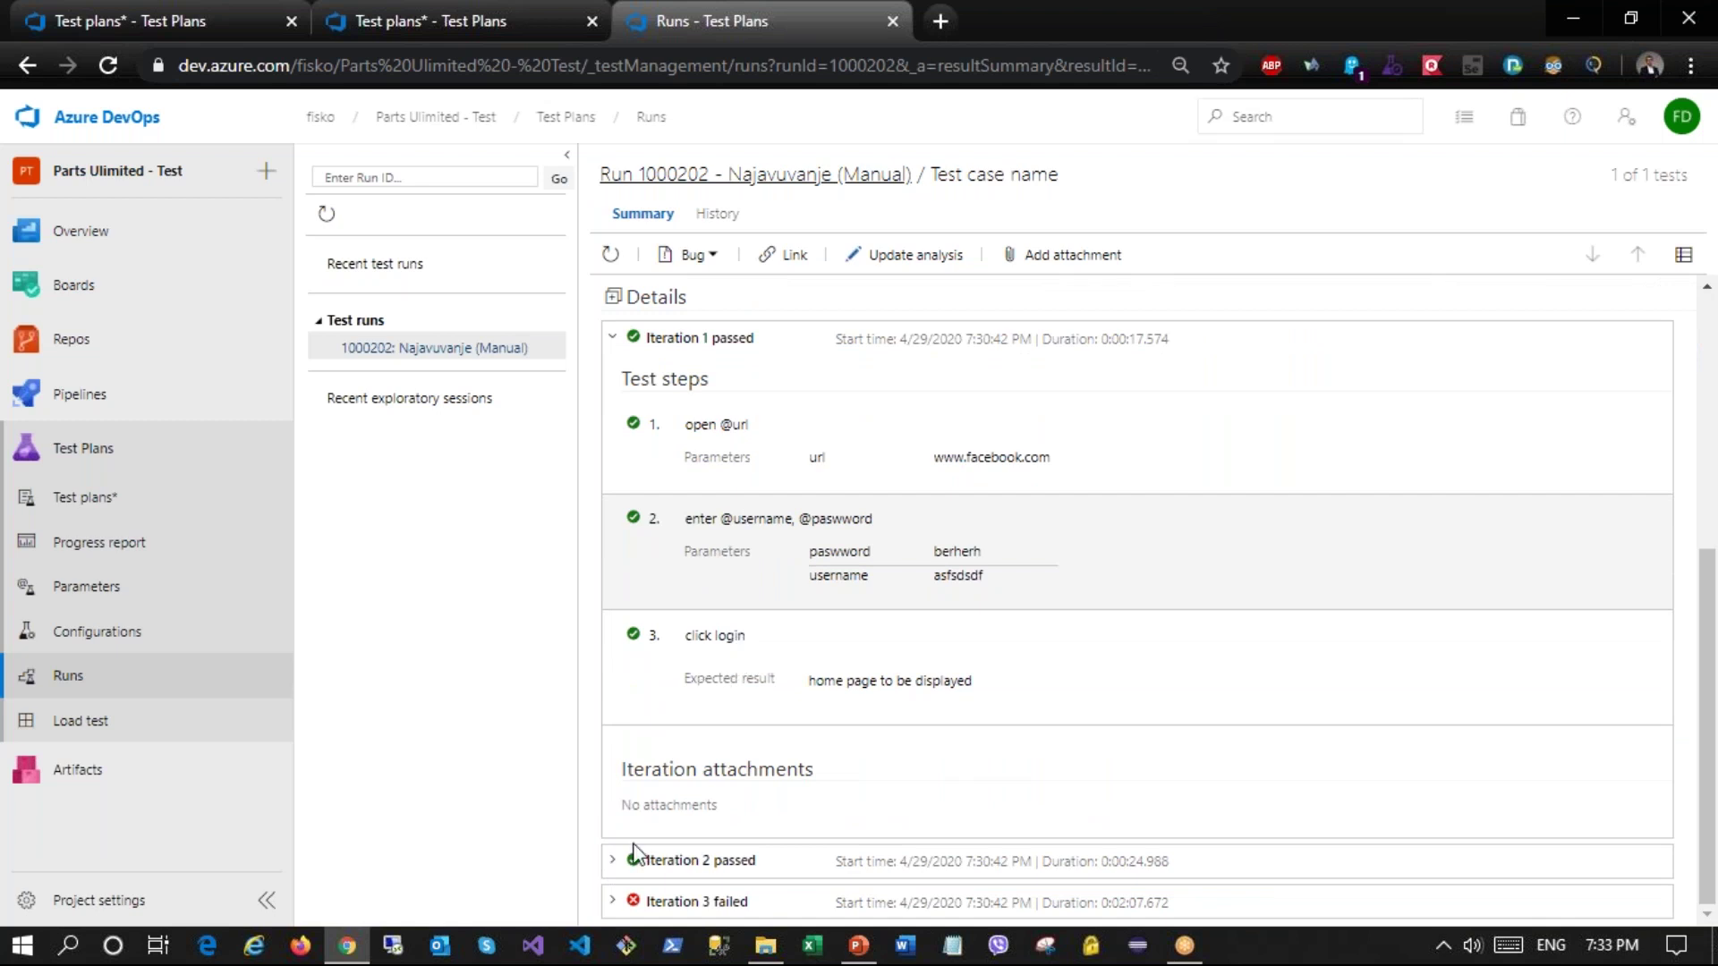
{"action": "left_click", "coordinate": [614, 861]}
{"action": "scroll", "coordinate": [881, 648], "scroll_direction": "down", "scroll_amount": 5}
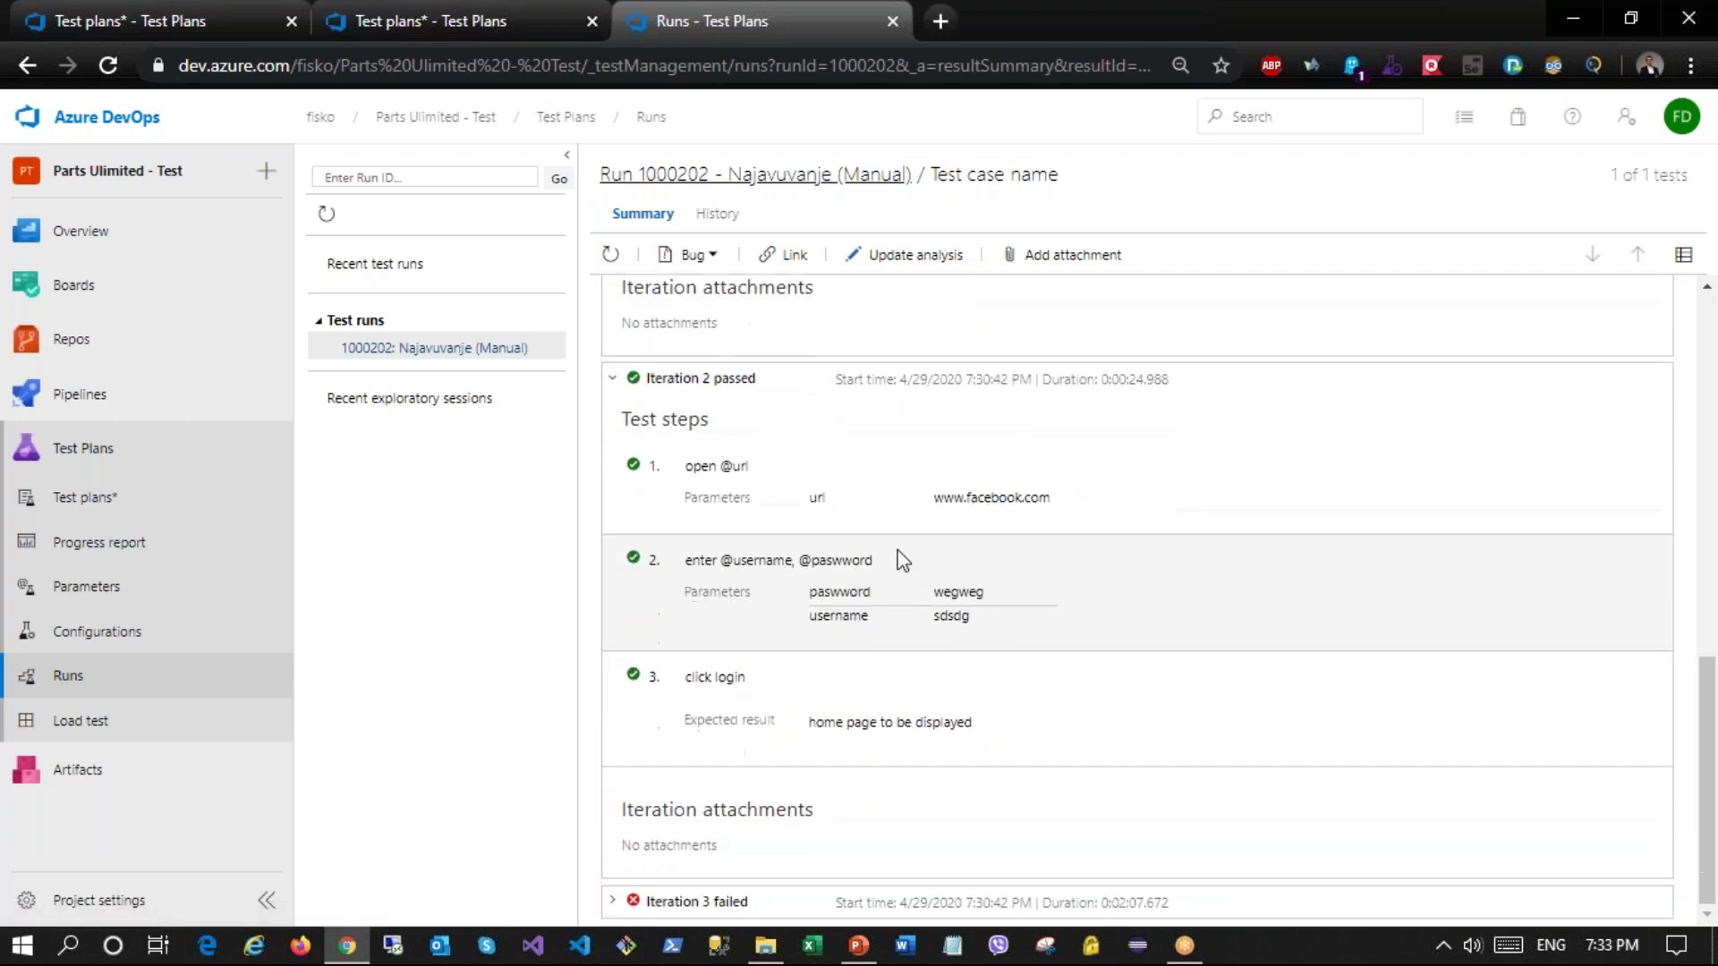
{"action": "left_click", "coordinate": [614, 902]}
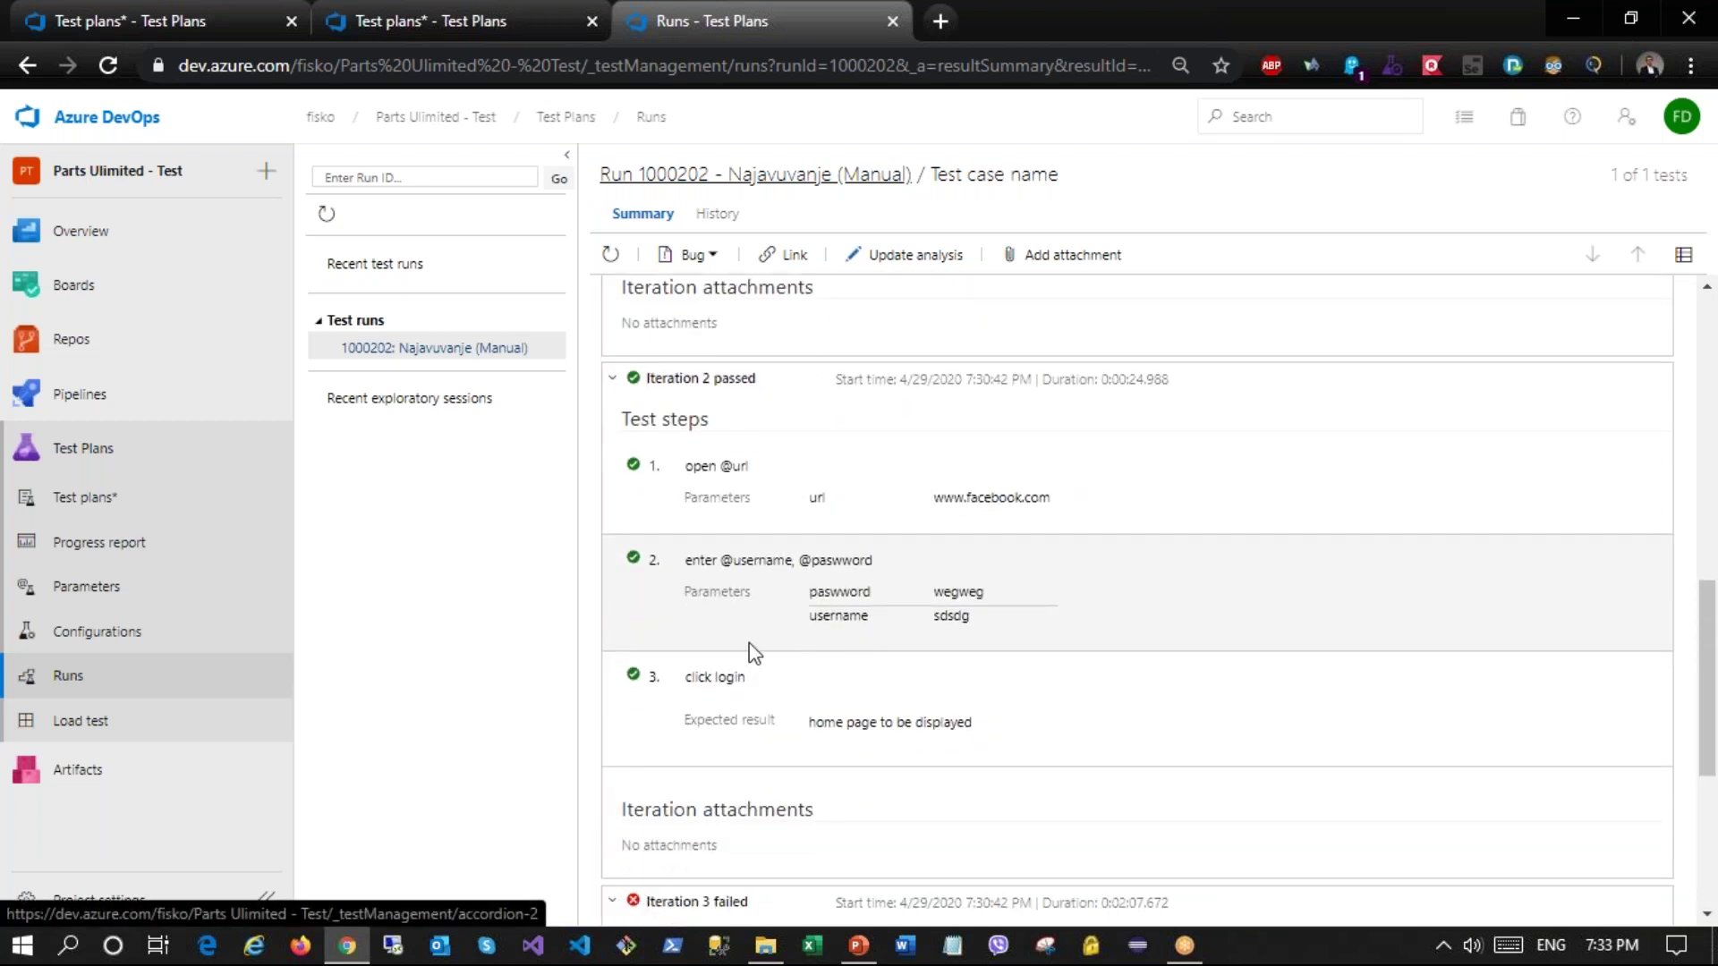
{"action": "scroll", "coordinate": [752, 626], "scroll_direction": "down", "scroll_amount": 5}
{"action": "scroll", "coordinate": [765, 671], "scroll_direction": "down", "scroll_amount": 1}
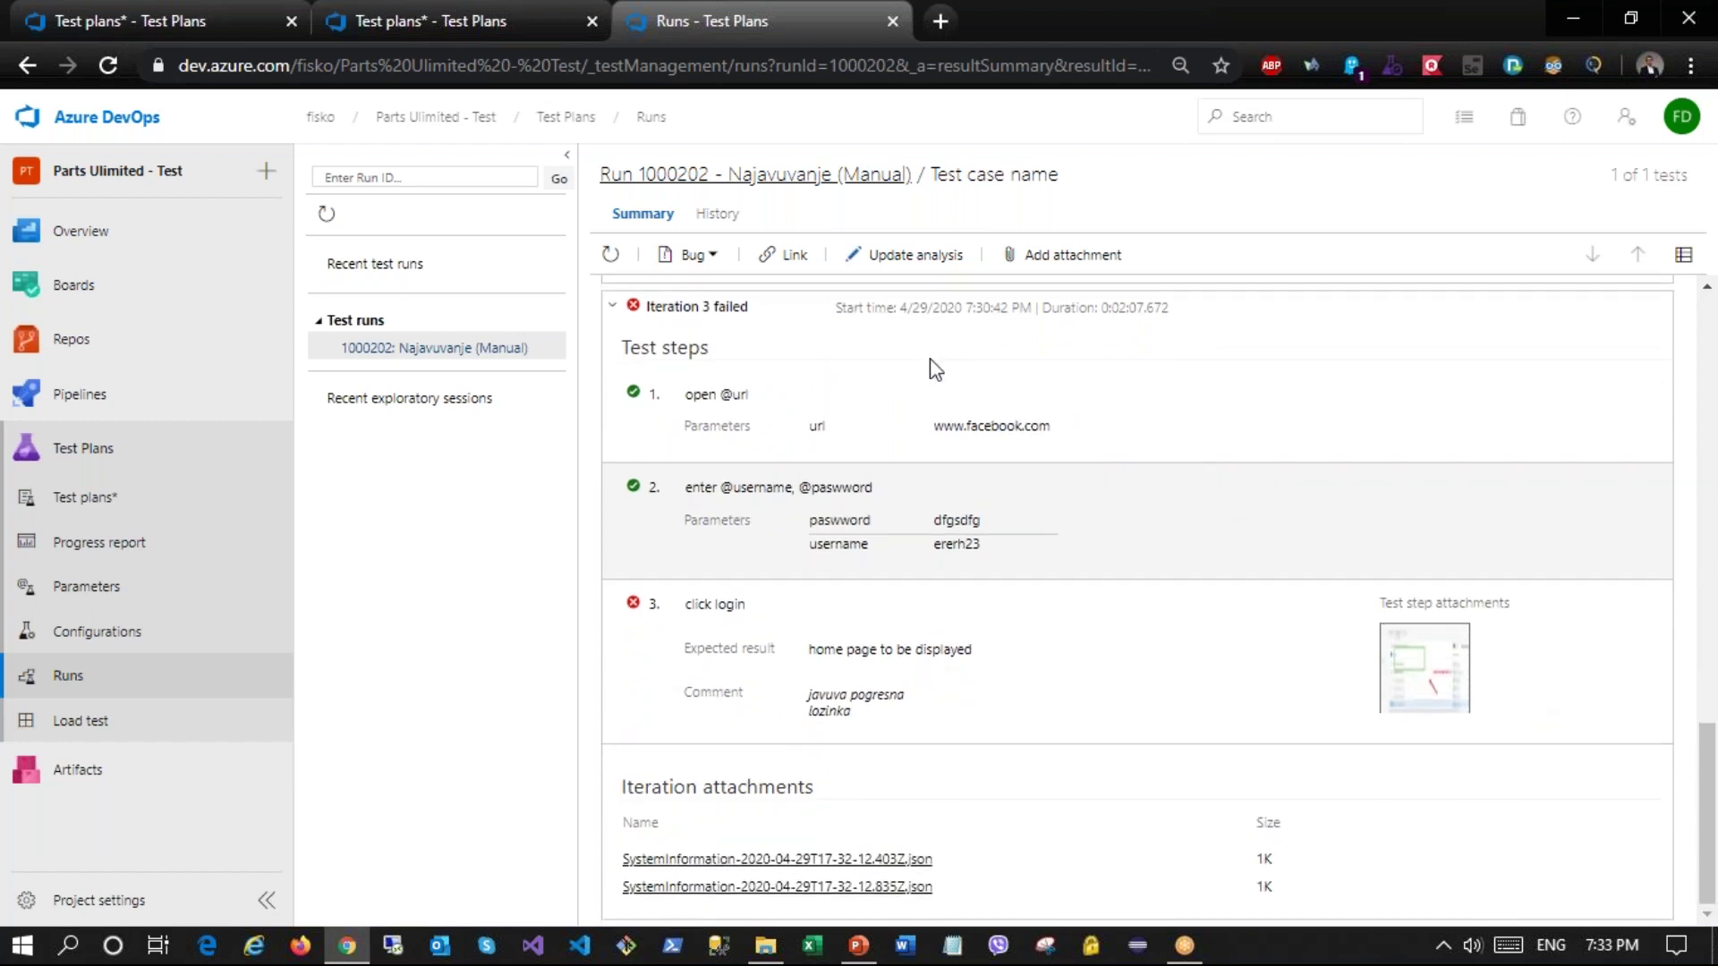
{"action": "left_click", "coordinate": [718, 215]}
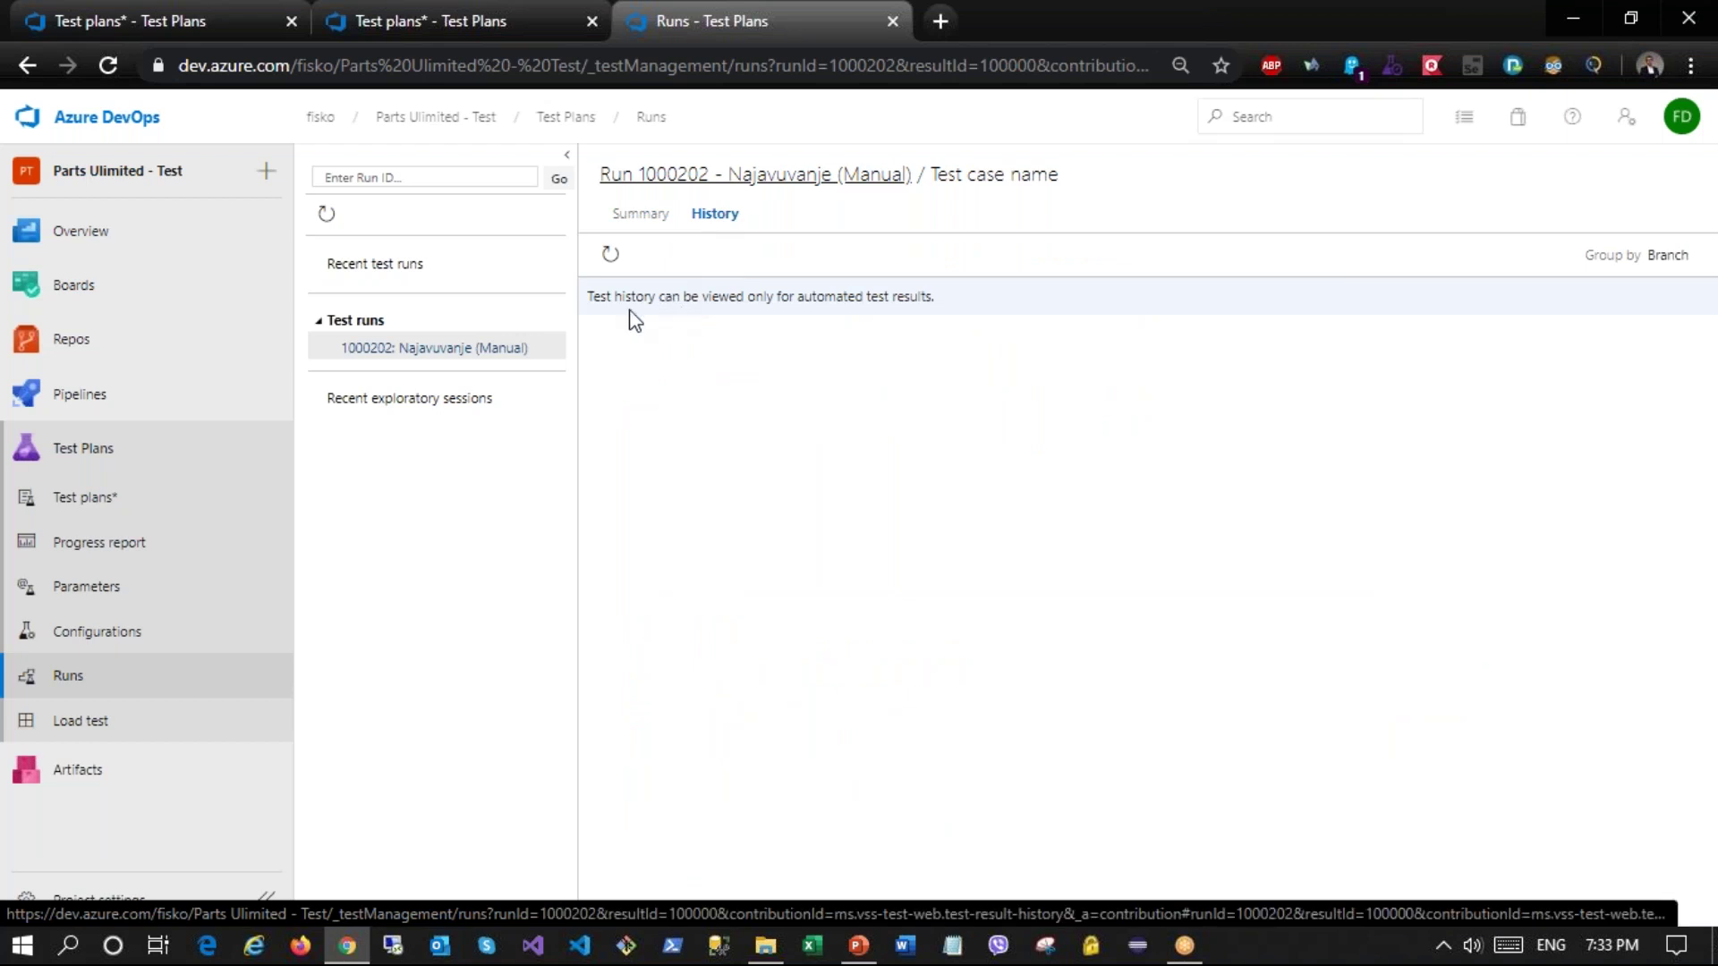
{"action": "left_click", "coordinate": [70, 681]}
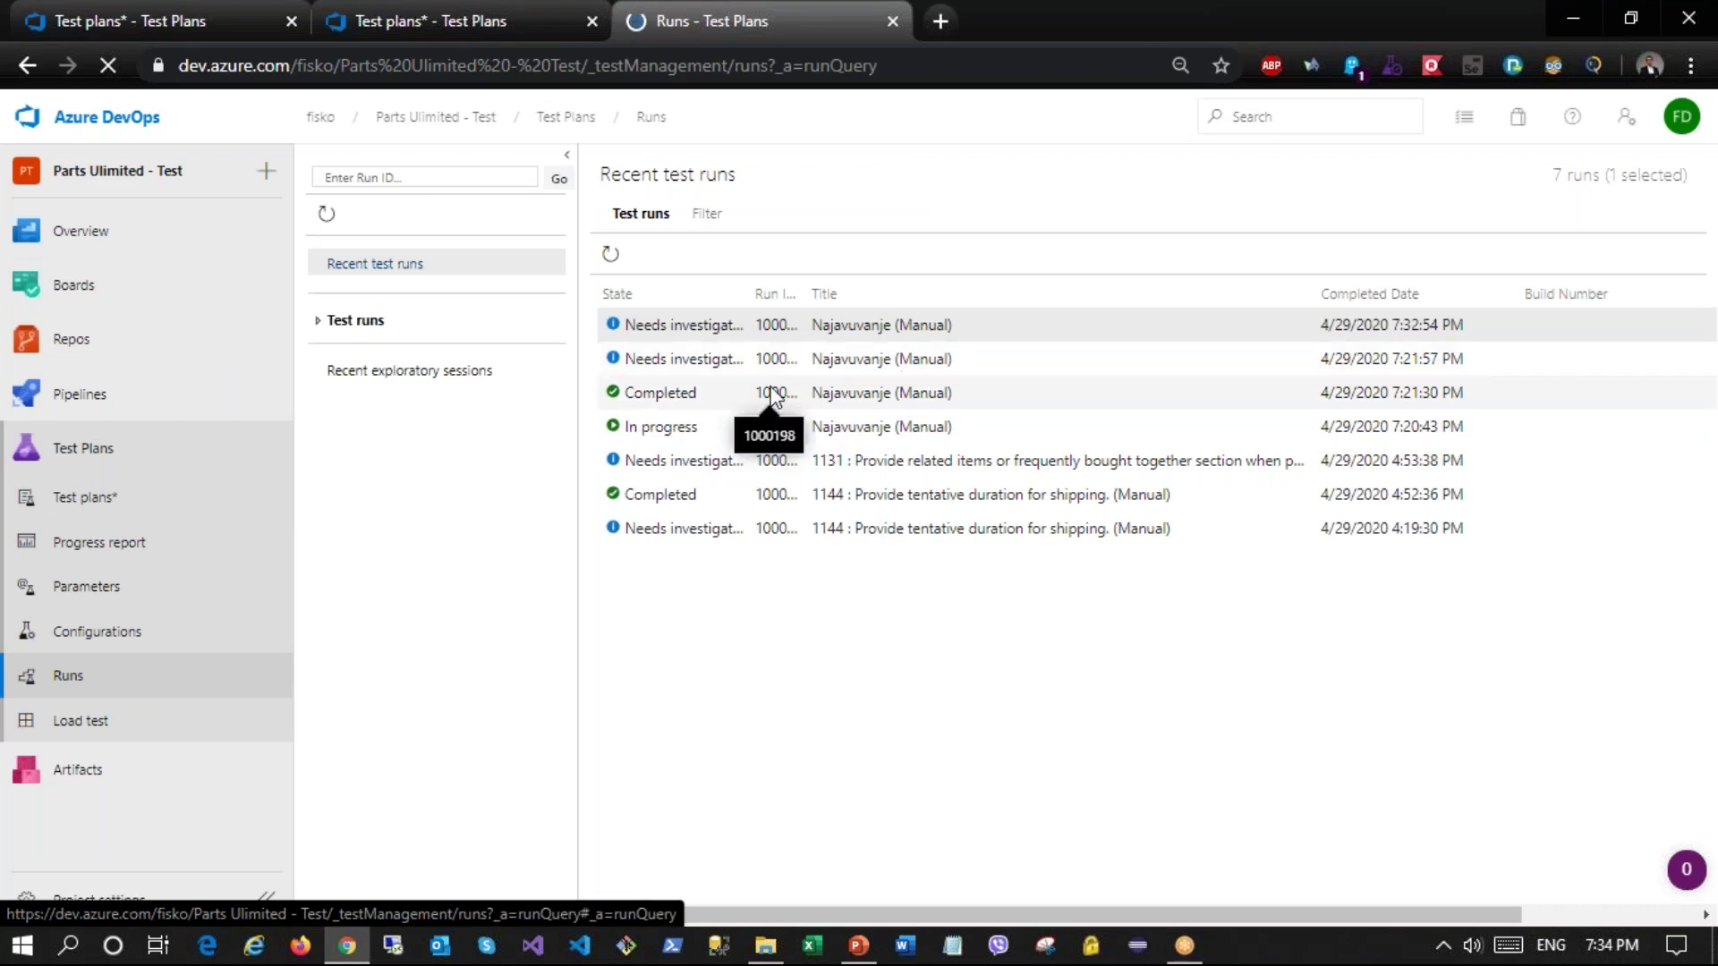
Step: In Load test, cancel an HTTP Archive based test and start a URL based test instead
{"action": "left_click", "coordinate": [81, 720]}
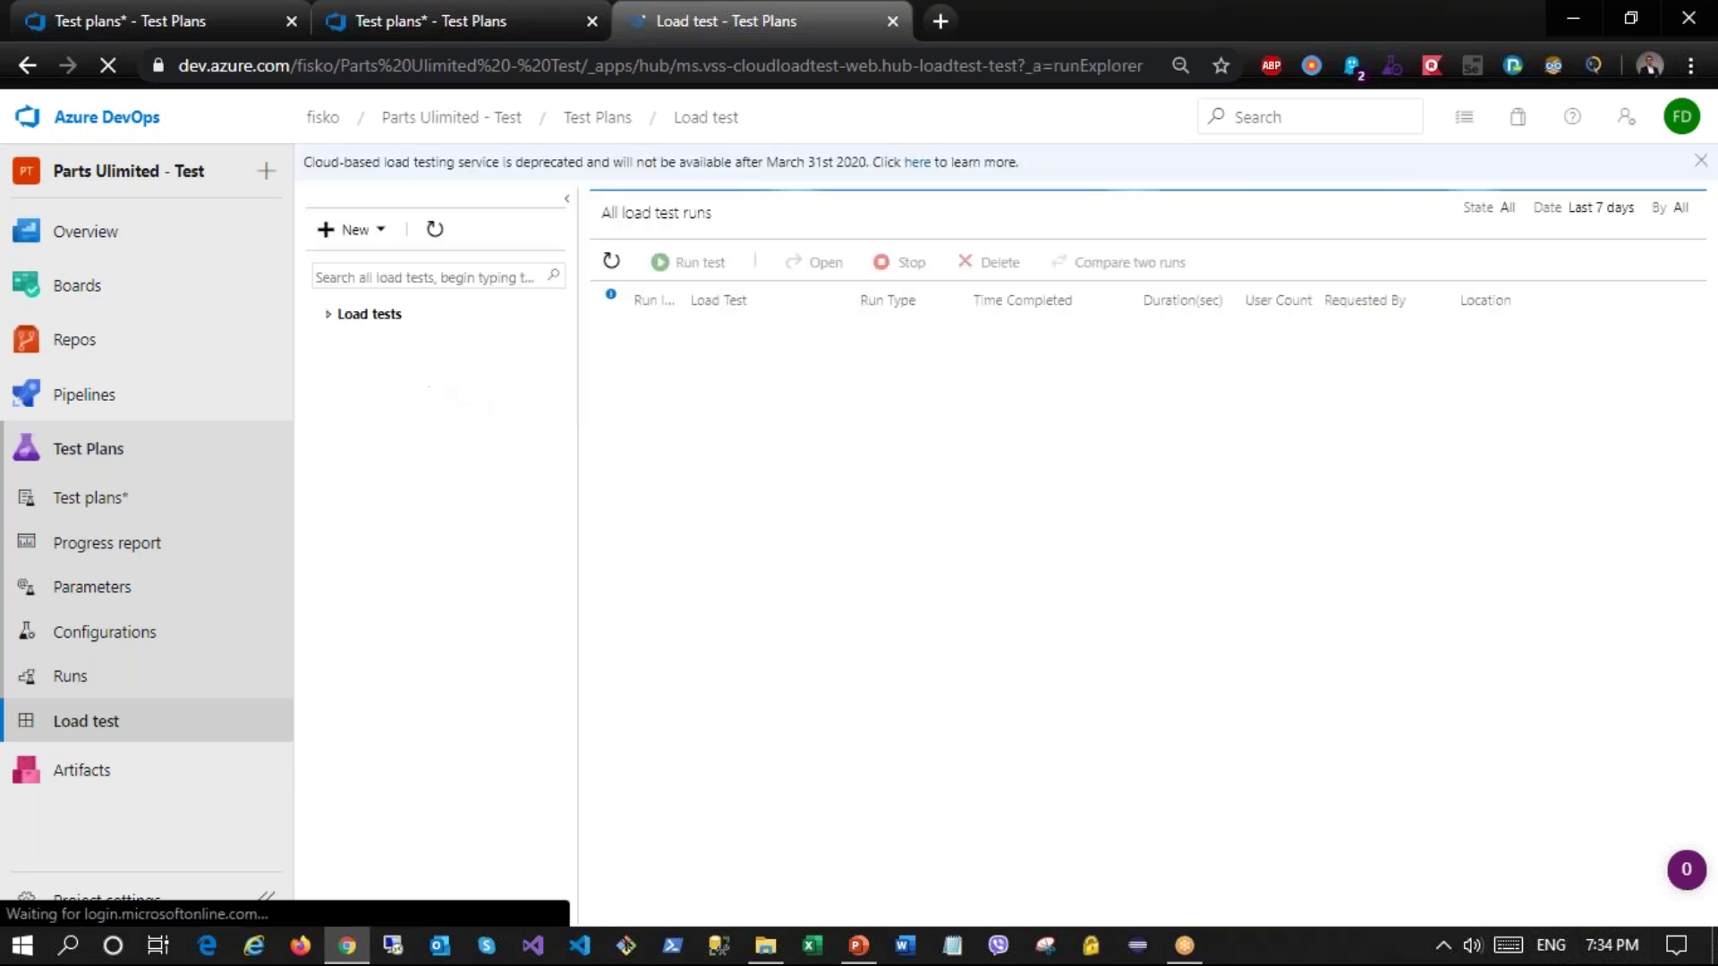
{"action": "left_click", "coordinate": [380, 231]}
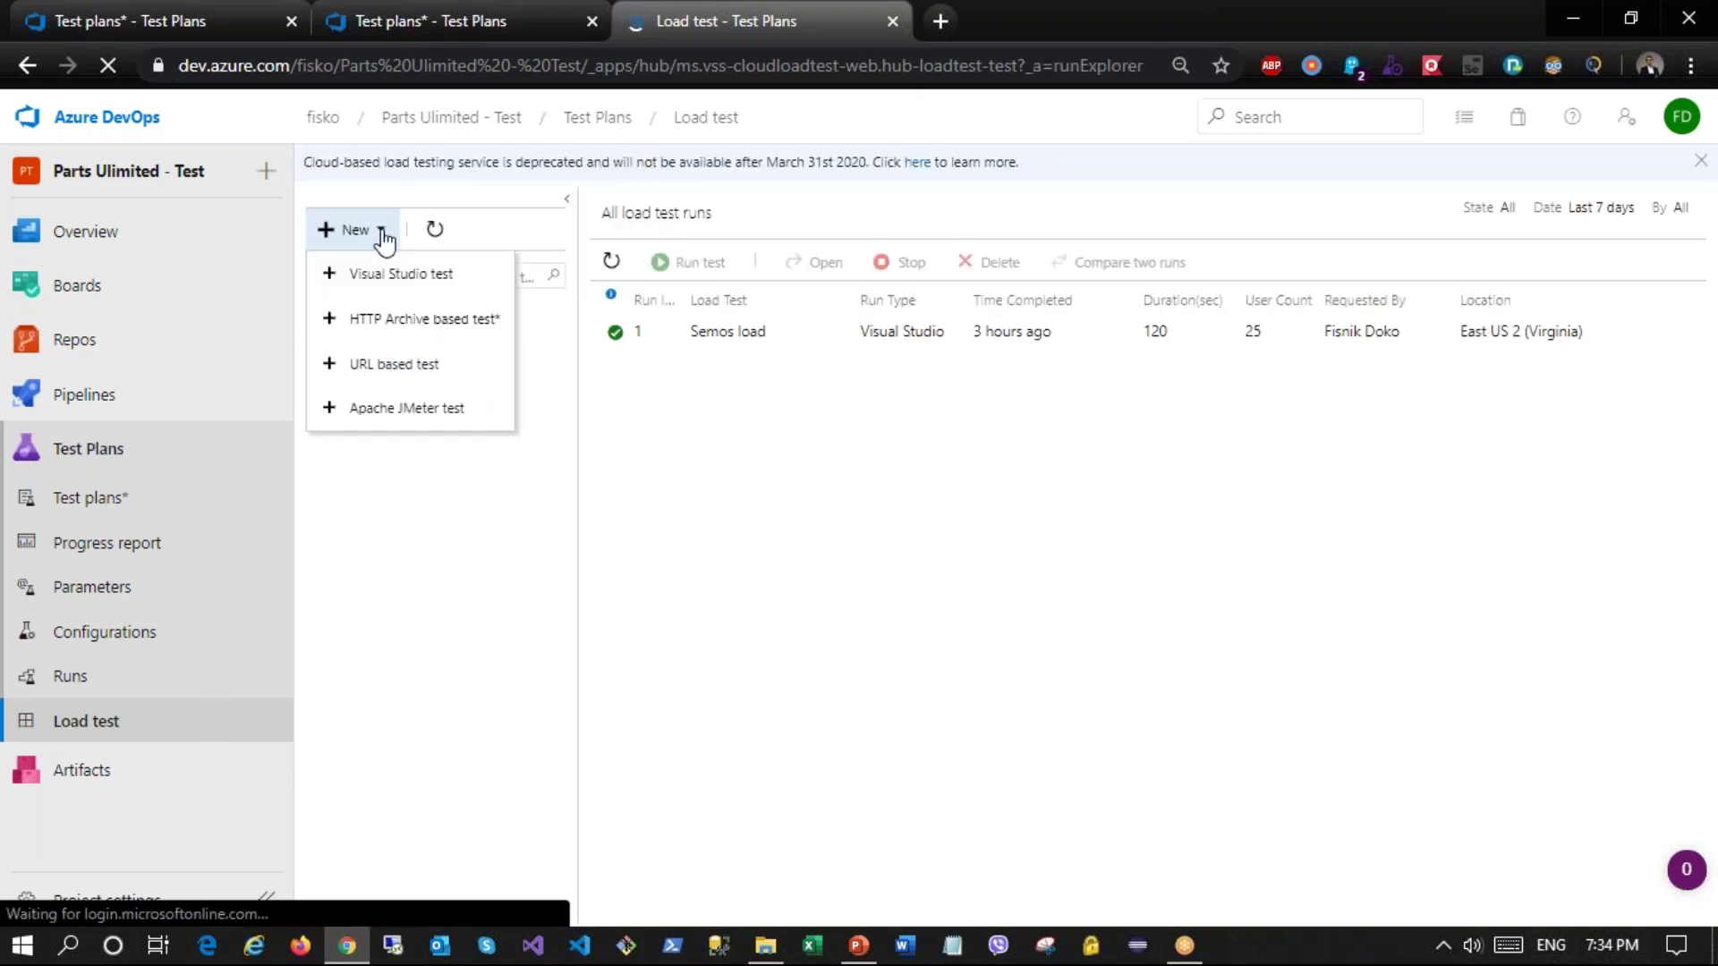
{"action": "left_click", "coordinate": [407, 321]}
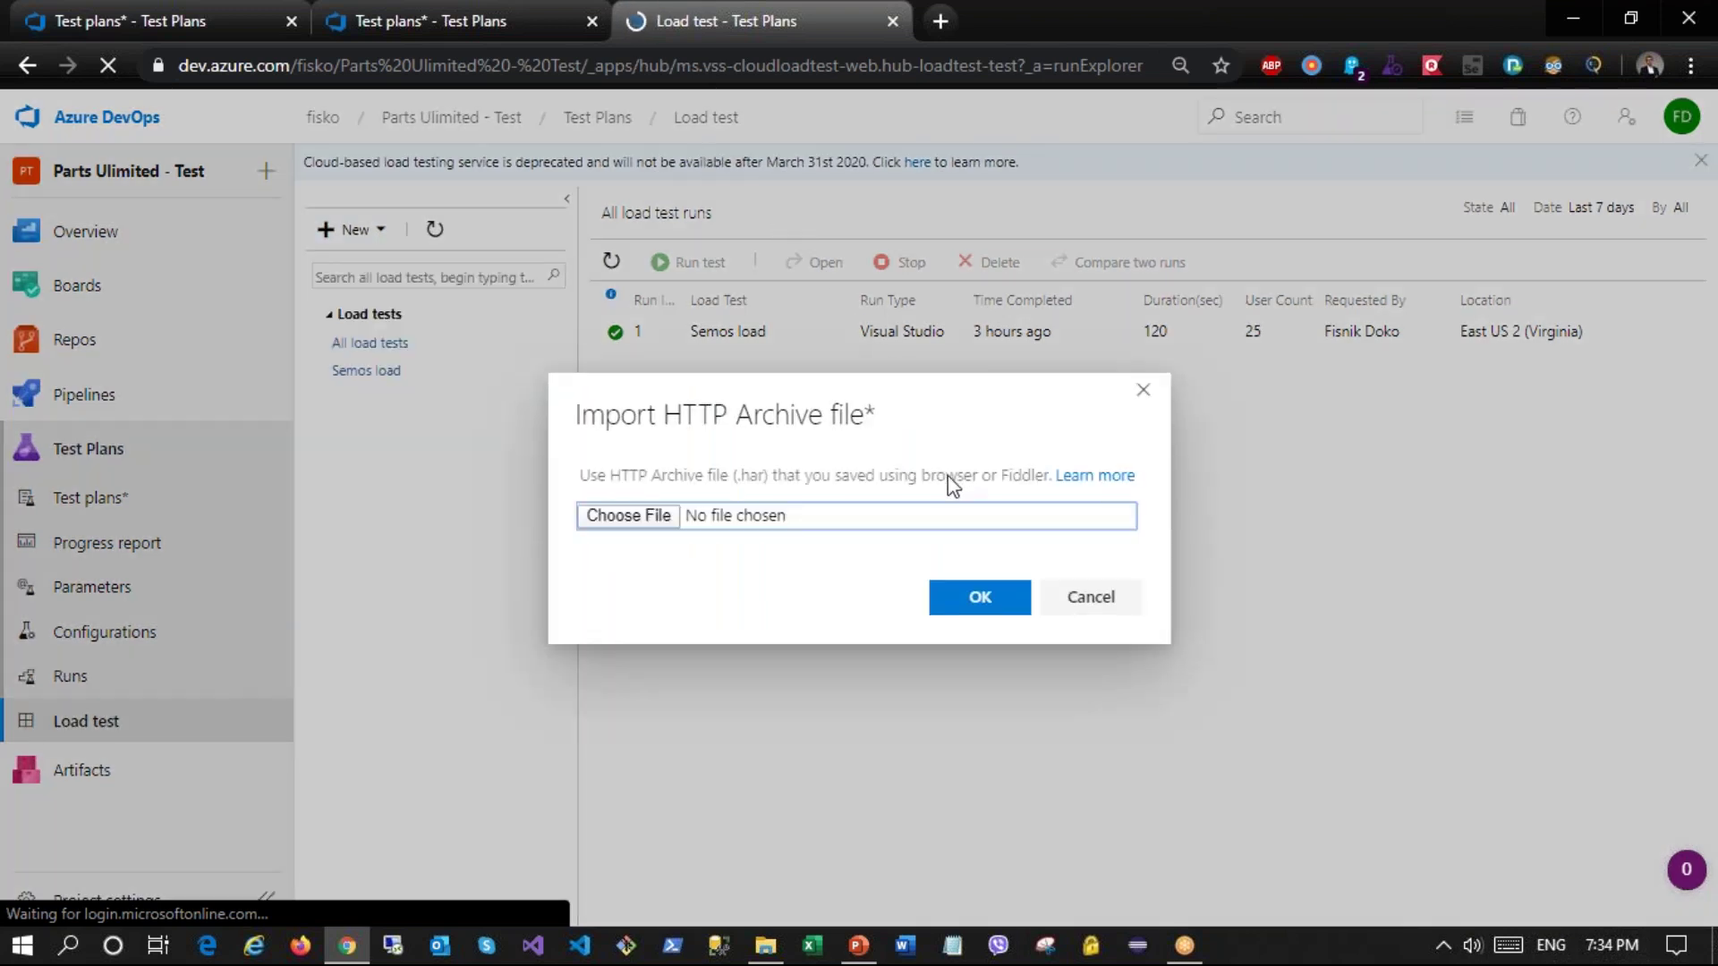
{"action": "left_click", "coordinate": [1117, 592]}
{"action": "left_click", "coordinate": [358, 231]}
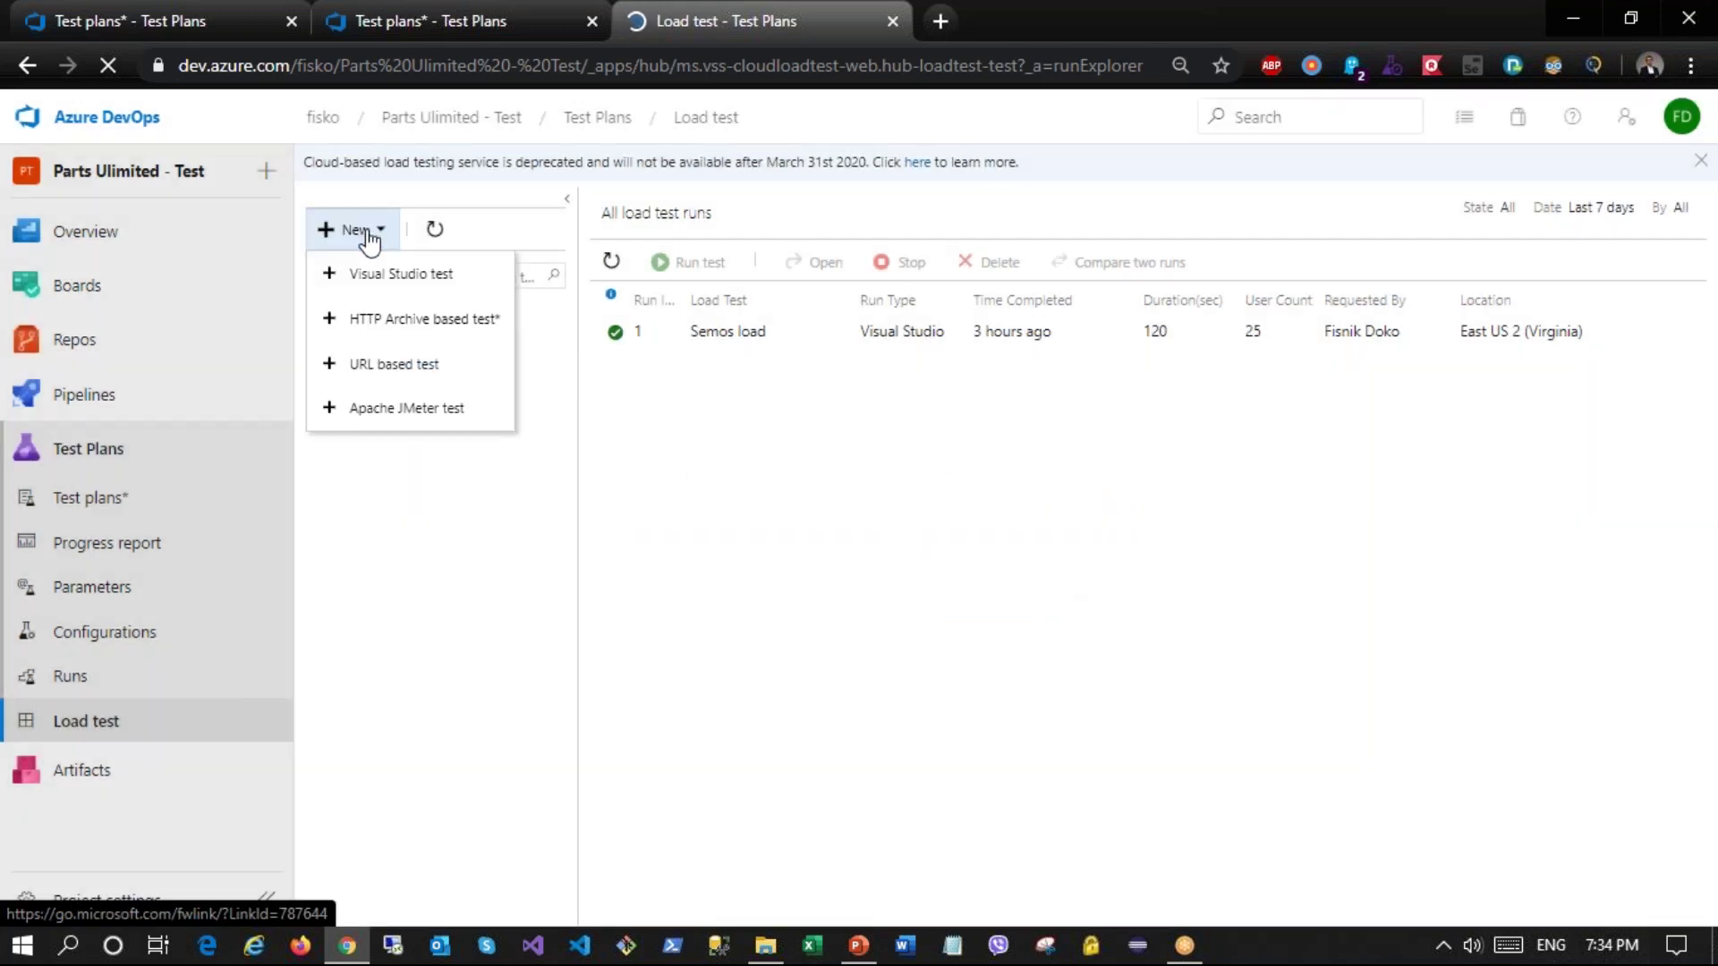
{"action": "left_click", "coordinate": [410, 367]}
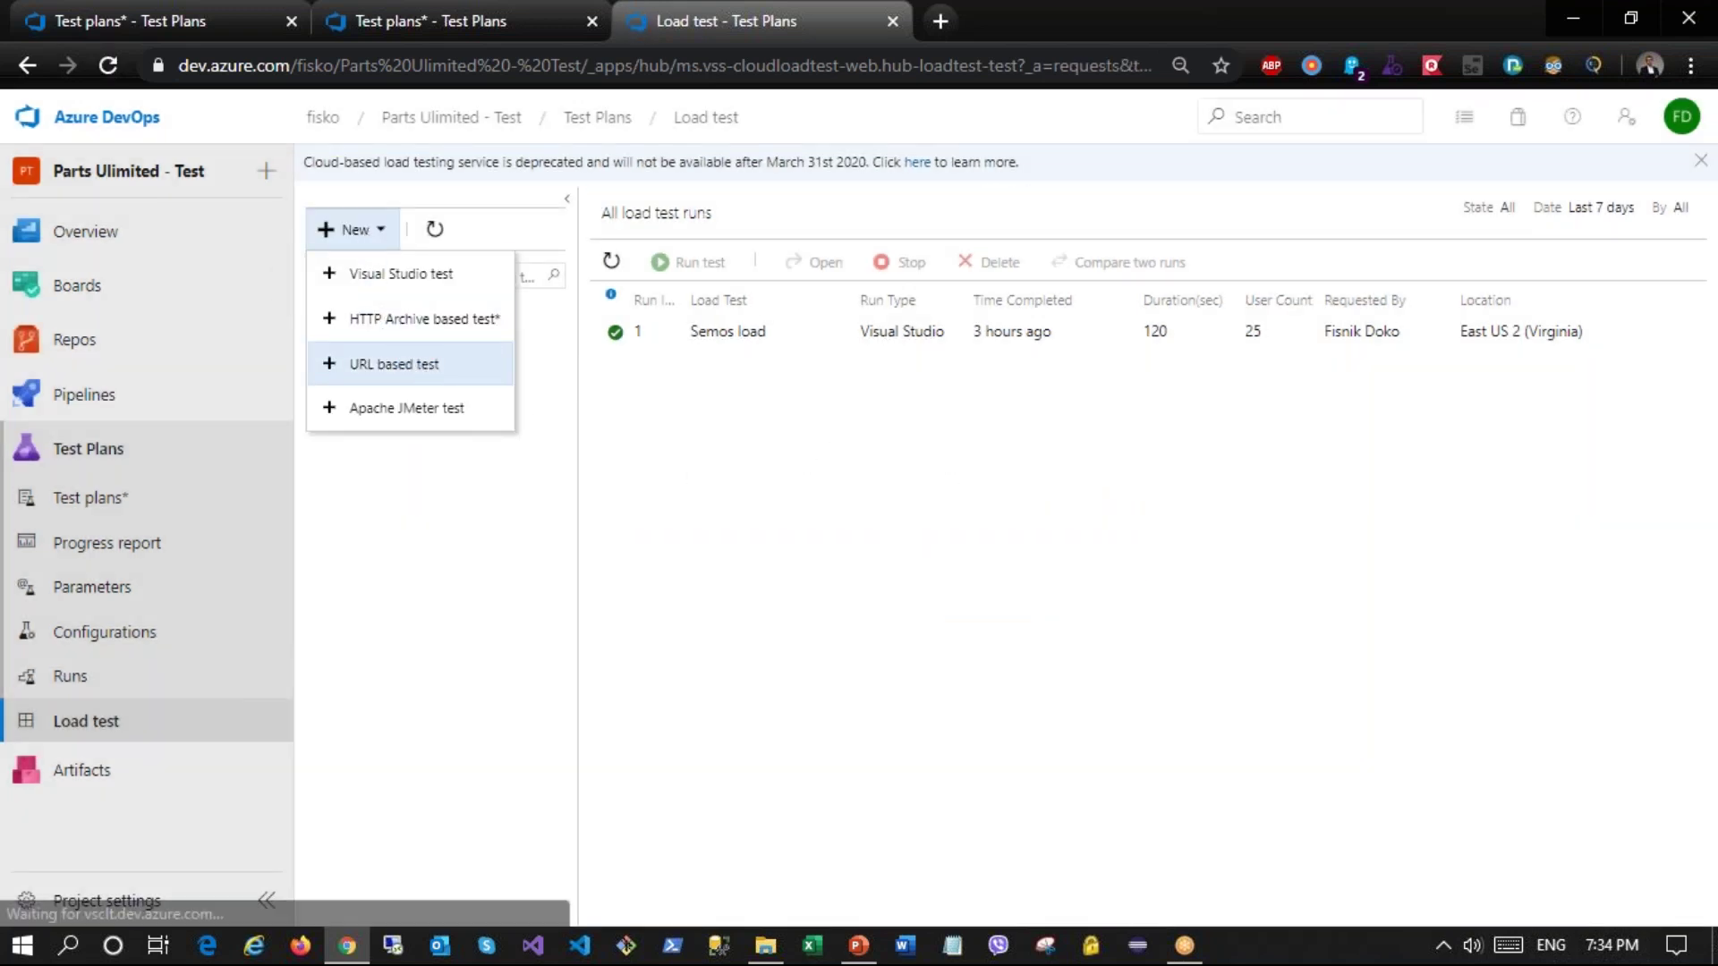
{"action": "left_click", "coordinate": [1230, 376]}
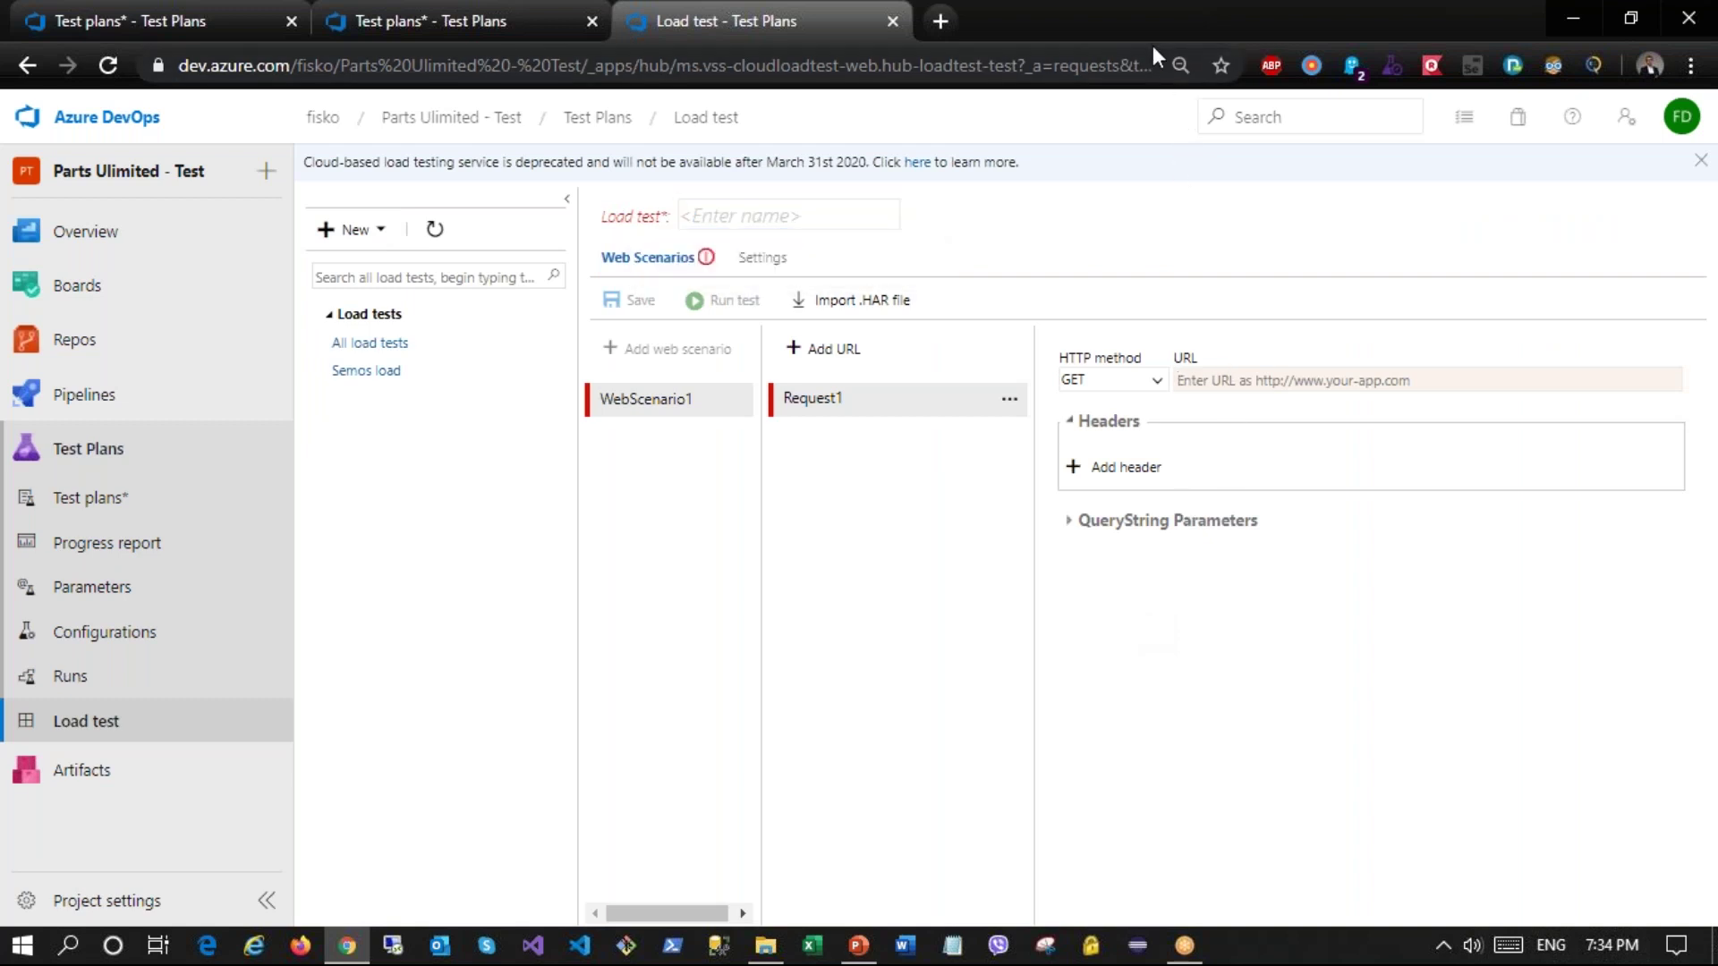
{"action": "key", "text": "ctrl+t"}
{"action": "type", "text": "te"}
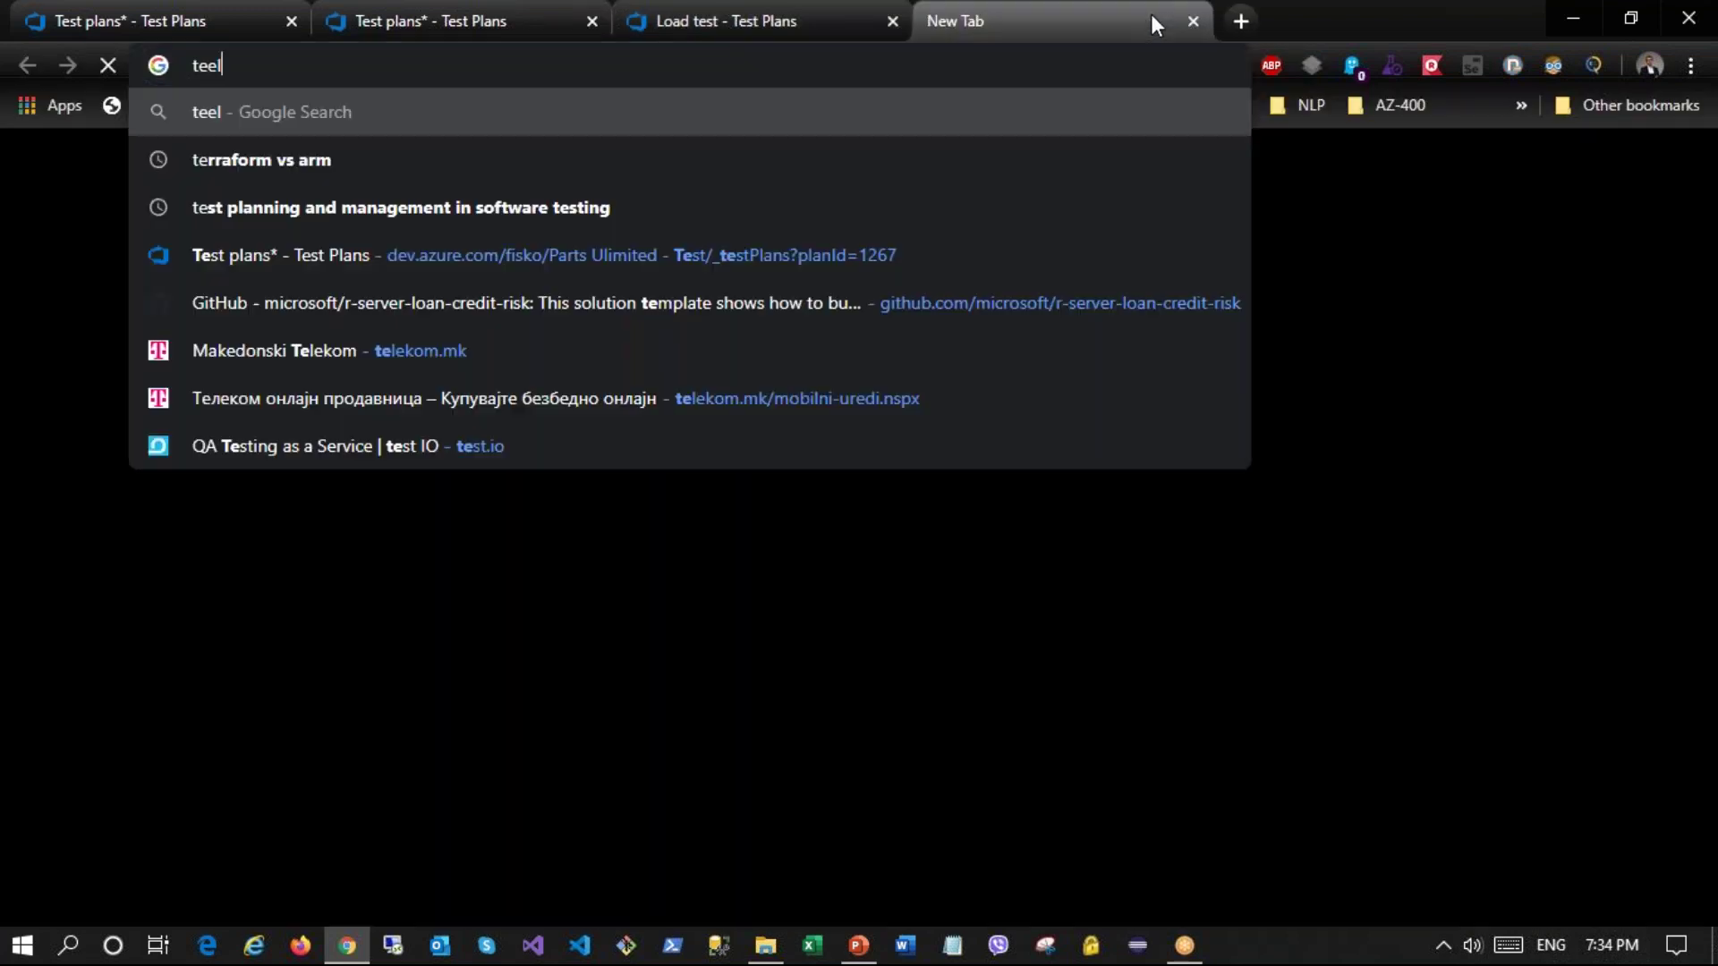
{"action": "type", "text": "le"}
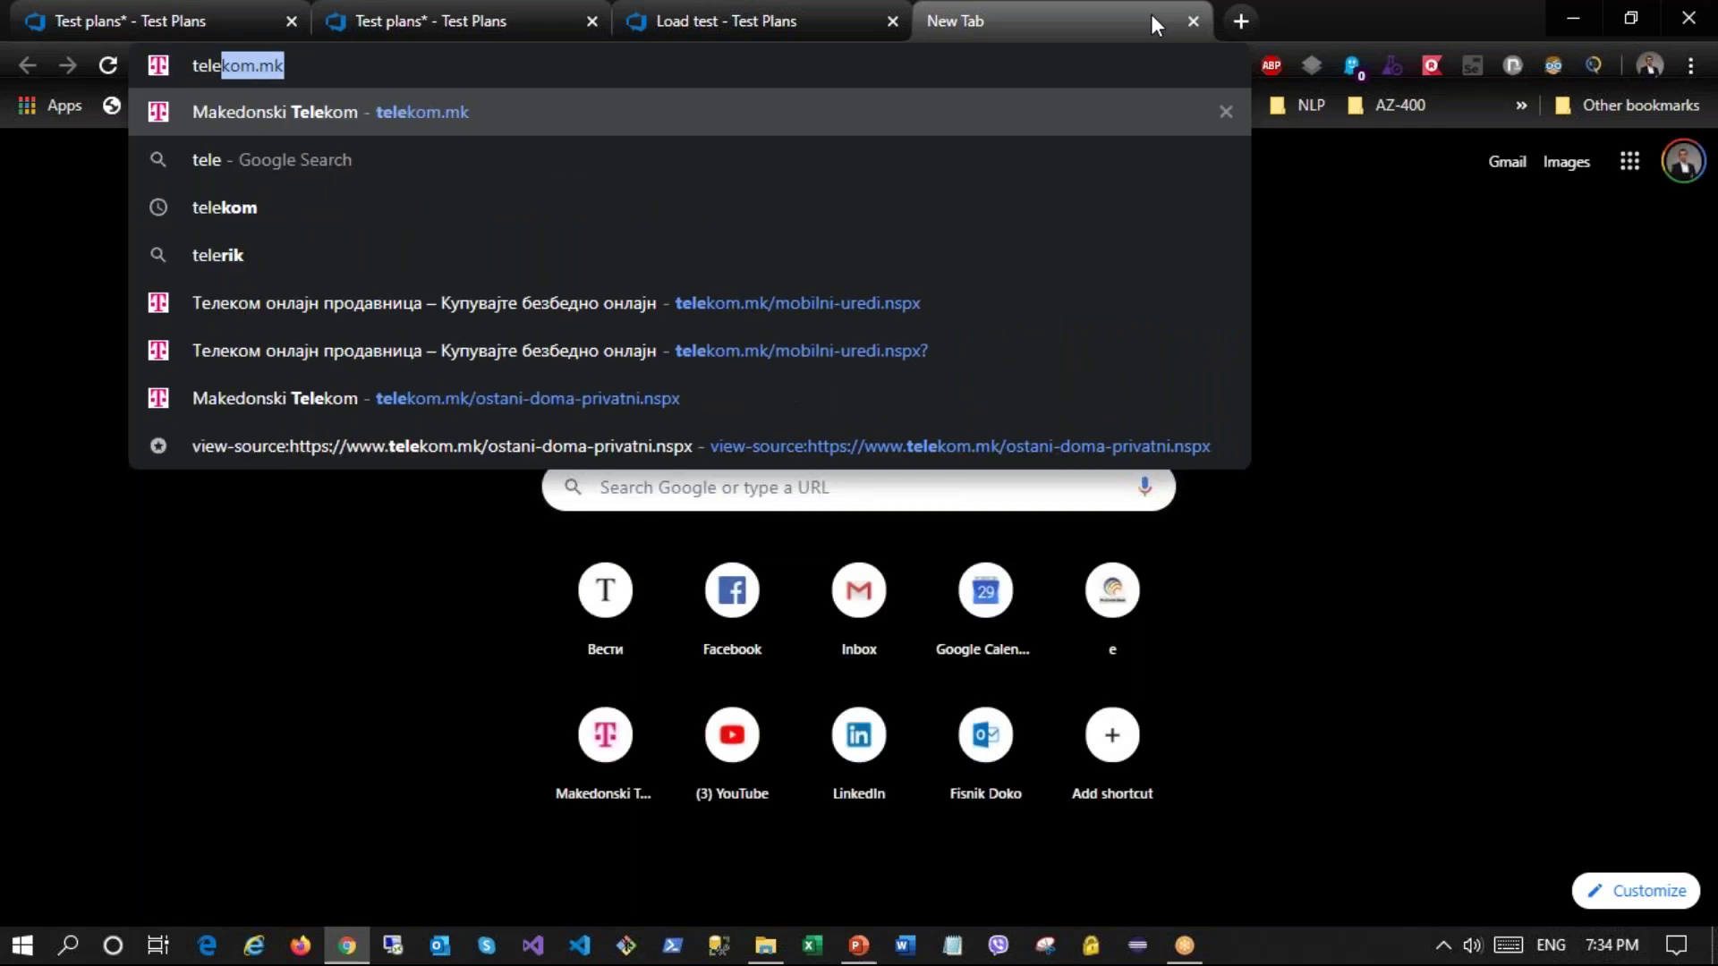
{"action": "key", "text": "Return"}
{"action": "left_click", "coordinate": [429, 66]}
{"action": "key", "text": "ctrl+c"}
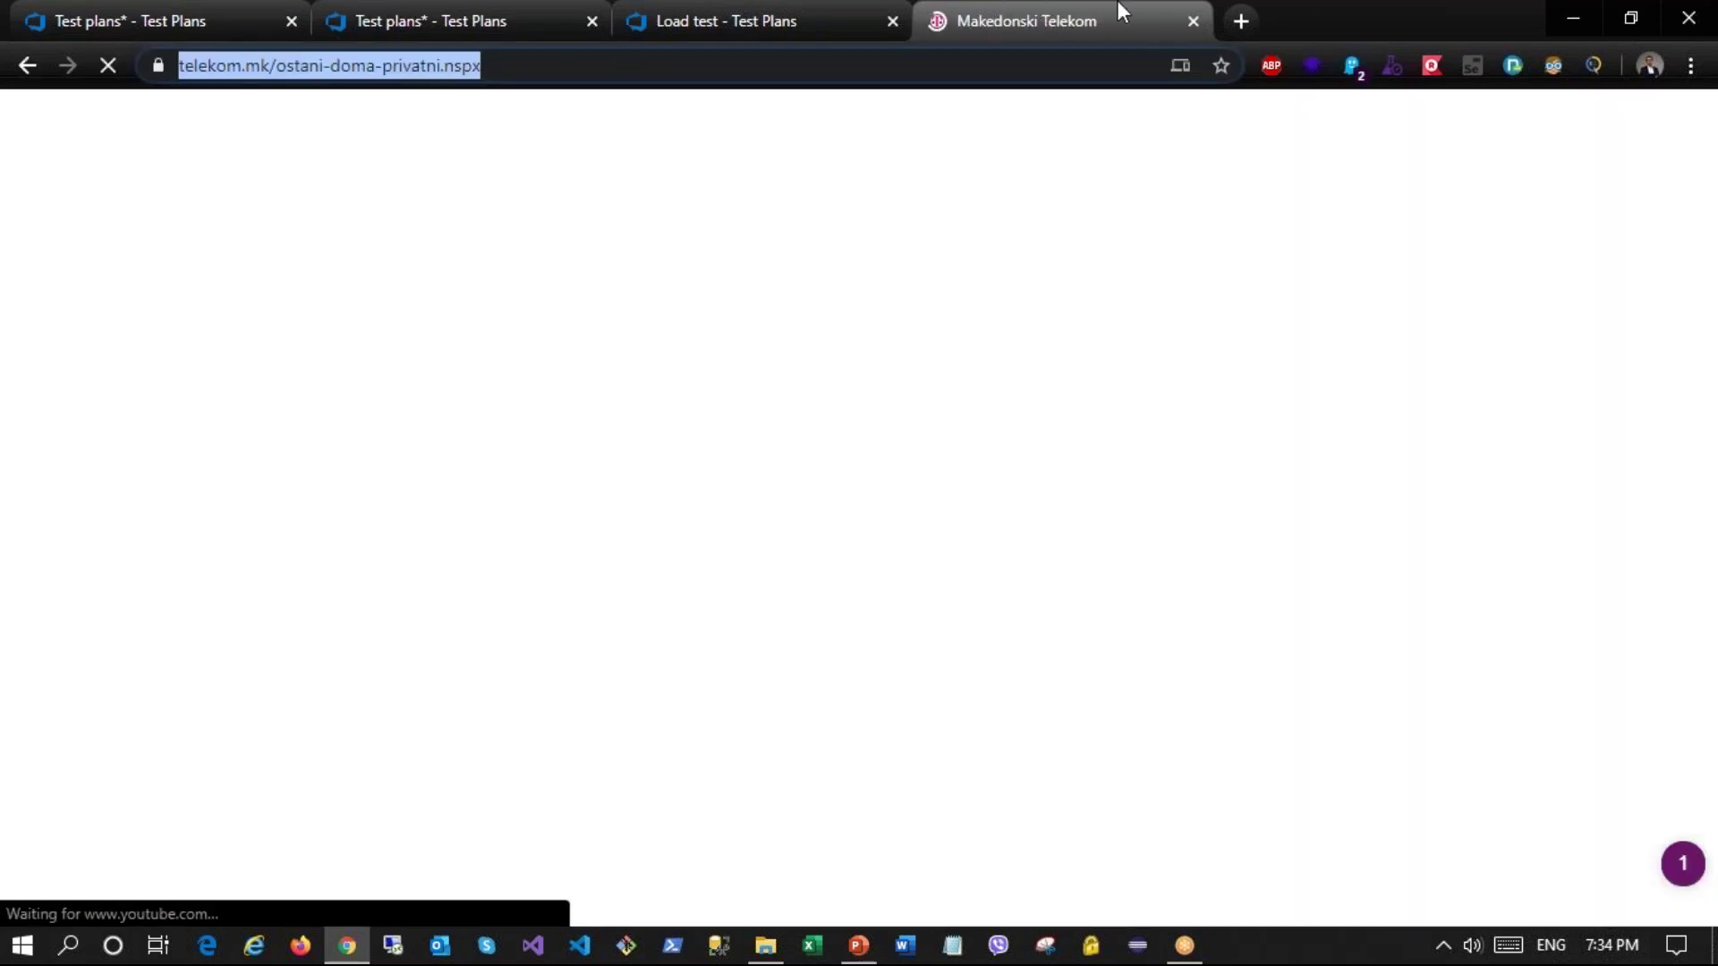
{"action": "key", "text": "ctrl+w"}
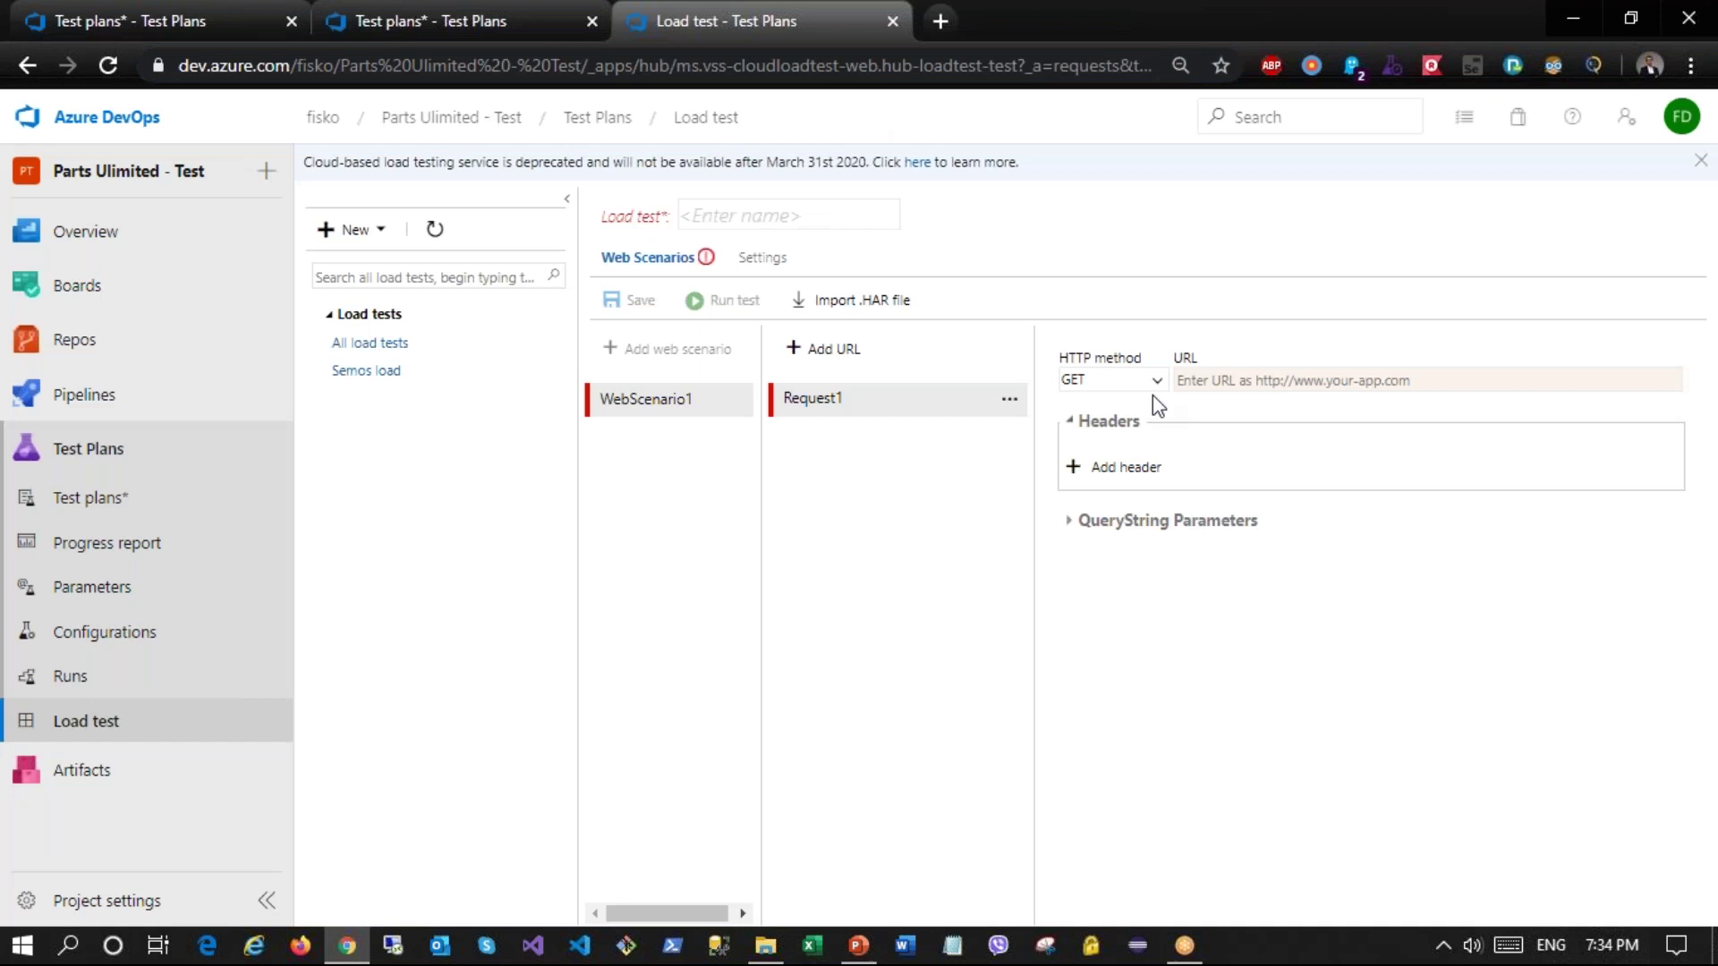
{"action": "key", "text": "ctrl+v"}
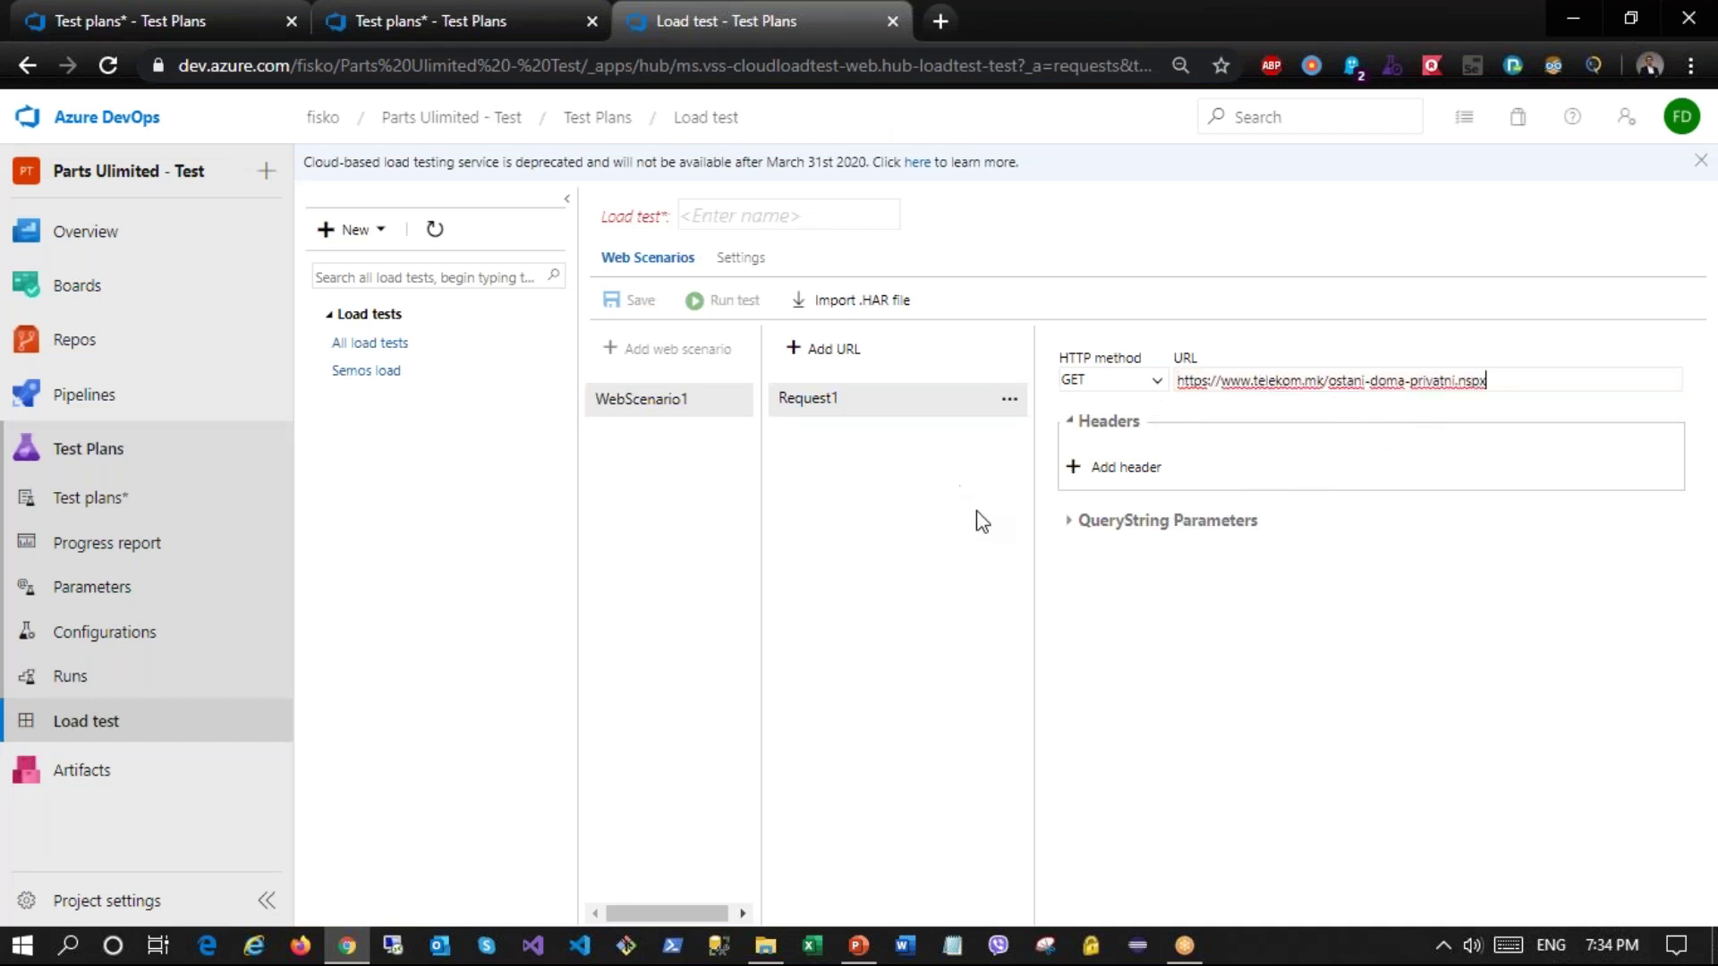
{"action": "left_click", "coordinate": [741, 258]}
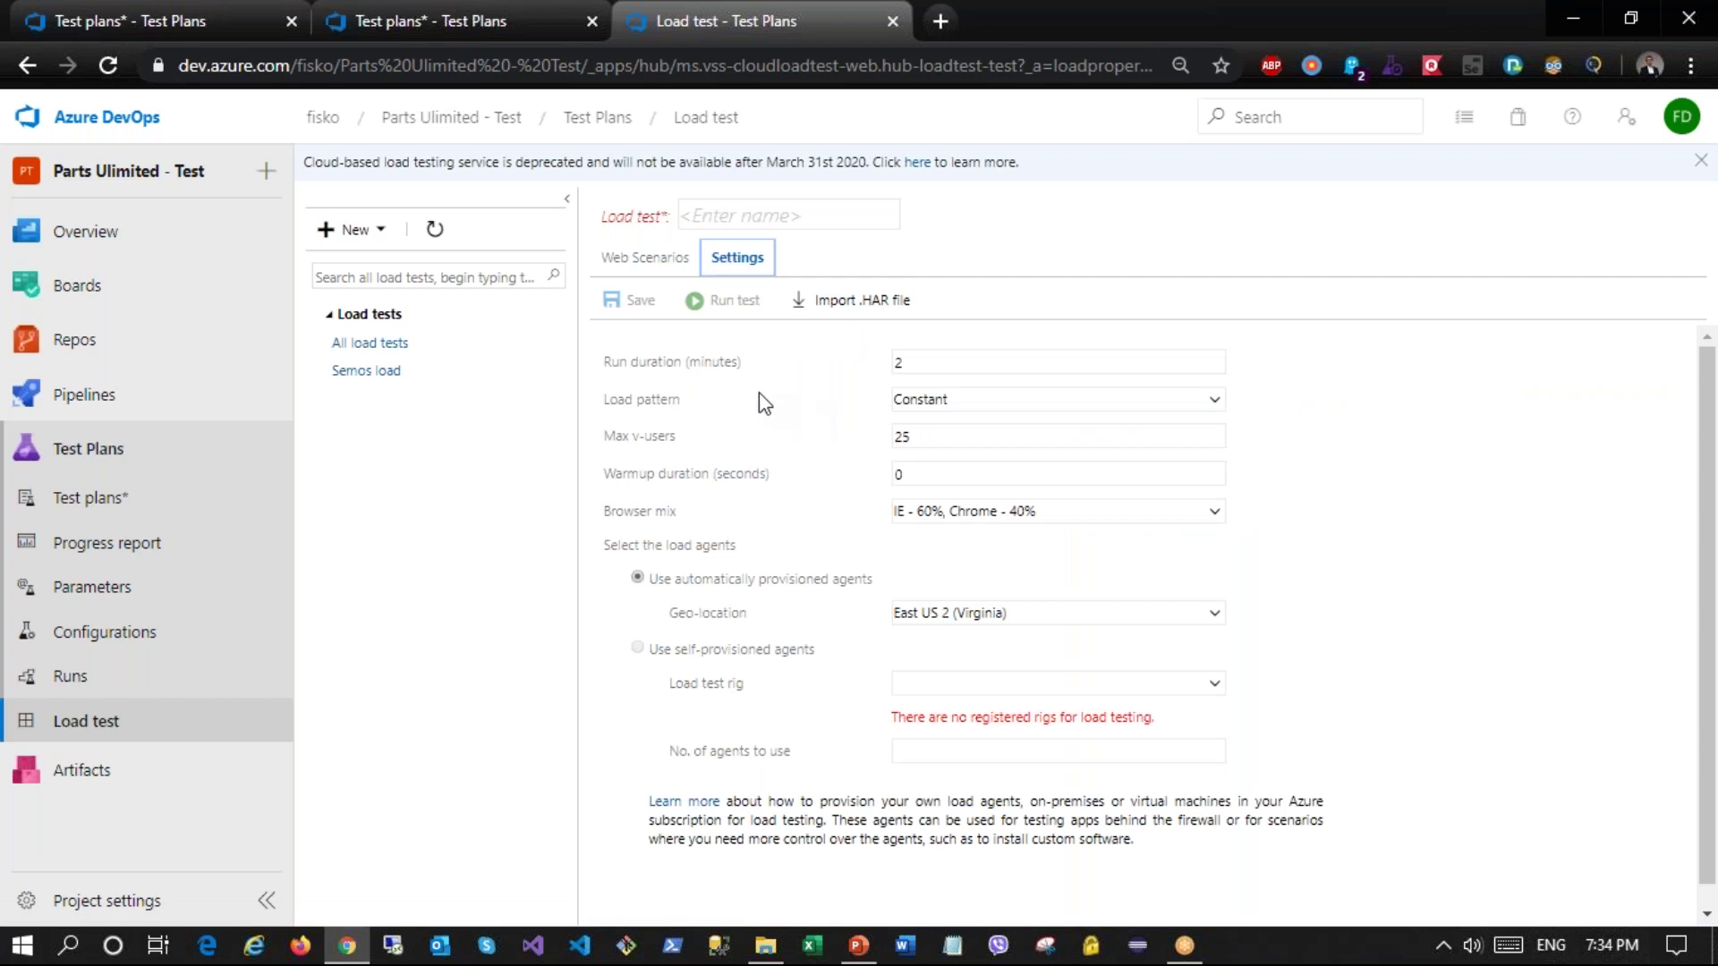
Step: Set run duration 5 minutes, Constant load, 250 virtual users, geo-location West Europe (Netherlands)
{"action": "double_click", "coordinate": [909, 361]}
{"action": "left_click", "coordinate": [954, 403]}
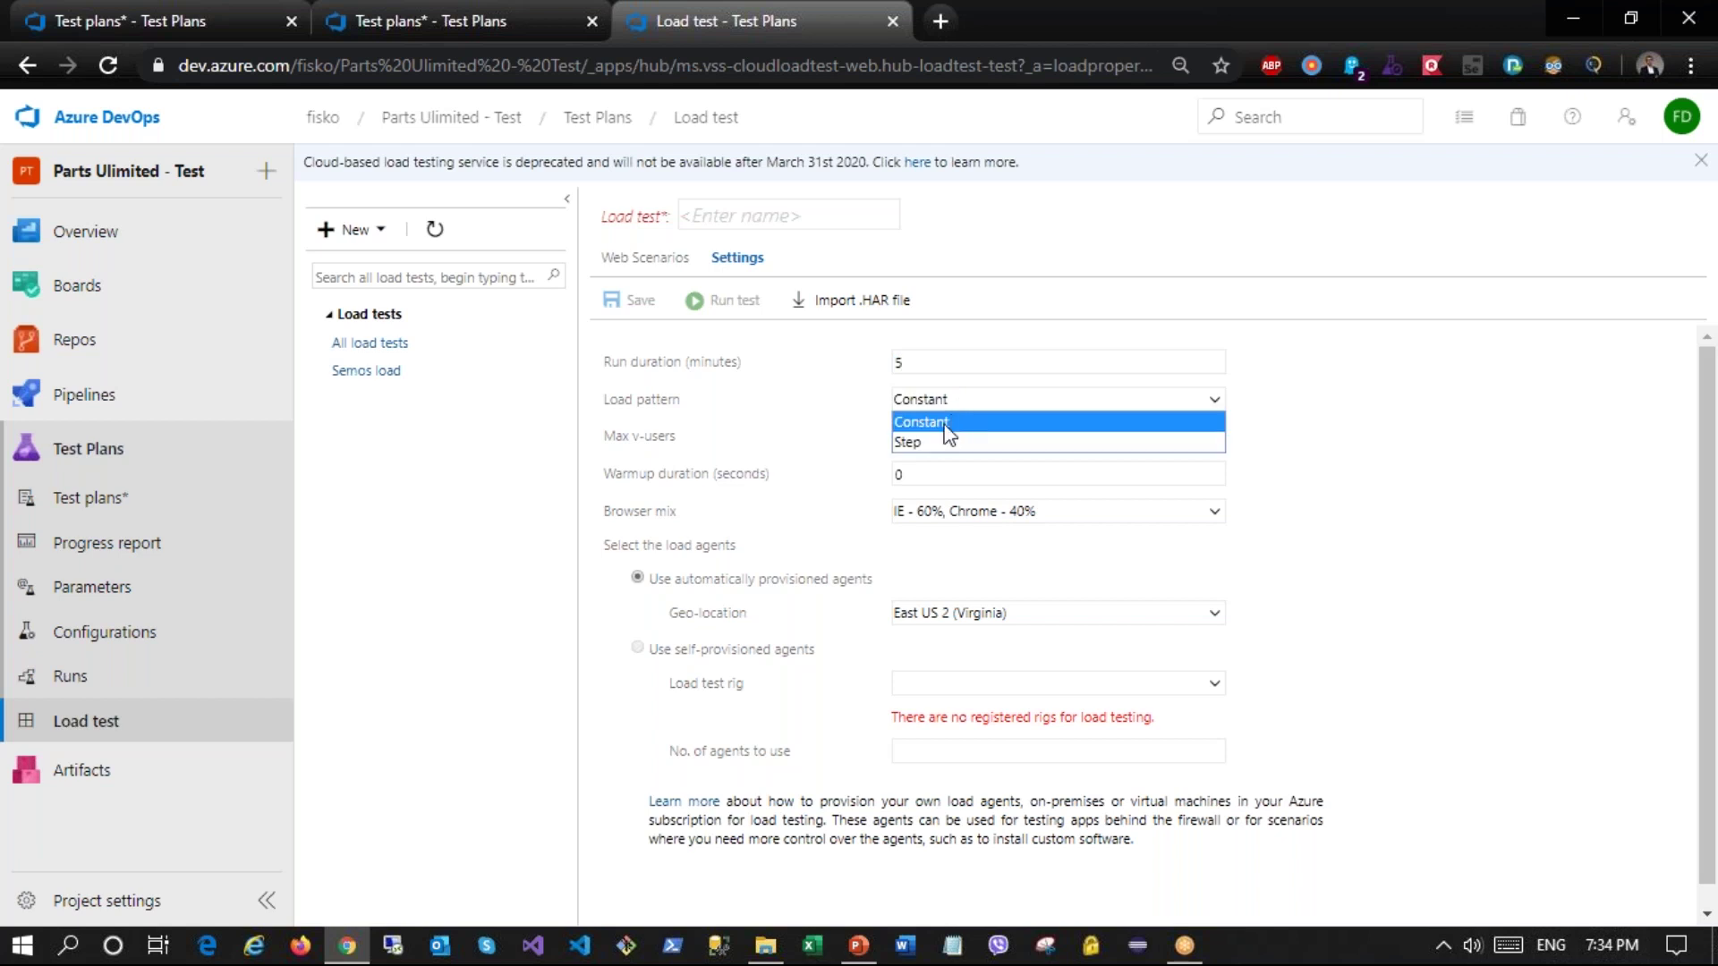
{"action": "left_click", "coordinate": [931, 448]}
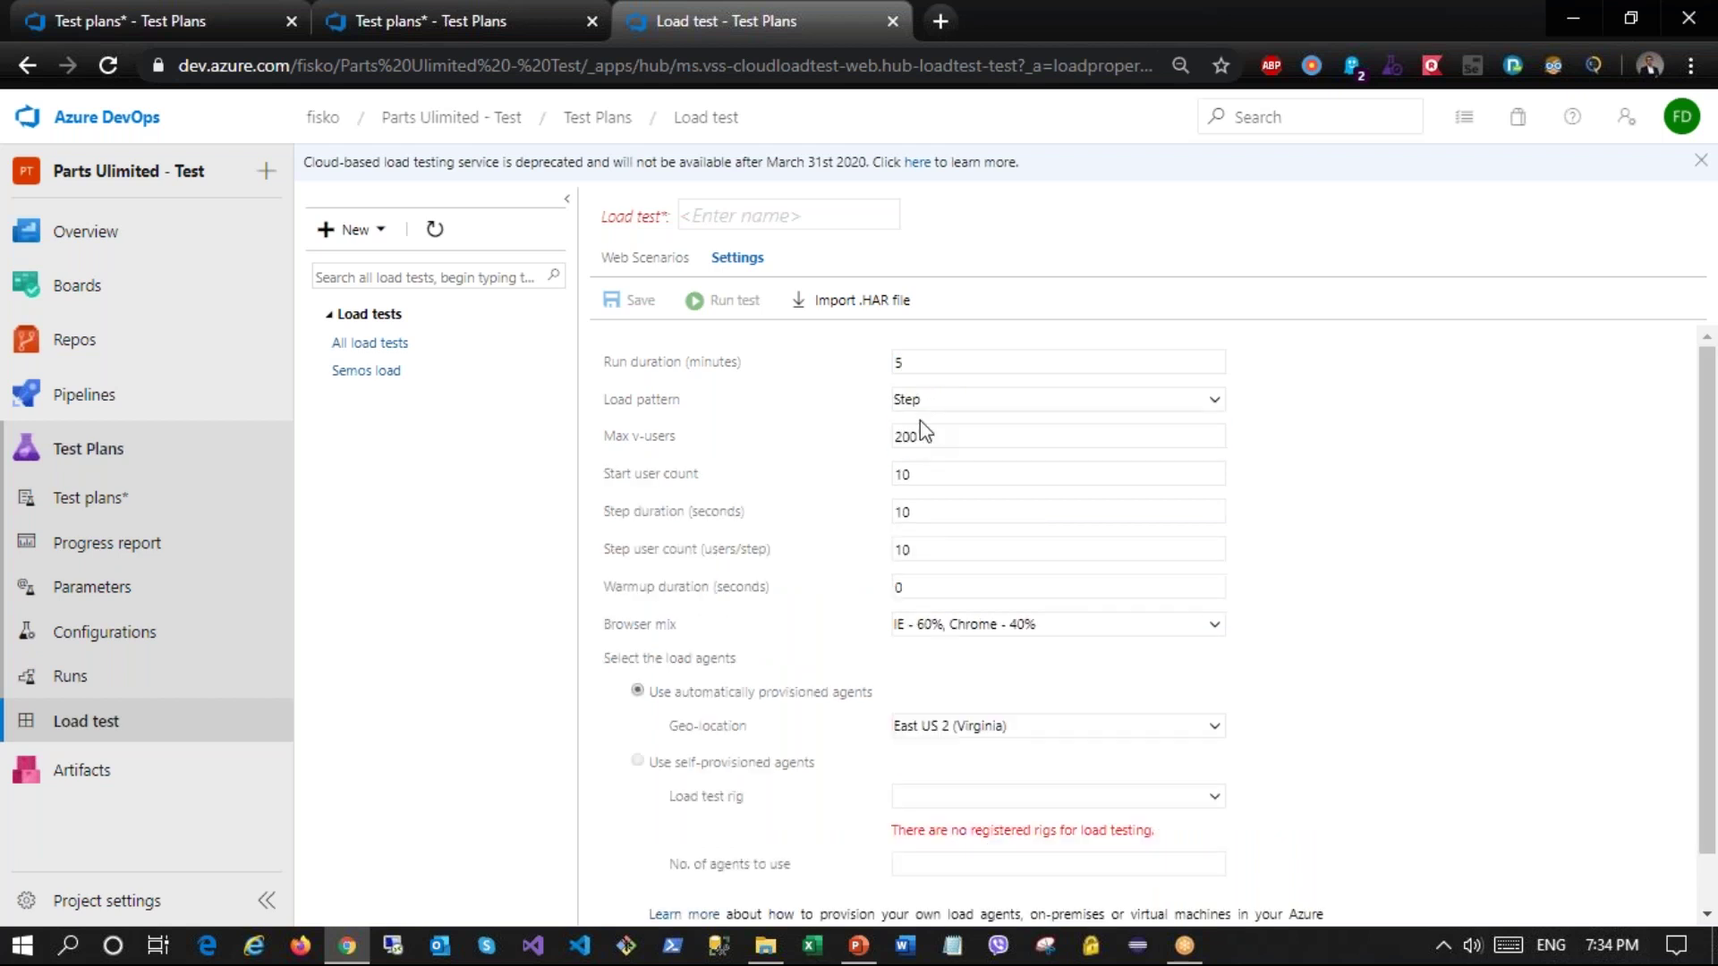
{"action": "left_click", "coordinate": [957, 406]}
{"action": "left_click", "coordinate": [944, 423]}
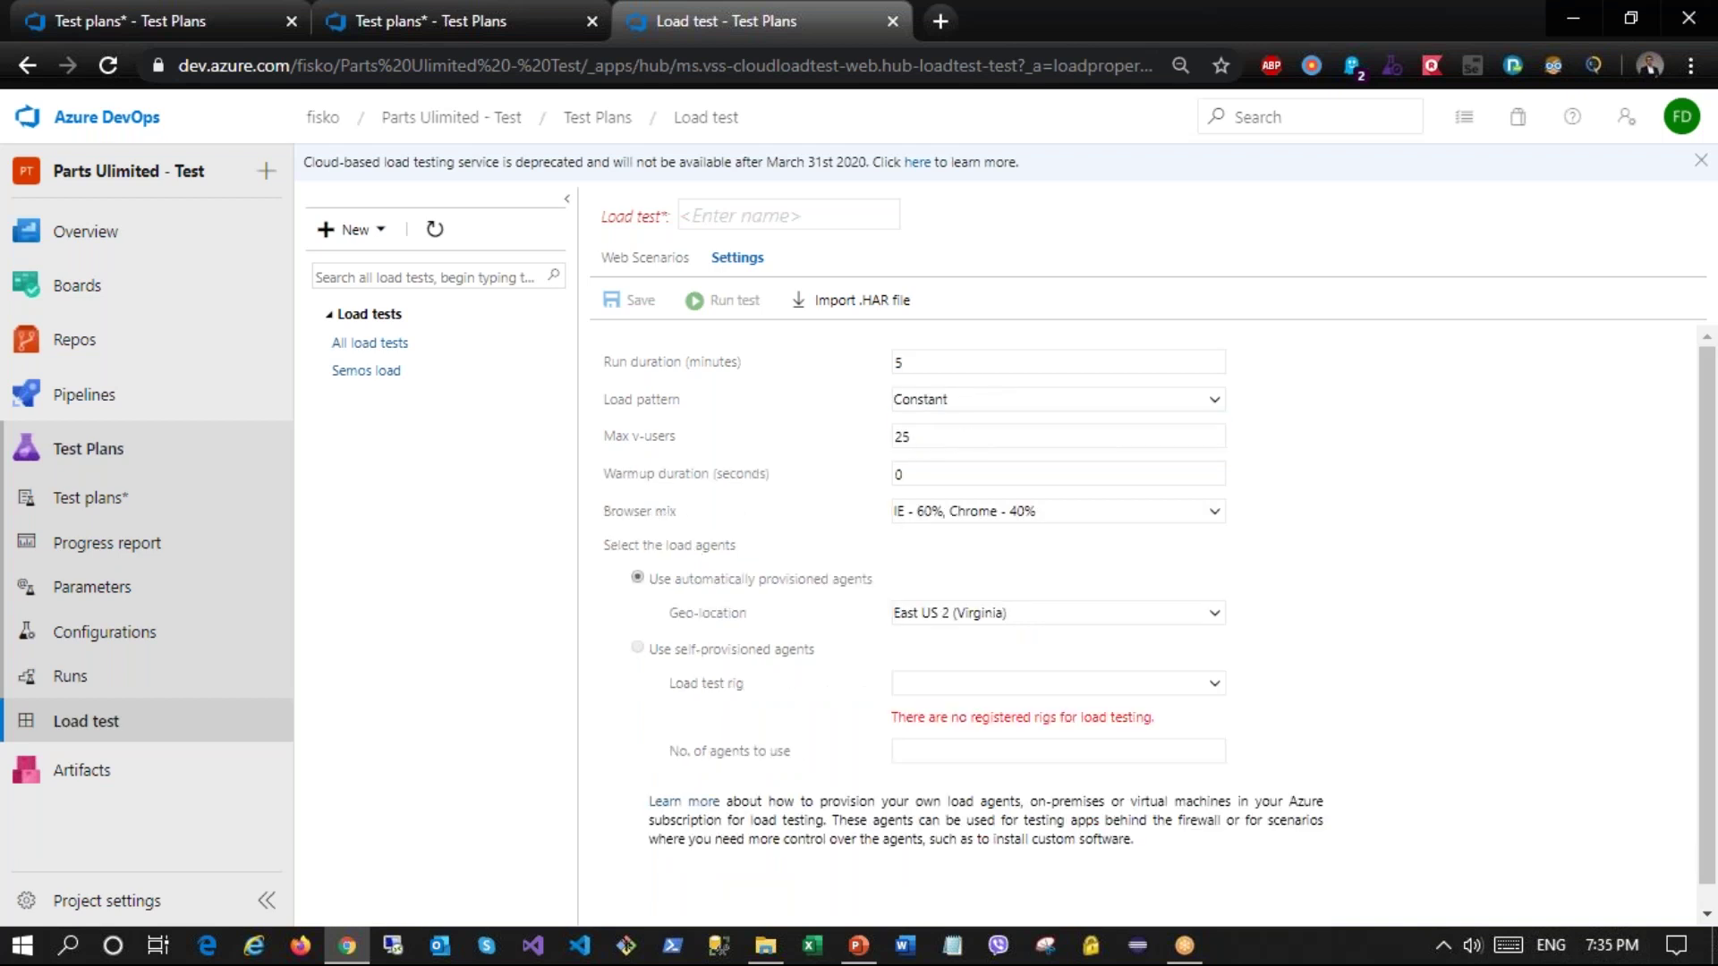
{"action": "left_click", "coordinate": [950, 470]}
{"action": "left_click", "coordinate": [966, 620]}
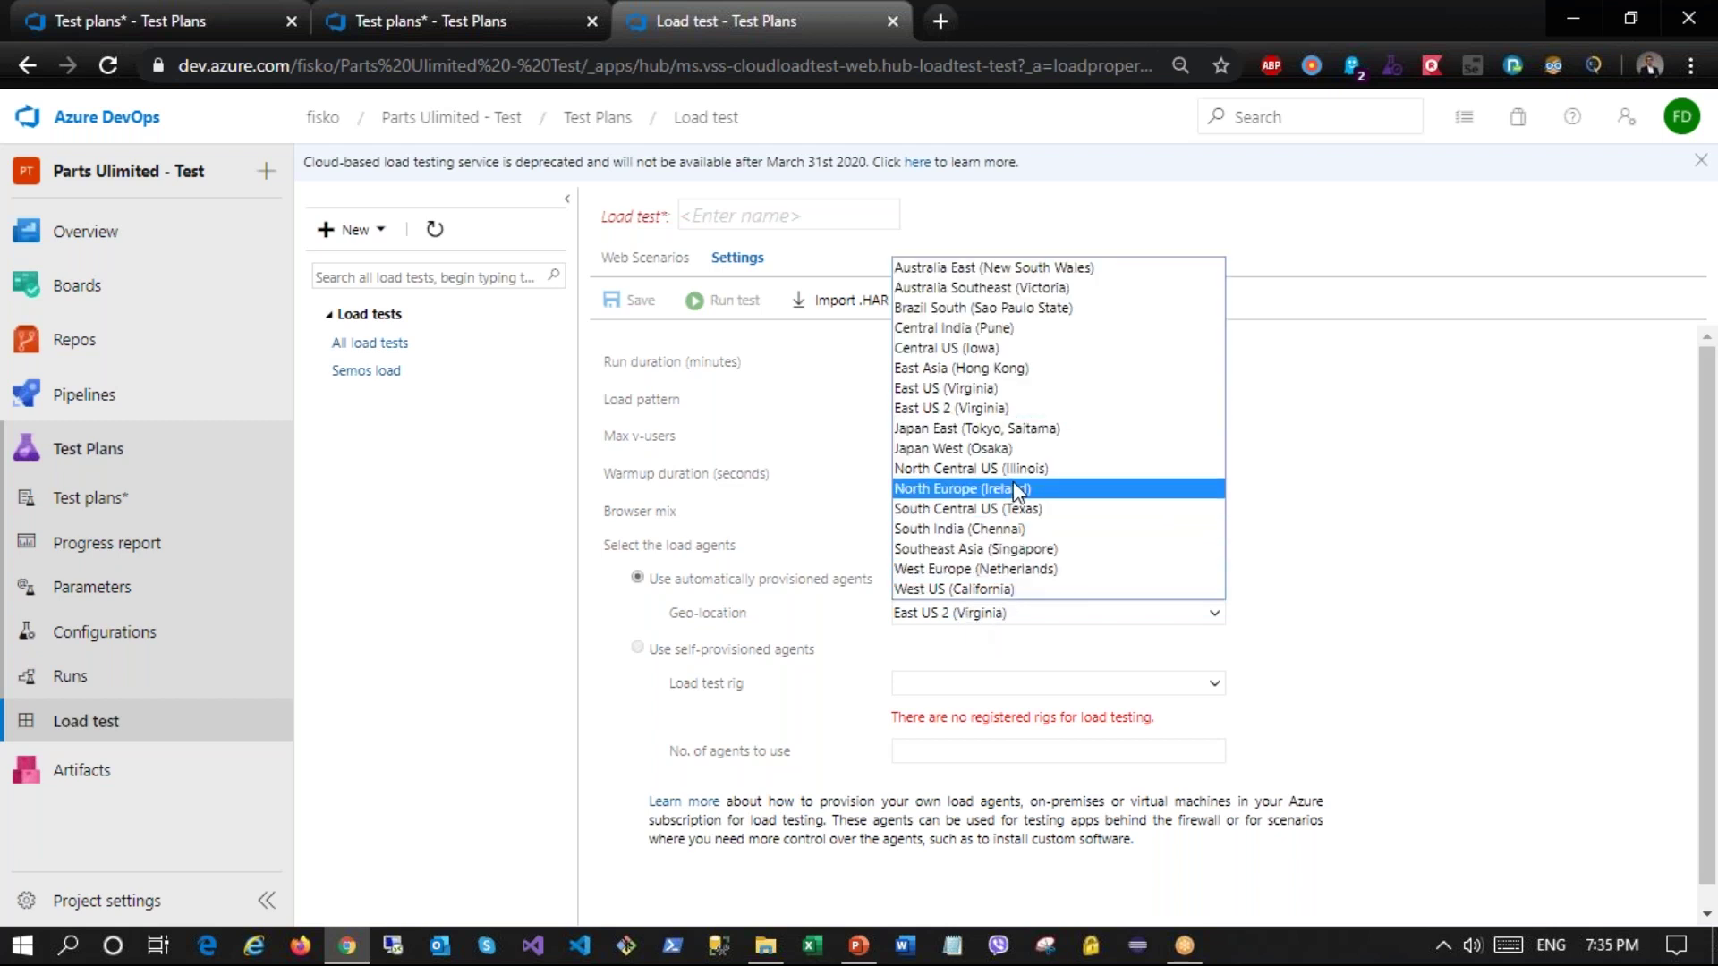
{"action": "left_click", "coordinate": [1042, 571]}
{"action": "scroll", "coordinate": [1486, 671], "scroll_direction": "down", "scroll_amount": 1}
{"action": "scroll", "coordinate": [1068, 488], "scroll_direction": "up", "scroll_amount": 1}
Step: Name the test 'Telekom load test' and save it
{"action": "left_click", "coordinate": [737, 225]}
{"action": "type", "text": "Telekom load test"}
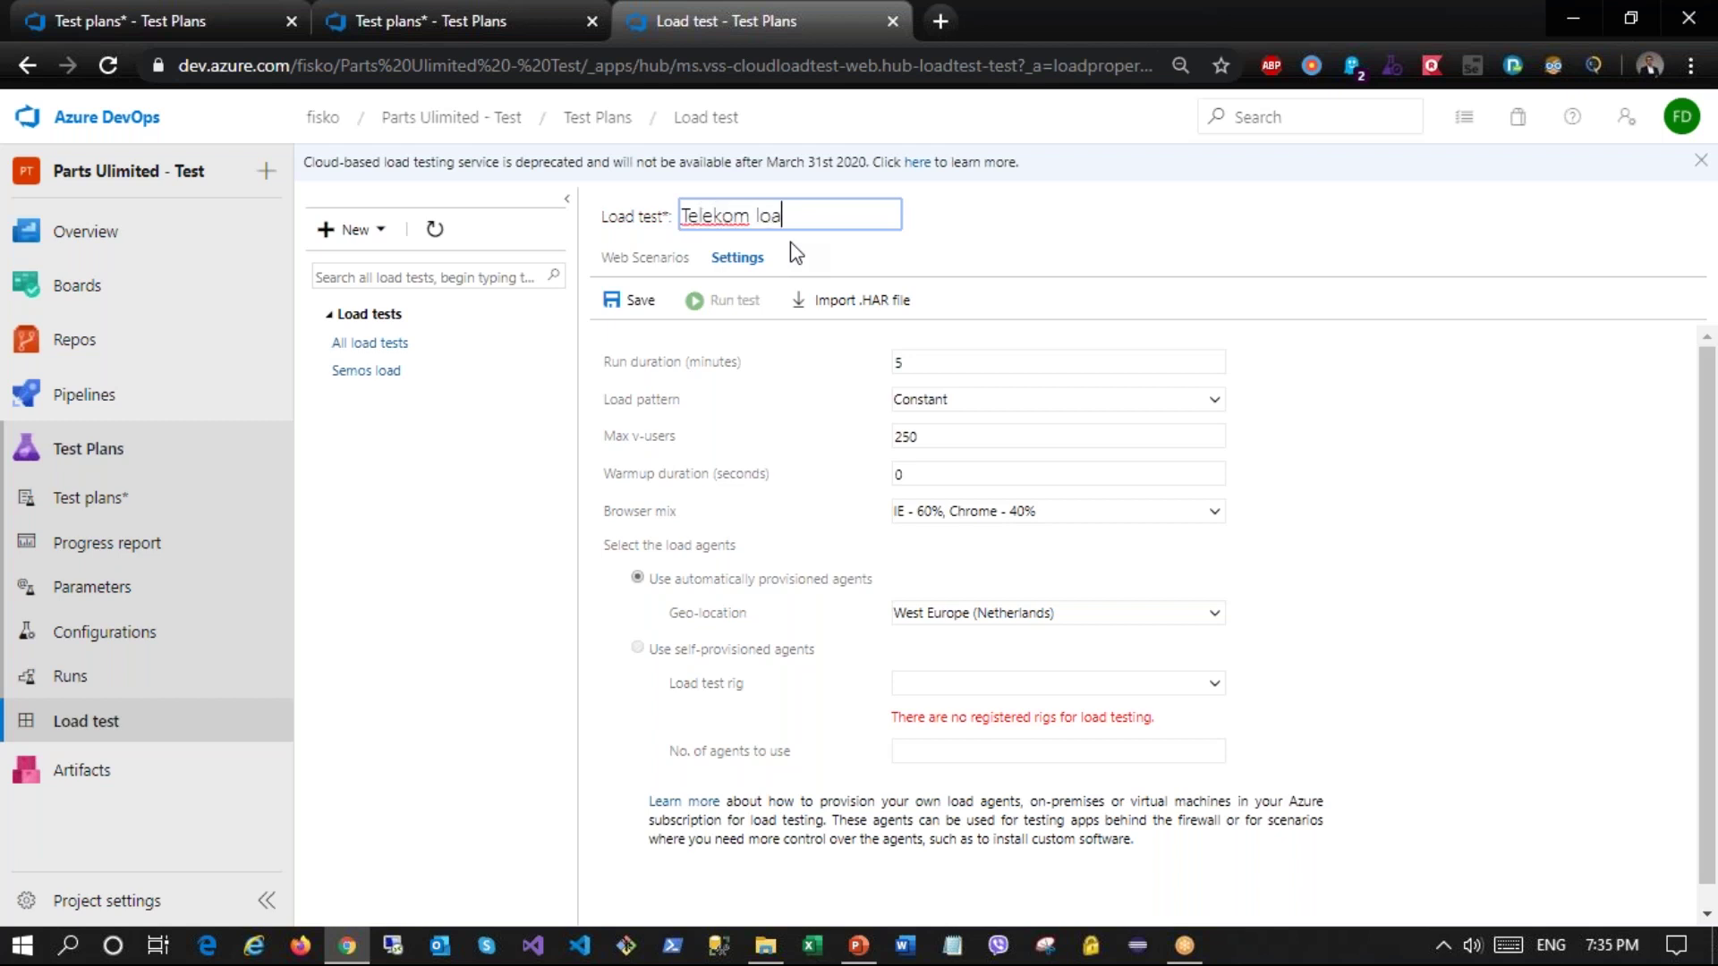
{"action": "left_click", "coordinate": [659, 265]}
{"action": "left_click", "coordinate": [642, 306]}
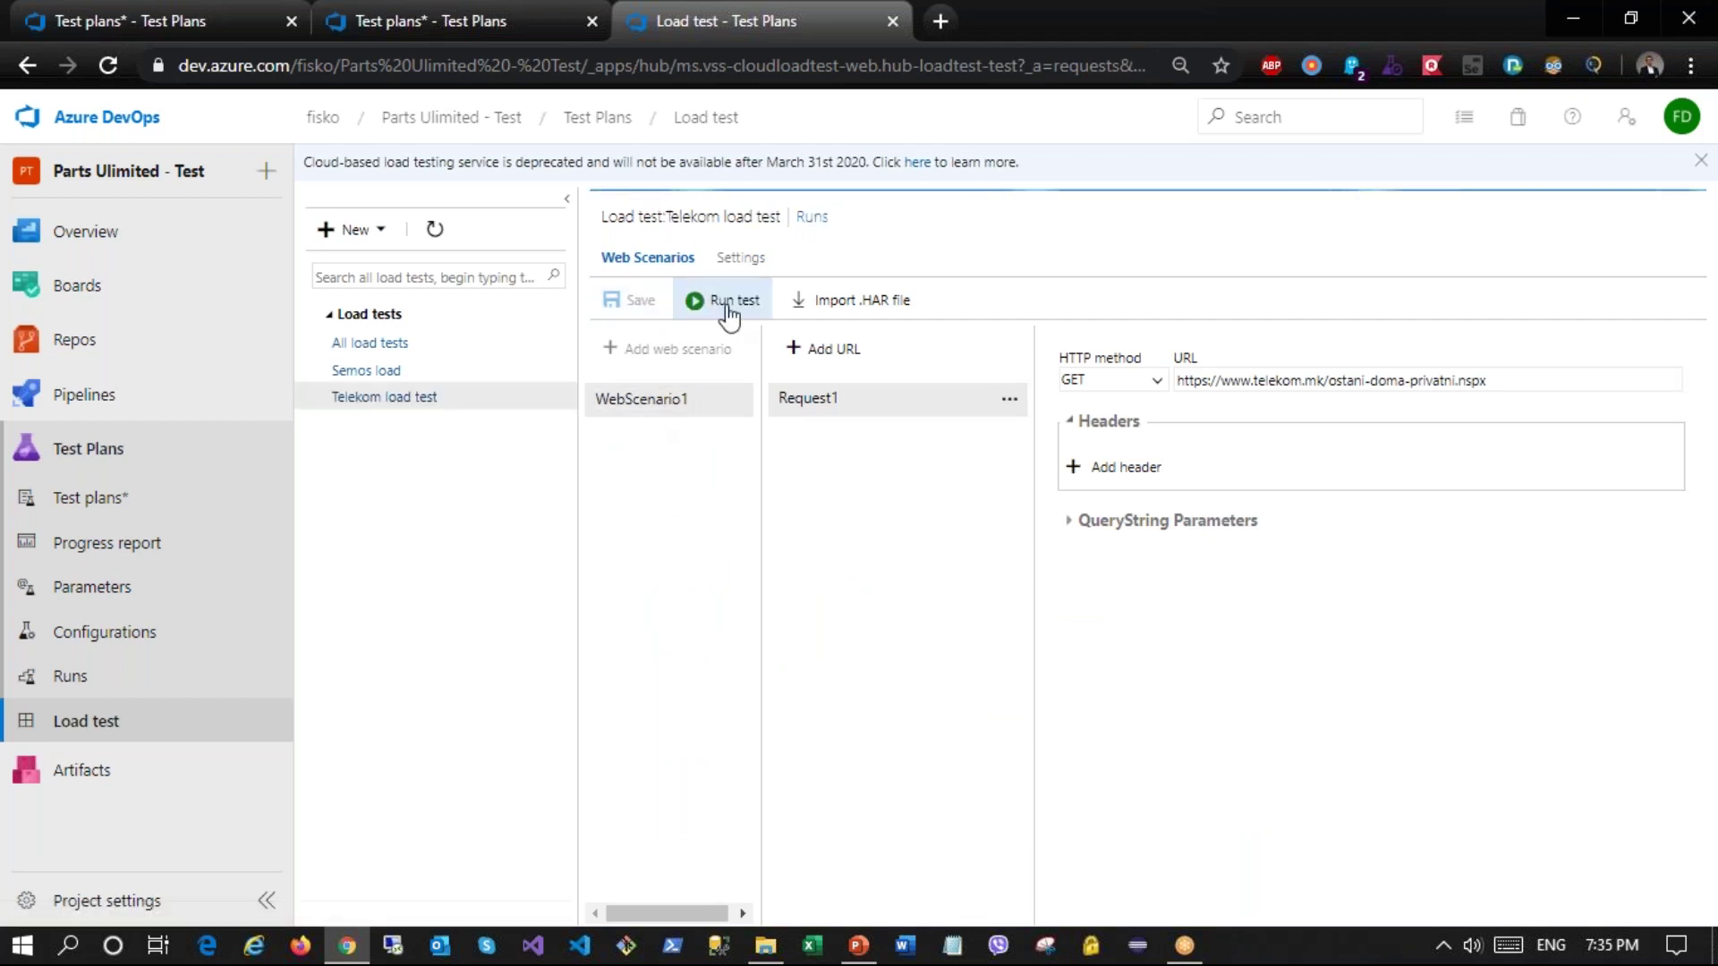
Step: Start a Telekom load test run, then open the completed Semos load run's summary
{"action": "left_click", "coordinate": [722, 301]}
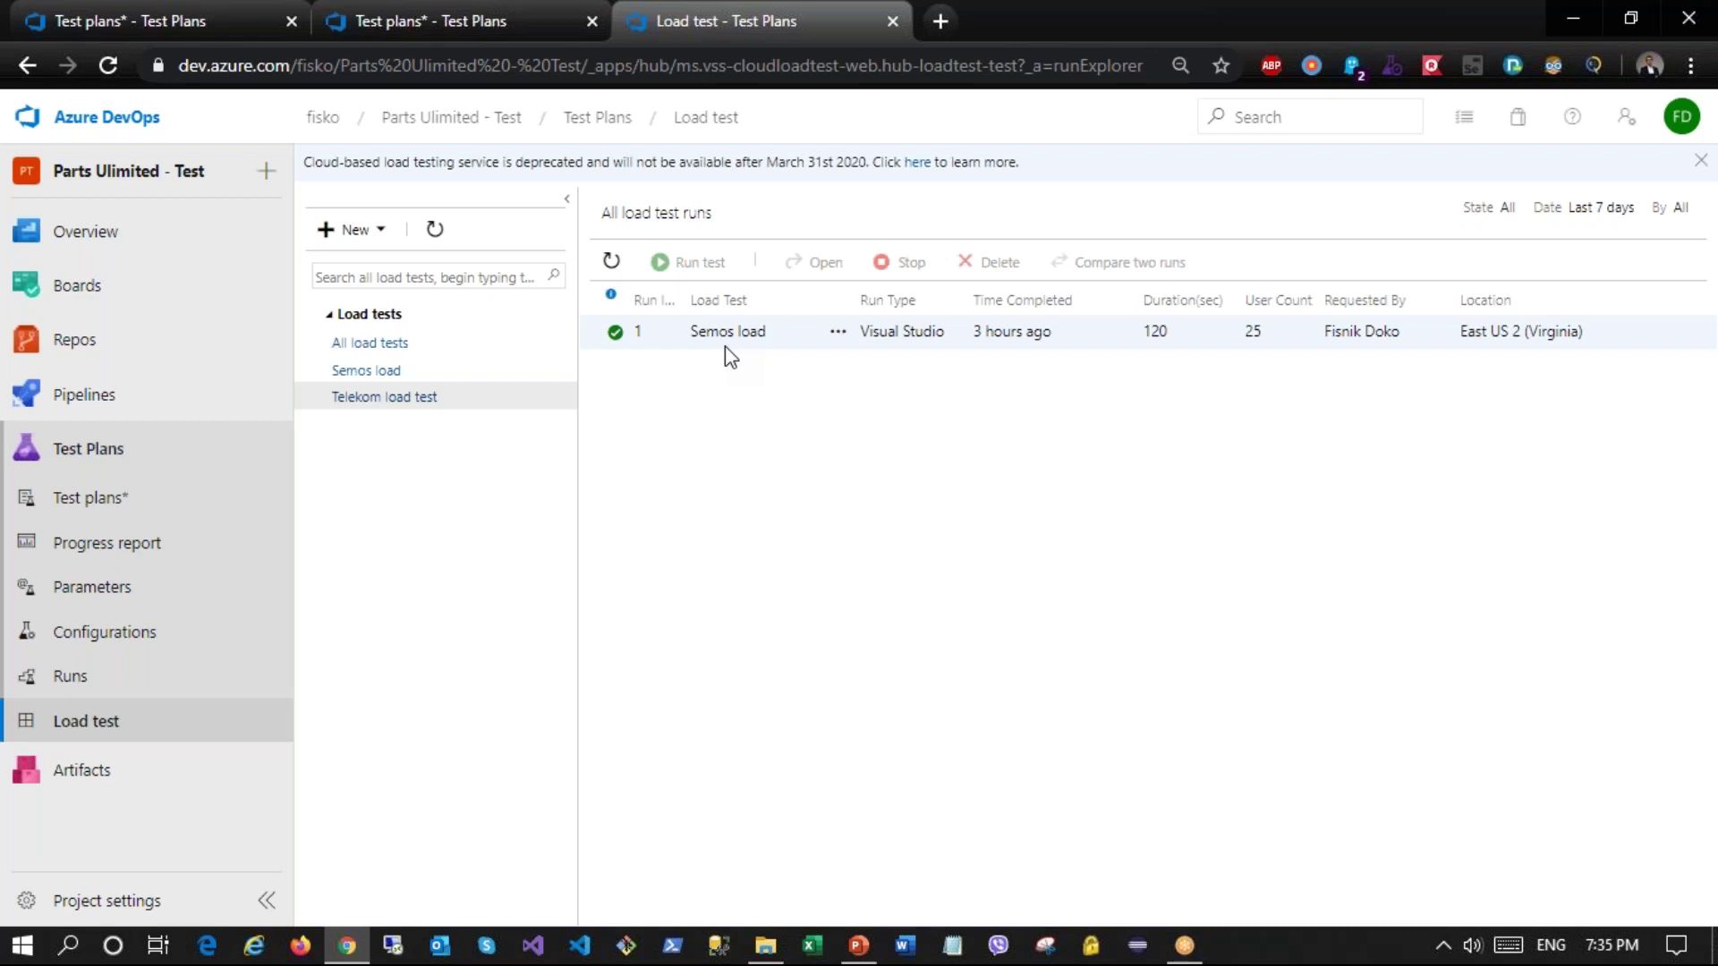
{"action": "left_click", "coordinate": [396, 374]}
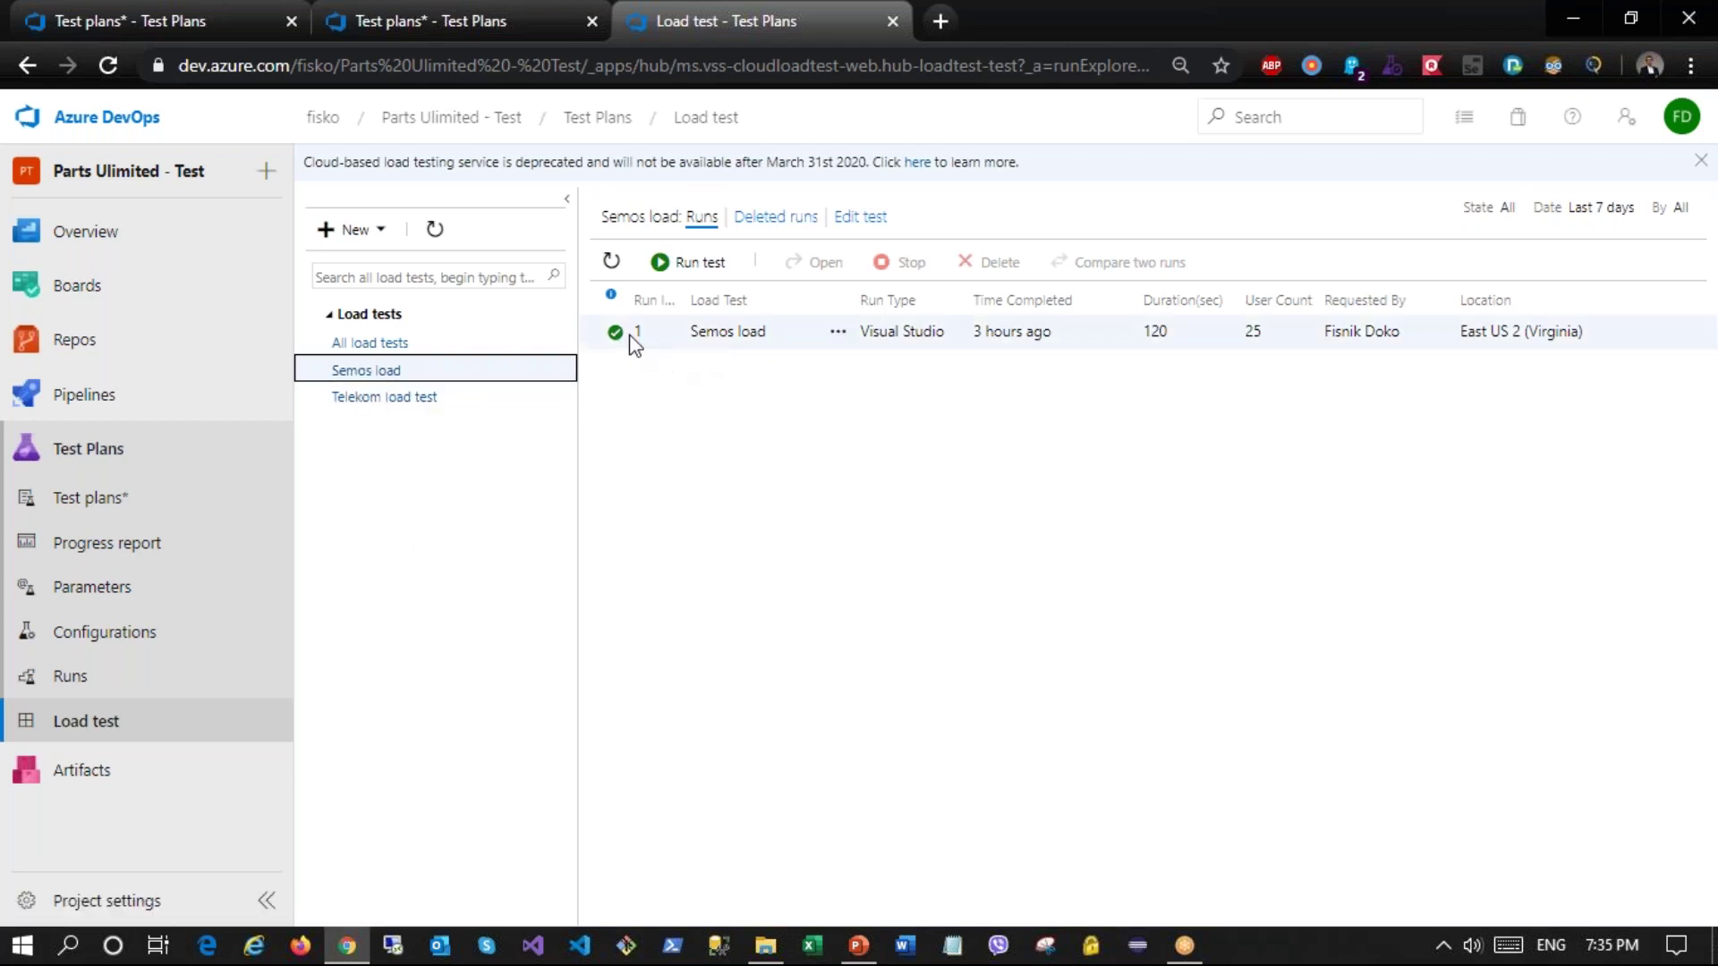
{"action": "left_click", "coordinate": [726, 343]}
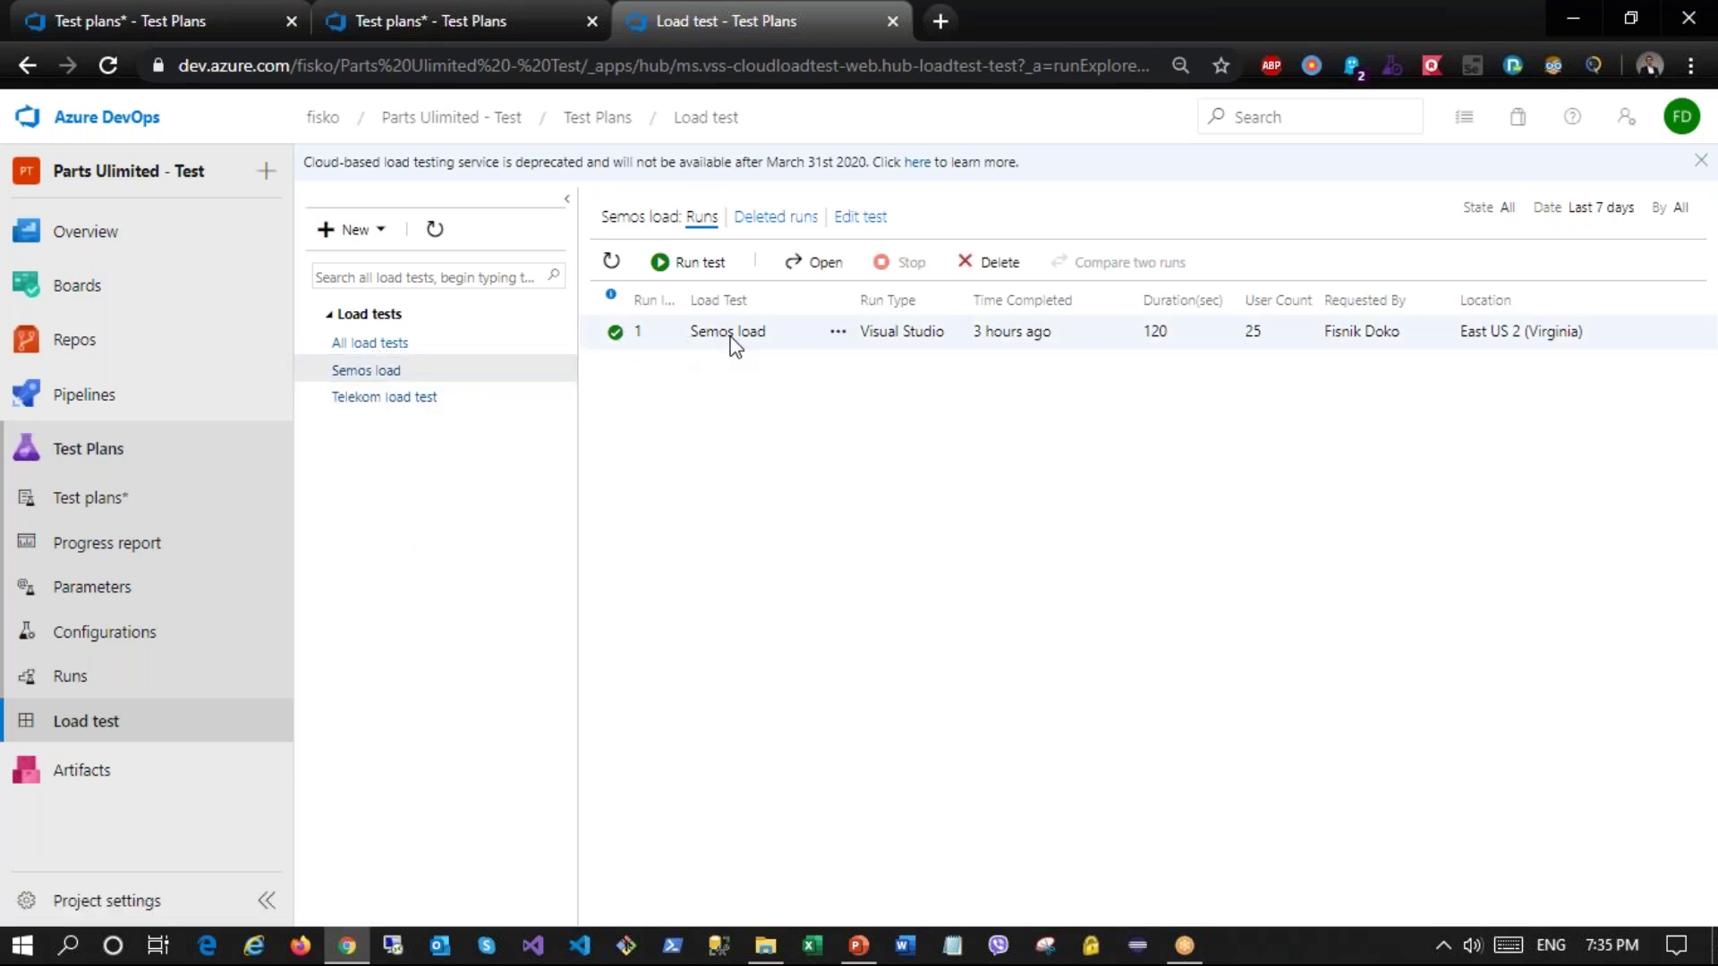
{"action": "double_click", "coordinate": [732, 343]}
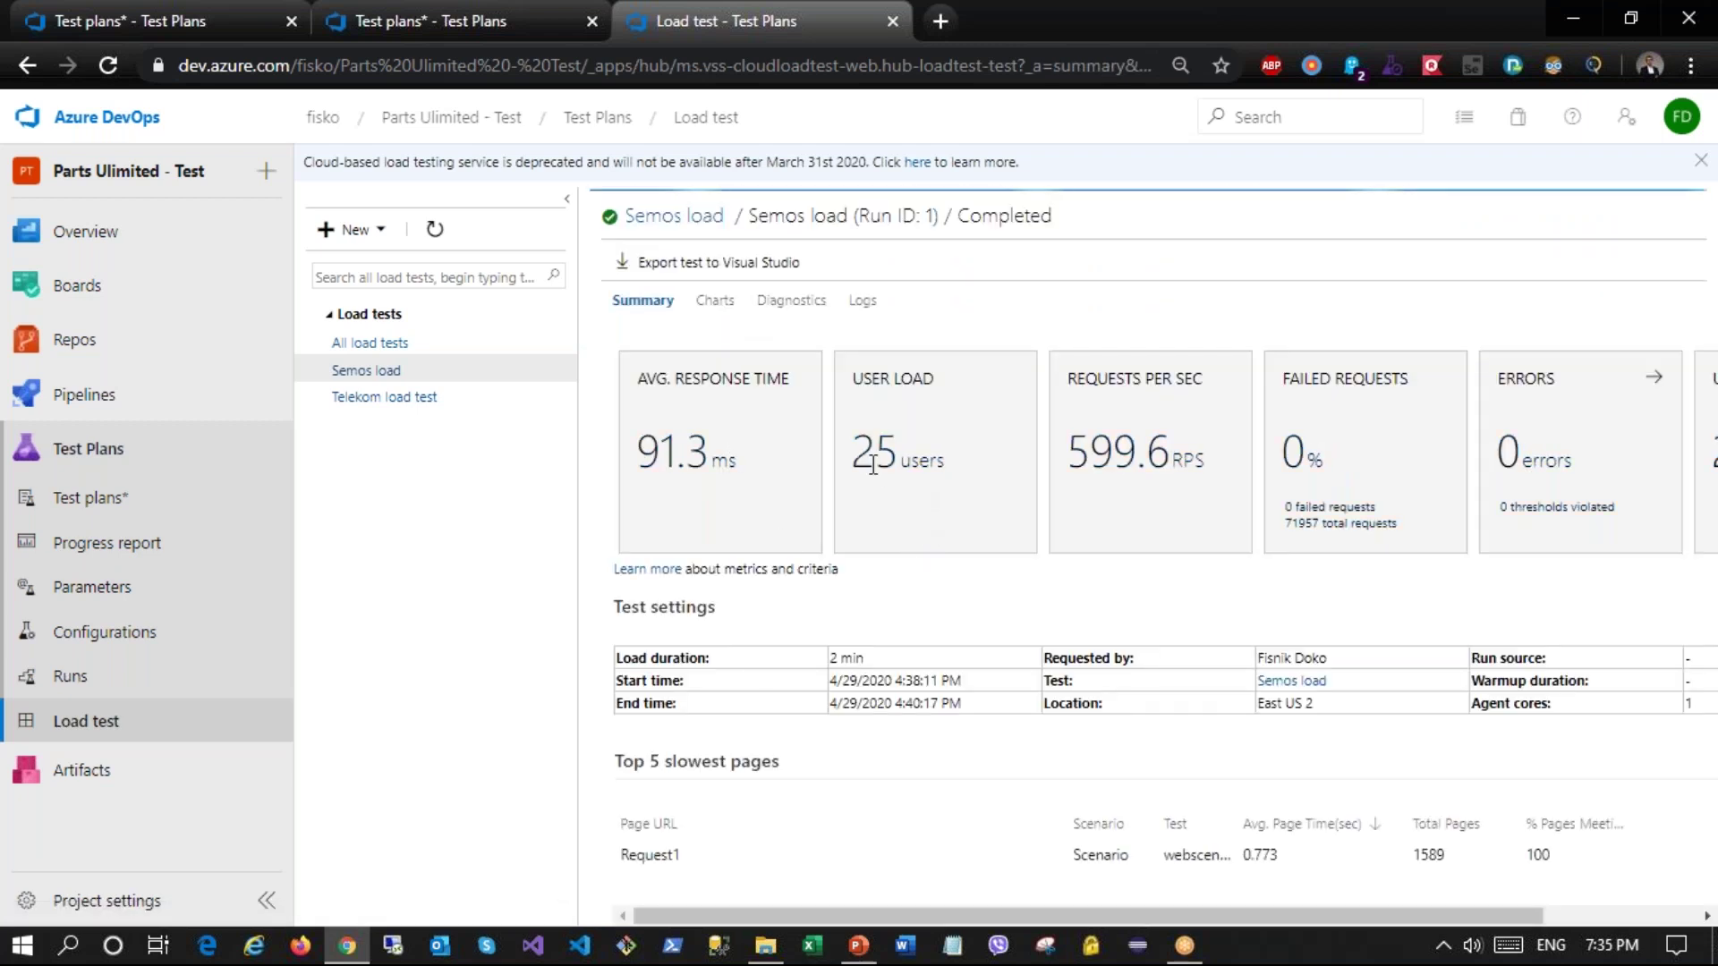
{"action": "double_click", "coordinate": [873, 461]}
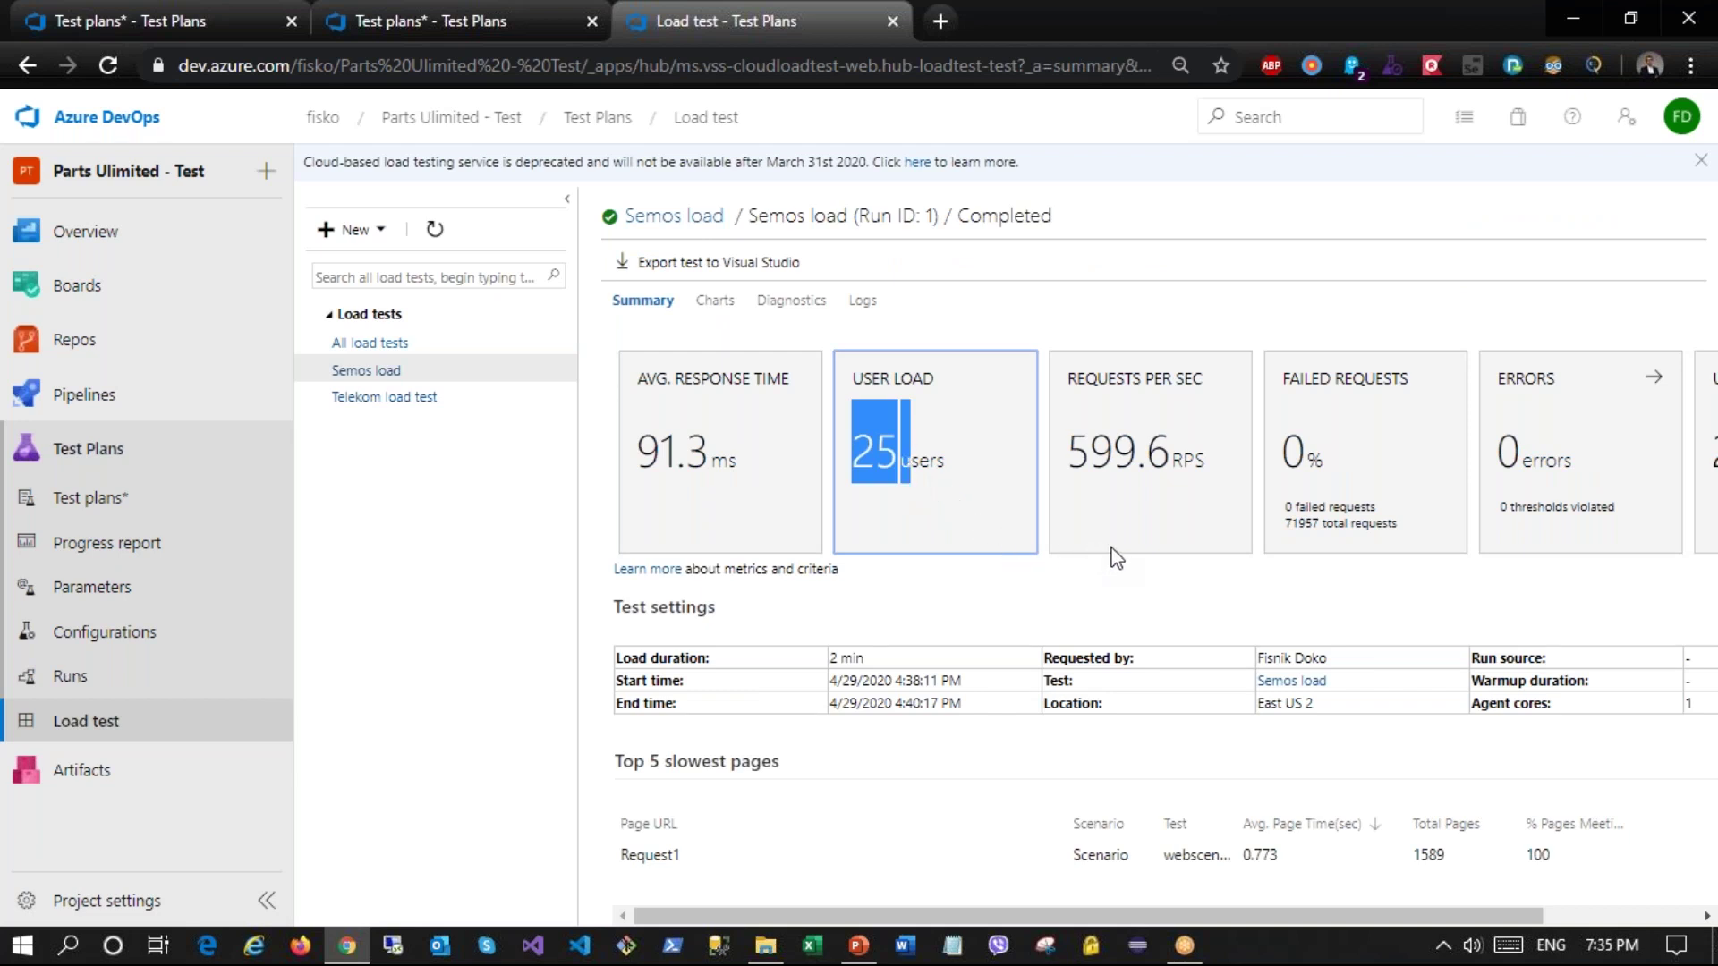
{"action": "left_click_drag", "start_coordinate": [1290, 461], "coordinate": [1326, 464]}
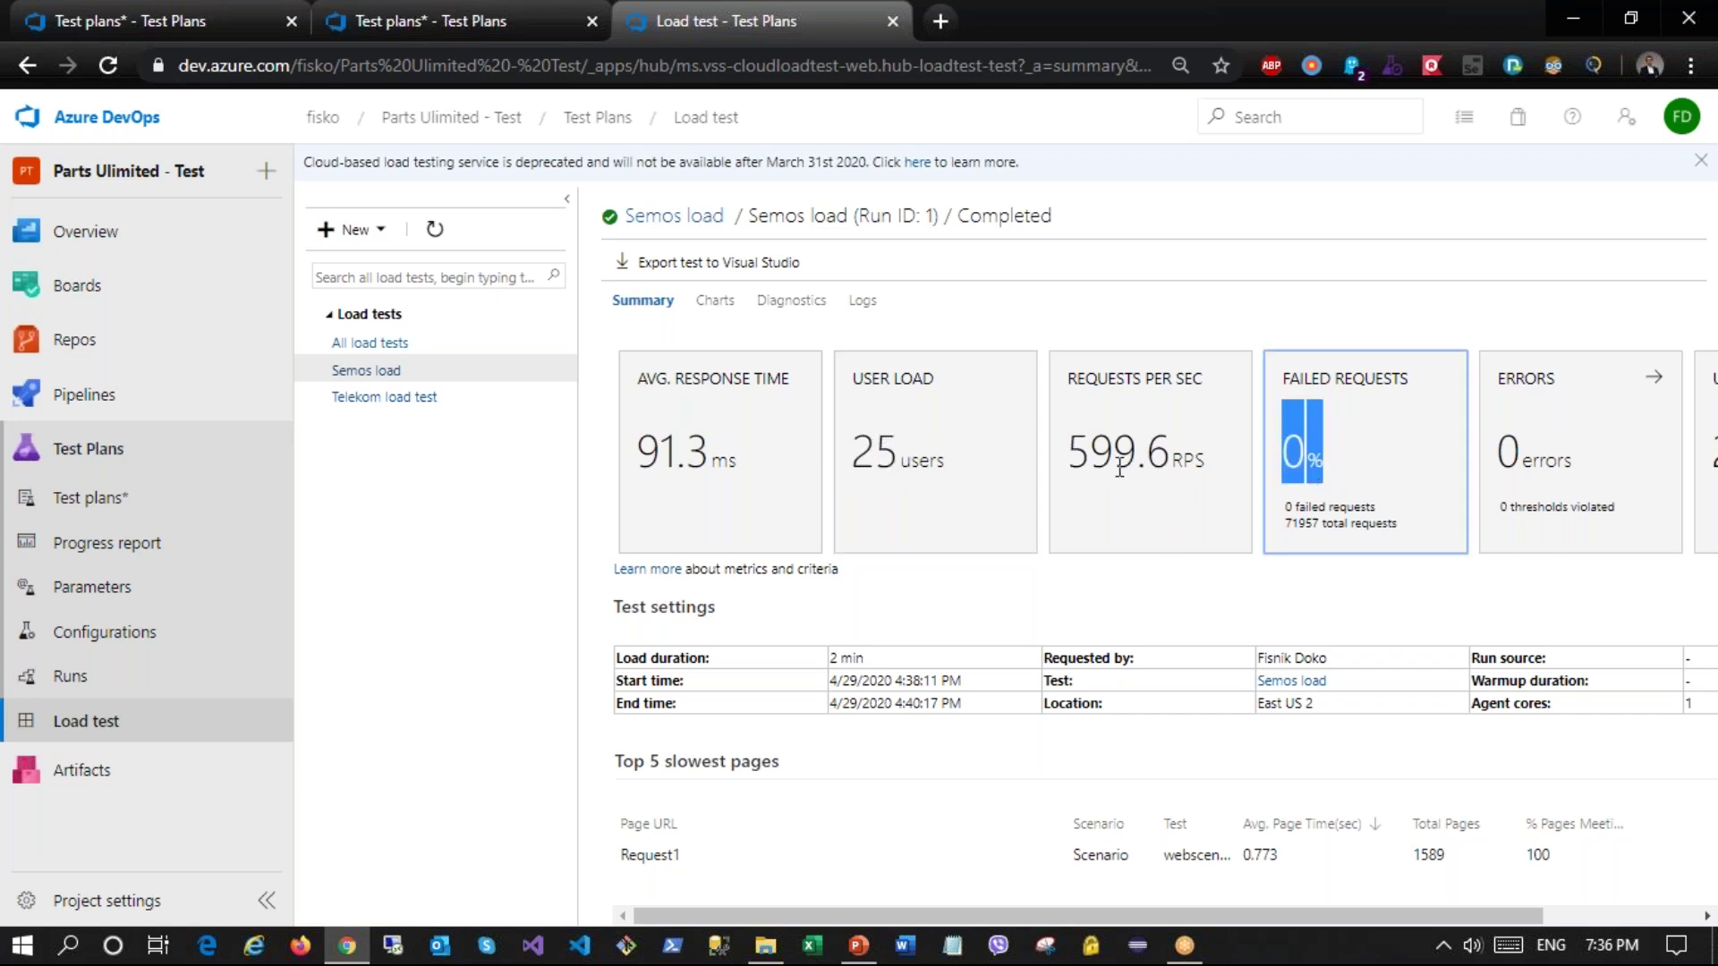
{"action": "left_click_drag", "start_coordinate": [1129, 460], "coordinate": [1080, 456]}
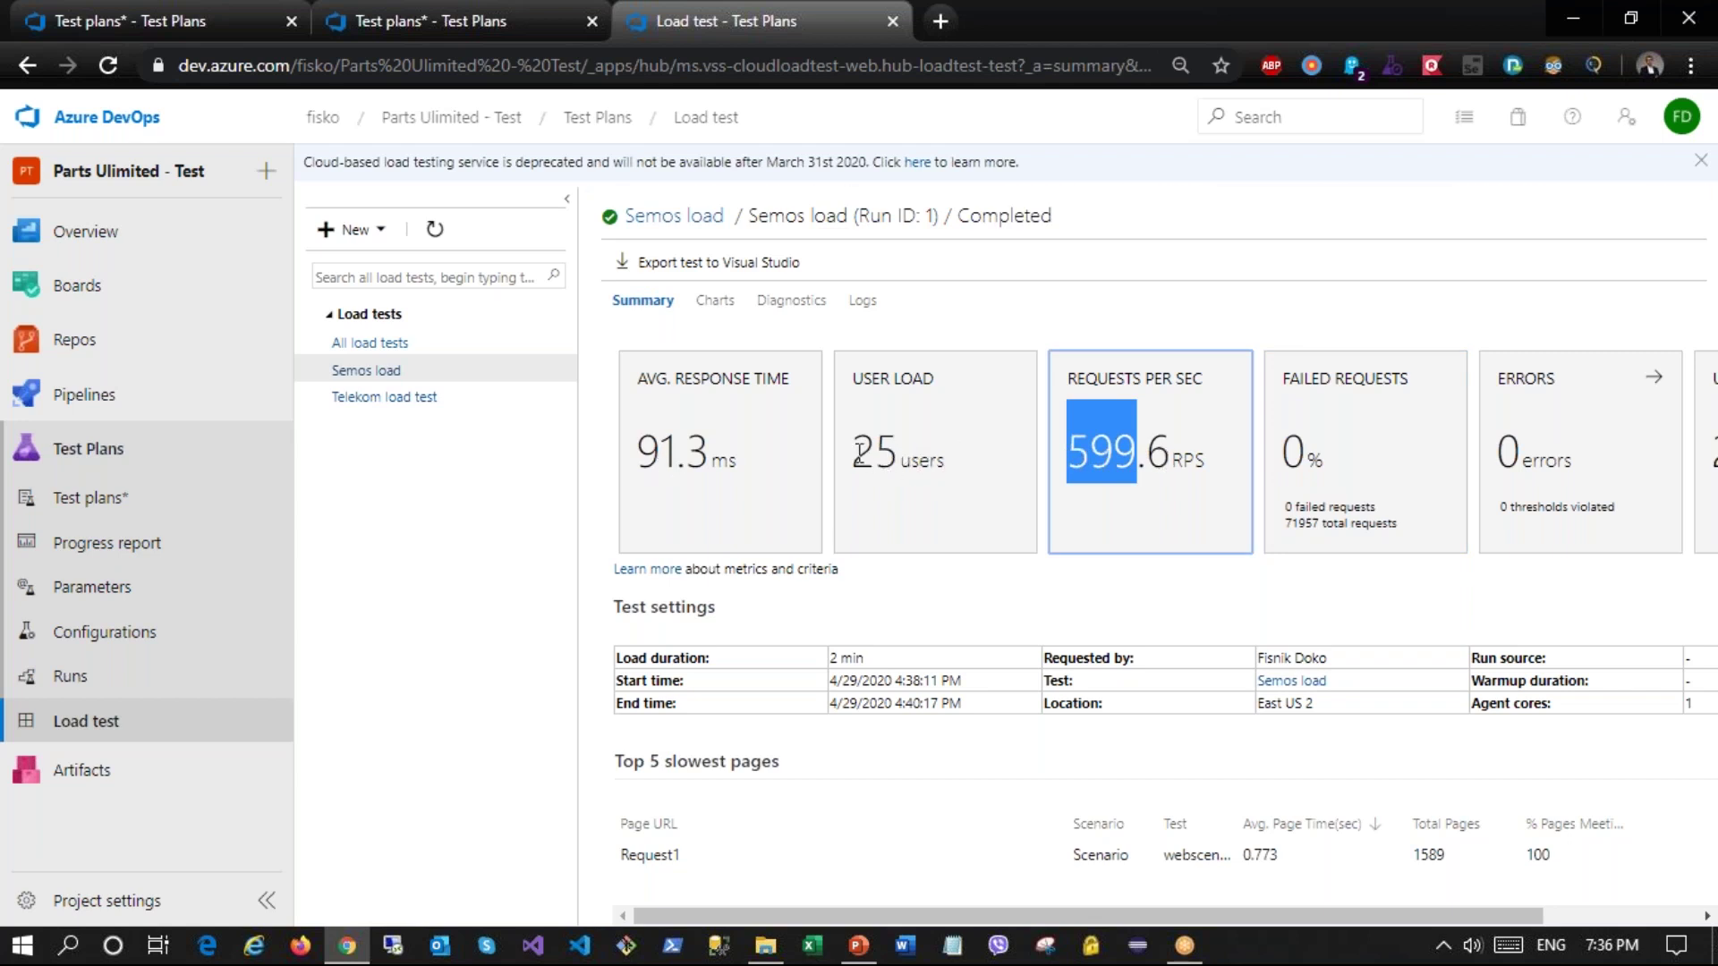
{"action": "left_click_drag", "start_coordinate": [861, 452], "coordinate": [931, 452]}
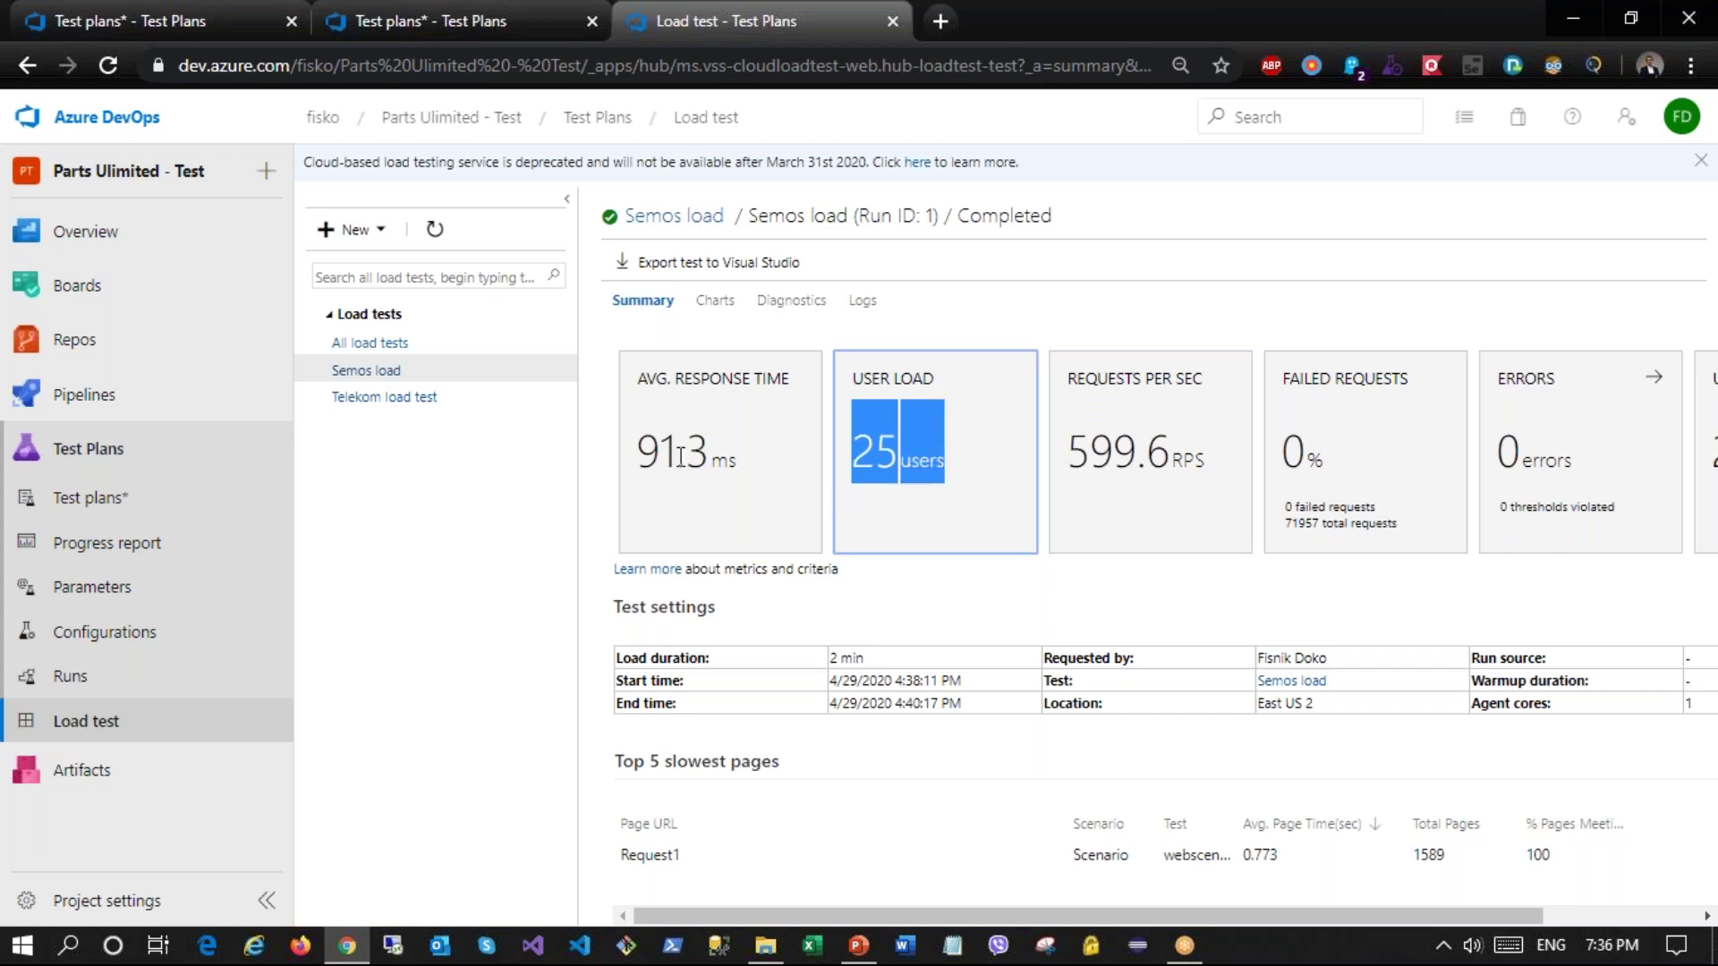
{"action": "left_click_drag", "start_coordinate": [639, 451], "coordinate": [729, 456]}
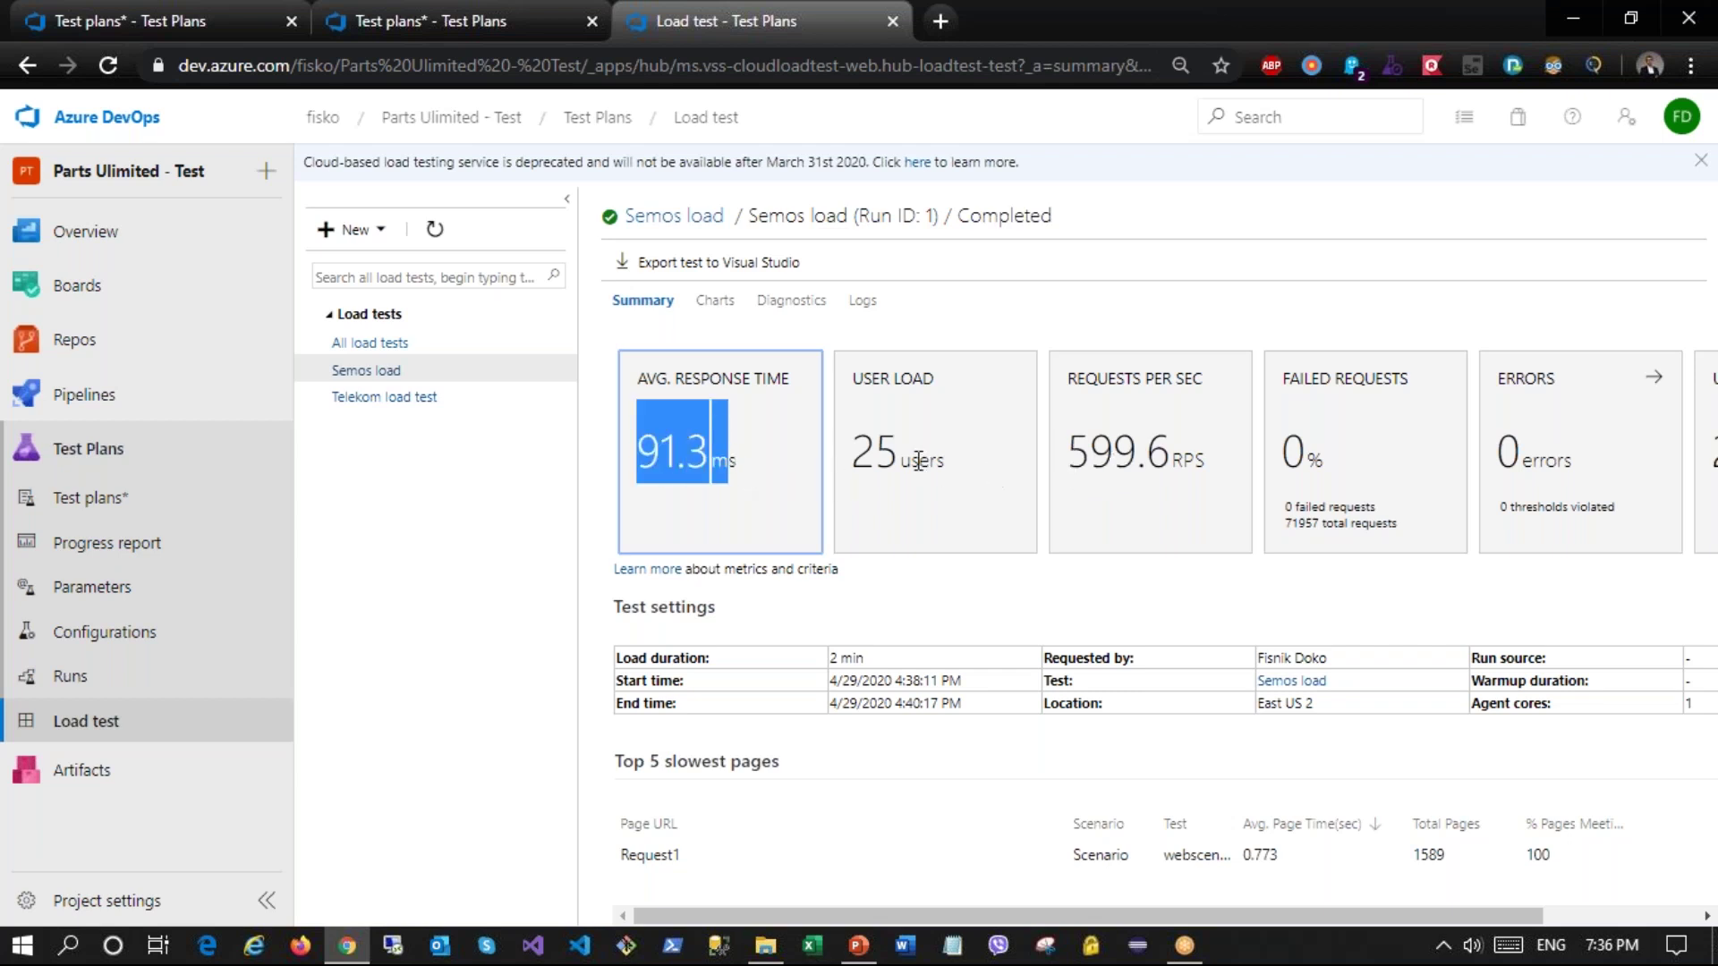
{"action": "left_click_drag", "start_coordinate": [1065, 452], "coordinate": [1195, 455]}
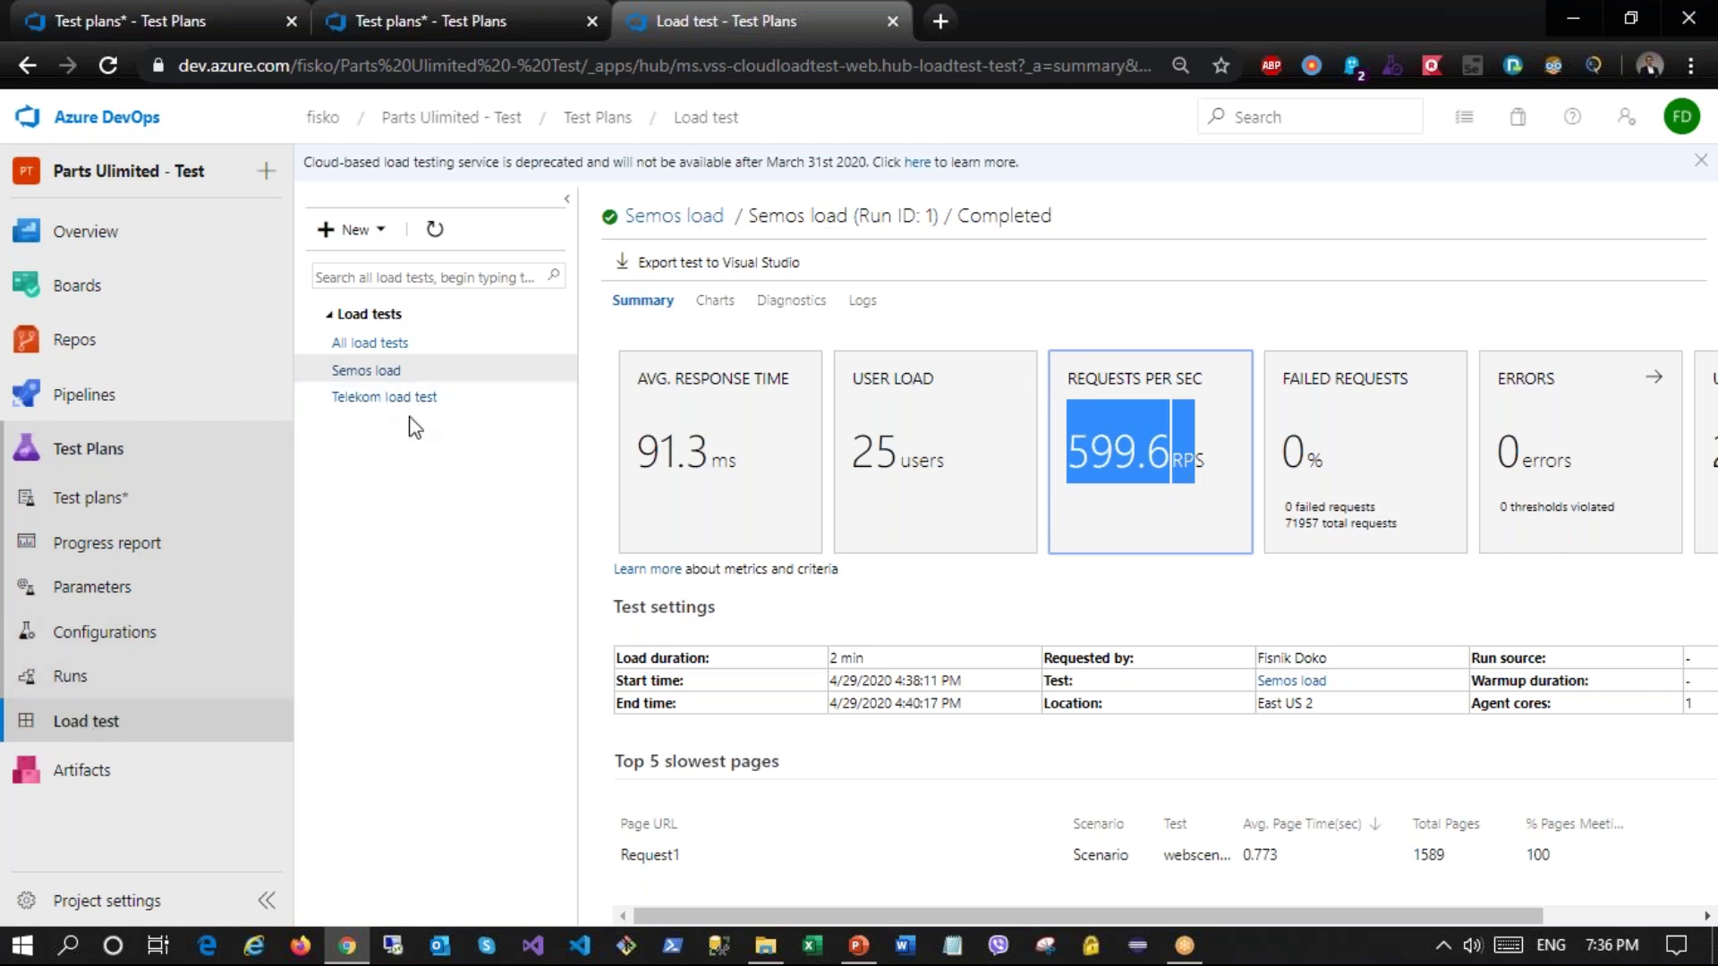
{"action": "left_click", "coordinate": [381, 230]}
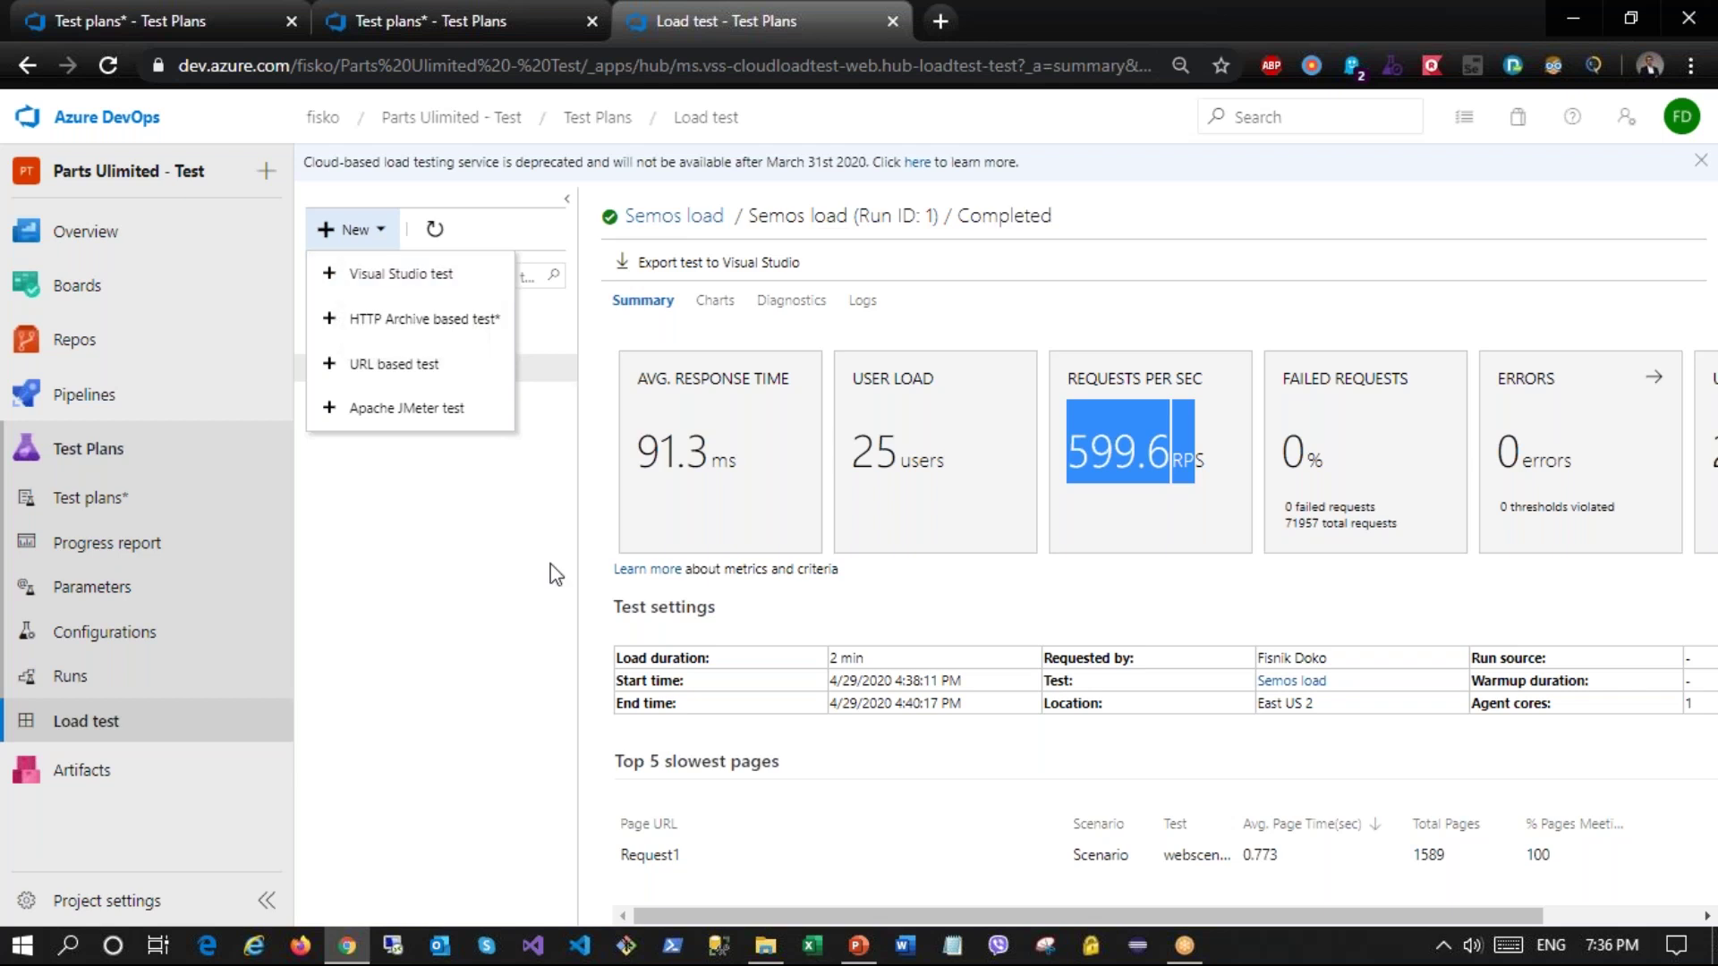
{"action": "left_click", "coordinate": [517, 616]}
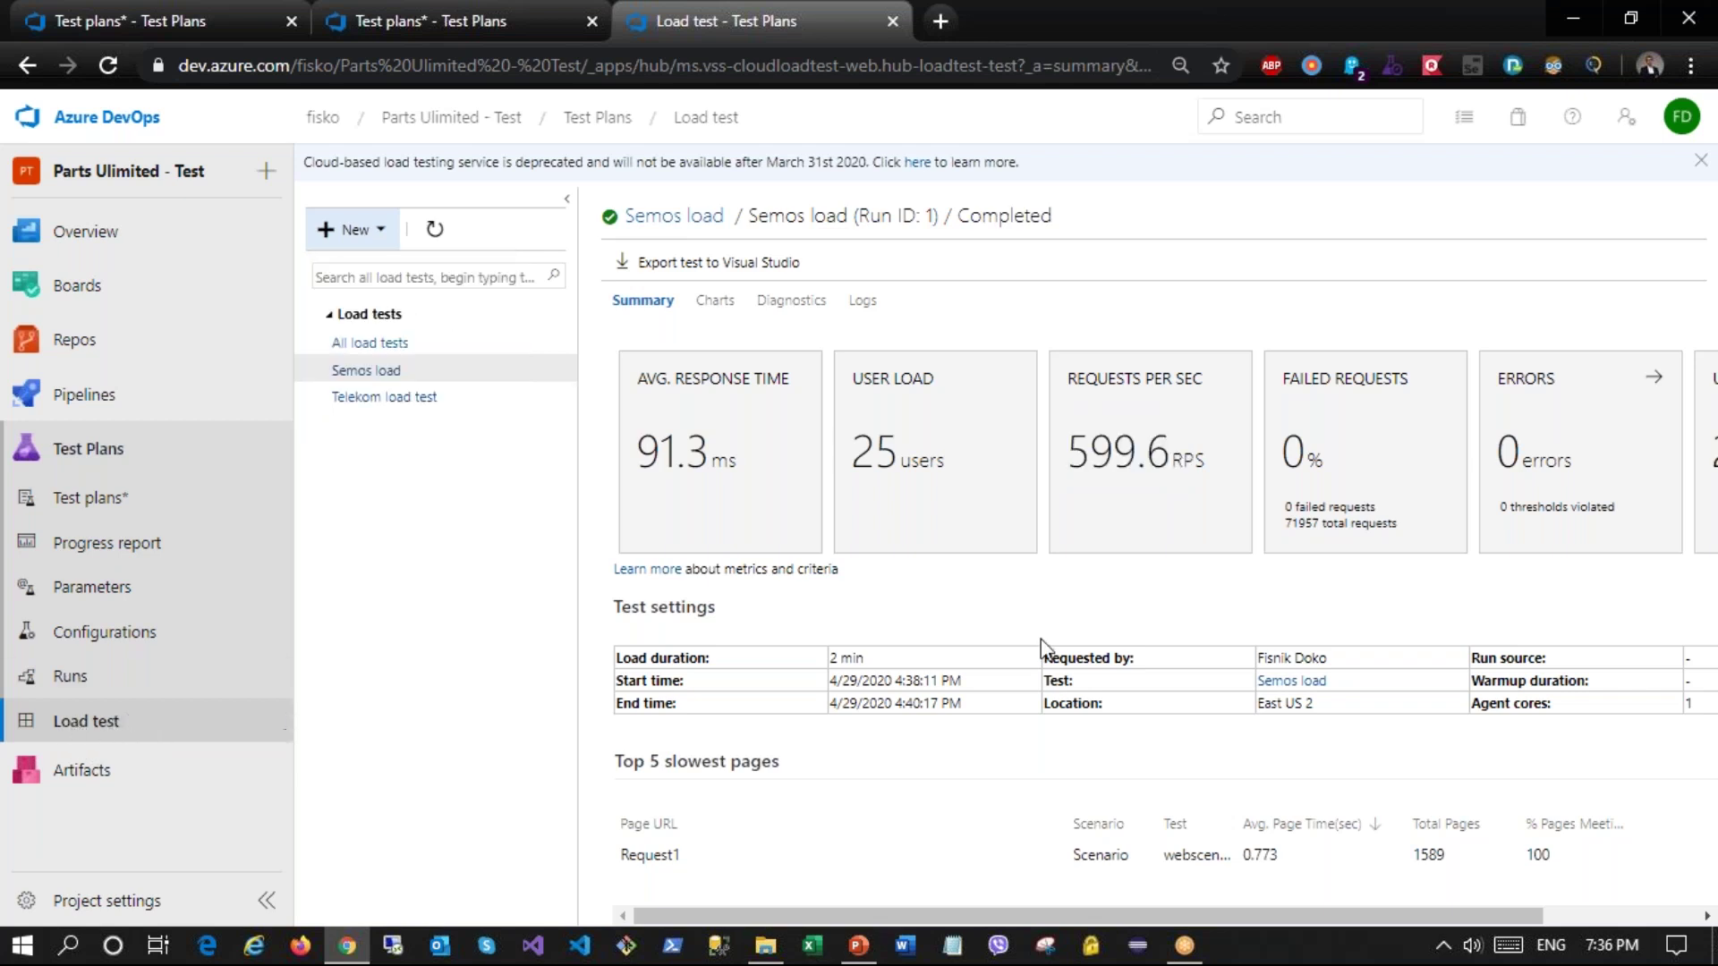
{"action": "left_click_drag", "start_coordinate": [1365, 916], "coordinate": [940, 594]}
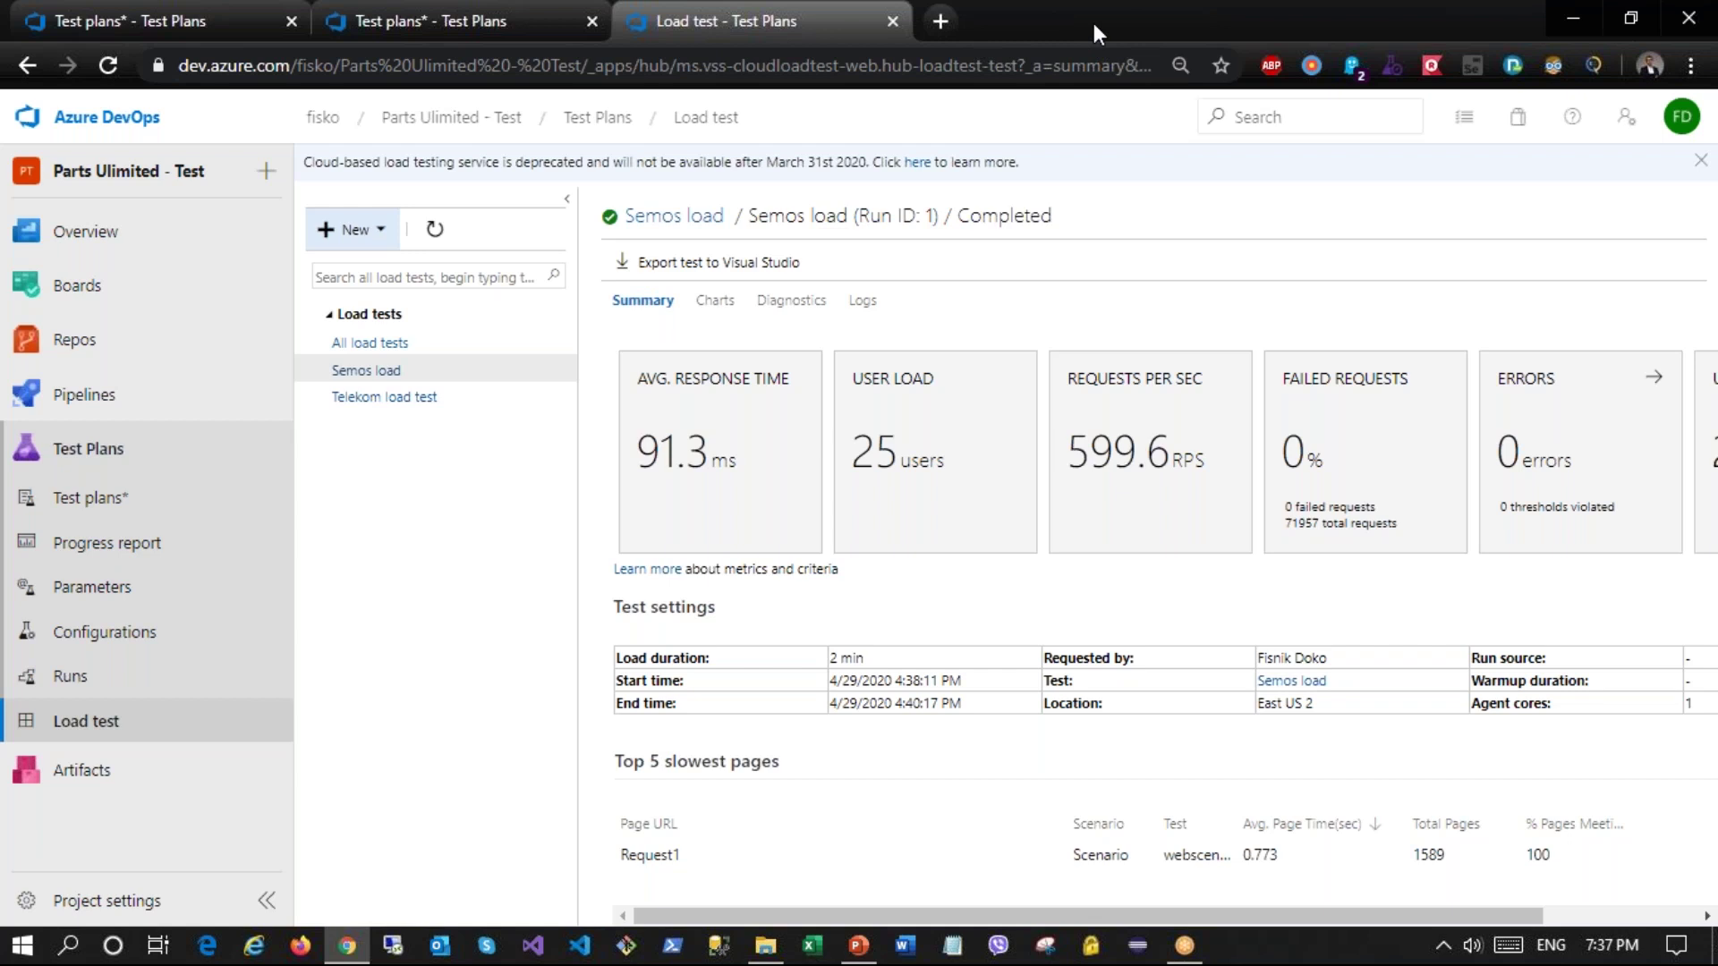
Step: Look up the Test & Feedback extension's Chrome Web Store page, then close it
{"action": "key", "text": "ctrl+t"}
{"action": "type", "text": "test"}
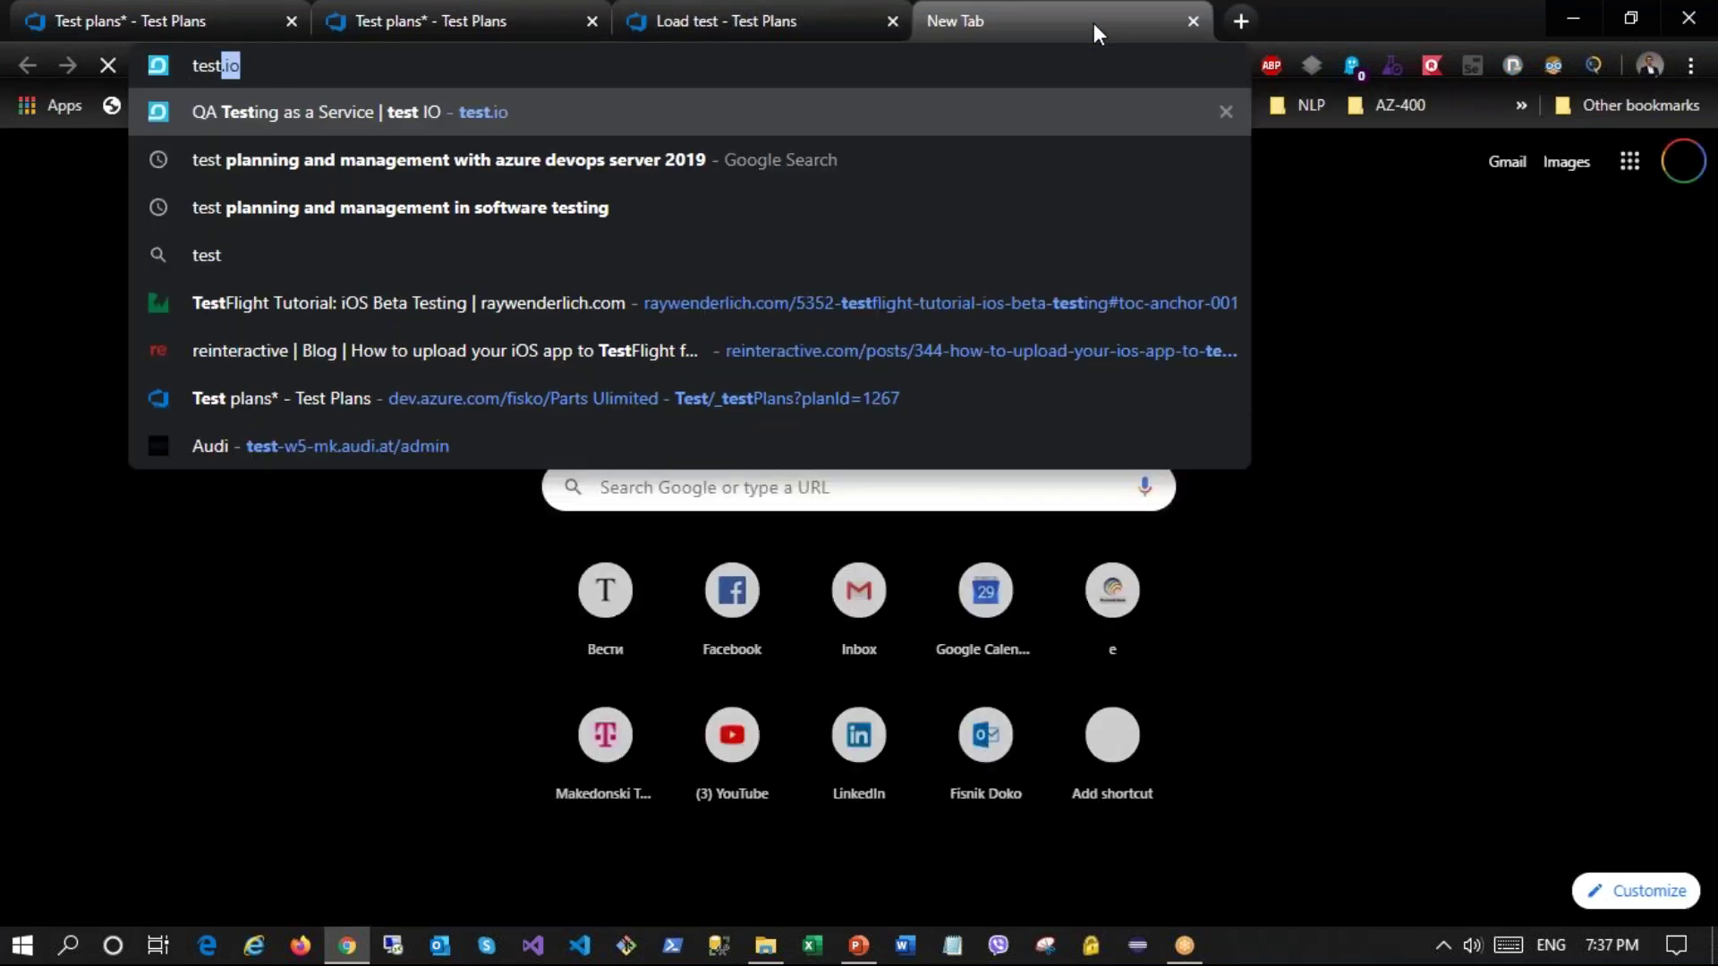
{"action": "type", "text": " & feed"}
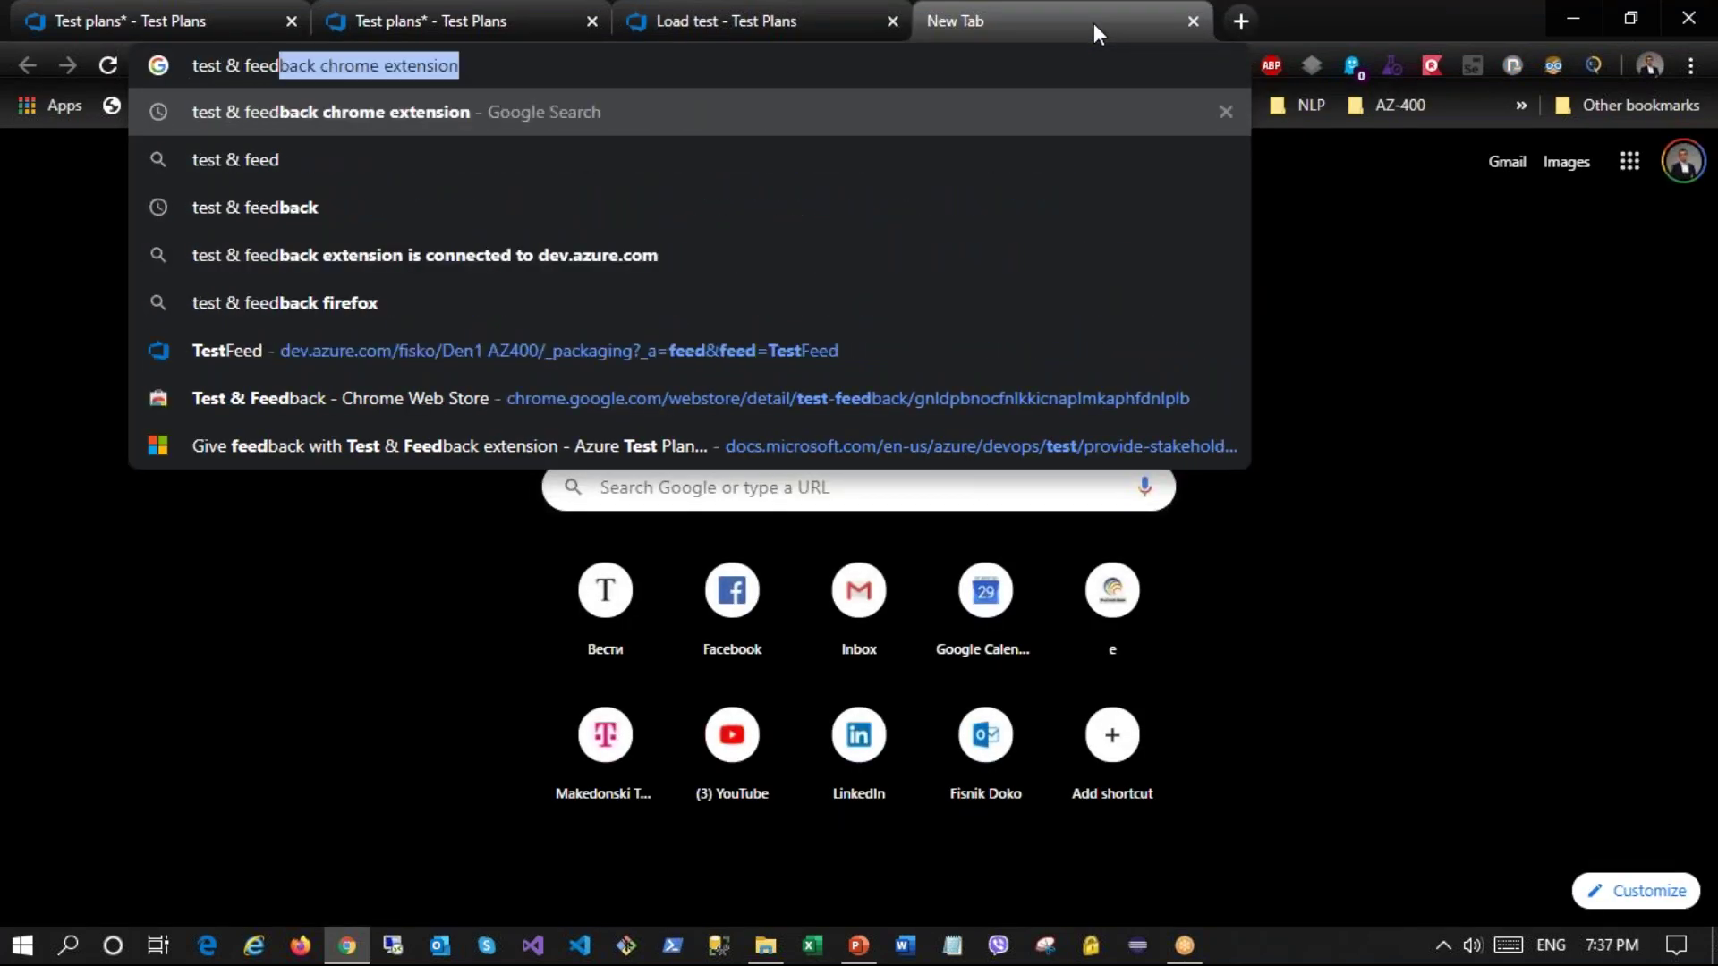
{"action": "type", "text": "back"}
{"action": "key", "text": "Return"}
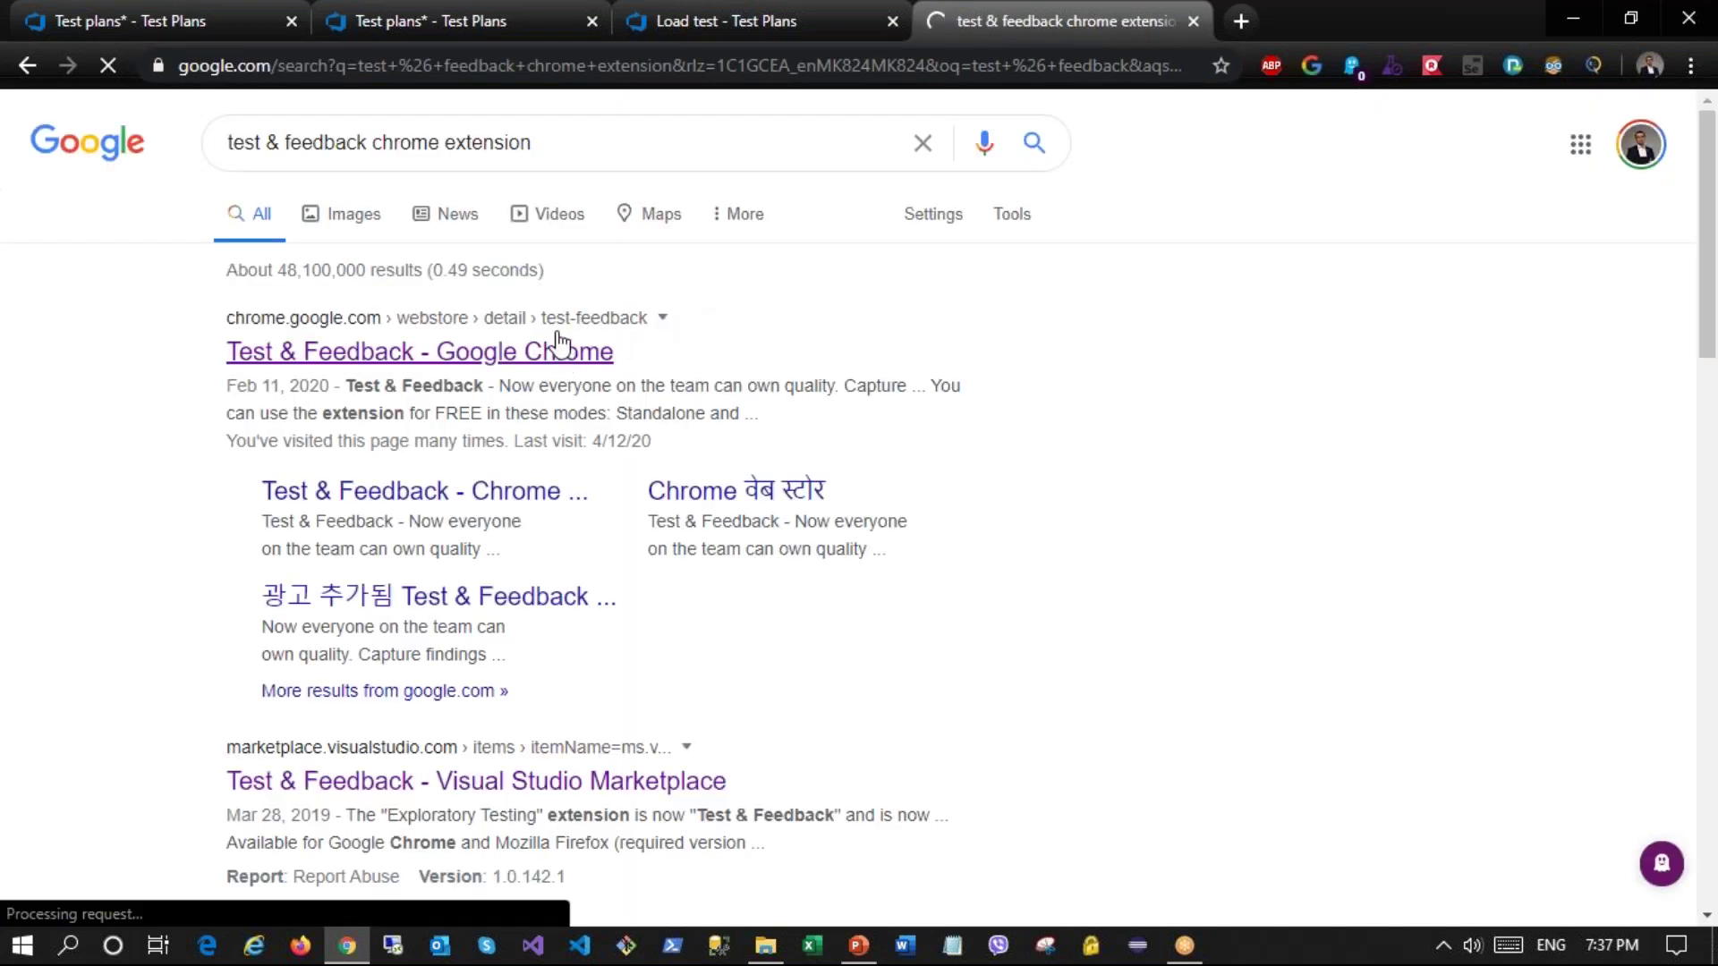
{"action": "left_click", "coordinate": [558, 339]}
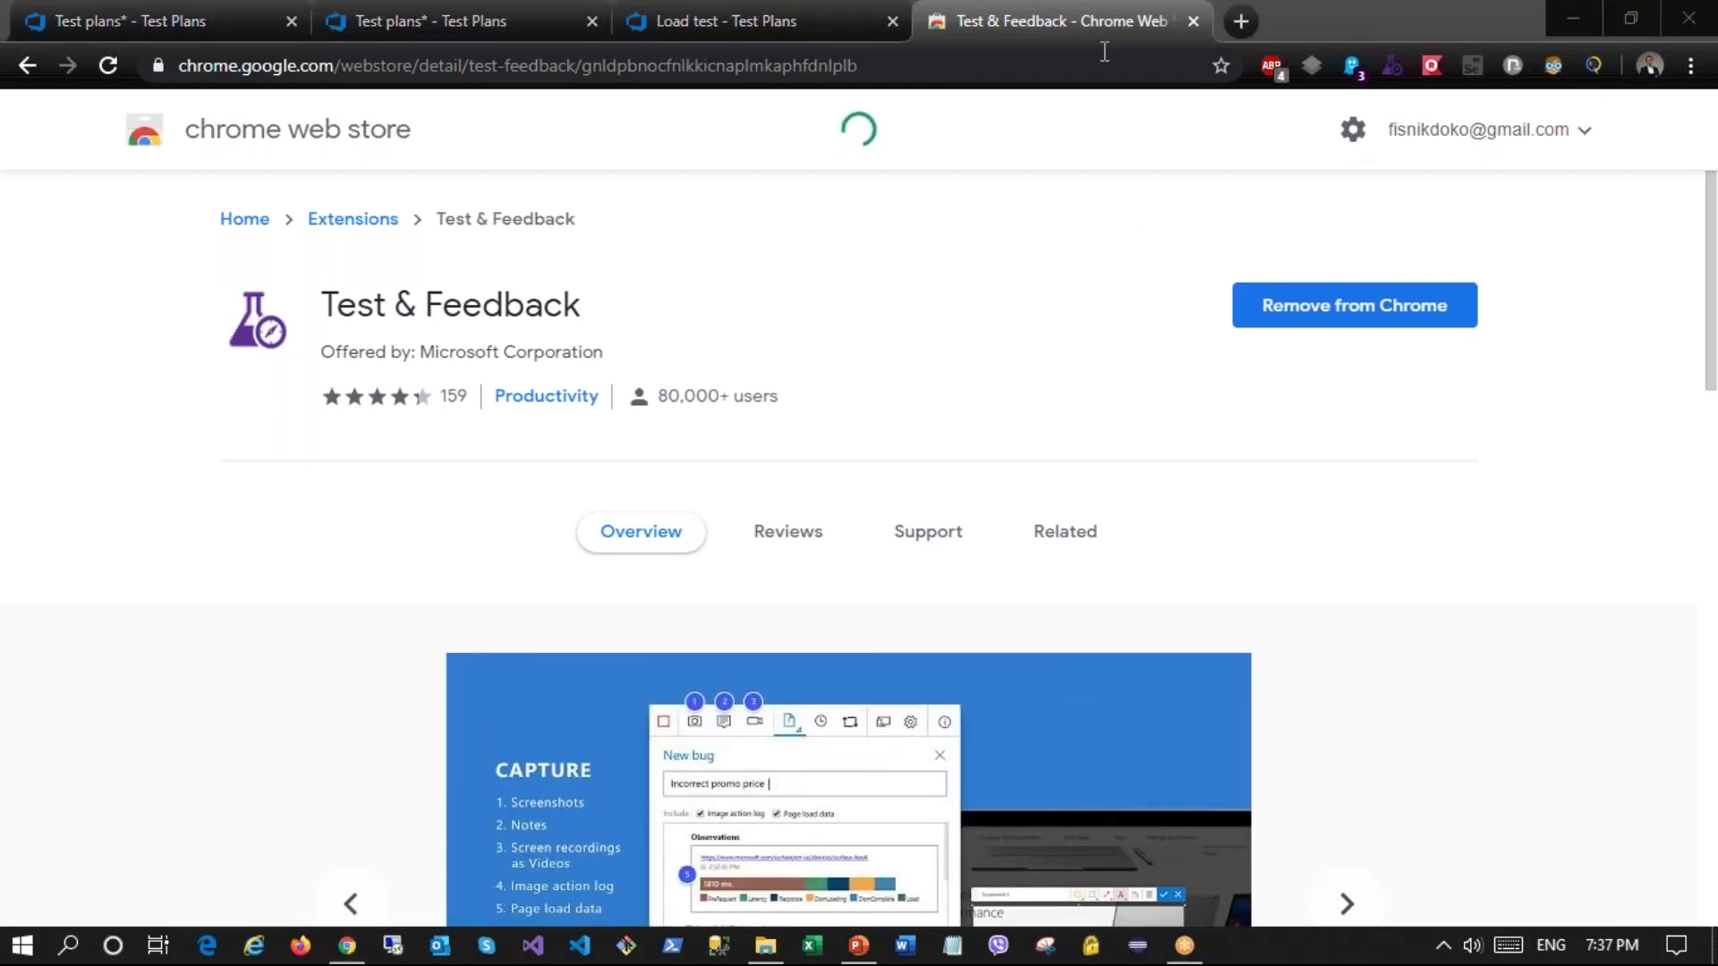
{"action": "key", "text": "ctrl+w"}
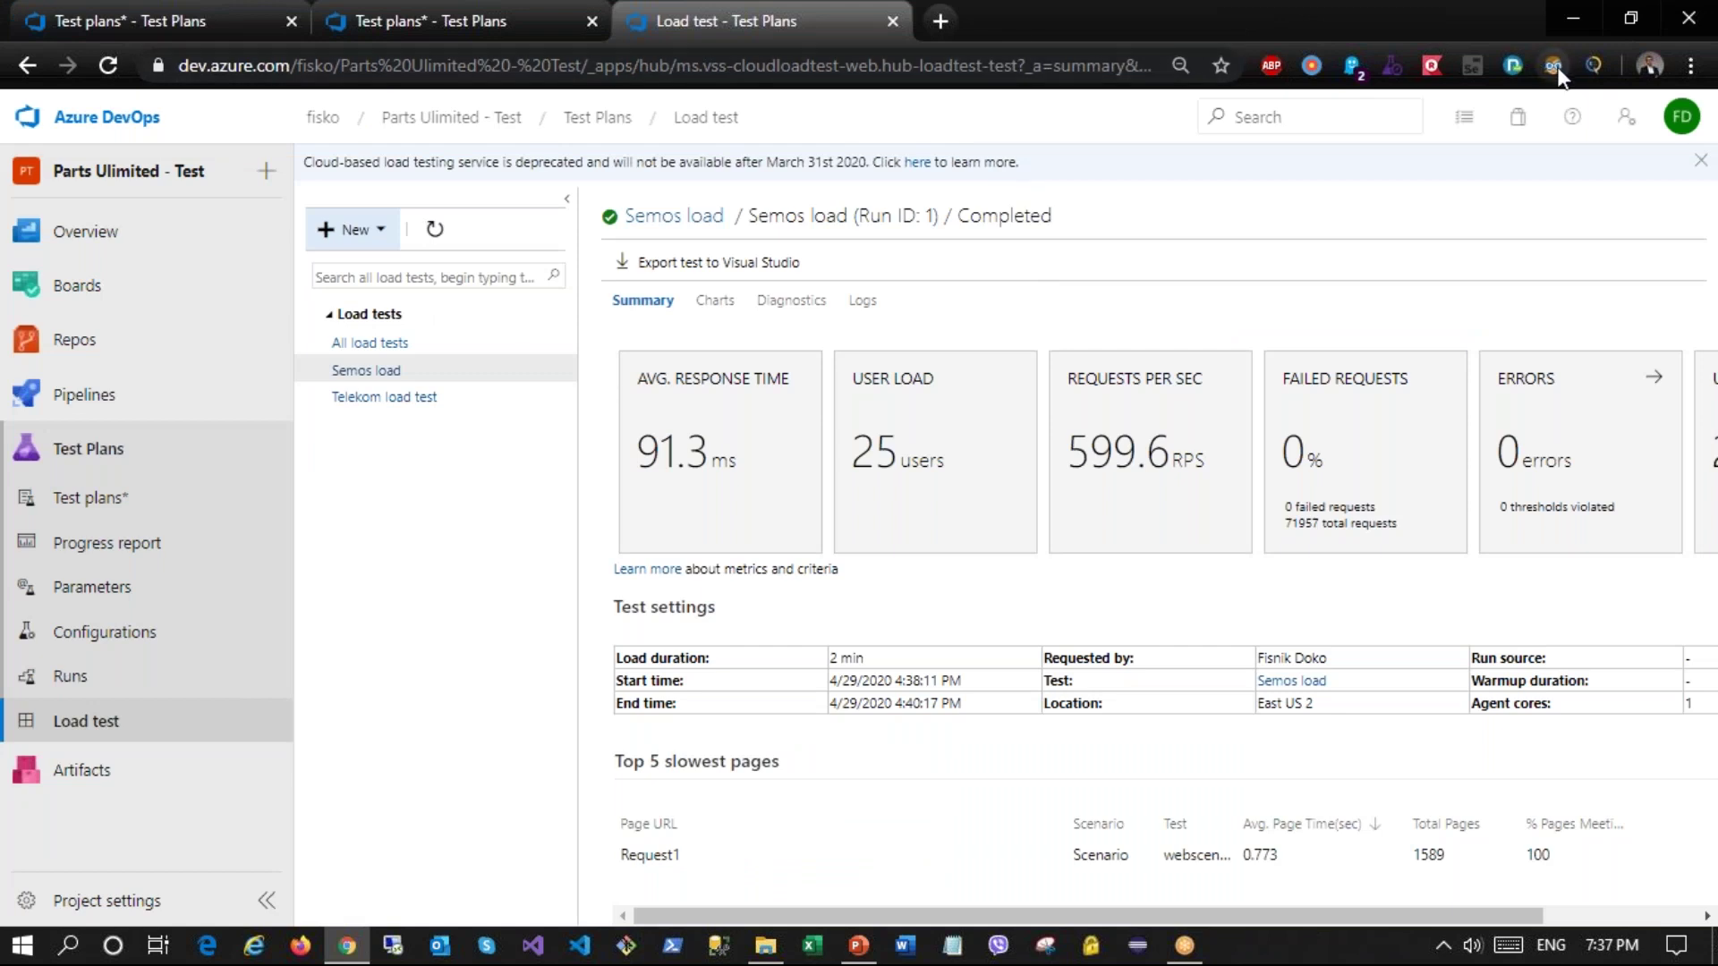
Step: Connect Test & Feedback to Parts Ulimited - Test Team and start an exploratory session
{"action": "left_click", "coordinate": [1392, 71]}
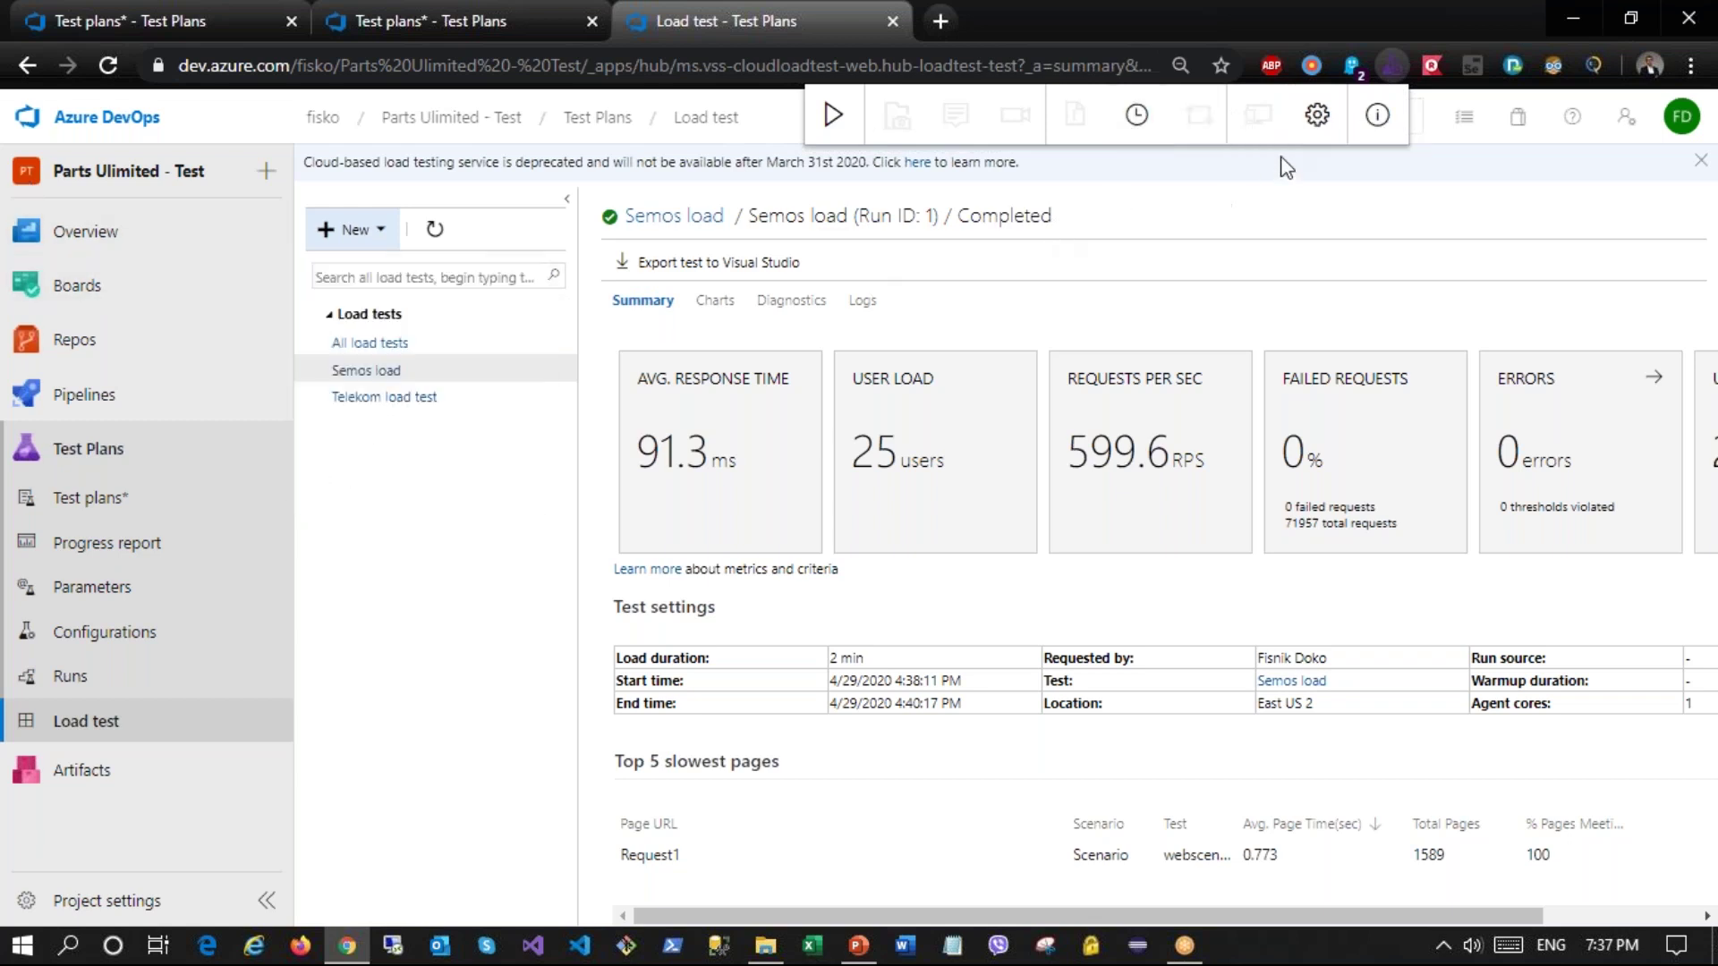
{"action": "left_click", "coordinate": [1312, 125]}
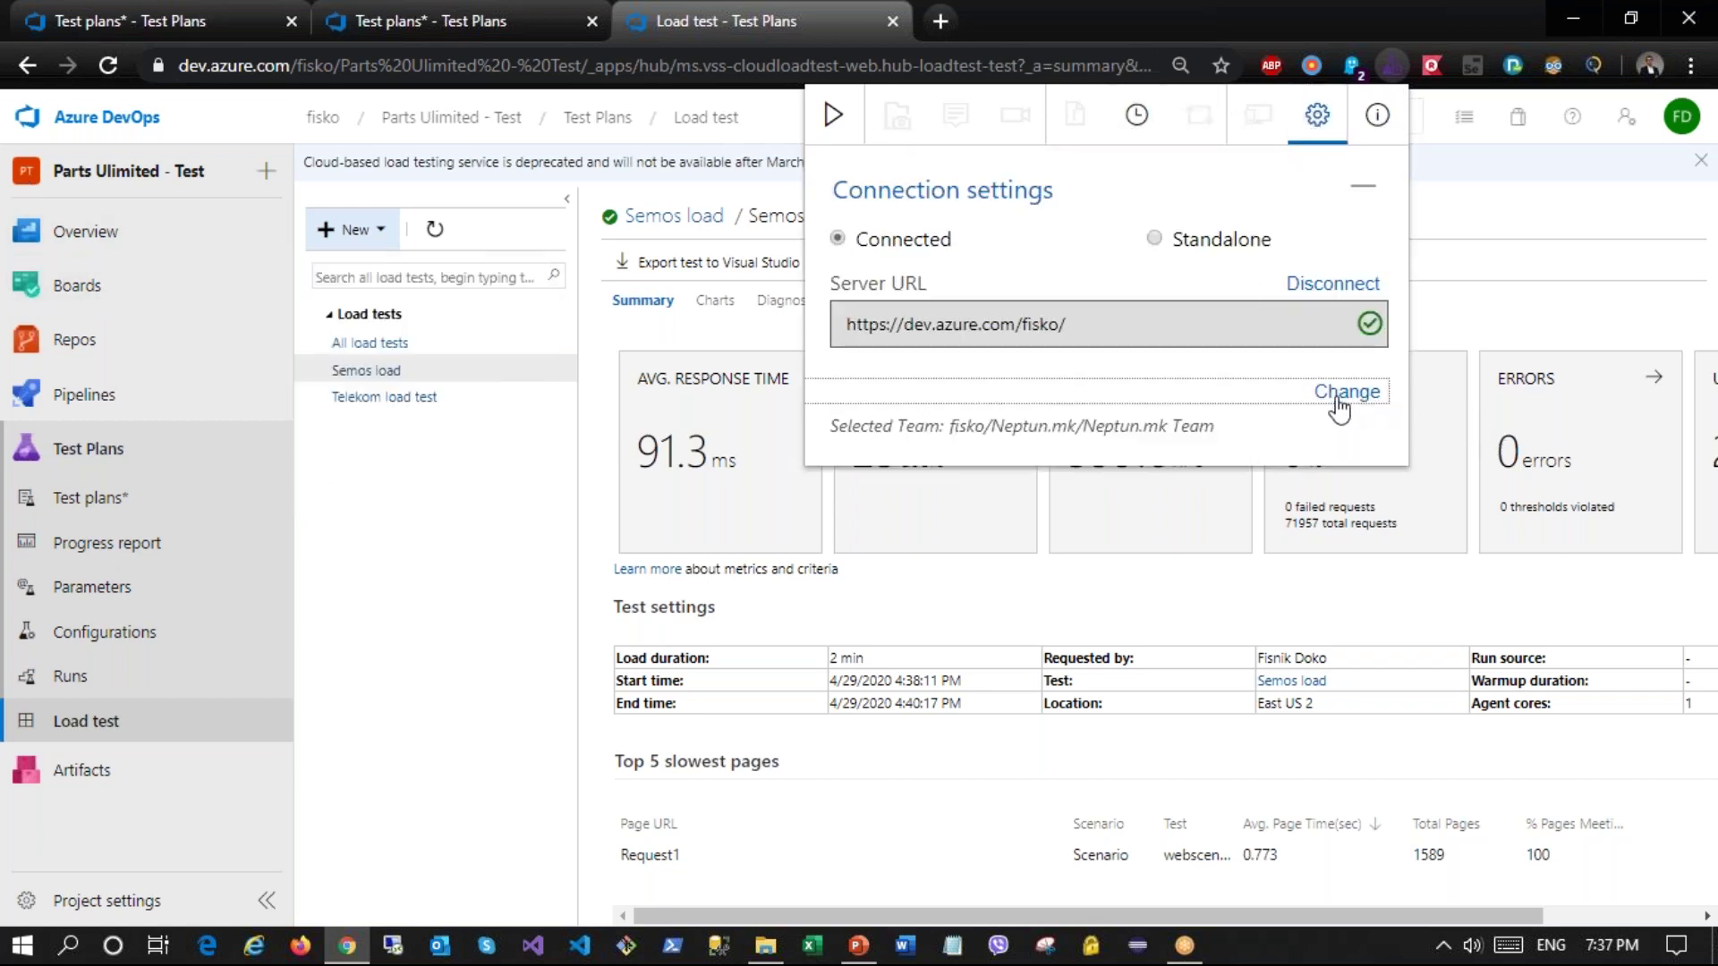
{"action": "left_click", "coordinate": [1372, 407]}
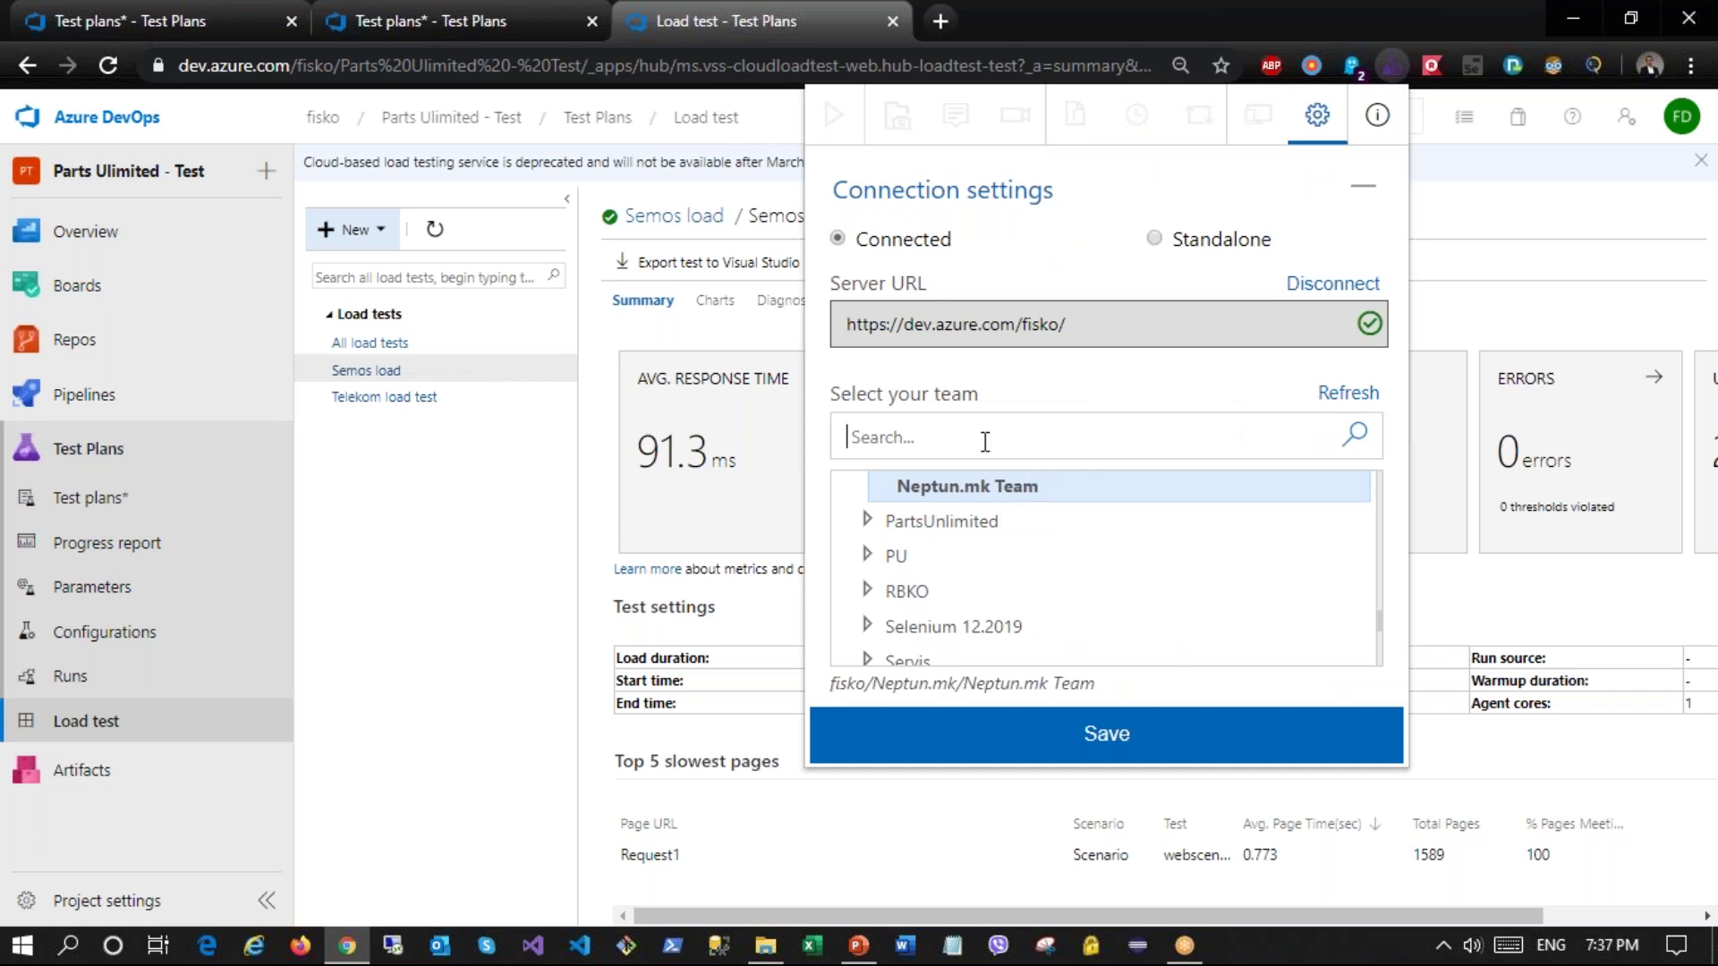
{"action": "left_click", "coordinate": [1333, 396]}
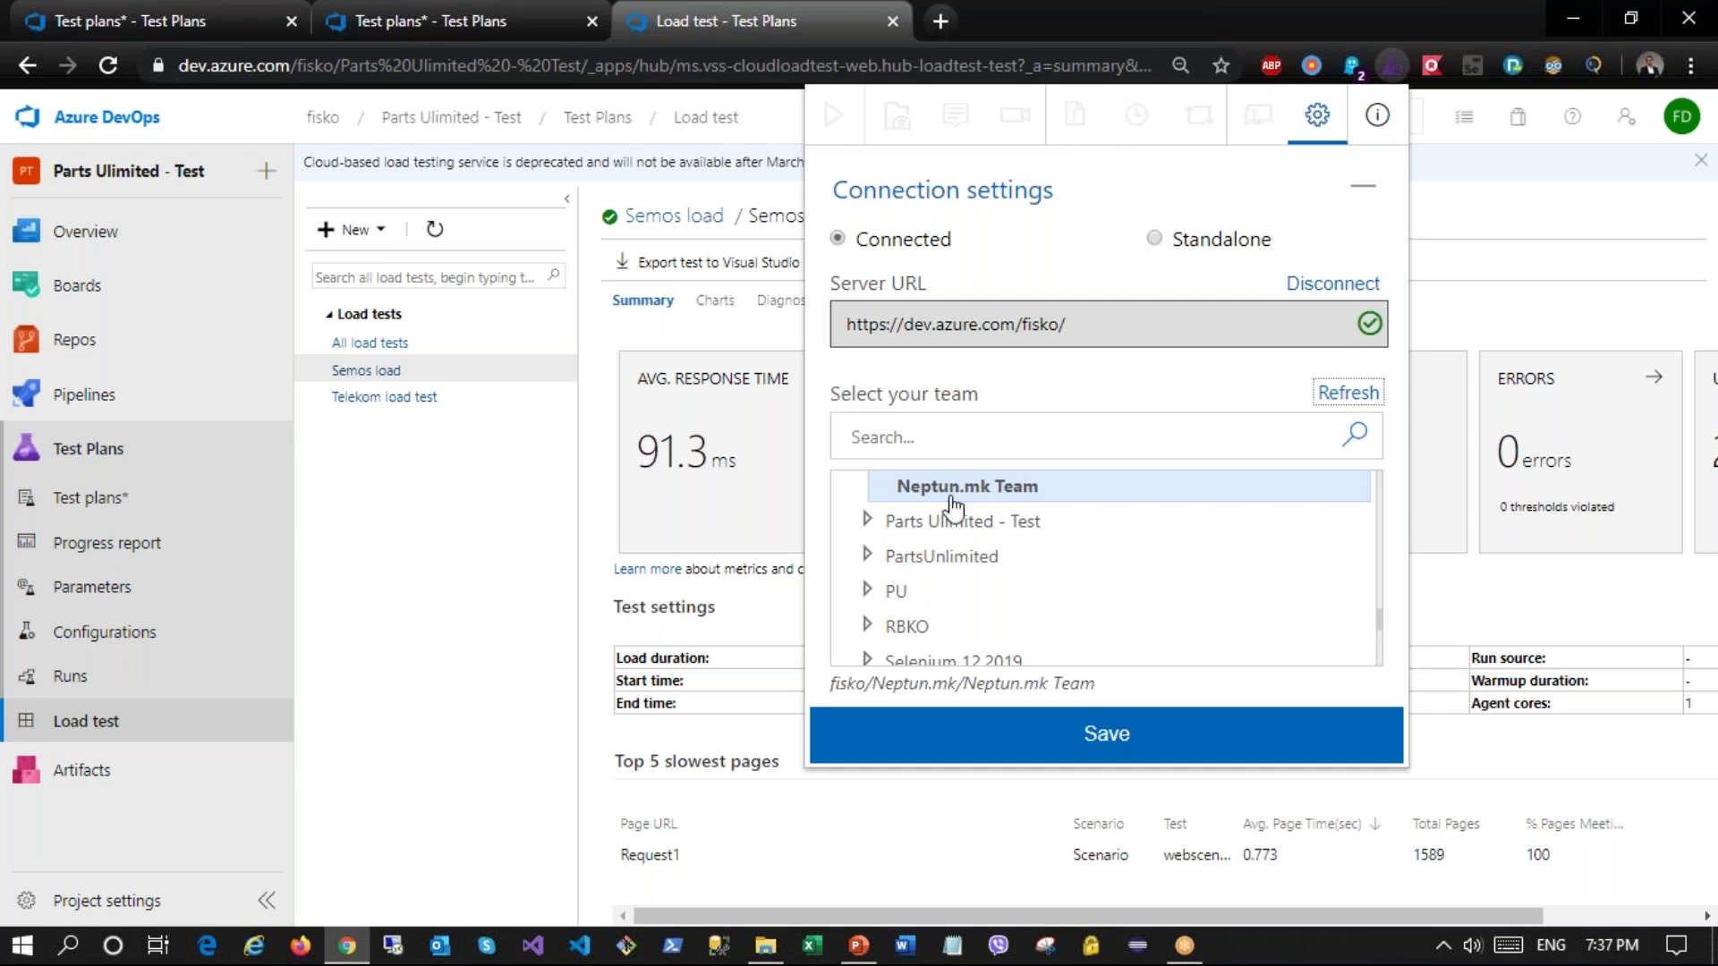
{"action": "left_click", "coordinate": [865, 523]}
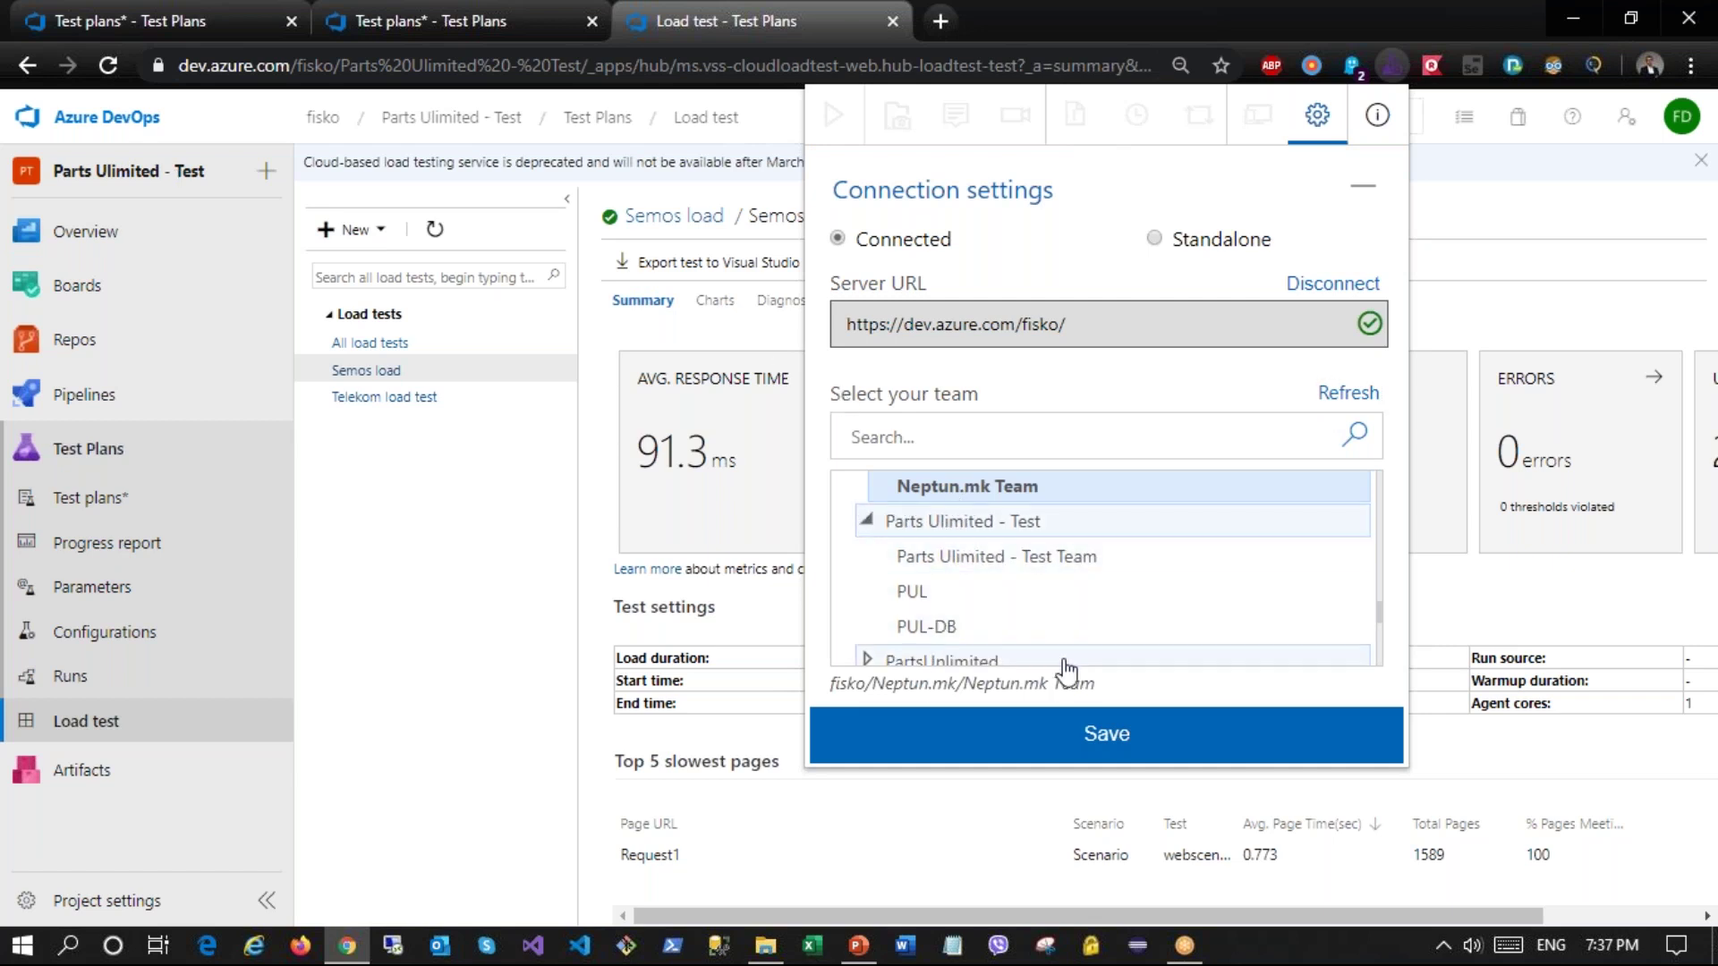
{"action": "left_click", "coordinate": [1072, 578]}
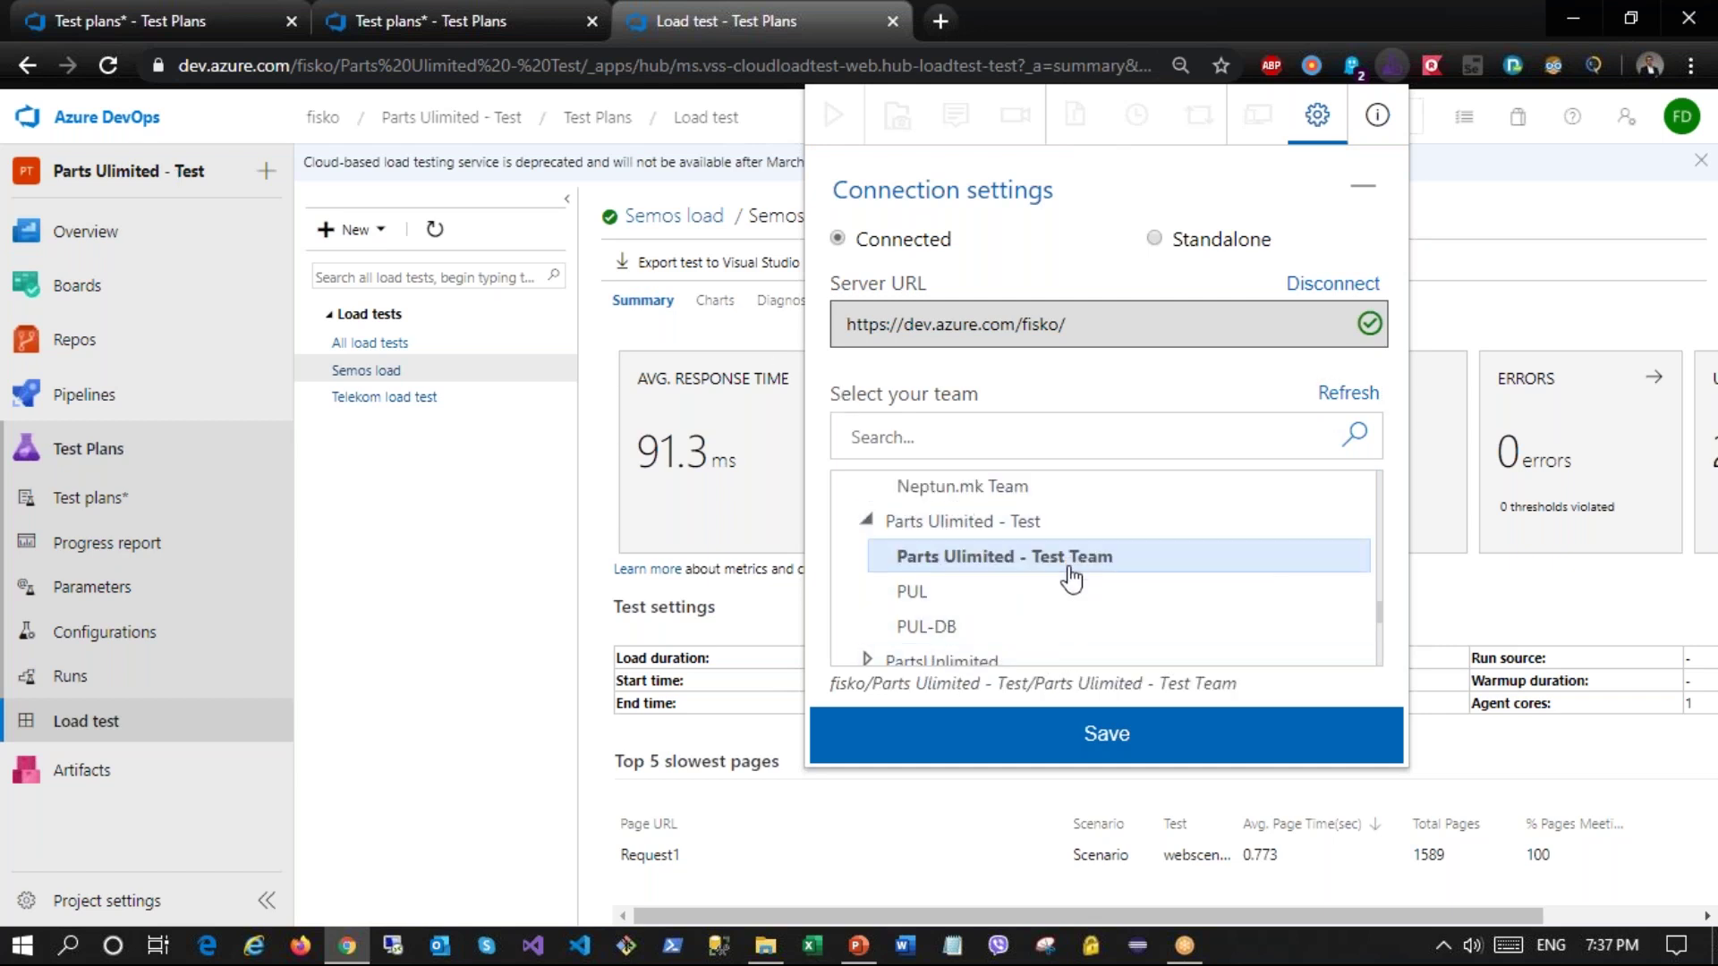
{"action": "left_click", "coordinate": [1119, 748]}
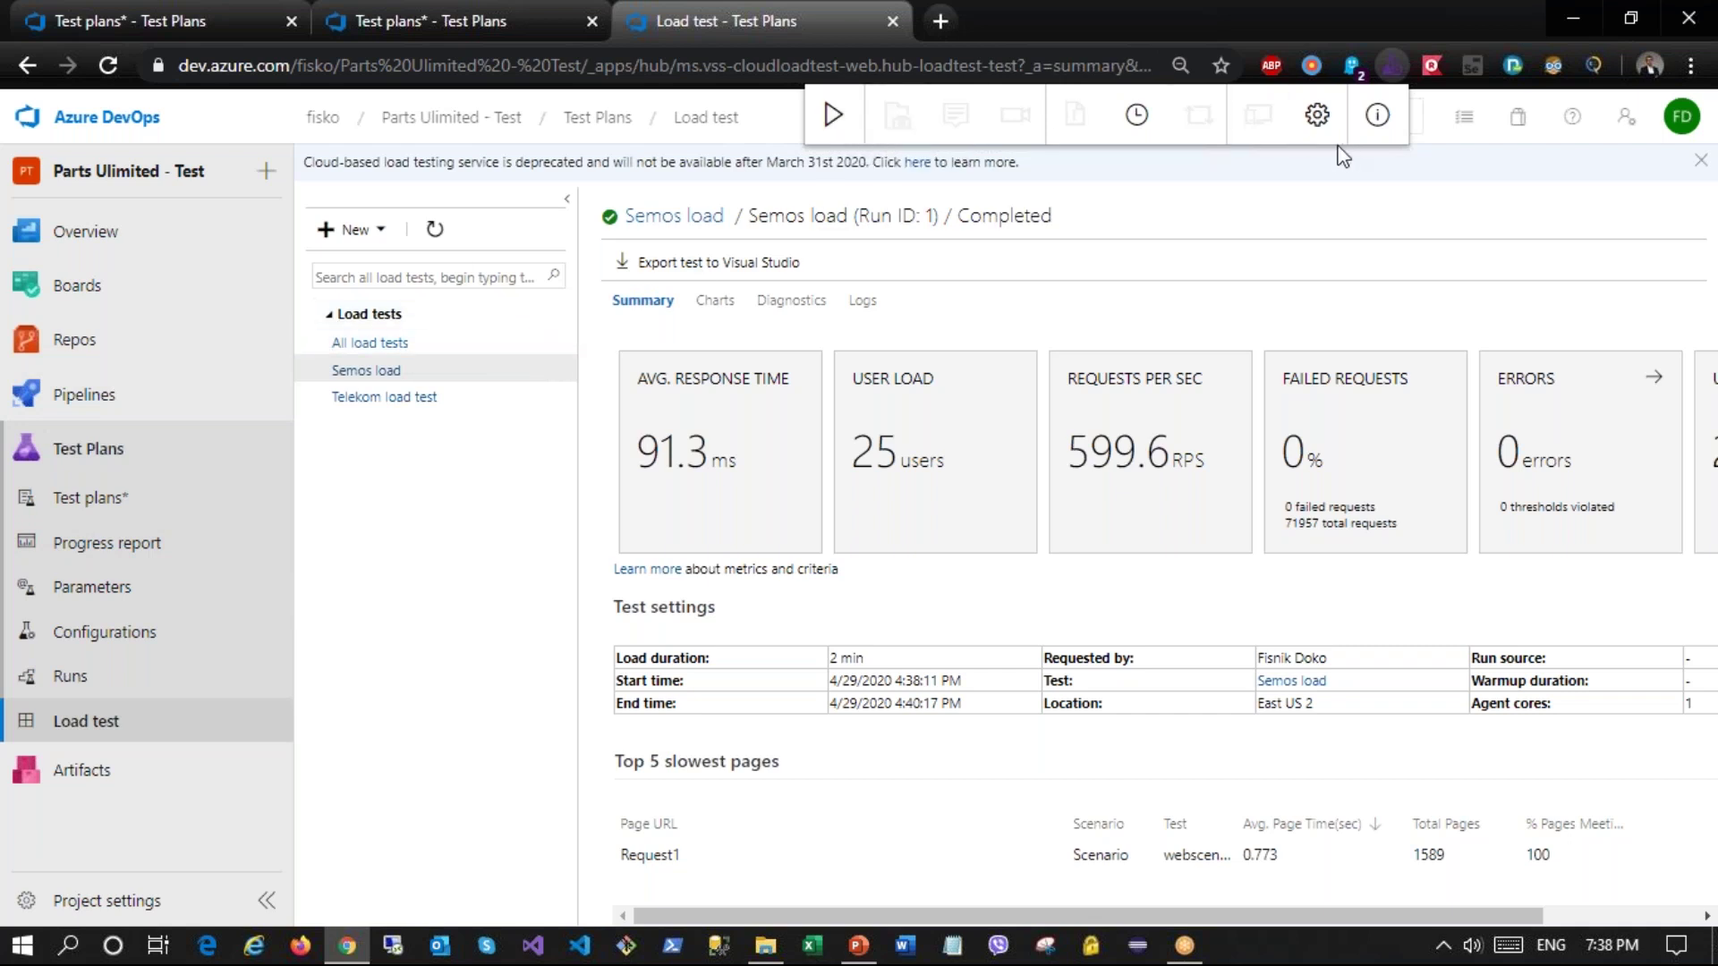
{"action": "left_click", "coordinate": [825, 132]}
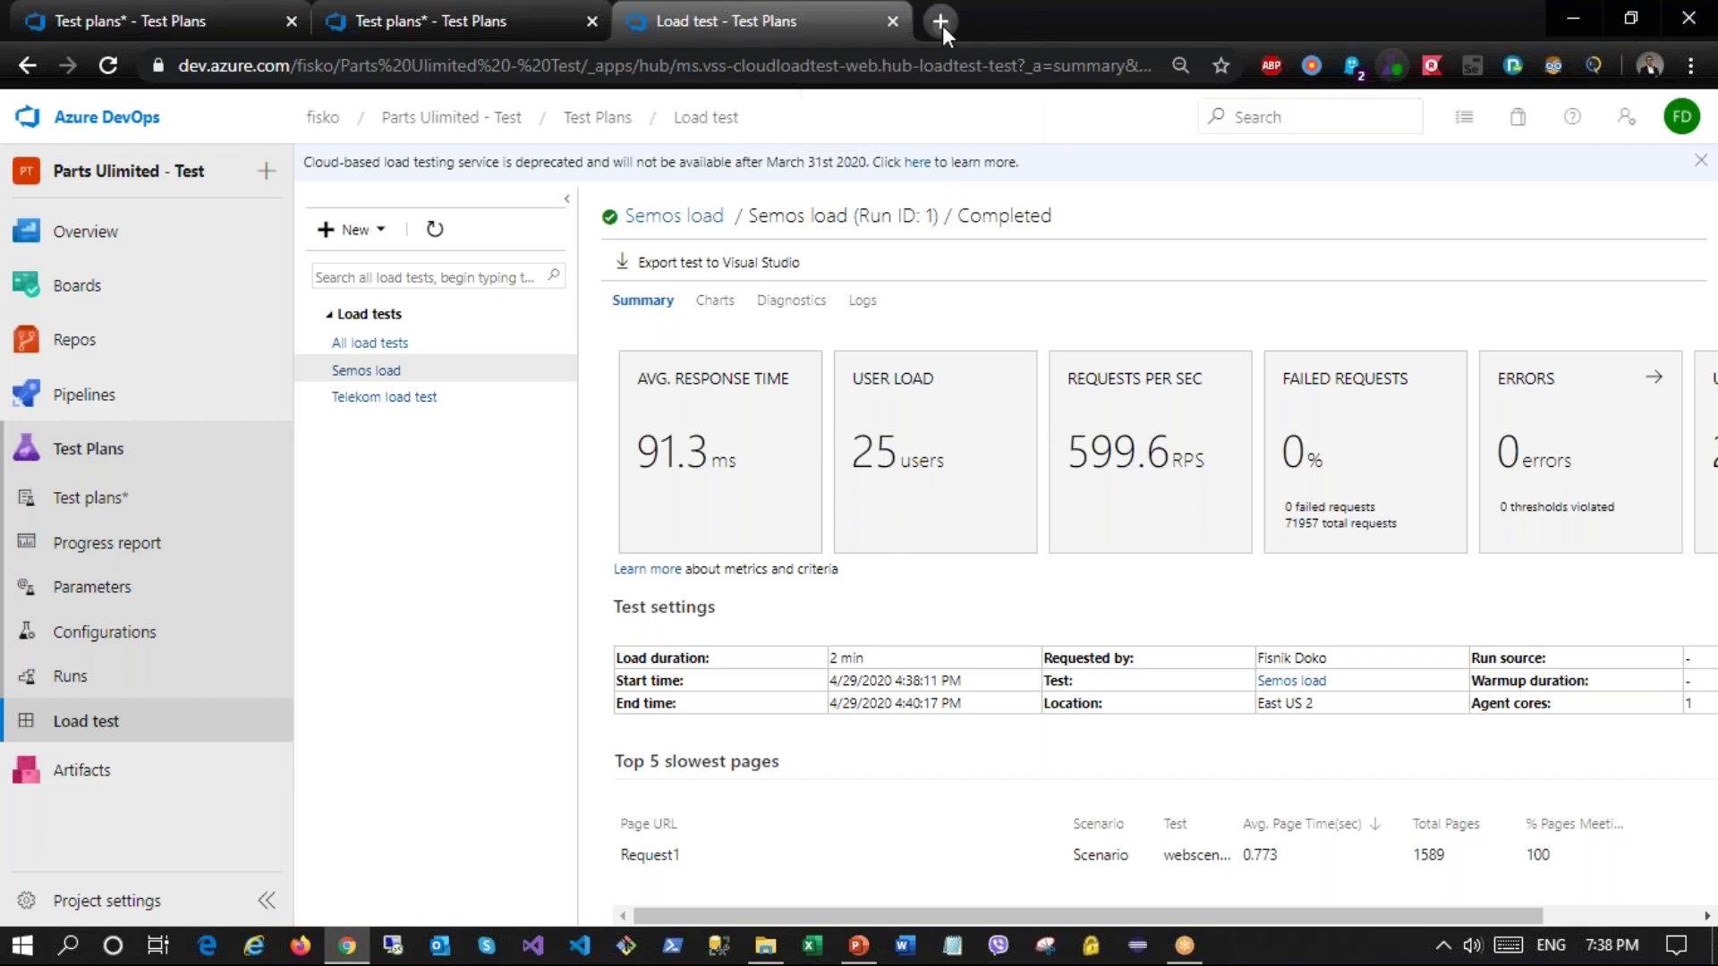
Step: Load telekom.mk in a new Chrome tab
{"action": "left_click", "coordinate": [942, 25]}
{"action": "type", "text": "telekom.mk"}
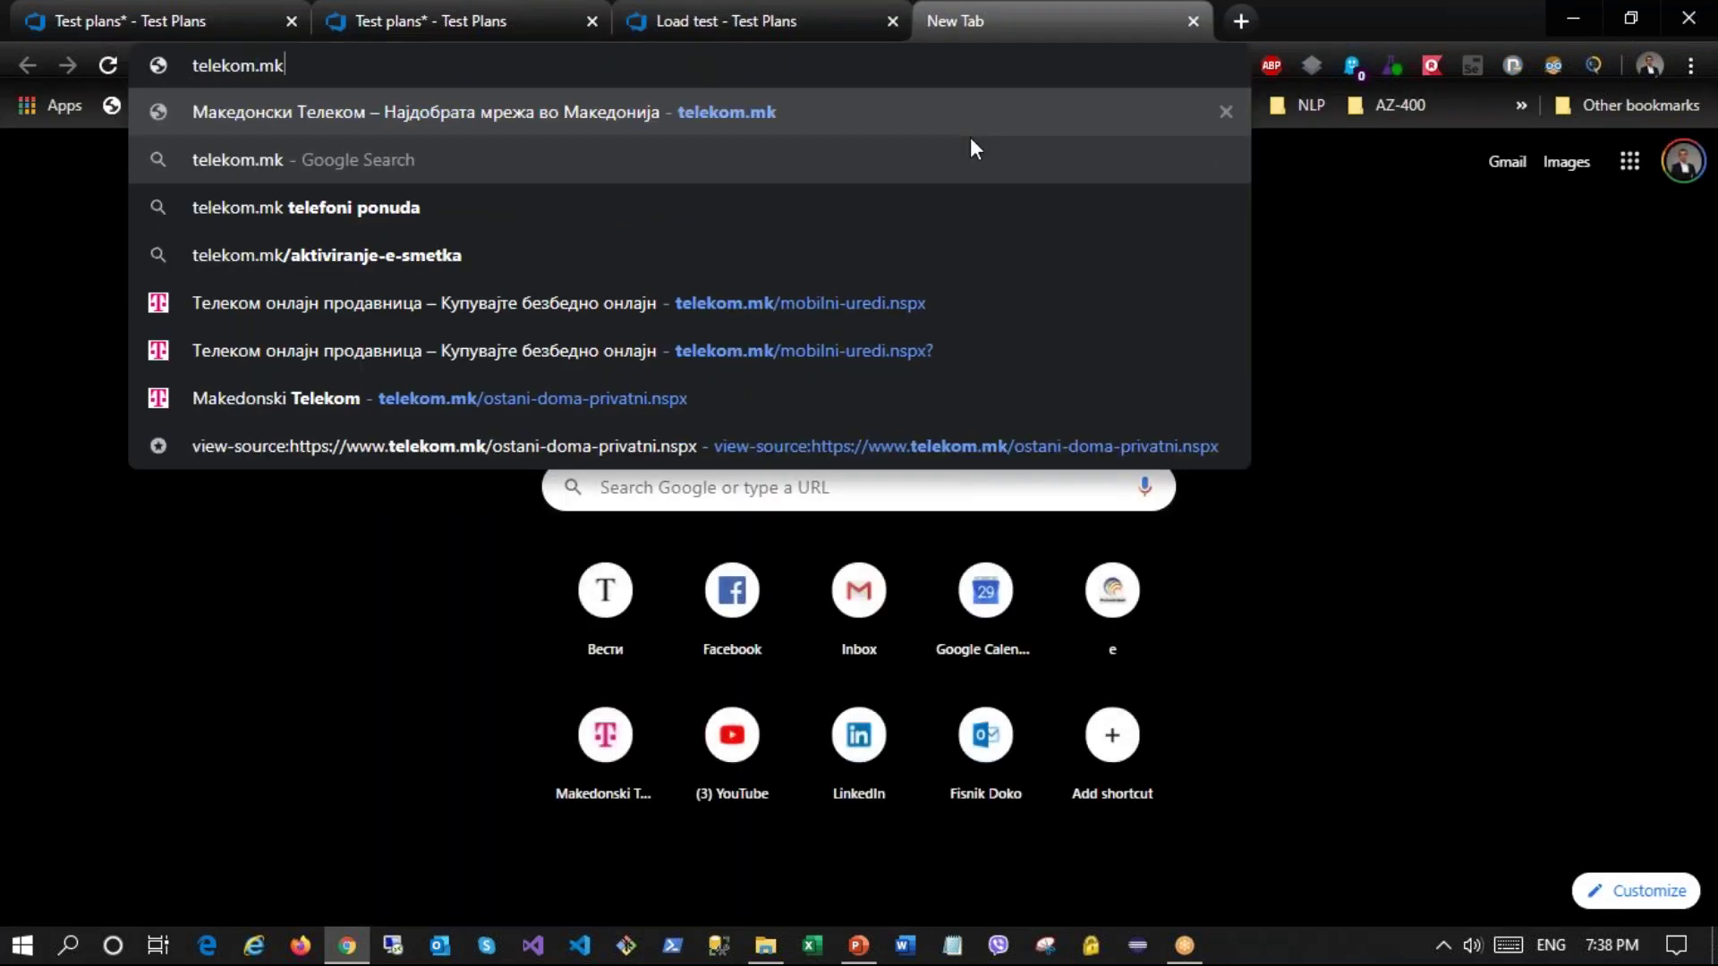
{"action": "key", "text": "Return"}
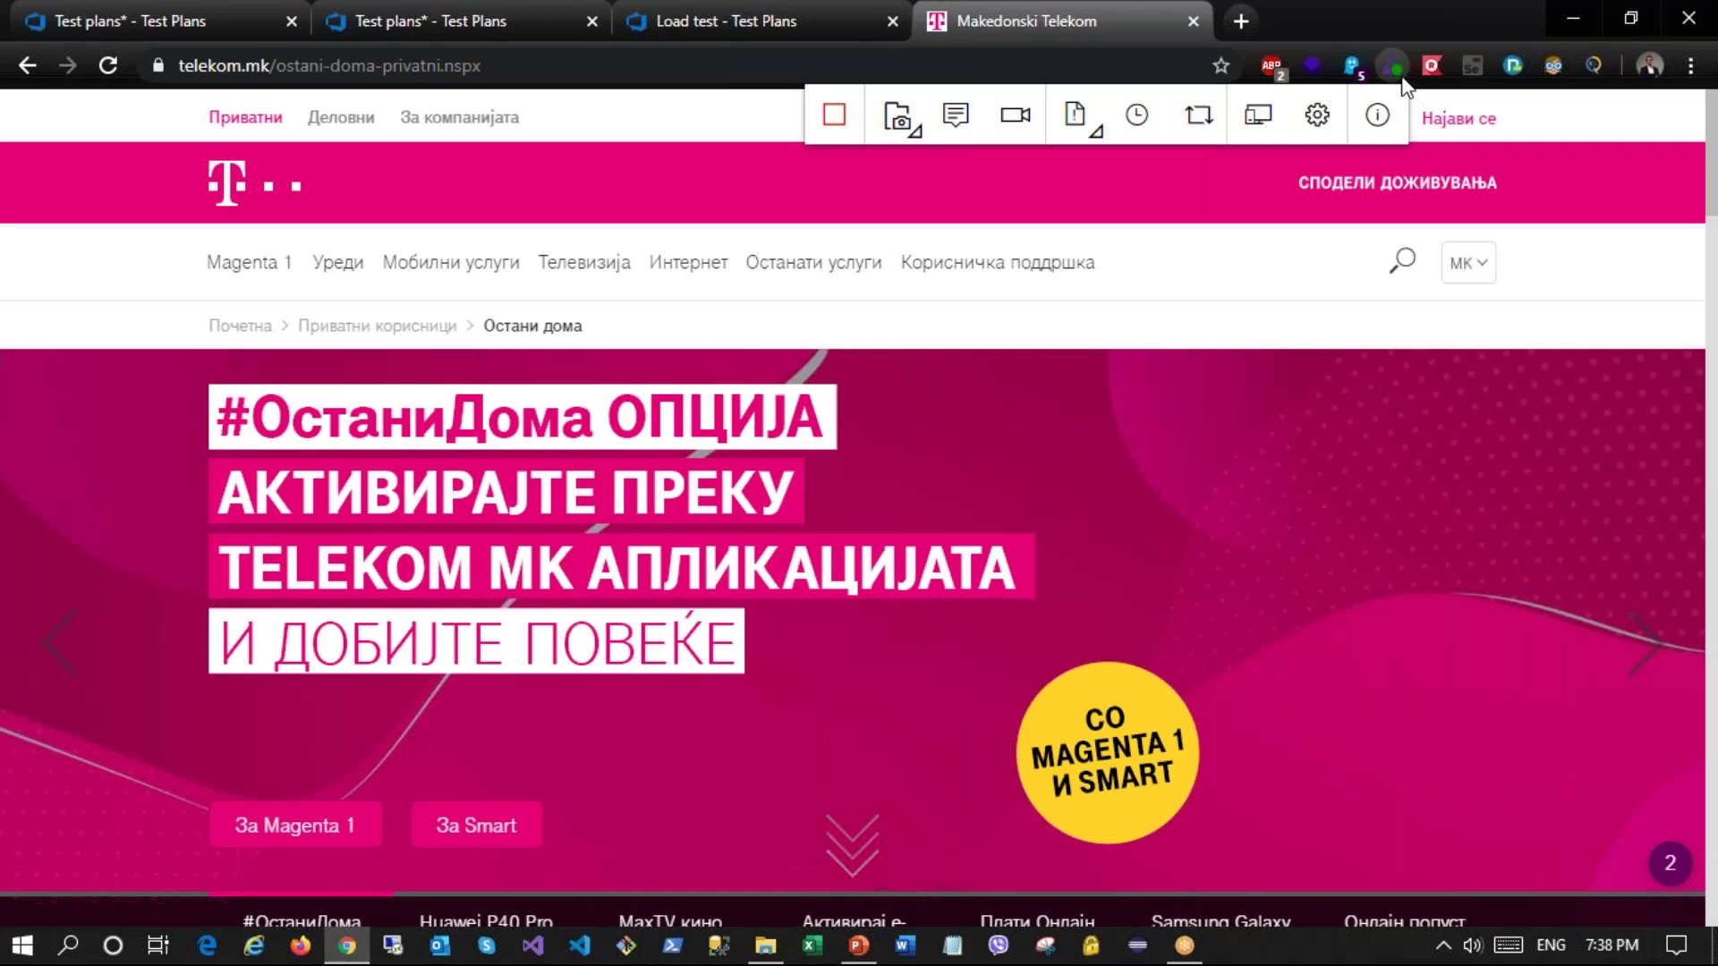
Step: Save a session note reading 'pocetna strana e vo red'
{"action": "left_click", "coordinate": [921, 137]}
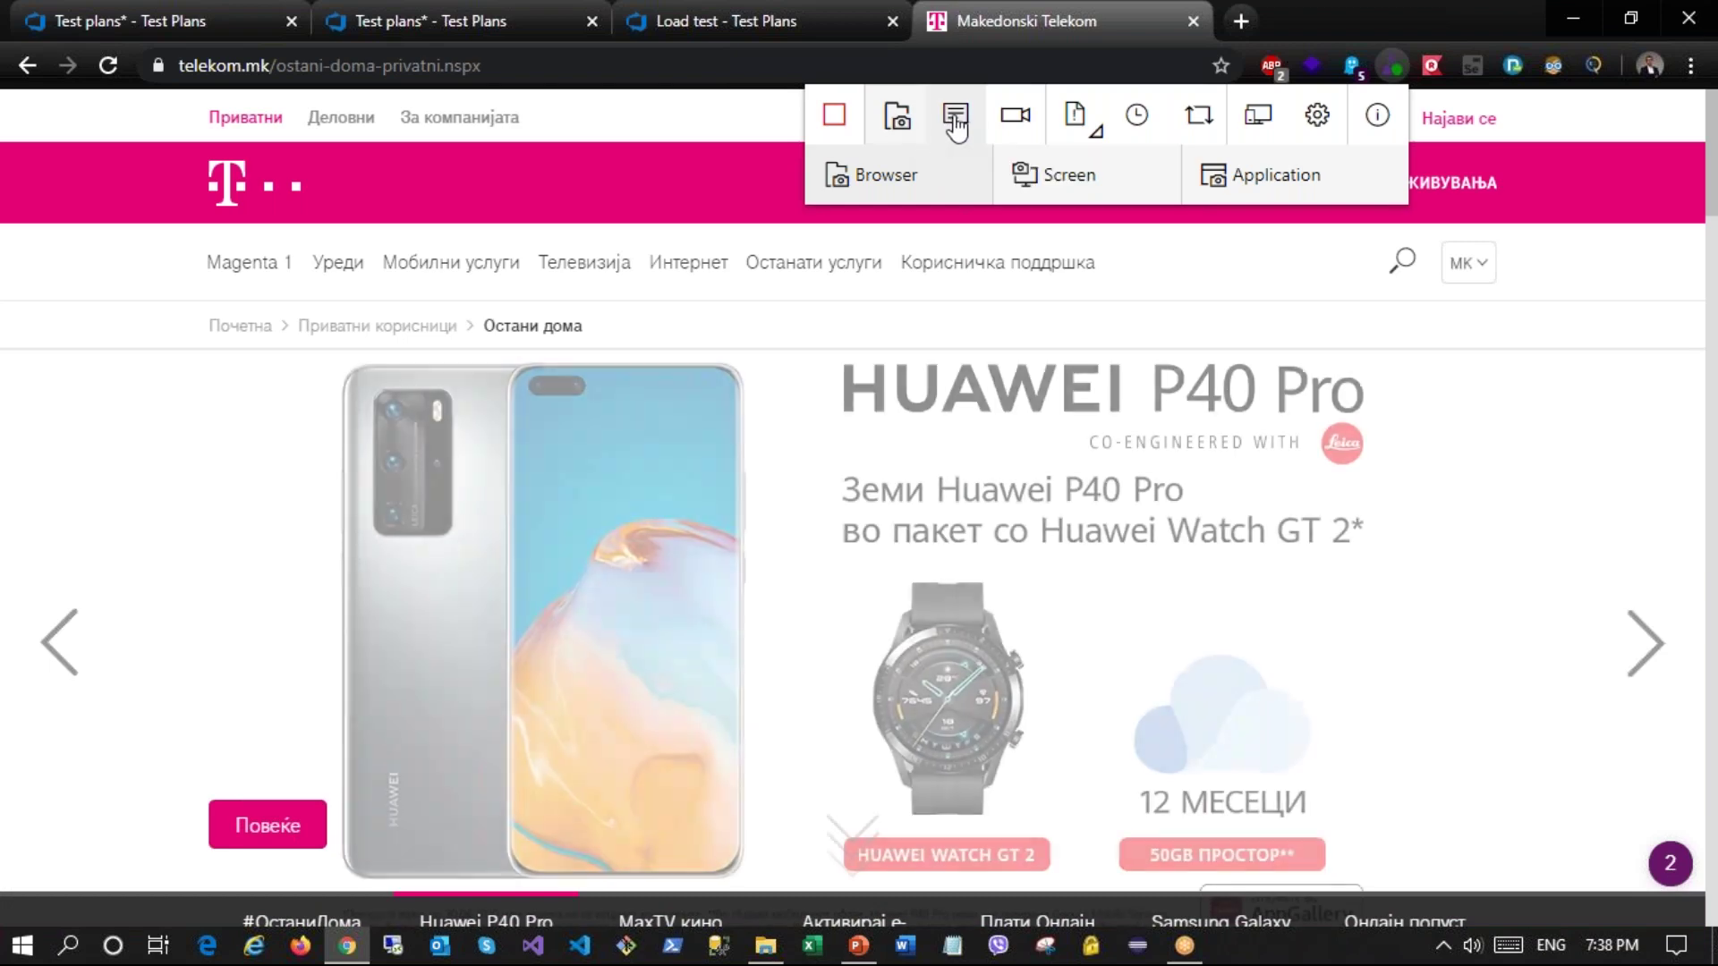
{"action": "left_click", "coordinate": [954, 116]}
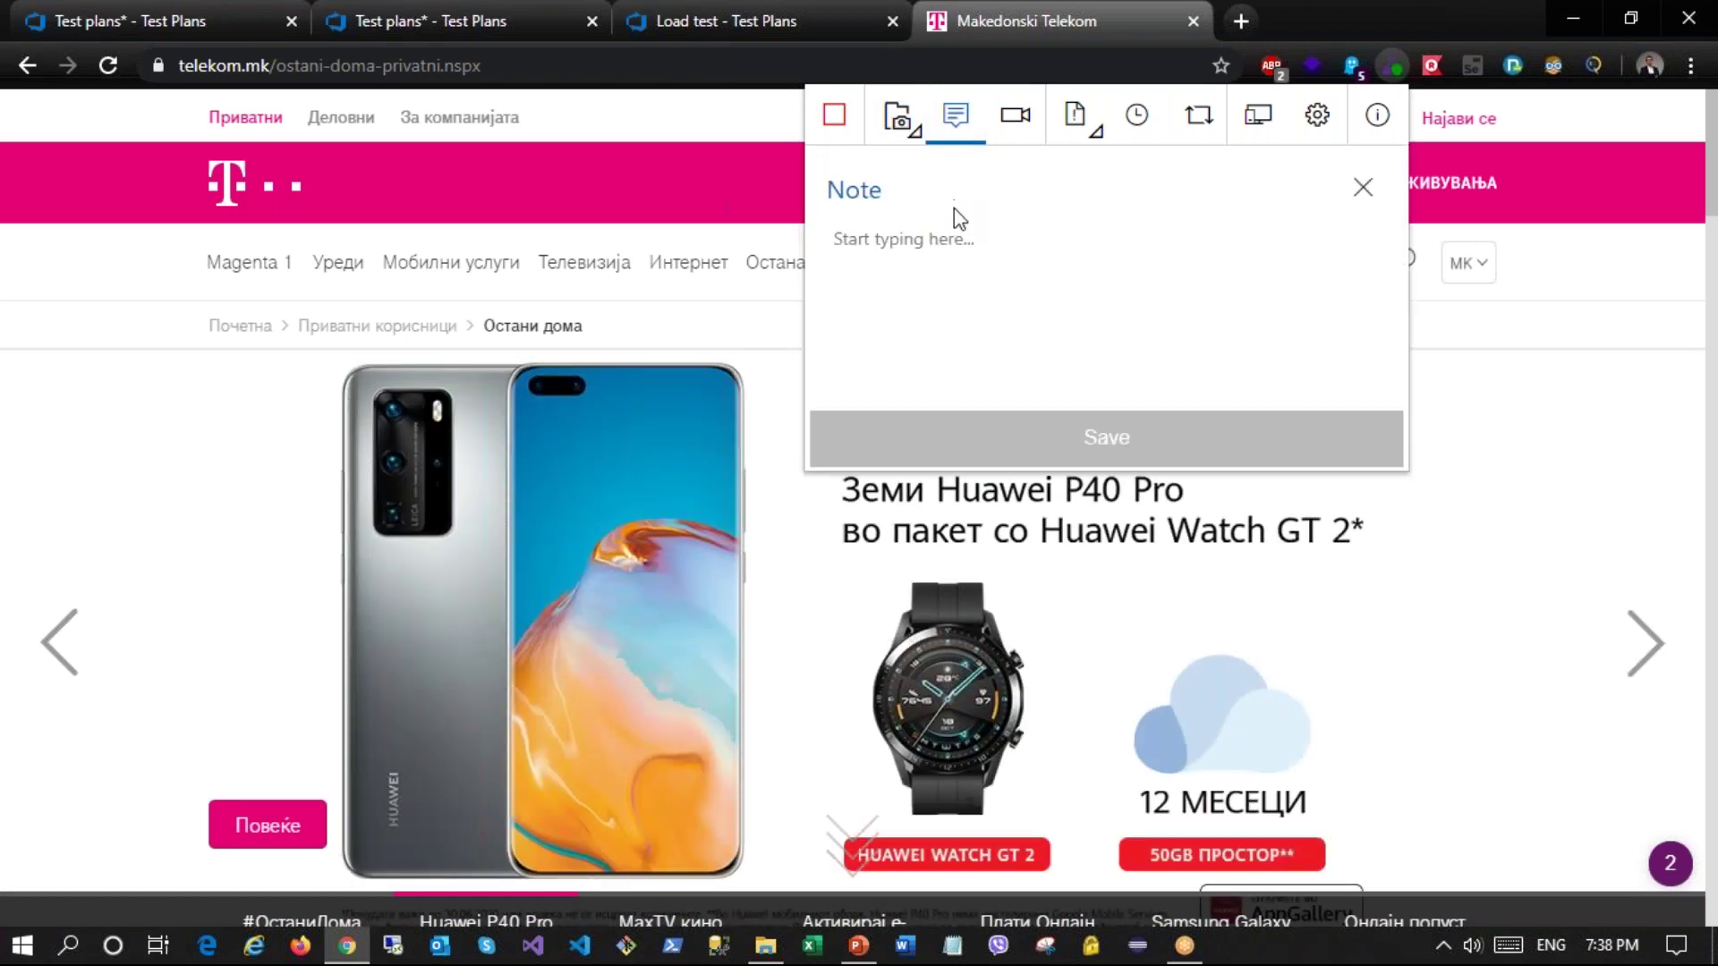
{"action": "type", "text": "pocetna strana e vo red"}
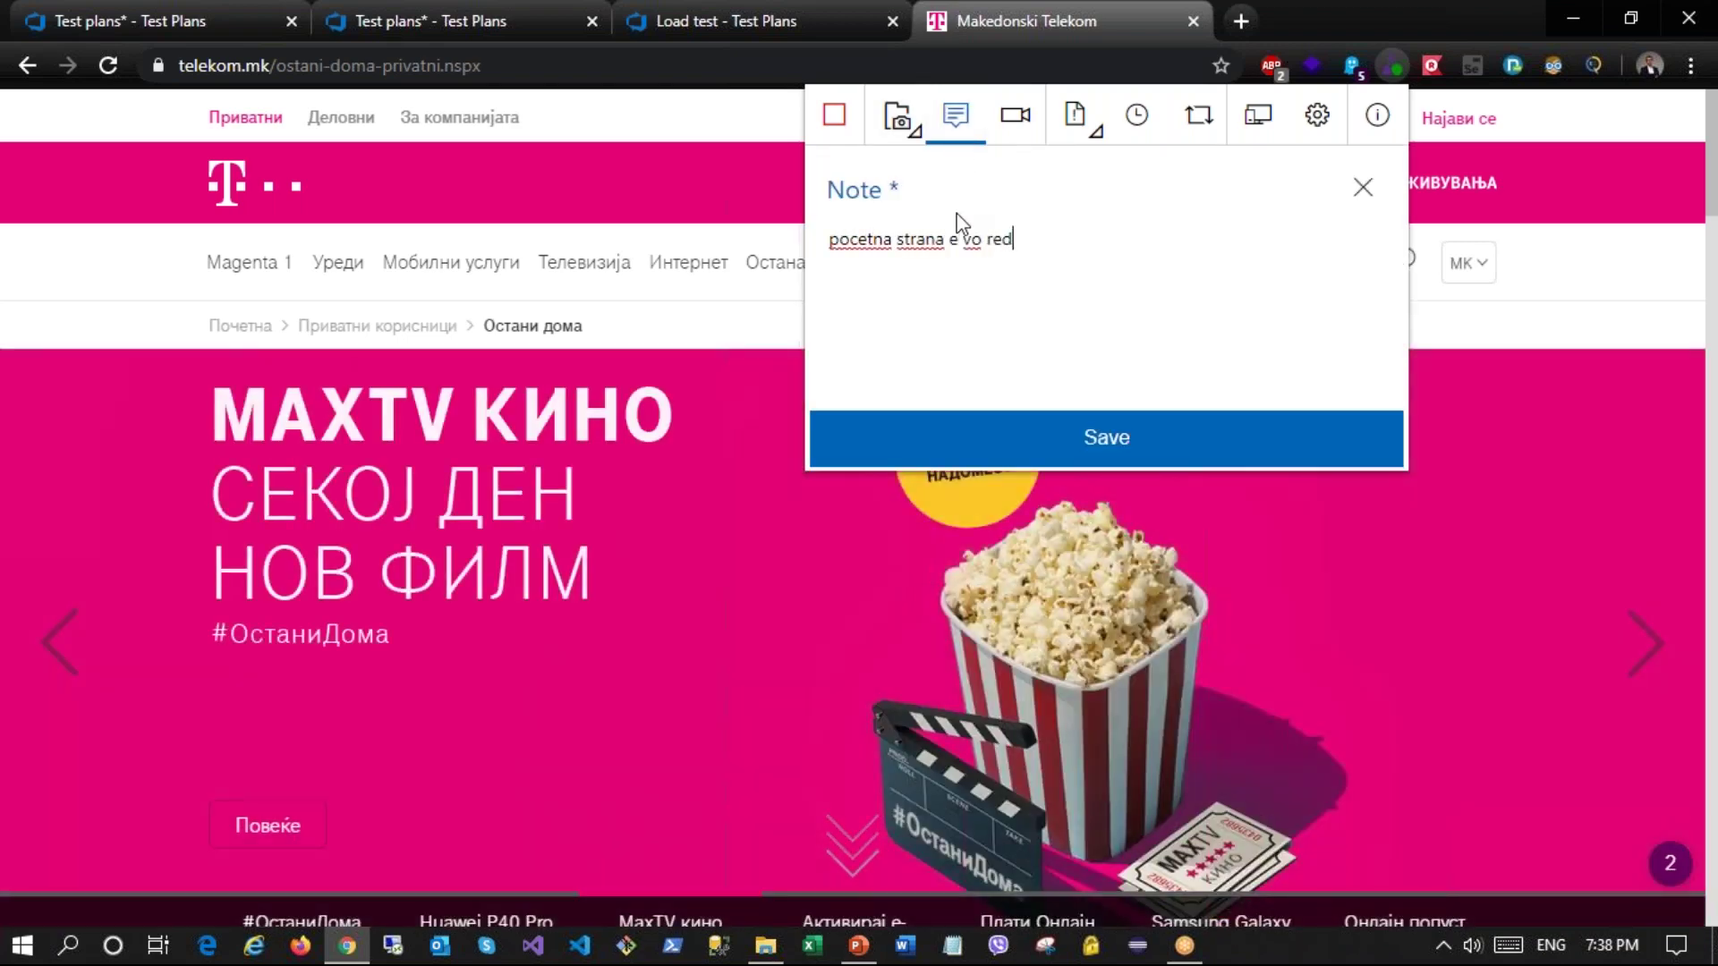
{"action": "left_click", "coordinate": [1092, 453]}
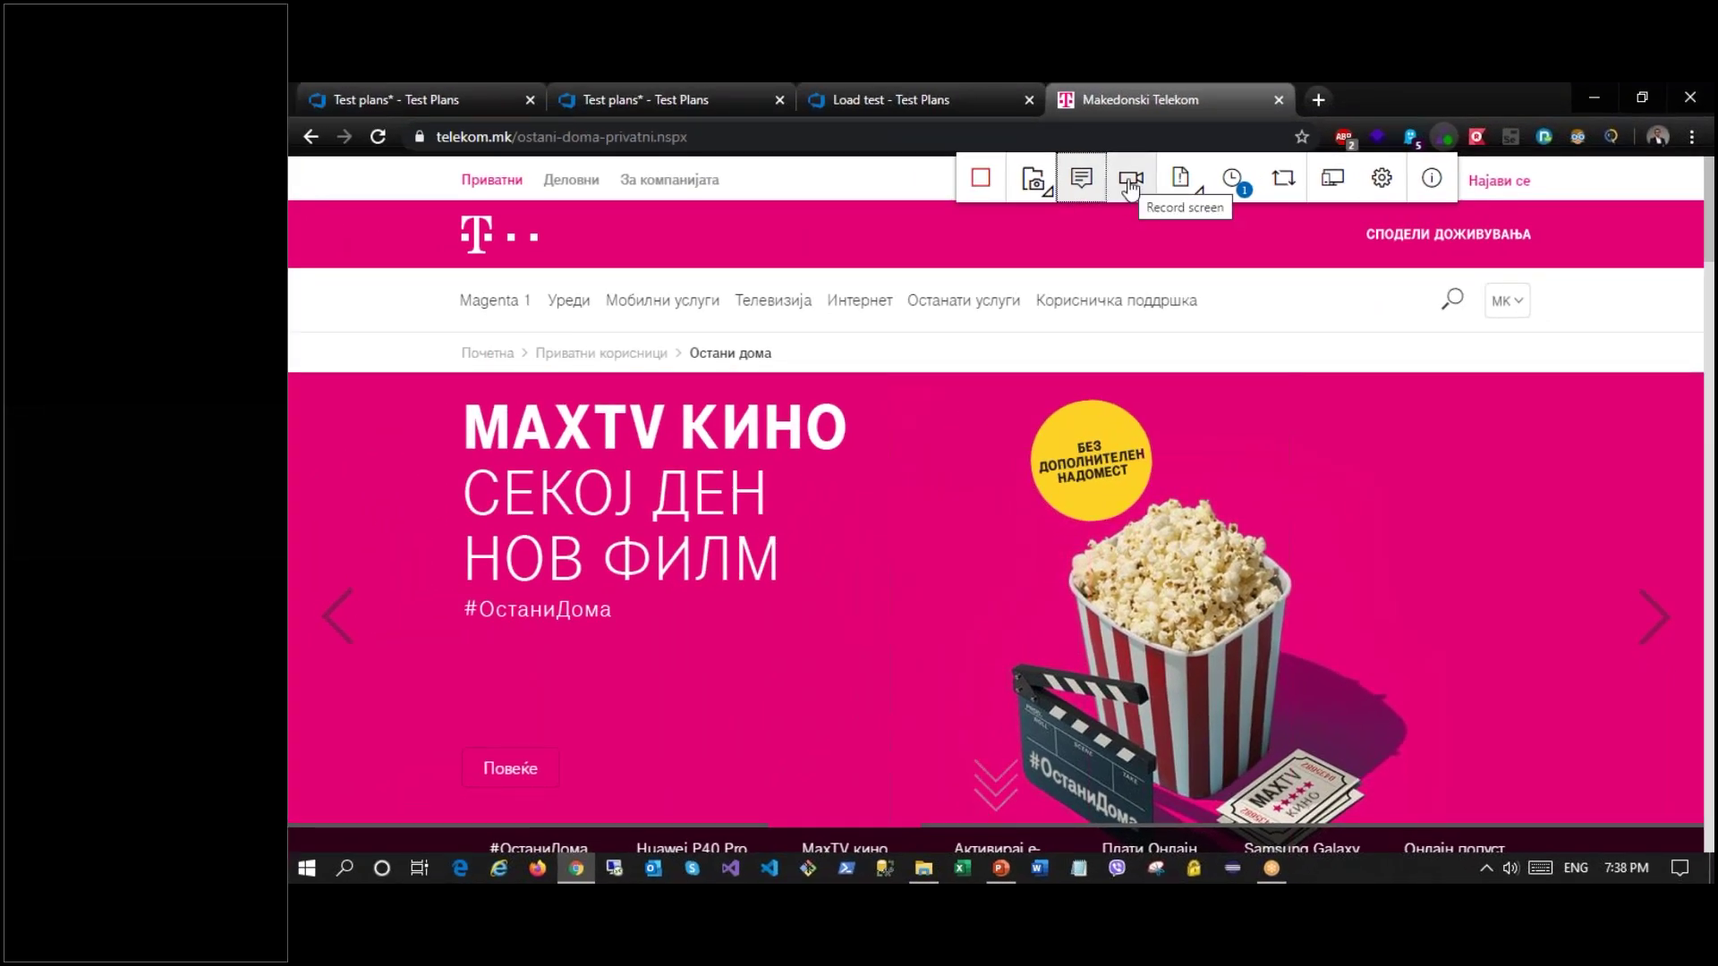
Step: Check the Create menu and confirm Note-1 in the session timeline, then close the panel
{"action": "left_click", "coordinate": [1188, 185]}
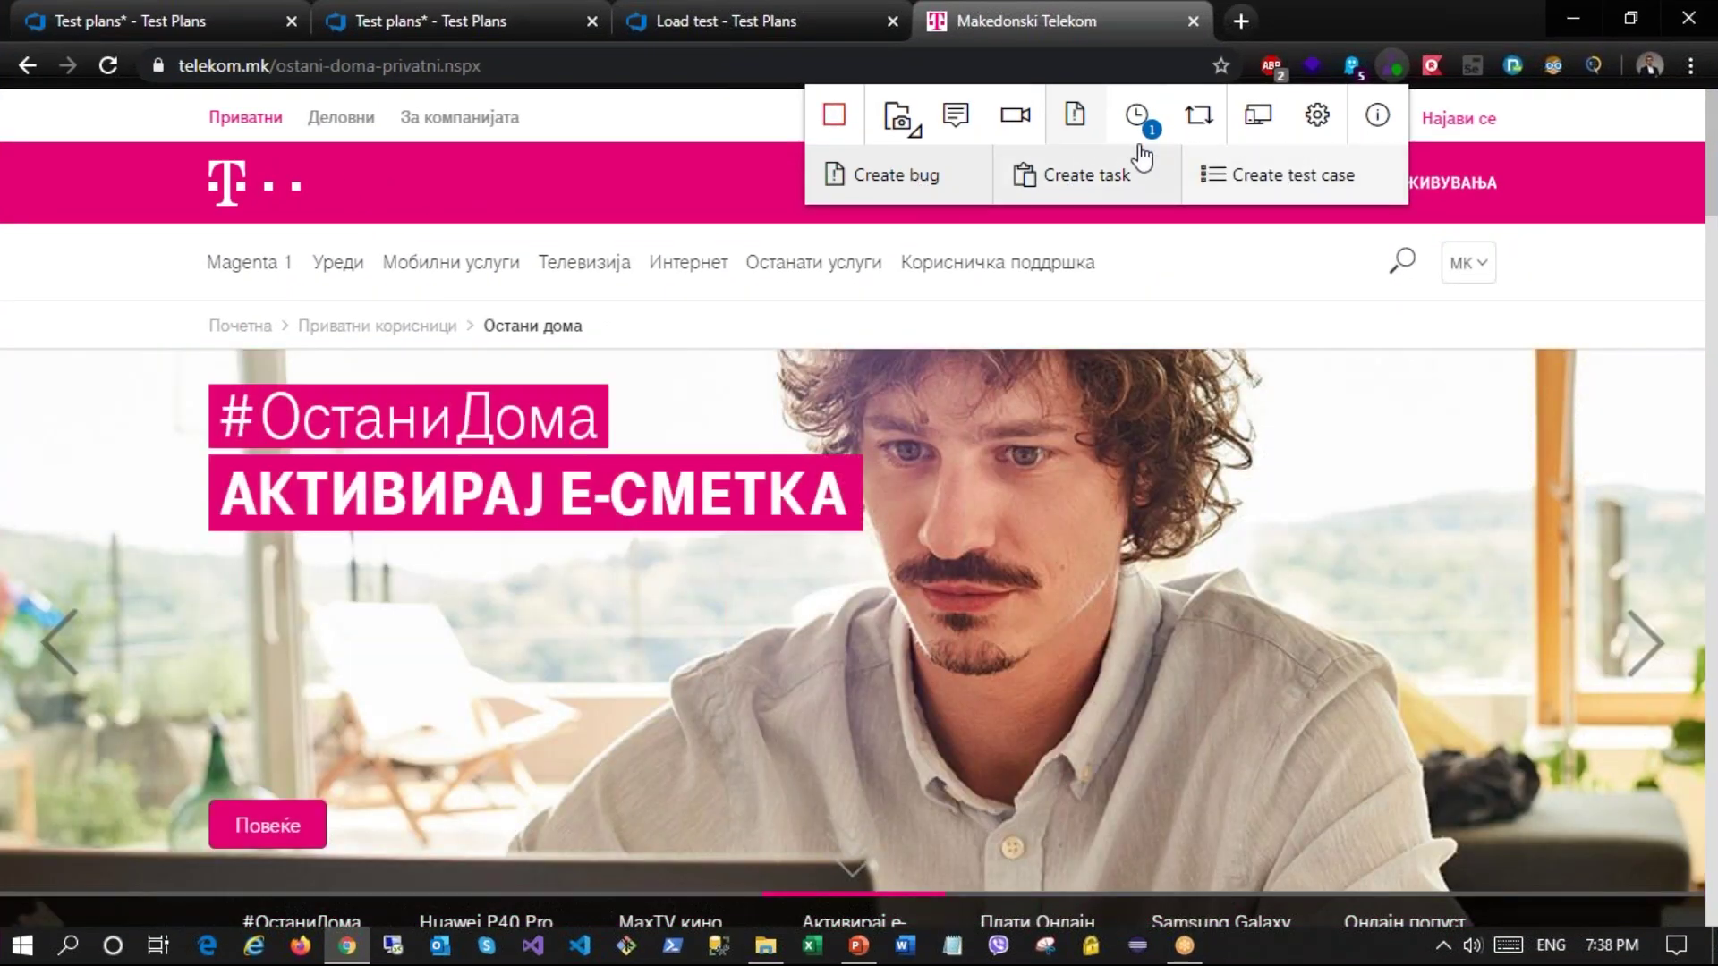
{"action": "left_click", "coordinate": [1136, 115]}
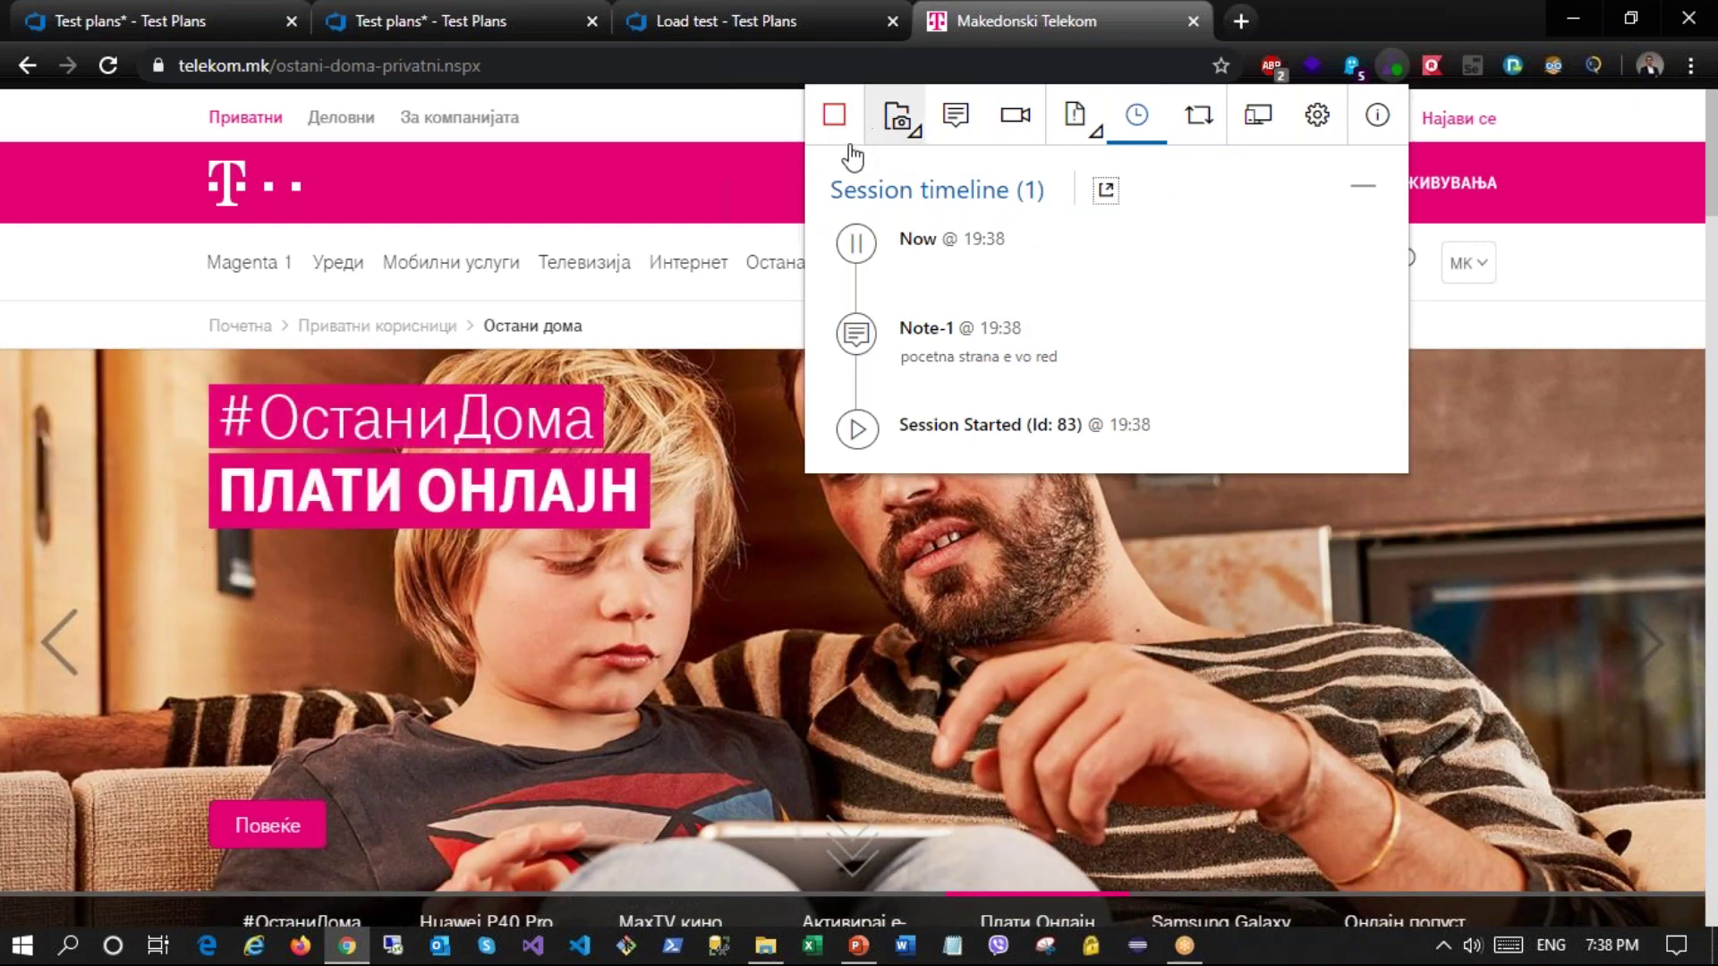
{"action": "left_click", "coordinate": [660, 314]}
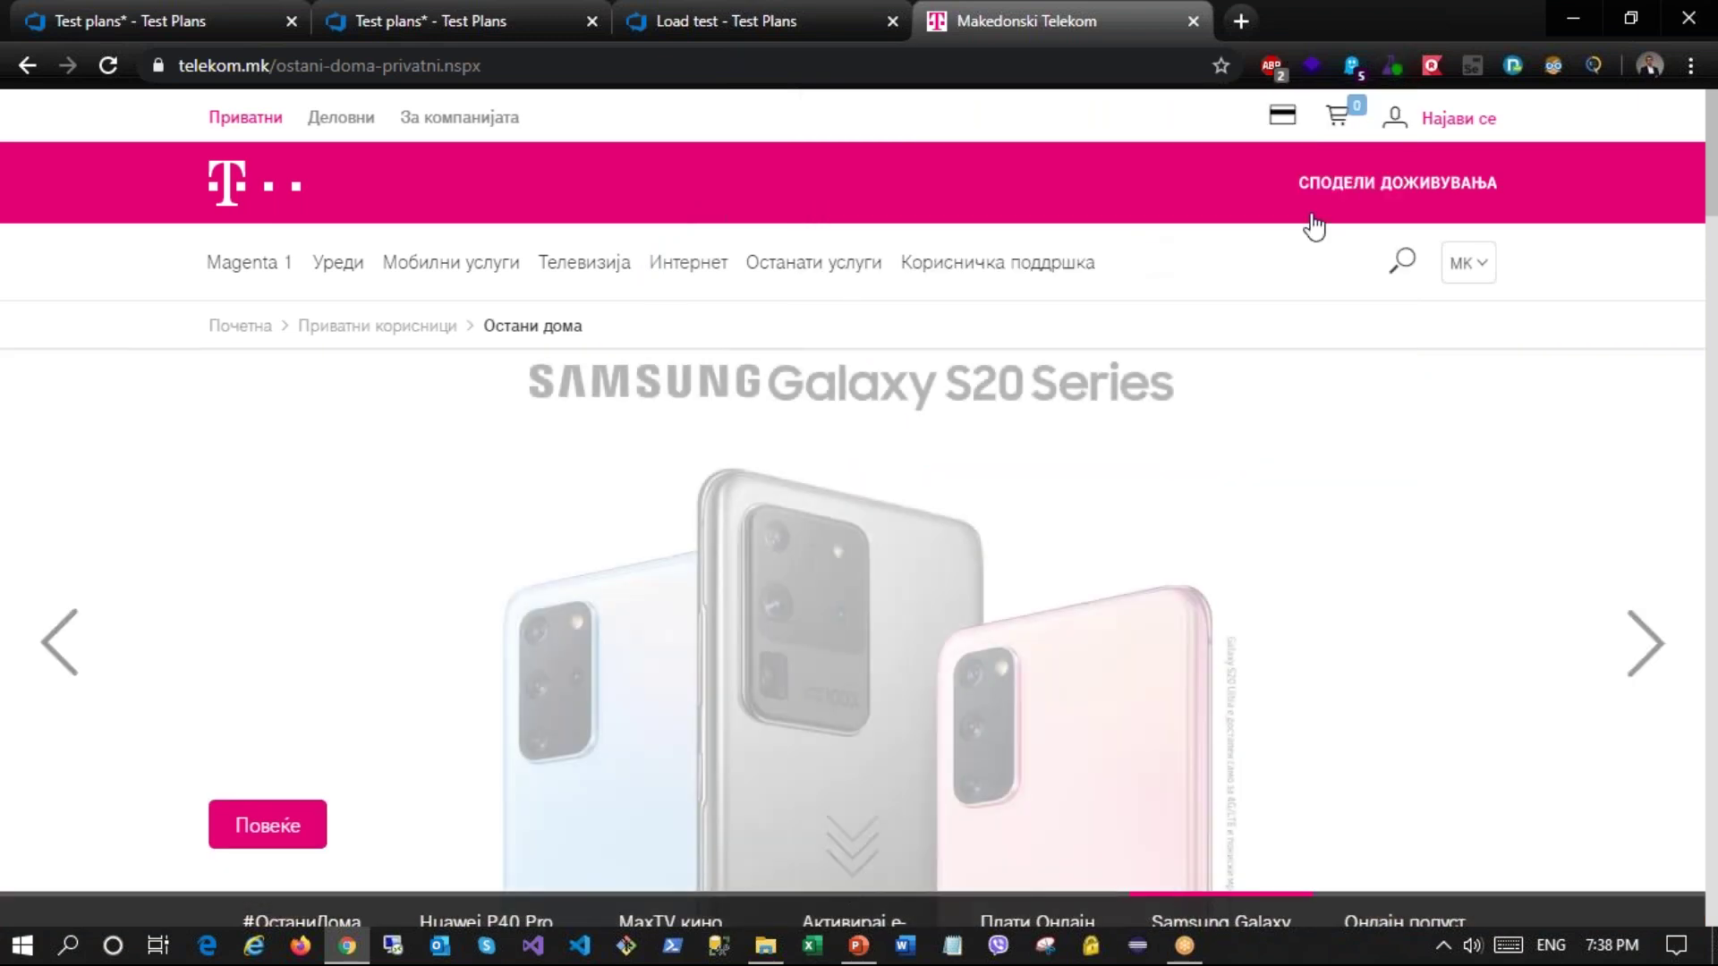
{"action": "mouse_move", "coordinate": [1336, 125]}
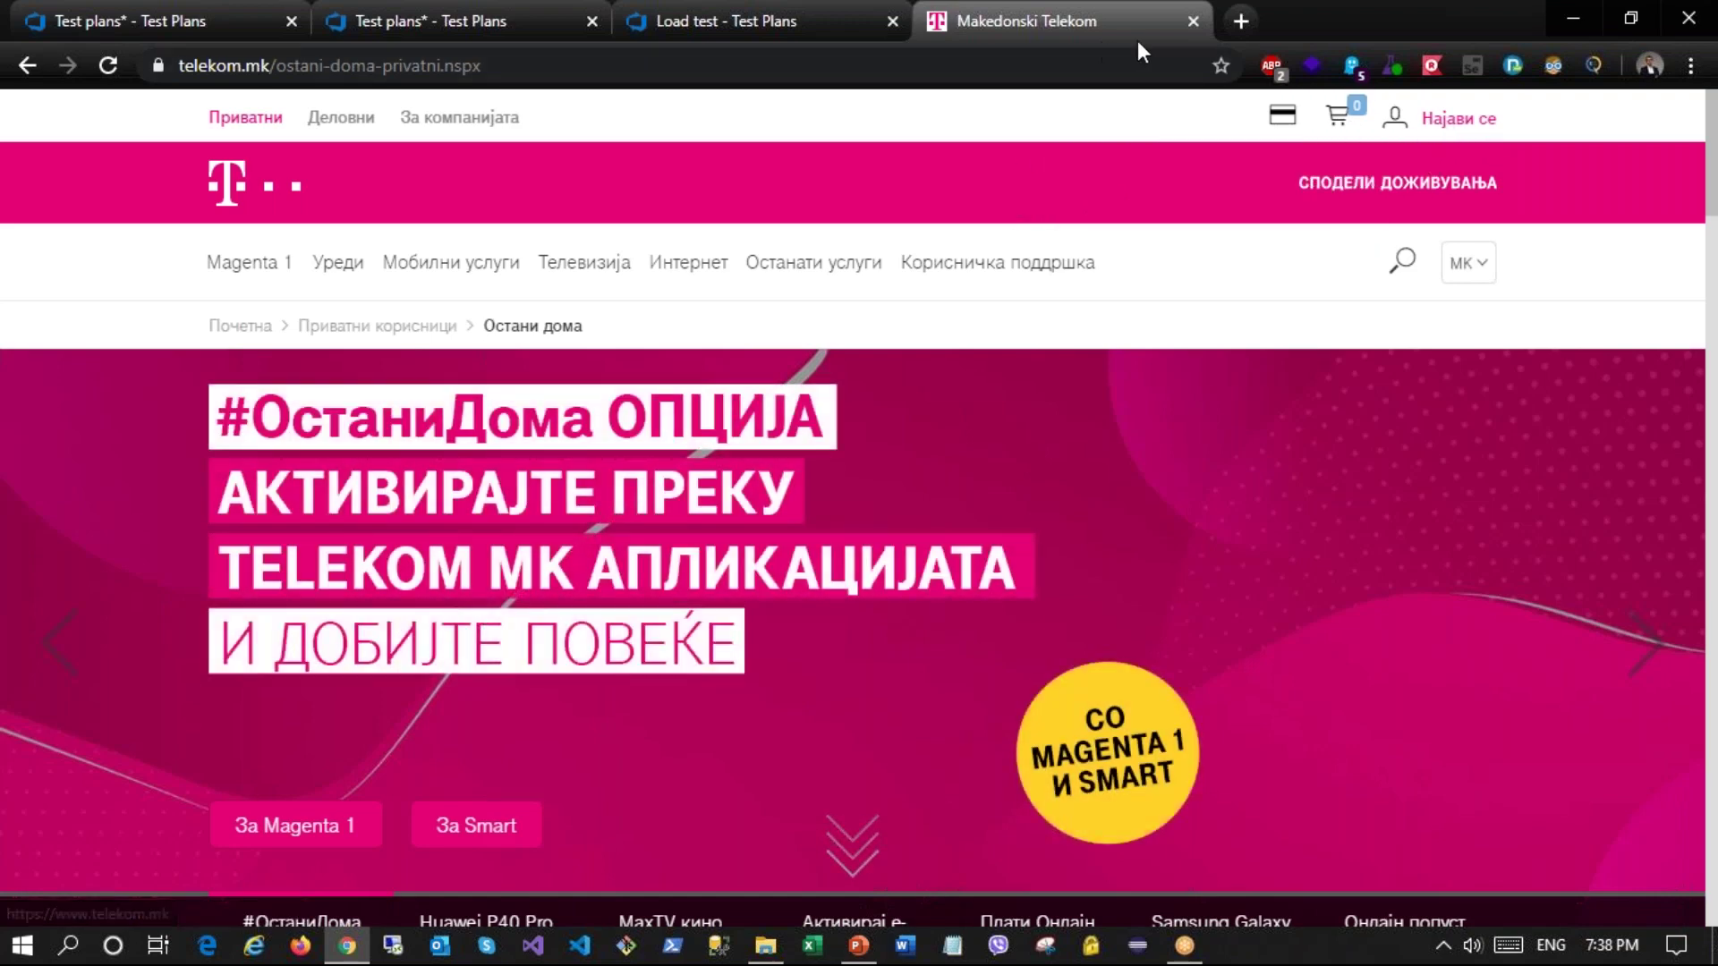
Step: Start a screen recording of the entire screen while browsing the Telekom site
{"action": "left_click", "coordinate": [1391, 70]}
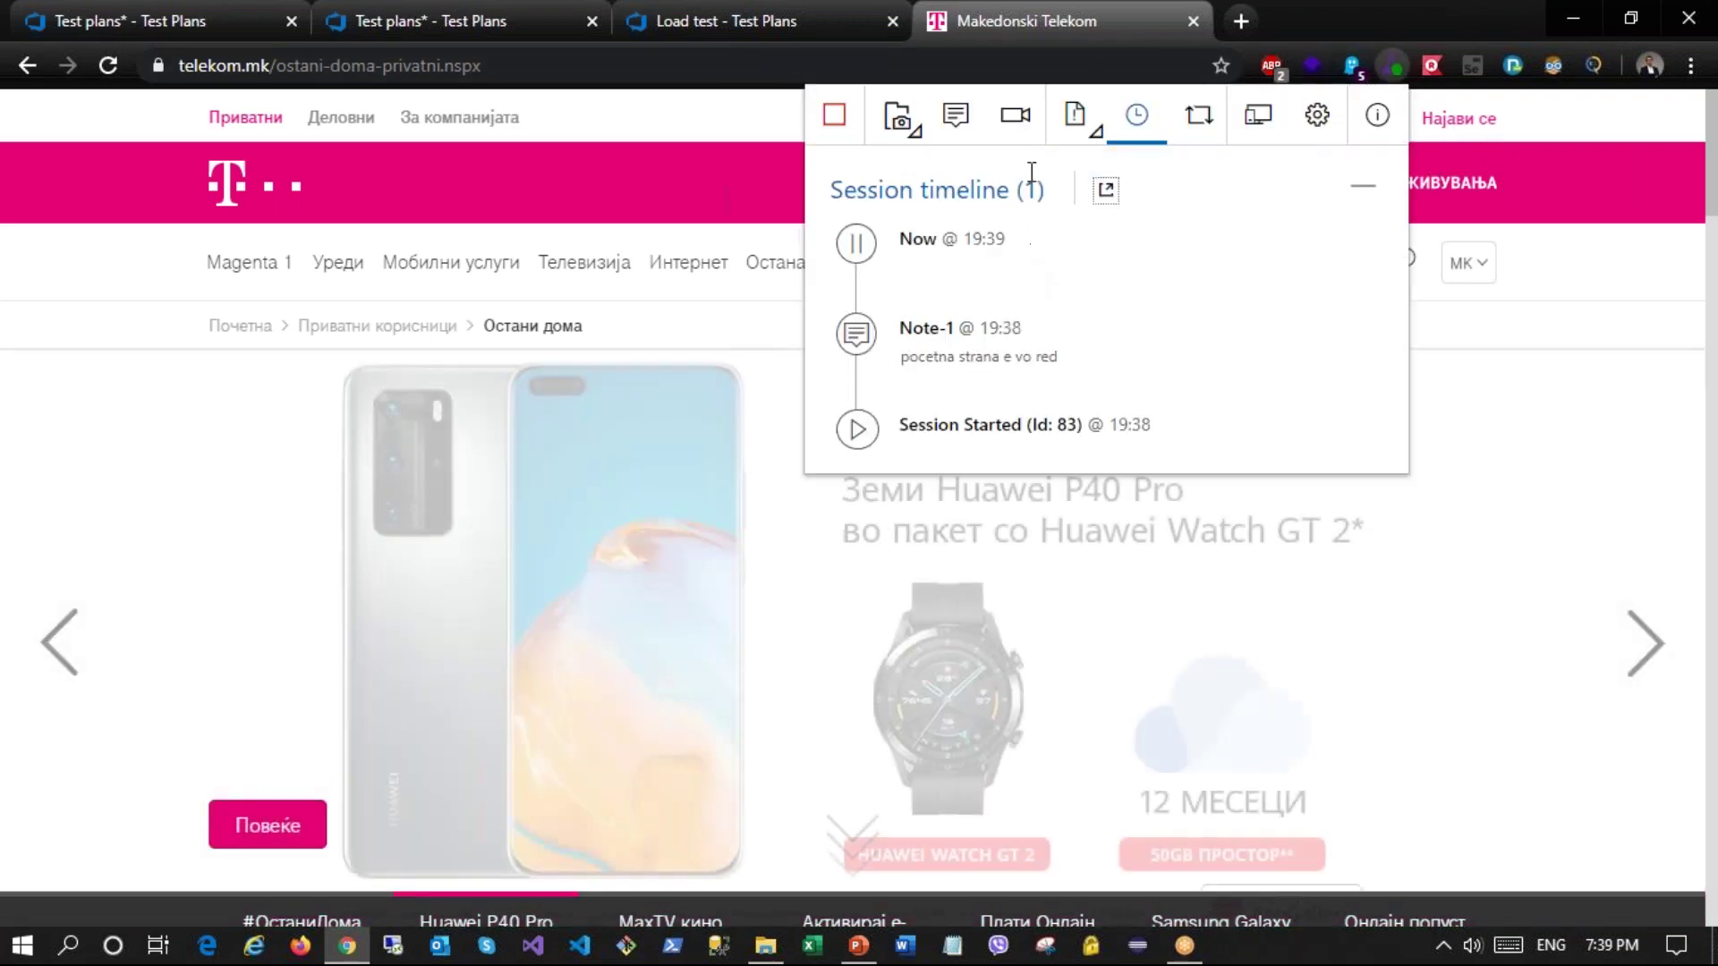
{"action": "left_click", "coordinate": [1014, 114]}
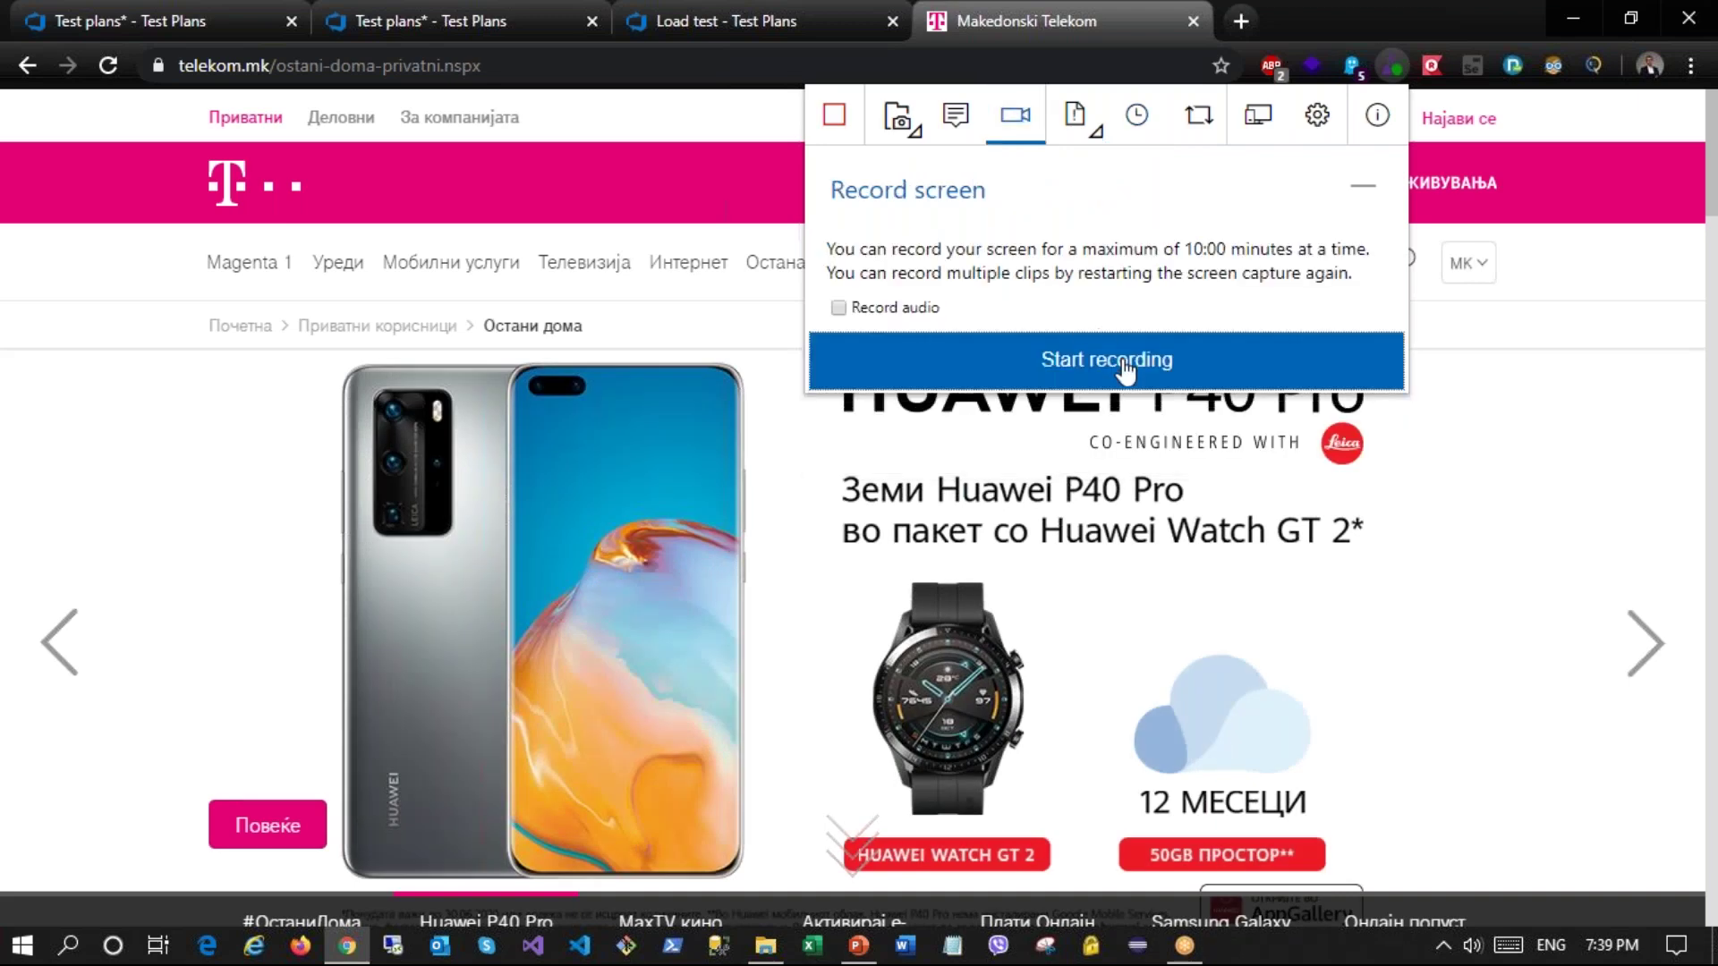
{"action": "left_click", "coordinate": [1020, 362]}
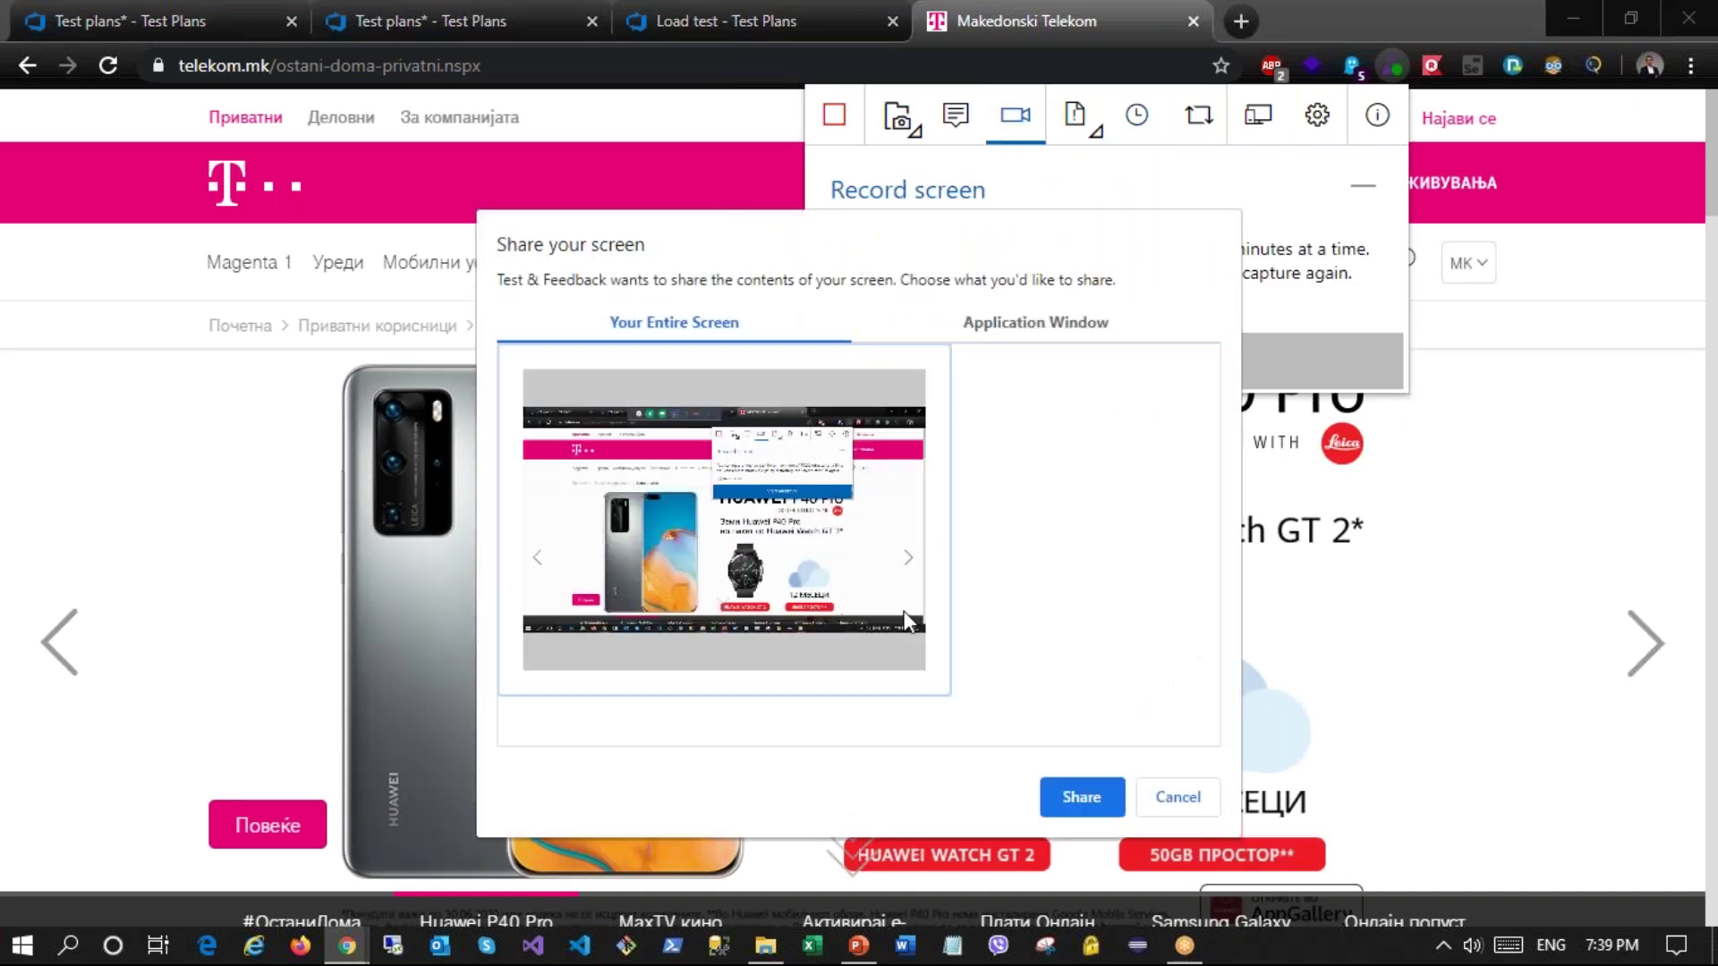
{"action": "left_click", "coordinate": [1082, 793]}
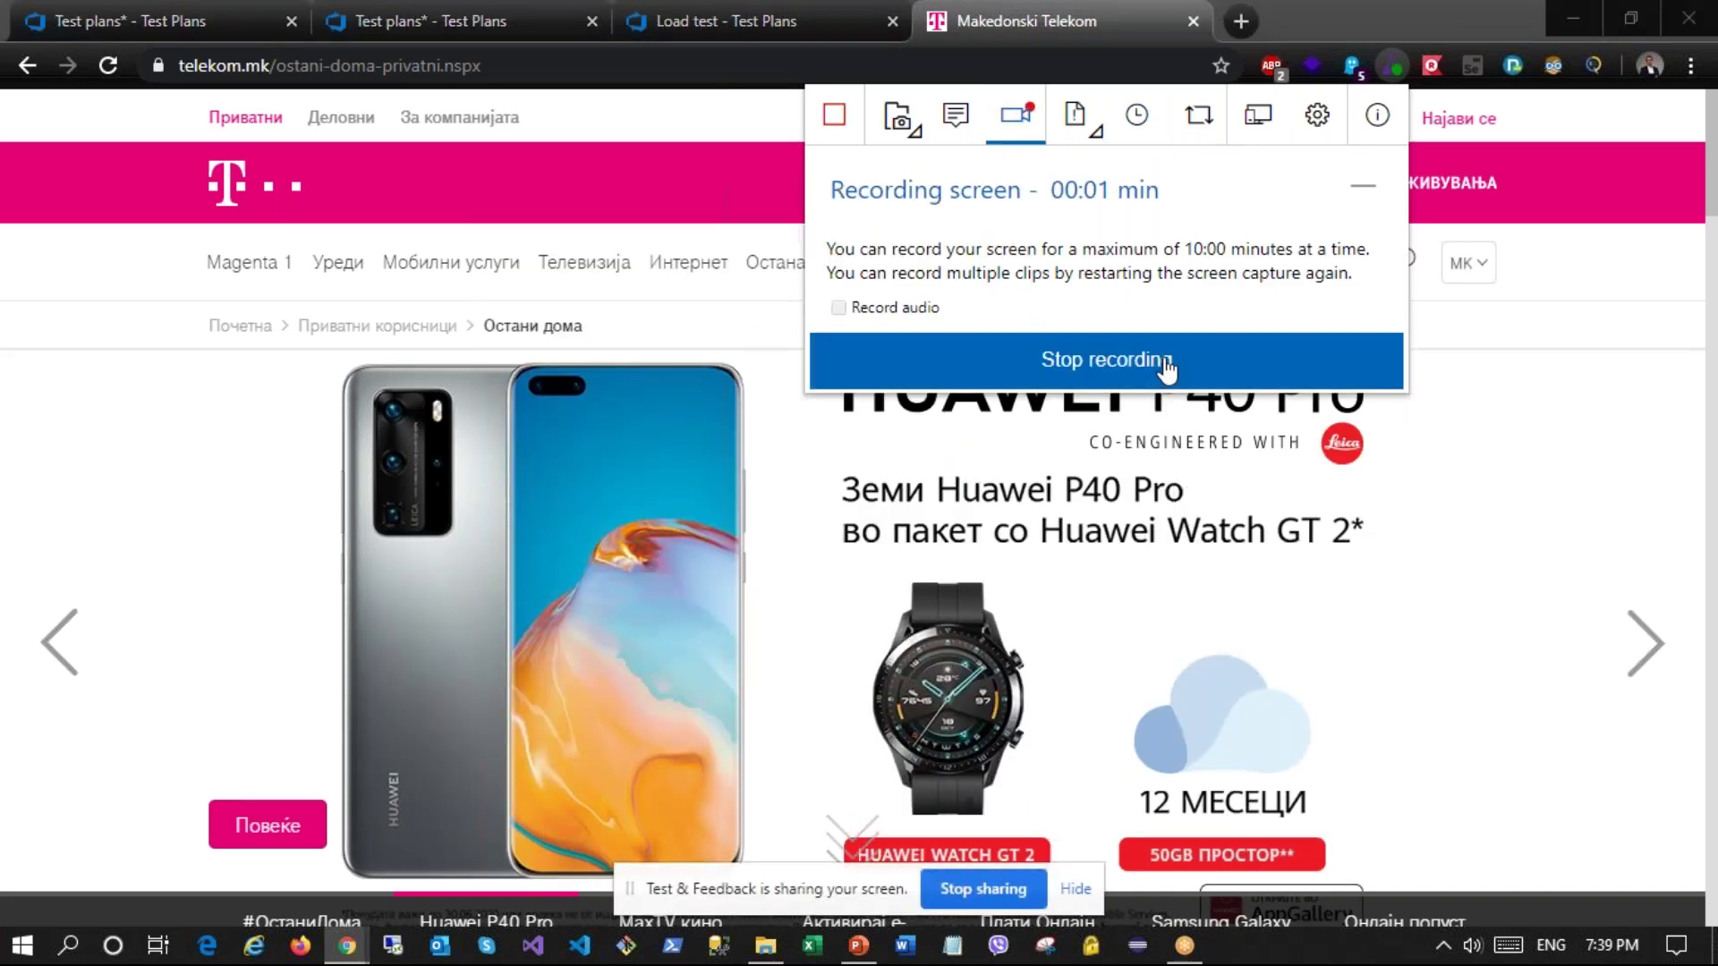
{"action": "left_click", "coordinate": [1535, 391]}
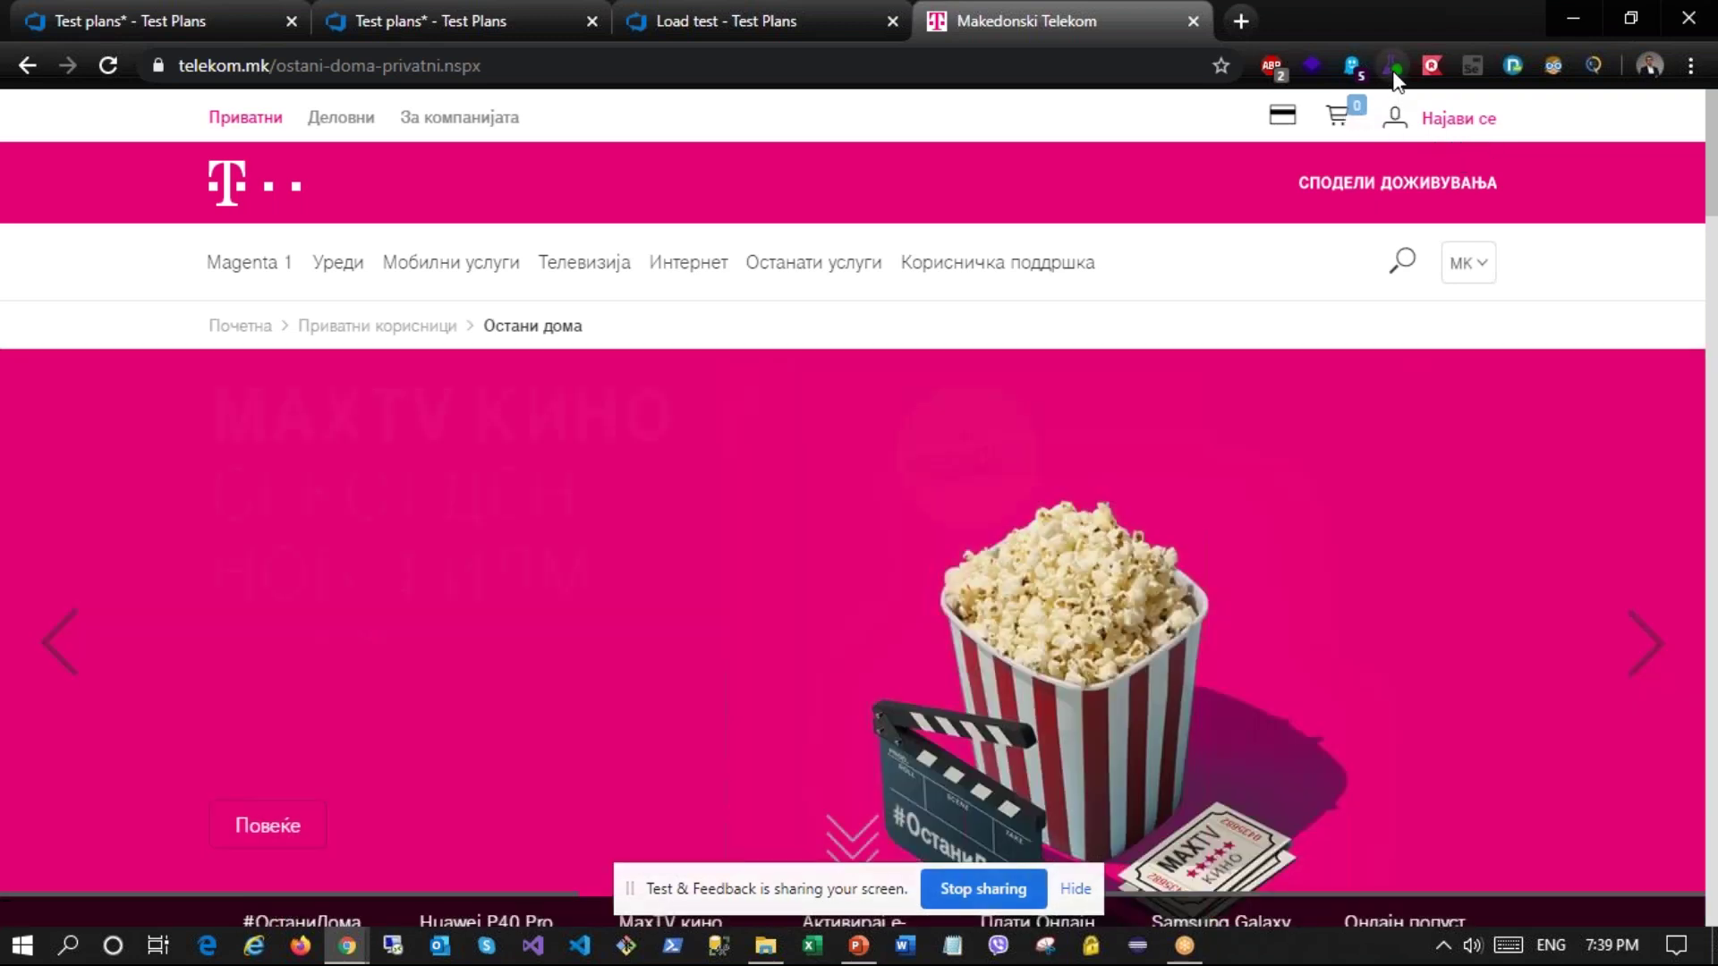
Step: Stop the recording and confirm ScreenRecording-1.webm appears in the session timeline
{"action": "left_click", "coordinate": [1391, 65]}
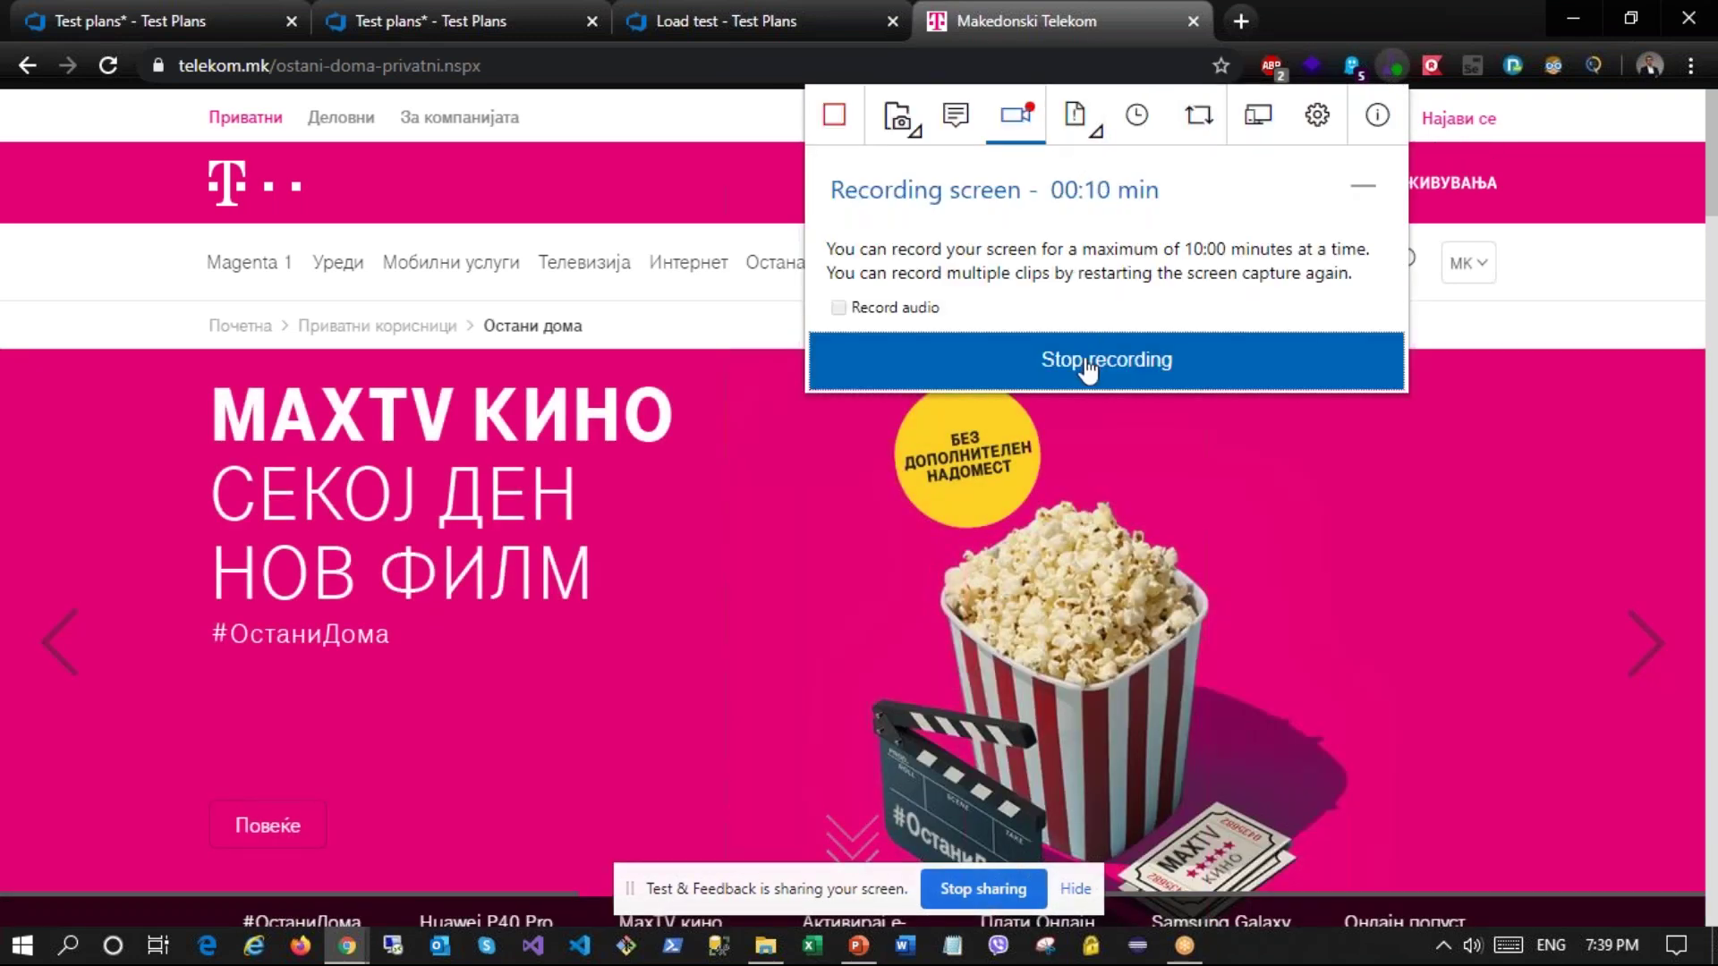
{"action": "left_click", "coordinate": [1092, 366]}
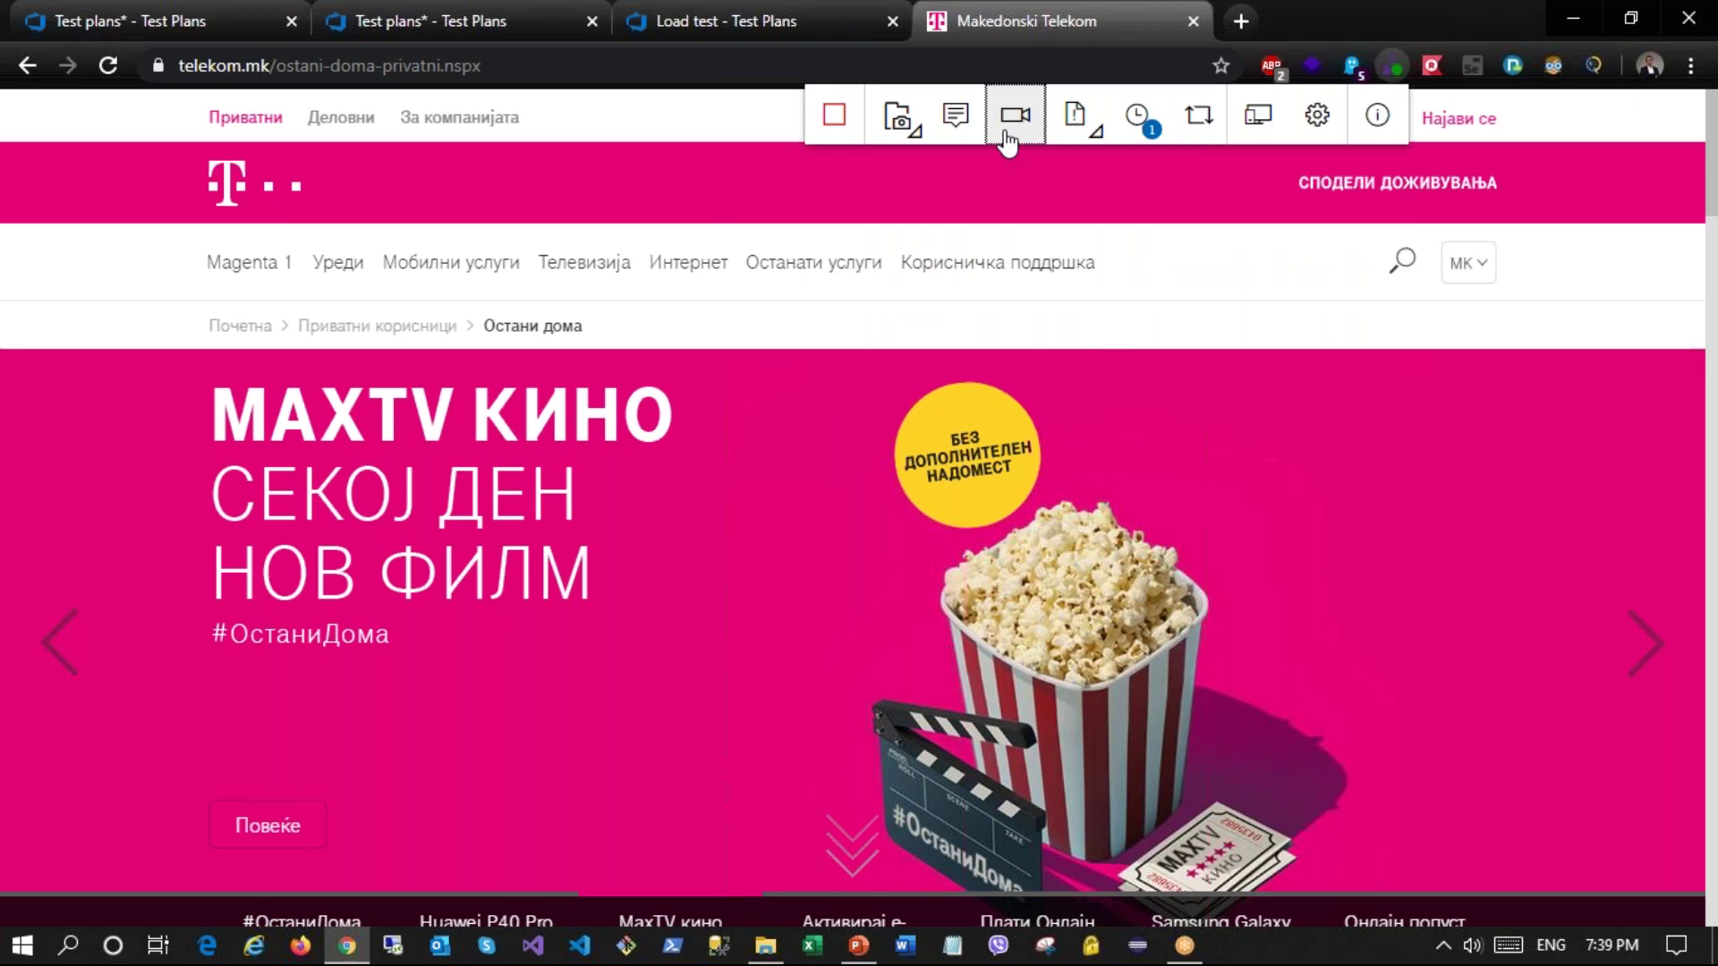
{"action": "left_click", "coordinate": [1149, 125]}
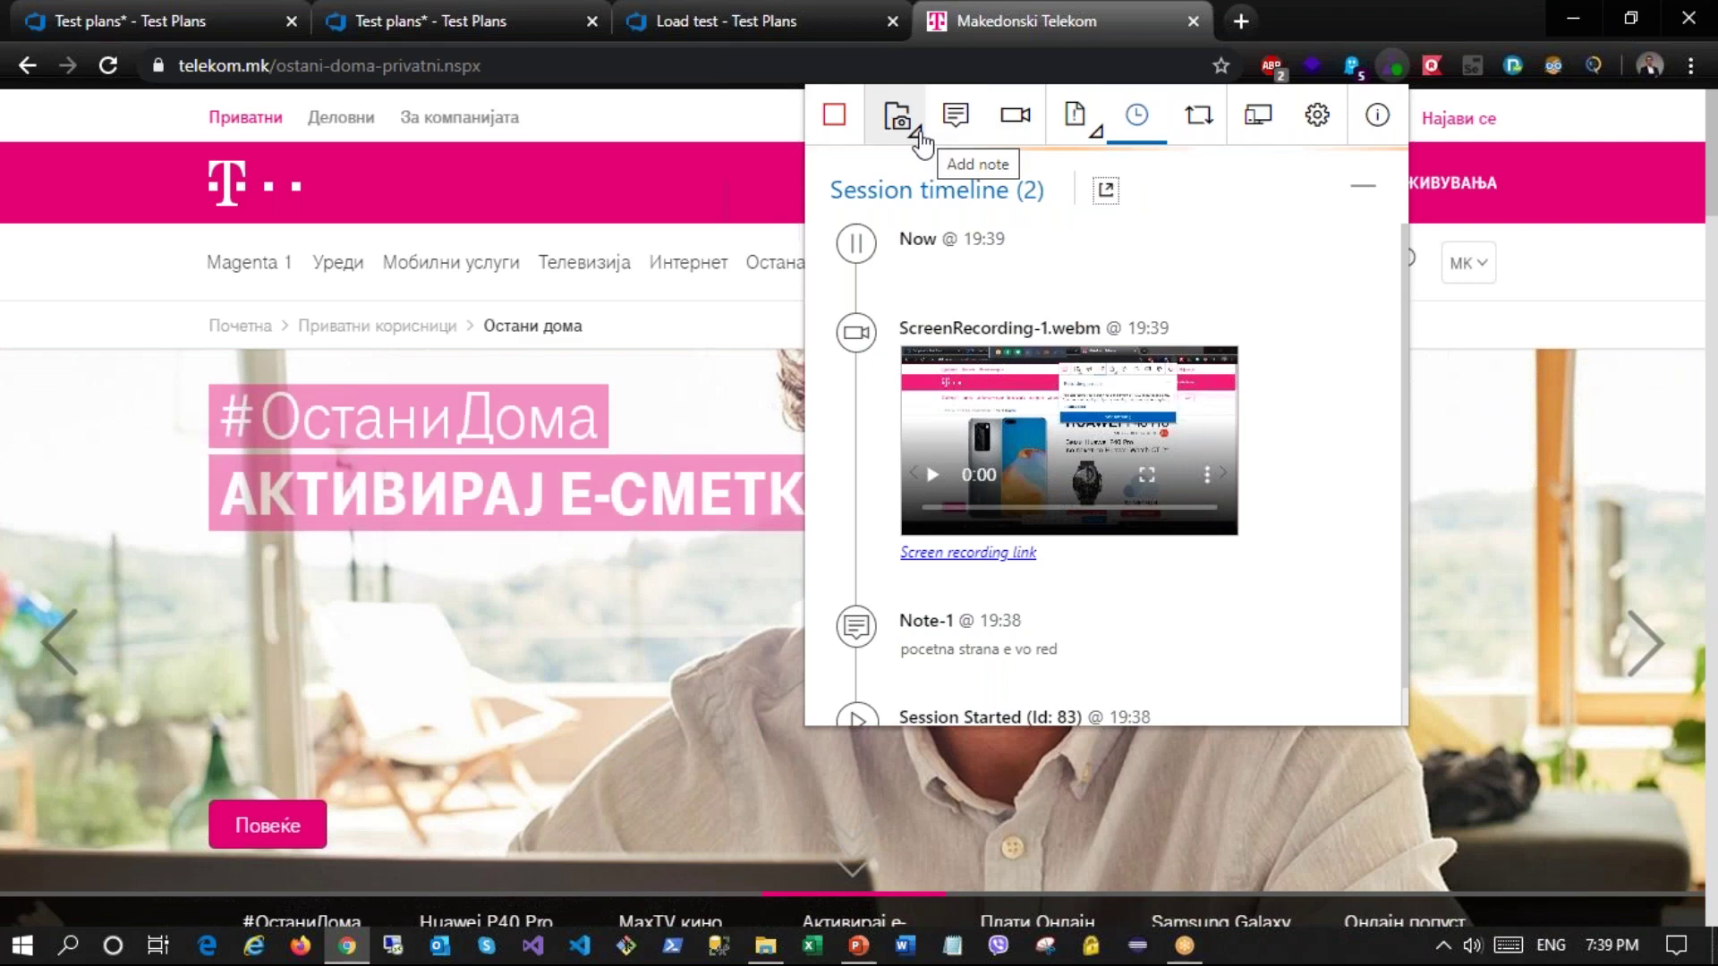
{"action": "left_click", "coordinate": [919, 133]}
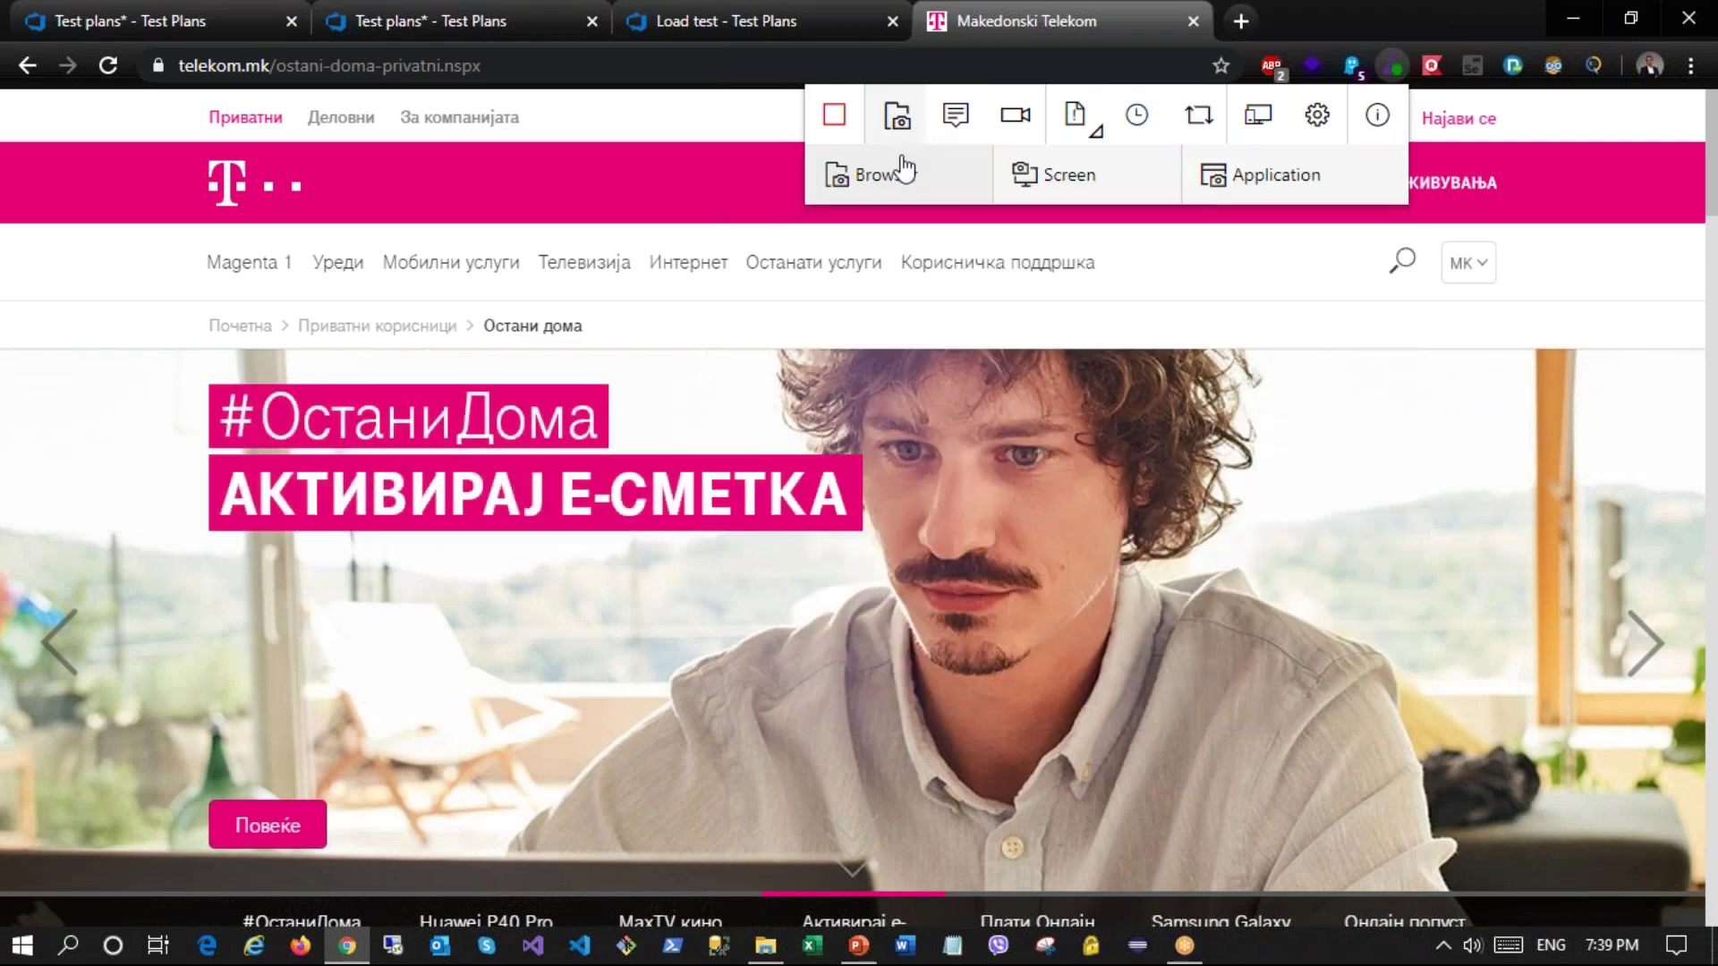